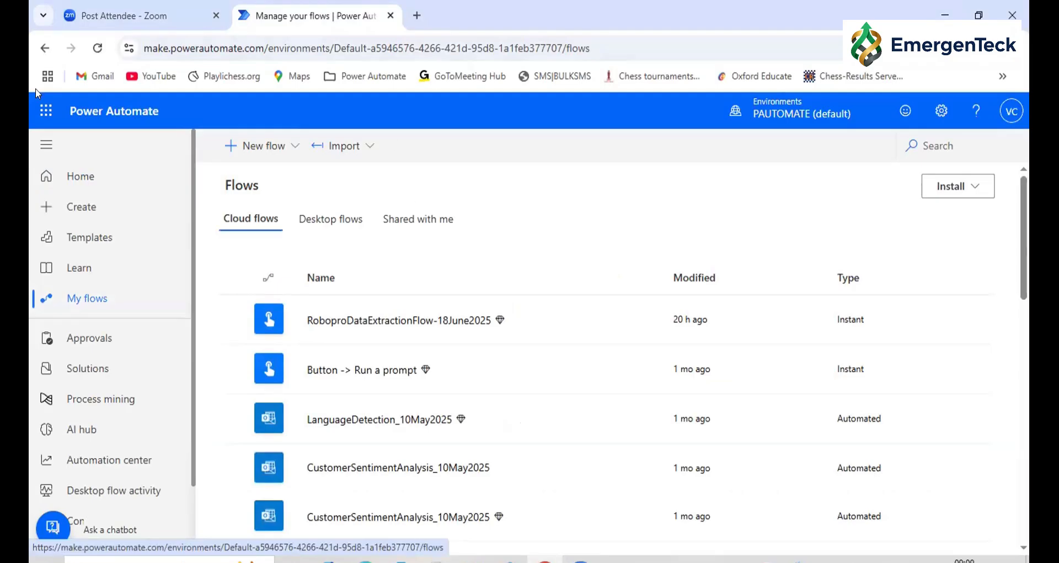
Switch to OneDrive and open the AI Builder Input folder in My files
left_click(45, 111)
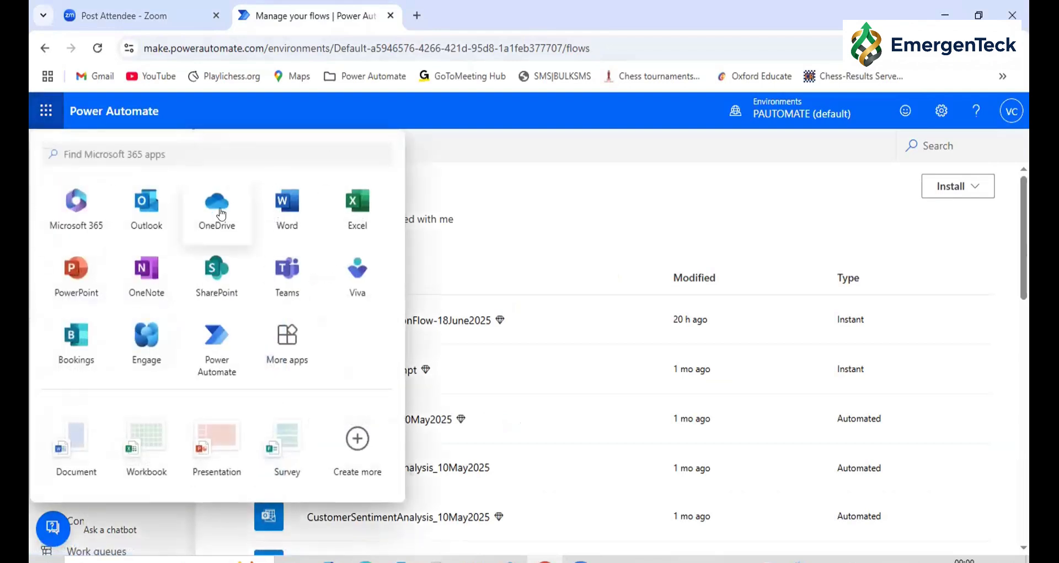
left_click(217, 214)
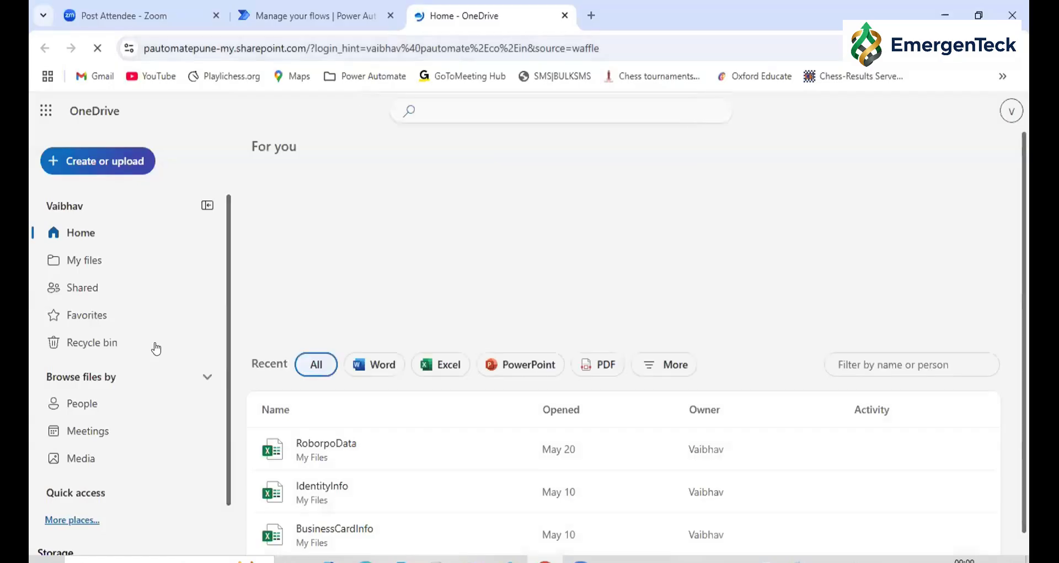
left_click(65, 260)
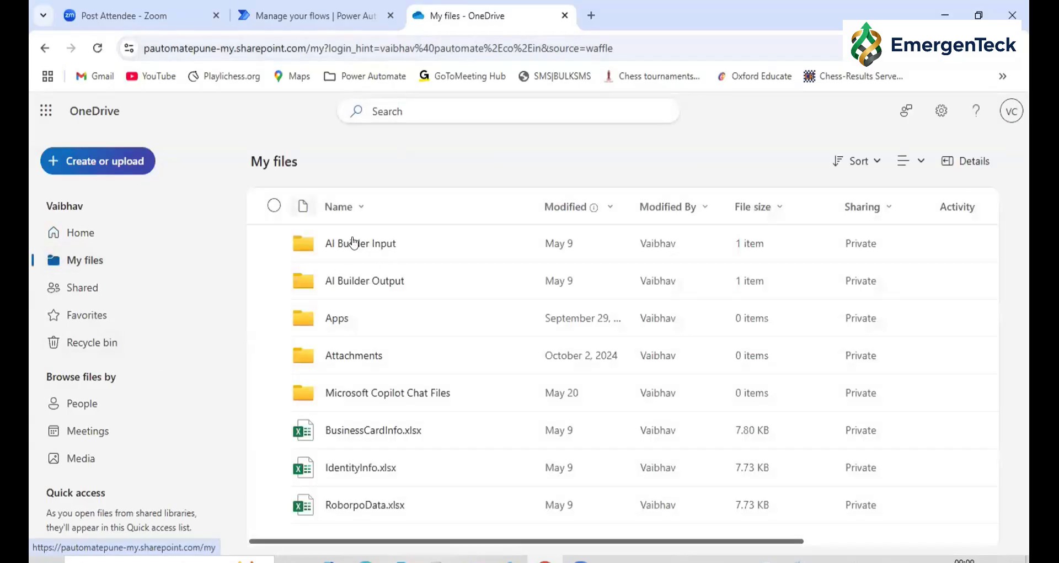
left_click(353, 242)
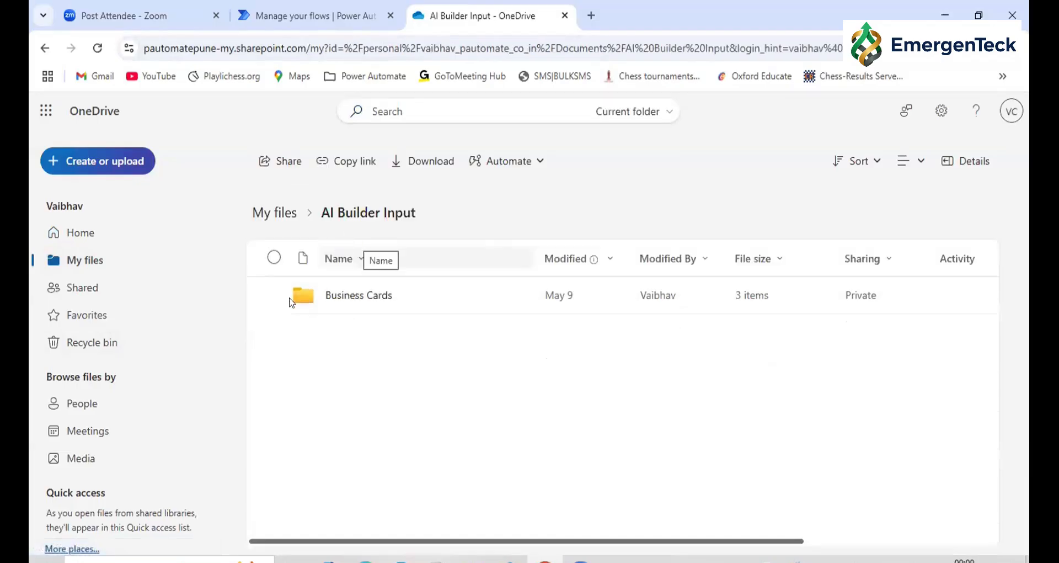
Create a new folder named Invoice inside the AI Builder Input folder
left_click(82, 159)
left_click(91, 189)
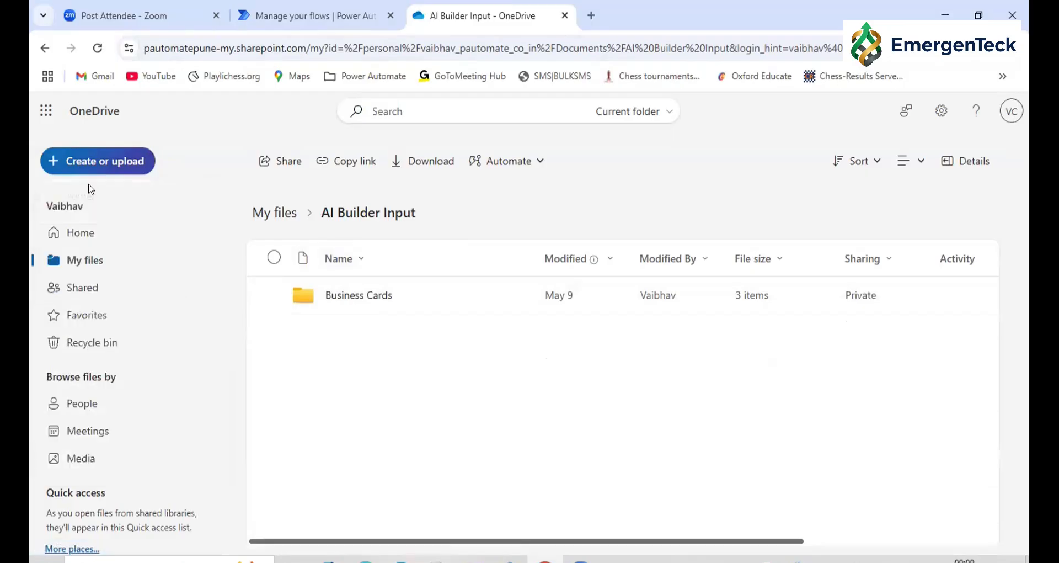
type("Invoice")
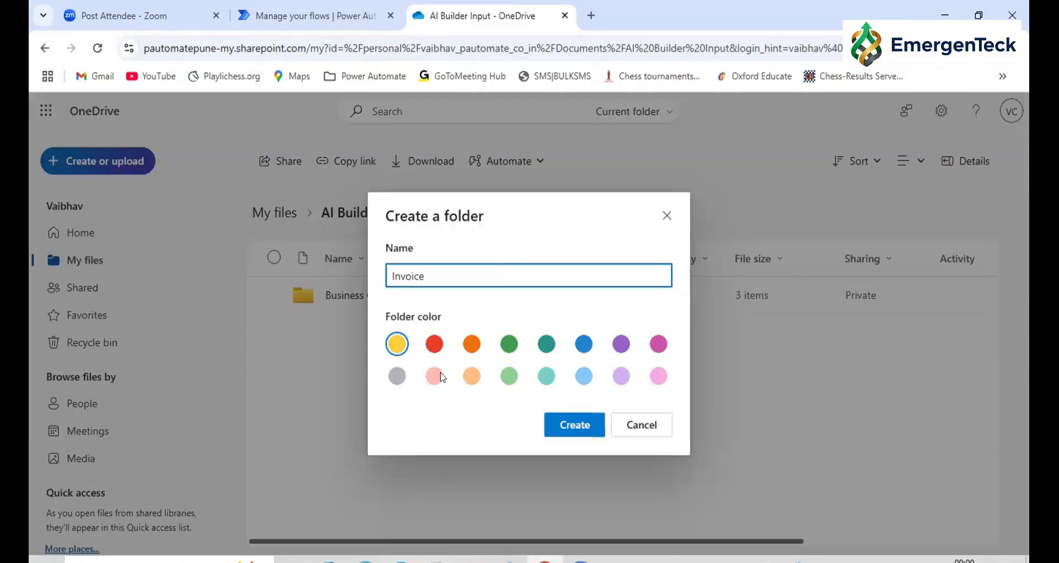
left_click(566, 433)
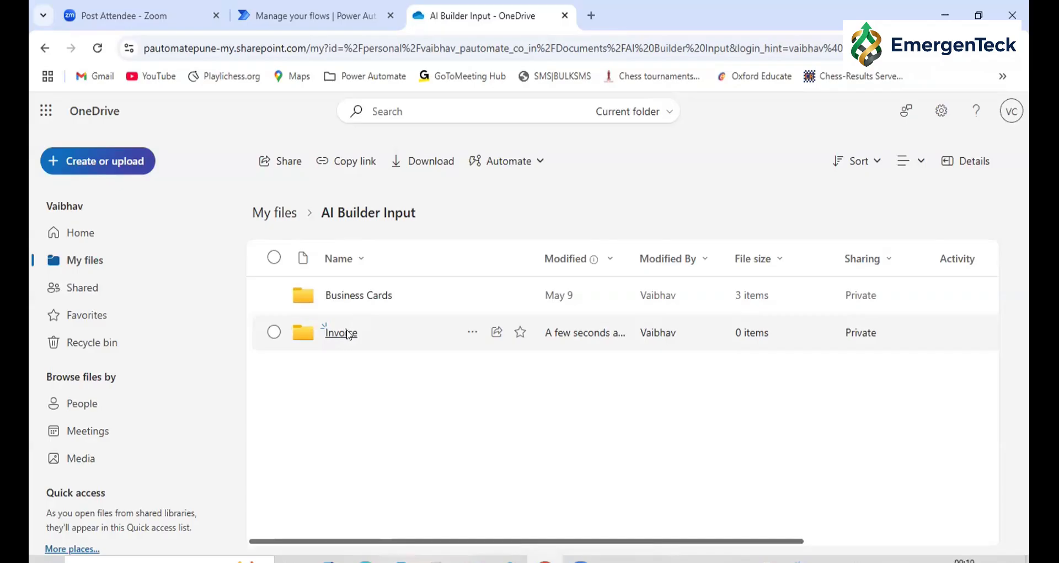
Switch to Power Automate and create an automated cloud flow named InvoiceDataExtraction-29Feb2025 with the OneDrive for Business trigger "When a file is created"
left_click(312, 16)
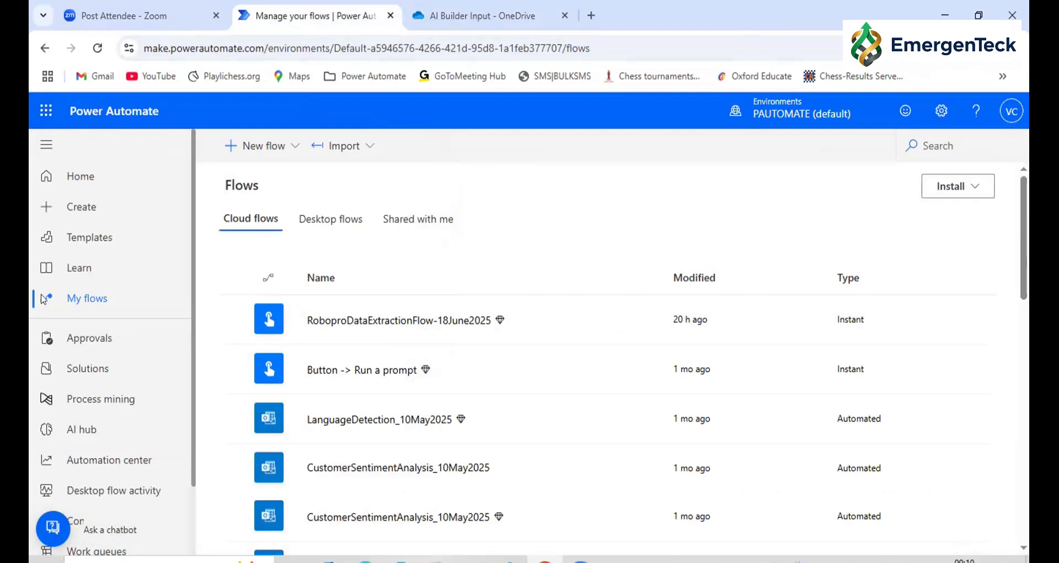
left_click(60, 213)
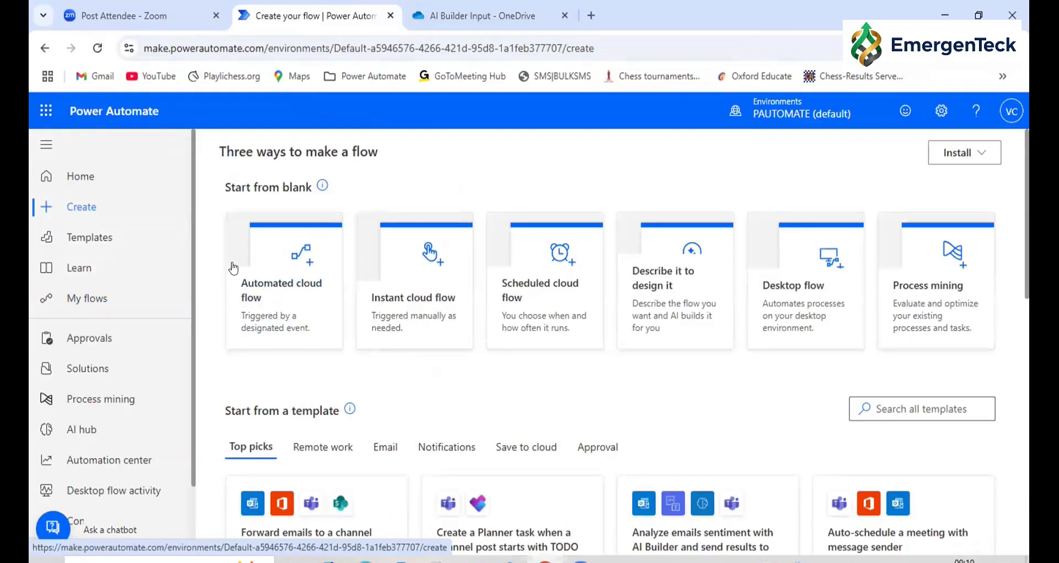
left_click(239, 300)
left_click(635, 190)
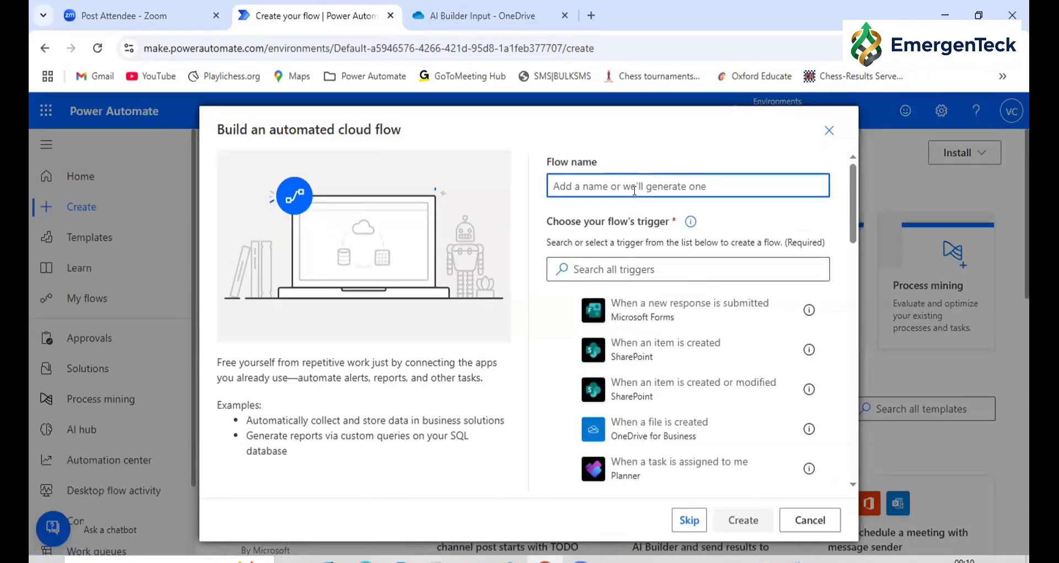
type("Inv")
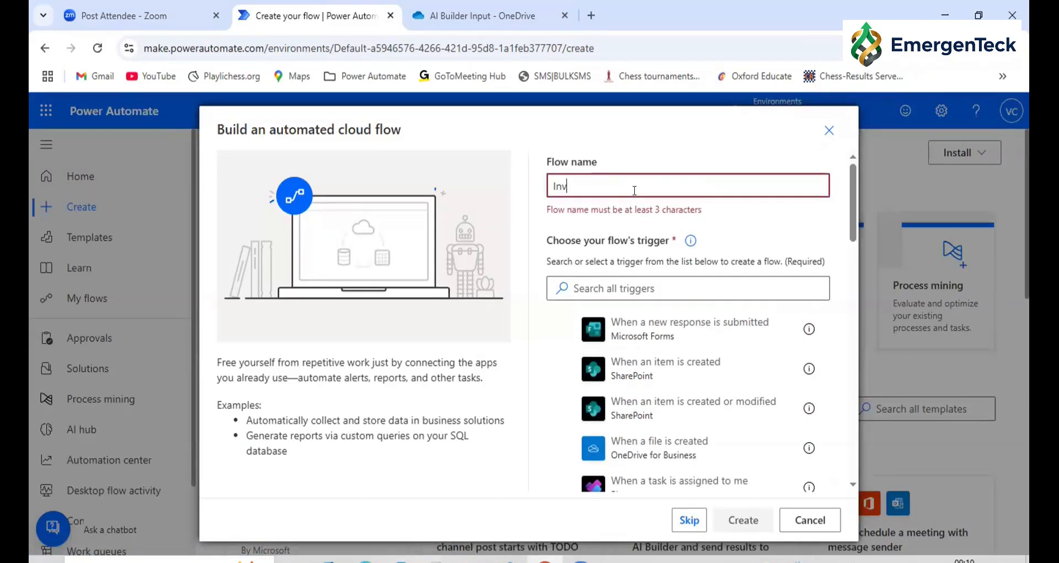
type("oiceDataEx")
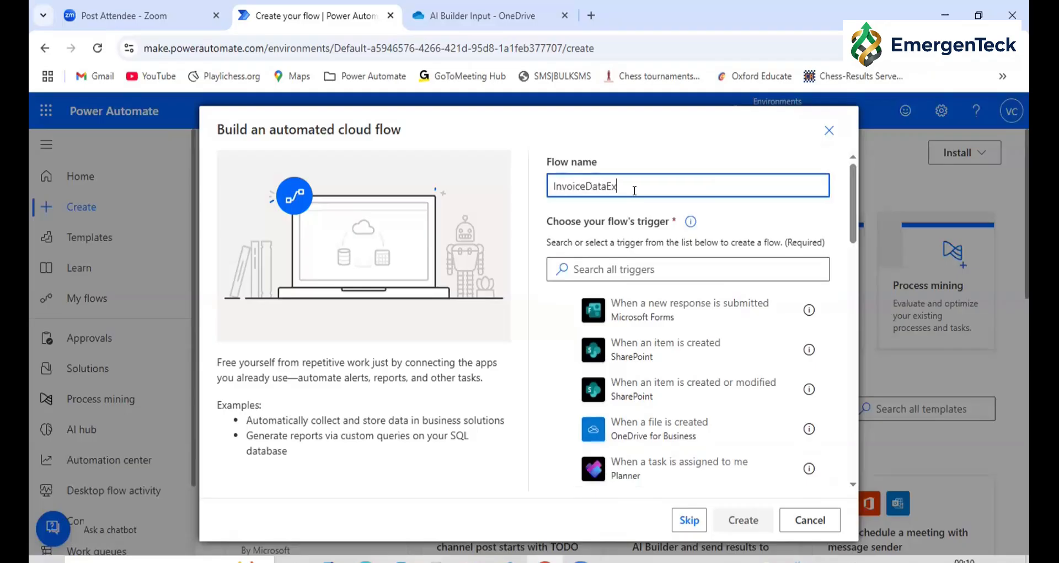
type("traction-29Feb2025")
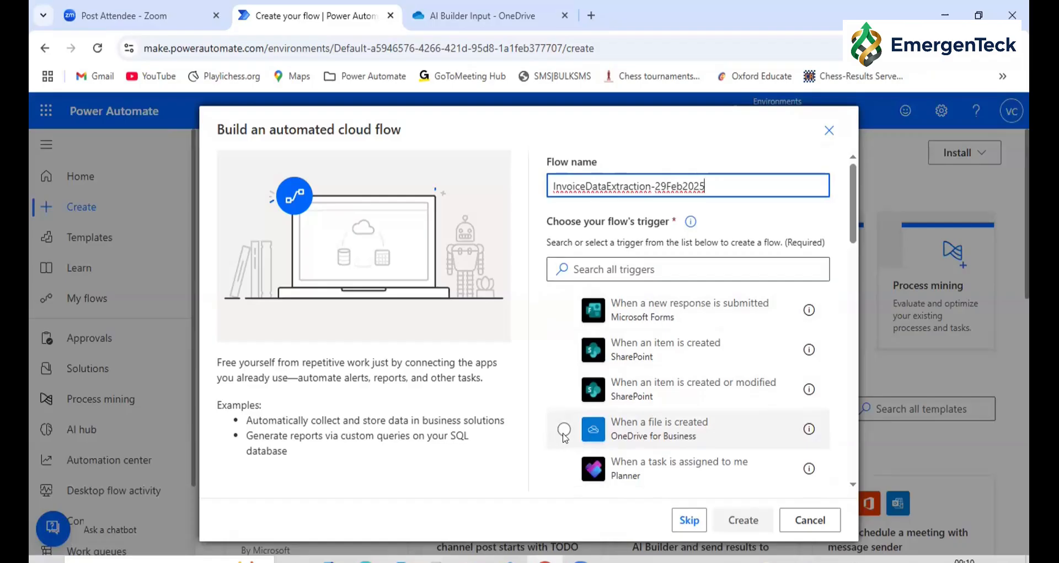
left_click(596, 433)
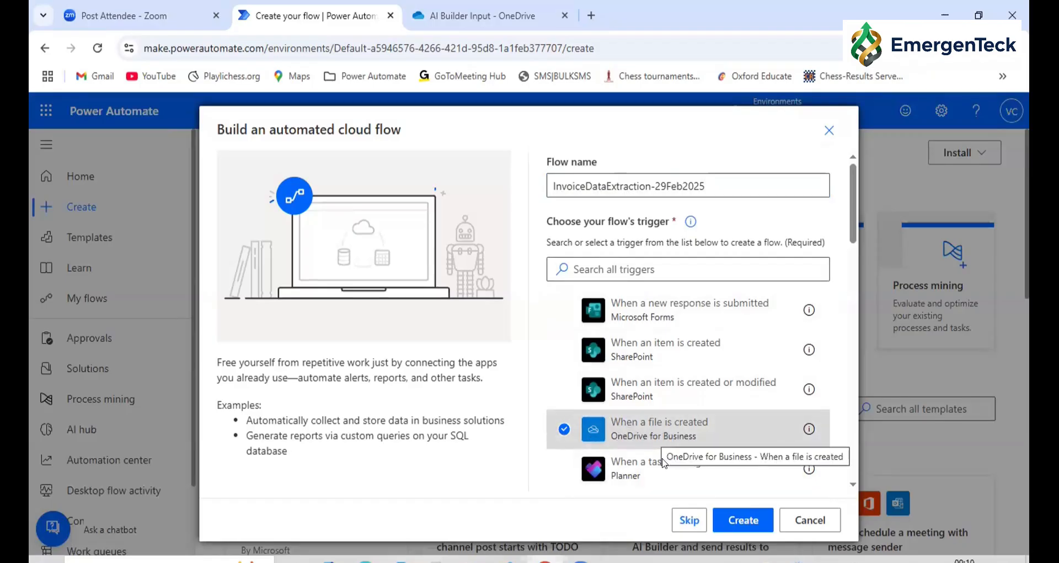
left_click(740, 524)
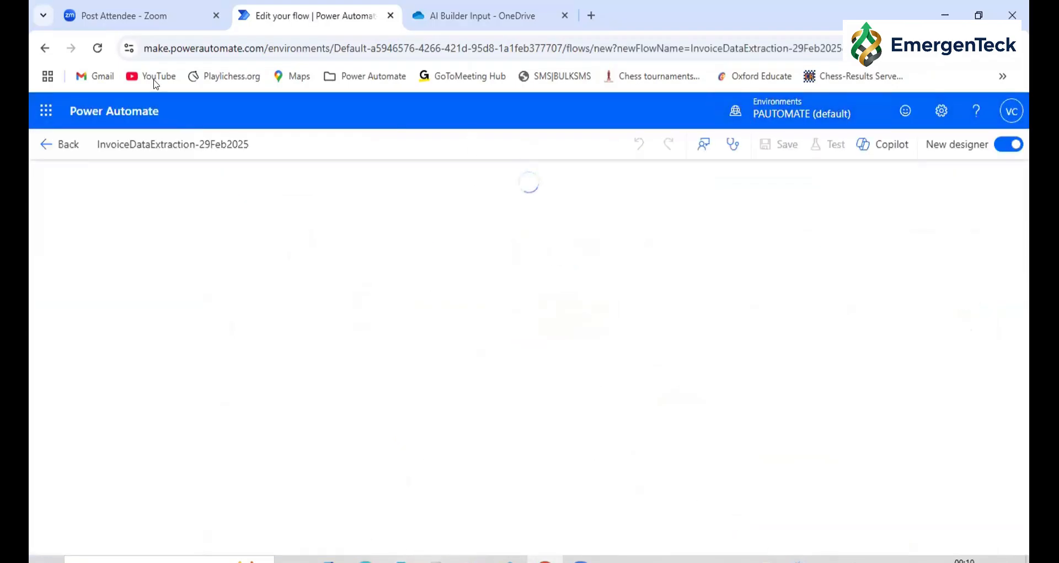
Switch the flow to the classic designer and check which connection the file-created trigger uses
left_click(1000, 145)
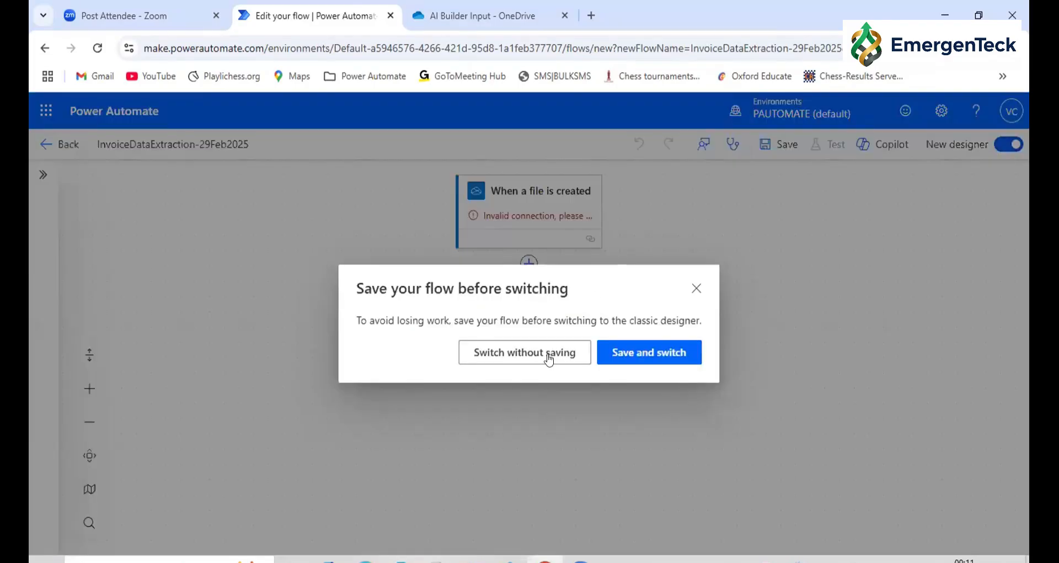
left_click(632, 359)
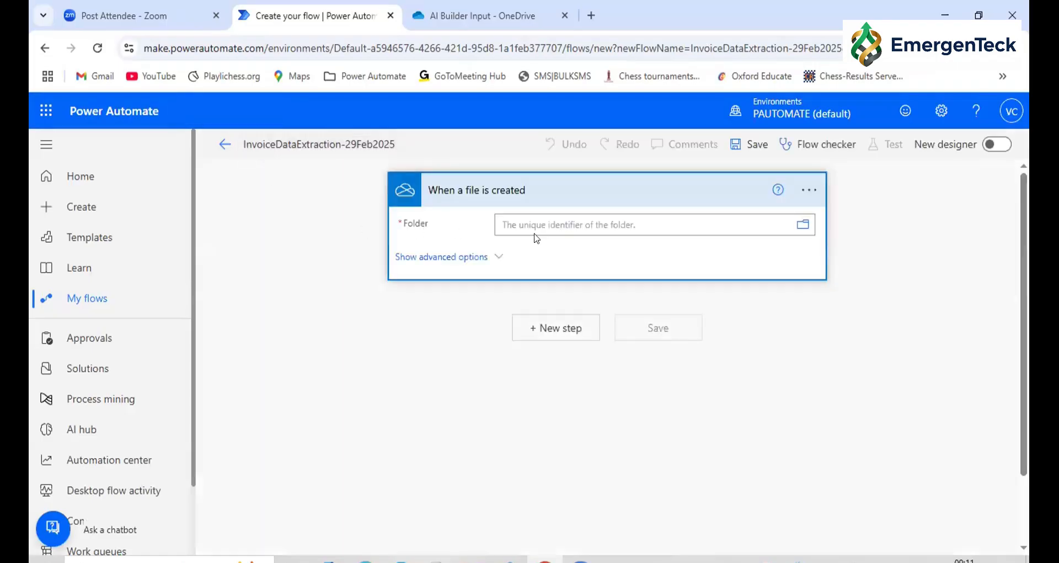
left_click(801, 188)
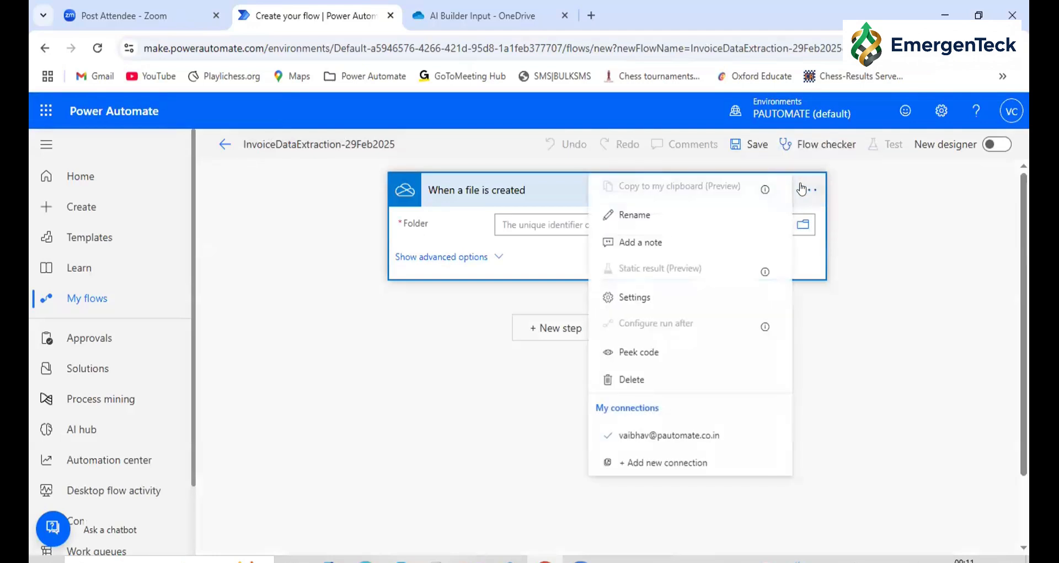
left_click(360, 403)
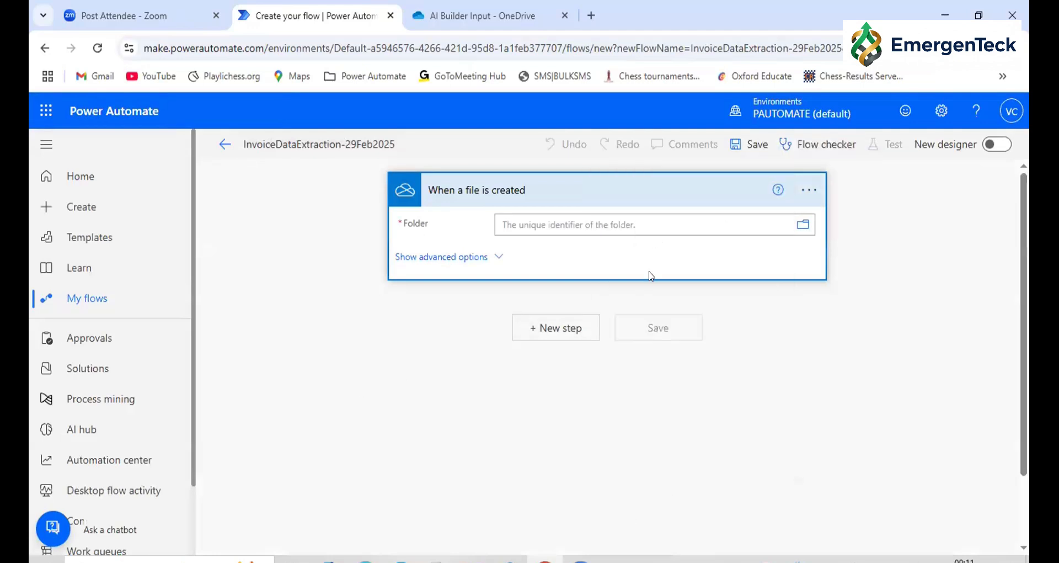
Set the monitored folder of the "When a file is created" trigger to /AI Builder Input/Invoice
left_click(800, 230)
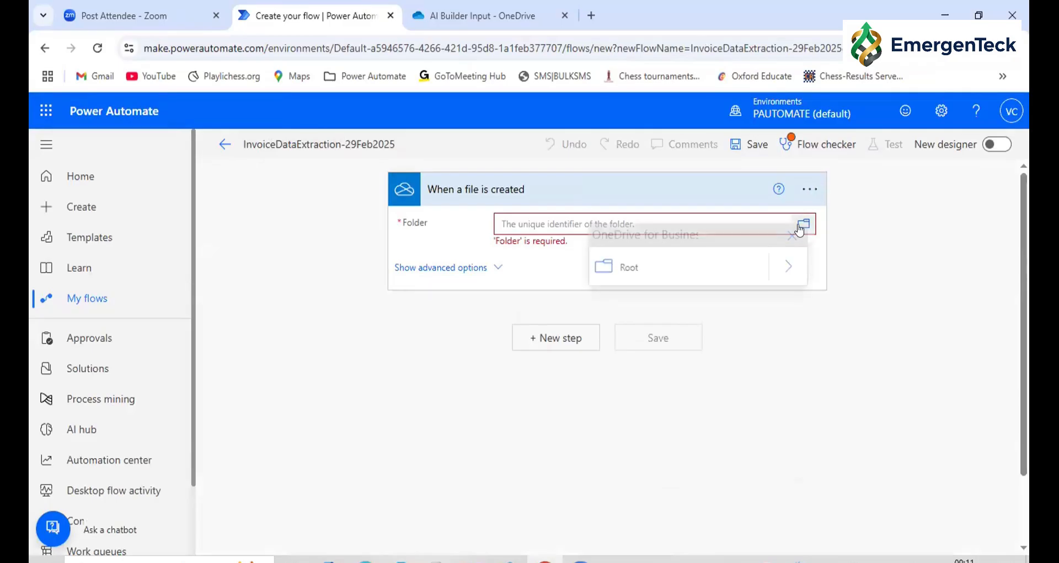
left_click(770, 274)
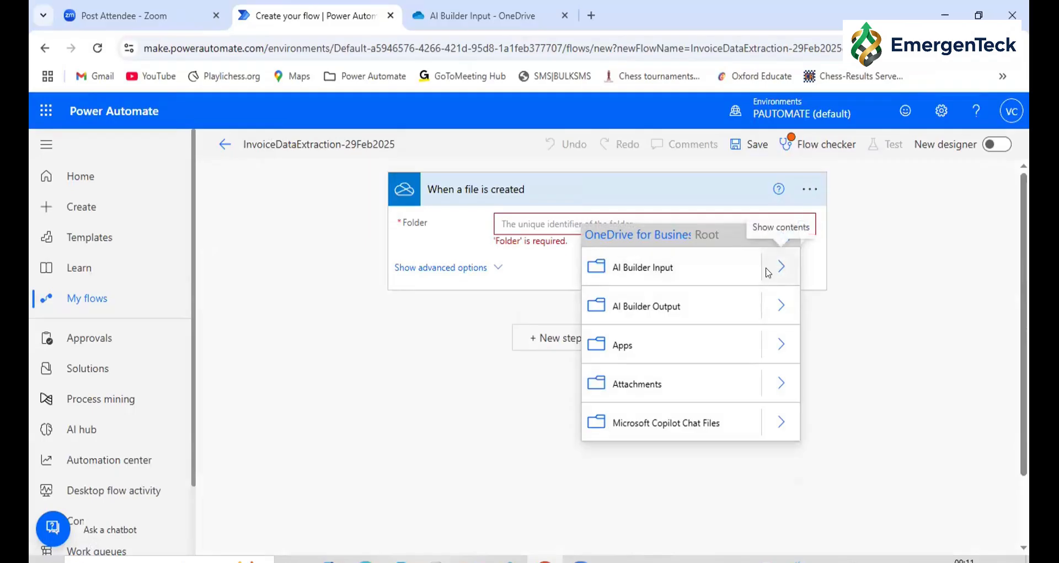
left_click(774, 267)
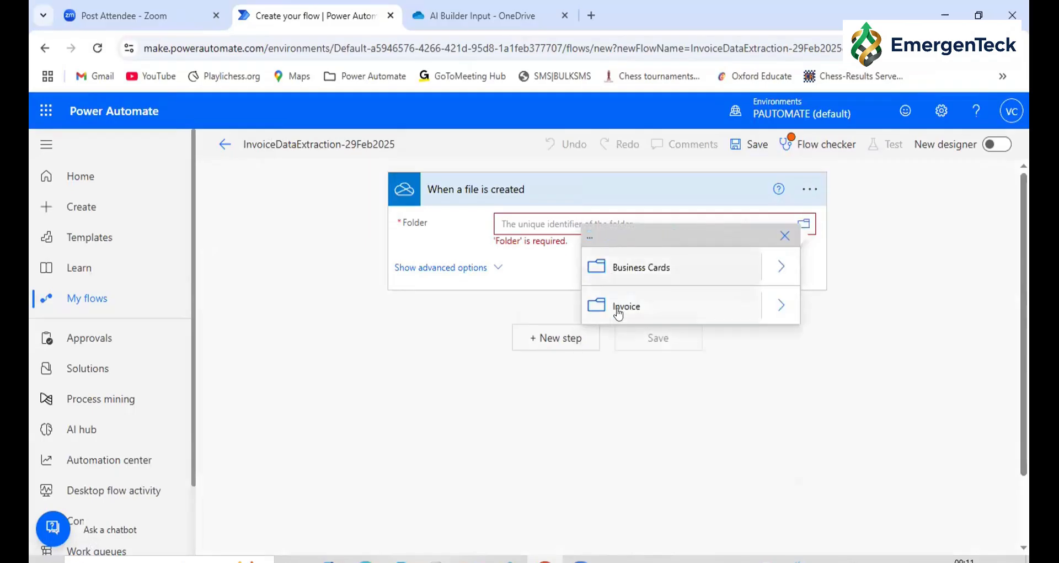
left_click(619, 307)
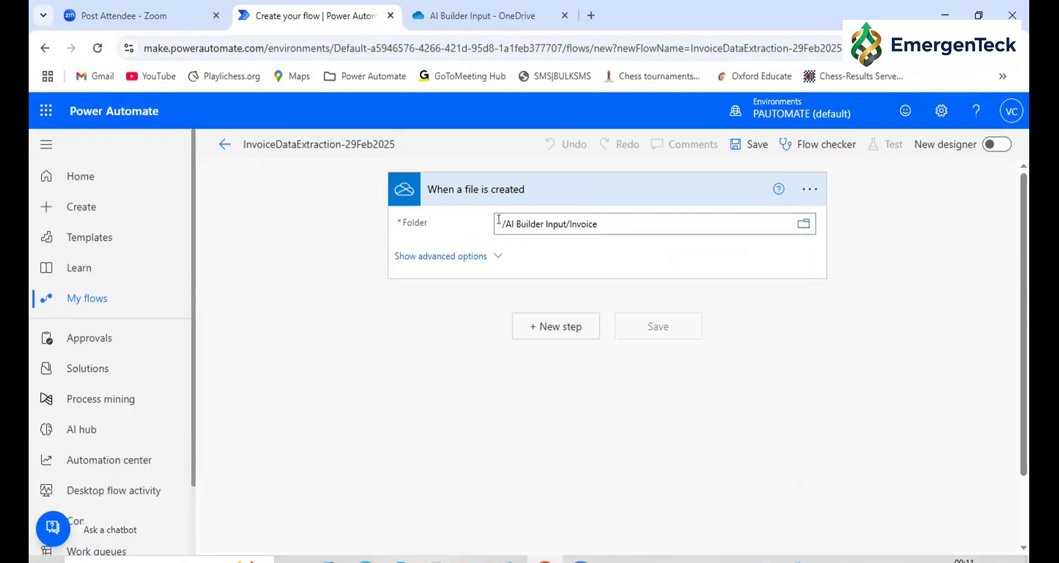
left_click_drag(499, 219, 621, 215)
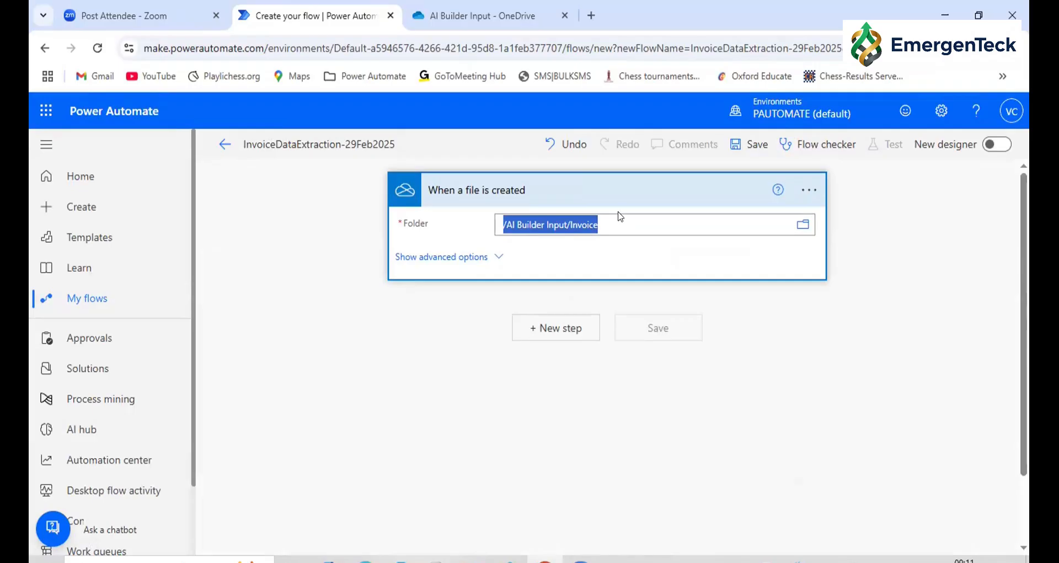
Add the AI Builder action "Process documents" as a new step after the trigger
left_click(561, 337)
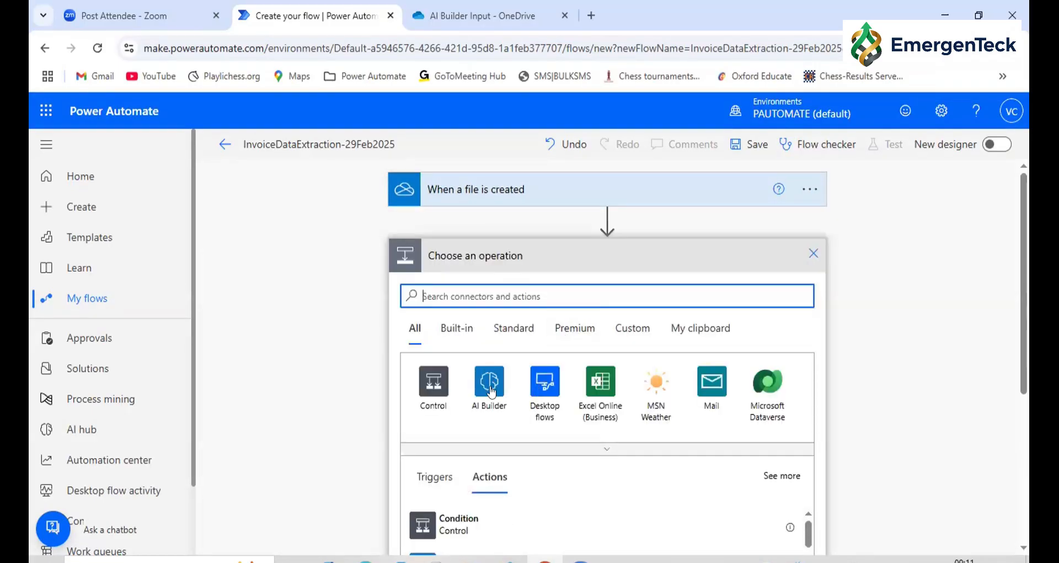
left_click(490, 390)
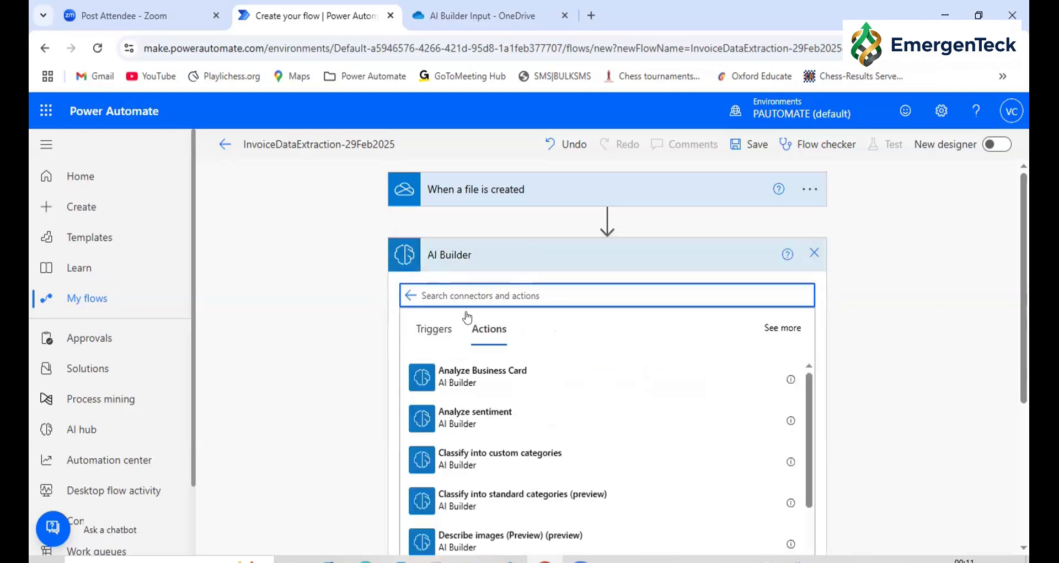
type("process")
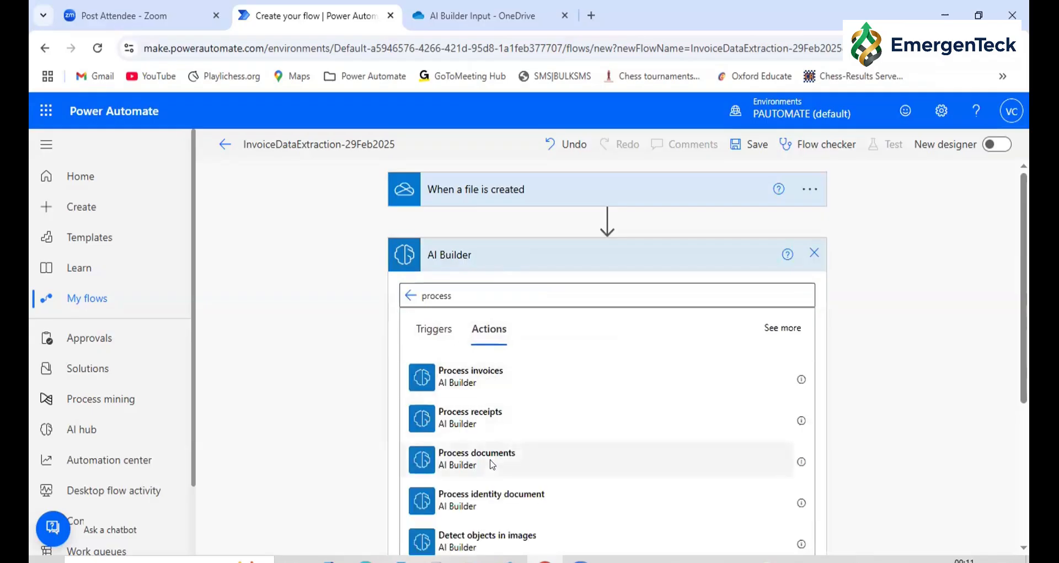
left_click(492, 464)
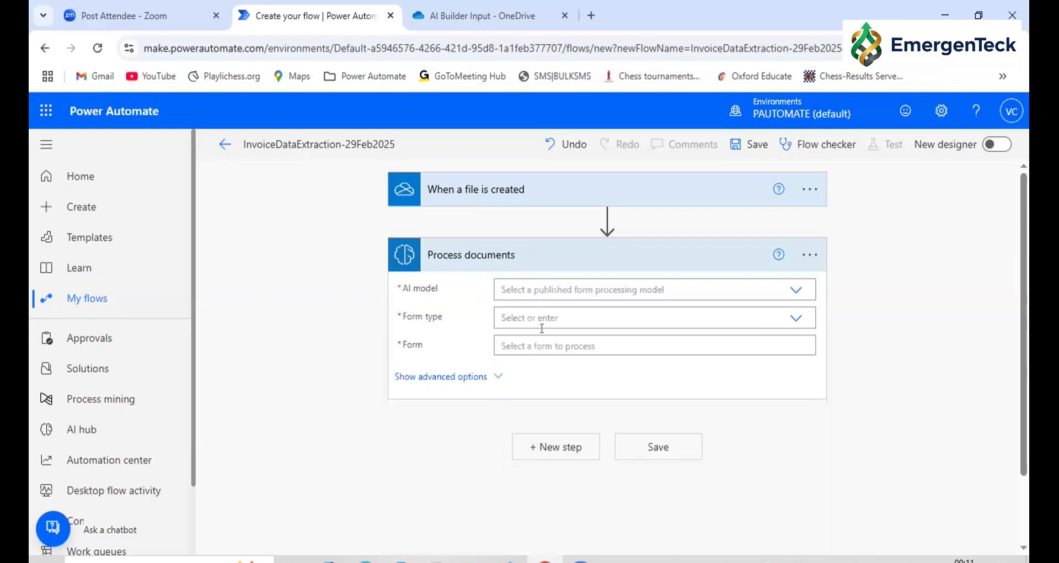
Set the action's AI model to RoboproInvoiceProcessing 6/28/2025, 9:10:44 AM and its form type to PDF Document
left_click(789, 292)
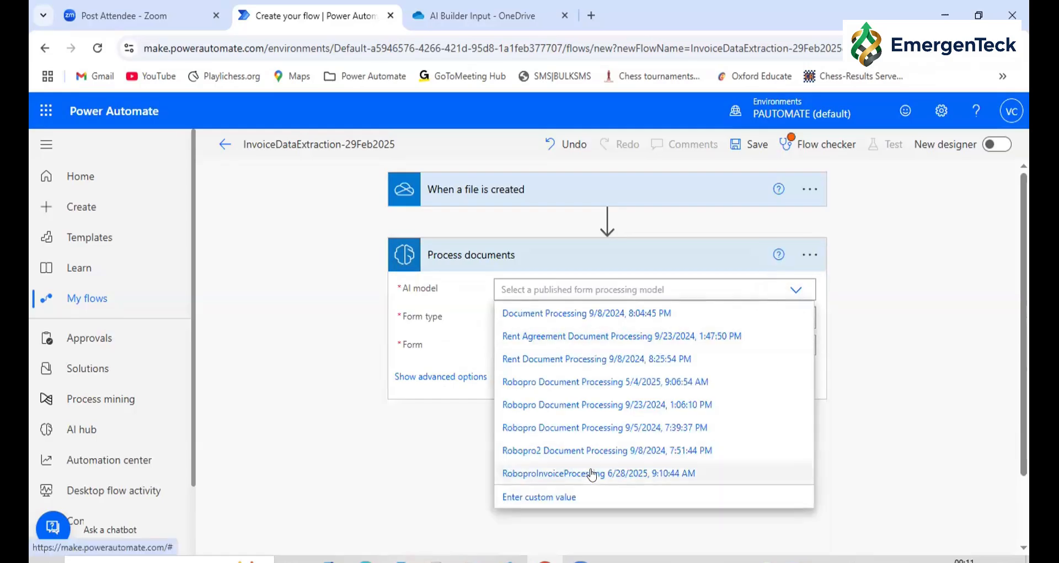
left_click(592, 473)
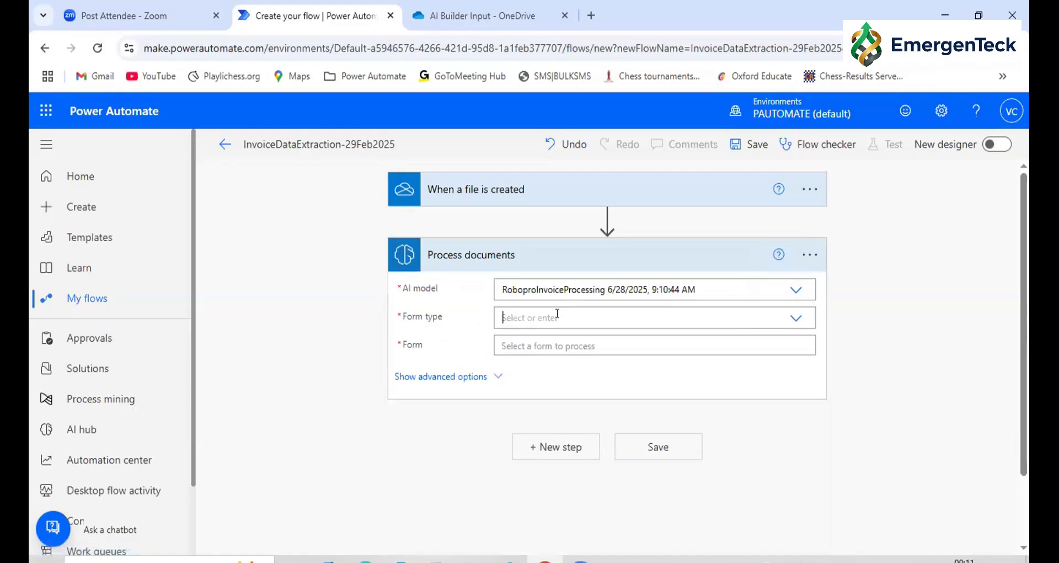
left_click(557, 314)
left_click(542, 342)
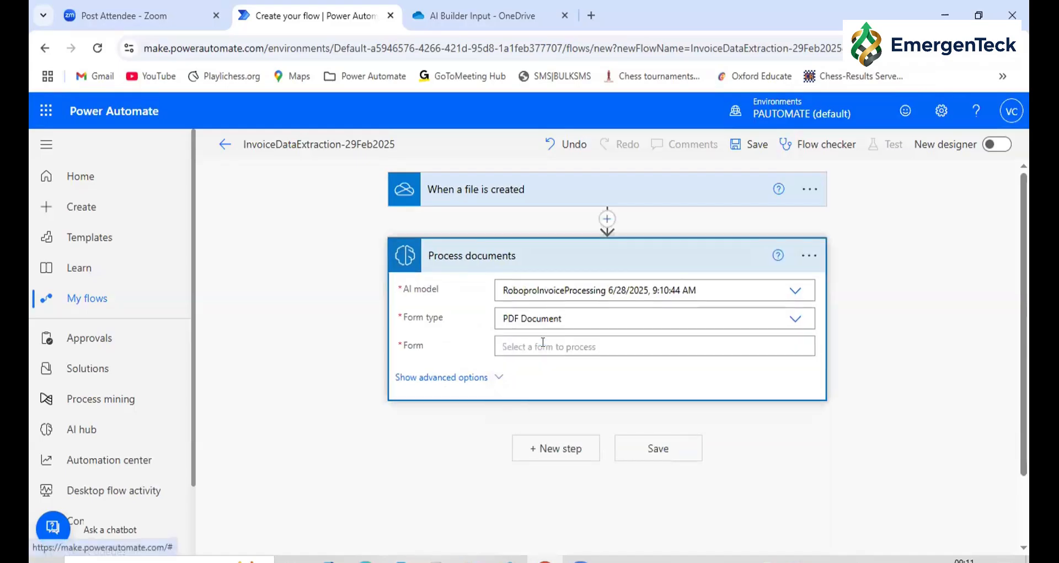
Set the Form input of Process documents to the trigger's File content dynamic value
left_click(543, 342)
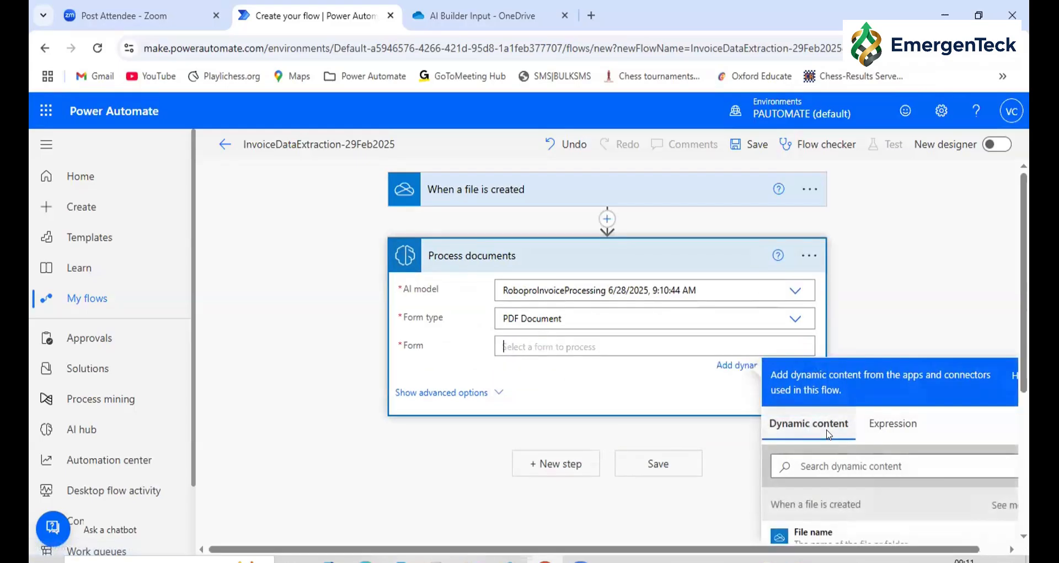
scroll(825, 428, "down", 1)
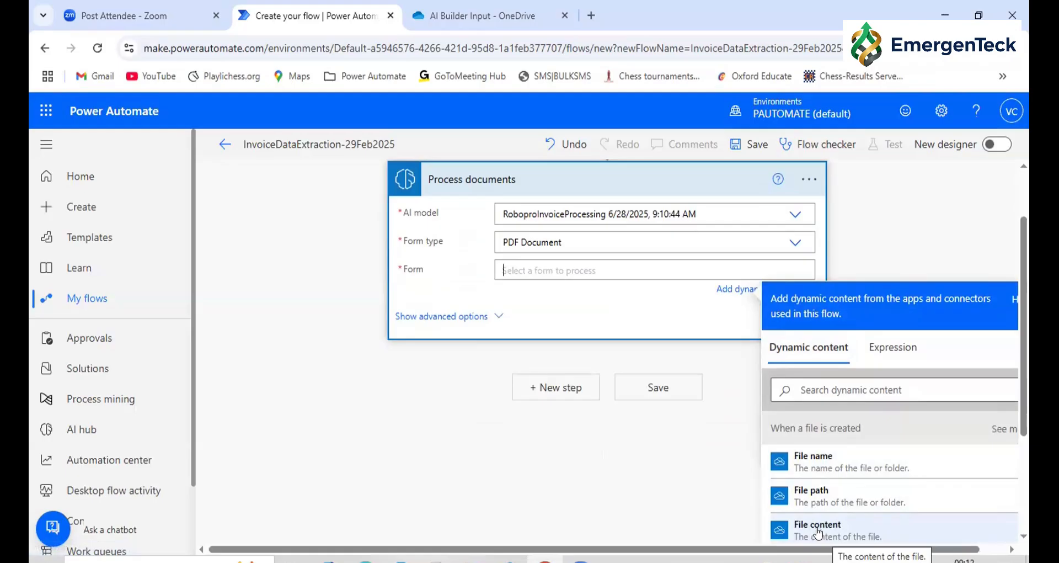
left_click(819, 531)
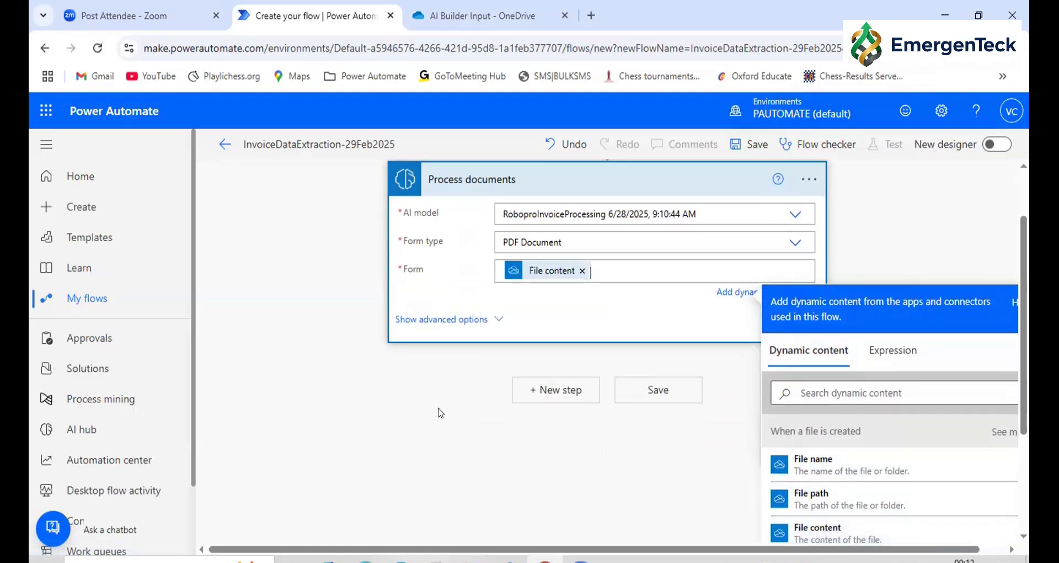
left_click(398, 447)
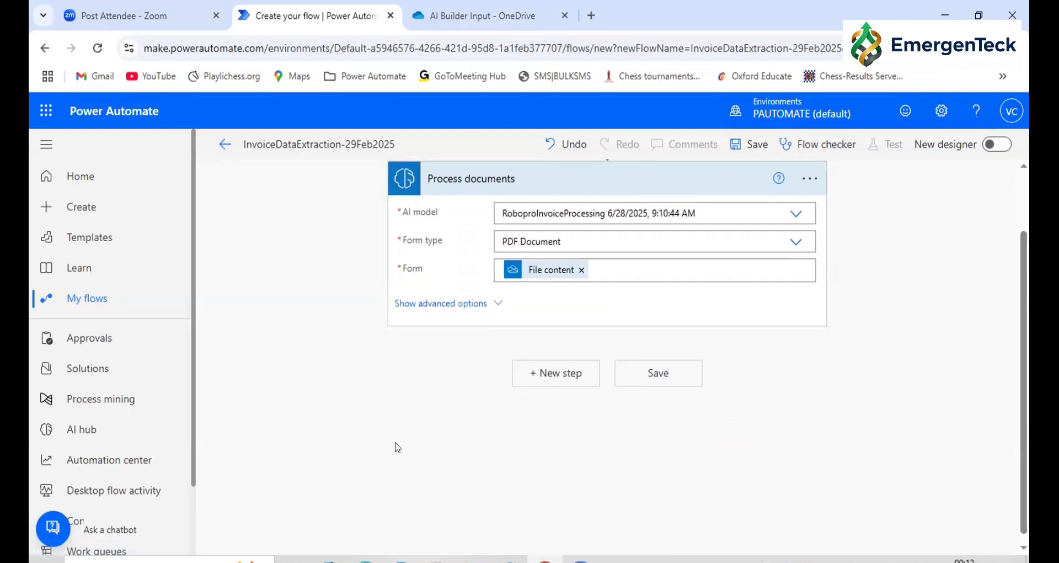
Add the Excel Online (Business) action "Add a row into a table" after Process documents
left_click(552, 369)
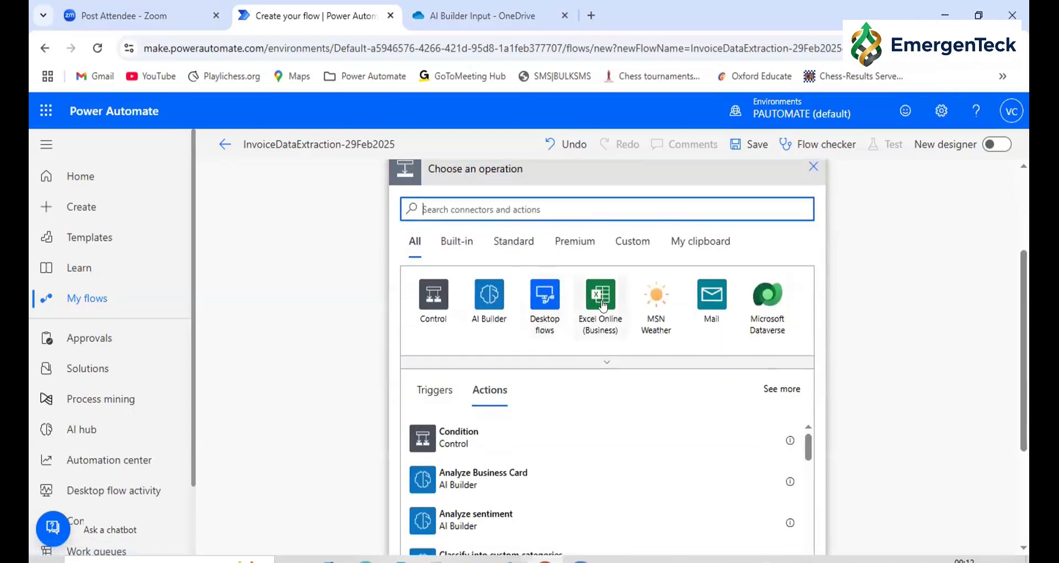
left_click(607, 304)
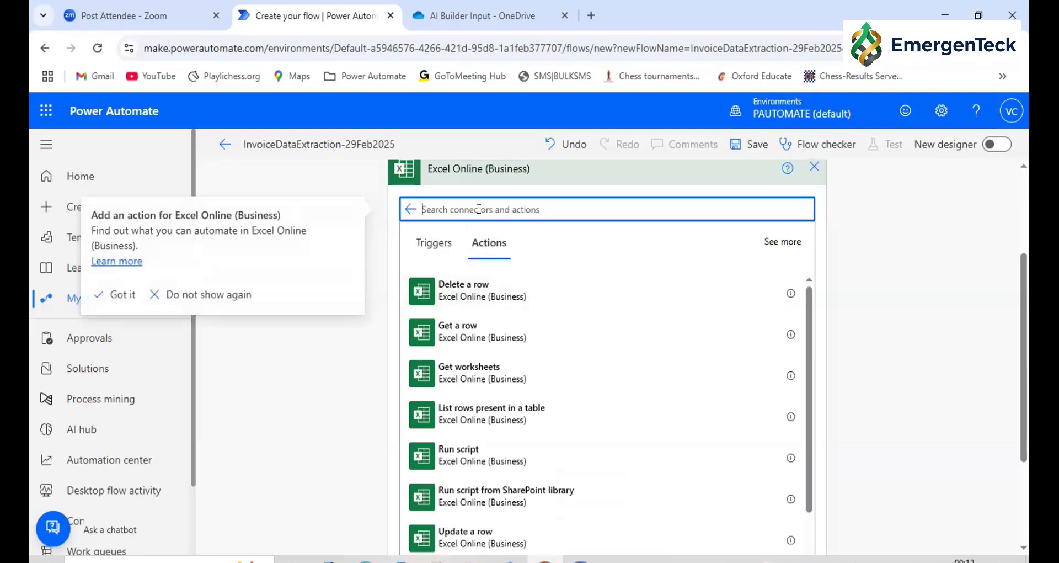
type("add a")
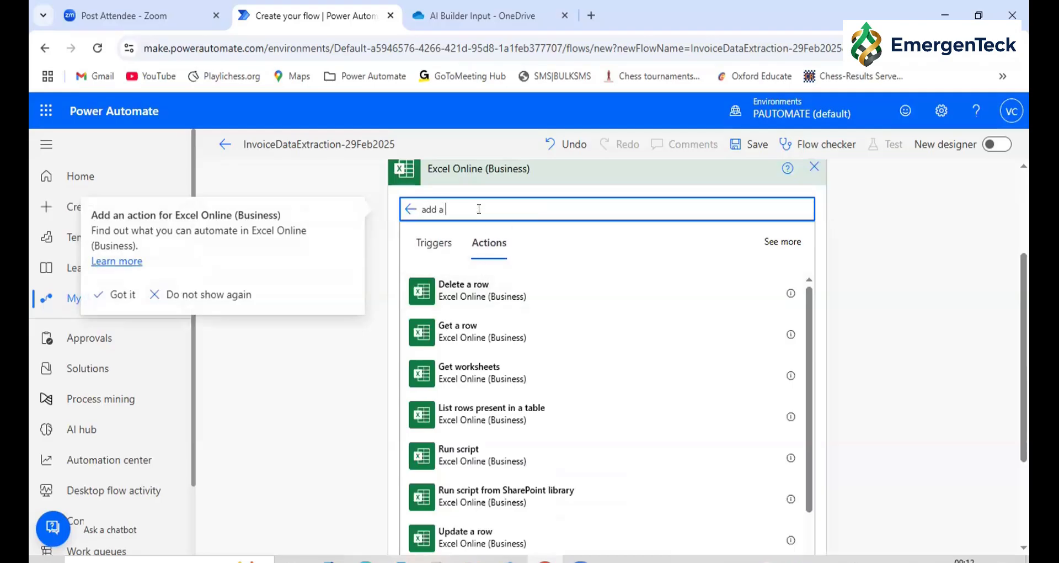
left_click(468, 298)
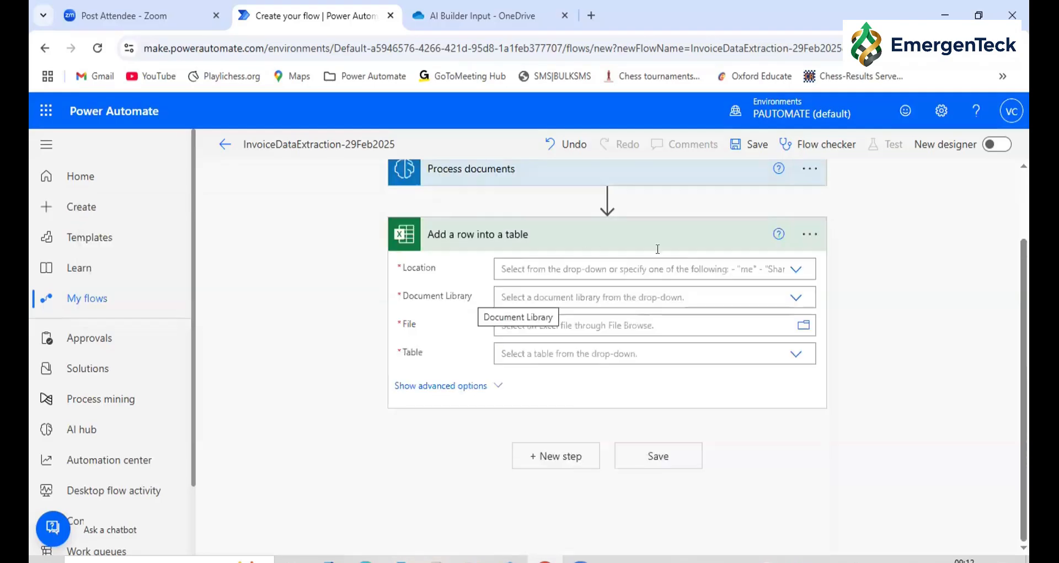
Set the row action's Location to OneDrive for Business and its Document Library to OneDrive
left_click(796, 268)
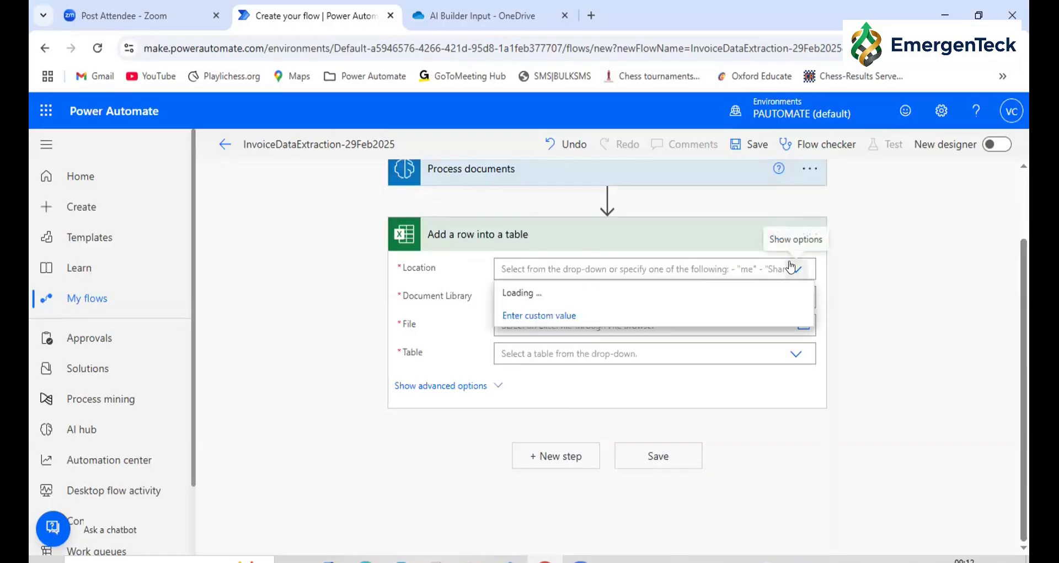
left_click(543, 293)
left_click(797, 299)
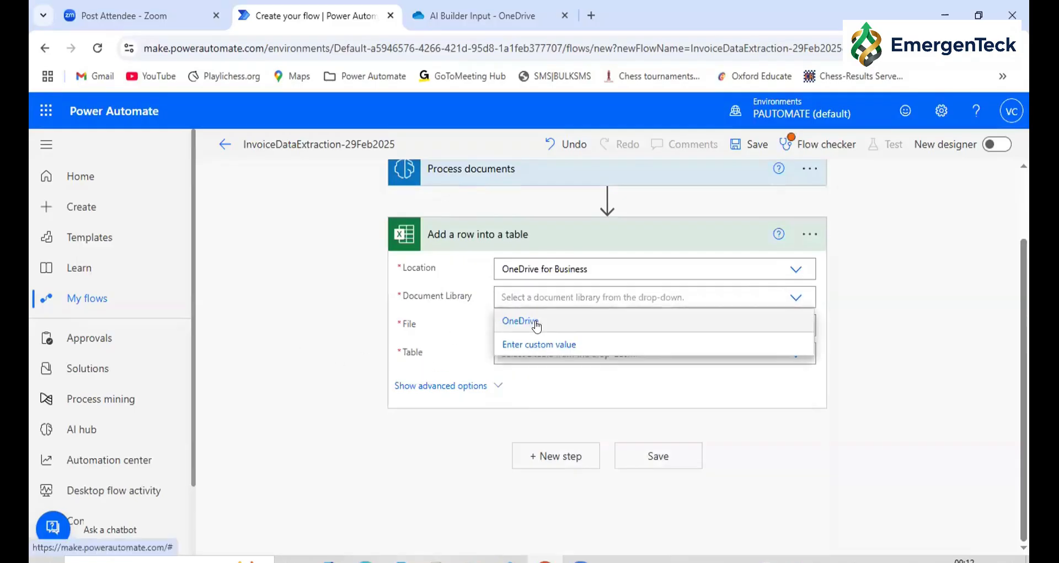
left_click(656, 315)
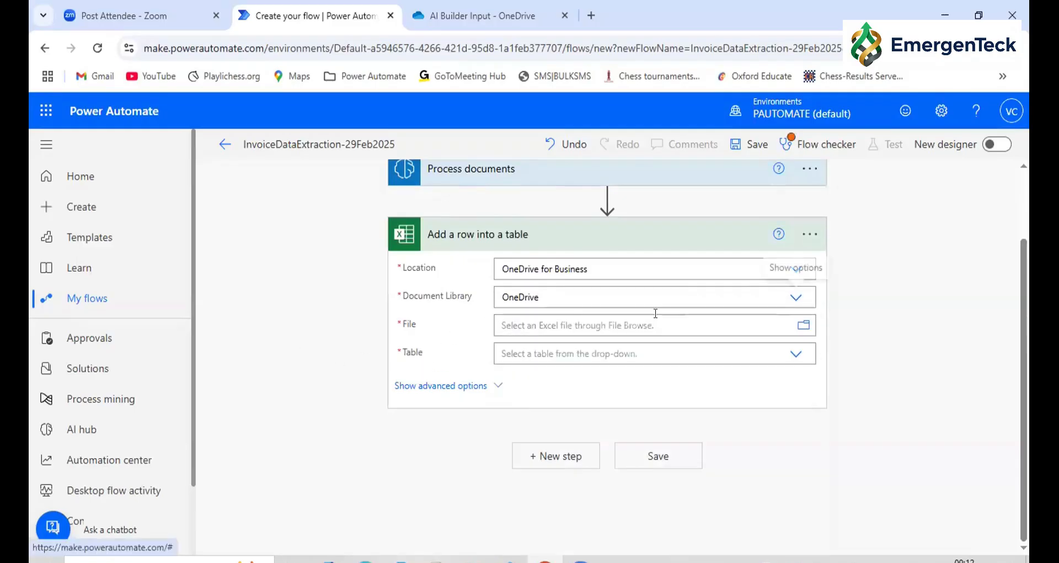
Point the row action to the file /AI Builder Output/RoborpoData.xlsx and its table RoboproData
left_click(803, 326)
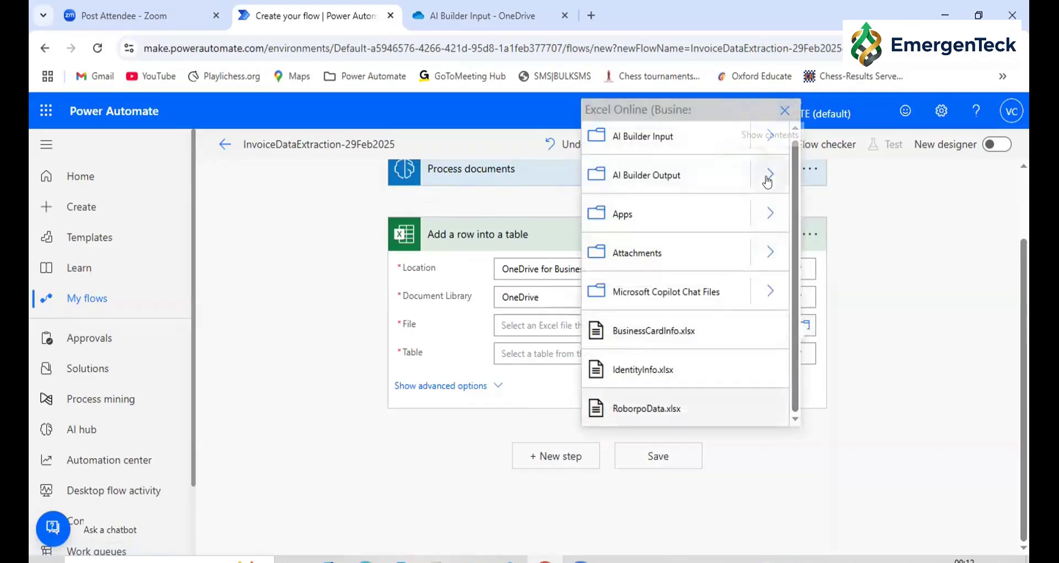
left_click(763, 177)
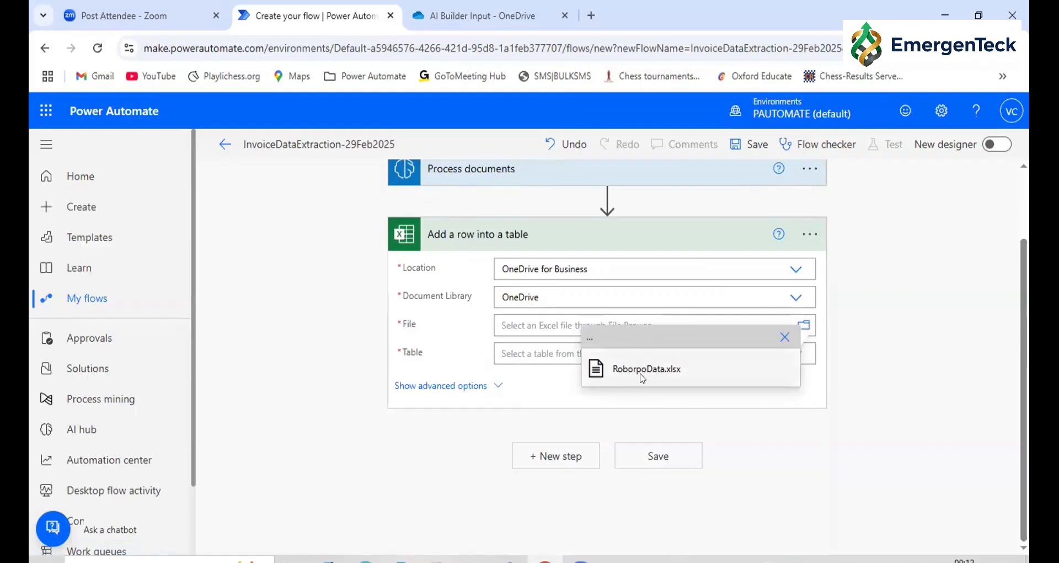
left_click(647, 369)
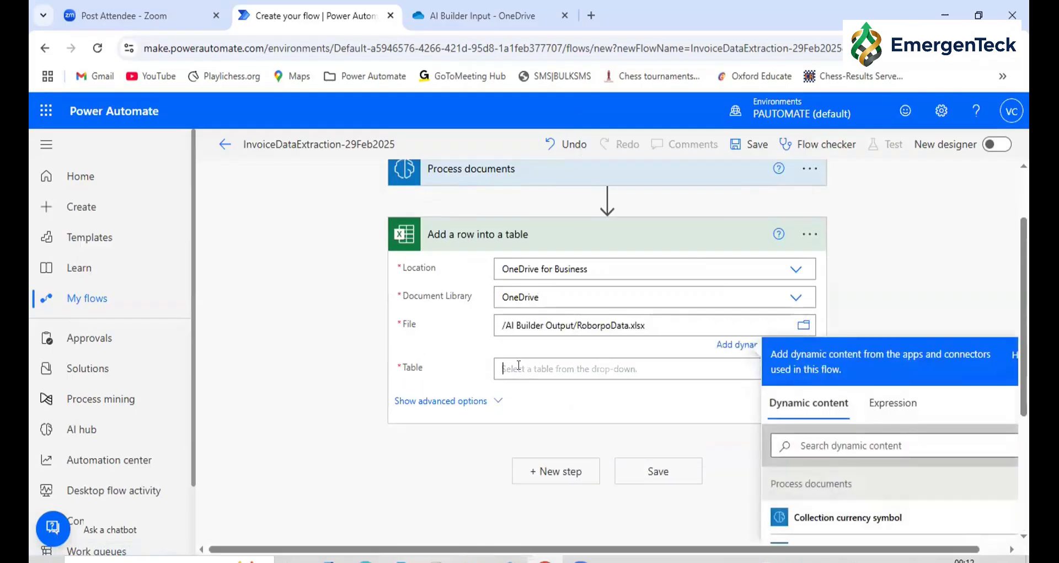
left_click(518, 369)
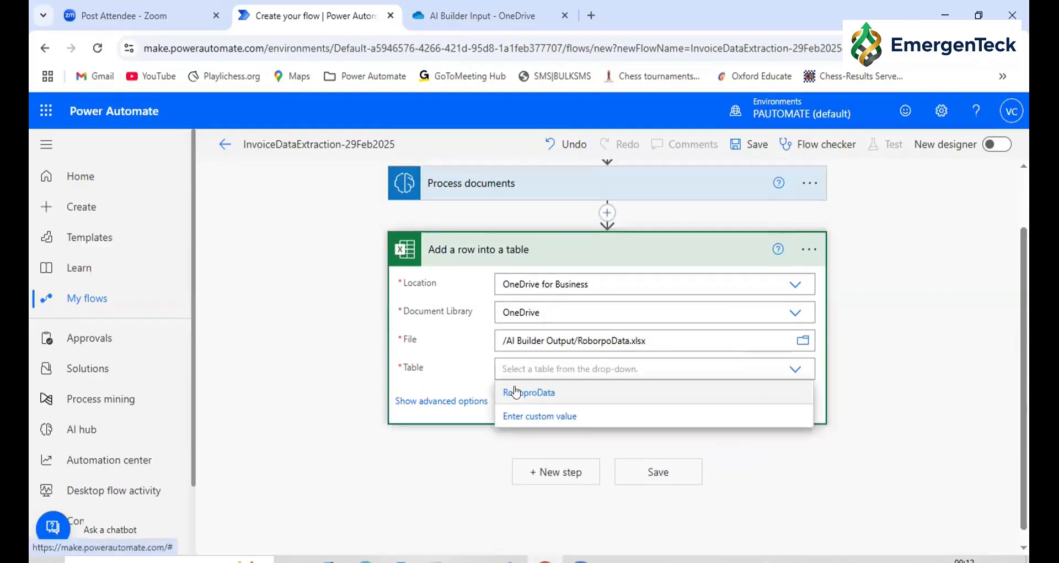
left_click(510, 392)
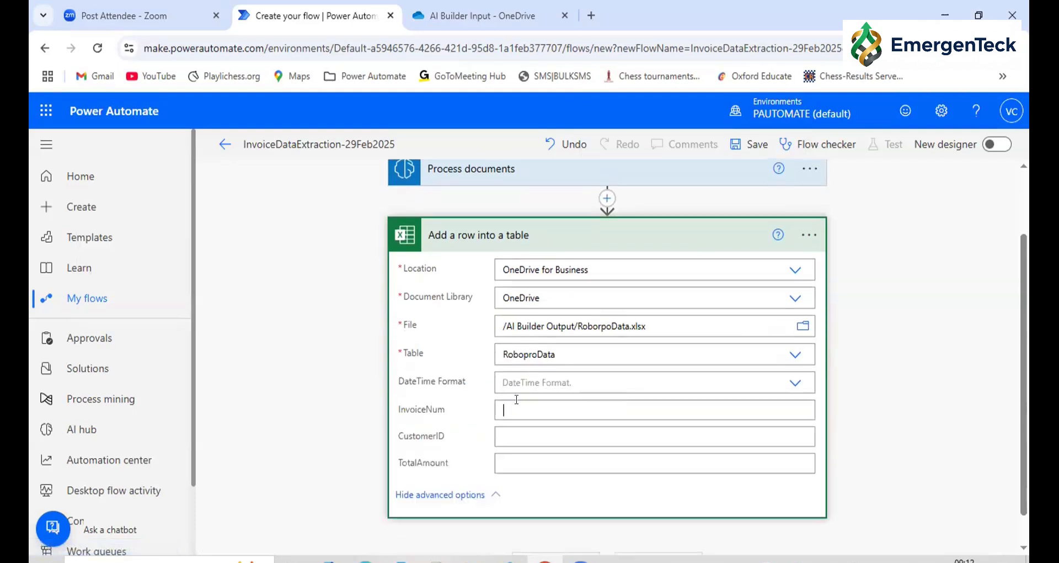
Map the InvoiceNum column to the "InvoiceNum value" dynamic content from Process documents
scroll(863, 303, "down", 1)
left_click(834, 452)
type("invo")
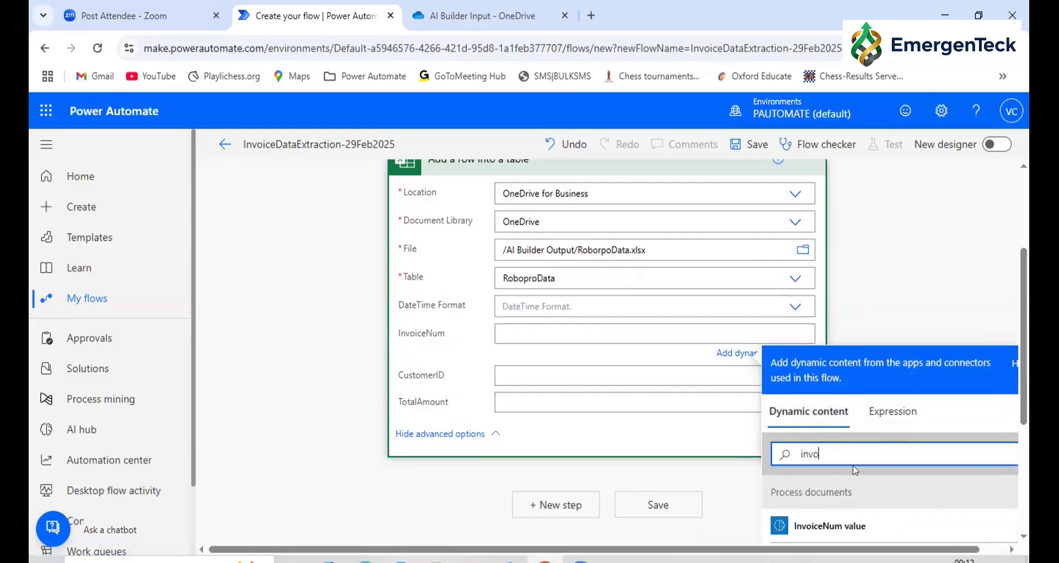
left_click(828, 529)
Map the CustomerID column to "CustomerID value" and the TotalAmount column to "TotalAmount value" from Process documents
left_click(696, 378)
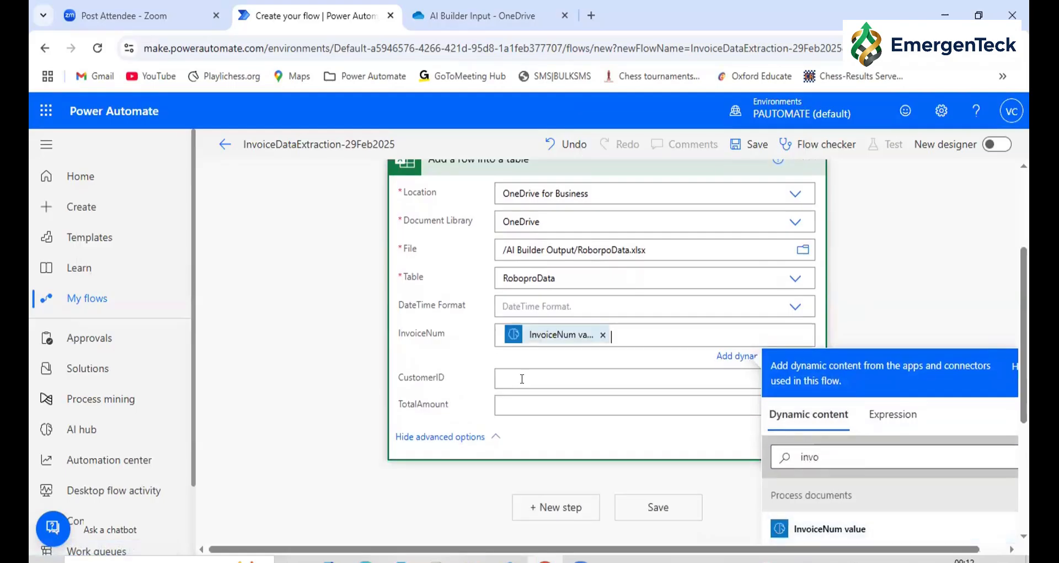
scroll(877, 463, "down", 3)
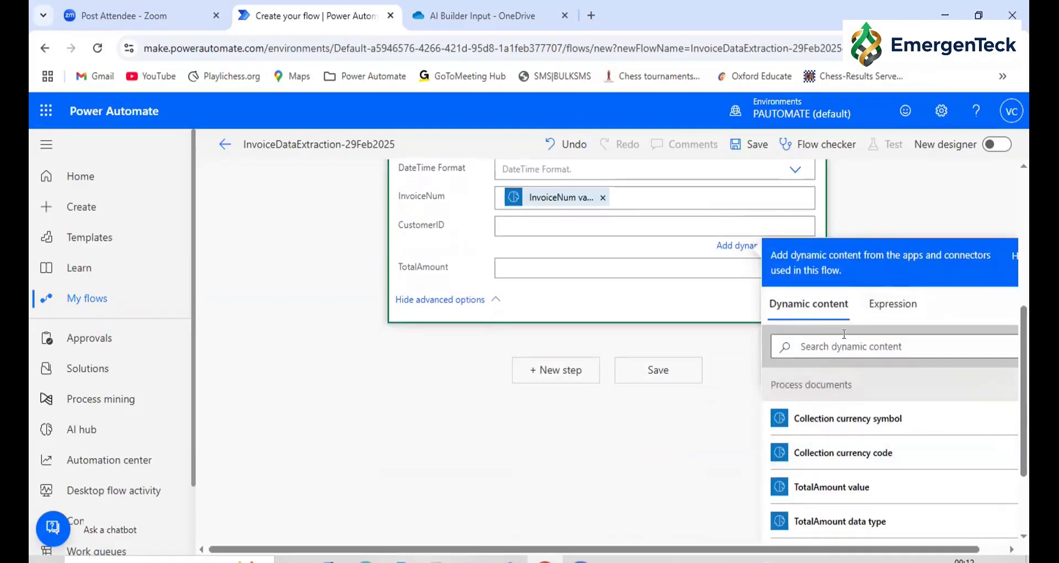
left_click(821, 339)
type("cus")
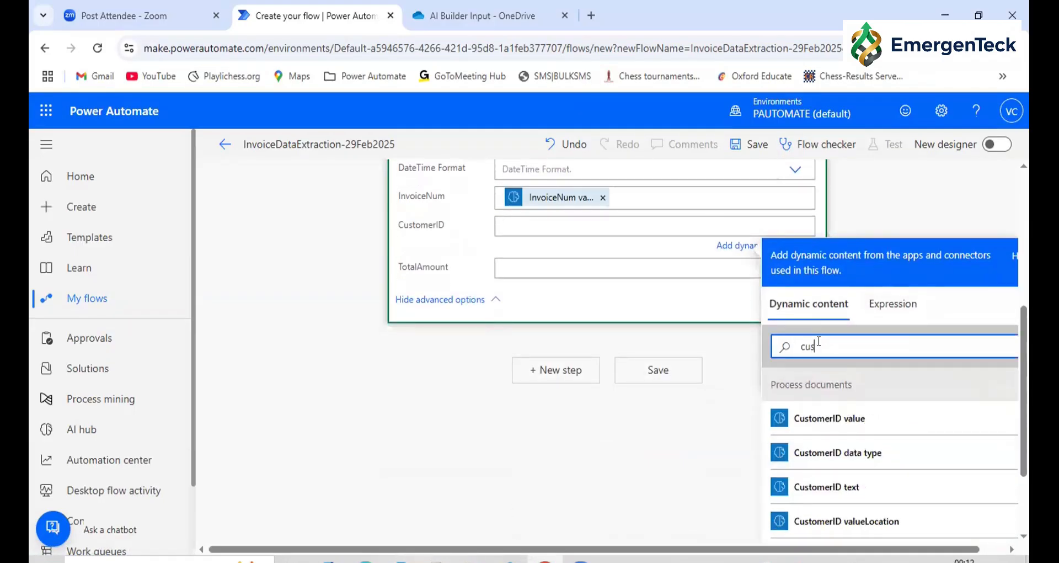
left_click(822, 421)
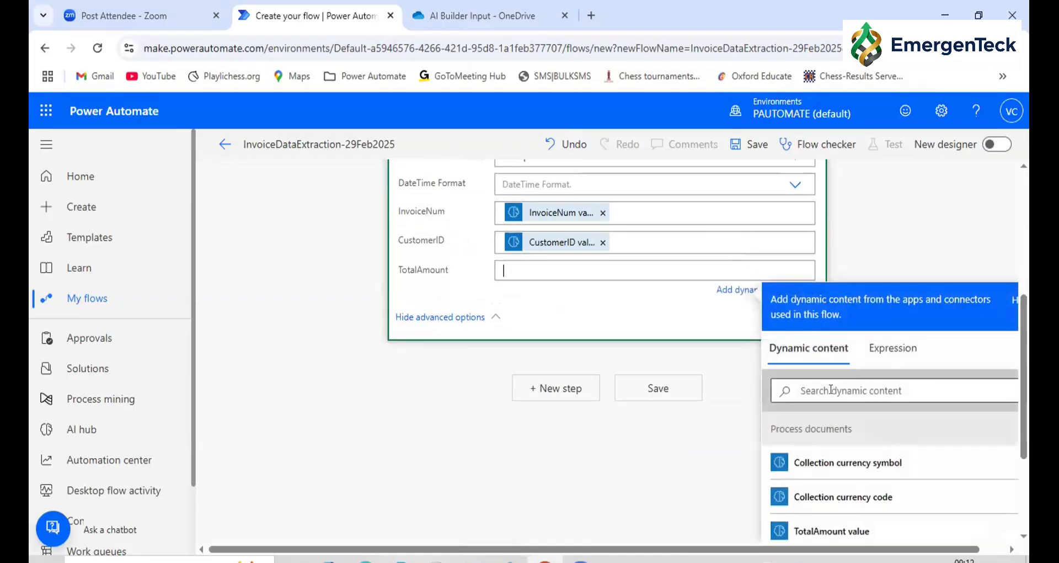
left_click(805, 531)
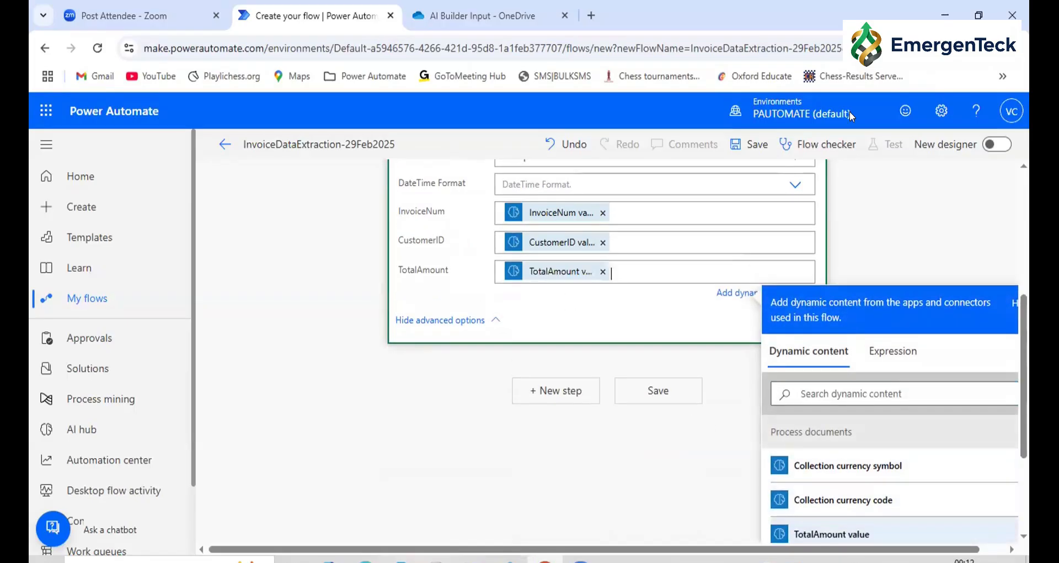
Save the InvoiceDataExtraction-29Feb2025 flow and start a manual test run
left_click(743, 149)
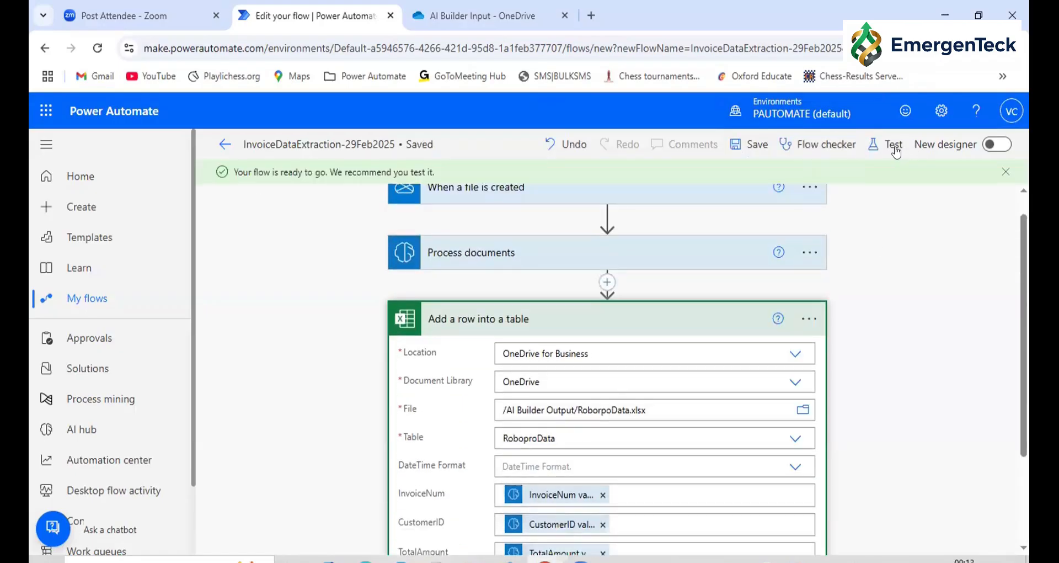
left_click(890, 145)
left_click(805, 185)
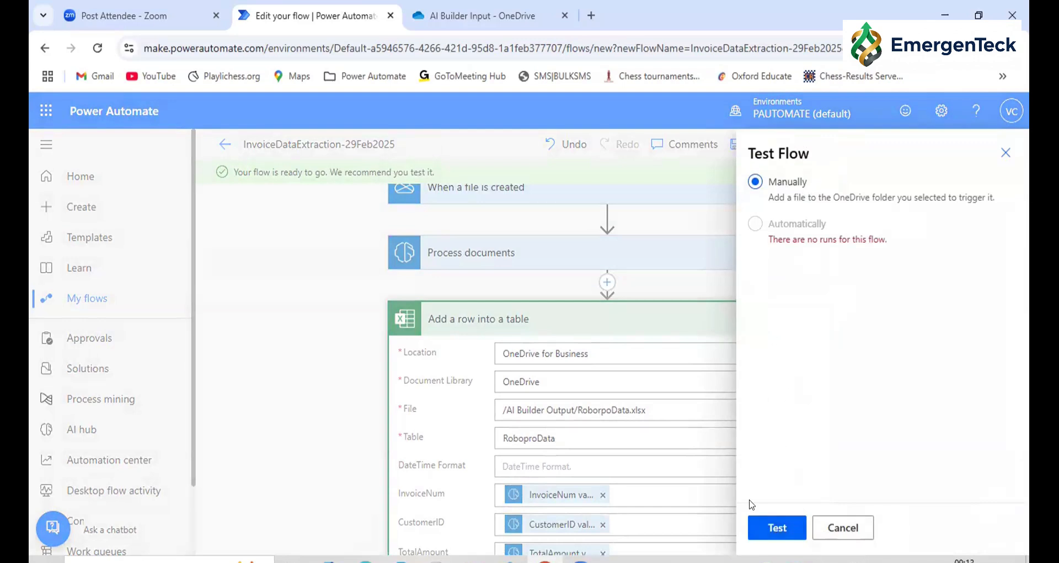
left_click(777, 527)
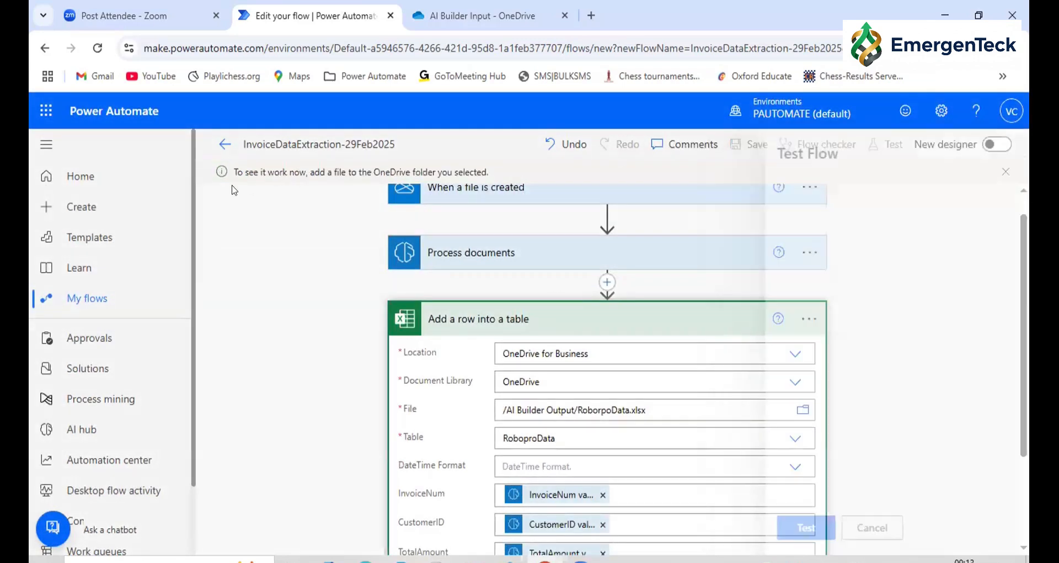
left_click_drag(236, 165, 492, 163)
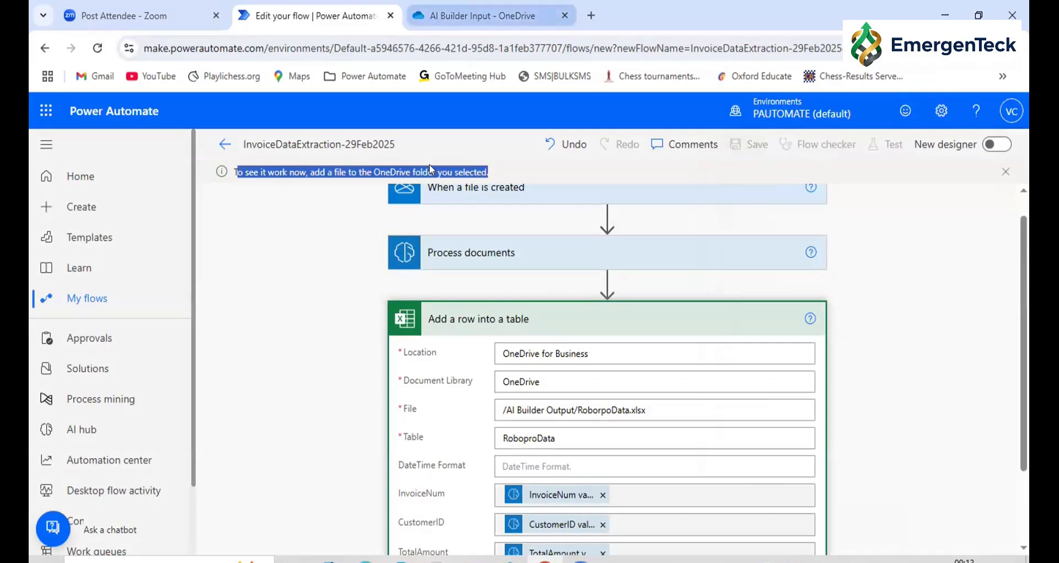
Switch to OneDrive and upload Invoice 8.pdf from the local PDF Extraction folder into AI Builder Input > Invoice
key("ctrl+Tab")
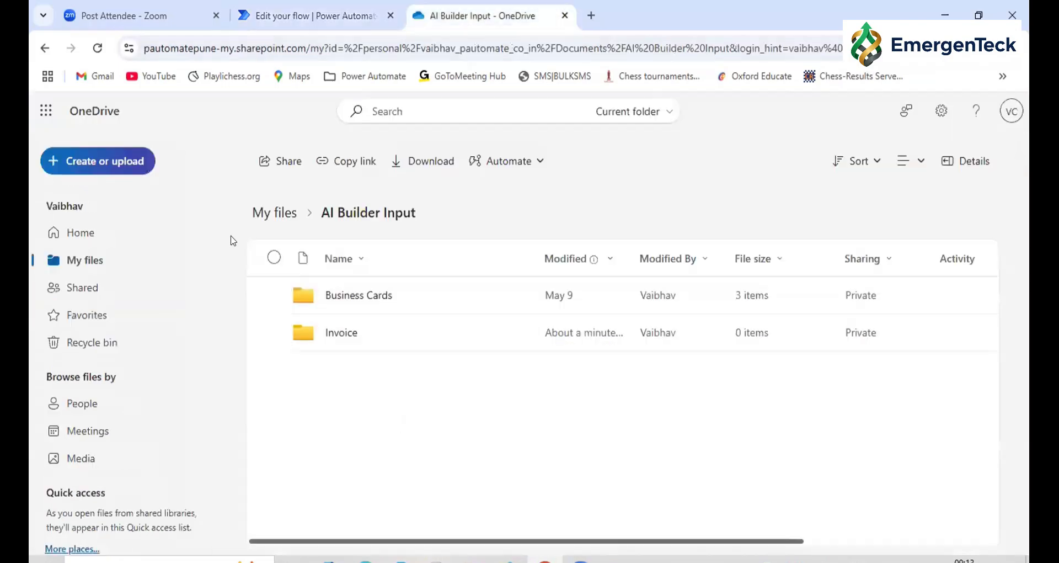
left_click(331, 335)
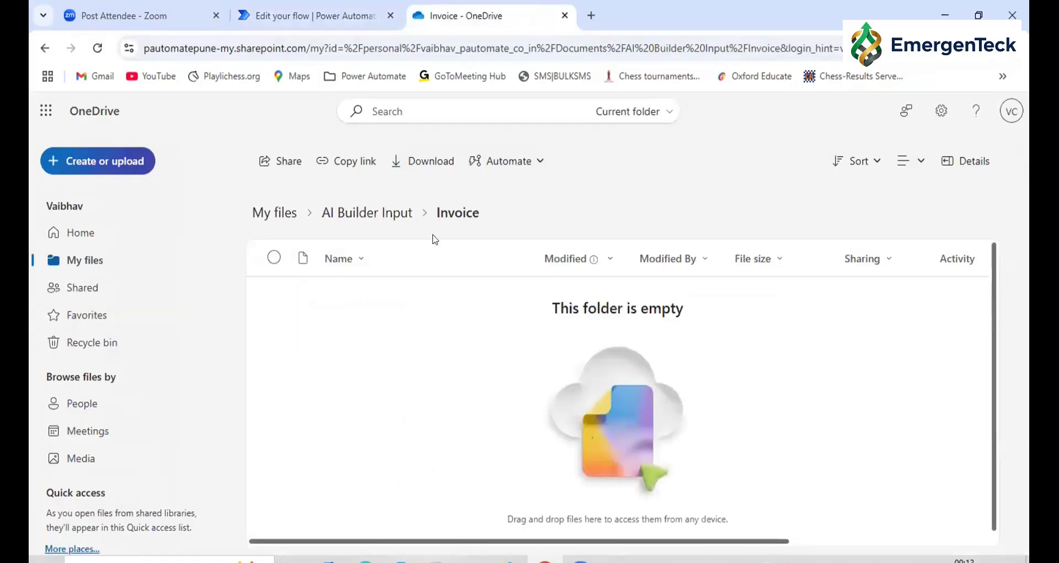
left_click(113, 161)
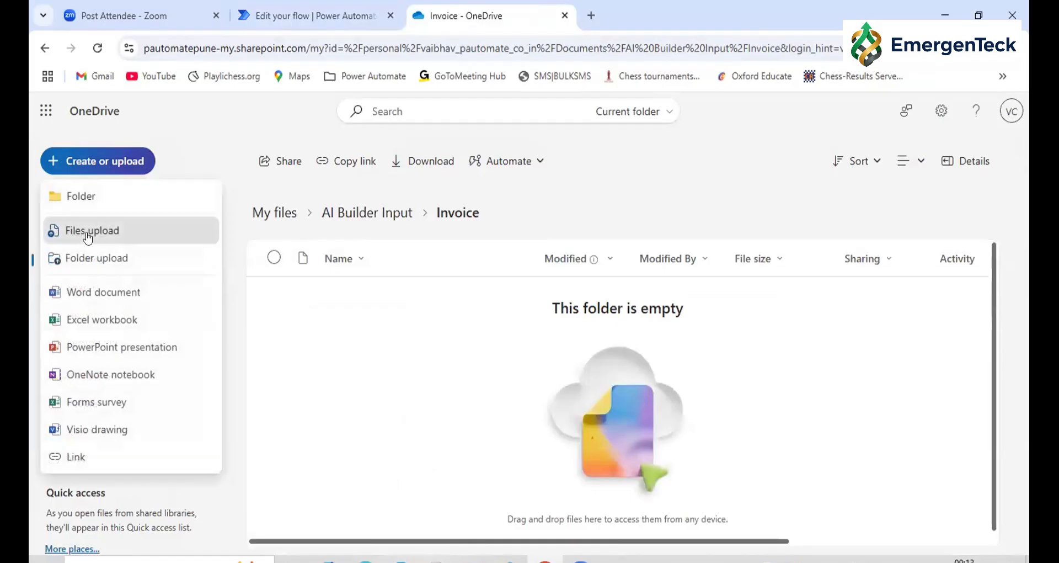
left_click(87, 236)
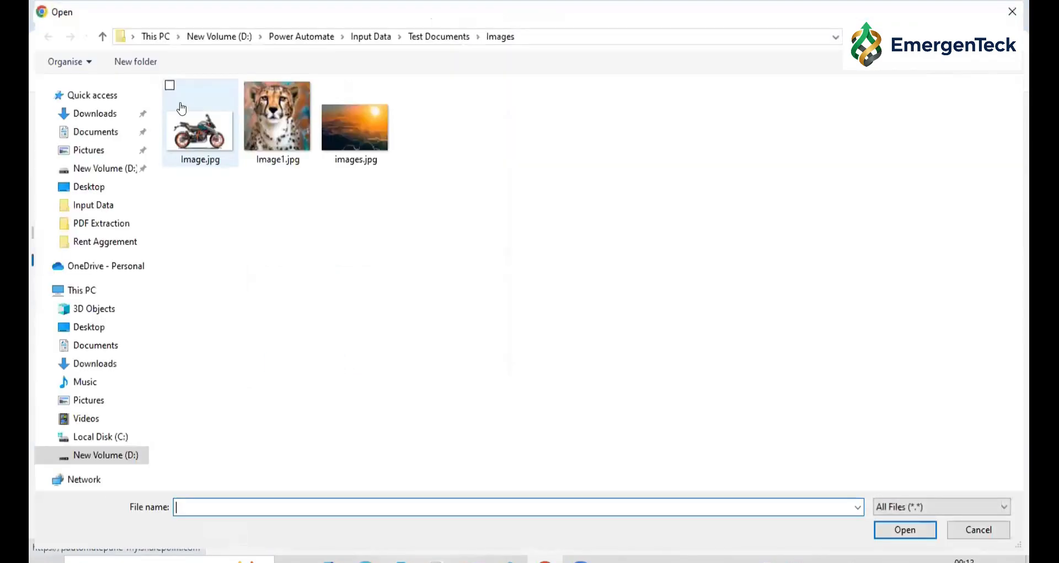
left_click(102, 36)
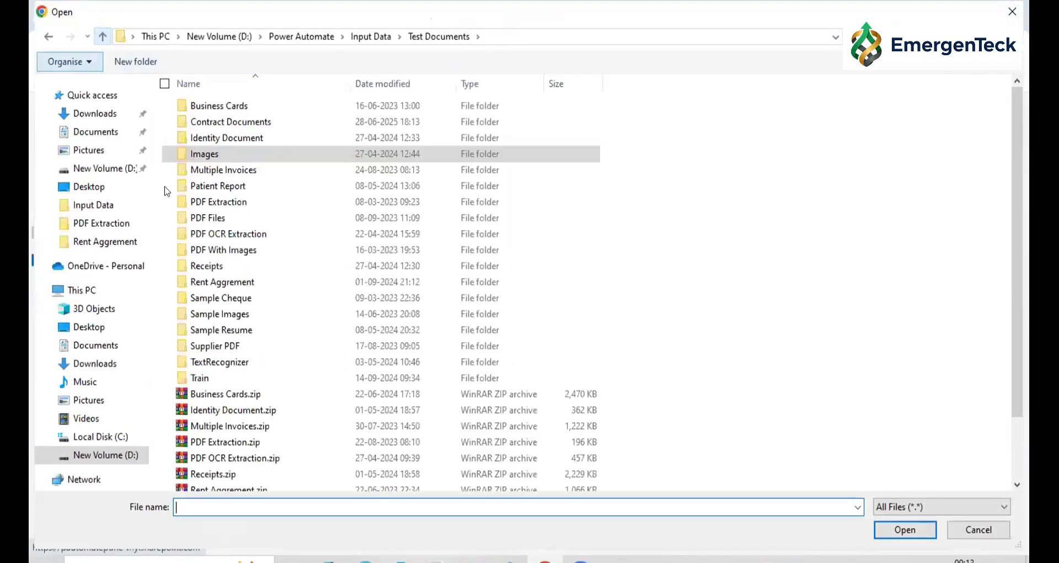
double_click(218, 202)
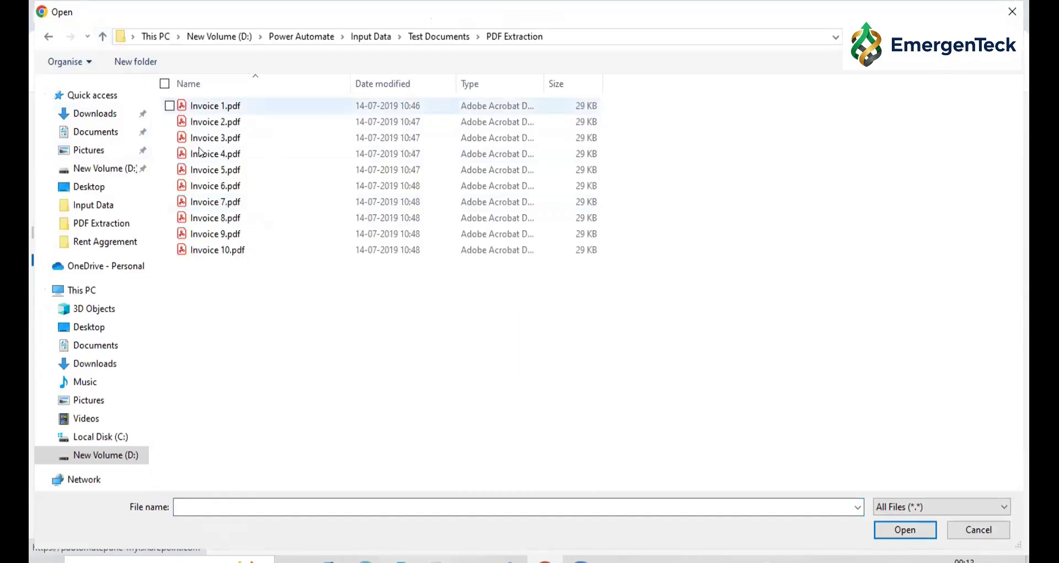
left_click(202, 216)
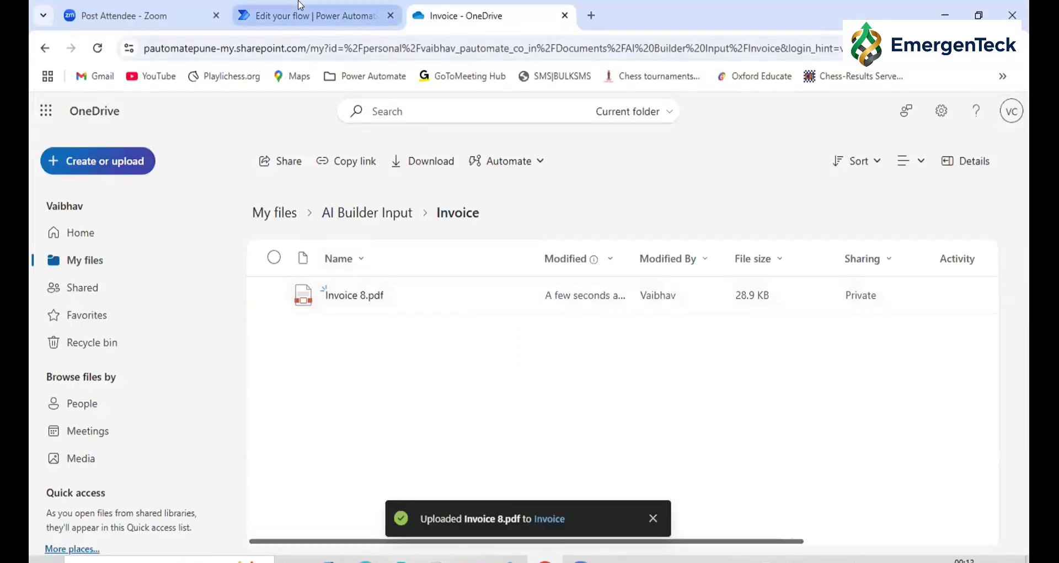
Return to Power Automate, review the test run, and check the type of InvoiceDataExtraction-29Feb2025 in the list of cloud flows
left_click(301, 11)
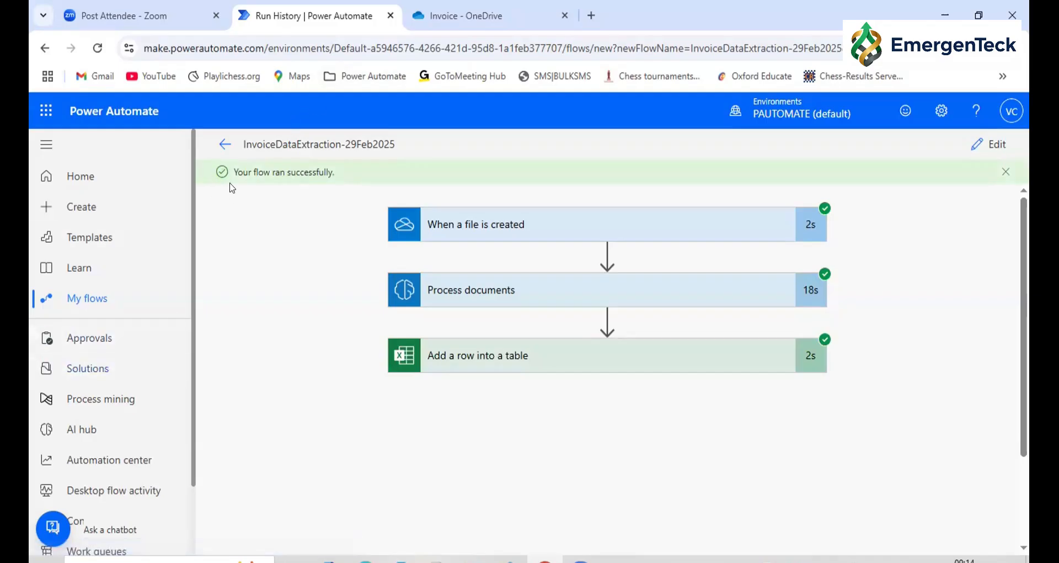
left_click(87, 296)
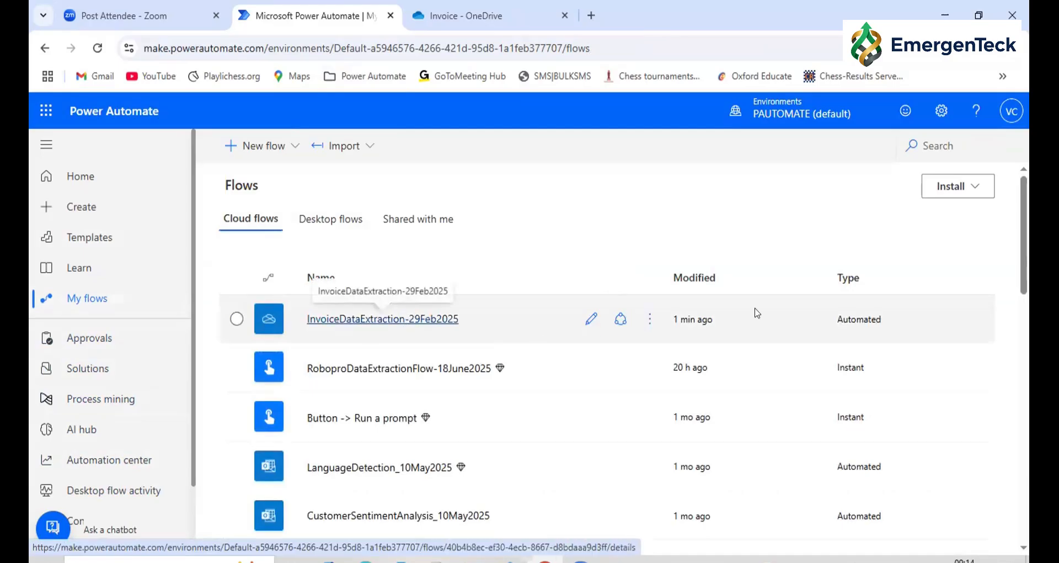
double_click(860, 319)
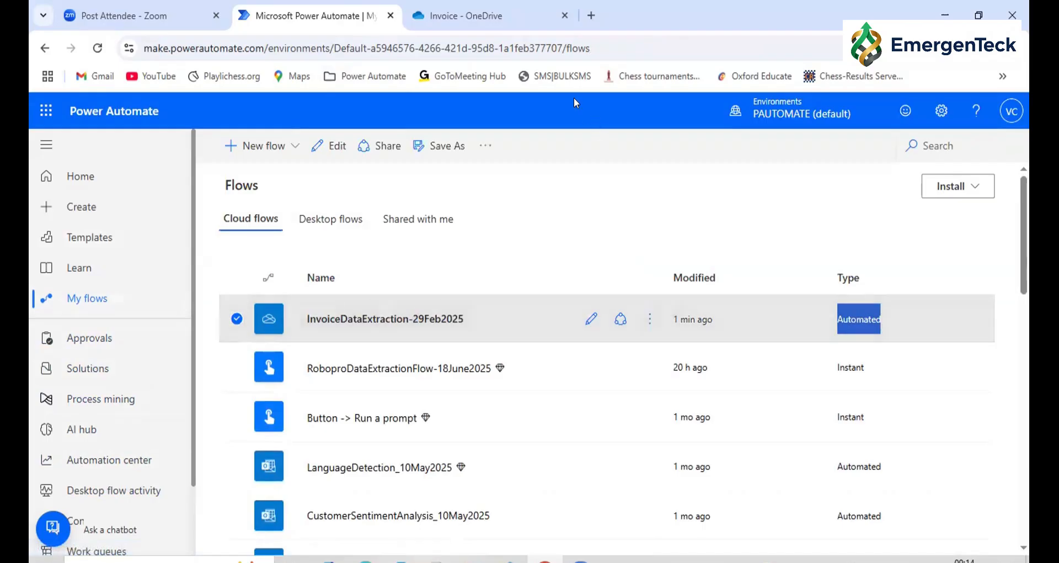
Switch to OneDrive and upload Invoice 5.pdf from the local PDF Extraction folder into AI Builder Input > Invoice
left_click(412, 10)
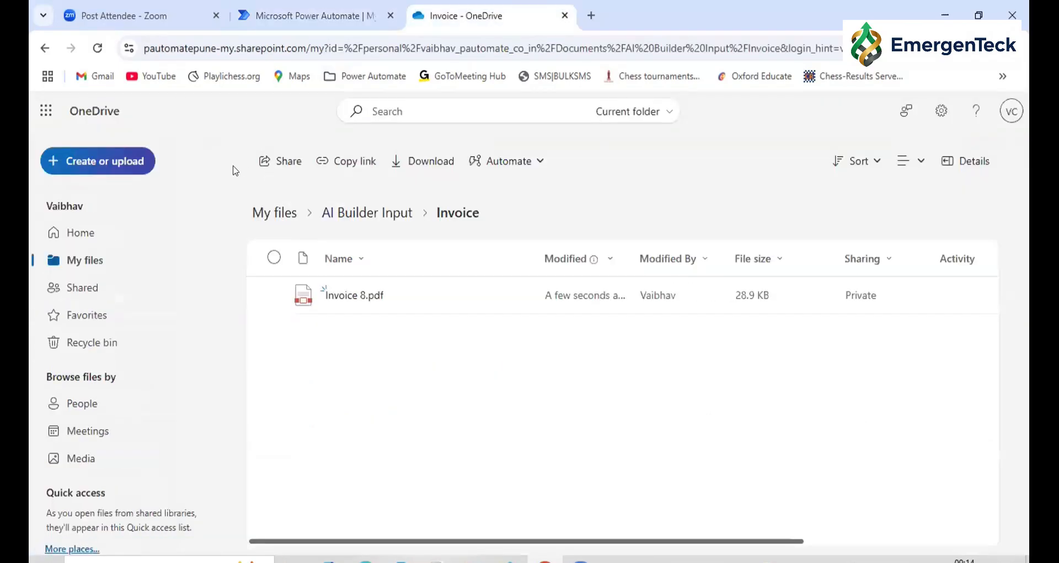
left_click(105, 161)
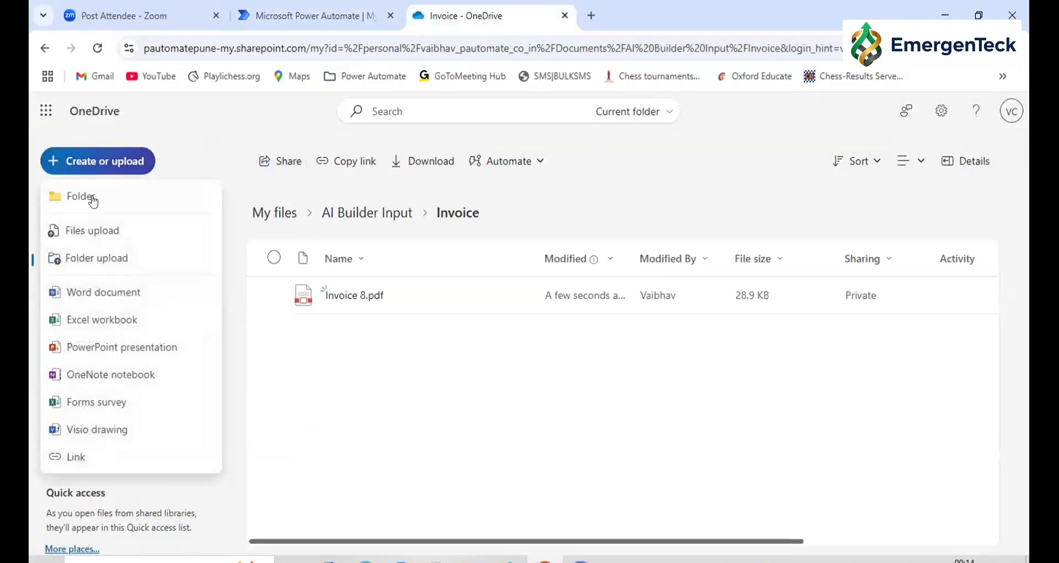
left_click(86, 234)
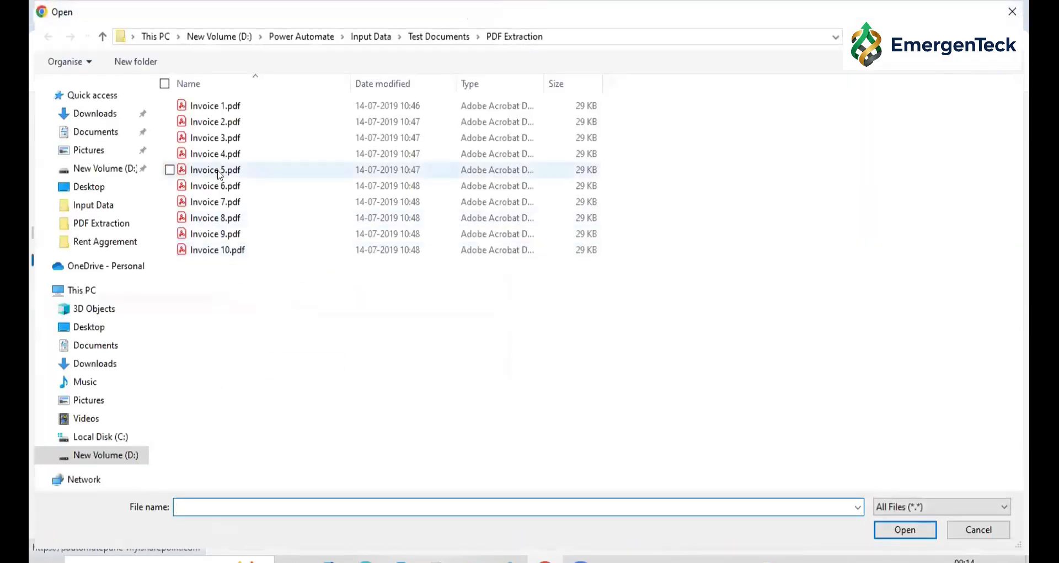
left_click(220, 170)
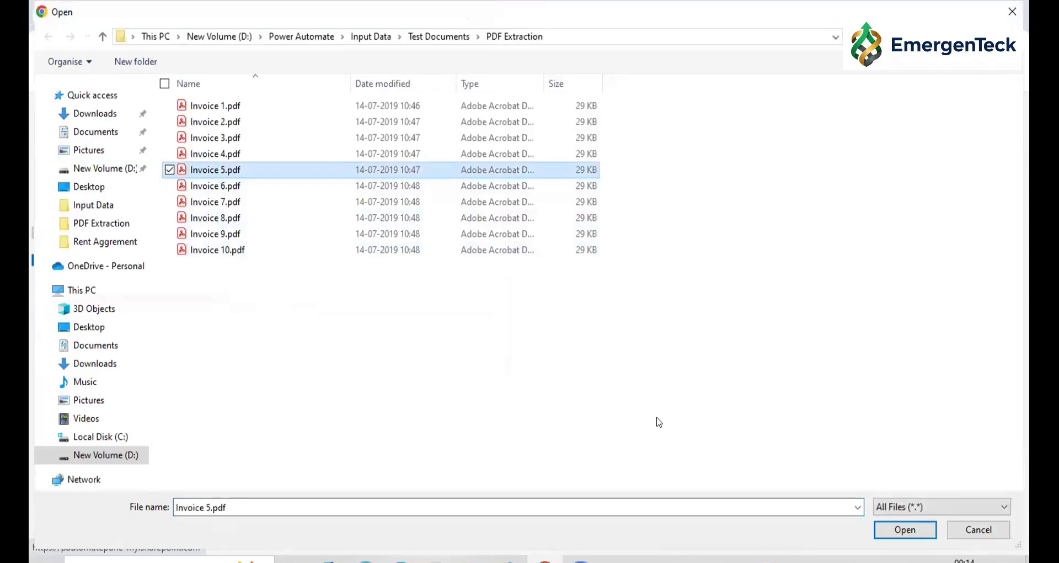
left_click(886, 537)
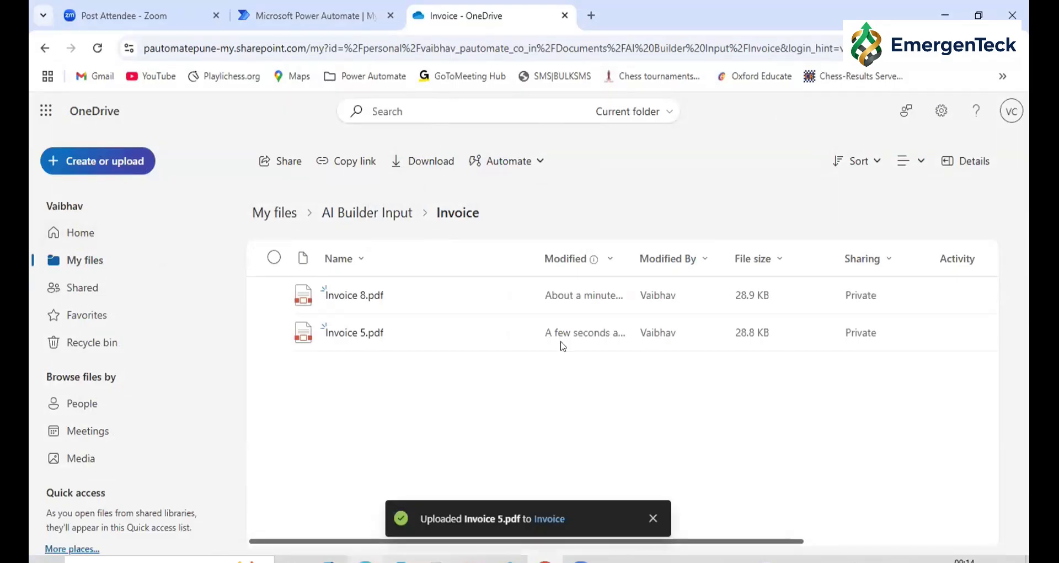
Return to Power Automate and check all runs of InvoiceDataExtraction-29Feb2025 against the files in the OneDrive Invoice folder
left_click(257, 16)
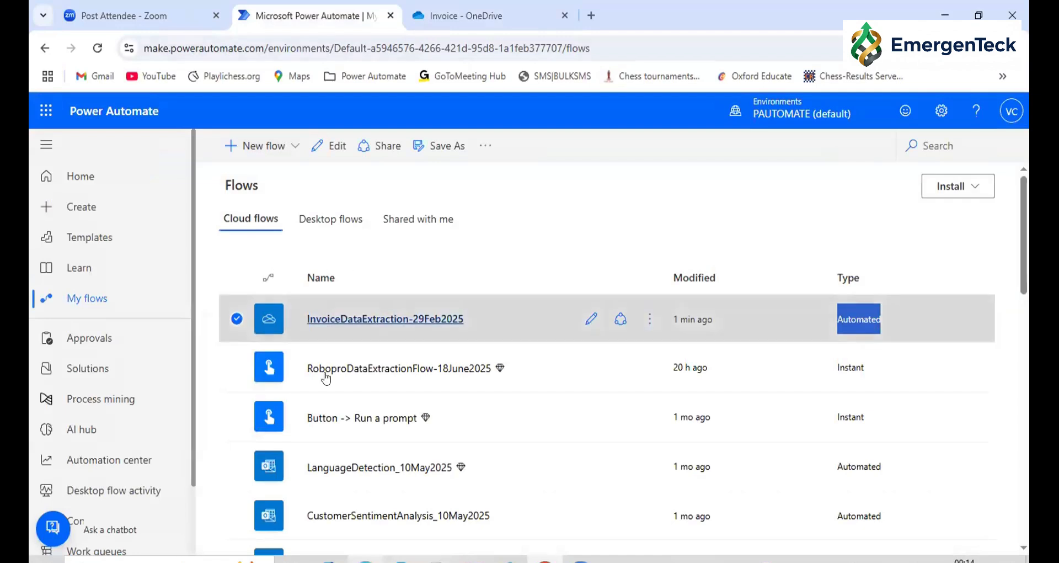
left_click(364, 325)
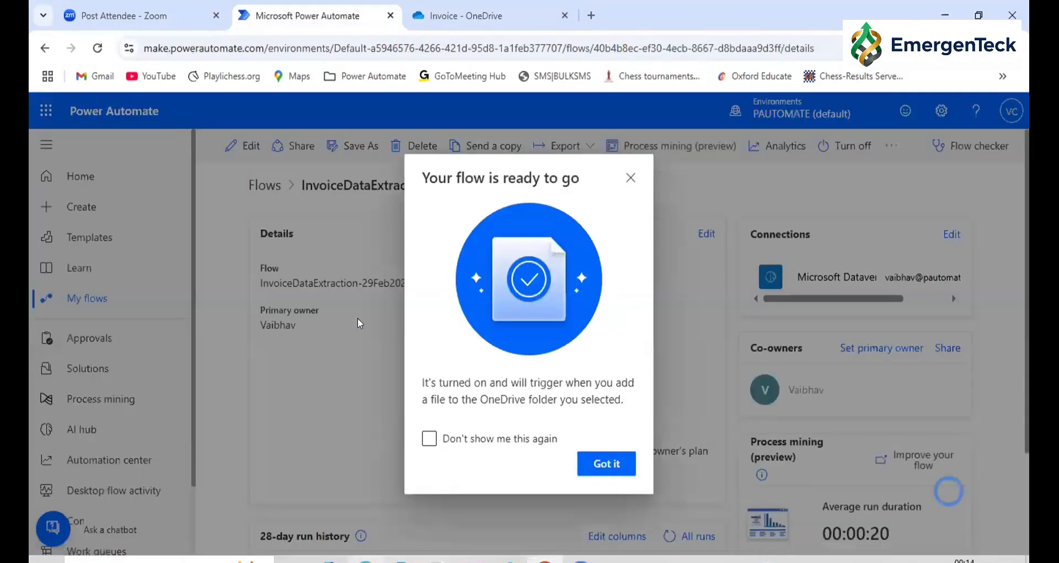
left_click(605, 465)
scroll(400, 389, "down", 1)
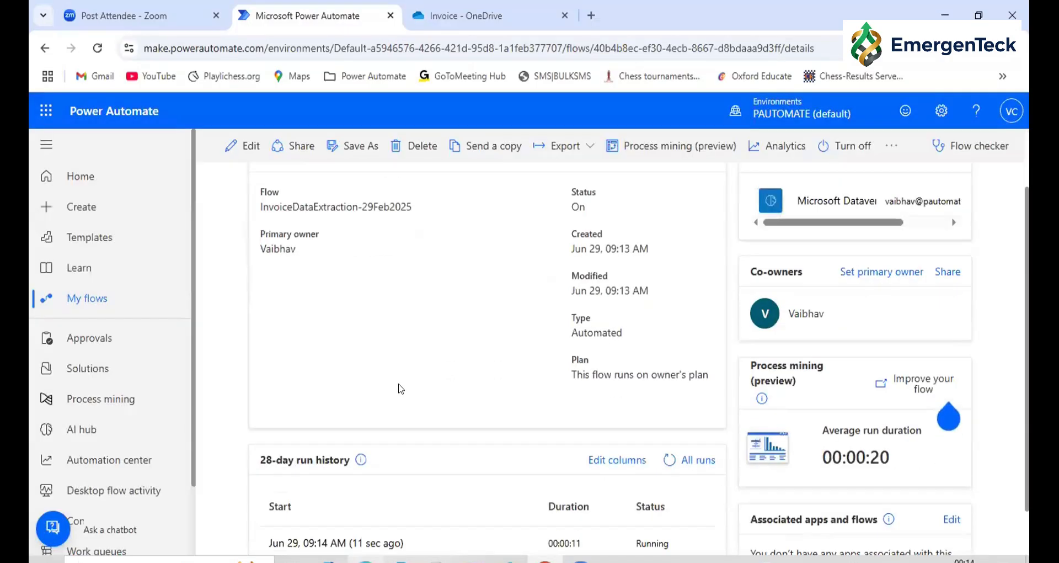
scroll(401, 389, "down", 1)
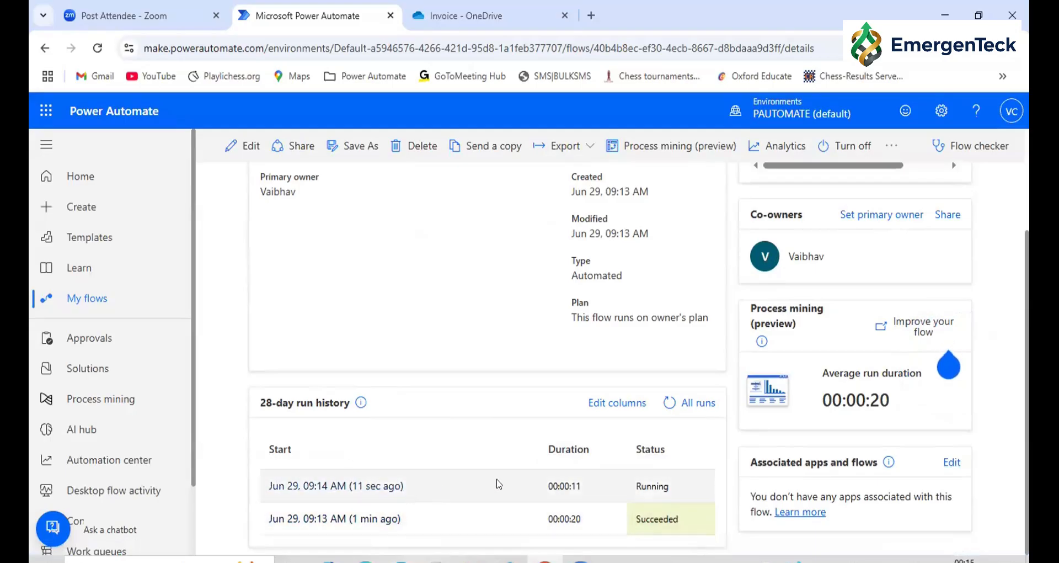
left_click(685, 405)
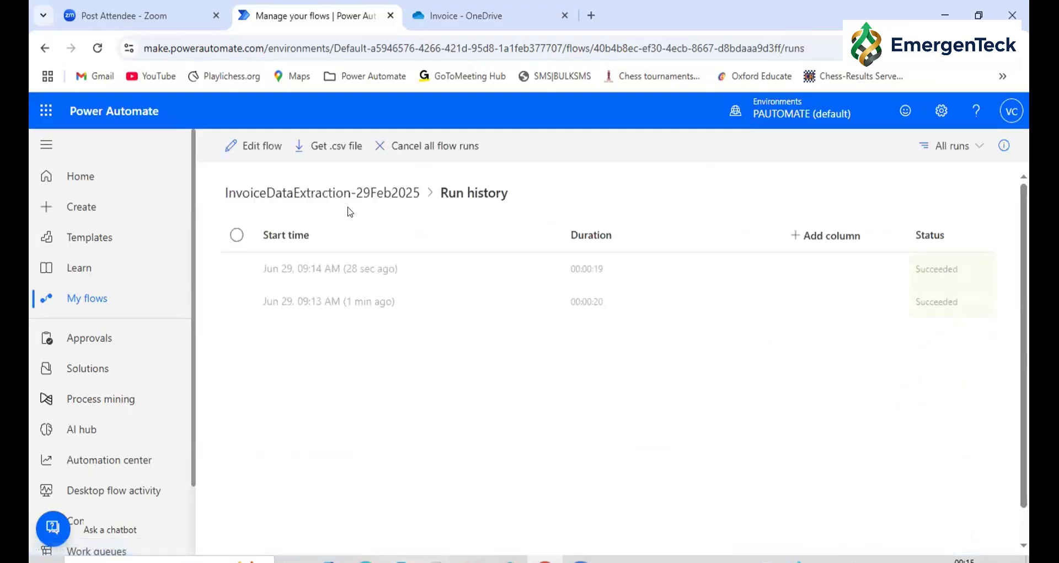
left_click(927, 263)
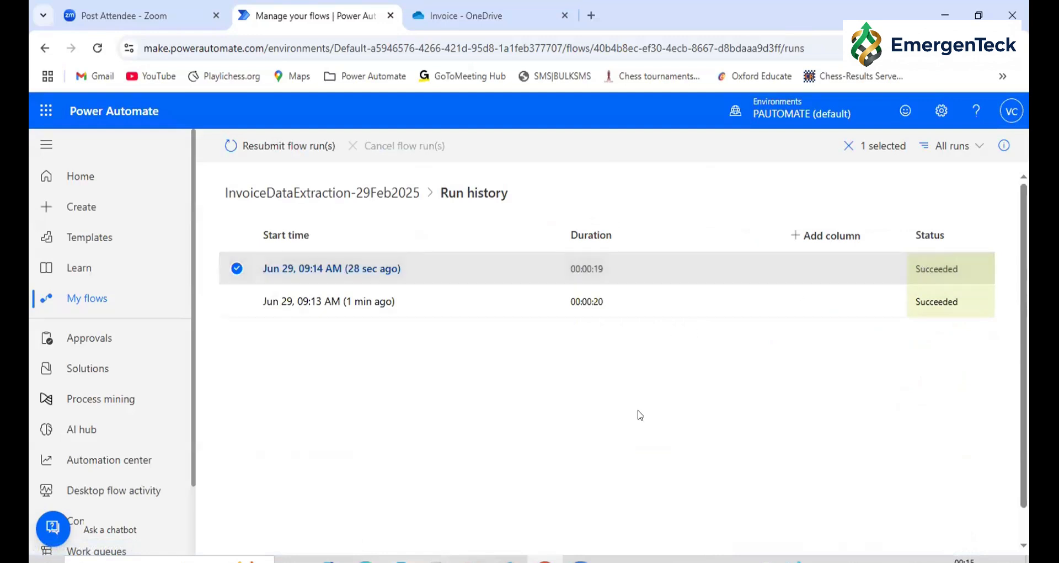
left_click(441, 12)
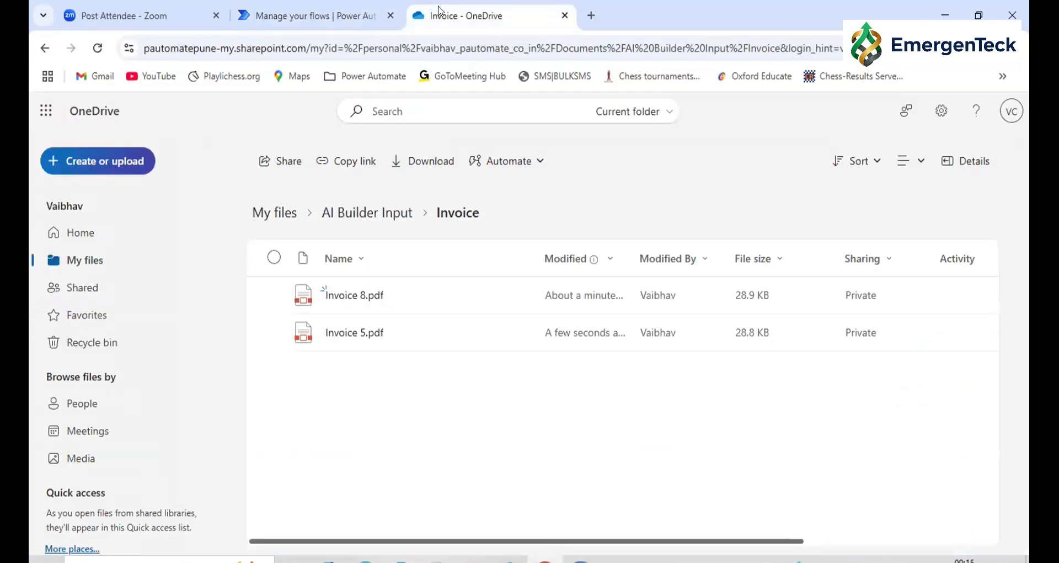
left_click(302, 12)
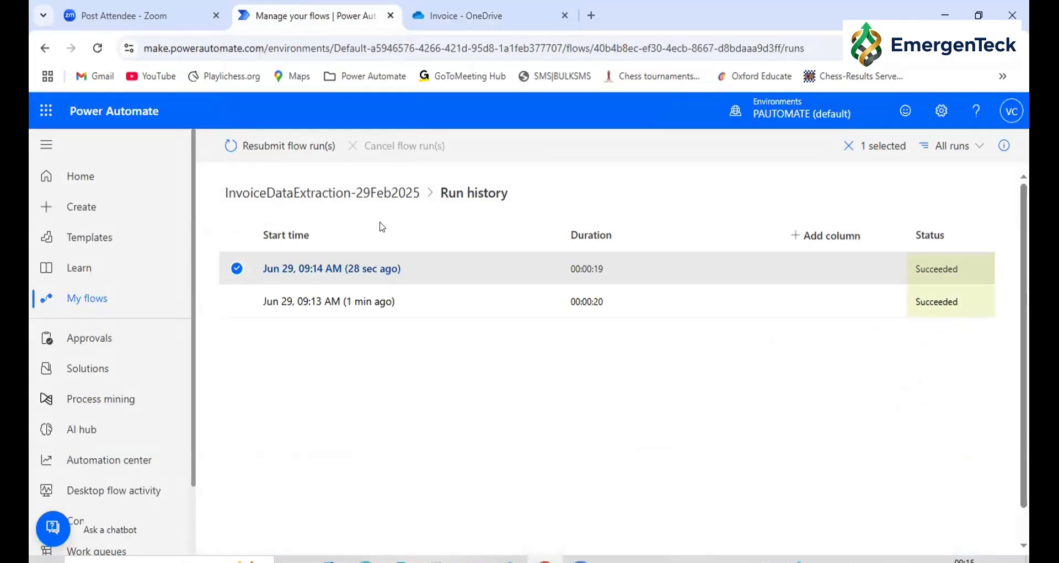
Open InvoiceDataExtraction-29Feb2025 for editing and turn off the new designer
left_click(320, 195)
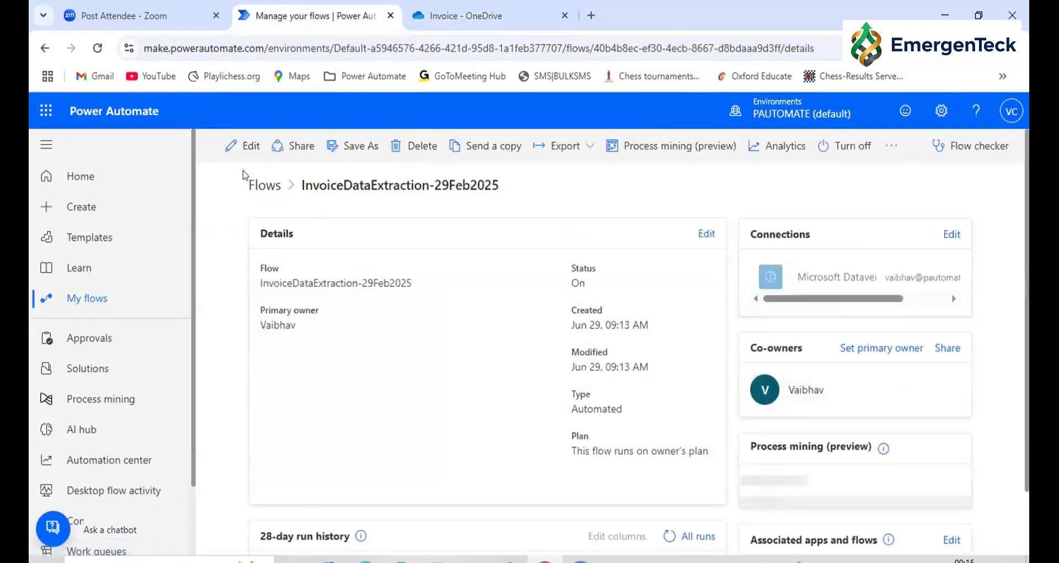
left_click(243, 147)
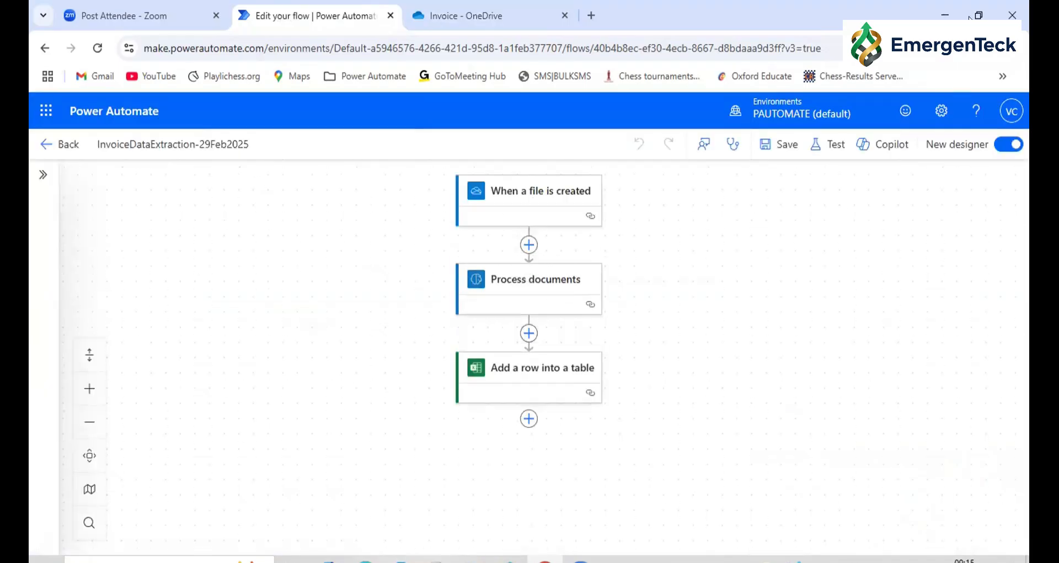
left_click(998, 149)
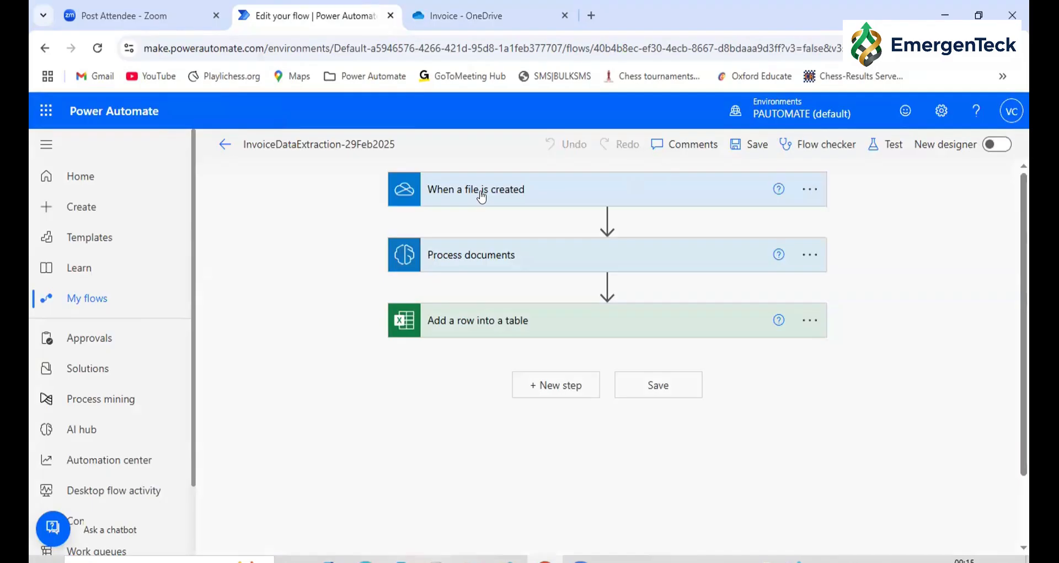
Examine the folder and advanced options of "When a file is created" and the model, form type and dynamic content choices of "Process documents"
left_click(466, 263)
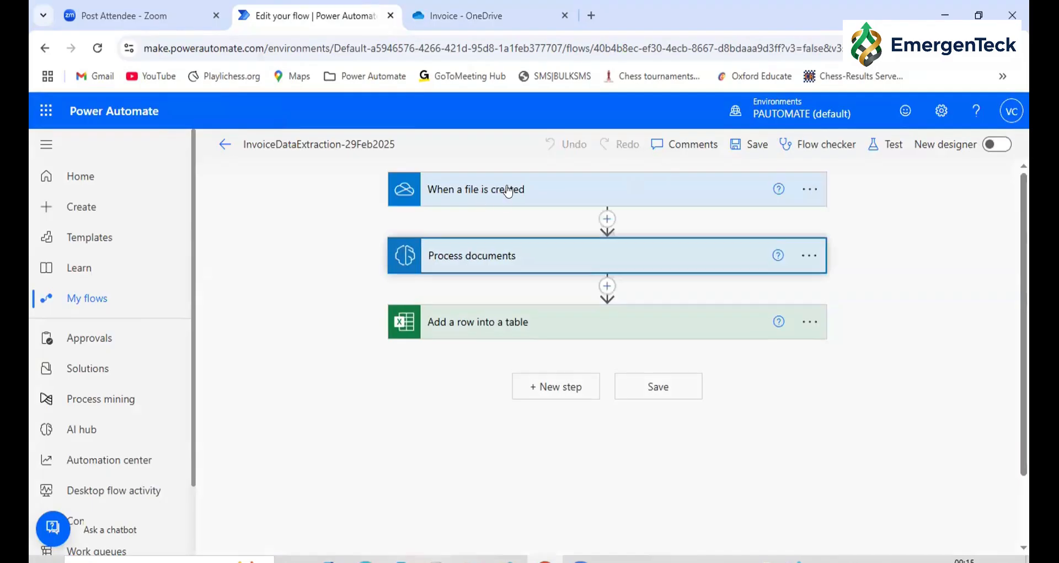
left_click(508, 191)
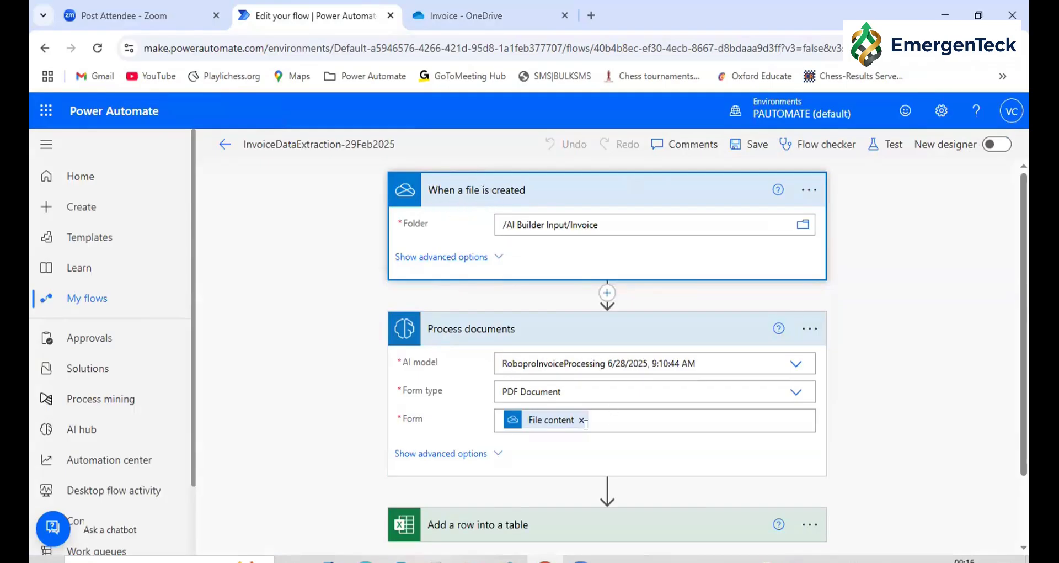
left_click(622, 420)
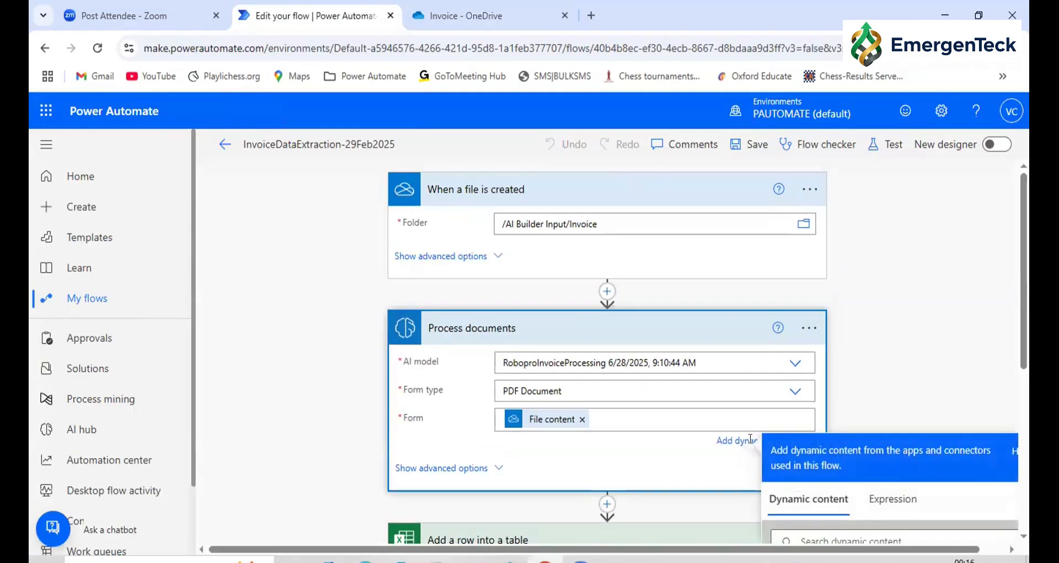
scroll(789, 484, "down", 4)
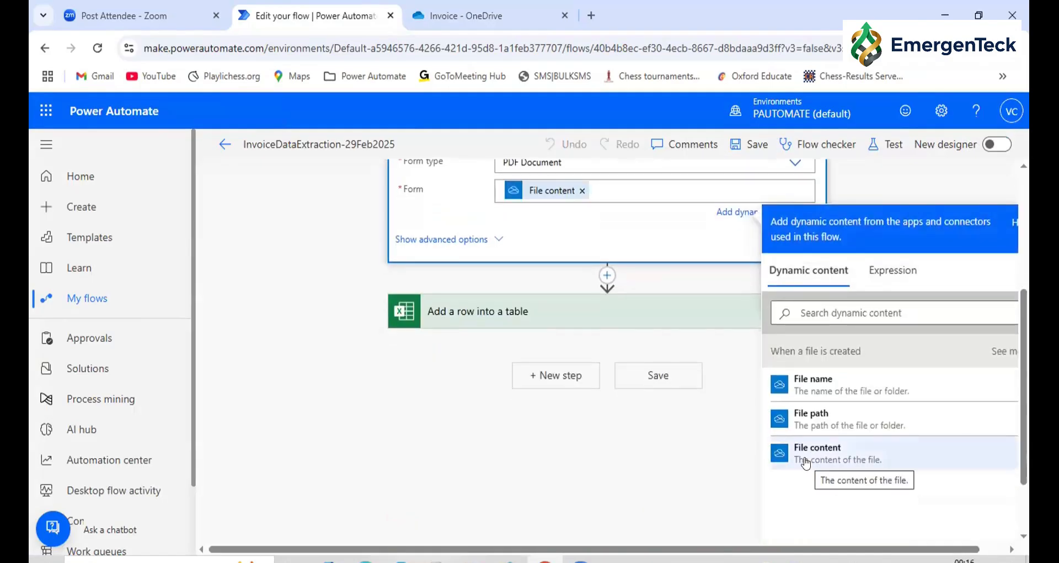
left_click(457, 461)
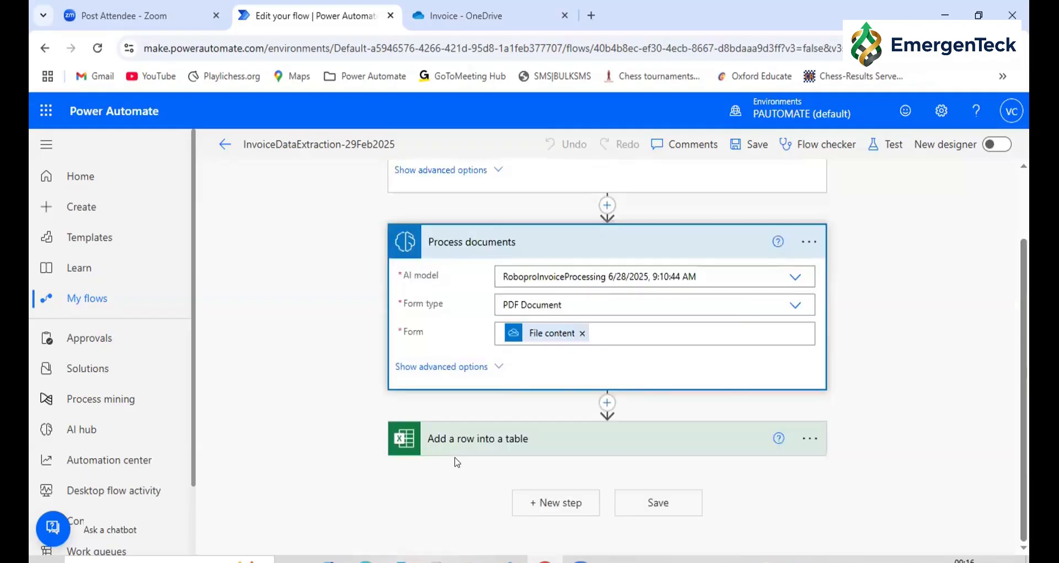
scroll(456, 461, "up", 2)
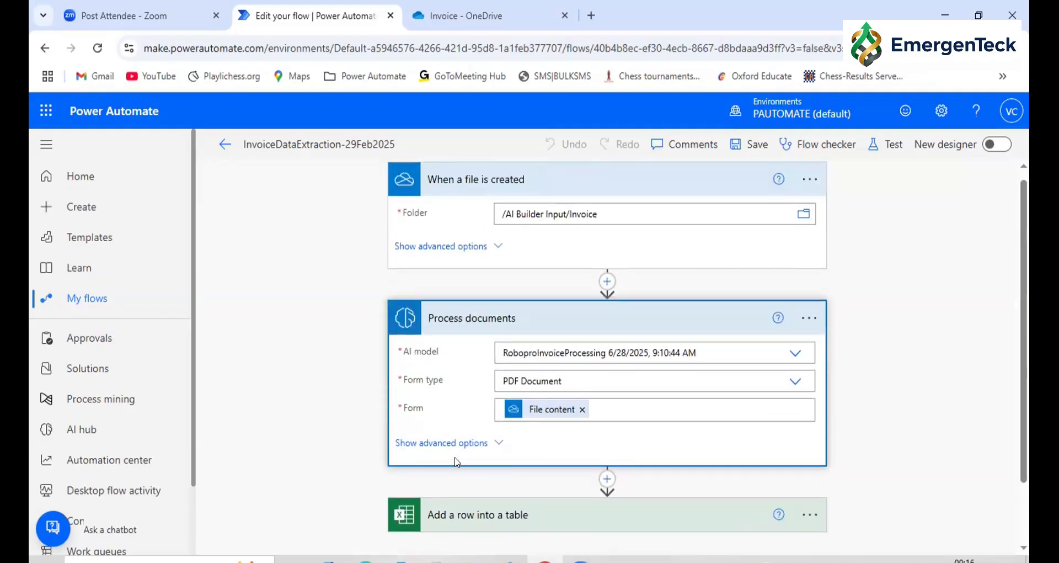
left_click(502, 251)
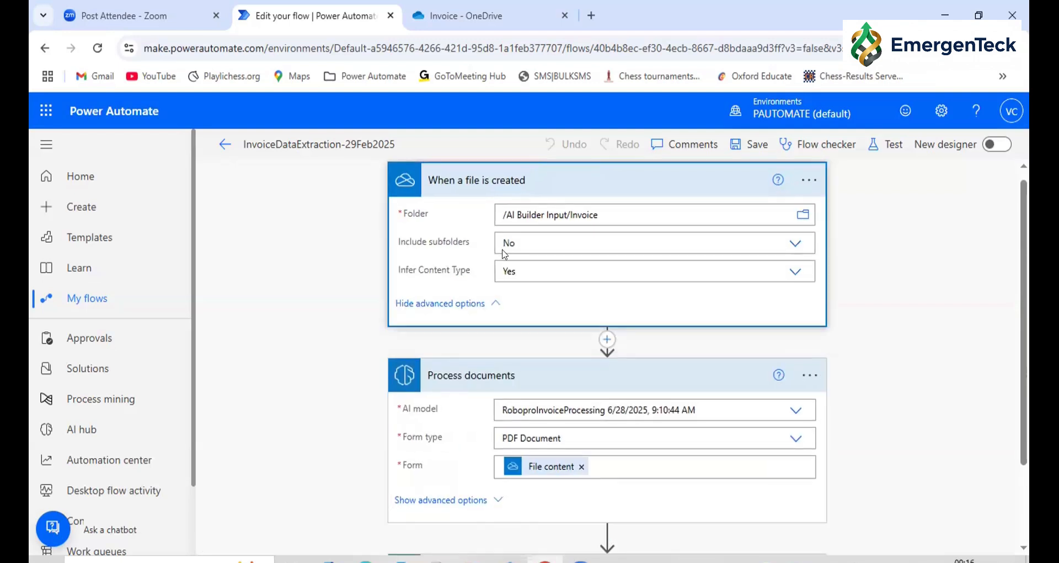
scroll(600, 312, "down", 3)
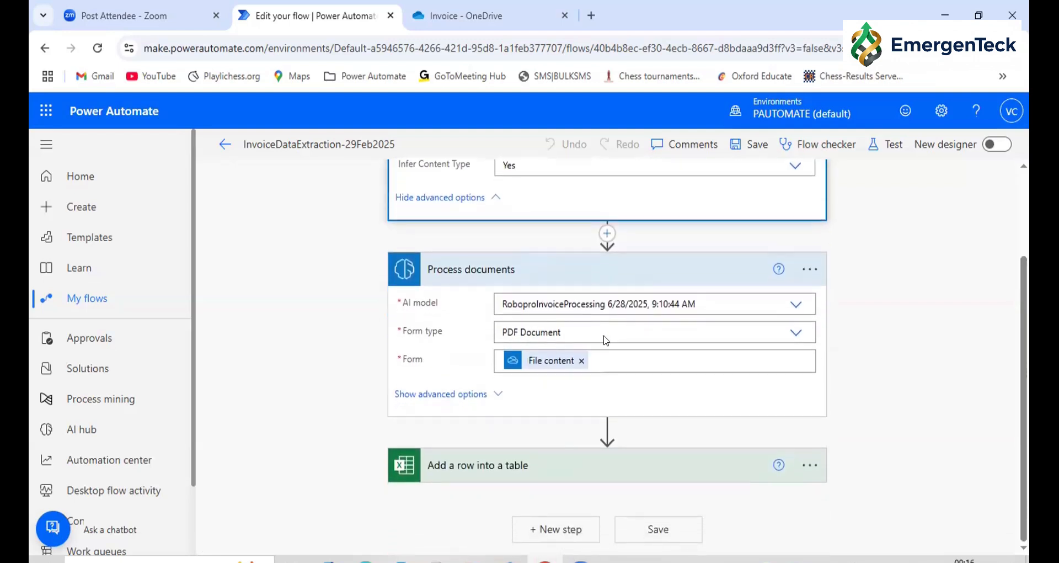
left_click(633, 360)
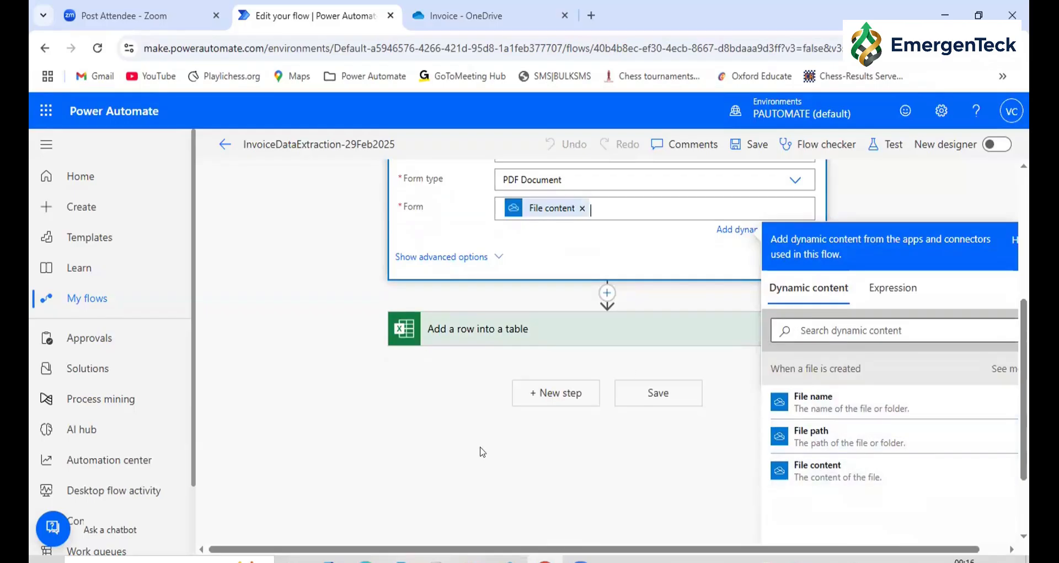
left_click(312, 458)
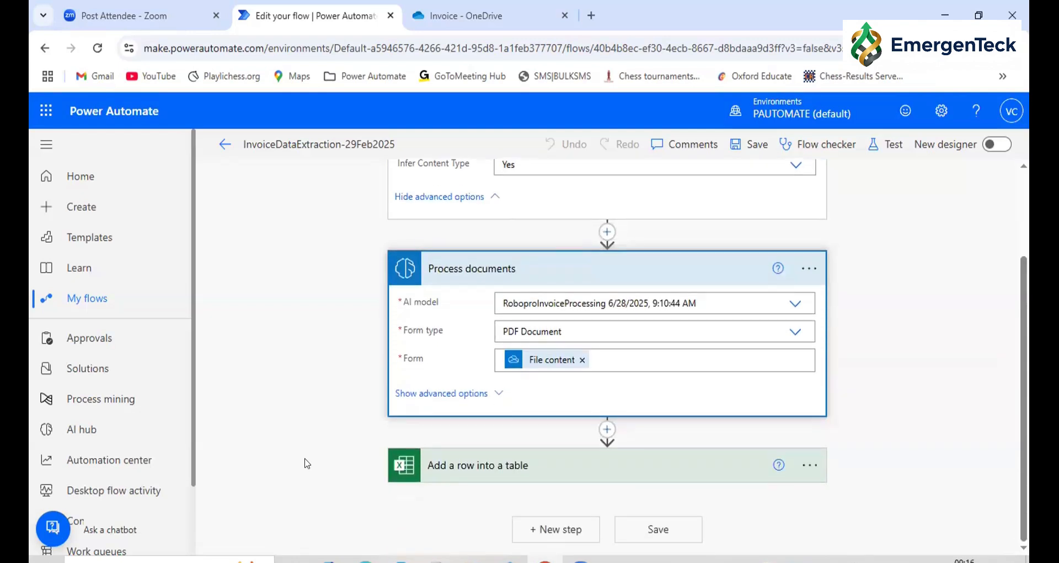
Save the InvoiceDataExtraction-29Feb2025 flow and view the uploaded PDFs in the OneDrive Invoice folder
left_click(750, 145)
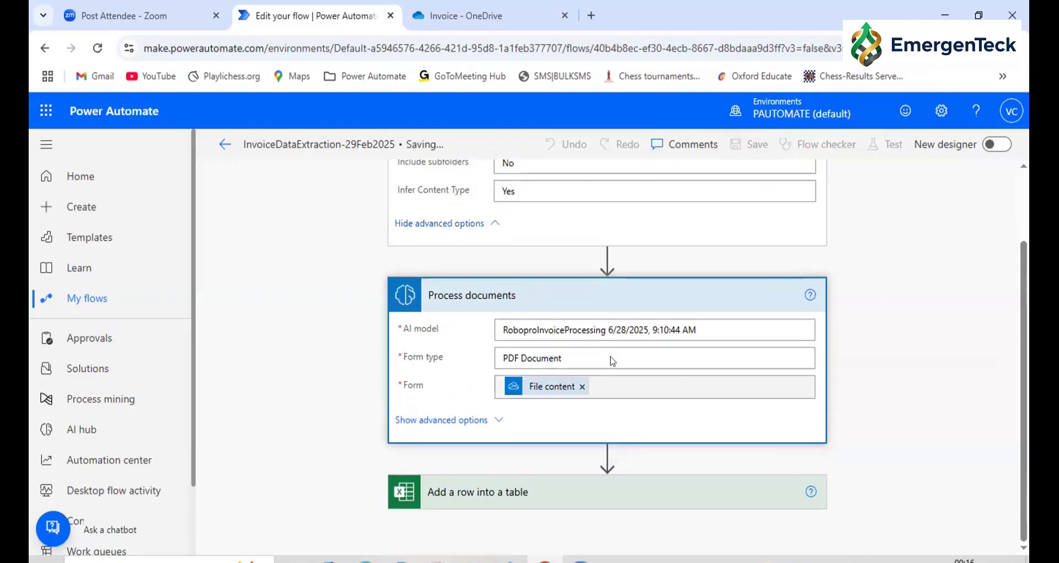
scroll(610, 356, "up", 2)
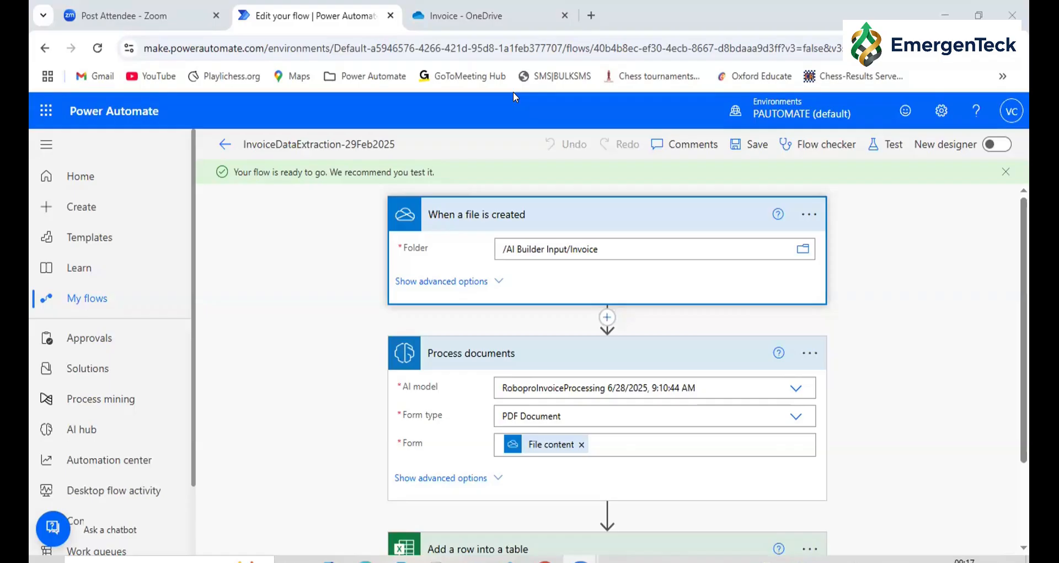
left_click(471, 16)
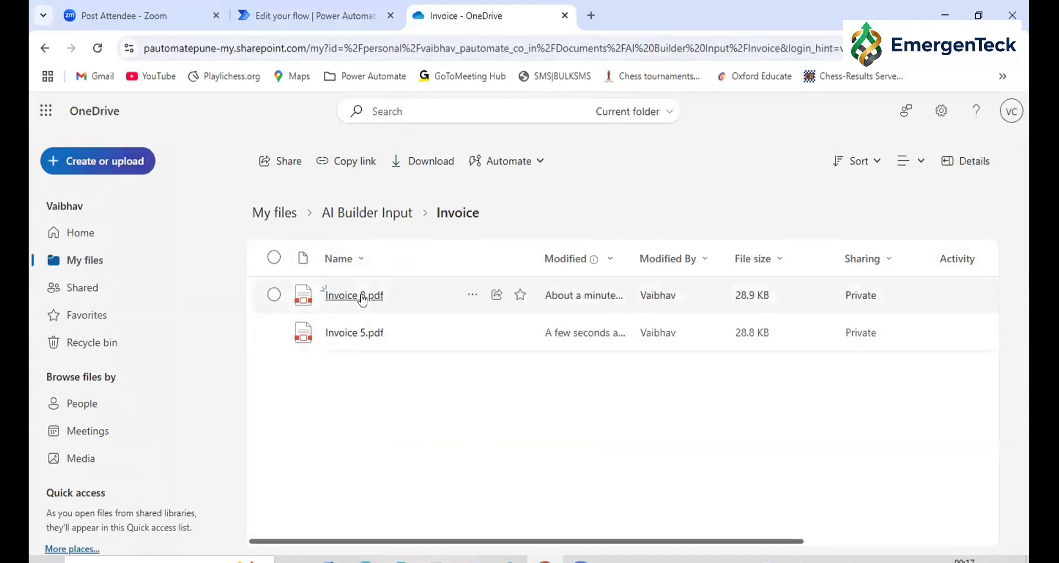
mouse_move(363, 300)
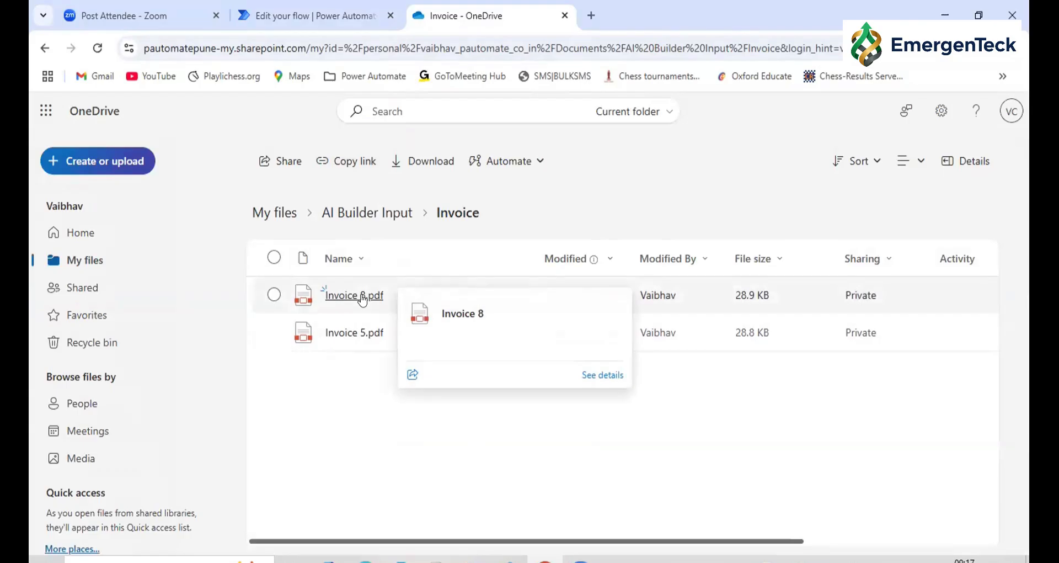
left_click(334, 7)
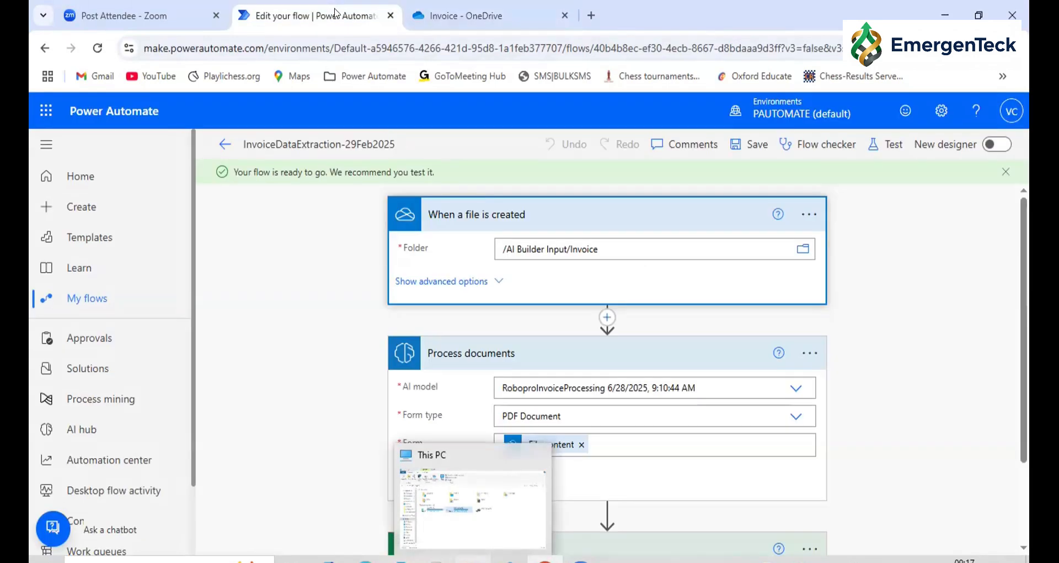
left_click(464, 14)
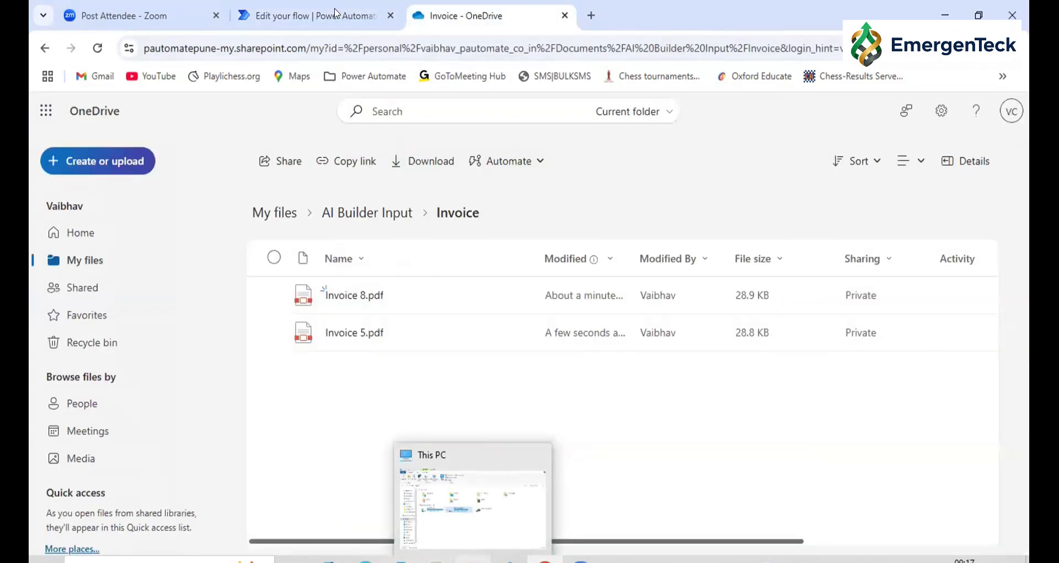
Return to the Power Automate page and start an automated cloud flow named EmailAttachementDataExtraction-29June2025
left_click(319, 16)
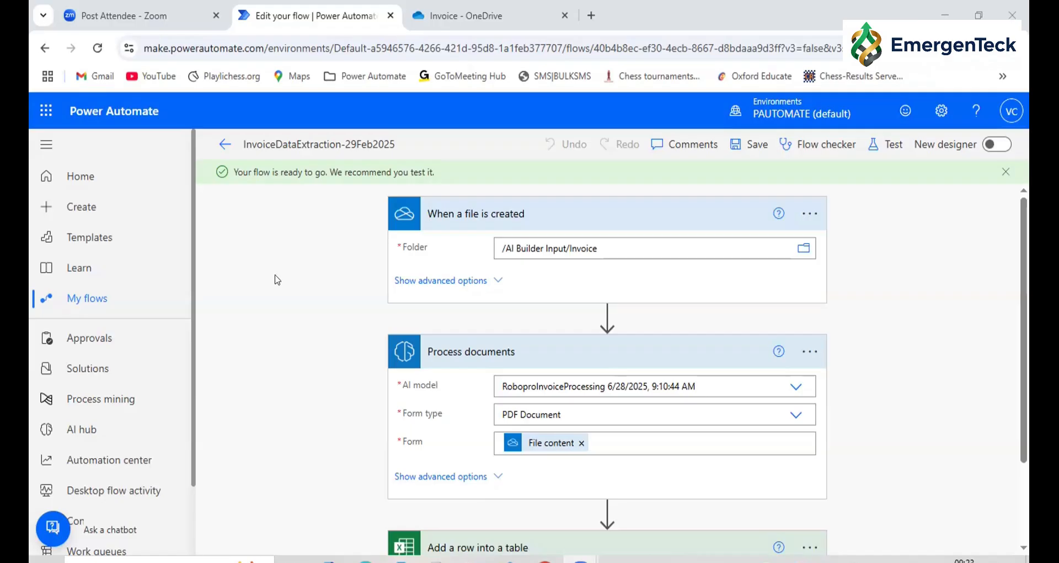
left_click(83, 207)
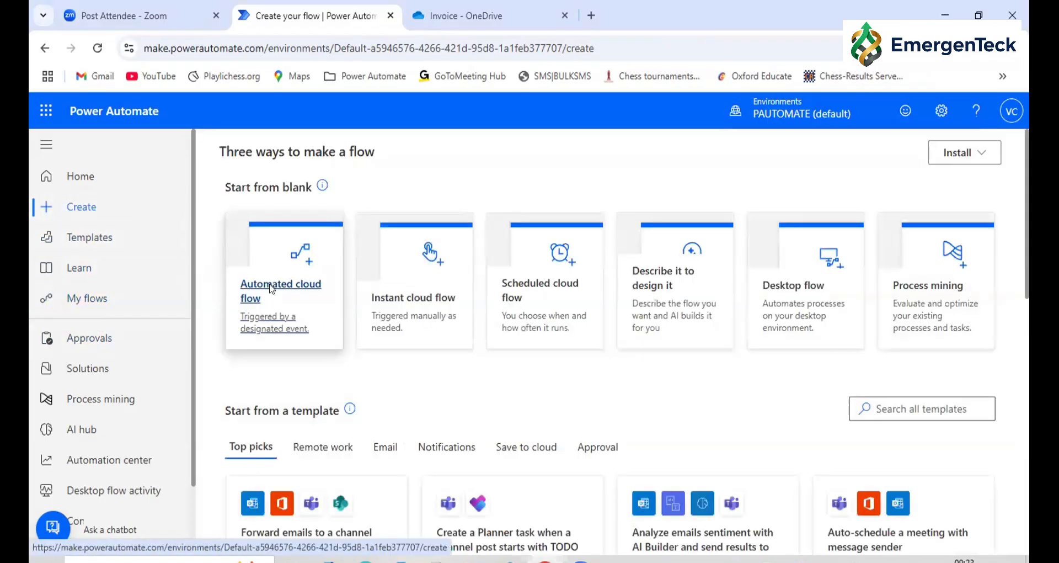
left_click(270, 289)
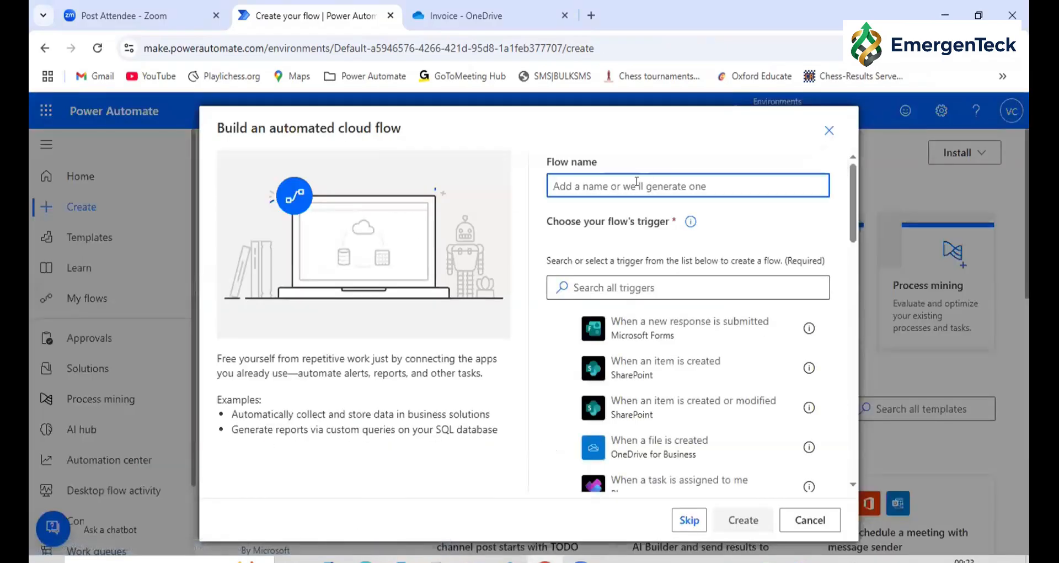
type("Email")
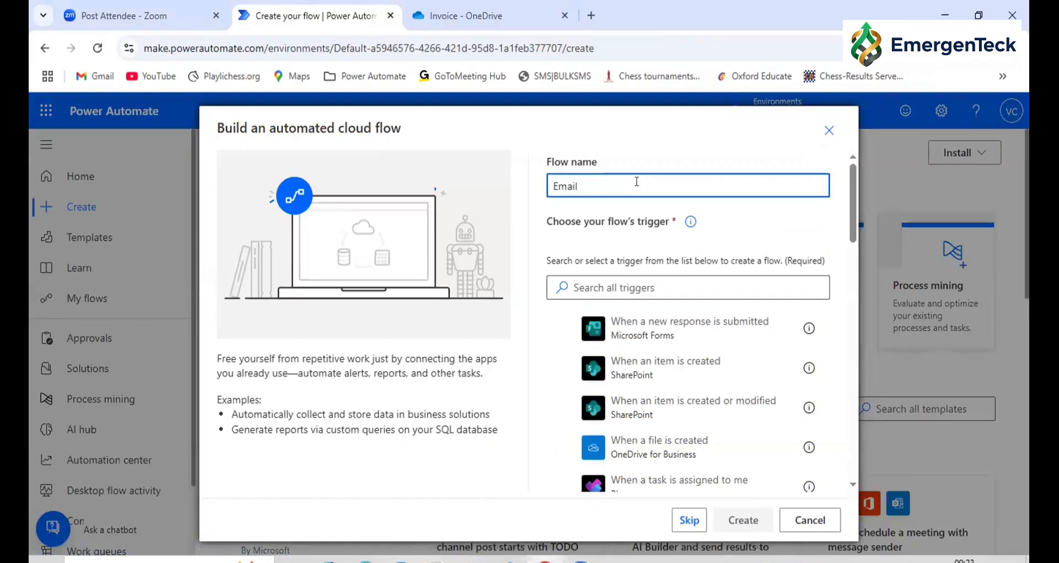
type("Attachements")
type("ataExtr")
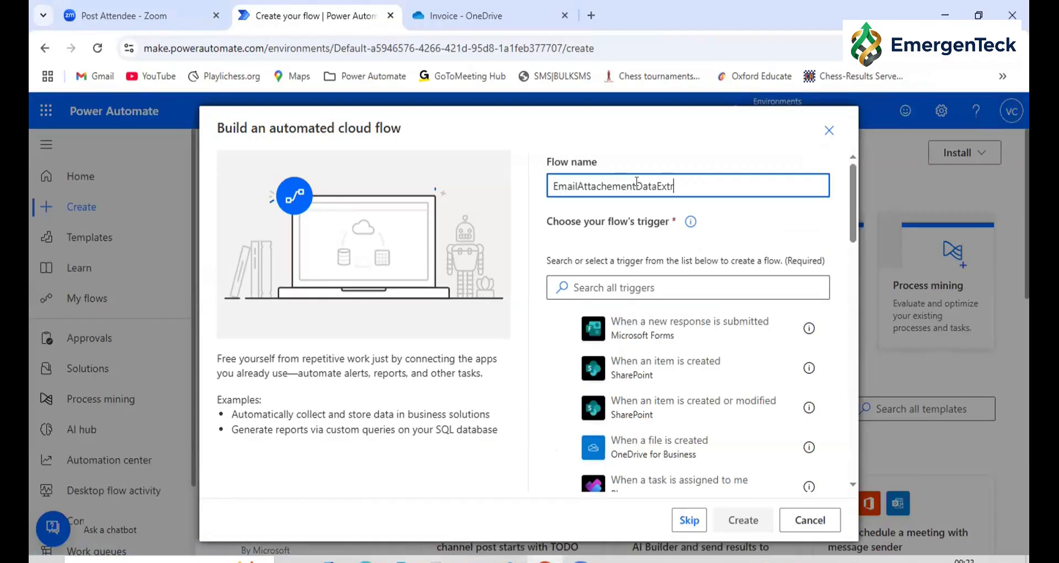
type("action-29F")
type("June2025")
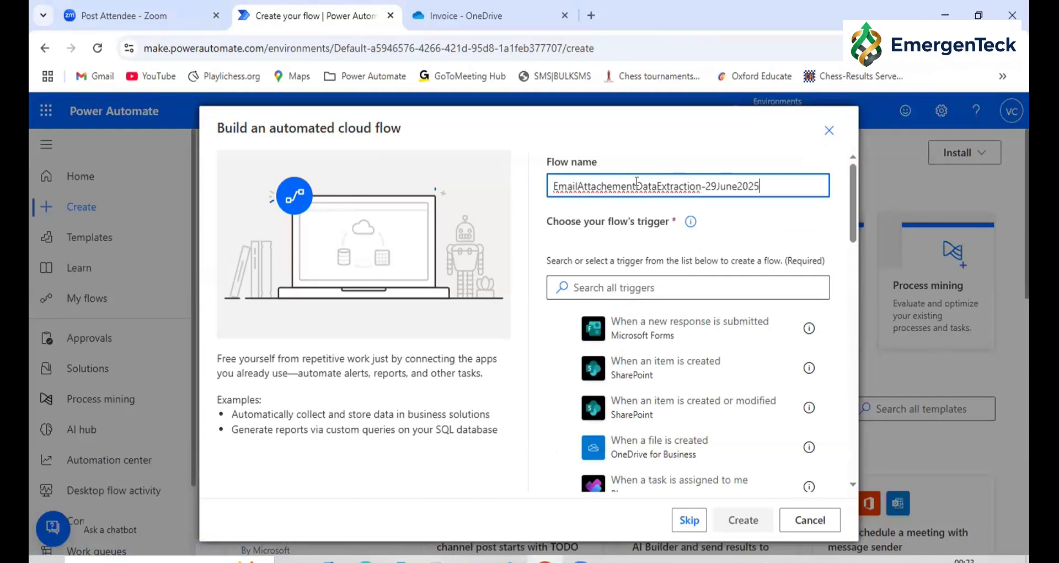
Search the flow's triggers for "When a em" and look through the list
left_click(650, 279)
type("Wh")
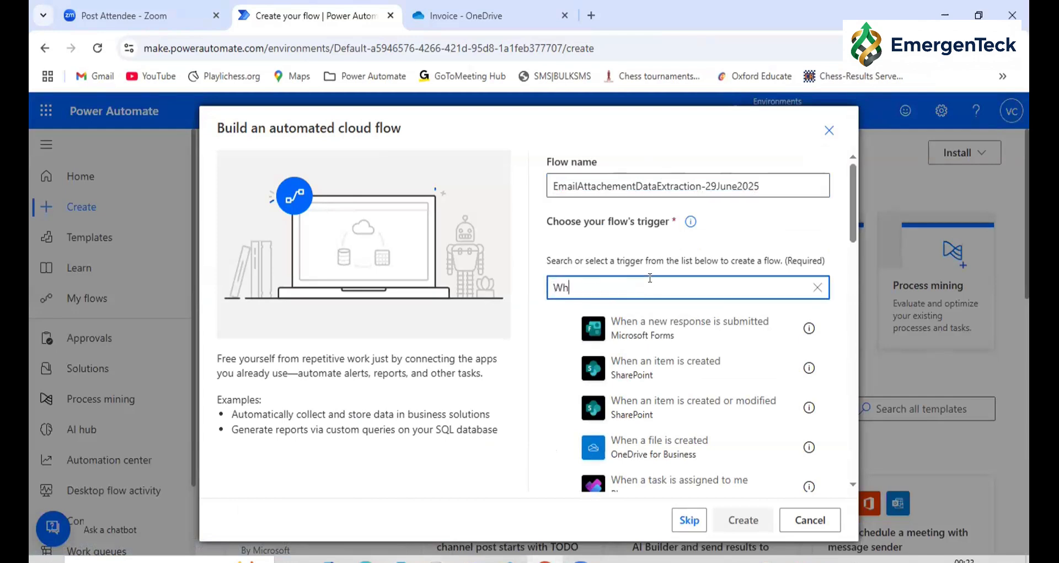
type("en a")
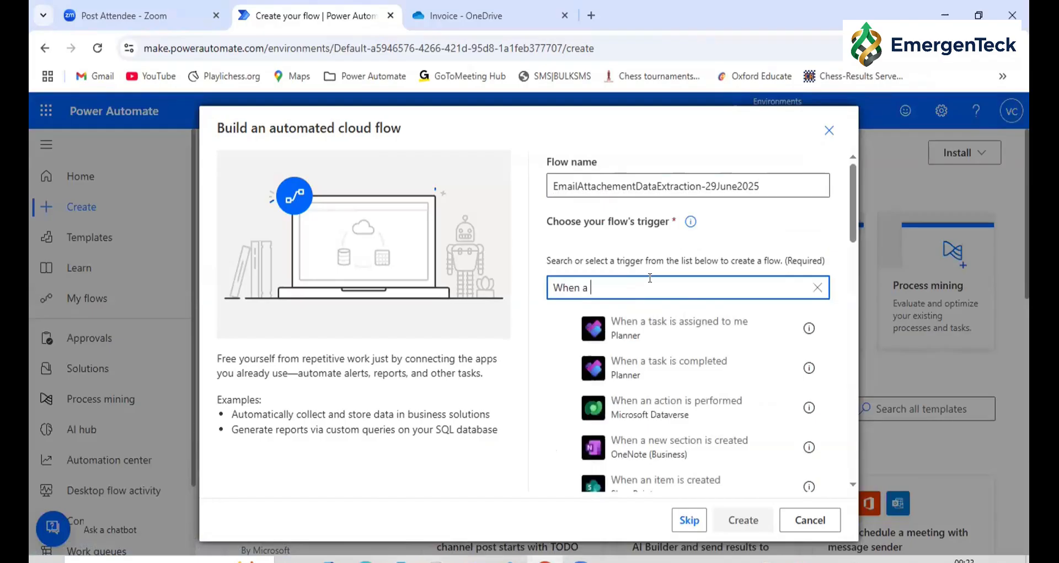
type(" em")
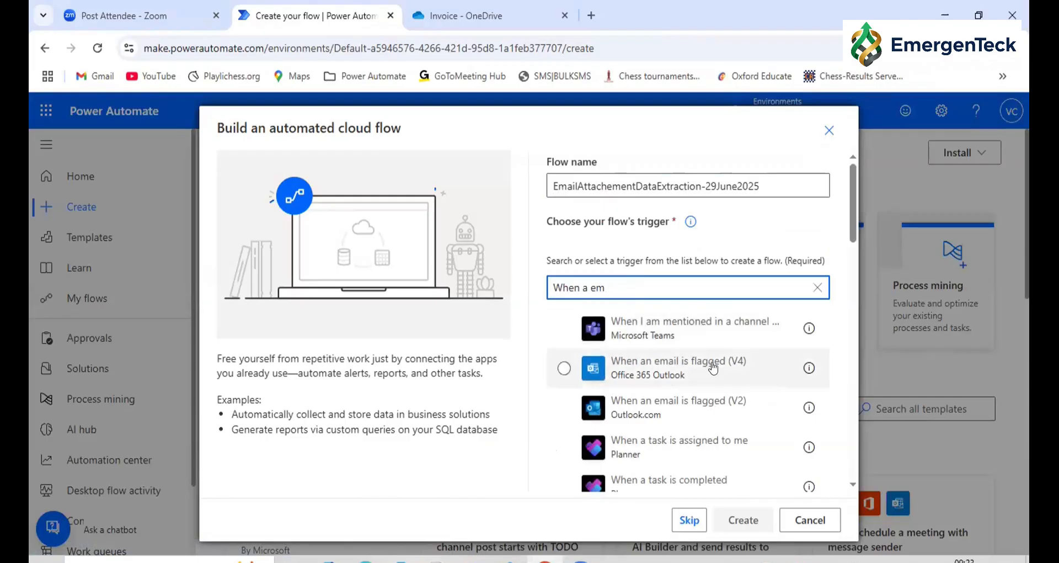
scroll(714, 368, "down", 3)
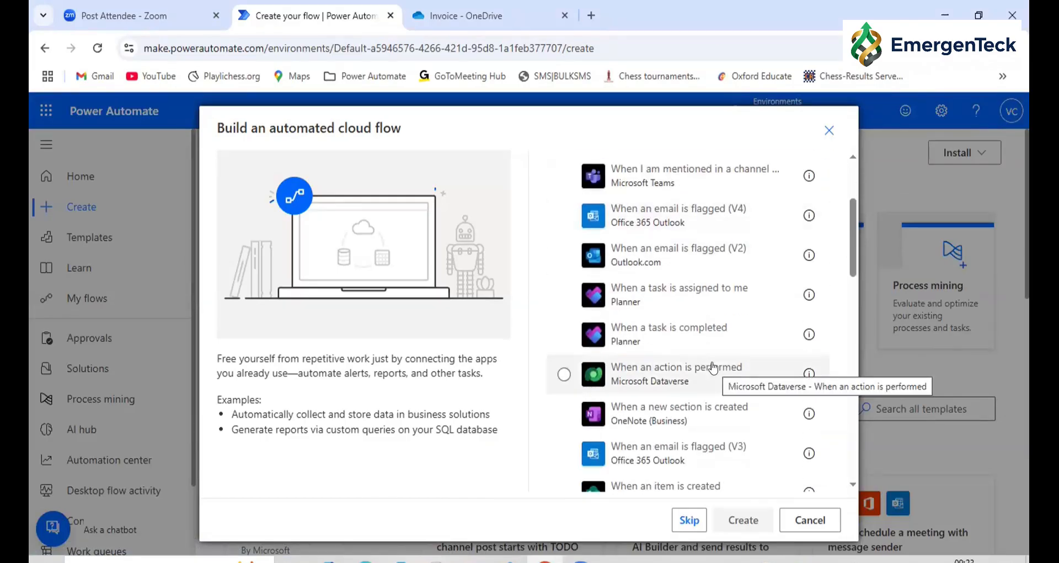
scroll(714, 368, "down", 2)
scroll(712, 366, "up", 6)
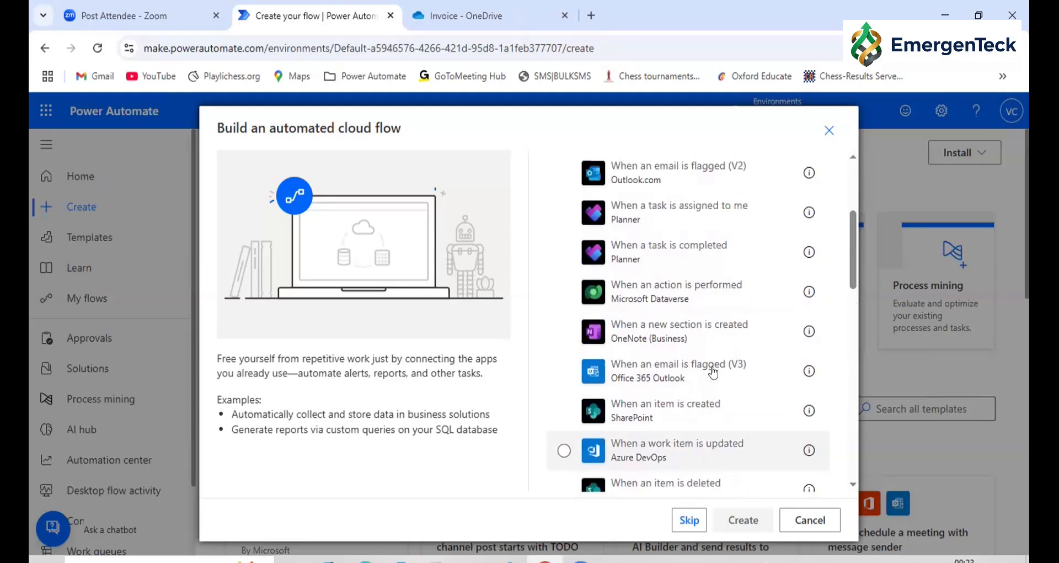
Find triggers matching "Email", choose "When a new email arrives (V3)" from Office 365 Outlook and create the flow
key("ctrl+a")
type("Email")
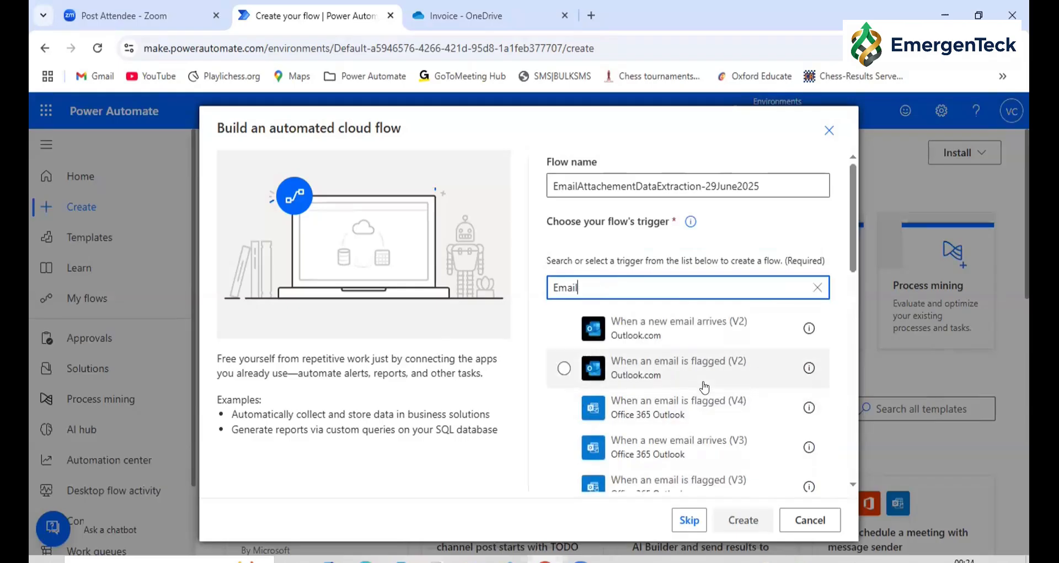
scroll(670, 385, "down", 1)
scroll(670, 385, "down", 1)
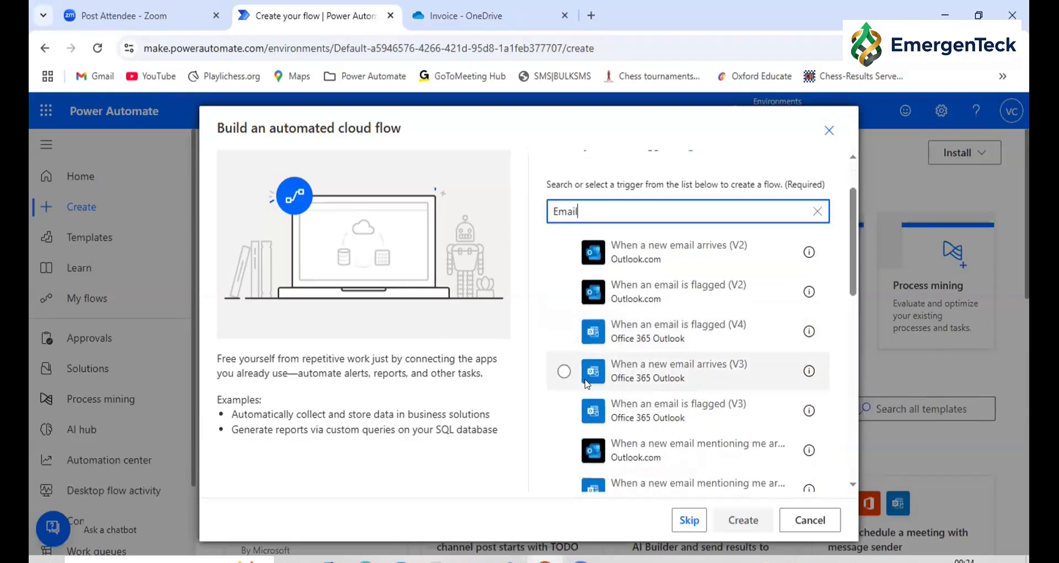
left_click(564, 372)
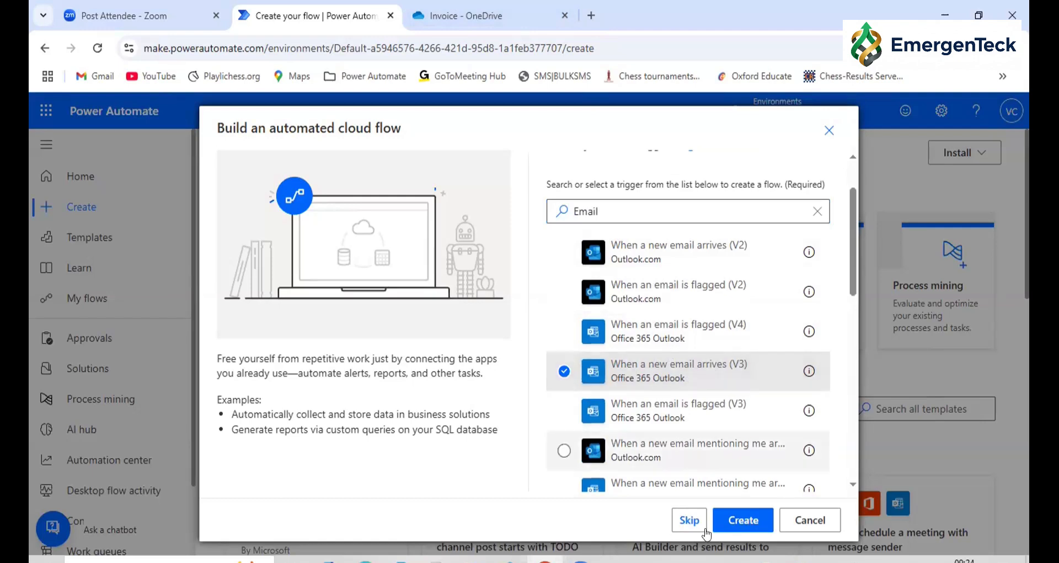
left_click(740, 522)
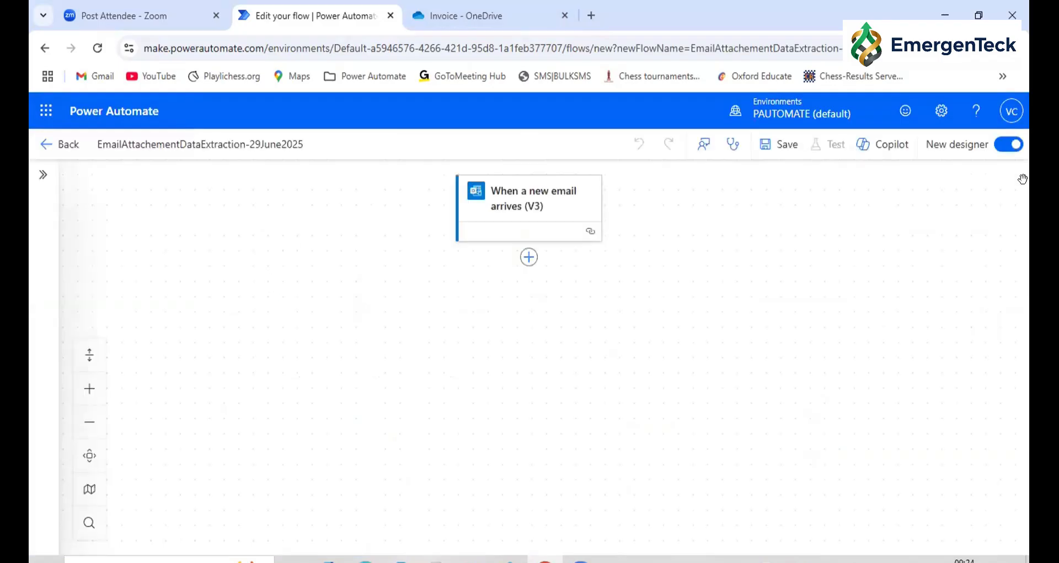
Switch the new flow to the classic designer without saving it
left_click(1001, 149)
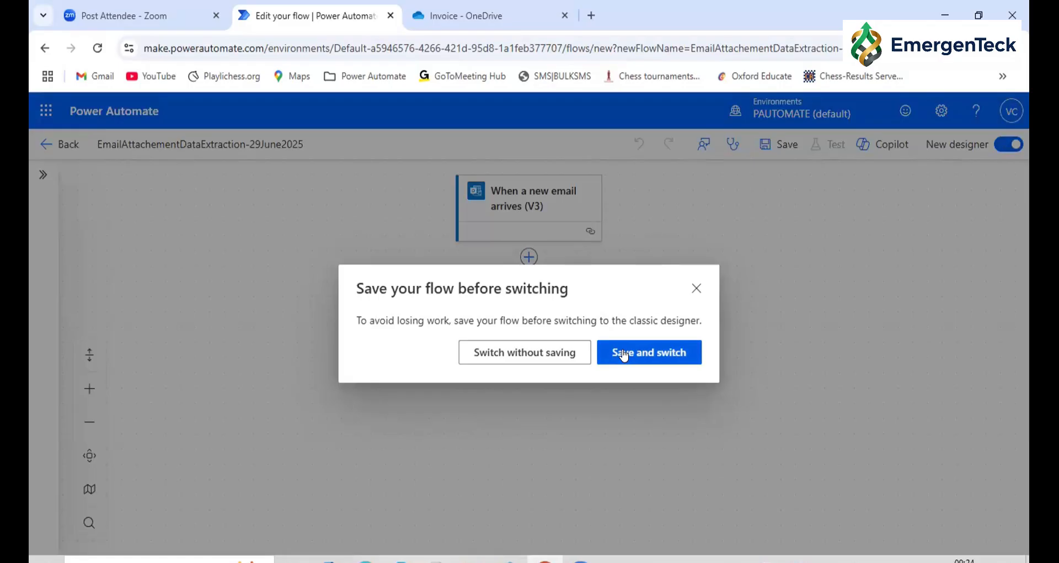
left_click(536, 359)
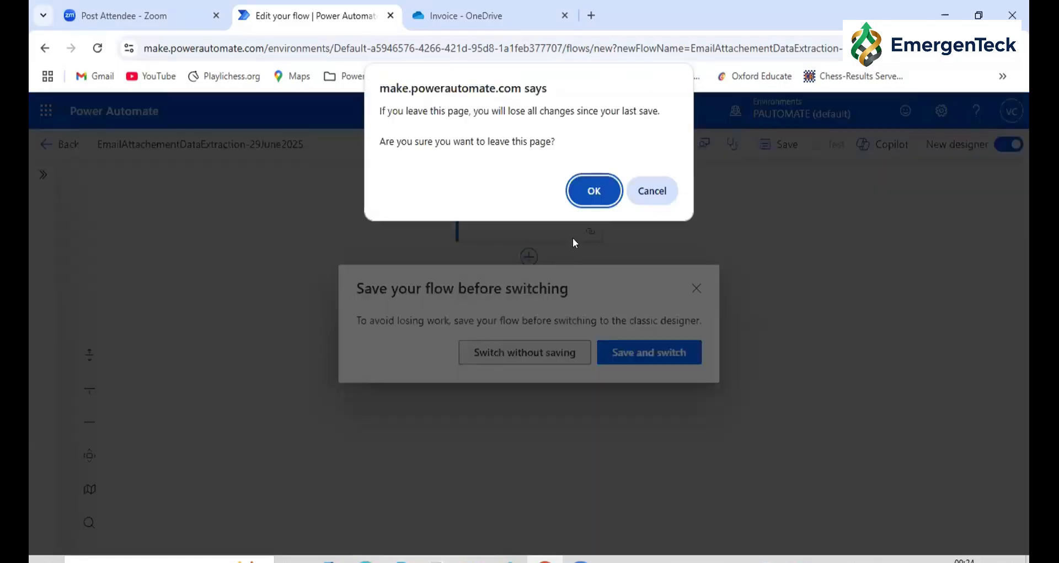
left_click(645, 191)
left_click(611, 354)
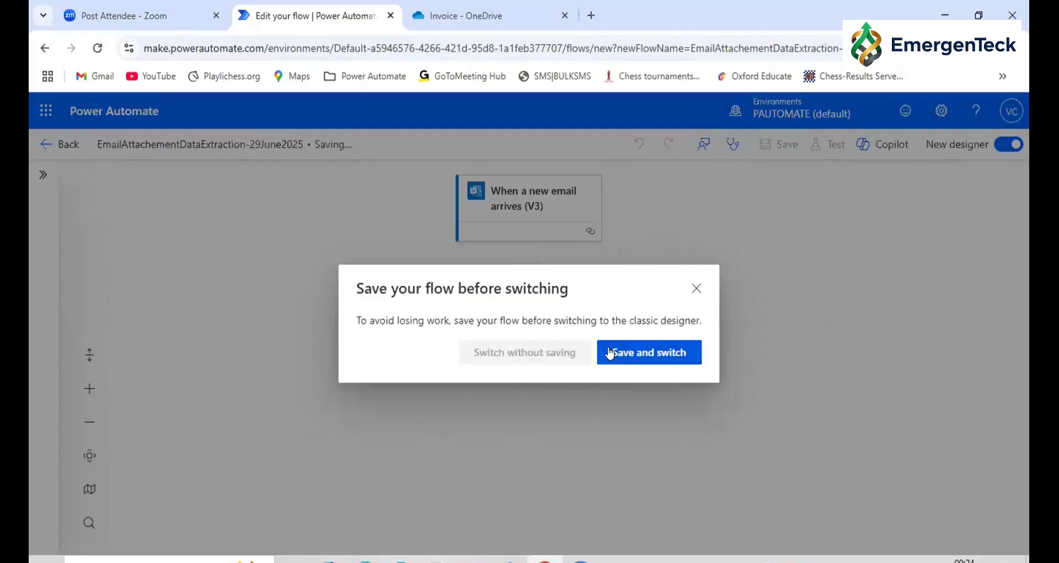
left_click(503, 356)
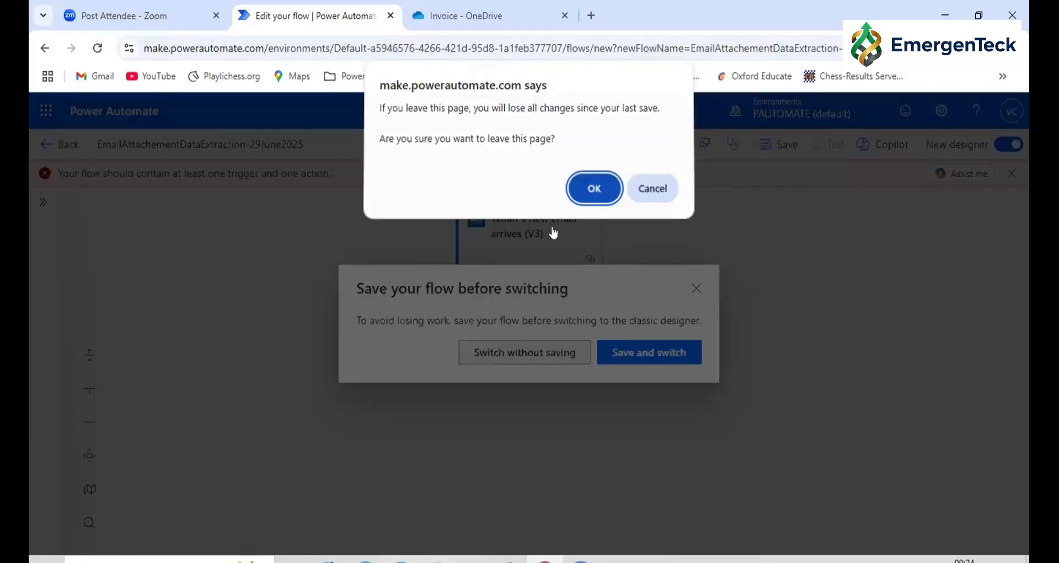
left_click(588, 188)
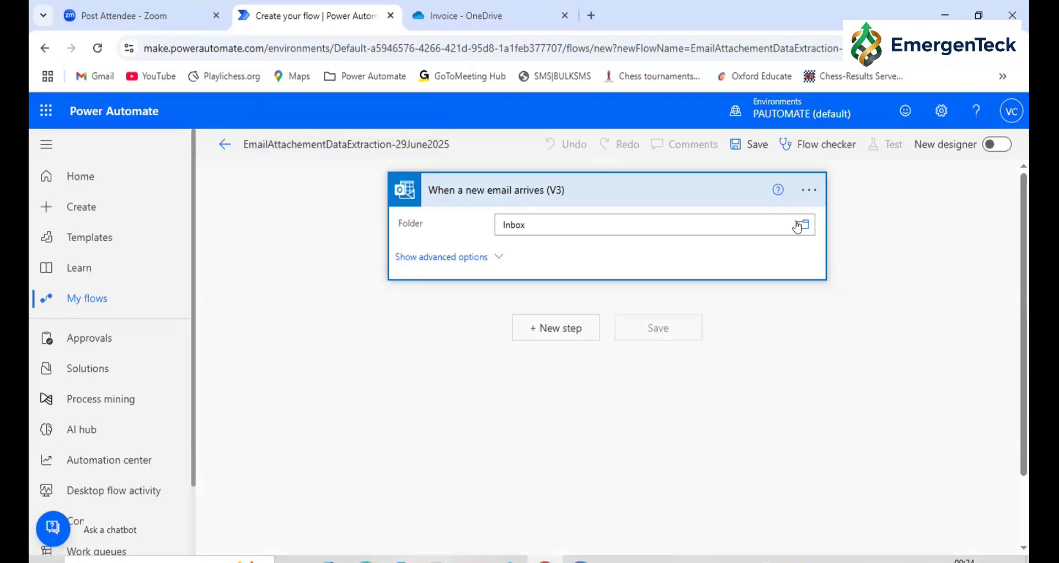
Show the email trigger's advanced options, enter Invoice in From and set Include Attachments to Yes
left_click(801, 189)
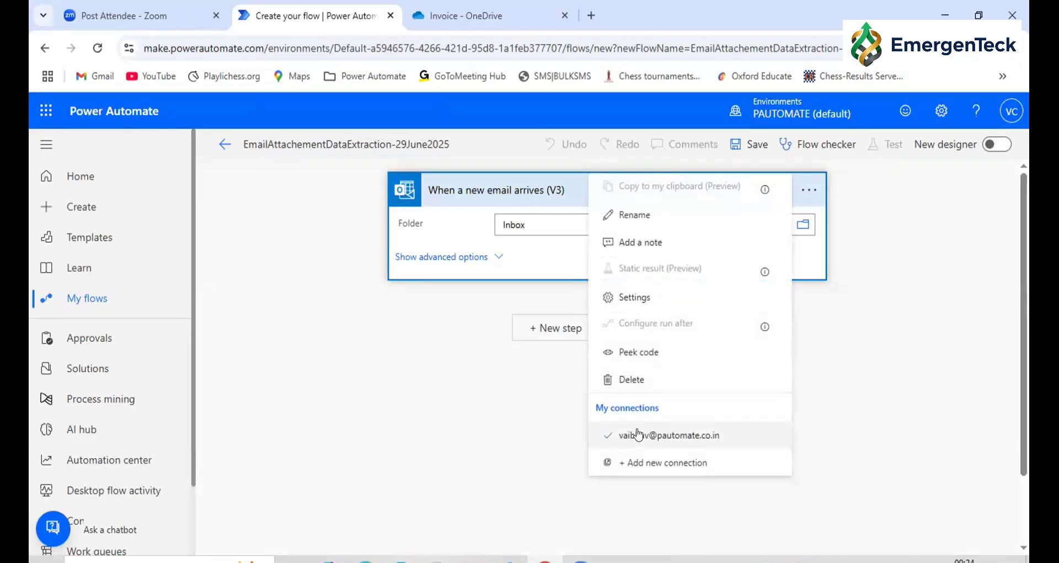
left_click(348, 379)
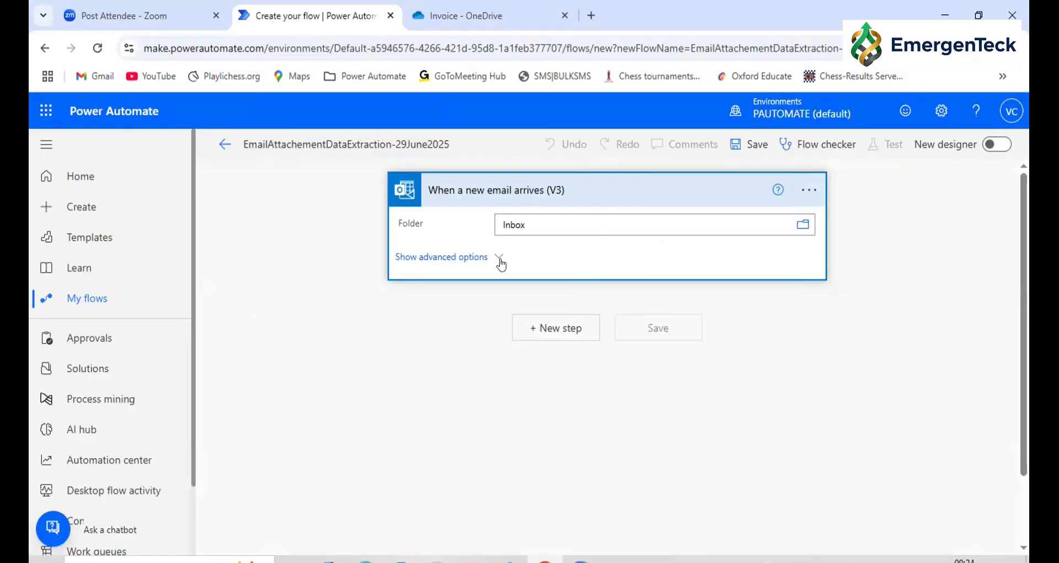
left_click(503, 255)
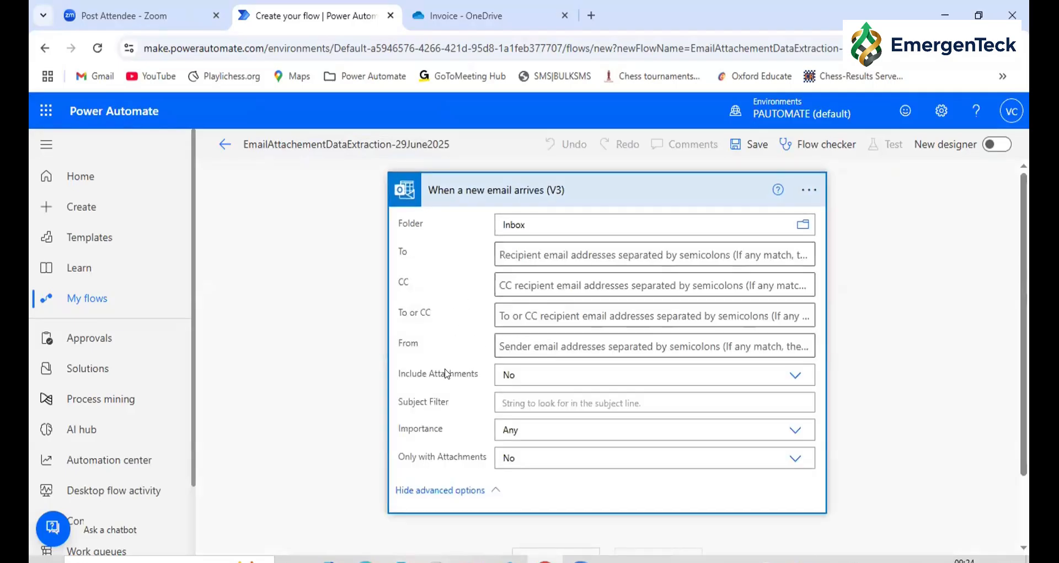
left_click(518, 340)
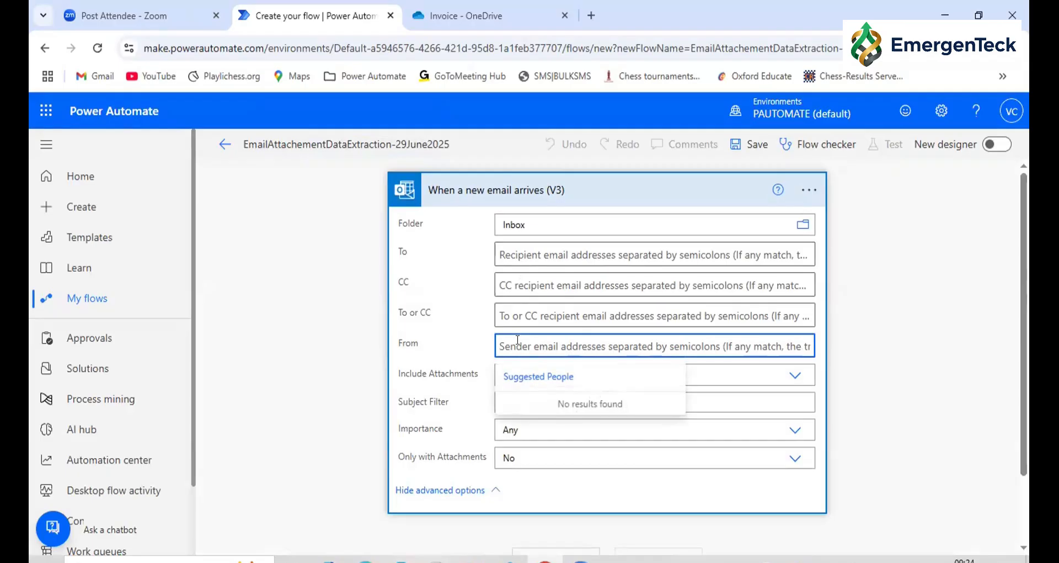
type("Invoice")
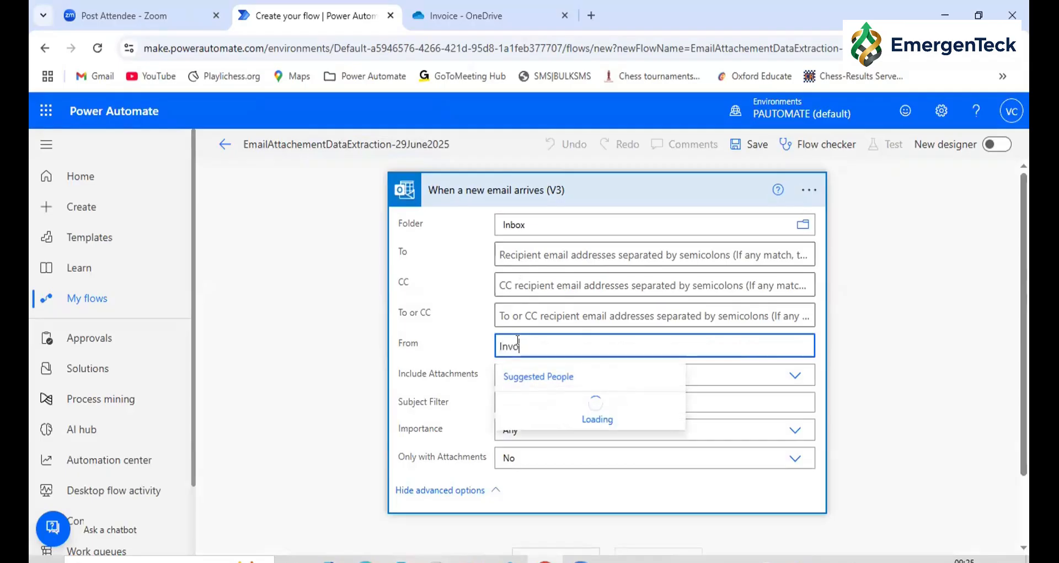
left_click(436, 375)
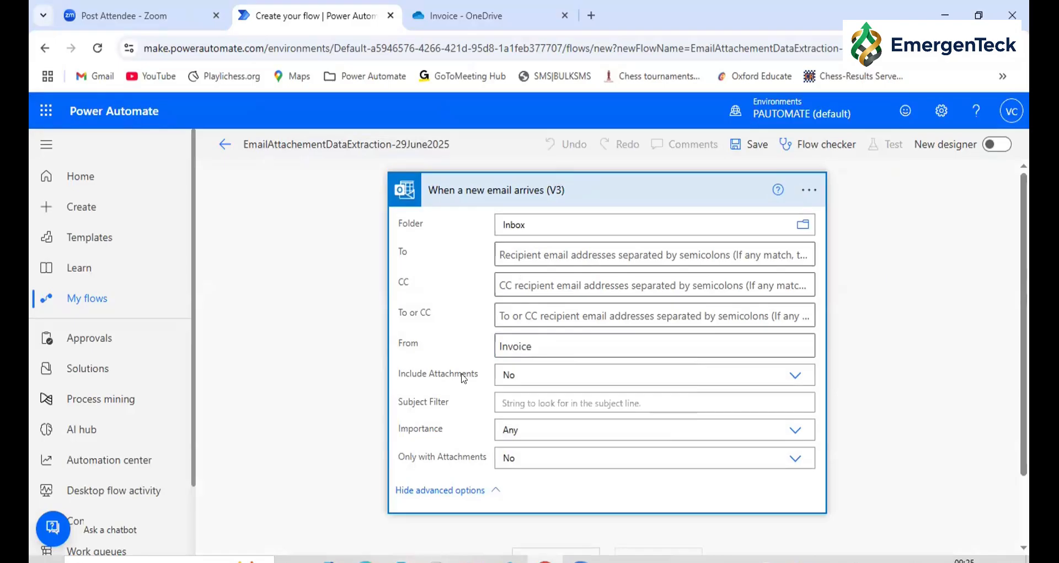
left_click(519, 375)
left_click(513, 411)
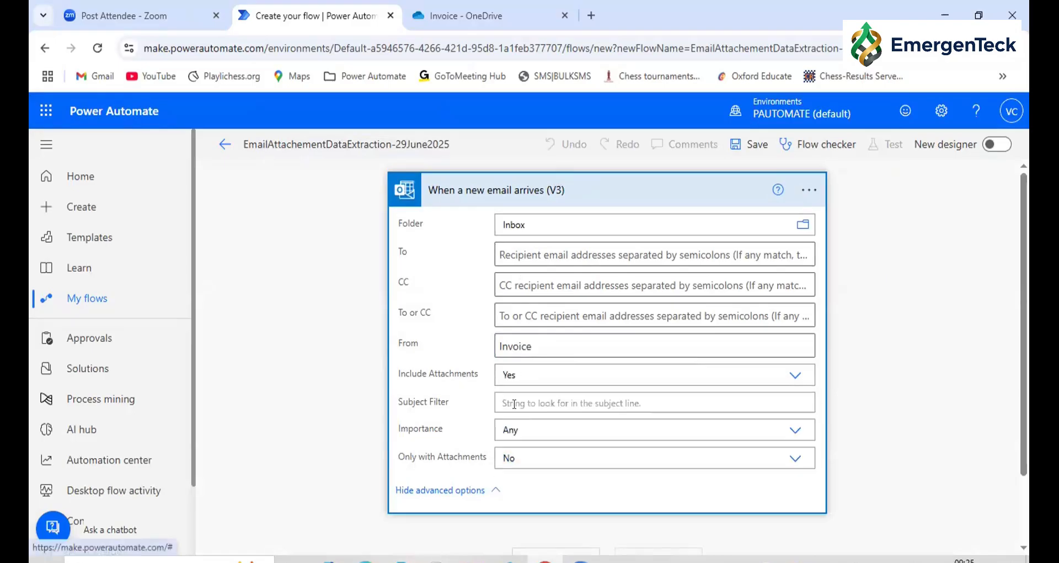
Move the text Invoice from From to Subject Filter and set Only with Attachments to Yes
double_click(525, 339)
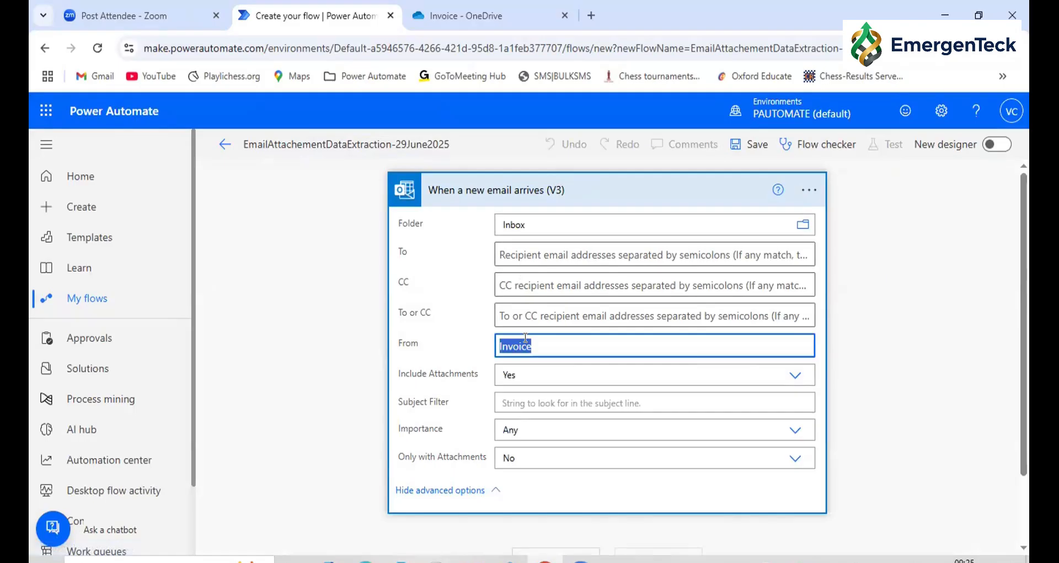
key("ctrl+x")
left_click(728, 402)
key("ctrl+v")
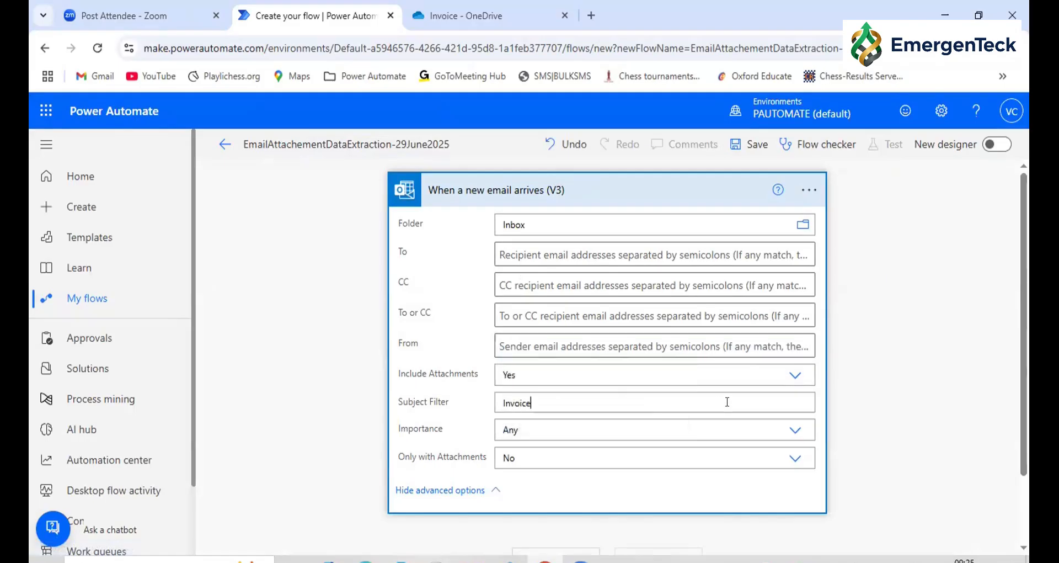
left_click(521, 458)
left_click(504, 493)
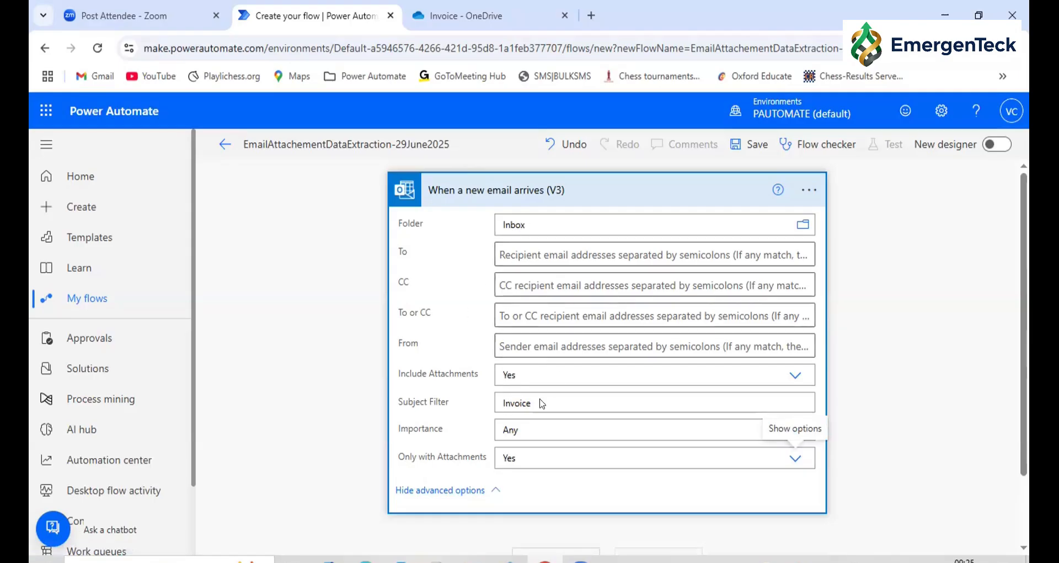
Add the AI Builder action "Process documents" as a new step after the email trigger
scroll(539, 402, "down", 2)
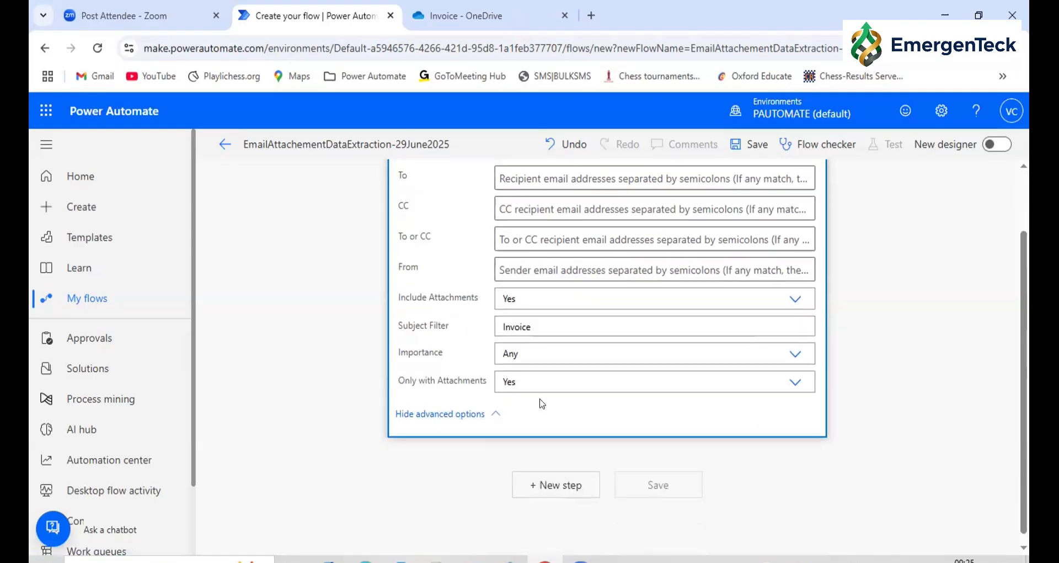
left_click(550, 486)
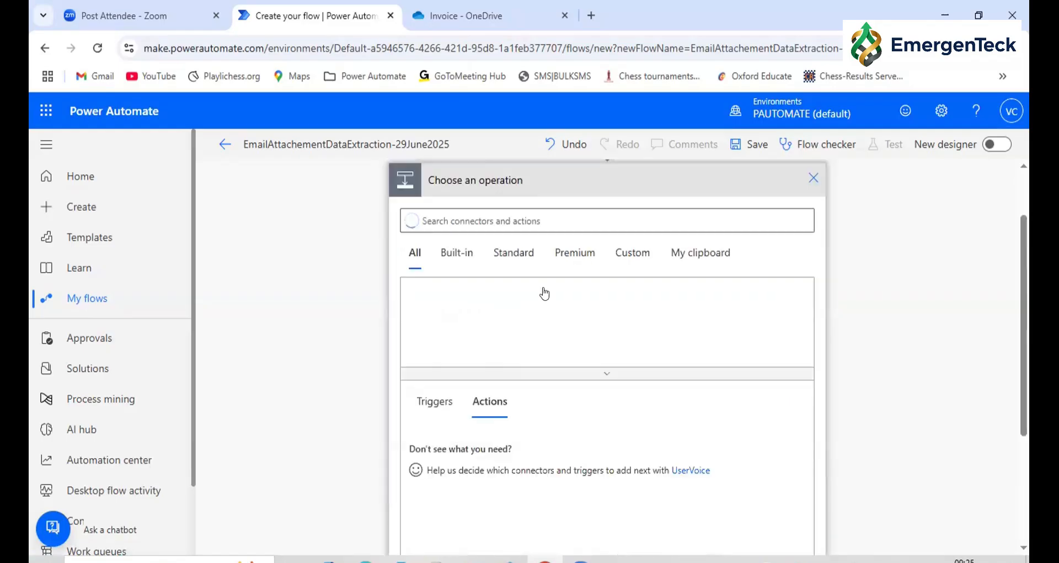
left_click(483, 313)
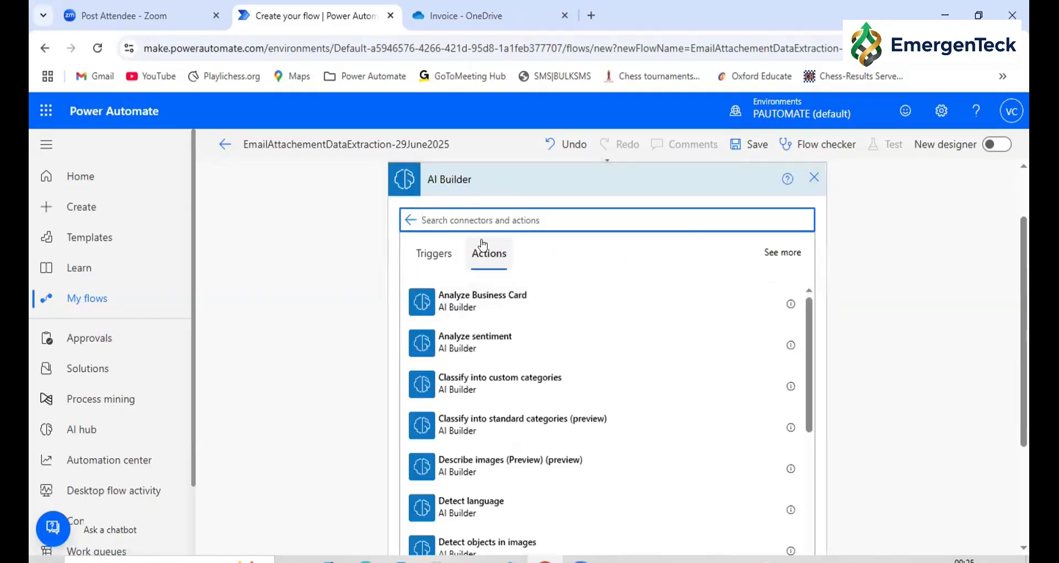
type("process")
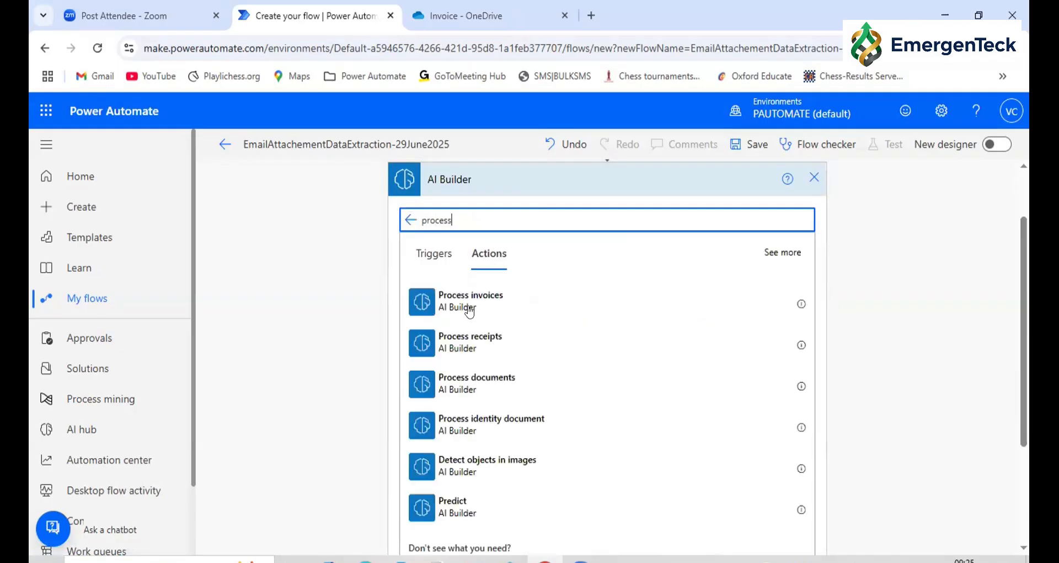
left_click(467, 388)
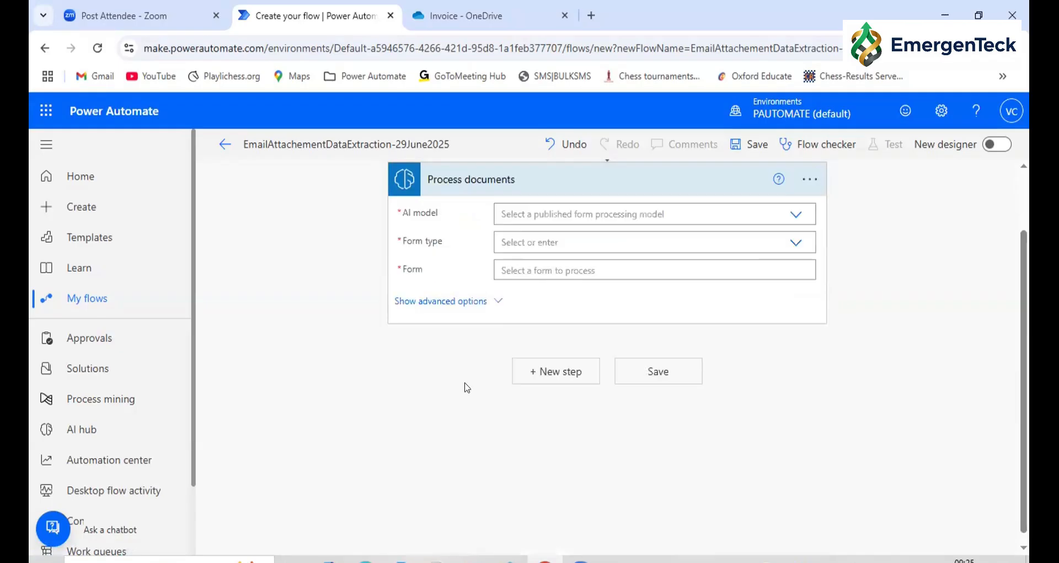
Configure Process documents with AI model RoboproInvoiceProcessing, form type PDF Document, and the email trigger's Attachments Content as the form
scroll(617, 407, "up", 2)
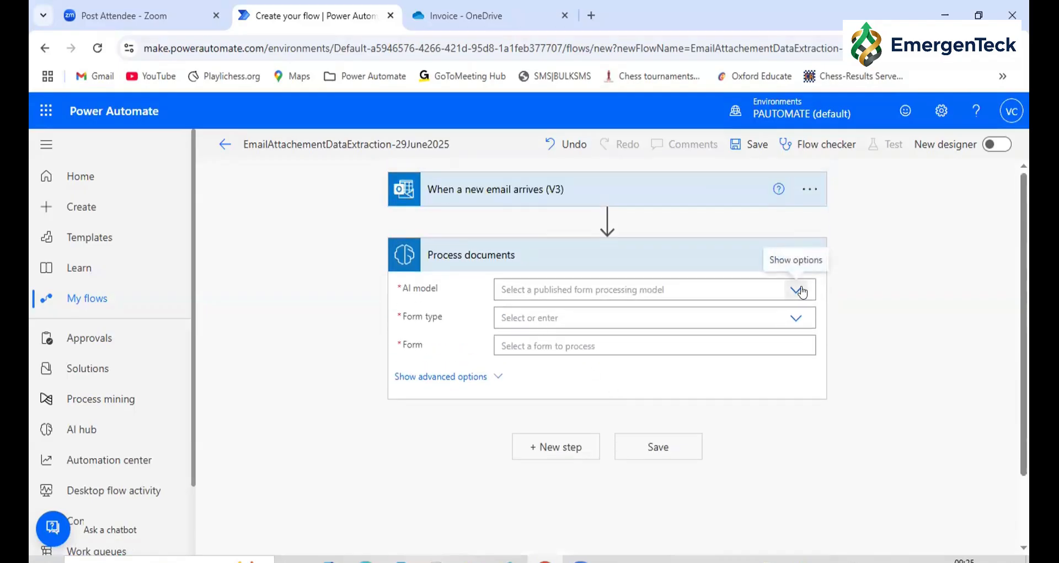
left_click(796, 291)
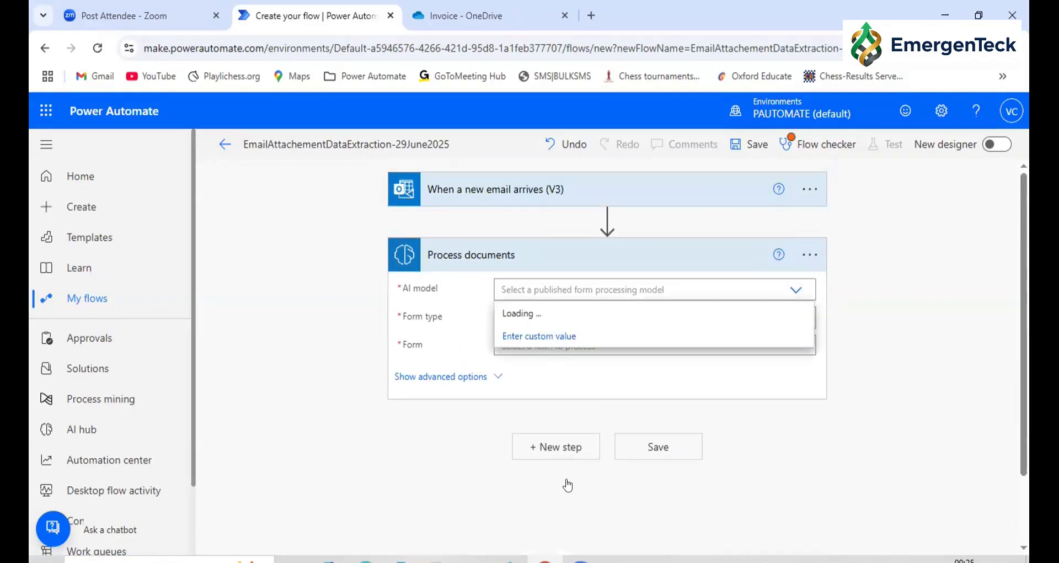
left_click(599, 472)
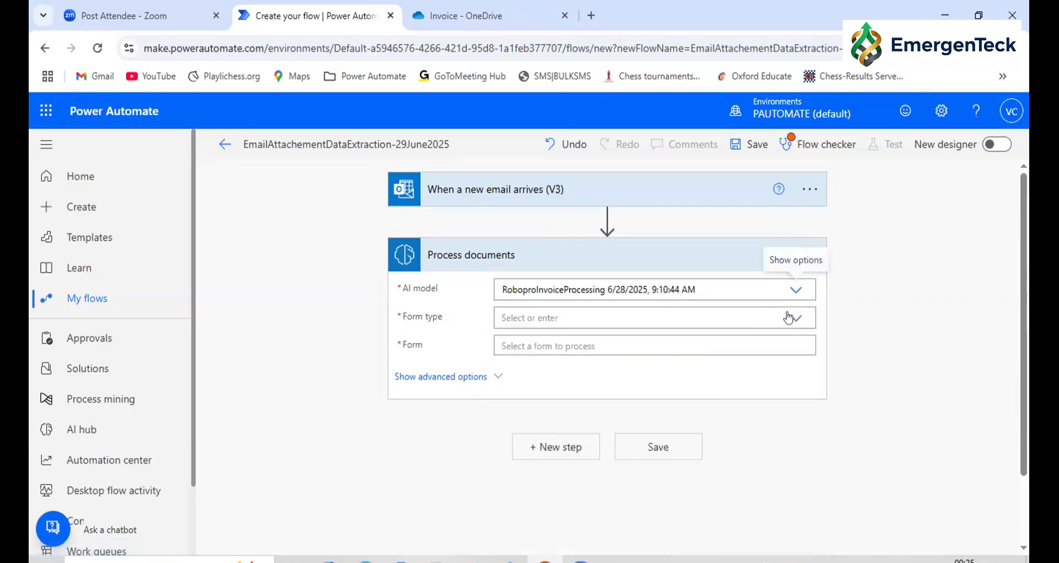
left_click(797, 317)
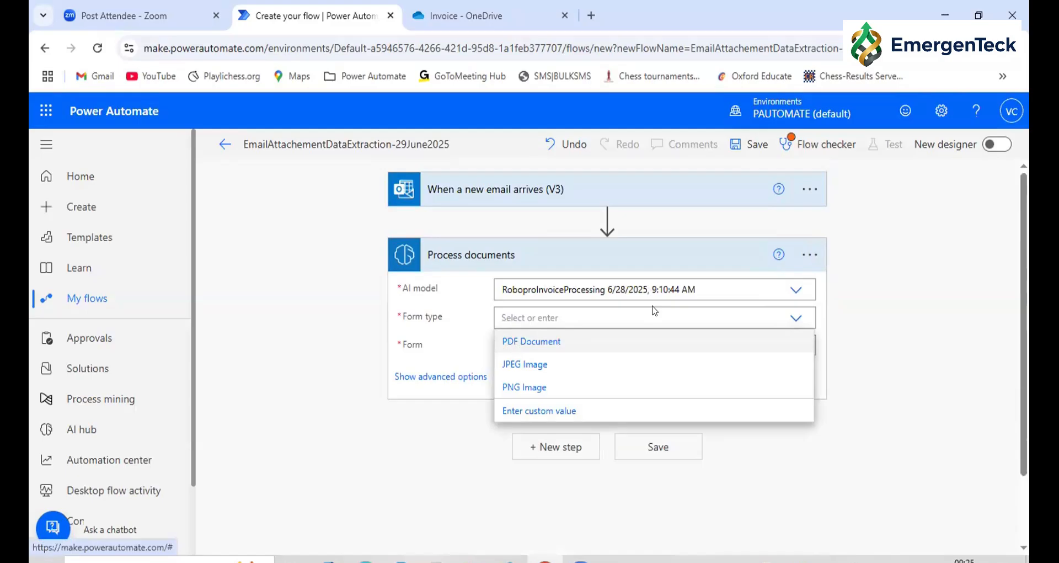
left_click(718, 337)
left_click(806, 343)
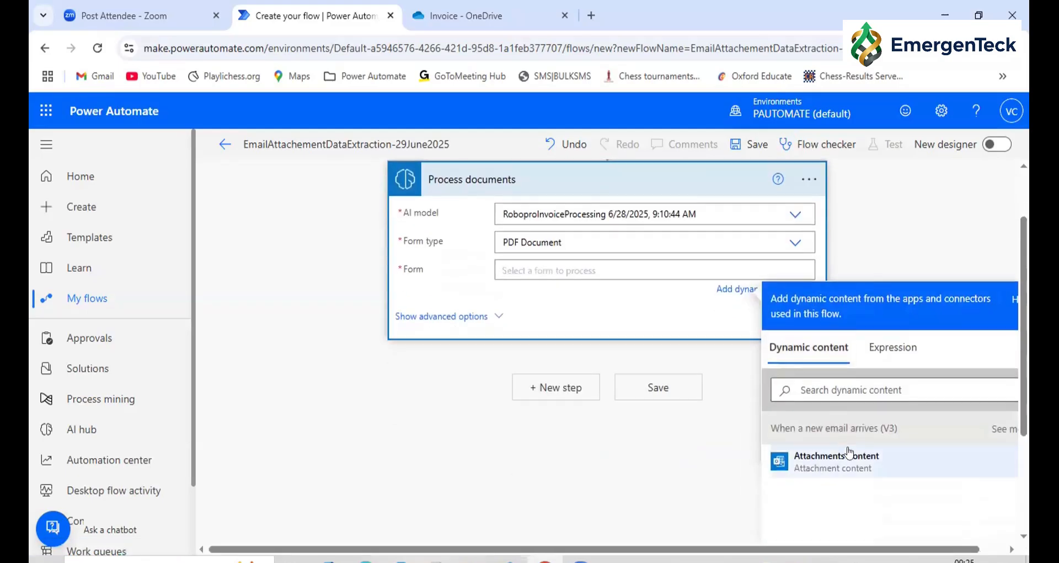
left_click(849, 454)
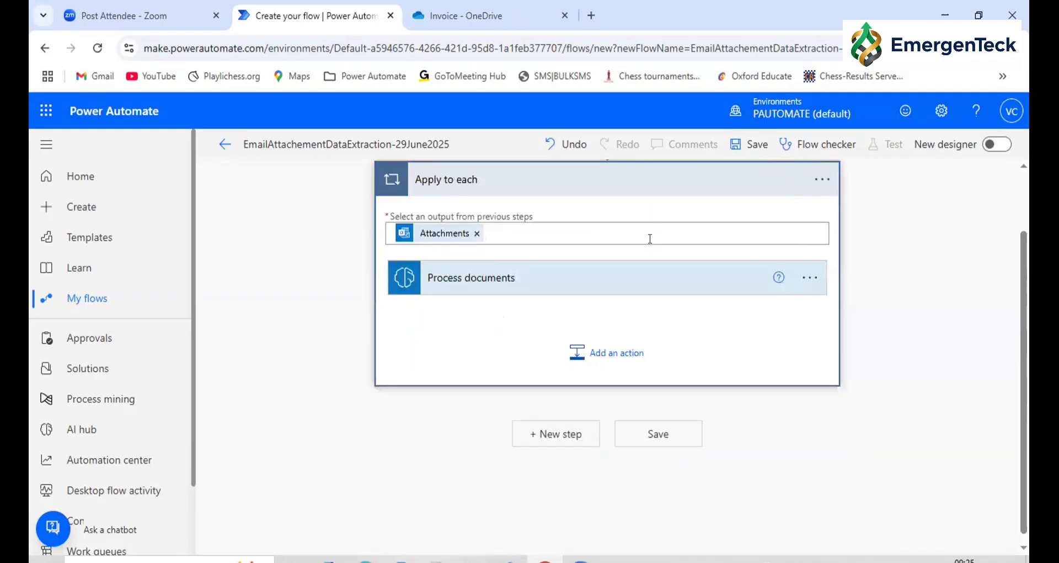
Expand Process documents inside the Apply to each loop and check the attachment inputs of both
scroll(650, 239, "up", 1)
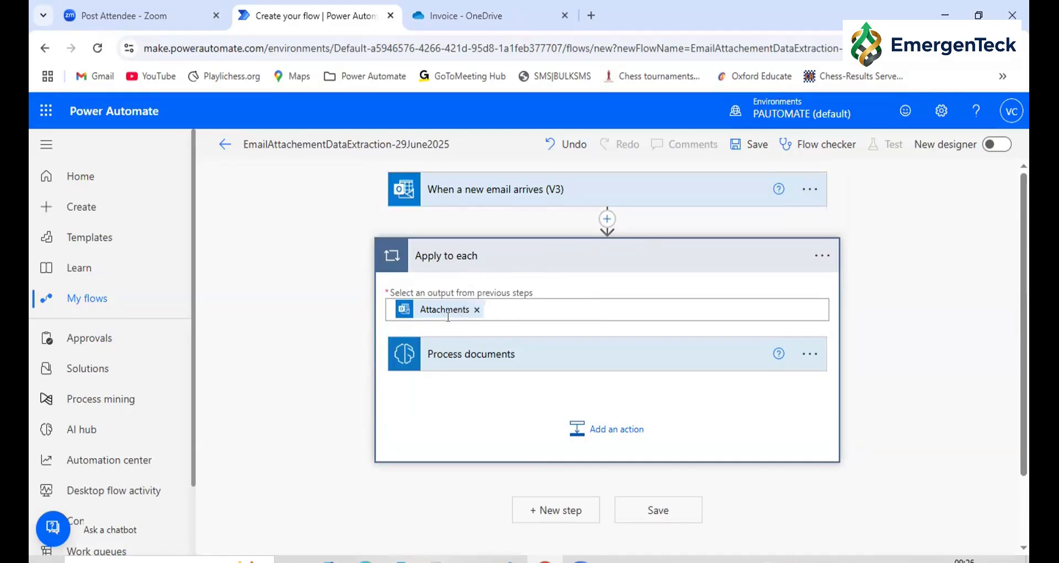
left_click(460, 389)
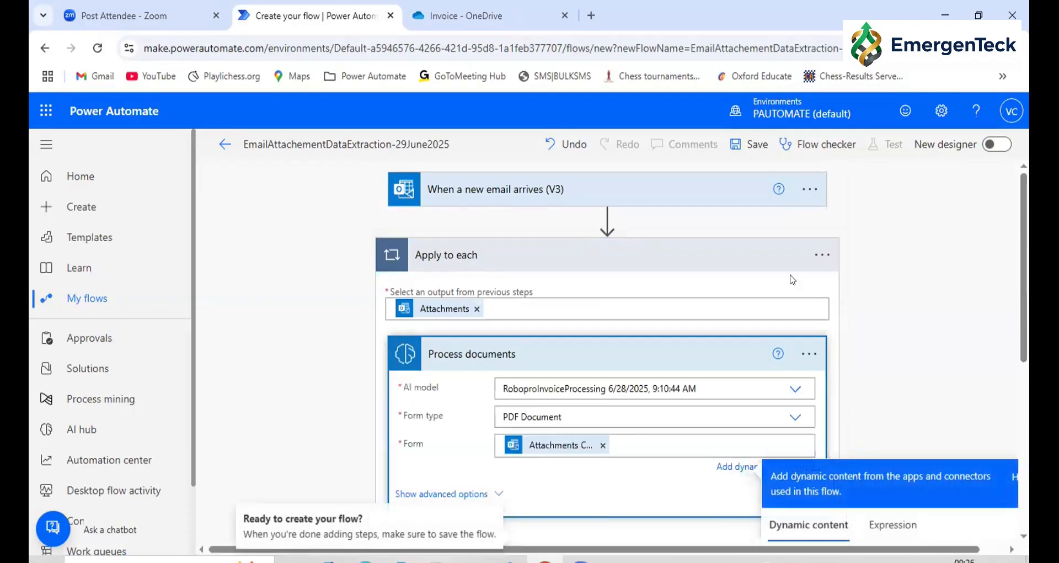
scroll(563, 310, "down", 3)
scroll(603, 296, "up", 3)
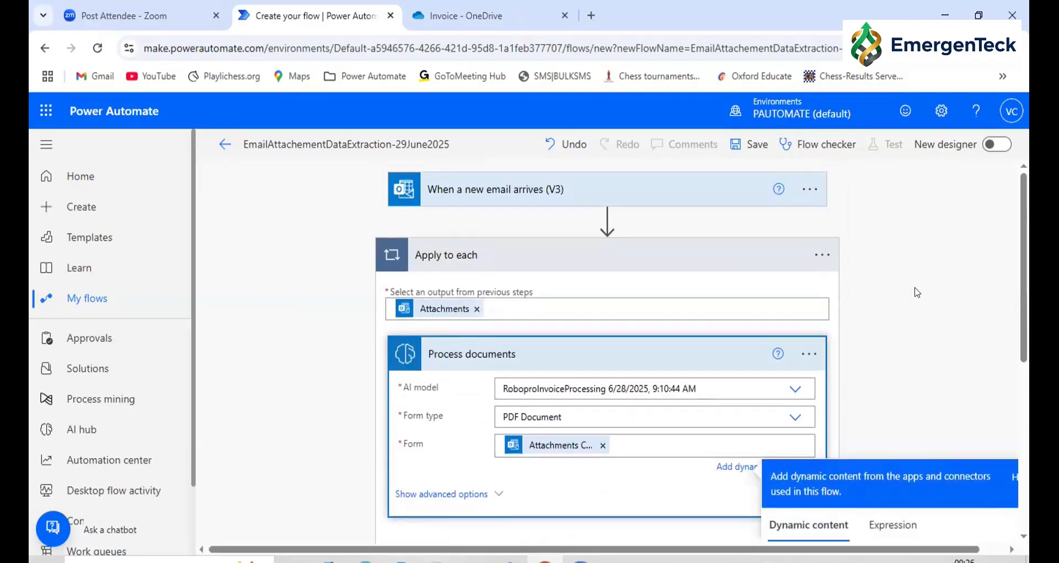
left_click(456, 273)
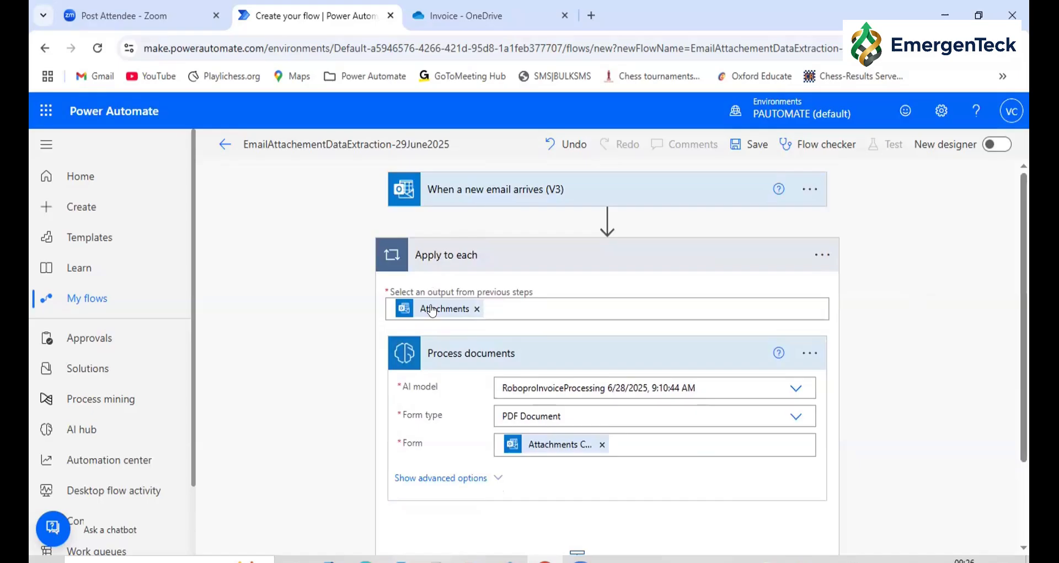
left_click(494, 298)
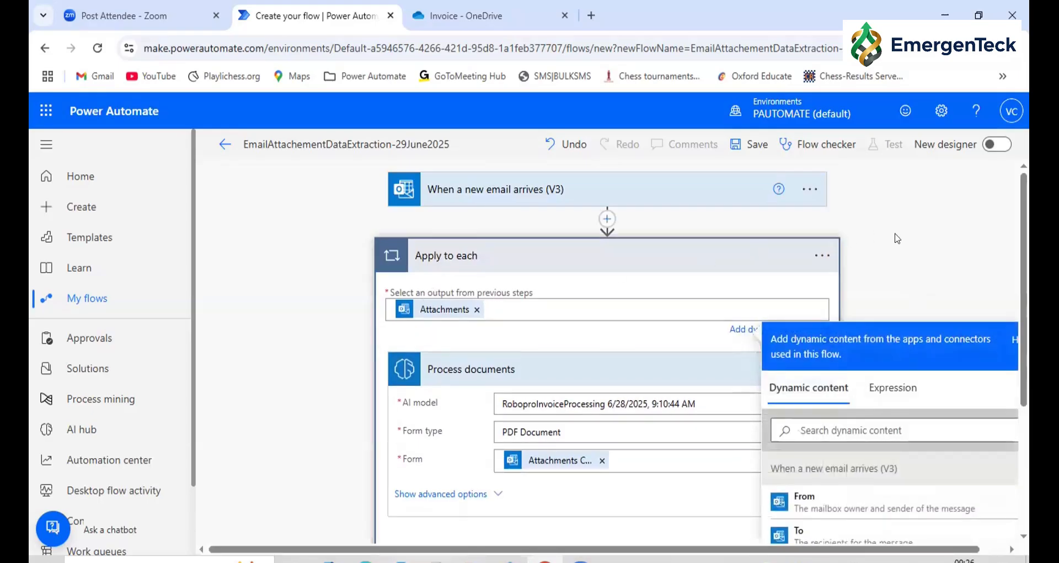
Add the Excel Online (Business) action "Add a row into a table" after Process documents inside the loop
scroll(743, 245, "down", 2)
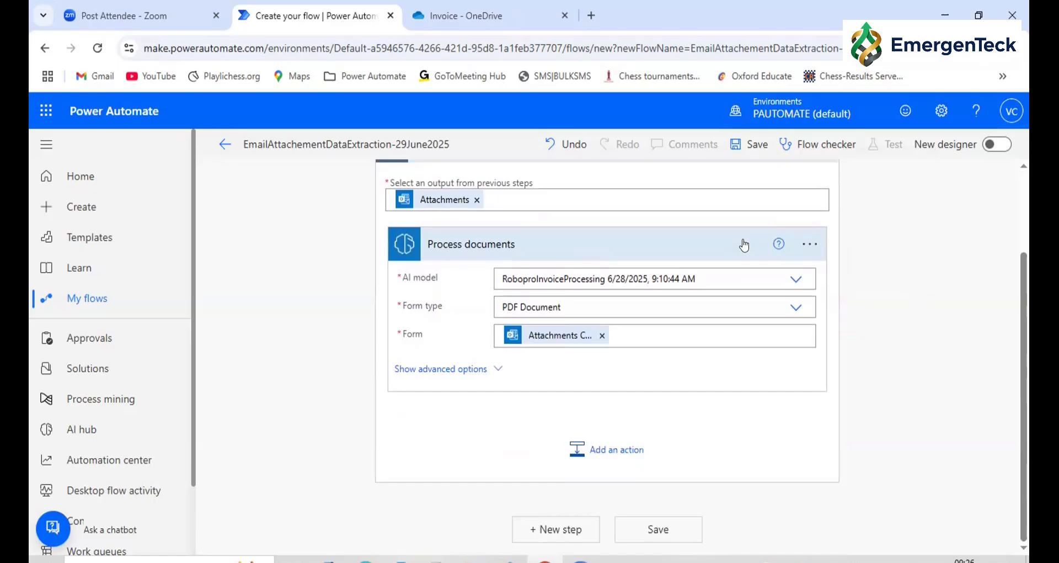
left_click(605, 448)
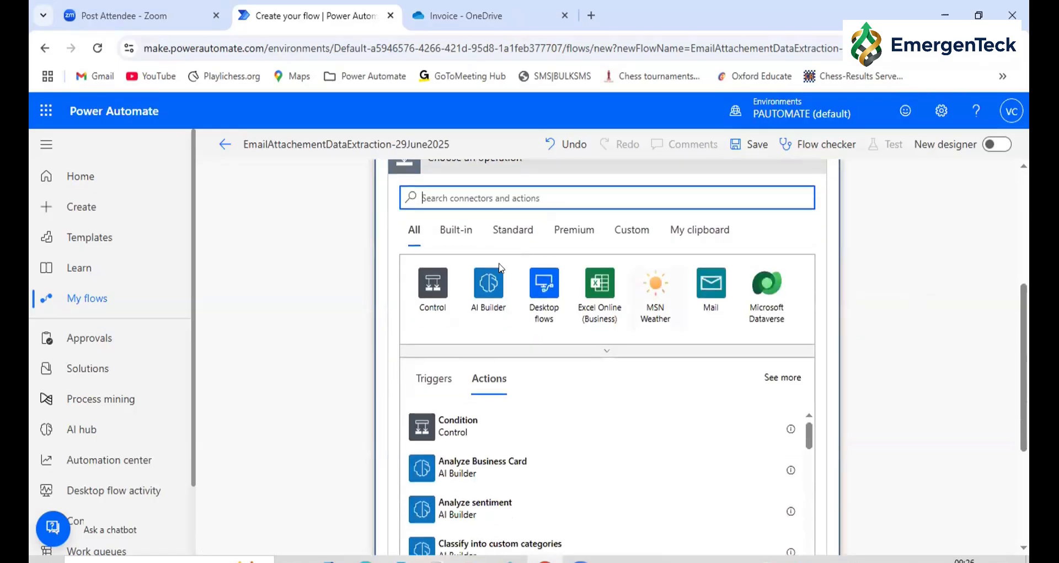
left_click(588, 284)
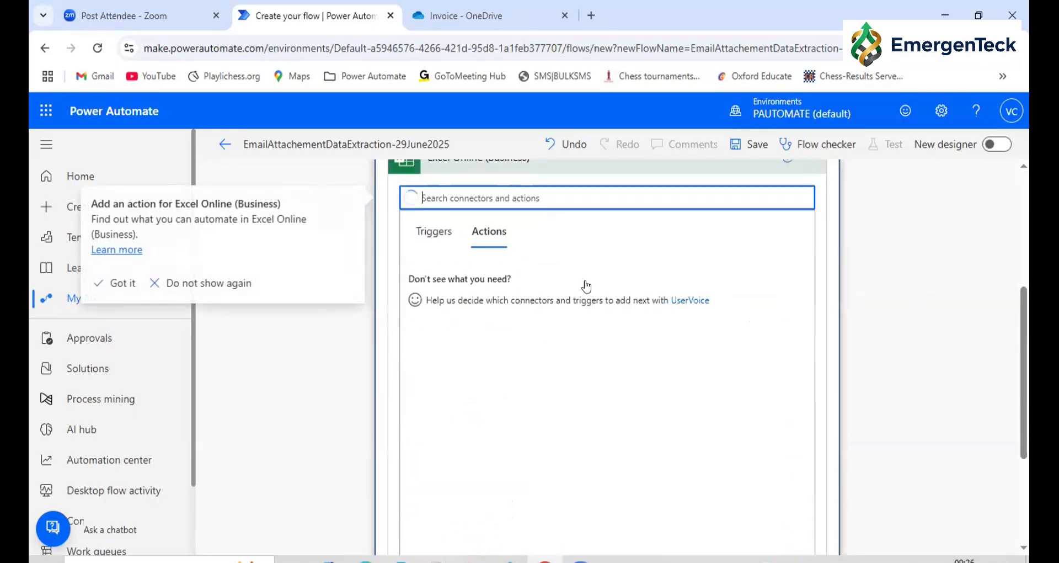
left_click(491, 199)
type("add a row in")
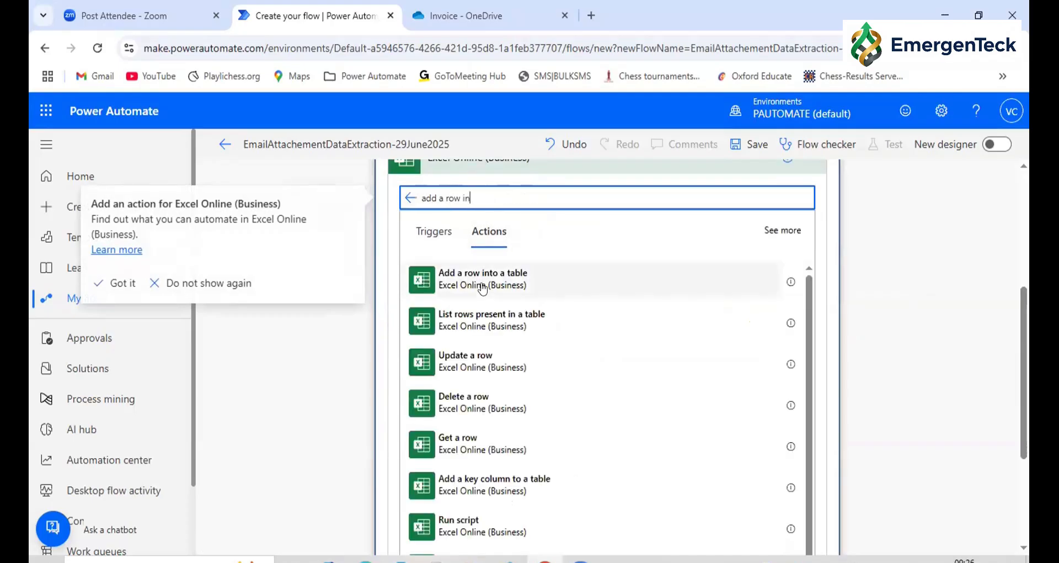
left_click(478, 284)
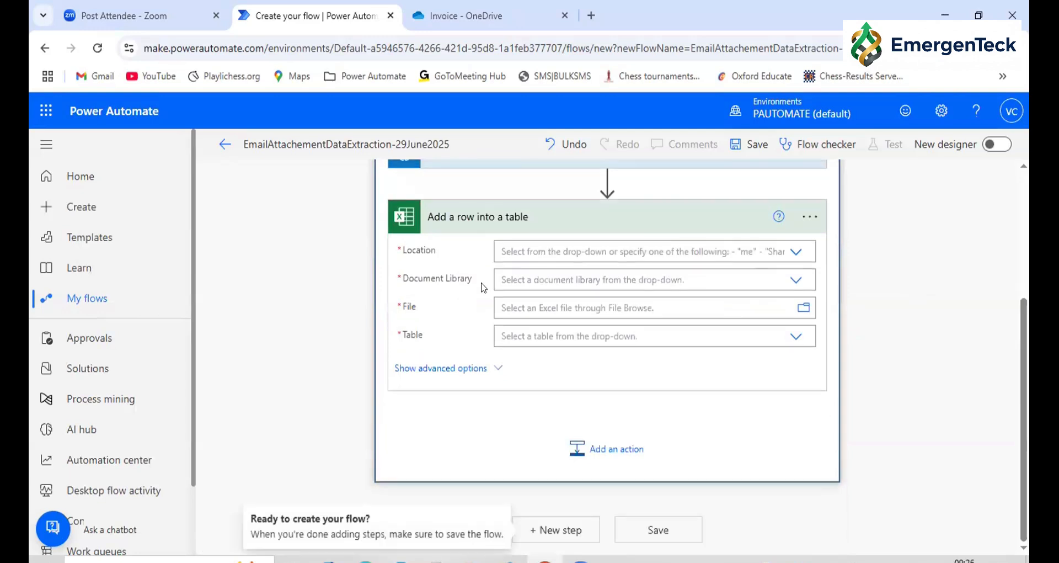
Set the Excel action's location to OneDrive for Business, library to OneDrive, file to /AI Builder Output/RoborpoData.xlsx and table to RoboproData
left_click(794, 253)
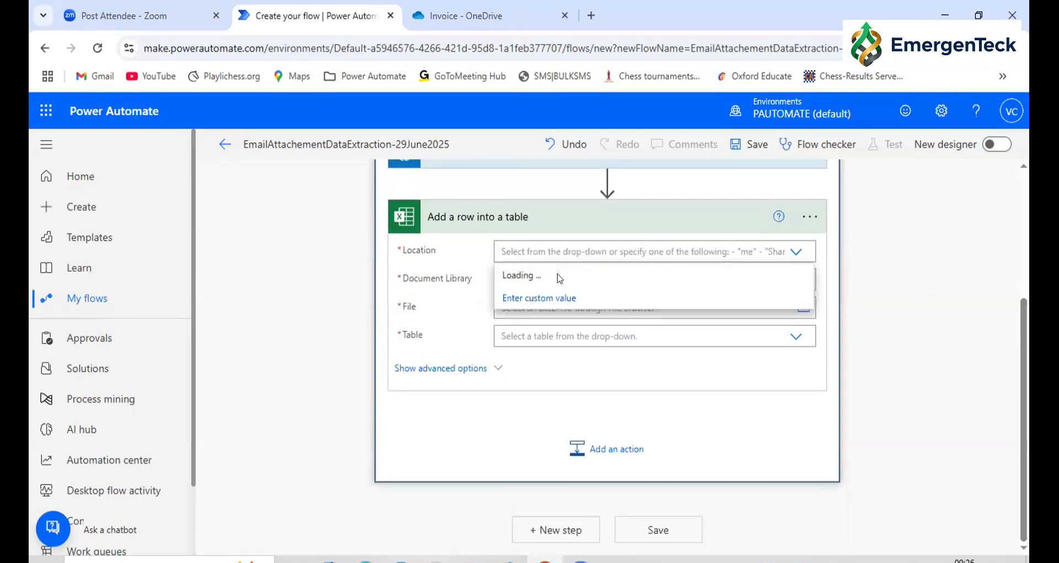
left_click(520, 275)
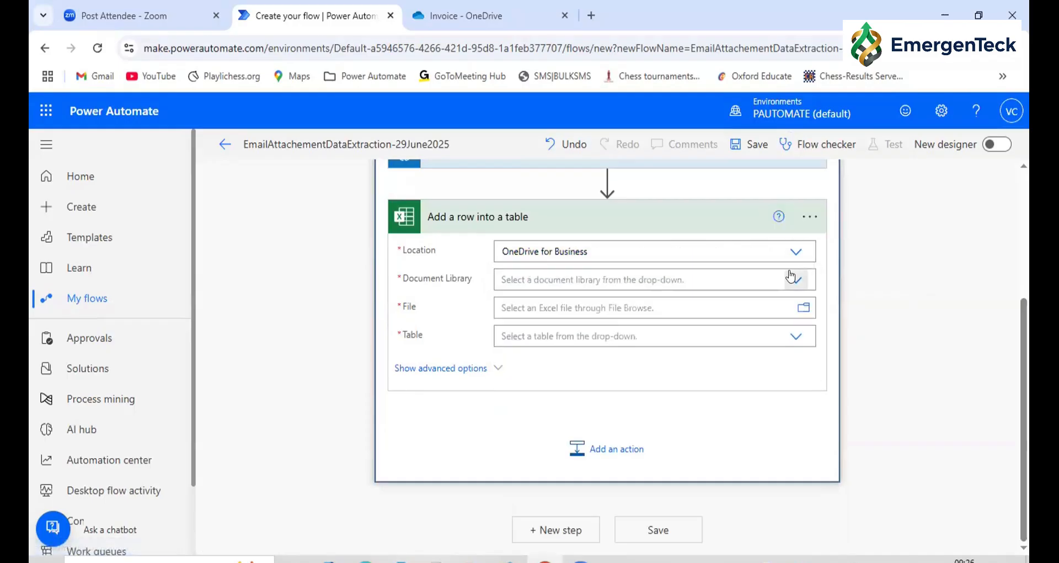
left_click(795, 280)
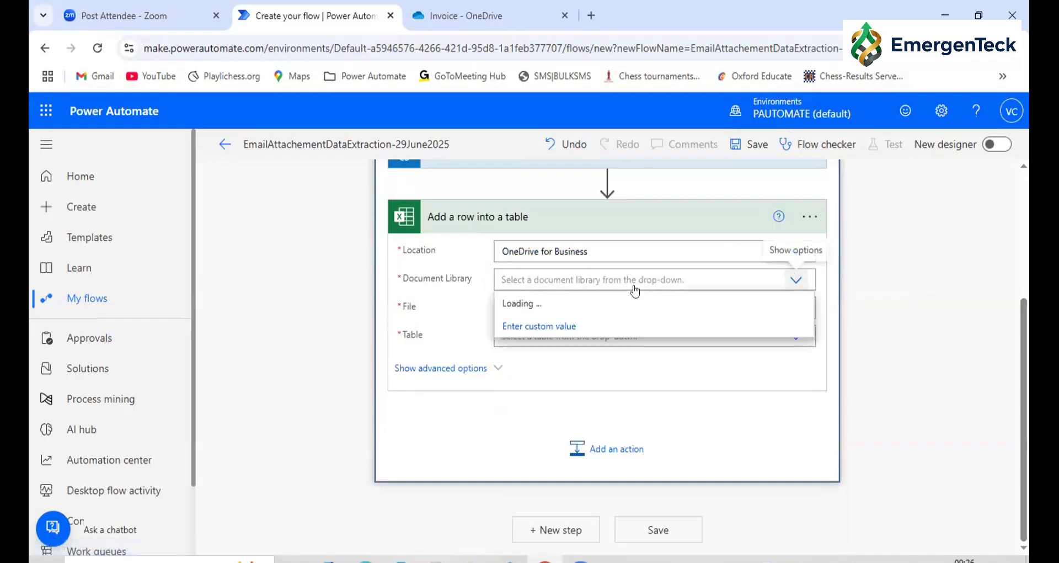
left_click(799, 310)
left_click(803, 309)
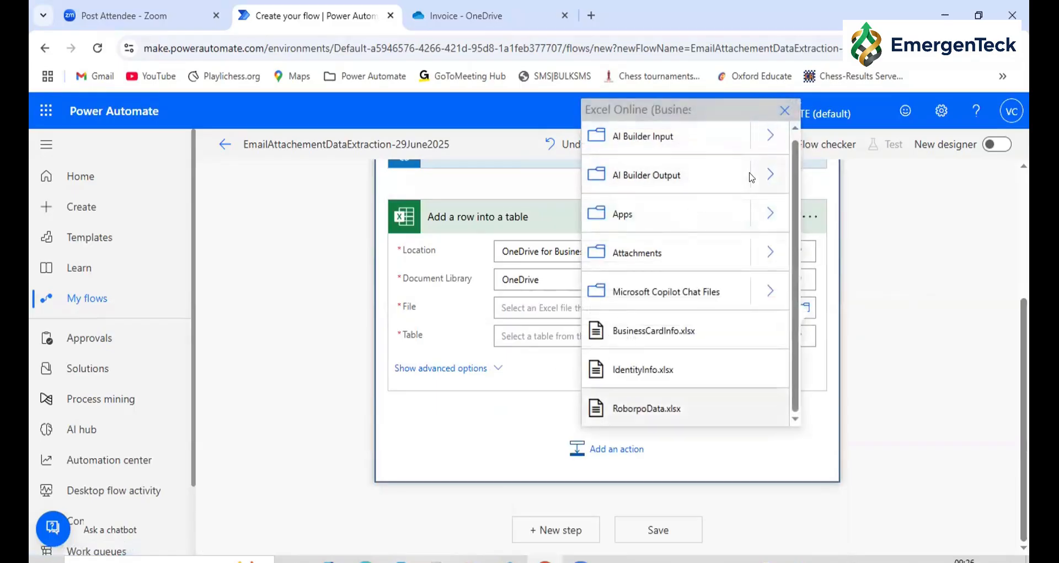
left_click(665, 217)
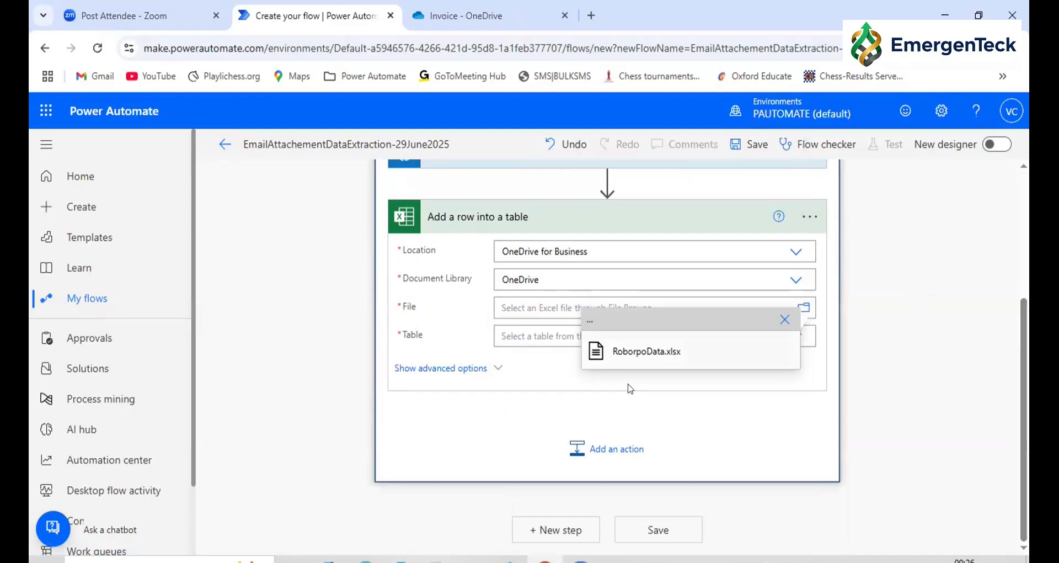
left_click(647, 353)
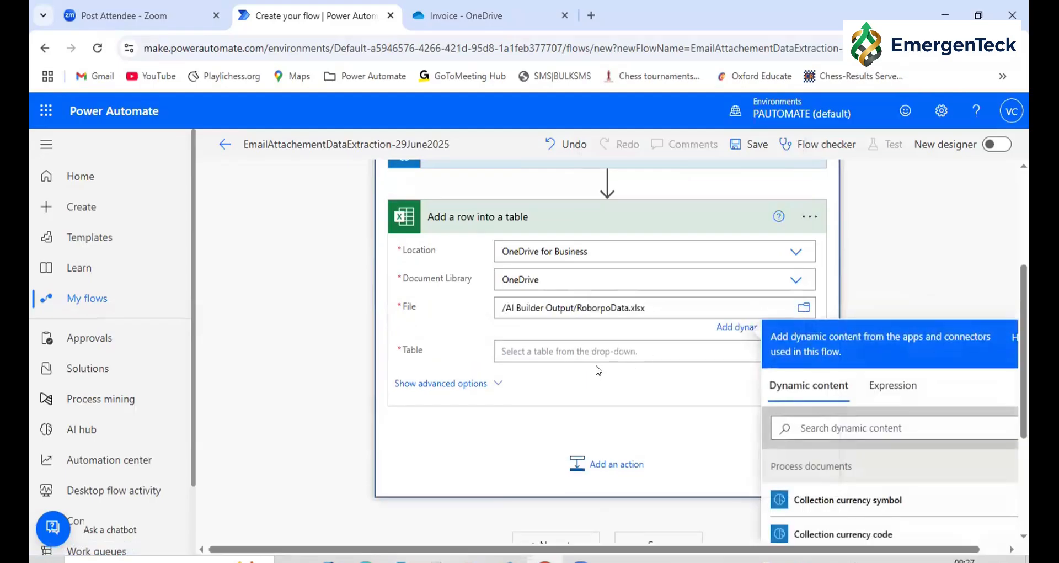
left_click(496, 351)
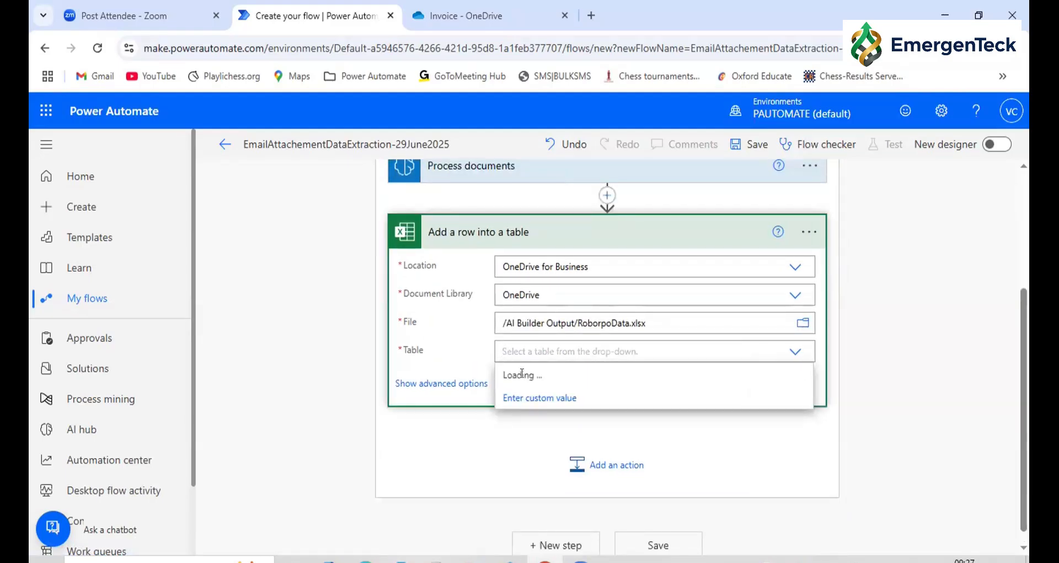
left_click(522, 374)
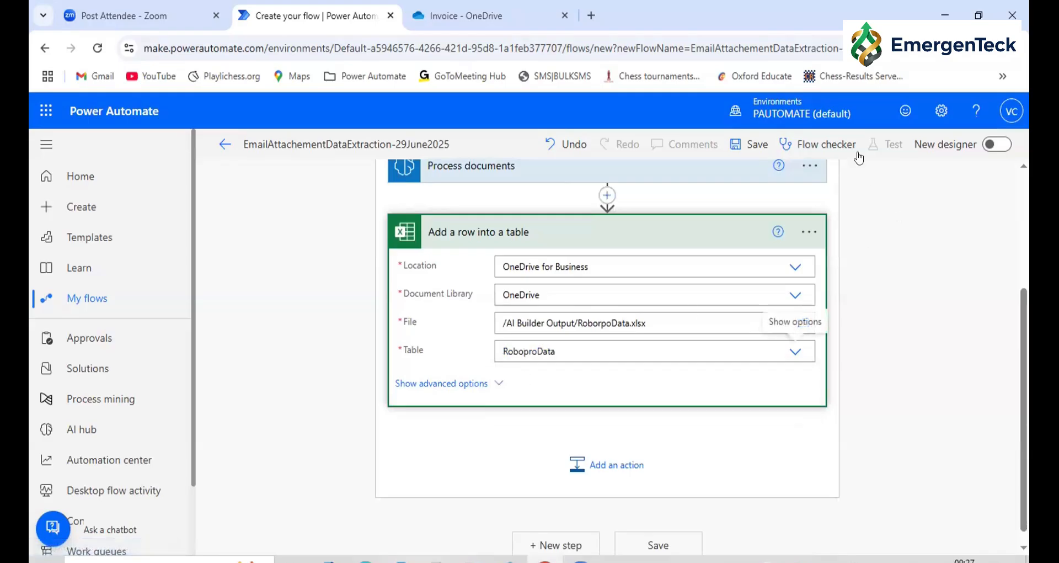
Save the EmailAttachementDataExtraction-29June2025 flow and start a manual test of it
left_click(762, 156)
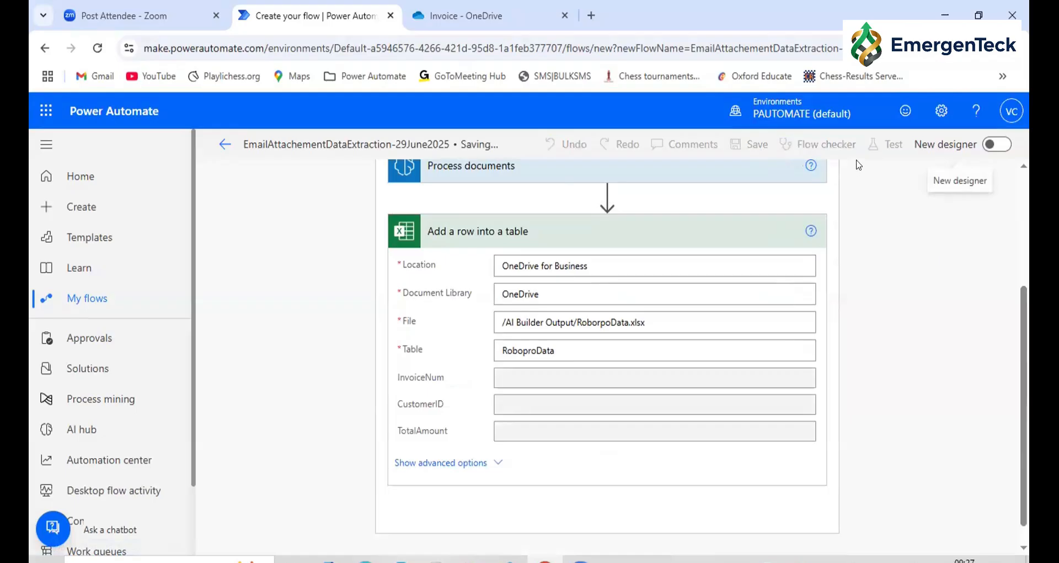
left_click(871, 145)
left_click(811, 182)
left_click(776, 528)
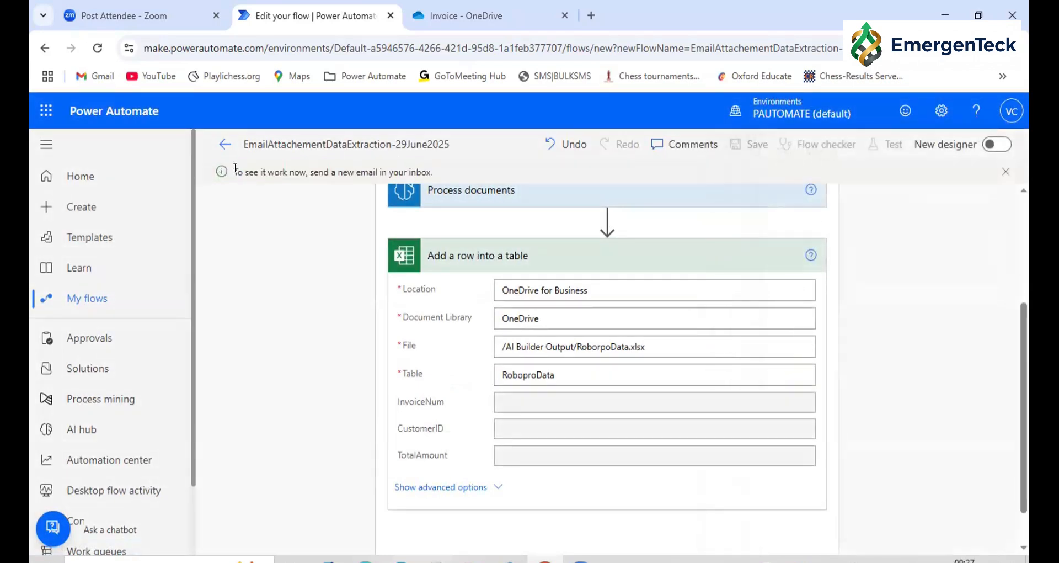
left_click_drag(235, 167, 433, 175)
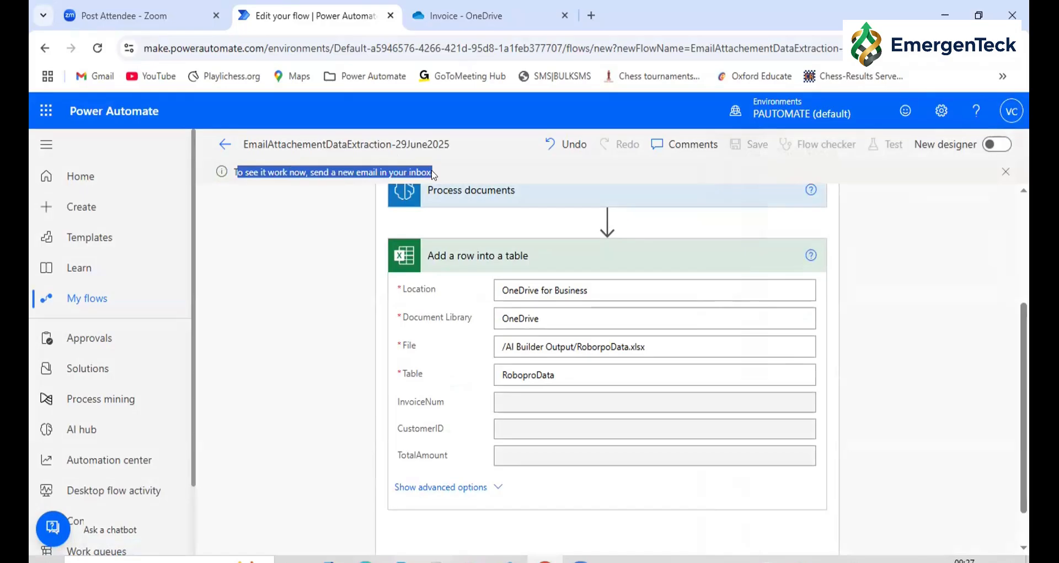
double_click(367, 172)
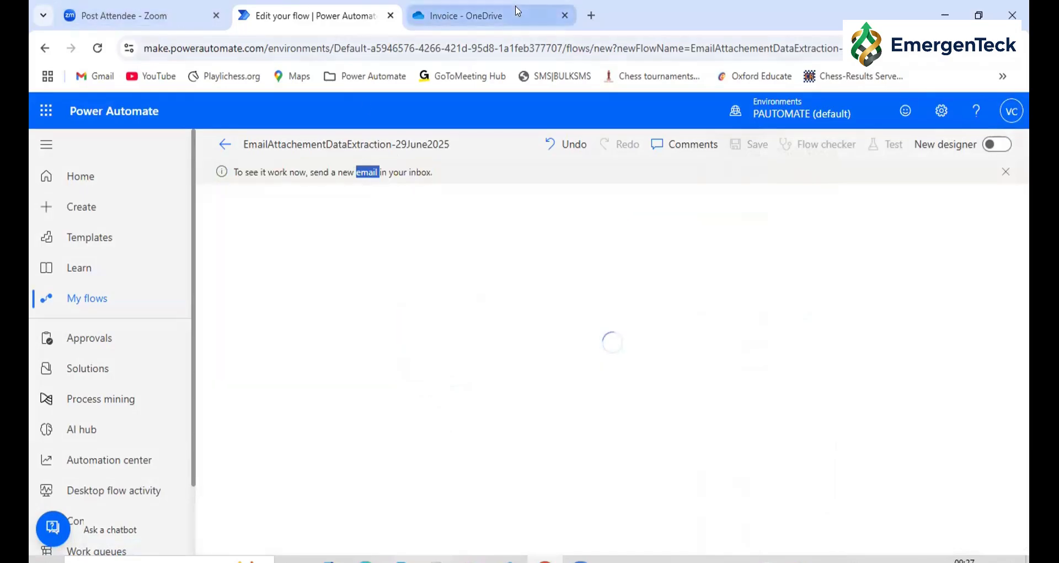
Switch to Outlook and start composing a new mail
left_click(44, 111)
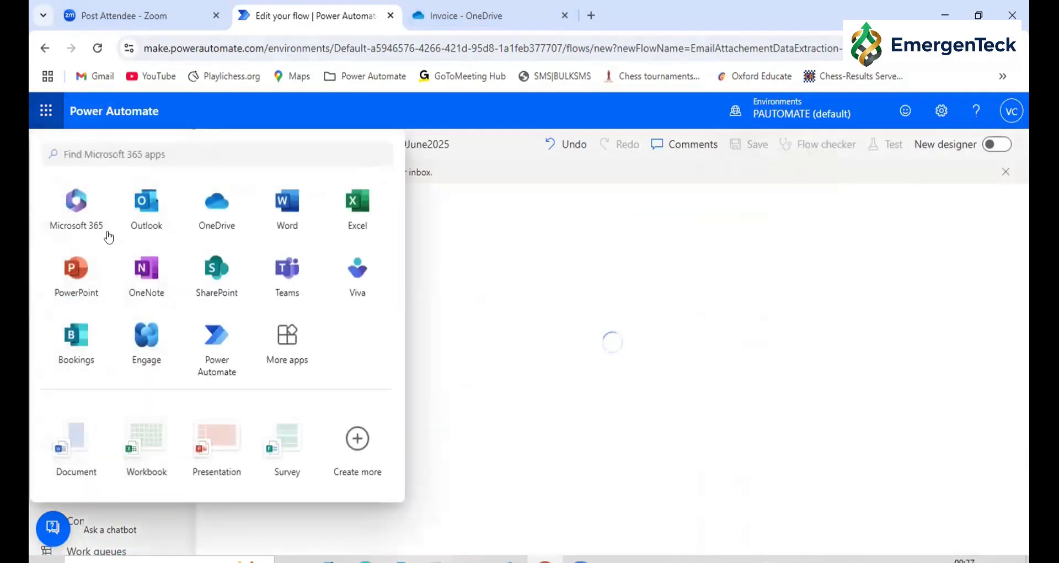
left_click(144, 210)
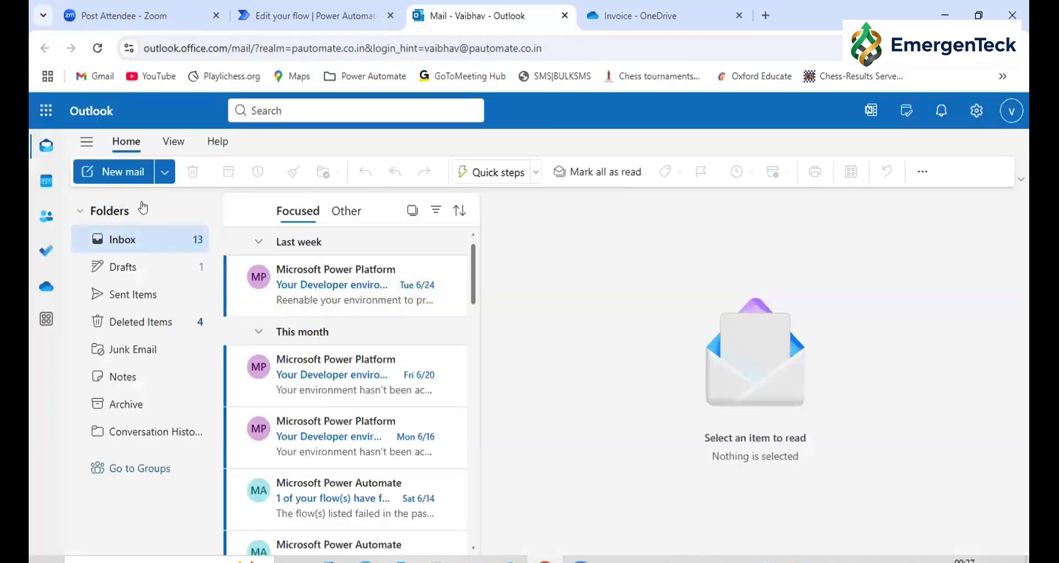
left_click(162, 172)
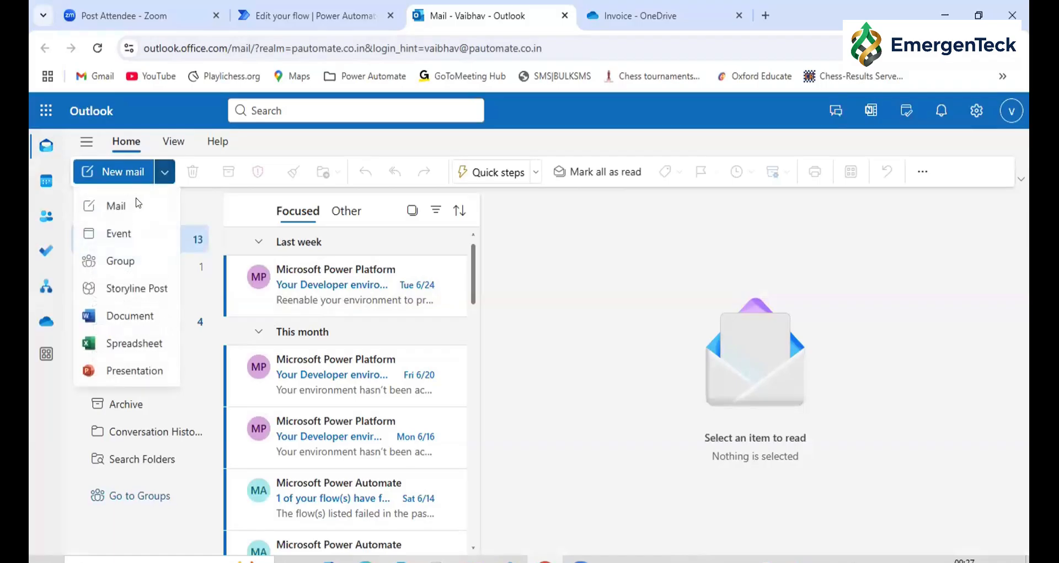
left_click(117, 210)
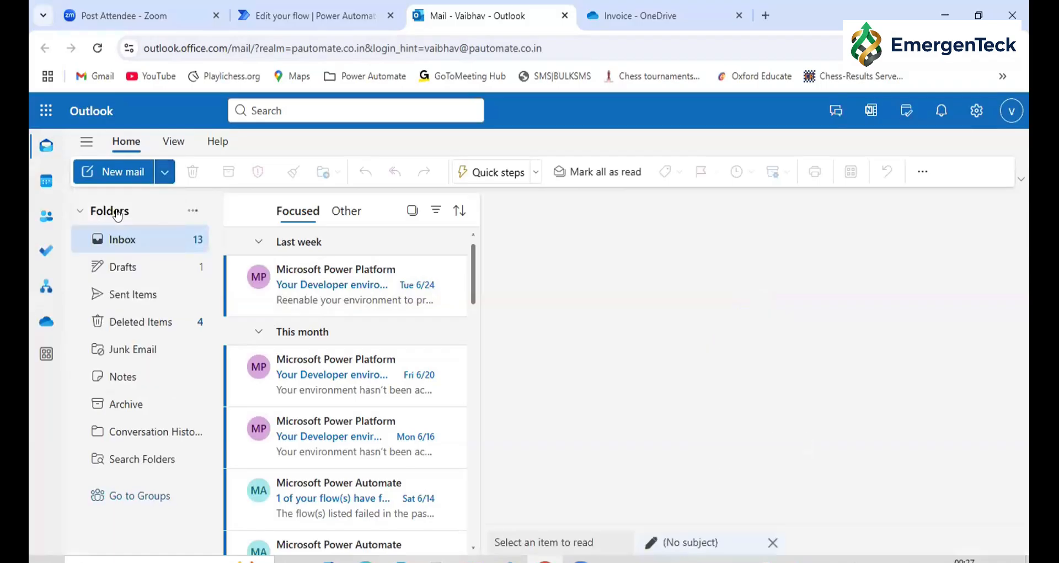
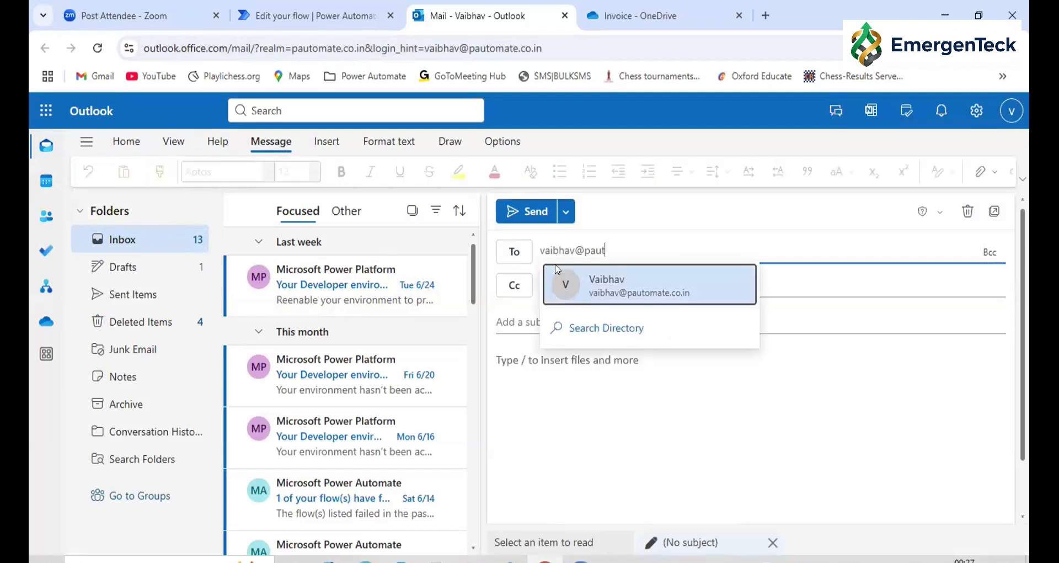
Address the new mail to the mailbox owner's own e-mail address
left_click(558, 276)
left_click(560, 306)
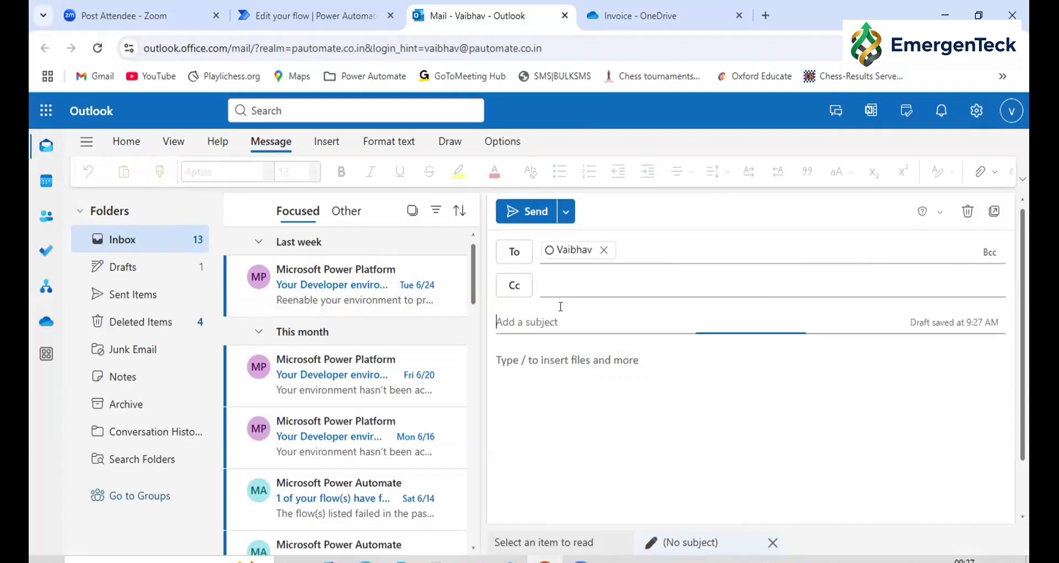
Give the new mail the subject Invoice, attach Invoice 6.pdf from the local PDF Extraction folder and send it
type("Invoice")
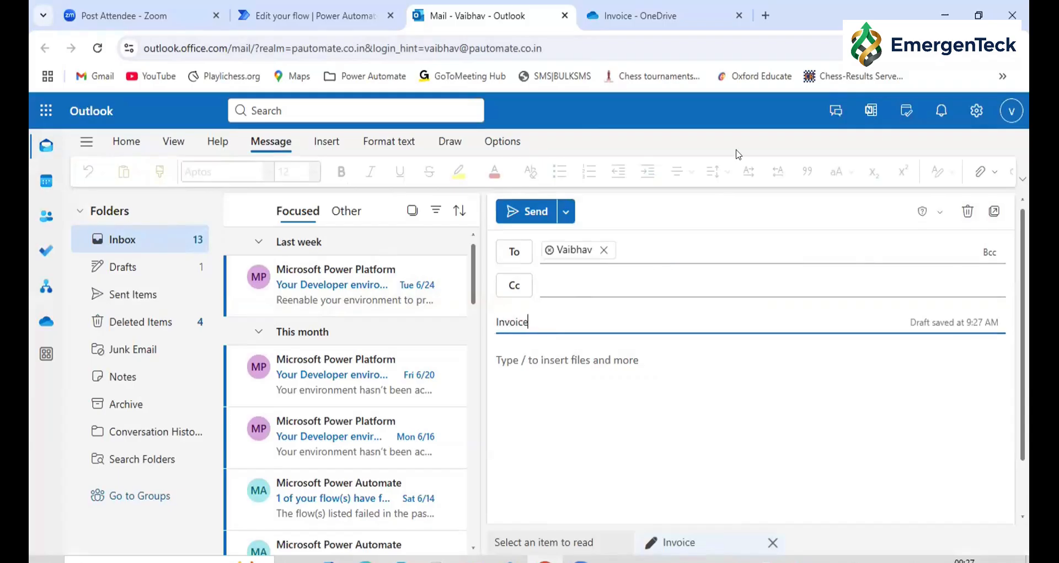
left_click(993, 177)
left_click(932, 208)
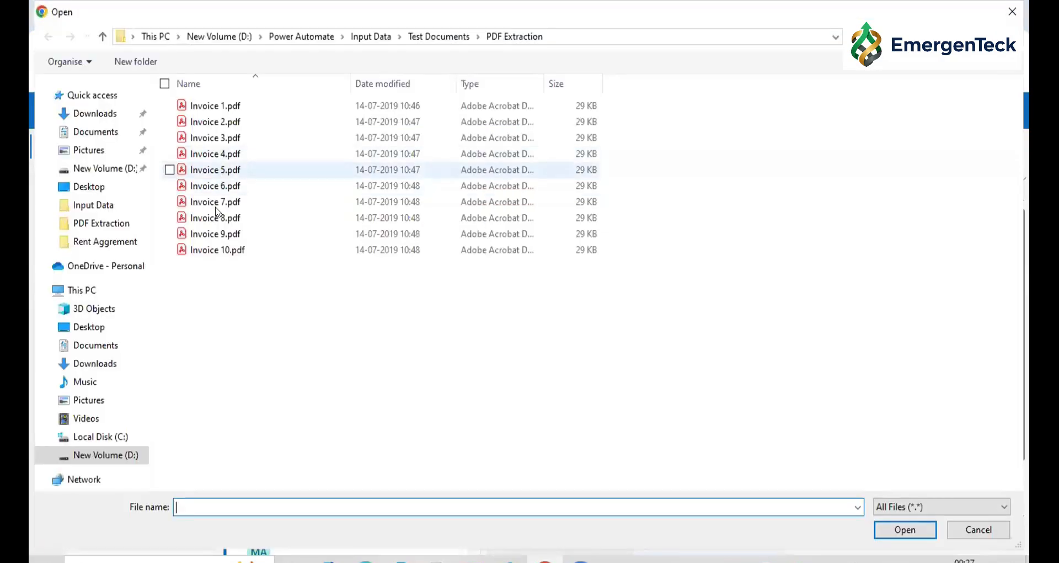
left_click(221, 187)
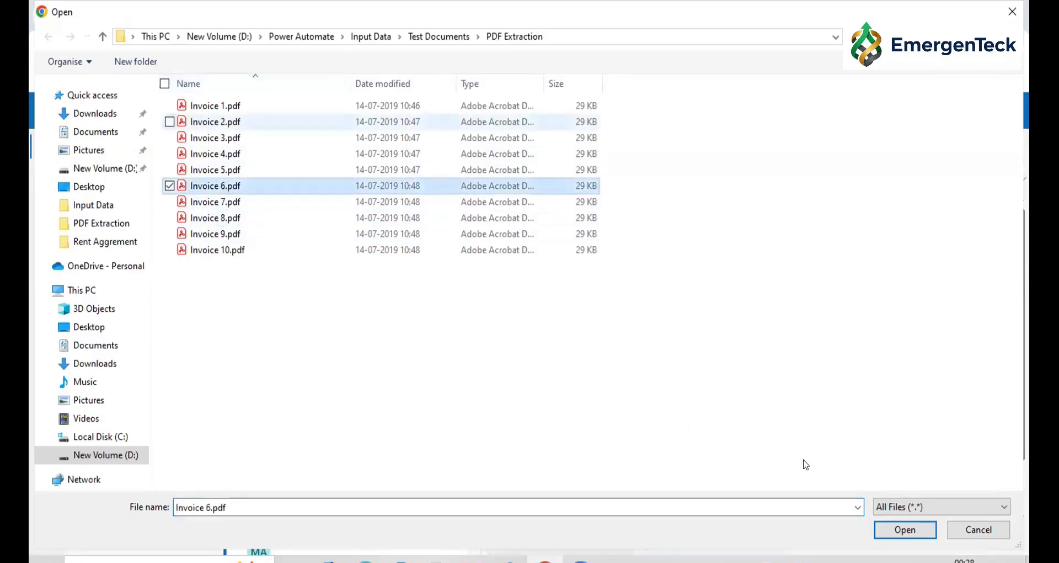
left_click(910, 531)
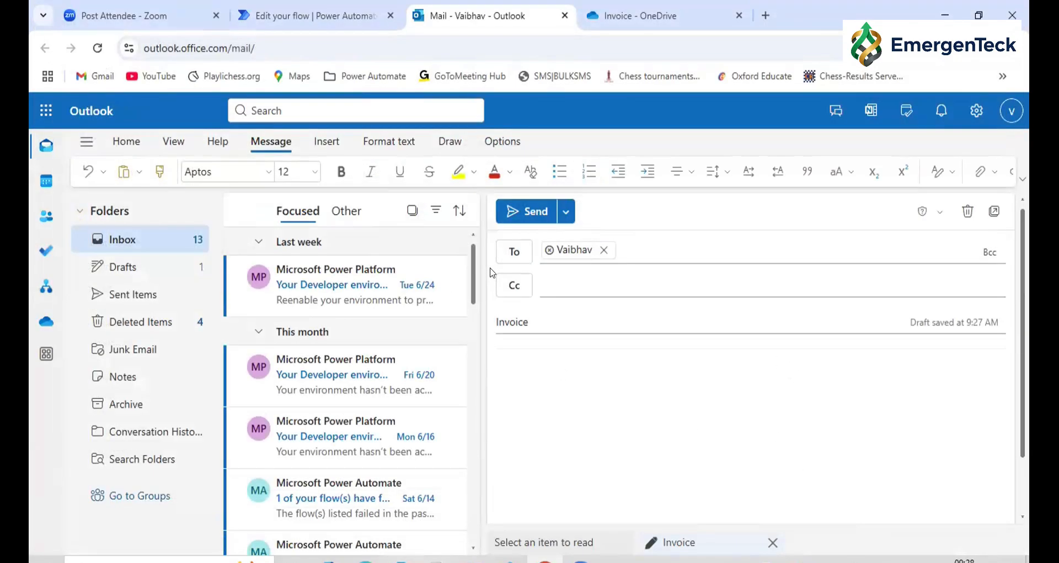
left_click(528, 213)
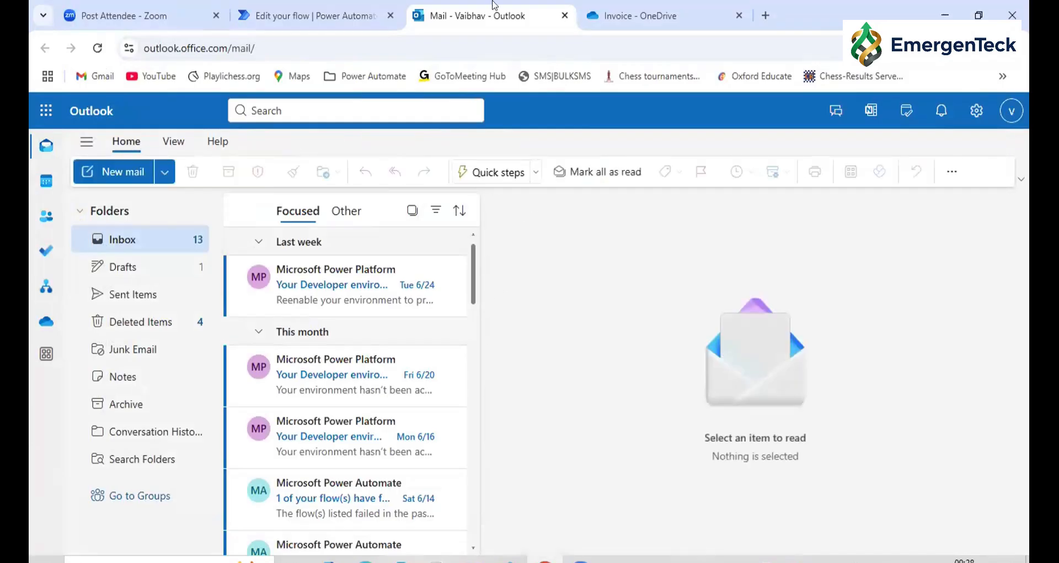
Check the flow's test run in Power Automate and the arrival of the Invoice mail in Outlook
left_click(359, 8)
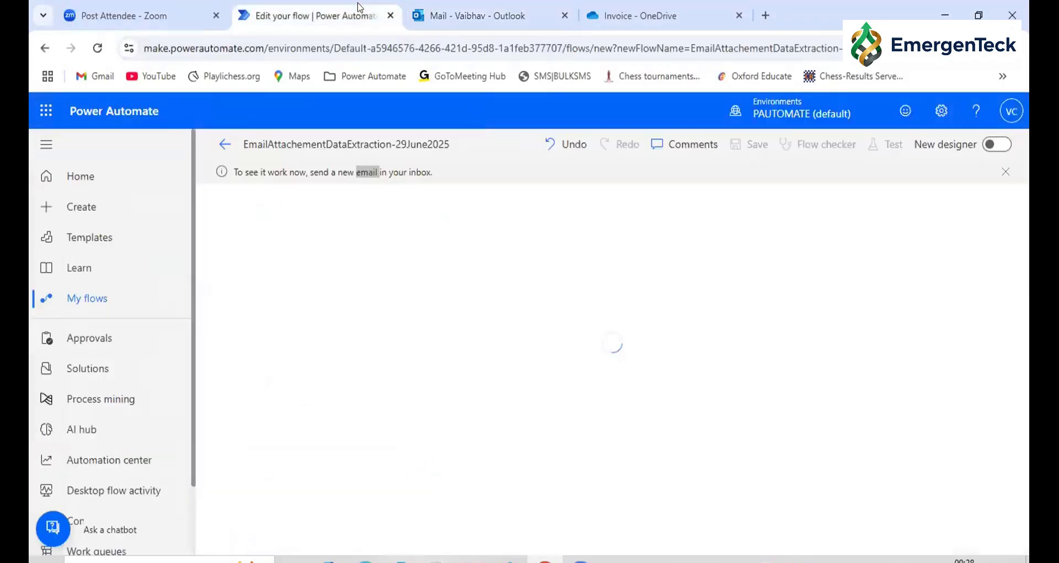
left_click(406, 8)
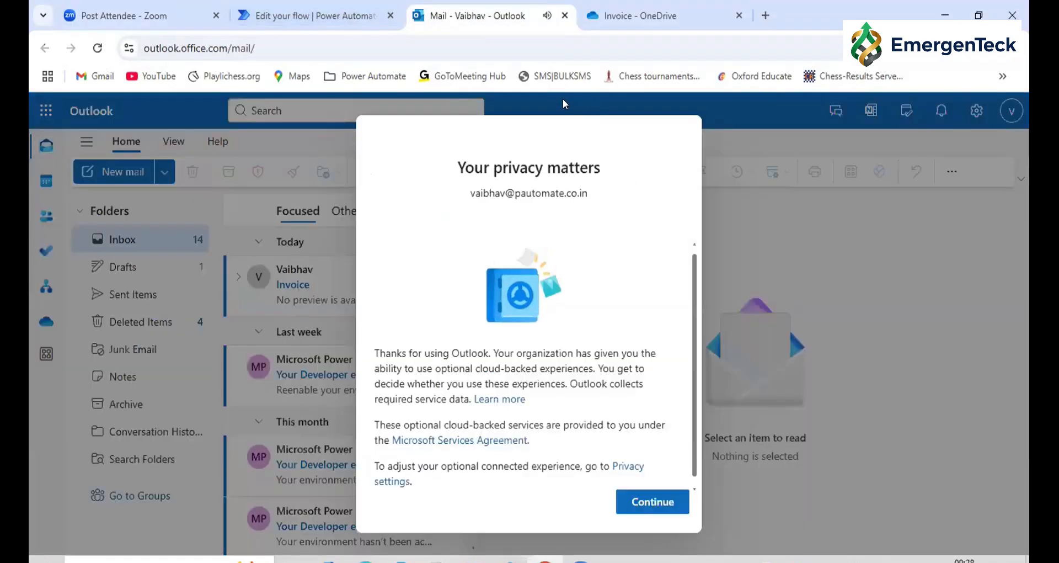
left_click(269, 10)
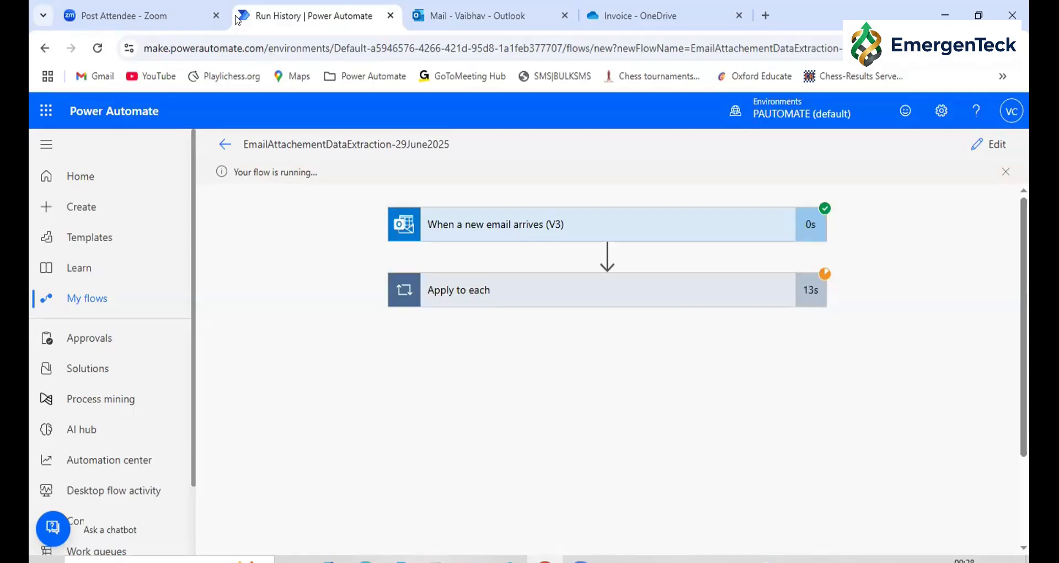
Switch to OneDrive and open RoborpoData.xlsx from the AI Builder Output folder under My files
left_click(734, 13)
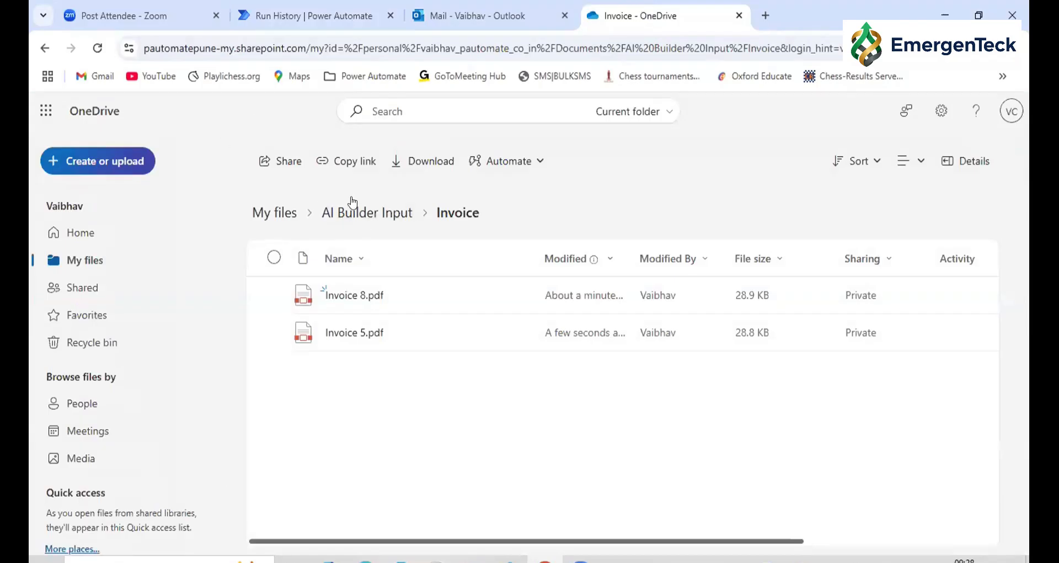
left_click(351, 216)
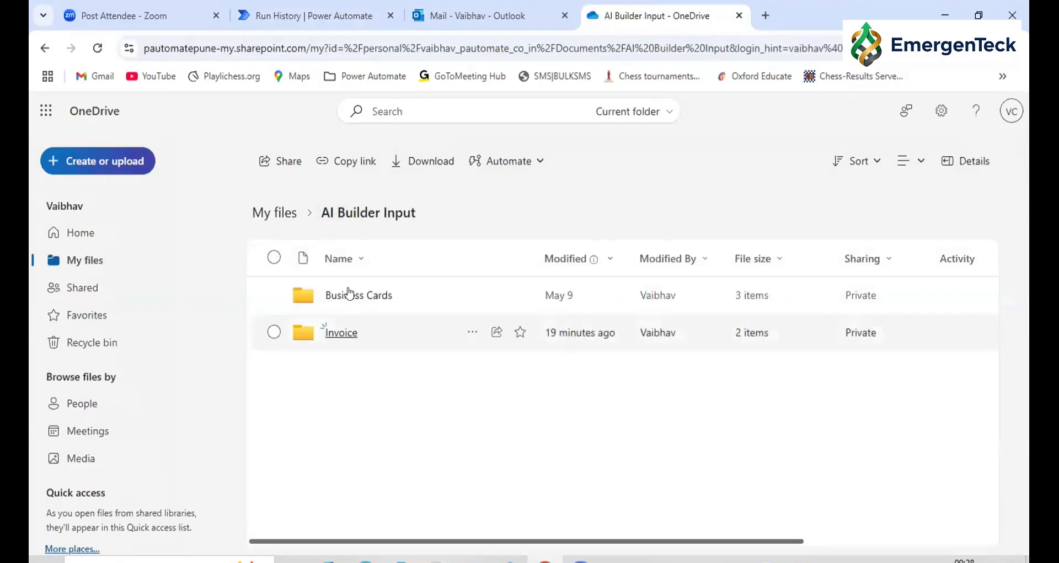
left_click(270, 217)
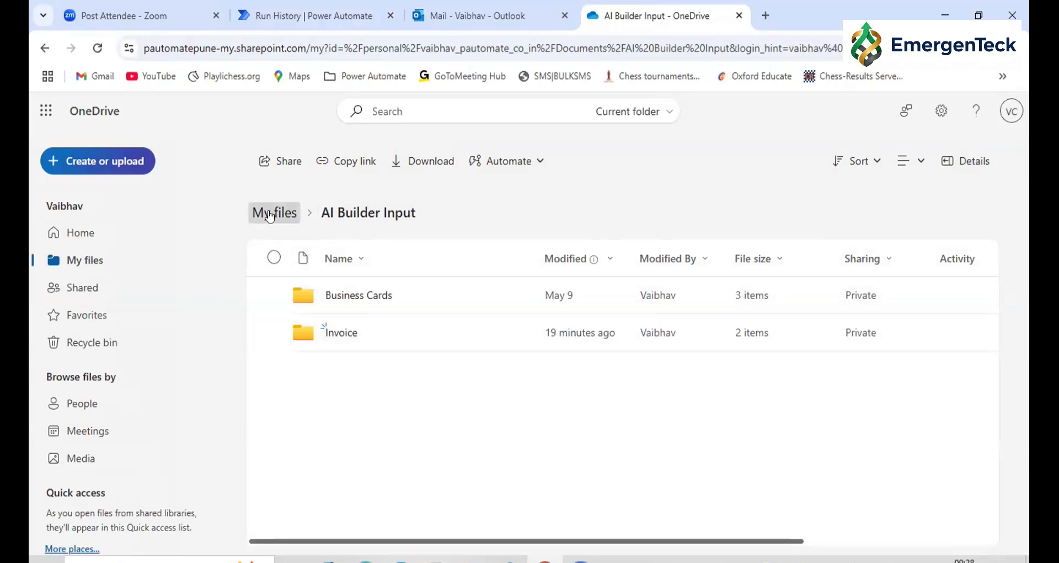
left_click(389, 288)
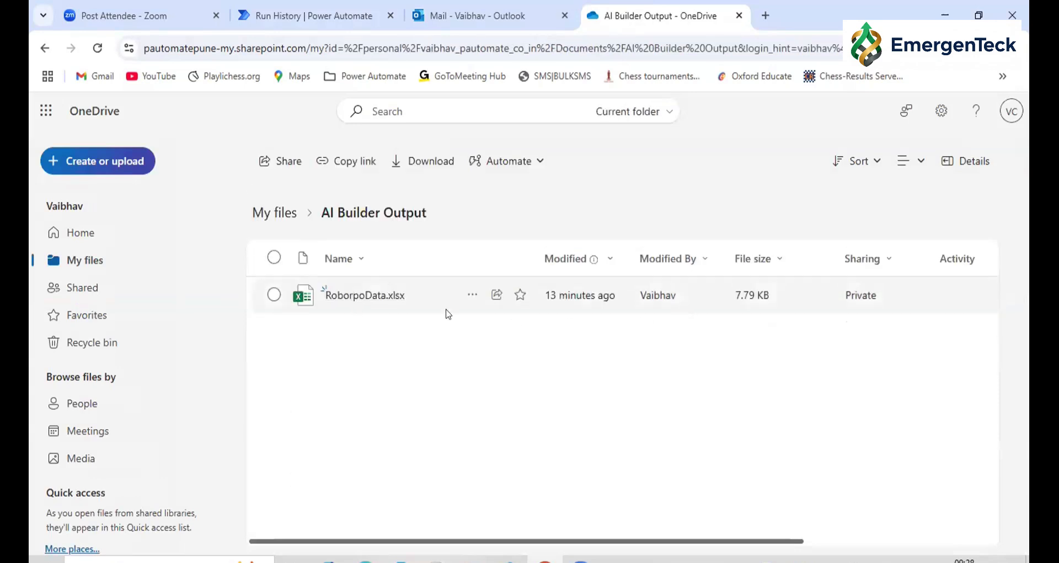
left_click(369, 306)
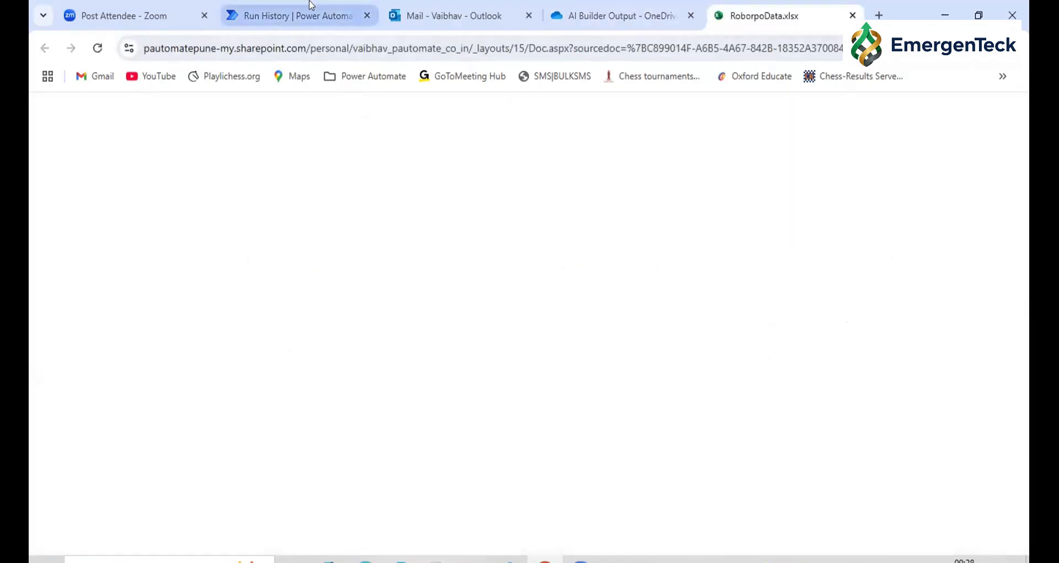
Check the run status, the rows in RoborpoData.xlsx and the run details of the email trigger
left_click(298, 15)
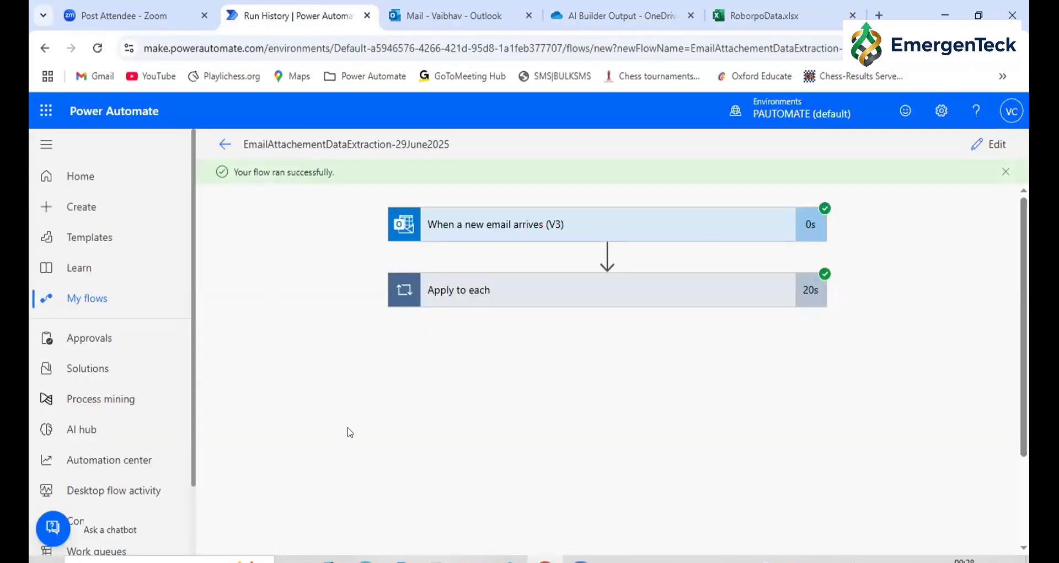
left_click(759, 15)
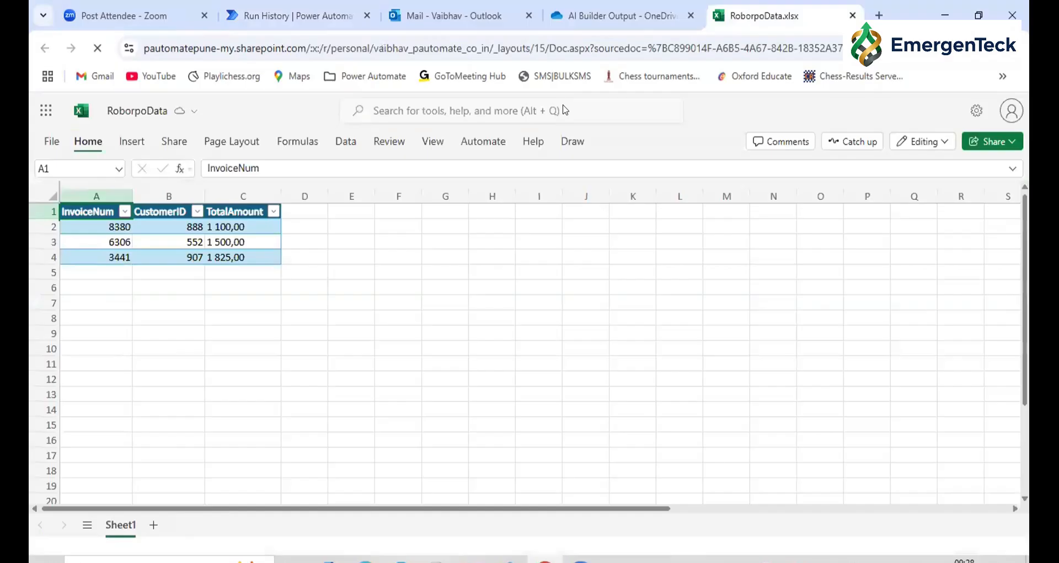
left_click(457, 6)
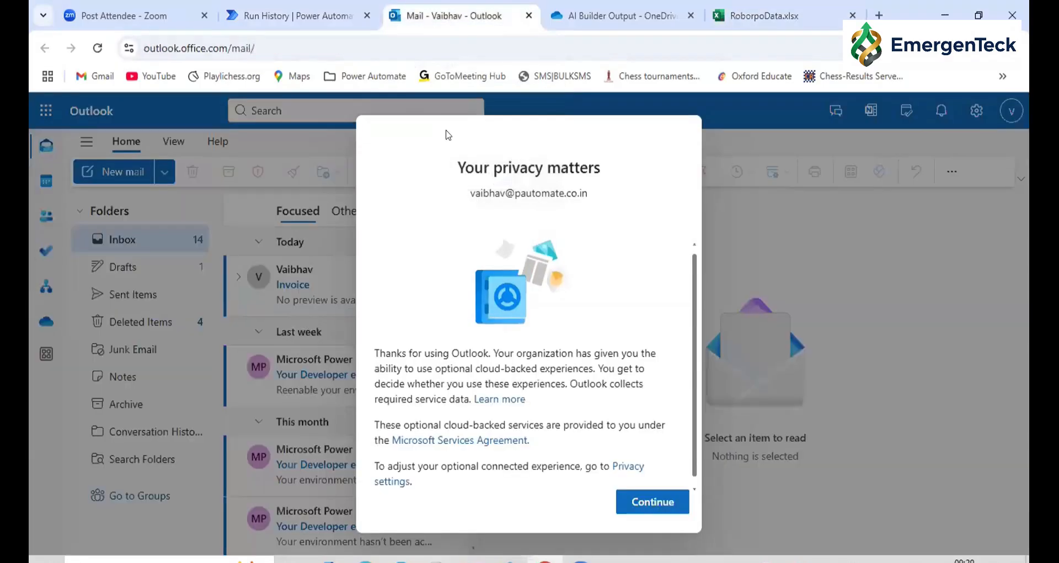
left_click(279, 9)
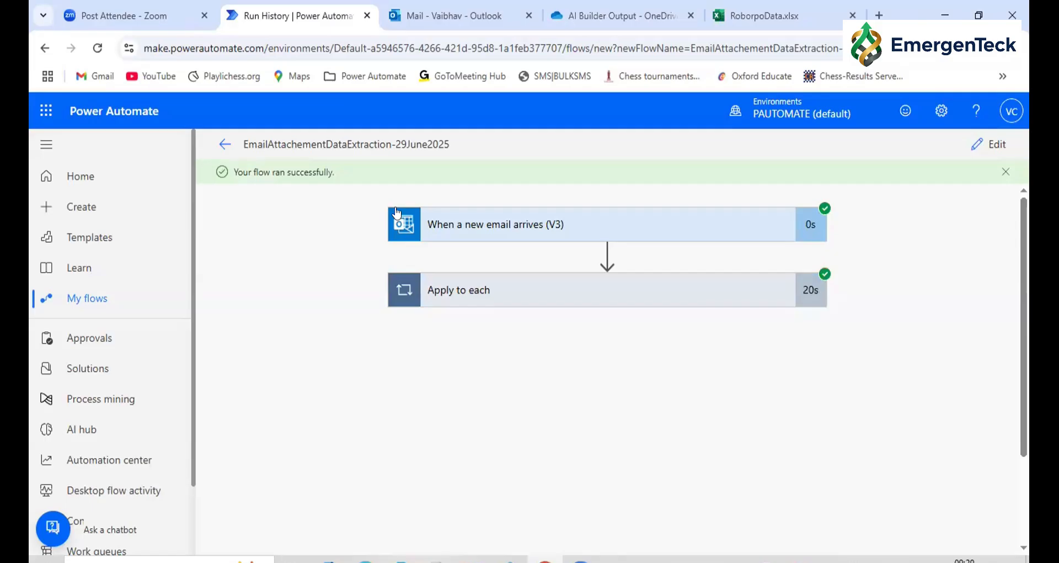
left_click(437, 218)
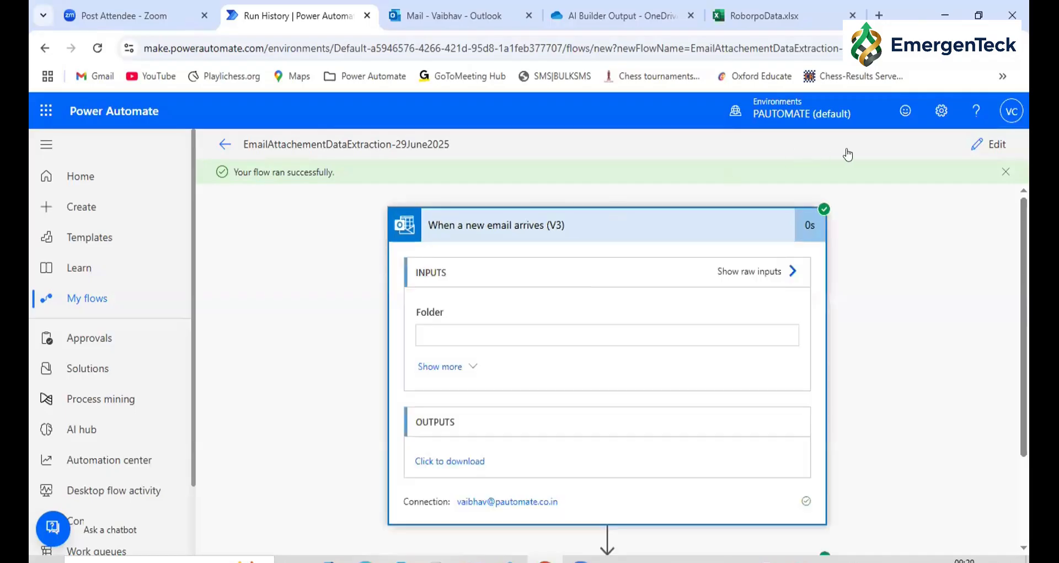
Open the flow for editing and review the email trigger's settings and the actions inside Apply to each
left_click(982, 148)
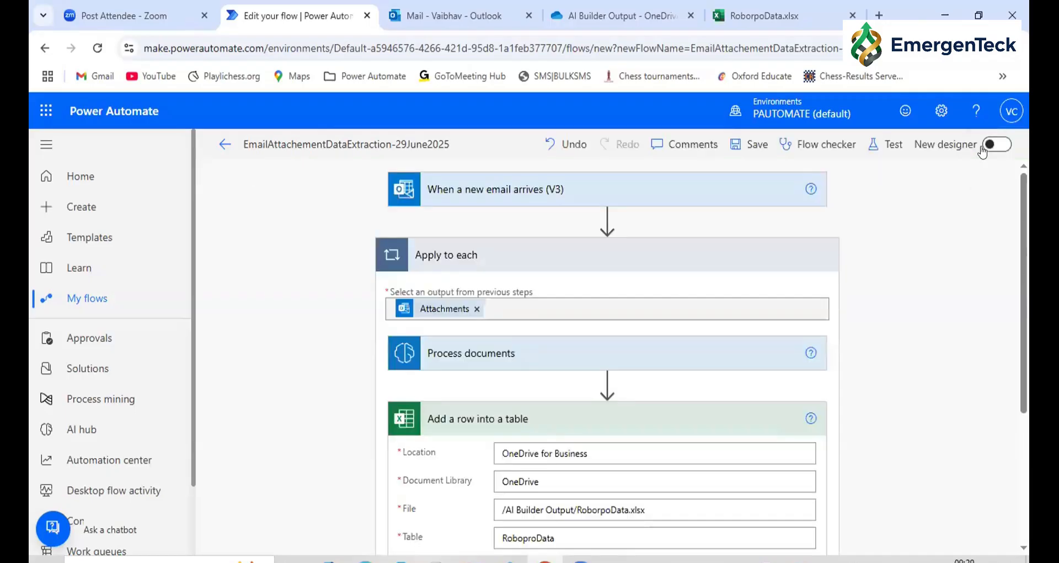
left_click(496, 193)
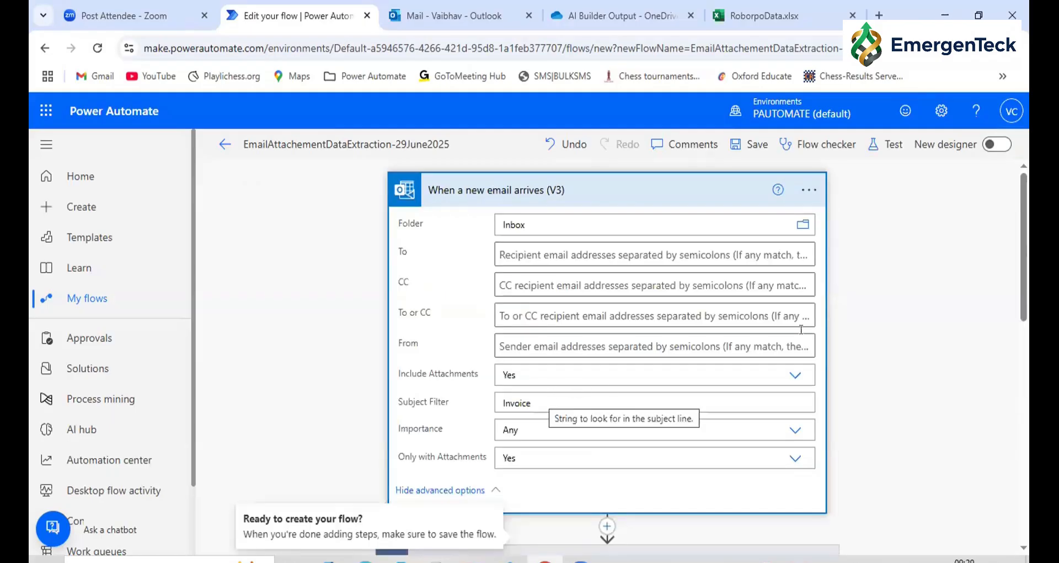
scroll(951, 336, "down", 10)
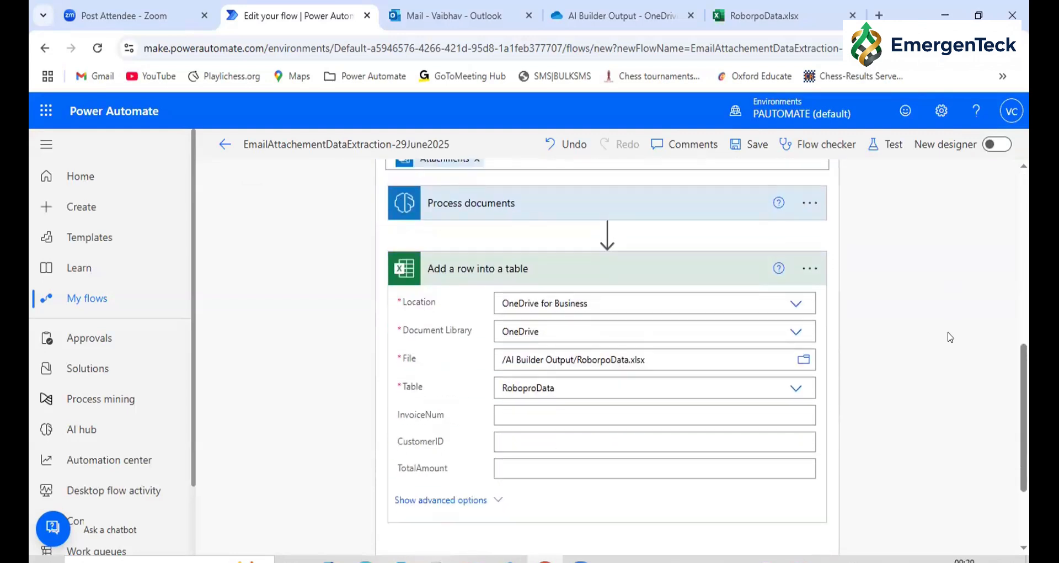
scroll(950, 337, "up", 1)
scroll(950, 337, "up", 2)
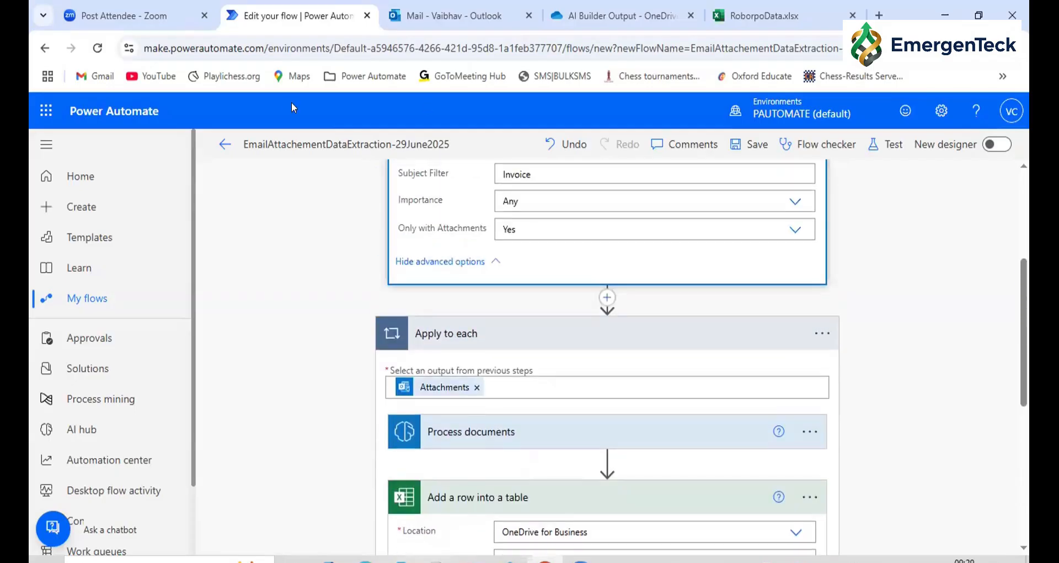
Open the details page of EmailAttachementDataExtraction-29June2025 from My flows and dismiss the ready-to-go notice
left_click(71, 300)
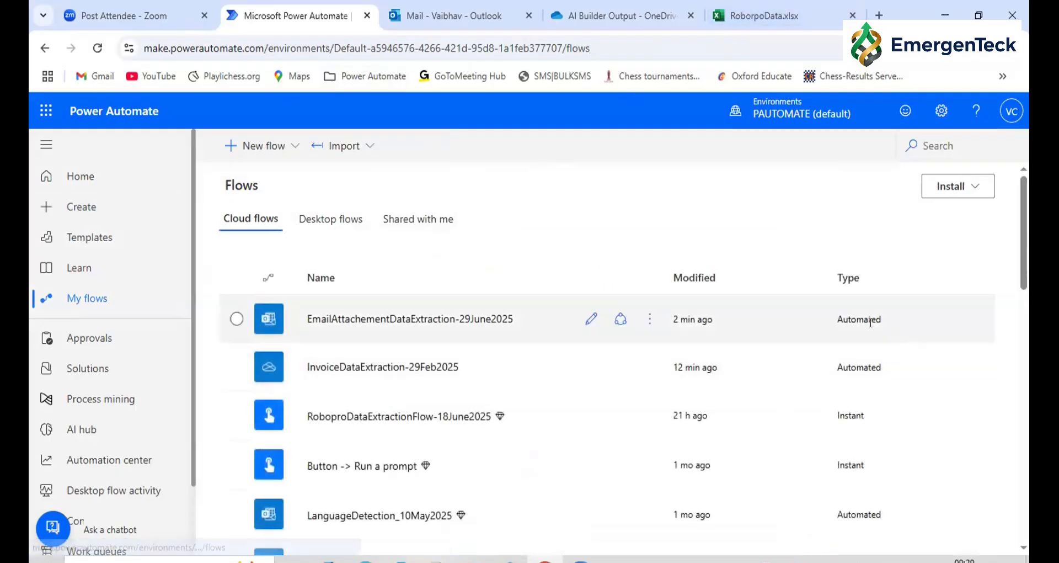
double_click(855, 316)
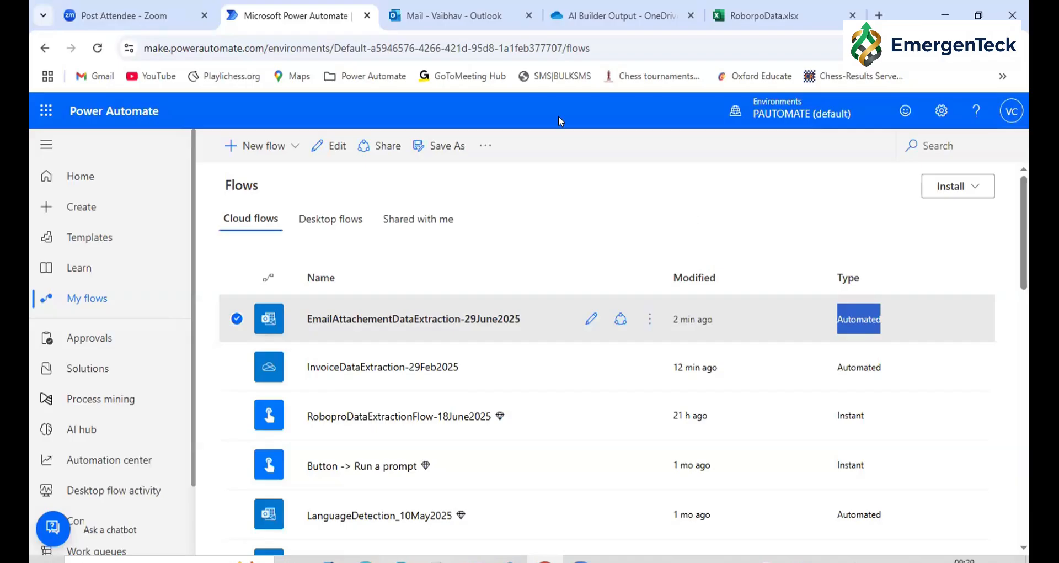
left_click(381, 319)
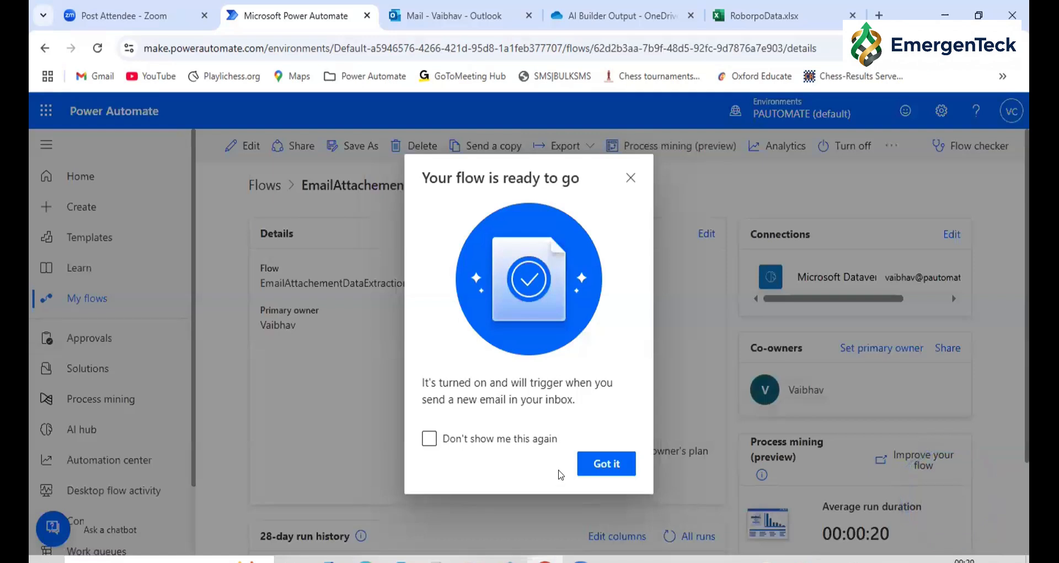
left_click(590, 463)
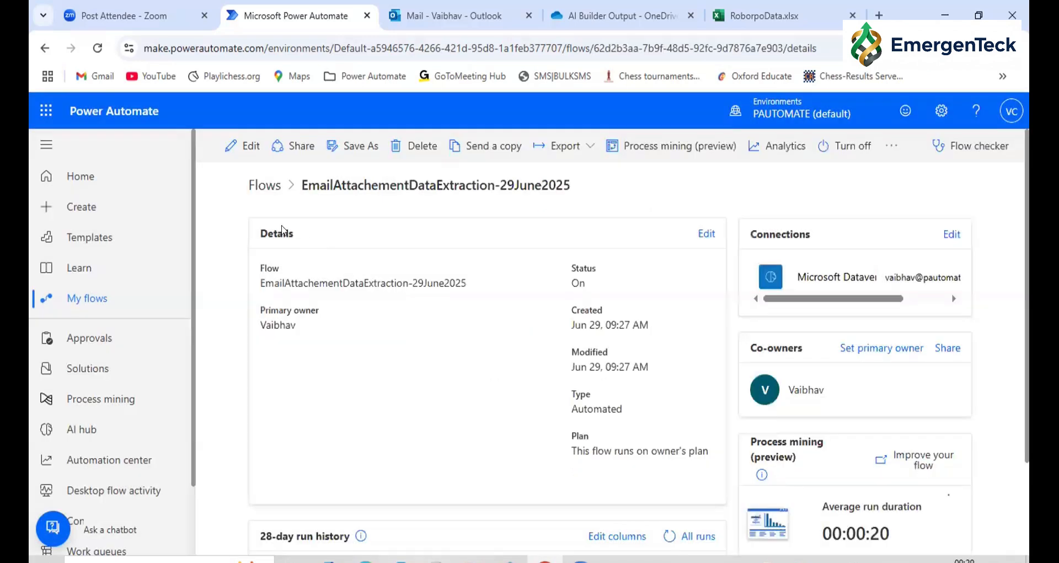
Edit the flow in the classic designer without saving, review the trigger's settings and return to the flow's details page
left_click(239, 141)
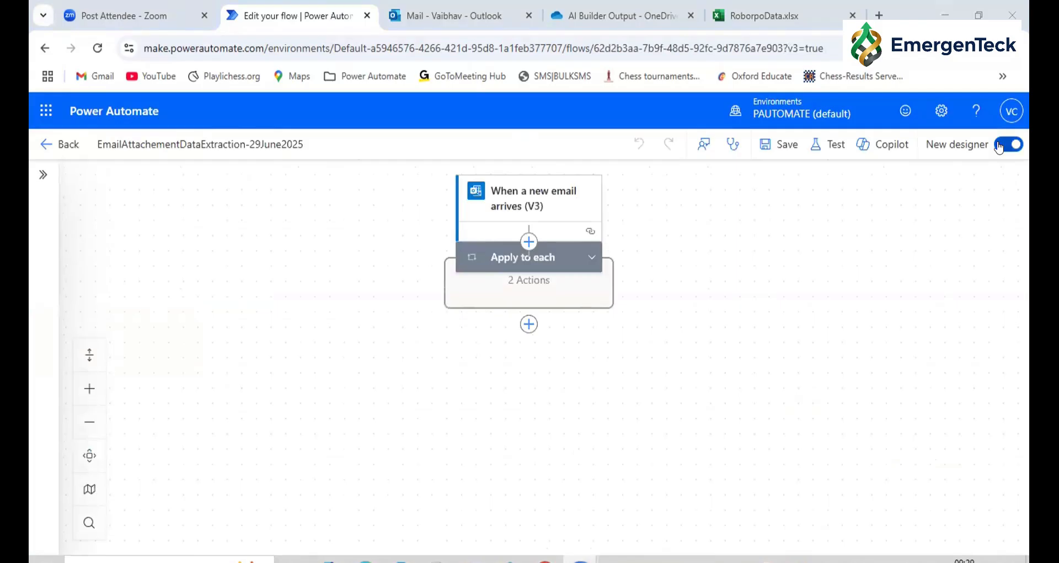
left_click(1000, 147)
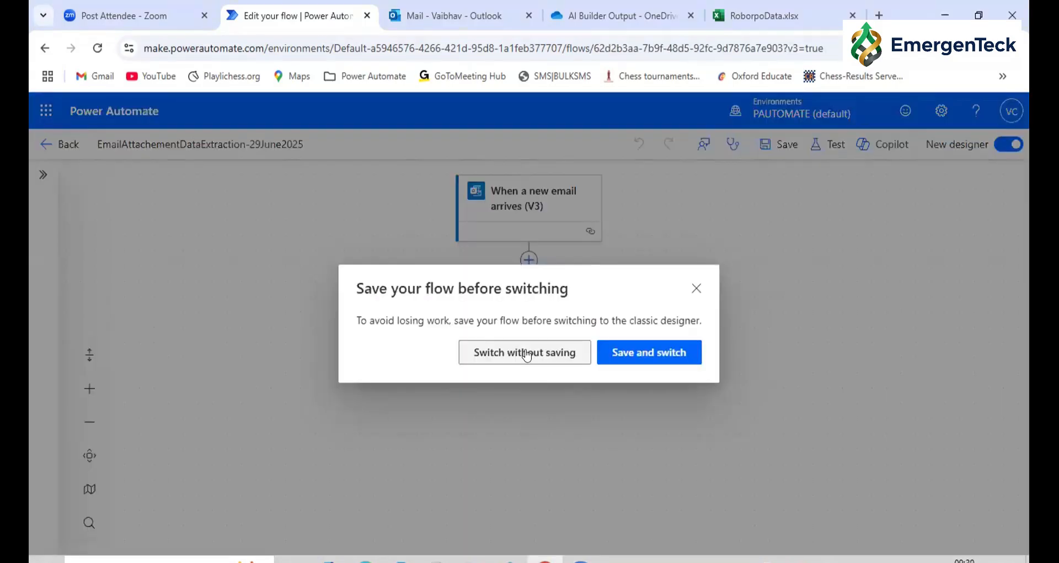
left_click(525, 353)
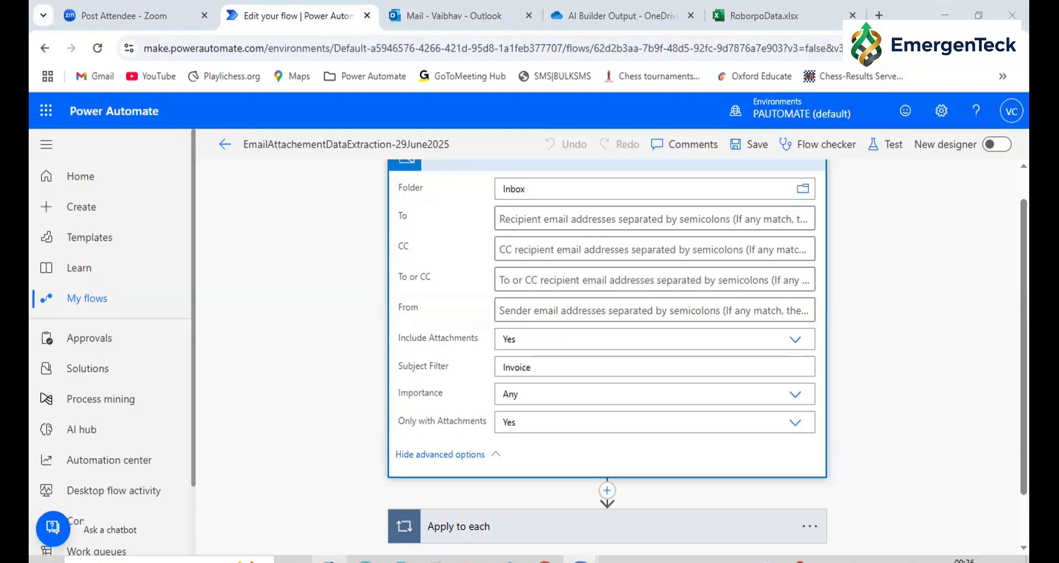
mouse_move(521, 10)
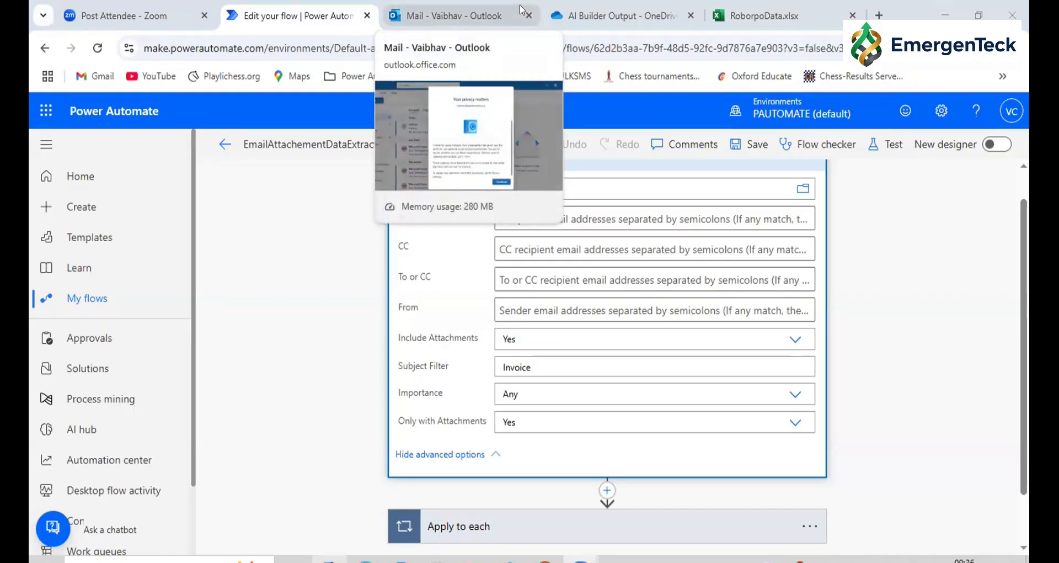
left_click(216, 145)
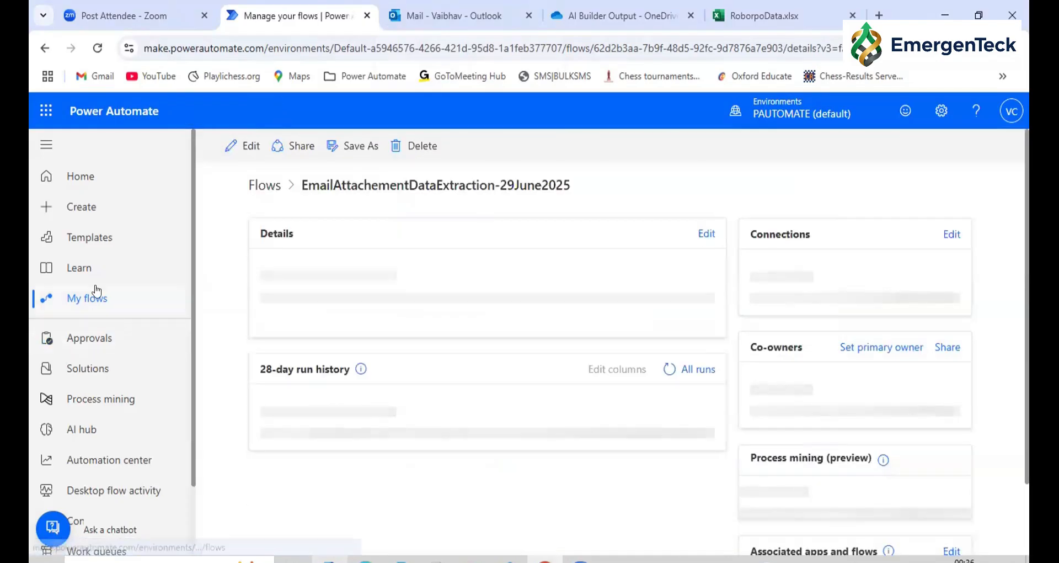
Switch to Outlook and start a new email, entering the recipient's address and the subject Invoice
left_click(467, 11)
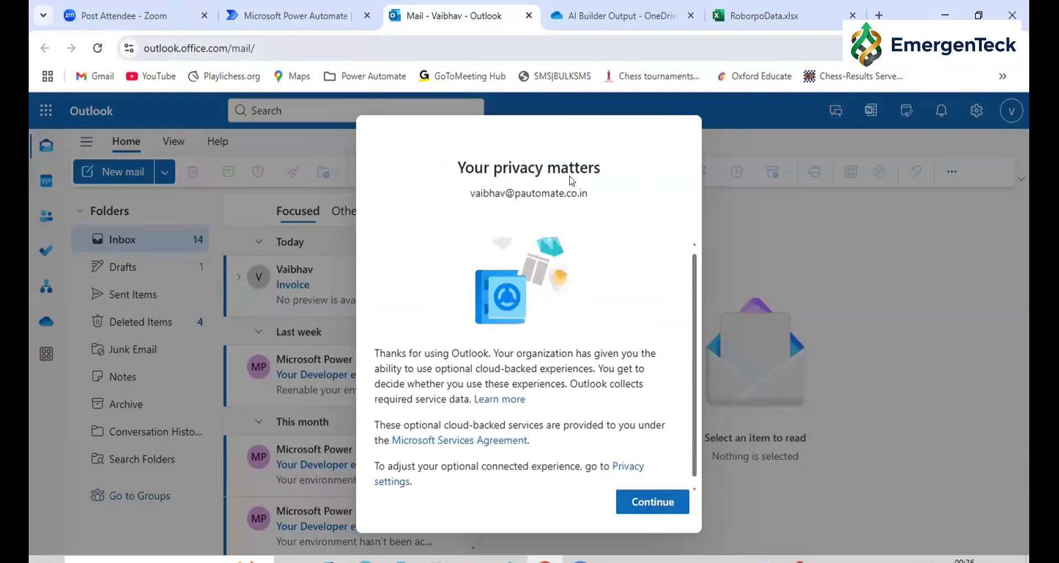
left_click(160, 176)
left_click(117, 204)
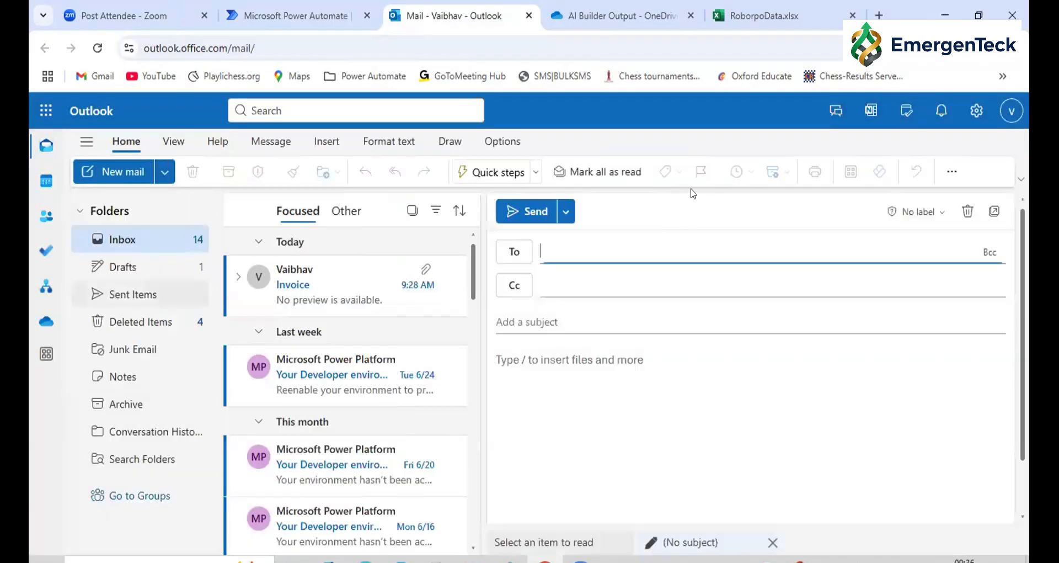
type("vibh")
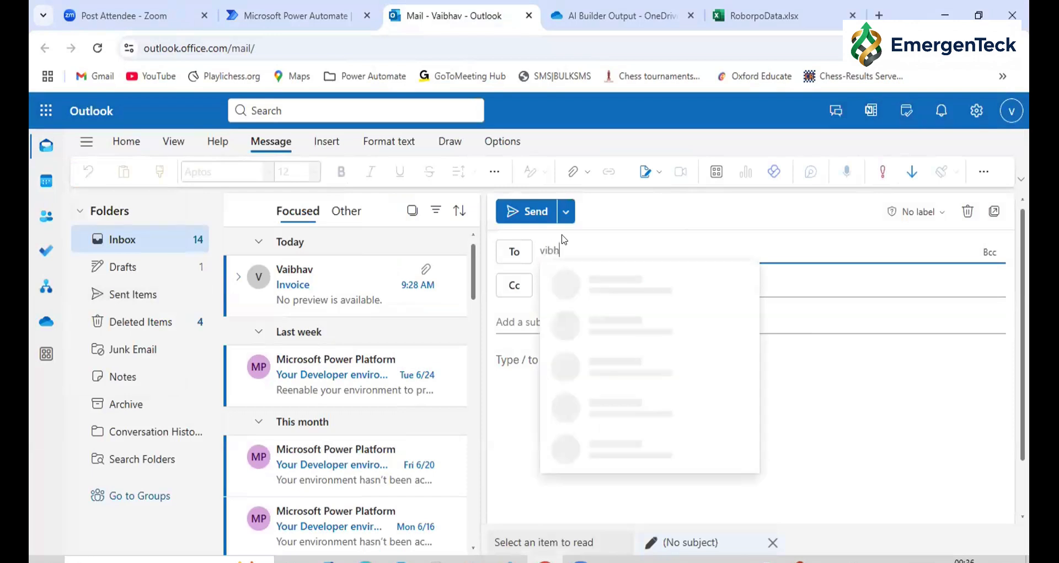
type("av")
key("Down")
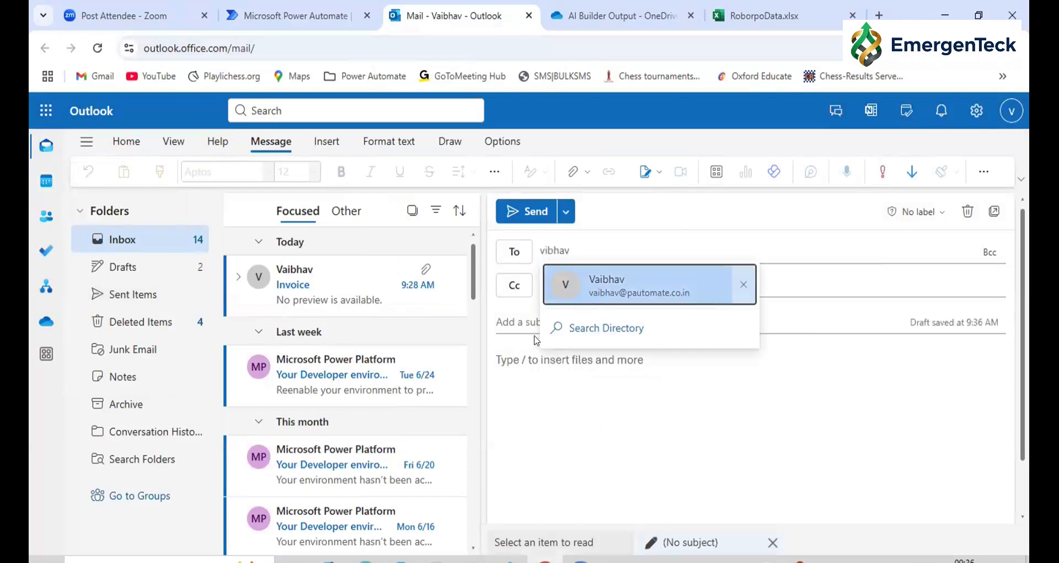
key("Return")
left_click(527, 320)
type("Invoice")
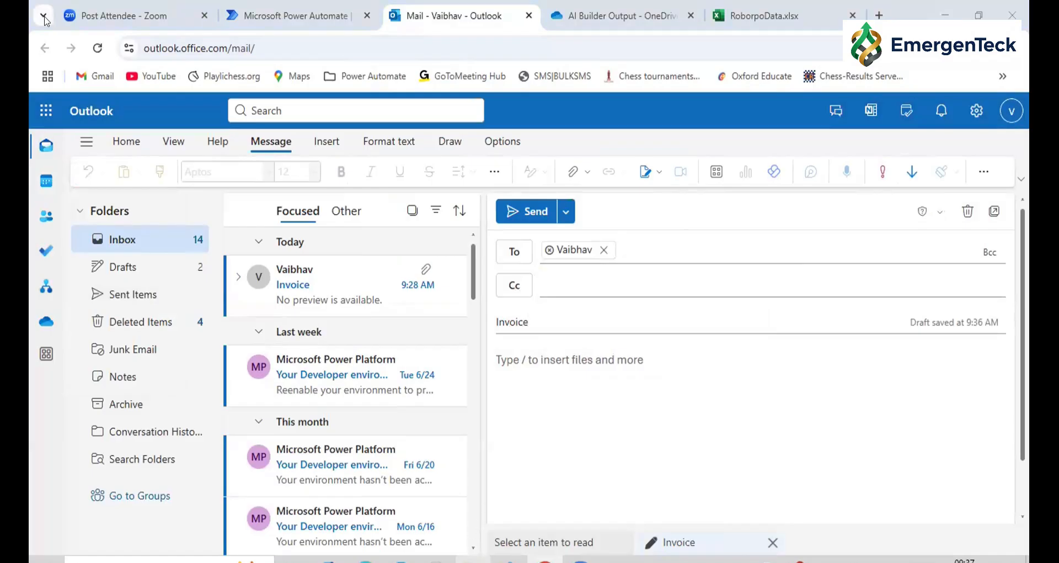
Attach Invoice 5.pdf and Invoice 8.pdf from File Explorer to the Invoice email and send it
key("alt+Tab")
left_click(443, 430)
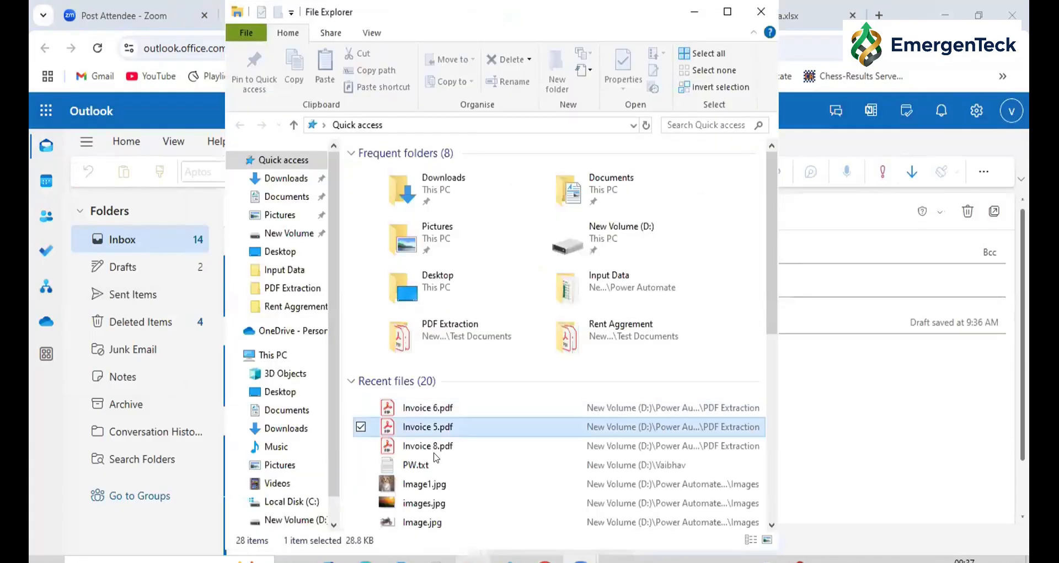
left_click(433, 445, "ctrl")
left_click_drag(828, 316, 861, 316)
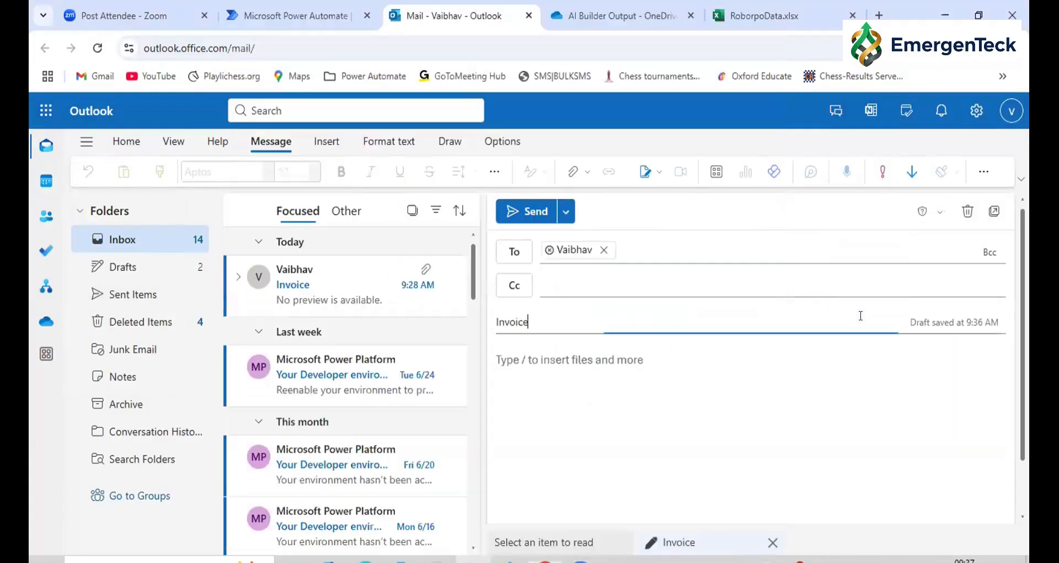
scroll(579, 367, "down", 1)
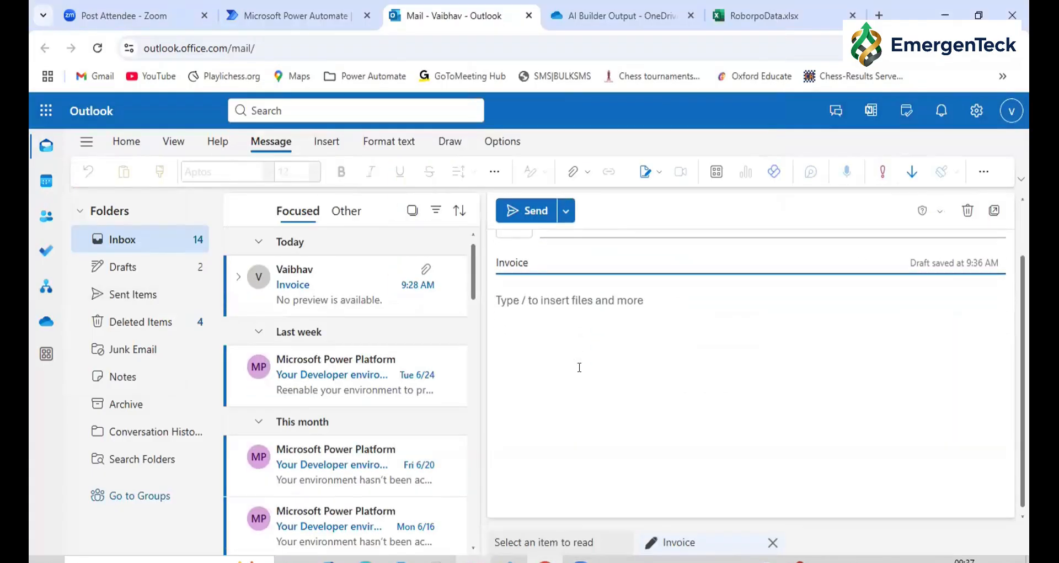
scroll(552, 431, "up", 1)
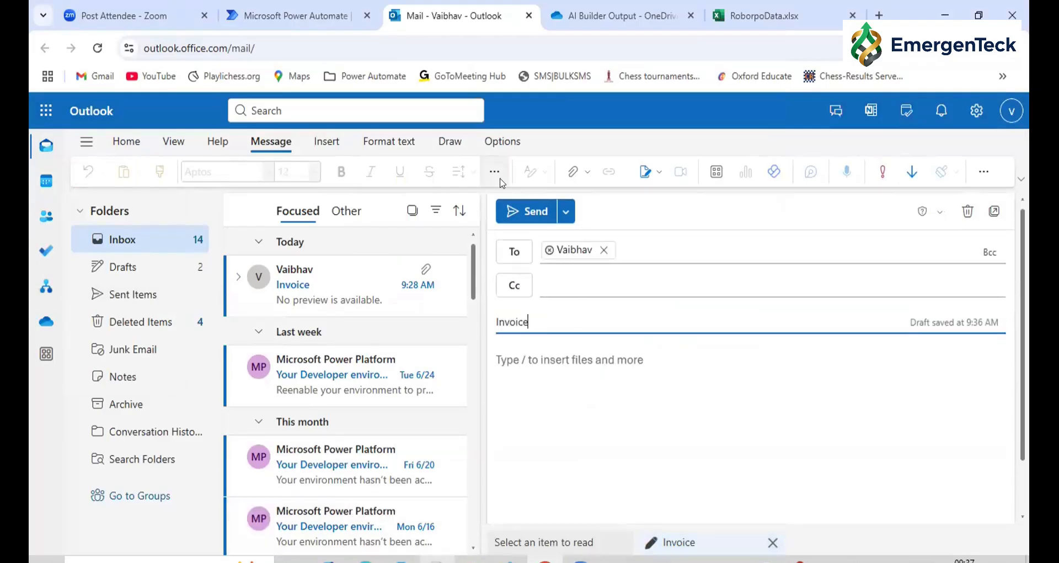
left_click(473, 559)
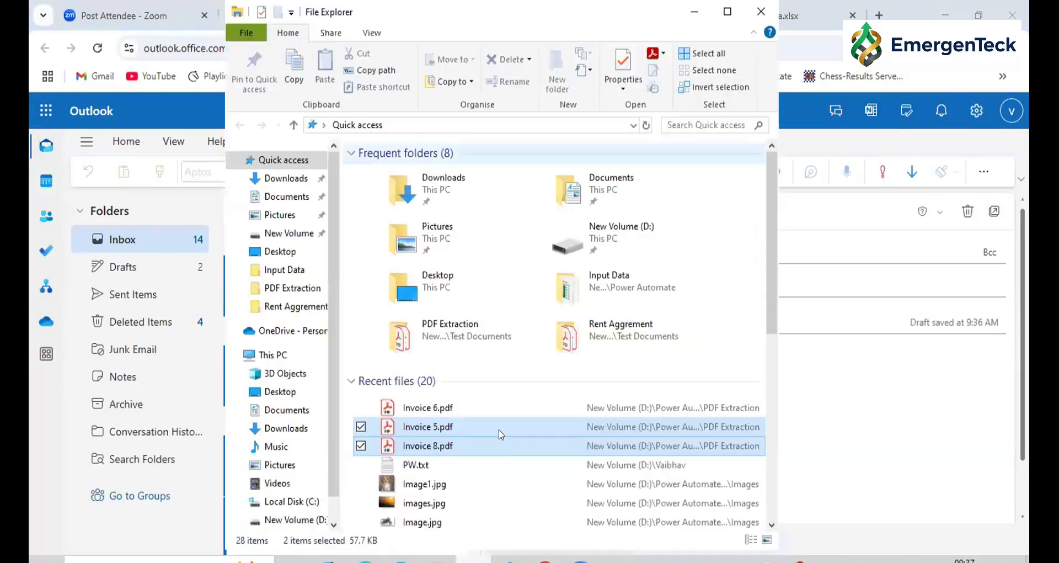
left_click_drag(428, 431, 874, 415)
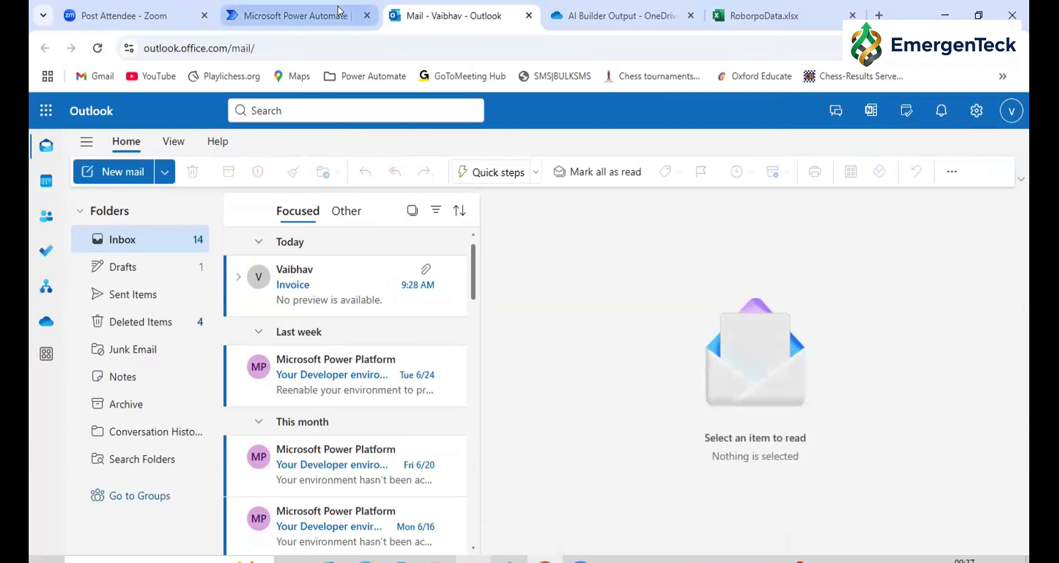
Switch to Power Automate and open the full run history of EmailAttachementDataExtraction-29June2025 from a refreshed flow list
left_click(282, 12)
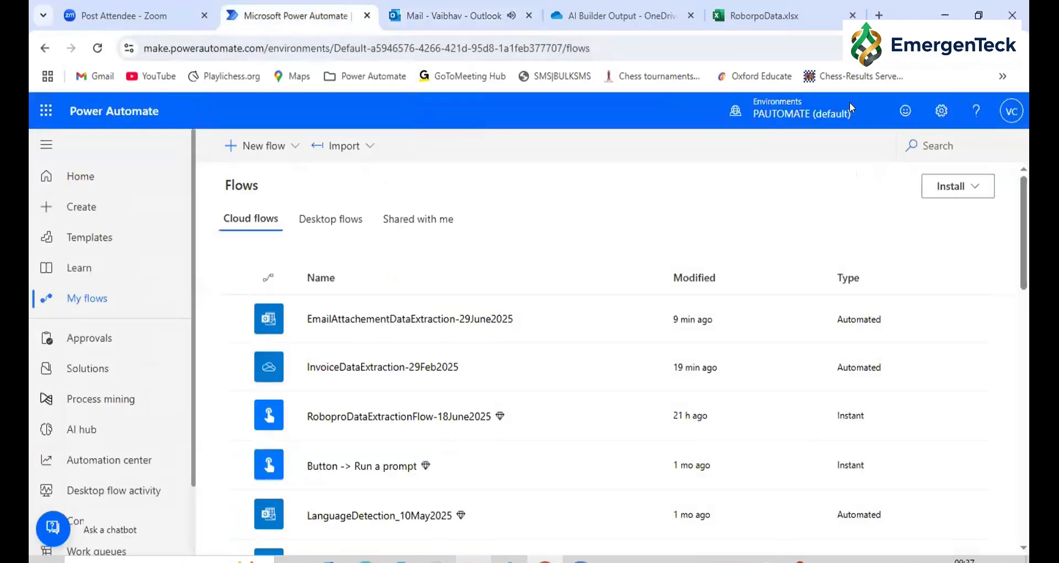
key("F5")
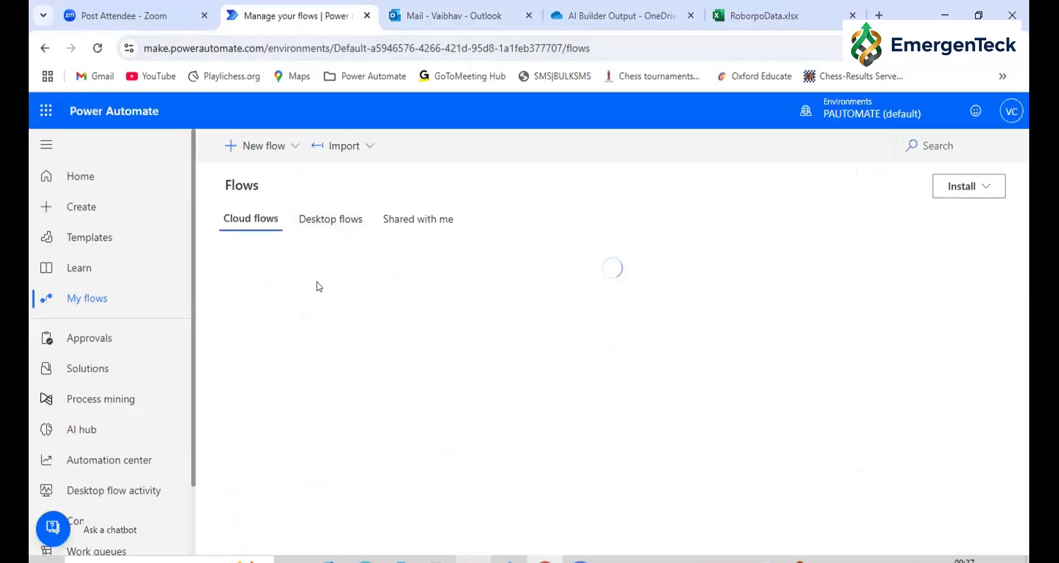
left_click(349, 318)
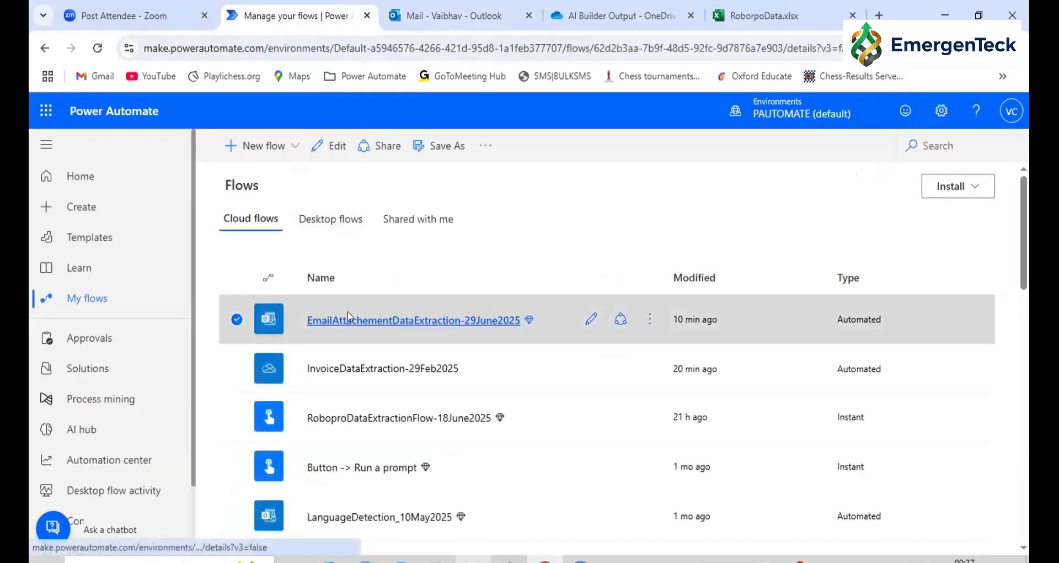
scroll(517, 298, "down", 3)
scroll(518, 299, "up", 1)
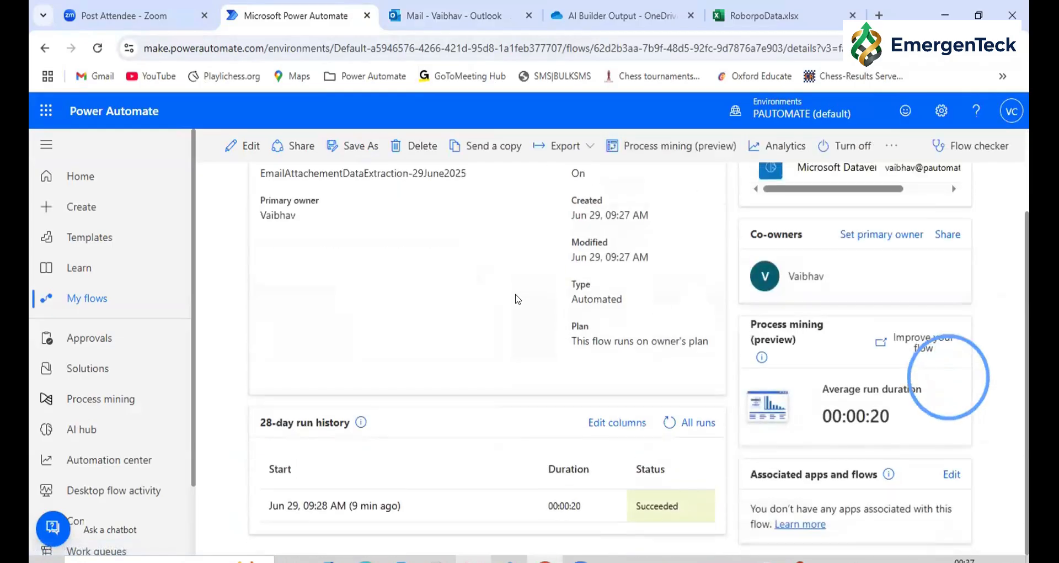
scroll(533, 403, "up", 2)
scroll(533, 403, "down", 3)
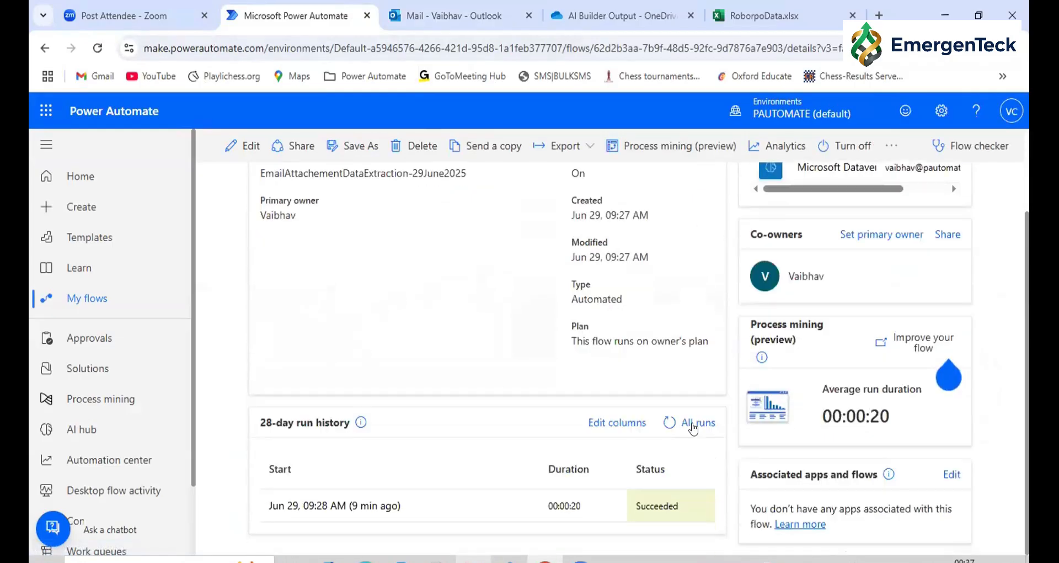
left_click(696, 420)
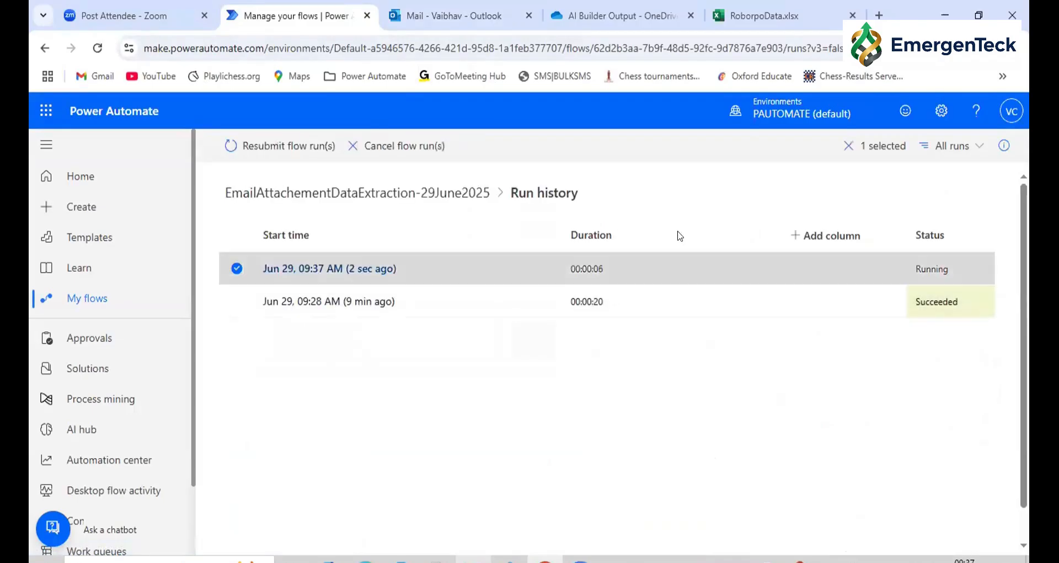
Open the AI models page in AI hub and browse the complete set of available models
left_click(60, 177)
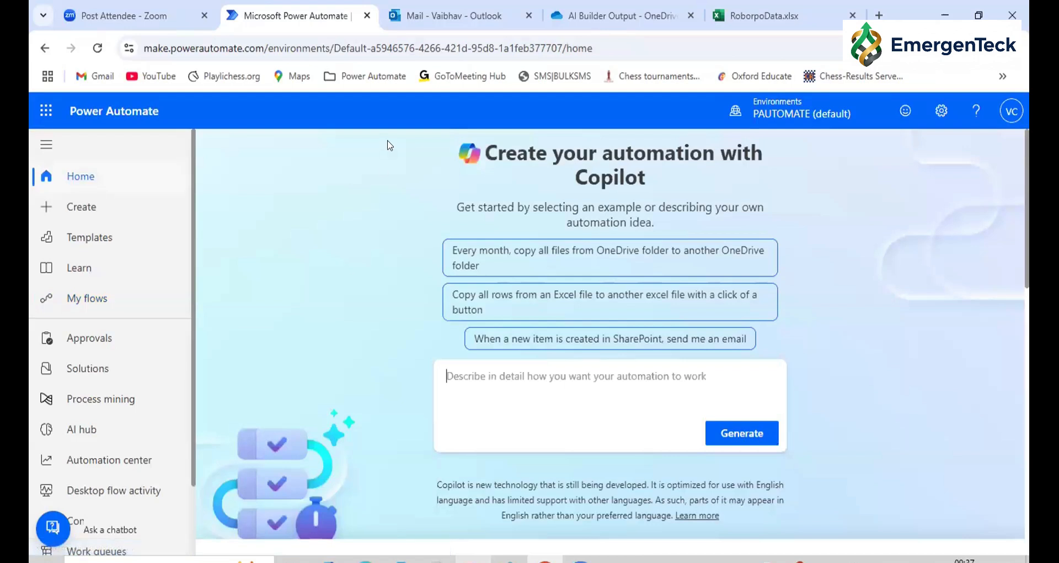
left_click(76, 300)
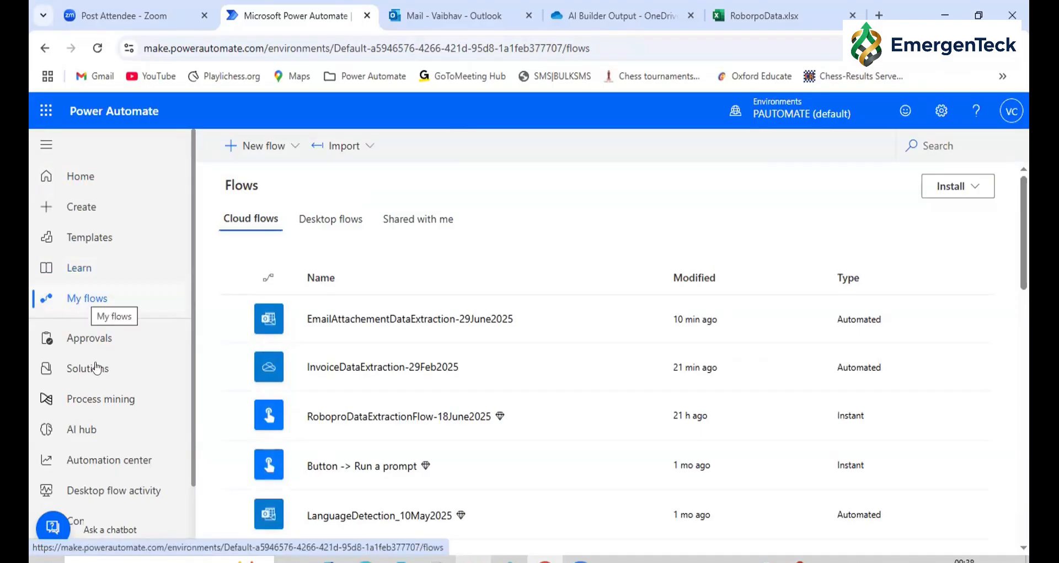
left_click(83, 429)
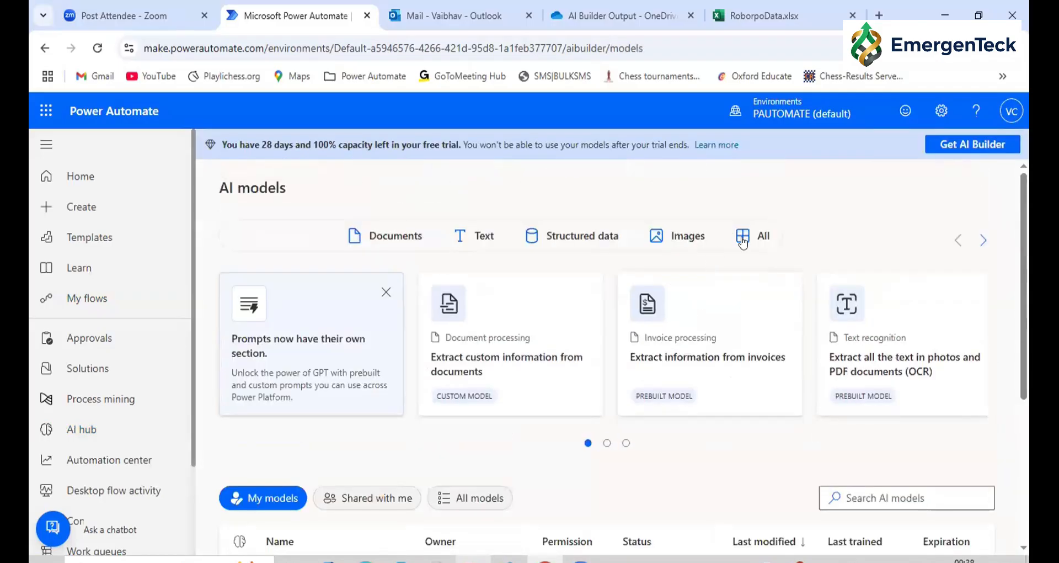
left_click(744, 237)
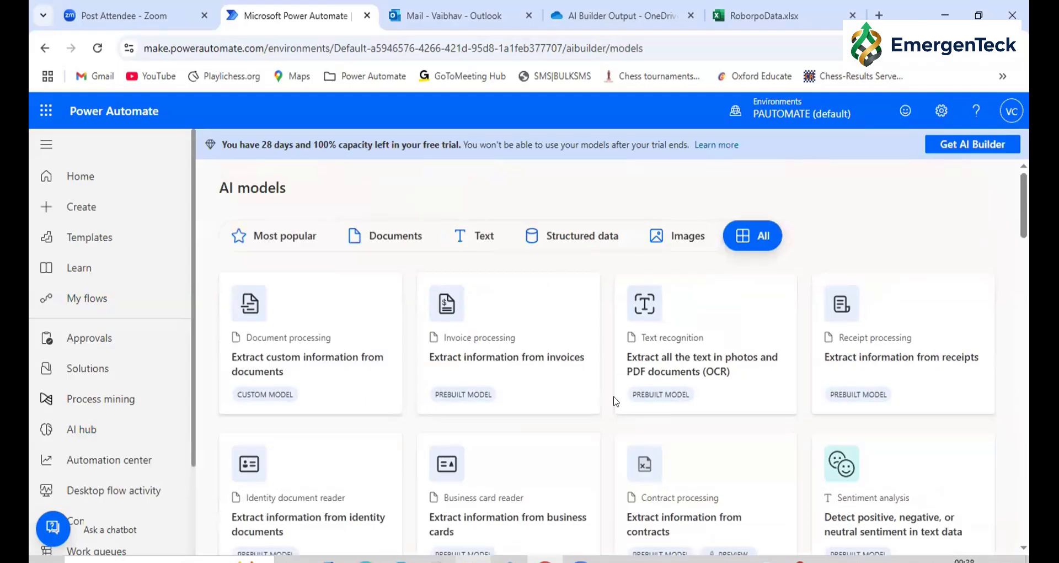
scroll(496, 452, "down", 2)
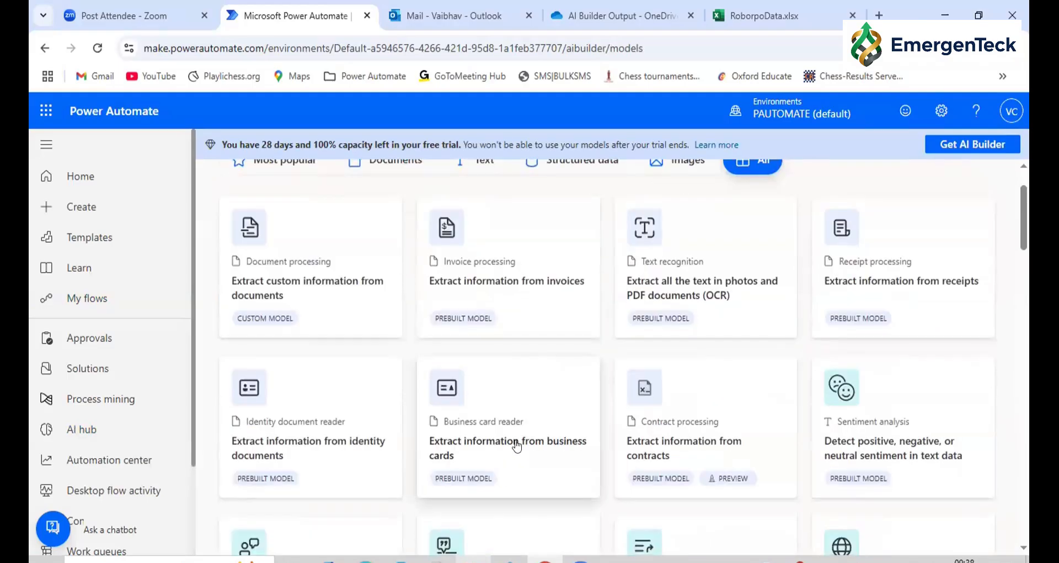
Open the Extract information from business cards model and examine its sample cards and extracted fields
left_click(462, 428)
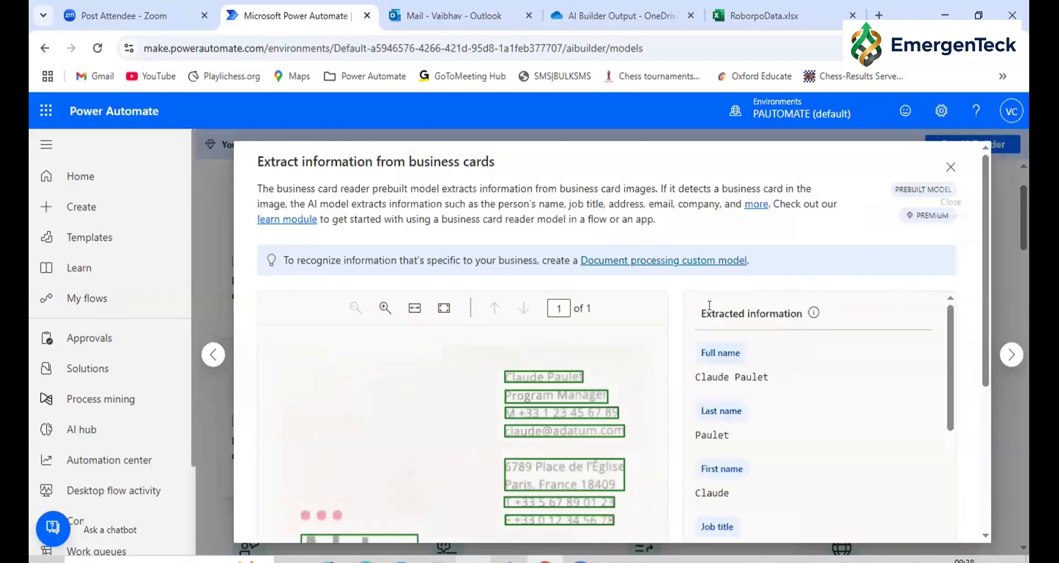
scroll(375, 363, "down", 4)
scroll(375, 362, "up", 5)
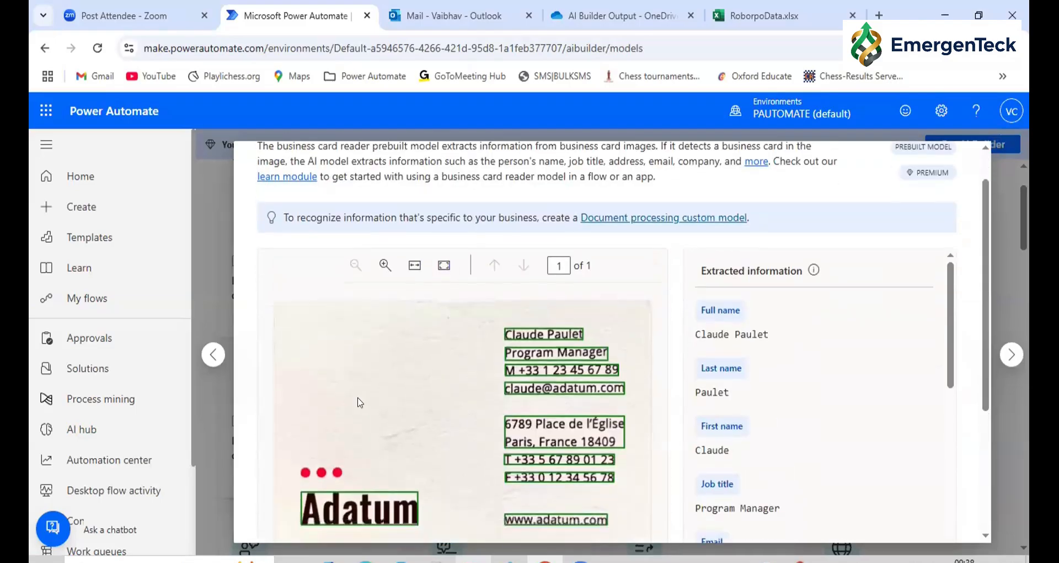
scroll(497, 311, "down", 3)
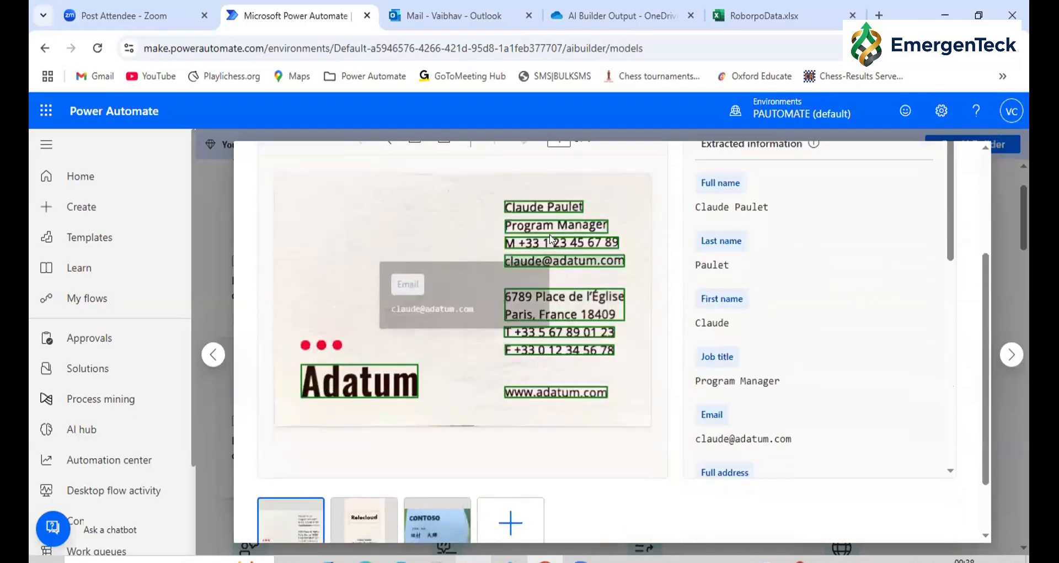
left_click(364, 519)
left_click(303, 532)
Upload business-card.jpg from the Business Cards folder in Test Documents to test the business card model
left_click(485, 523)
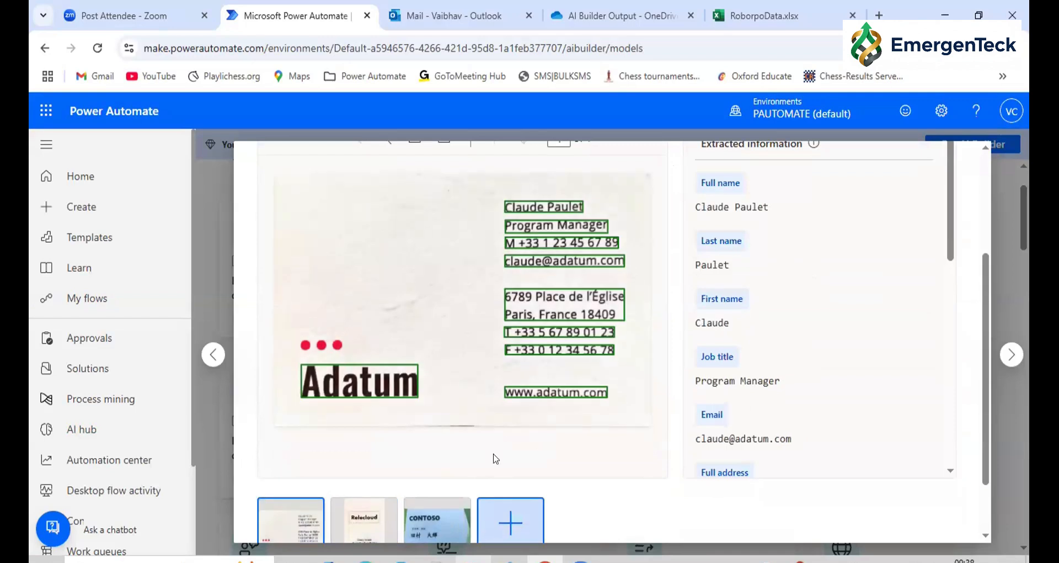
left_click(469, 213)
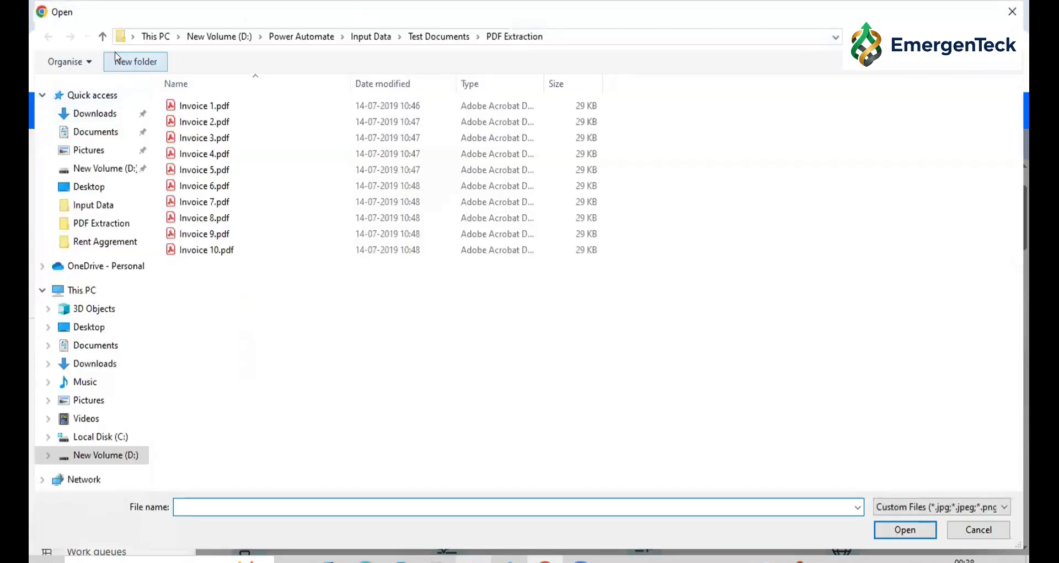
left_click(104, 38)
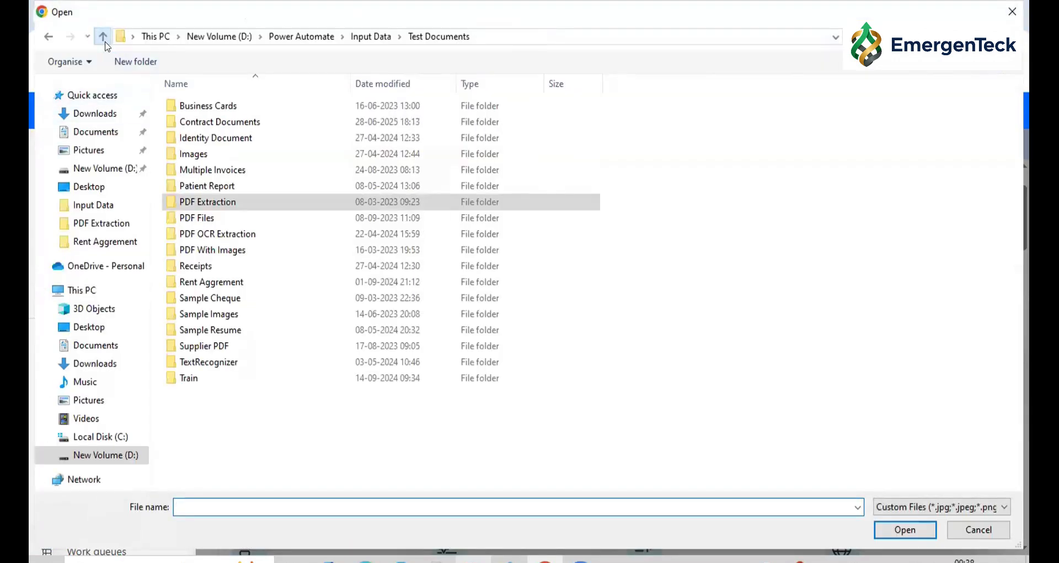
double_click(200, 109)
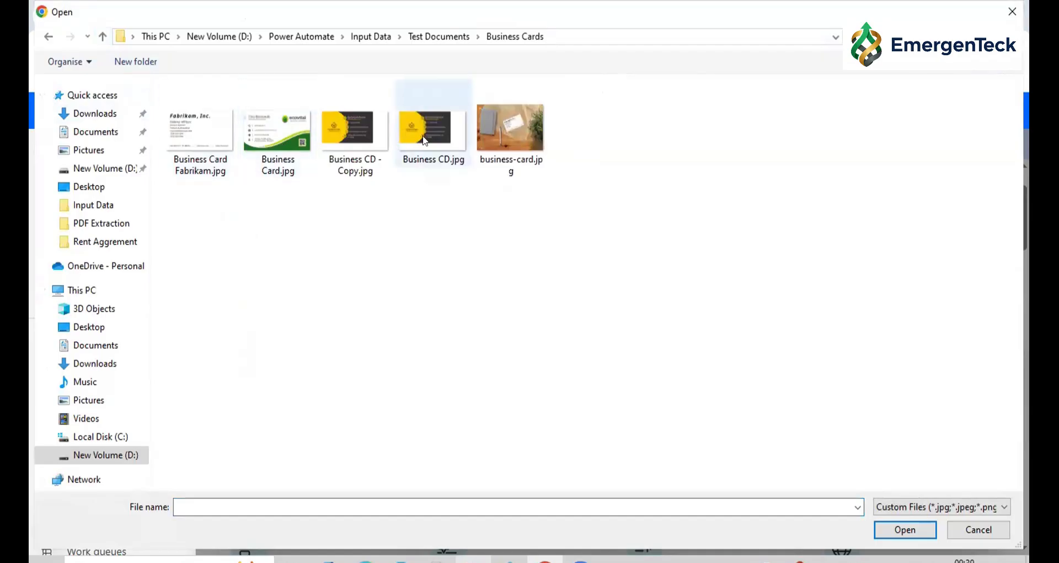
left_click(513, 133)
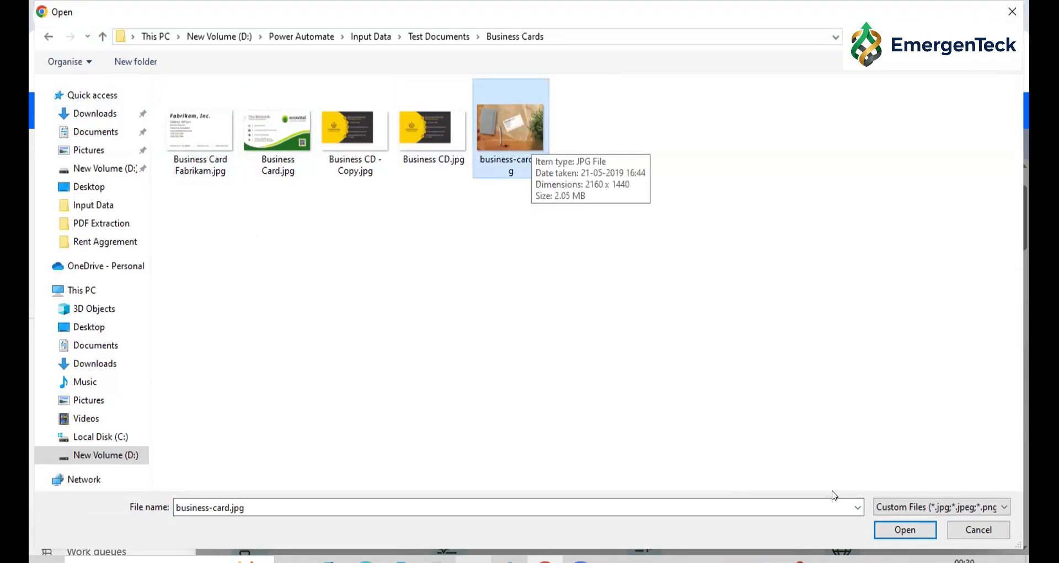
left_click(905, 530)
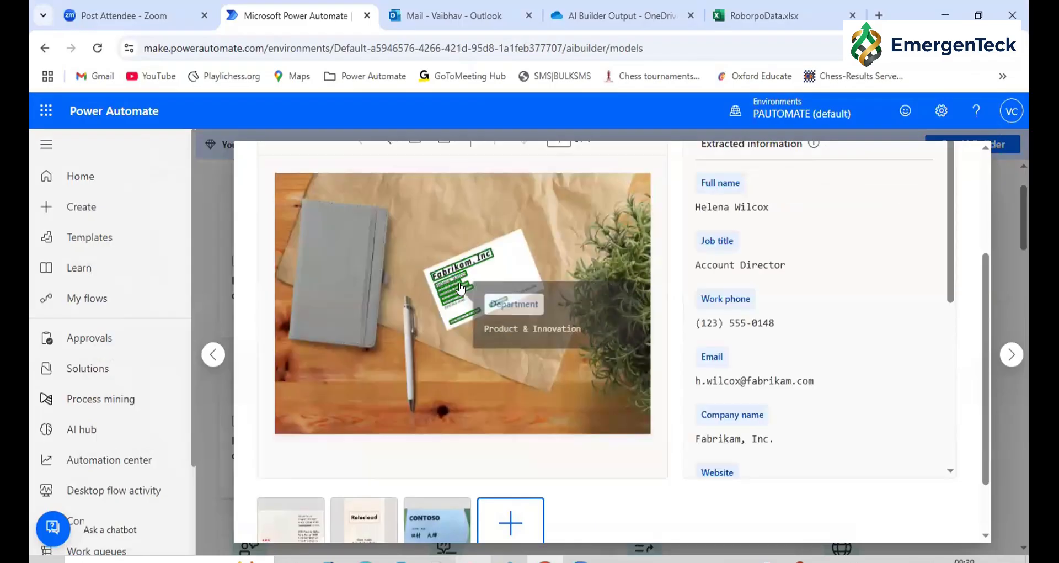
Review the fields extracted from business-card.jpg and the matching highlighted areas on the card image
scroll(757, 310, "down", 5)
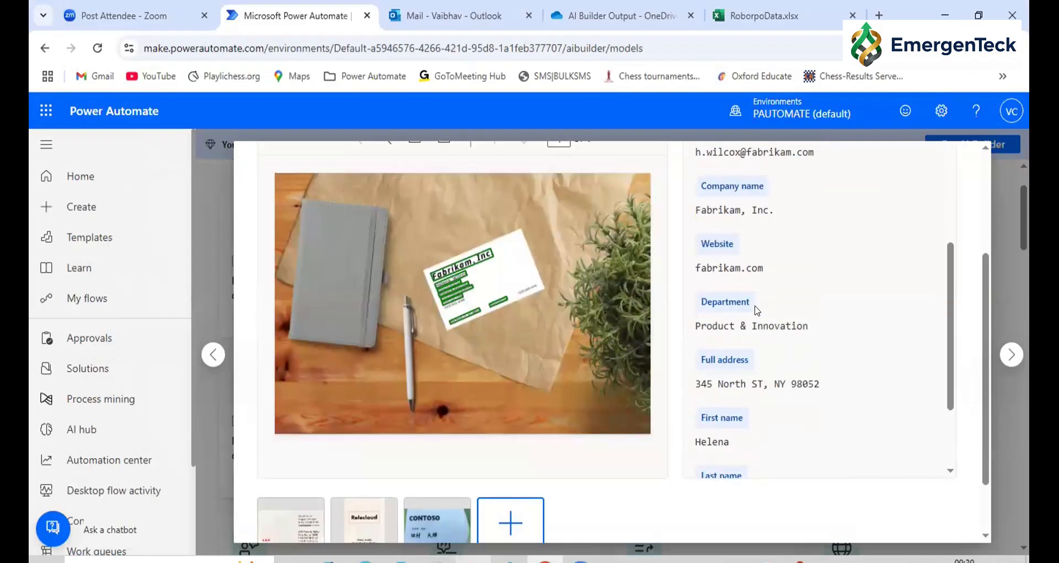
scroll(757, 310, "up", 5)
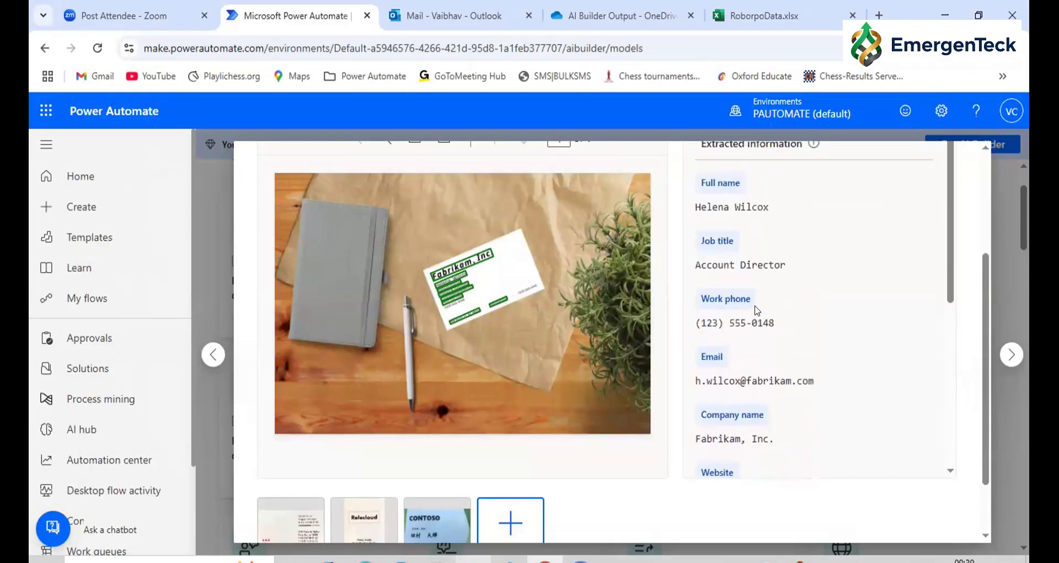
mouse_move(450, 288)
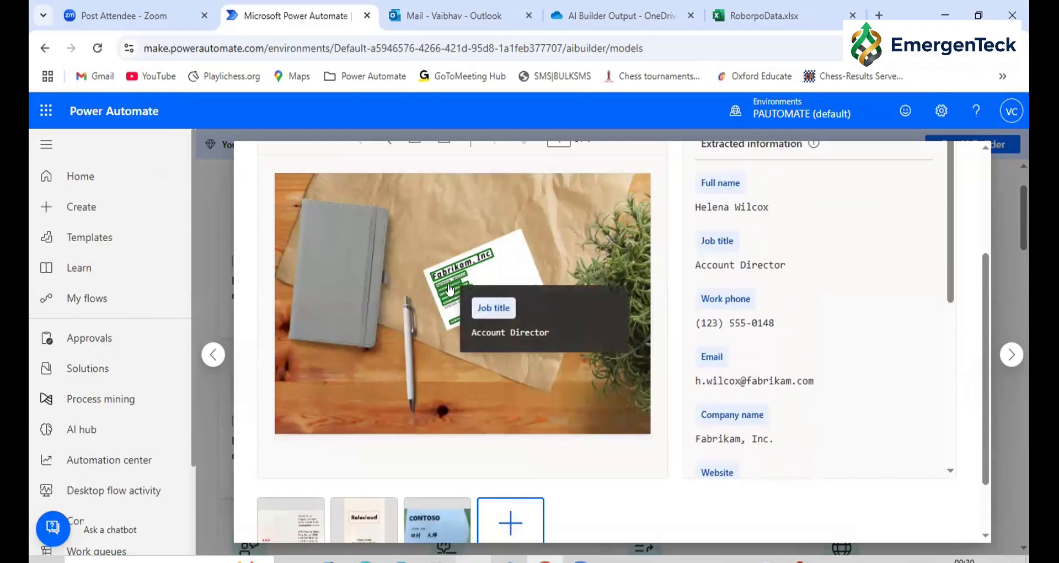
Switch to File Explorer and open the Business Cards folder inside Input Data > Test Documents
left_click(477, 559)
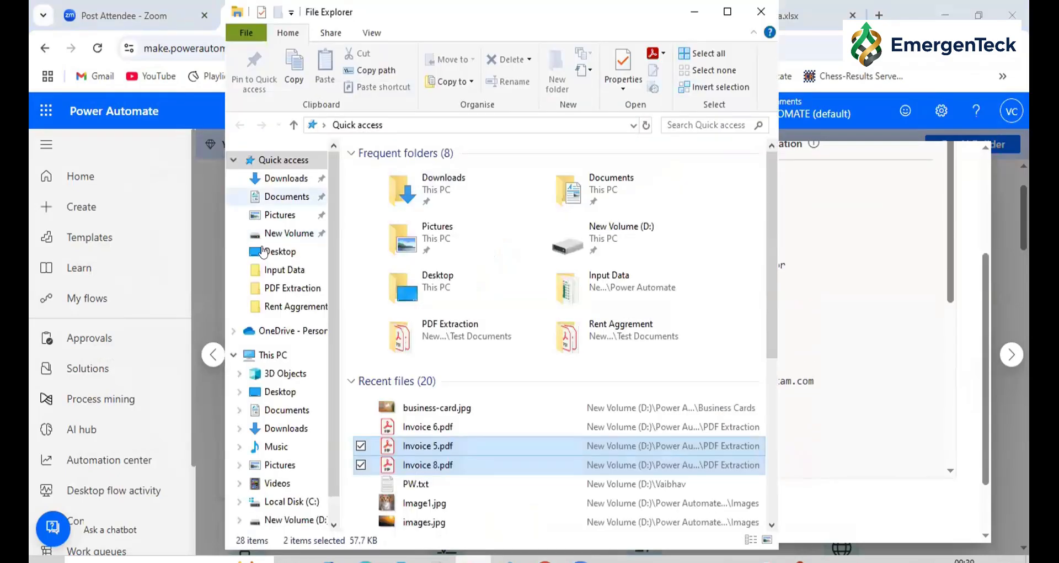
left_click(406, 236)
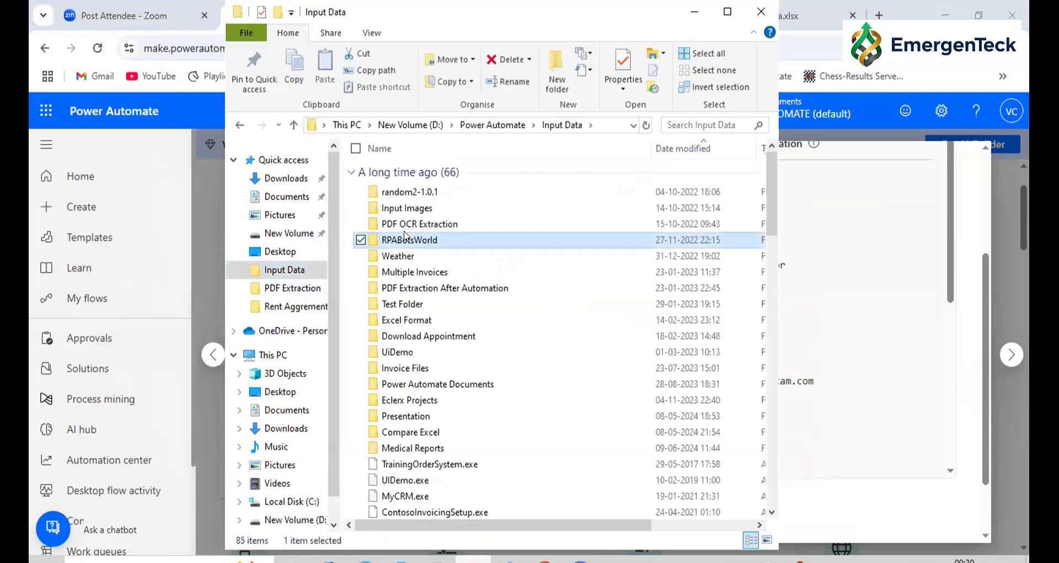
key("t")
key("t")
key("t")
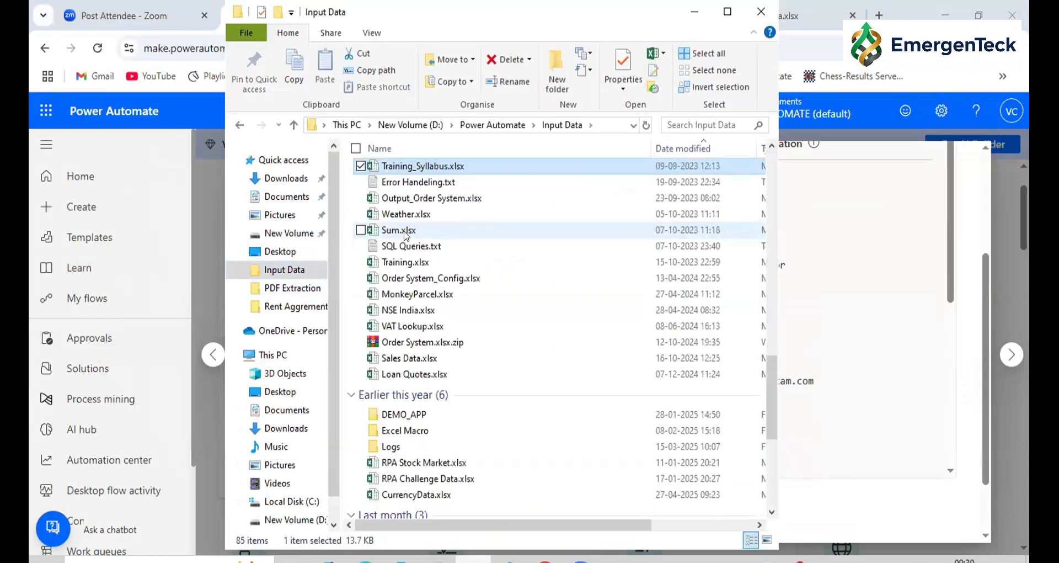
key("t")
key("e")
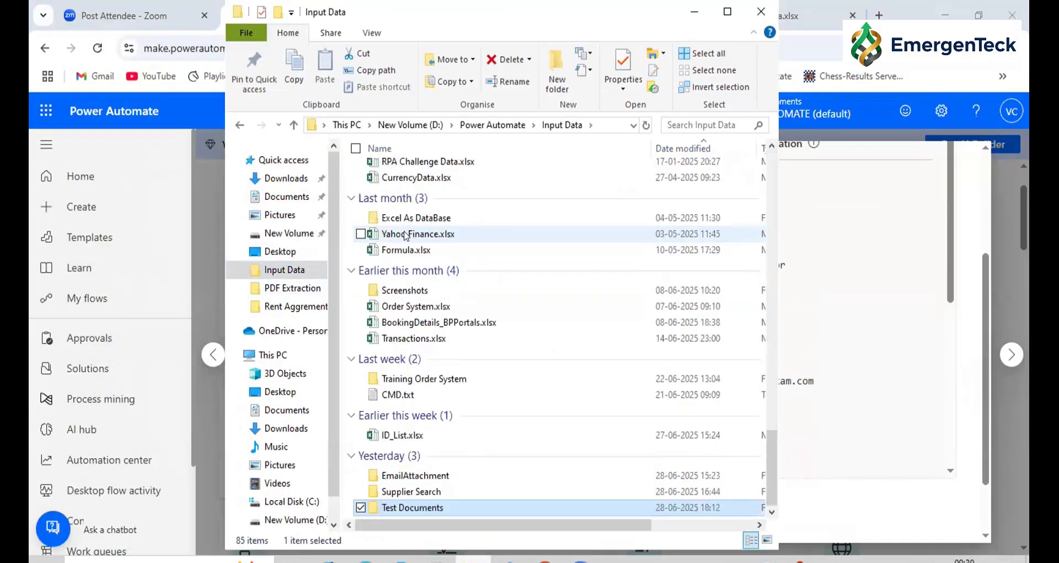
key("Return")
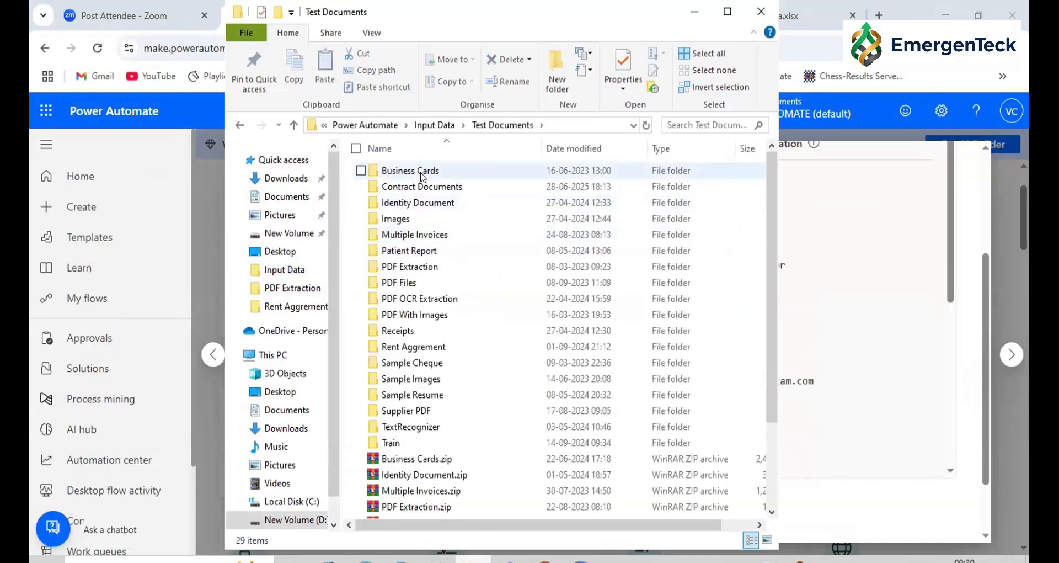
left_click(422, 174)
double_click(423, 174)
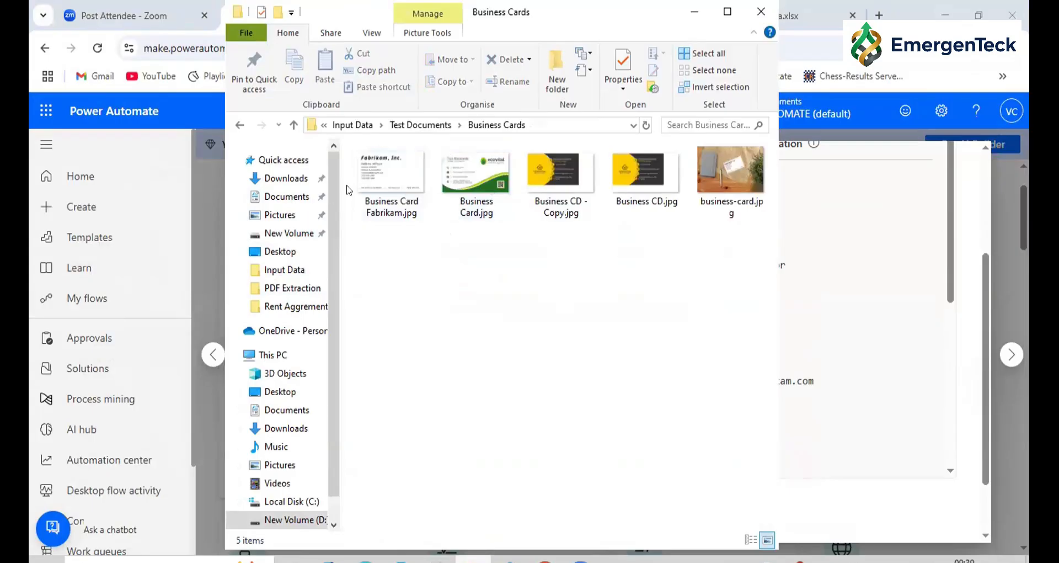
View Business Card Fabrikam.jpg at full size to read the card's details, and return to the extraction results in Power Automate
left_click(363, 188)
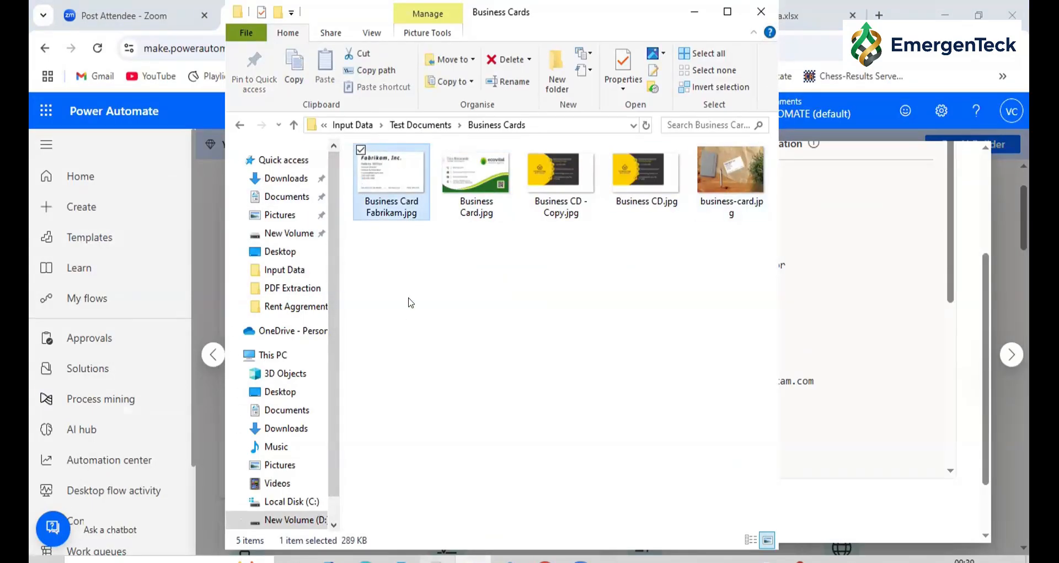
double_click(358, 182)
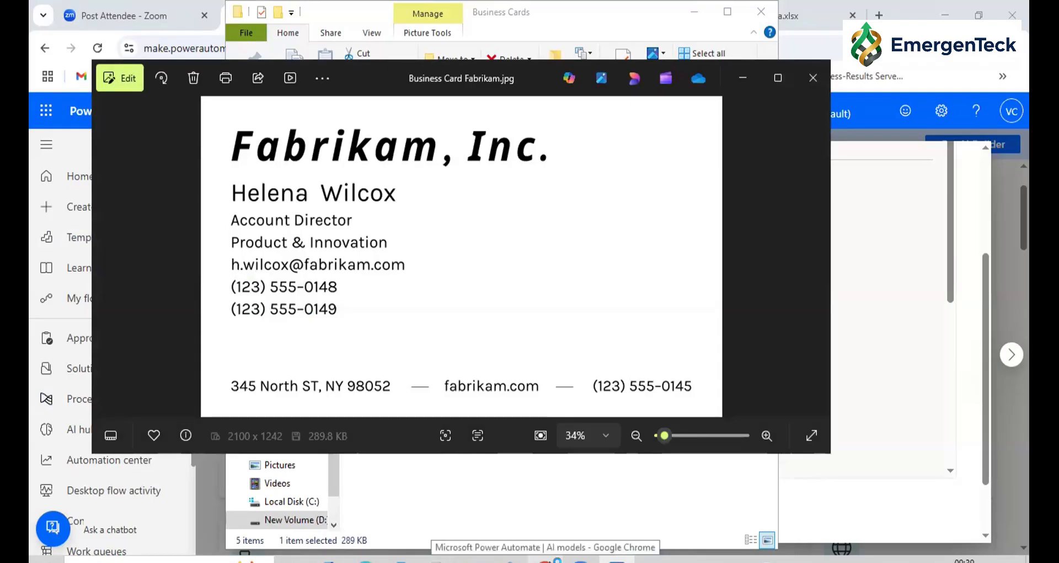
left_click(545, 559)
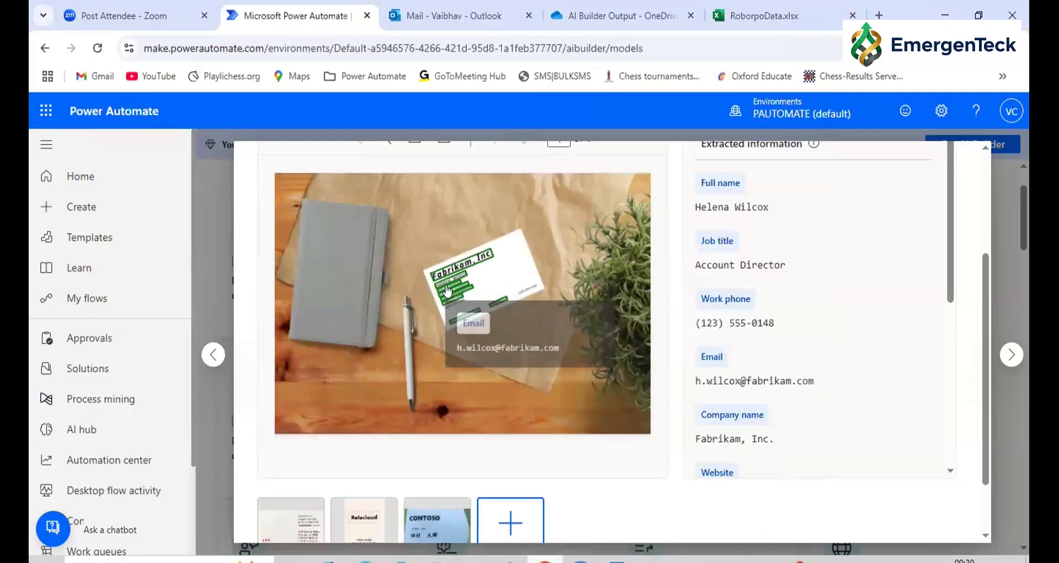
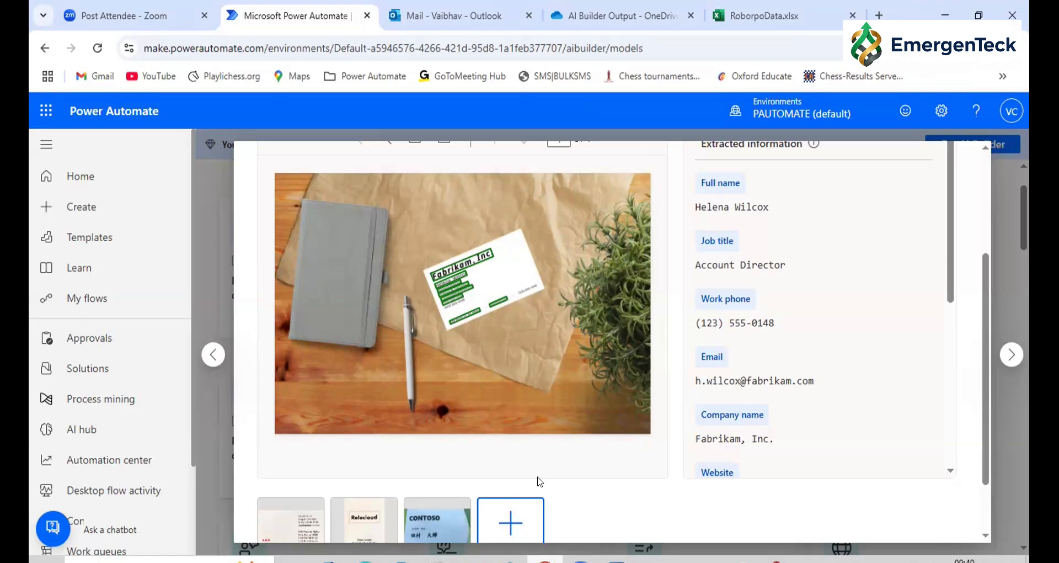
Close the RoborpoData.xlsx workbook and open make.powerautomate.com in a new browser tab
scroll(540, 482, "up", 2)
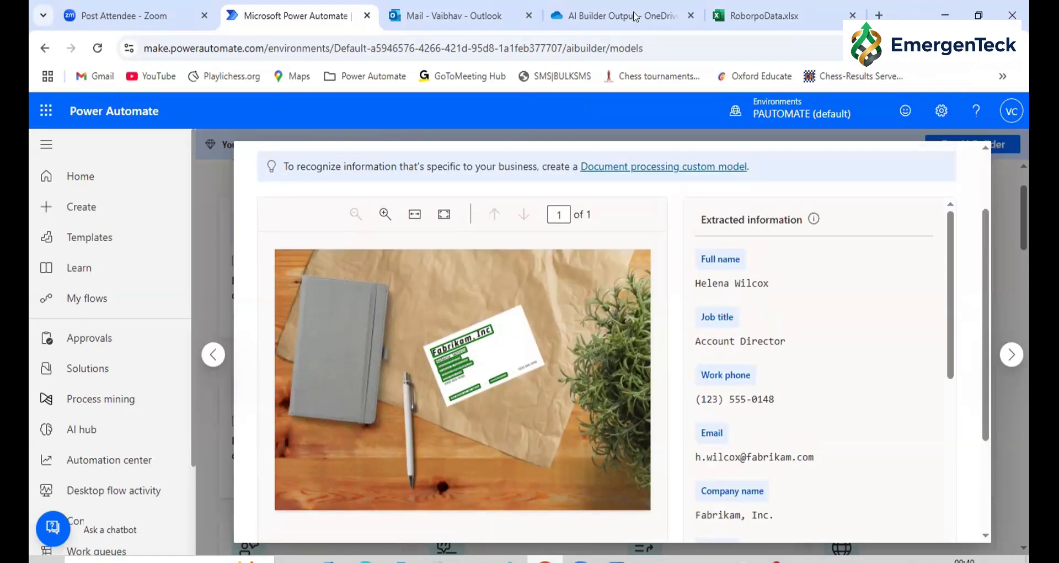
scroll(664, 312, "down", 4)
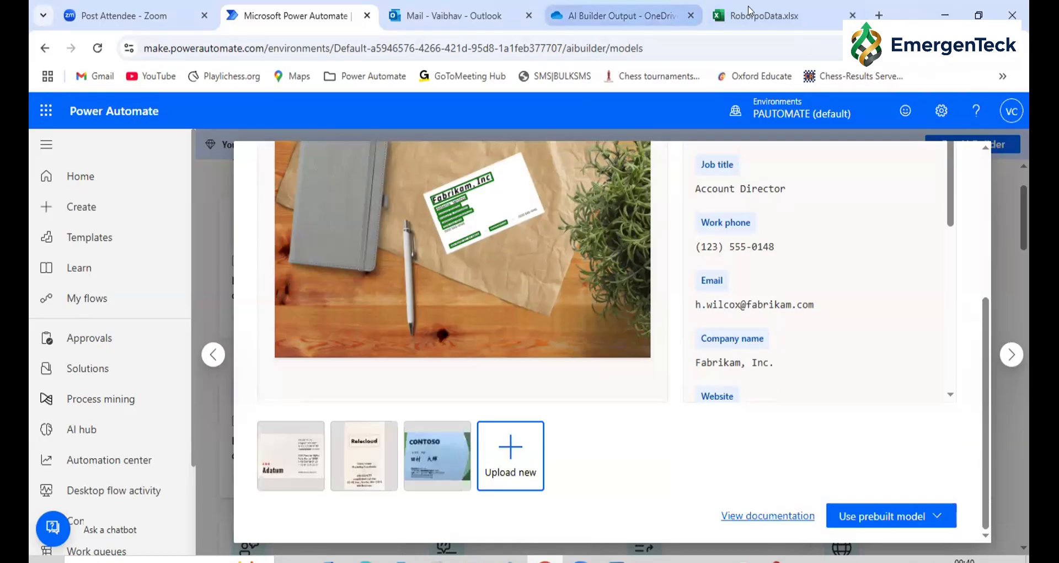
left_click(853, 15)
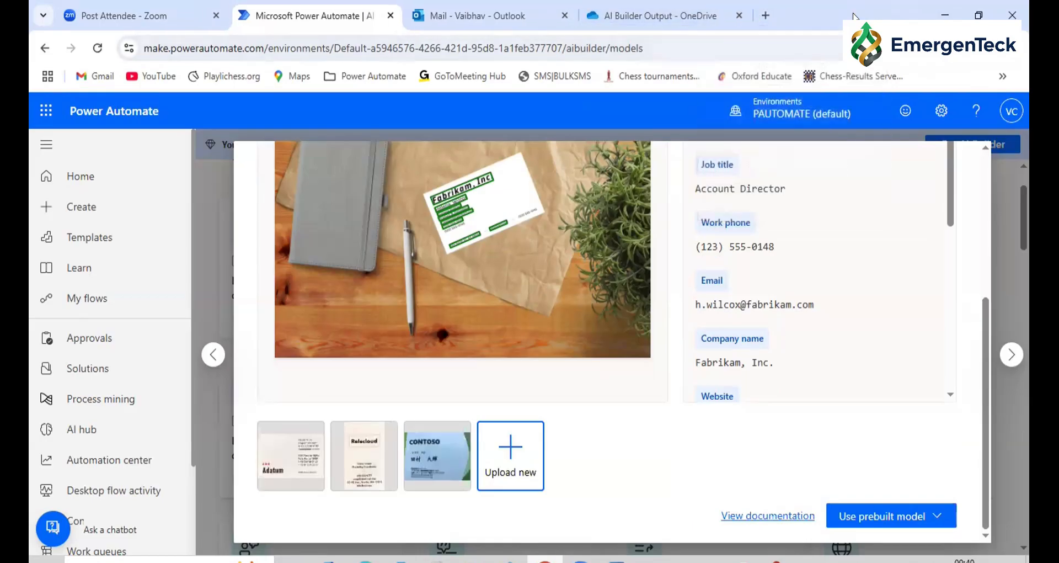
left_click(767, 15)
type("mak")
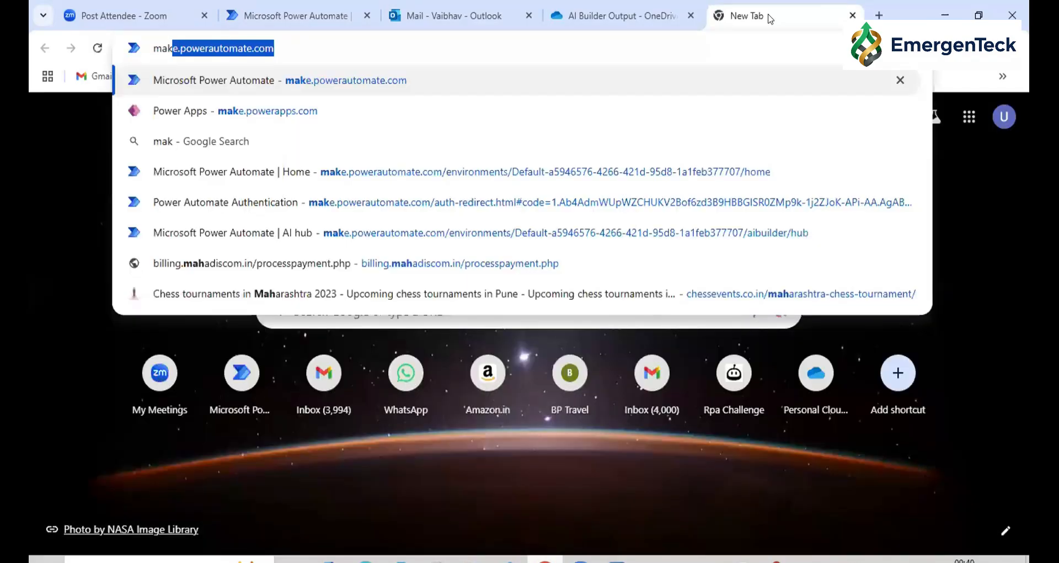
key("Return")
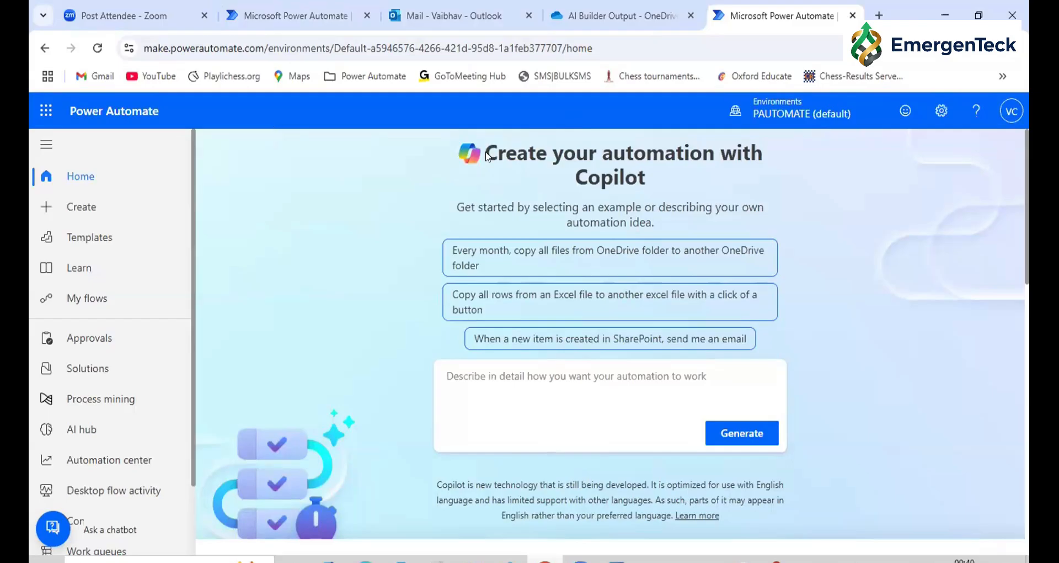
Switch to OneDrive and create a new Excel workbook in the AI Builder Output folder under My files
key("ctrl+shift+Tab")
left_click(271, 214)
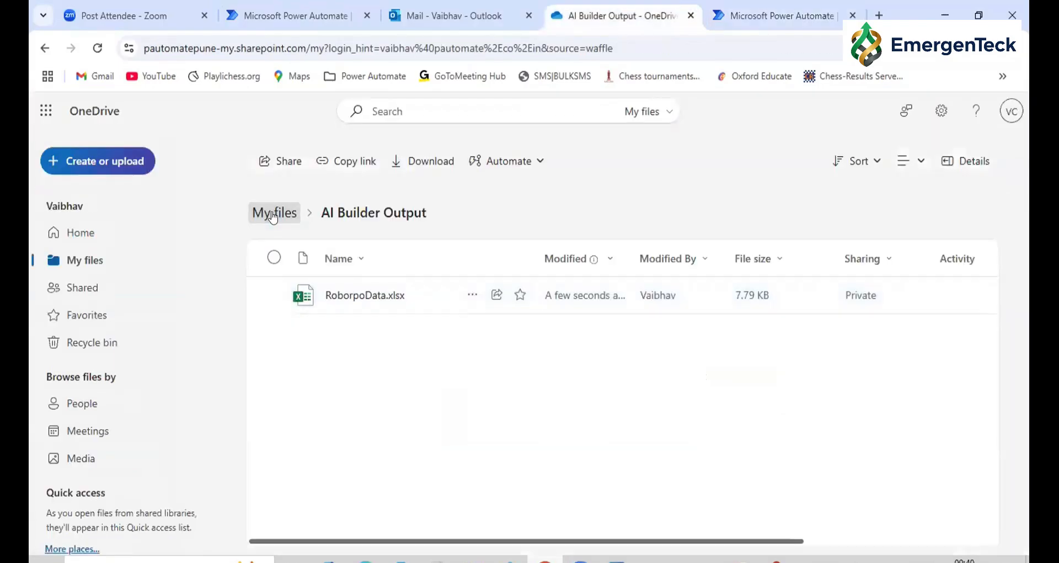
left_click(363, 283)
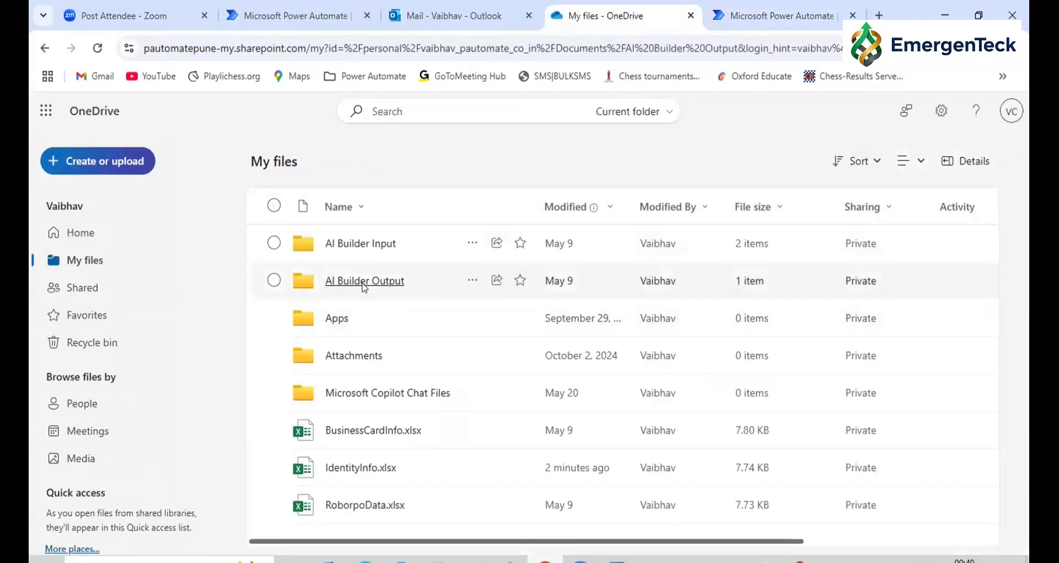
left_click(109, 161)
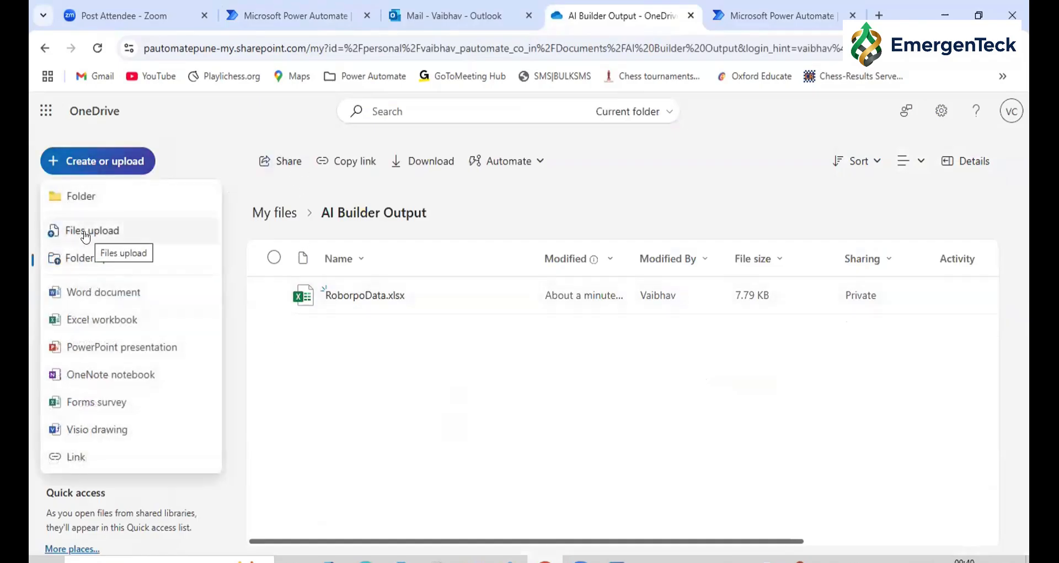
left_click(97, 318)
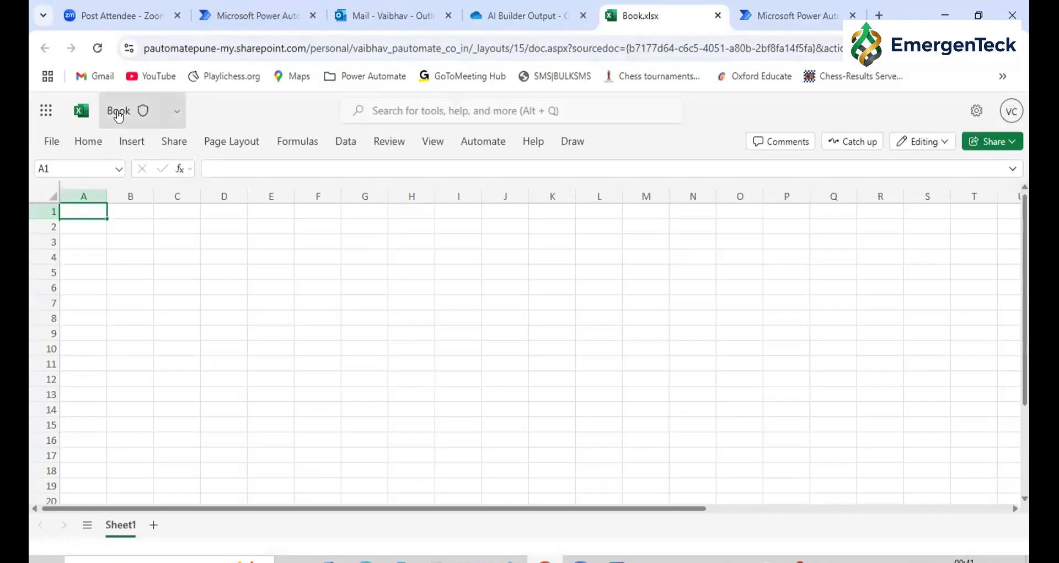
Rename the new workbook as BusinessCardInfo
left_click(119, 112)
type("Busi")
left_click(139, 214)
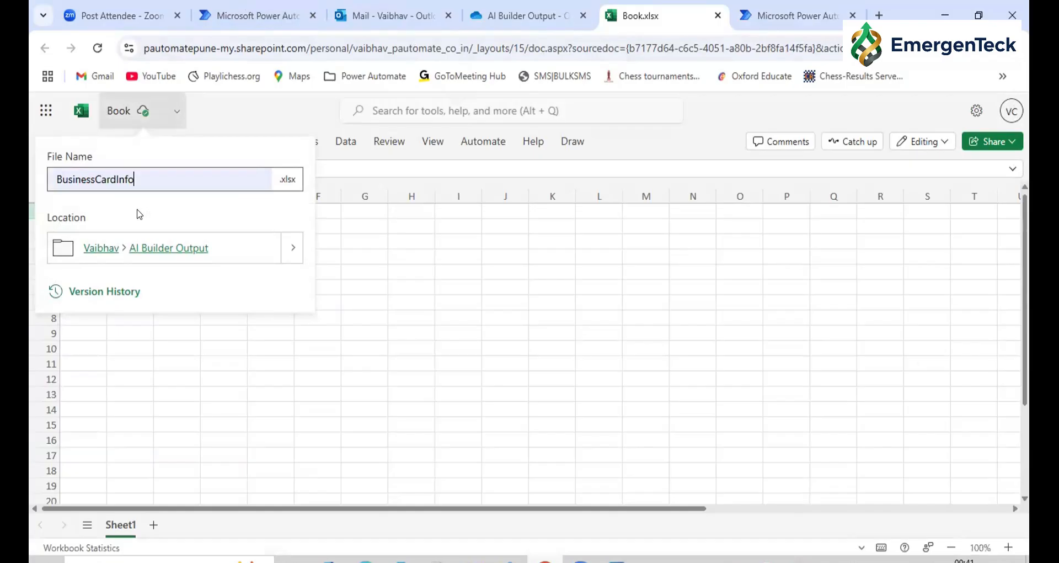
key("Return")
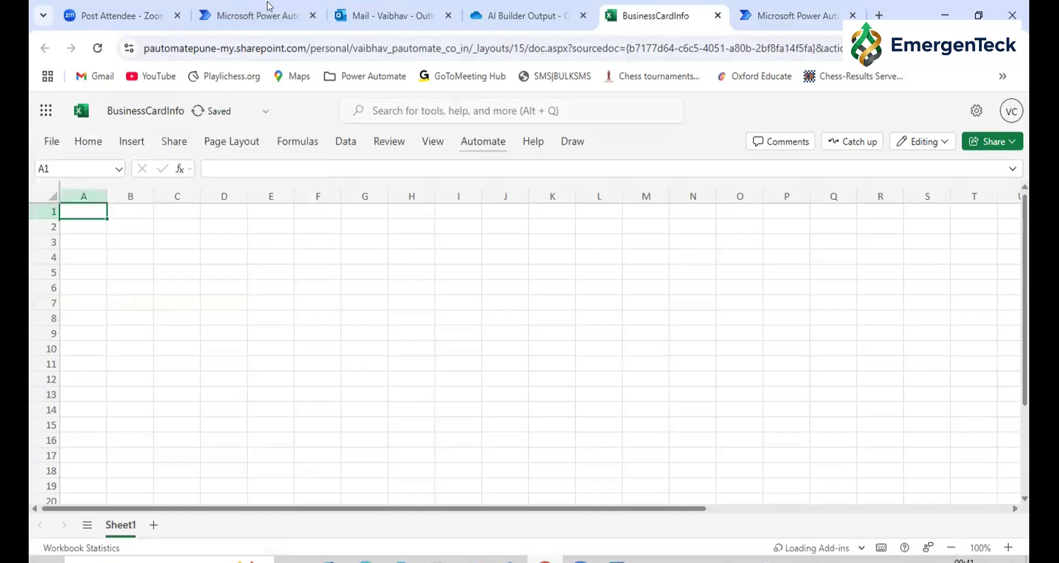
Check which fields the business card model extracts in Power Automate, and return to the BusinessCardInfo workbook
left_click(260, 16)
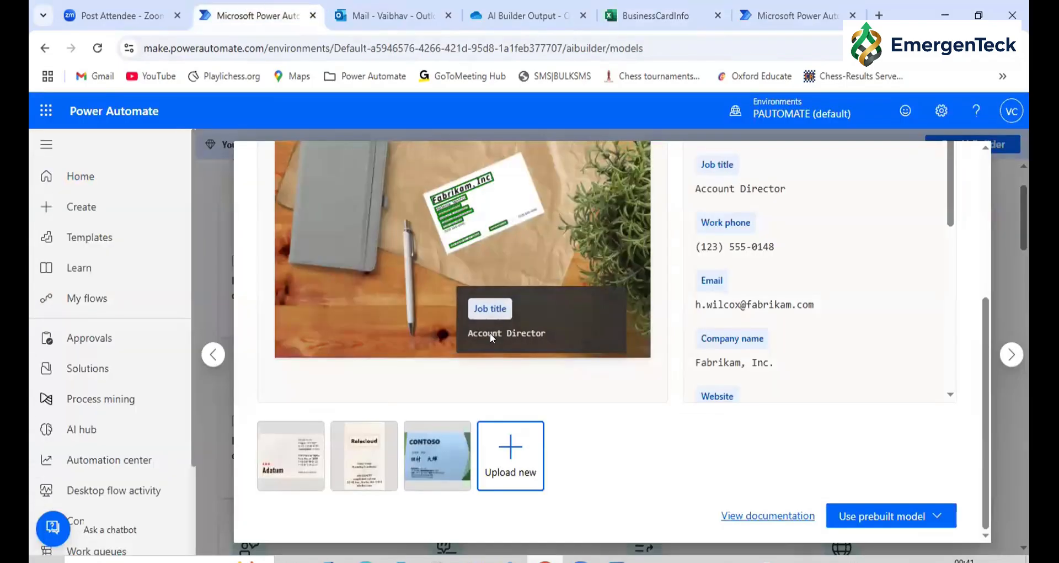
scroll(490, 333, "up", 5)
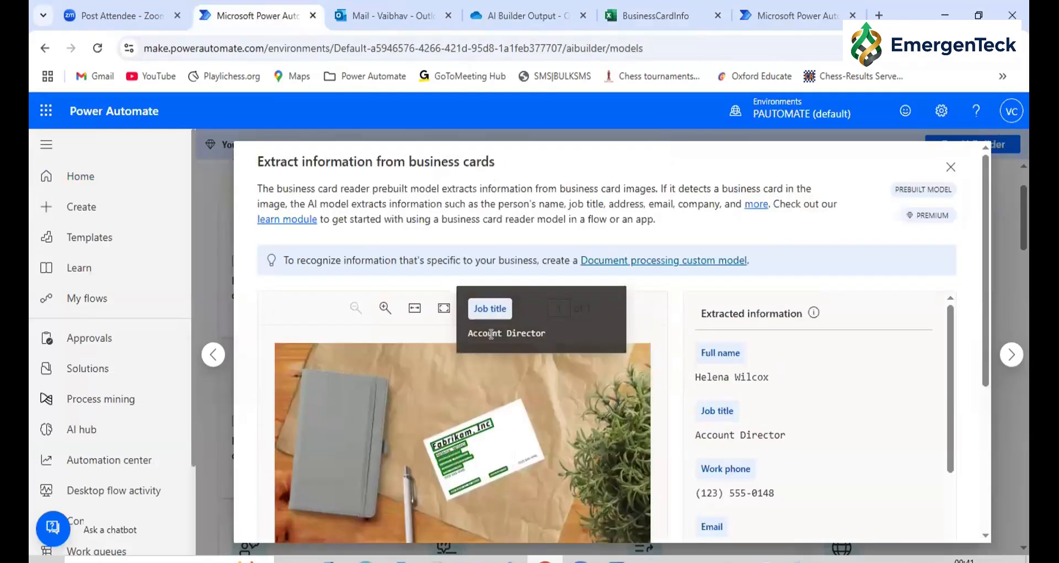
scroll(816, 414, "down", 3)
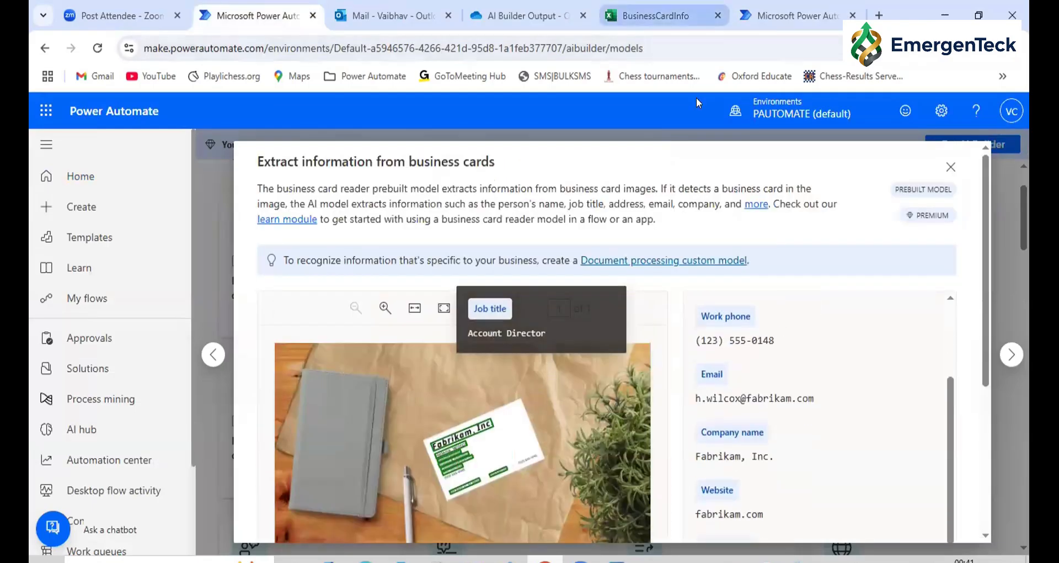
left_click(656, 15)
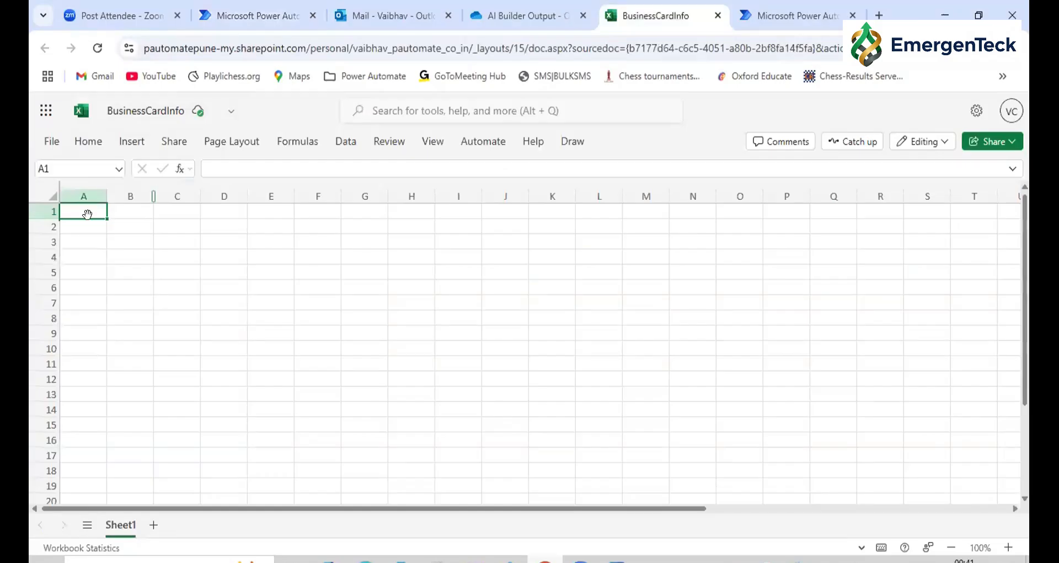
Enter the column headings Name, JobTitle and Email in cells A1 to C1
type("Na")
type("m,e")
type("e")
left_click(116, 213)
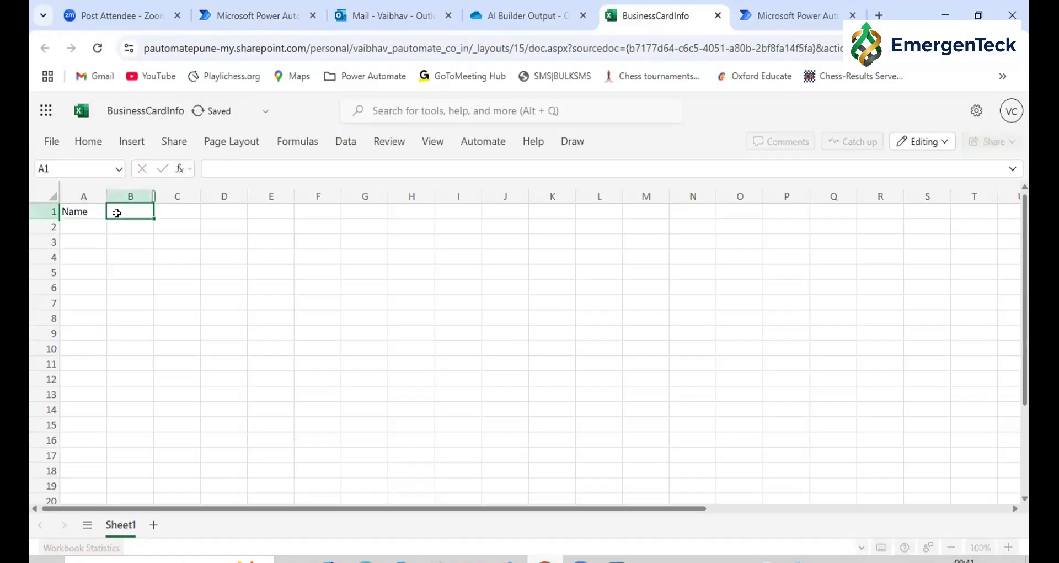
type("JobTile")
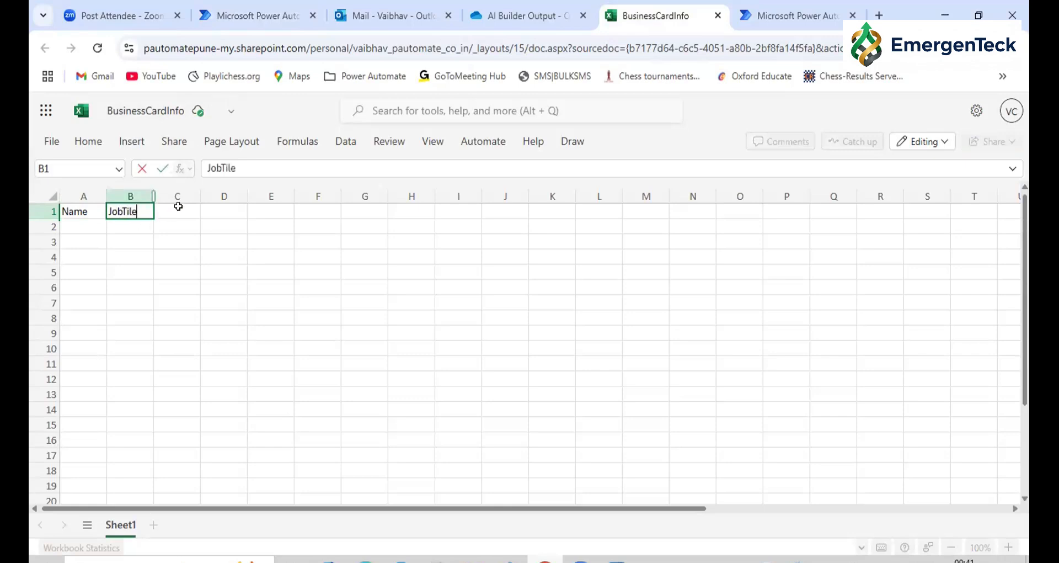
key("BackSpace")
key("BackSpace")
type("tle")
left_click(179, 207)
type("Email")
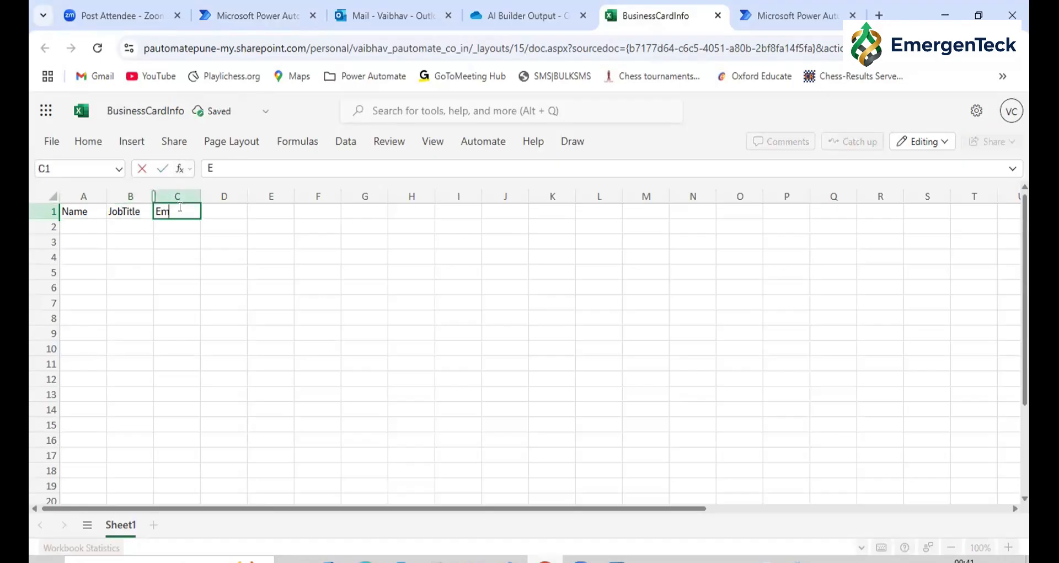
Convert the heading cells A1:C1 into a table with headers
left_click(70, 214)
left_click_drag(118, 212, 182, 211)
left_click(451, 109)
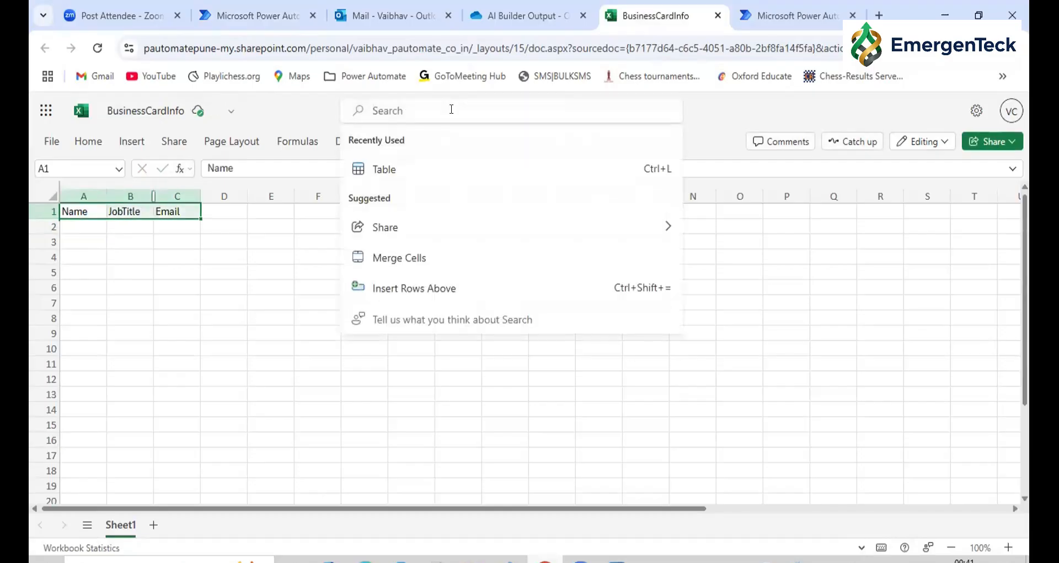
type("table")
left_click(434, 168)
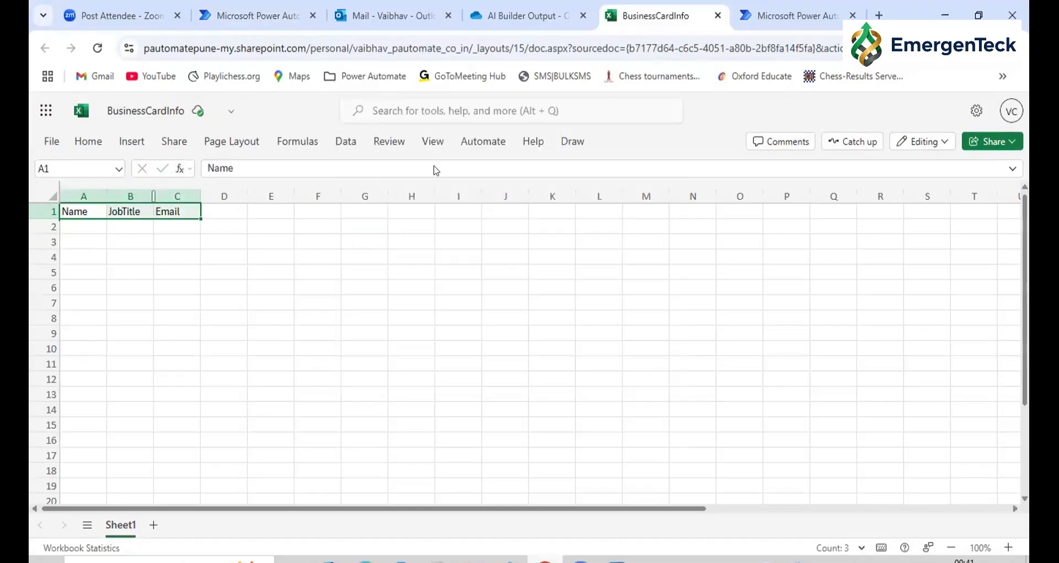
left_click(481, 335)
left_click(577, 366)
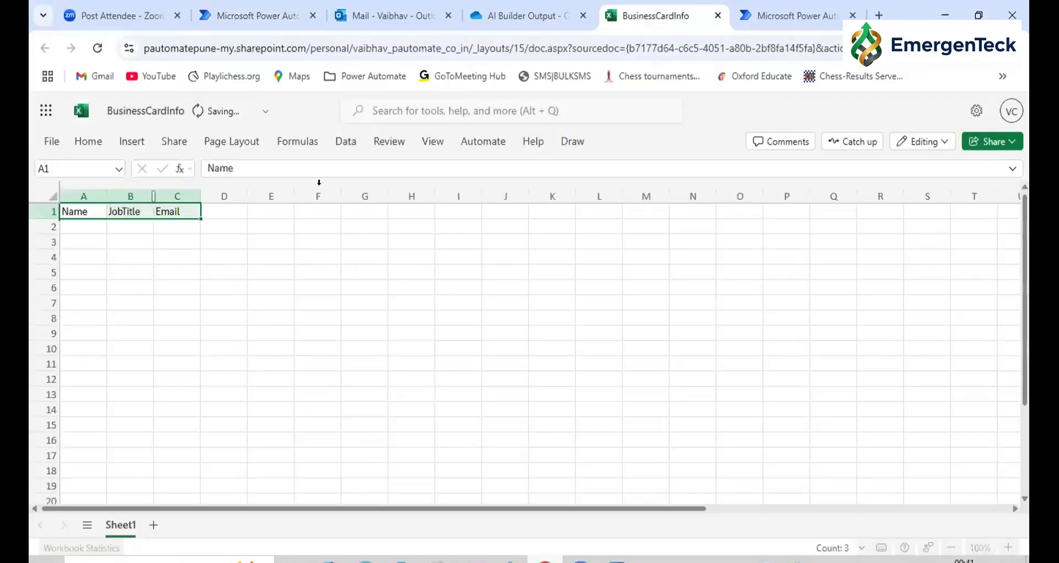
Rename the new table as BusinessCardData
left_click(612, 140)
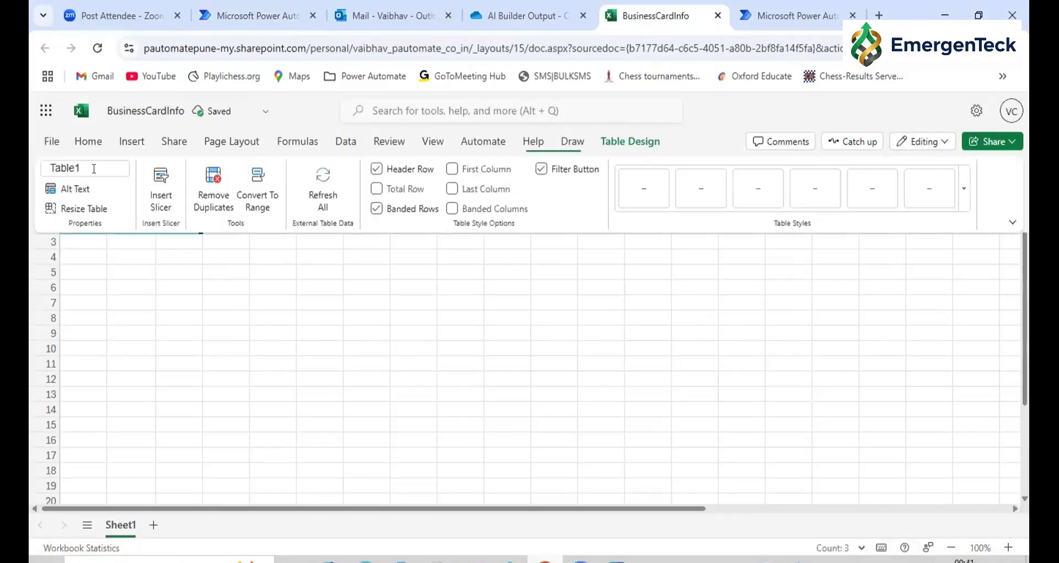
left_click(94, 168)
type("B")
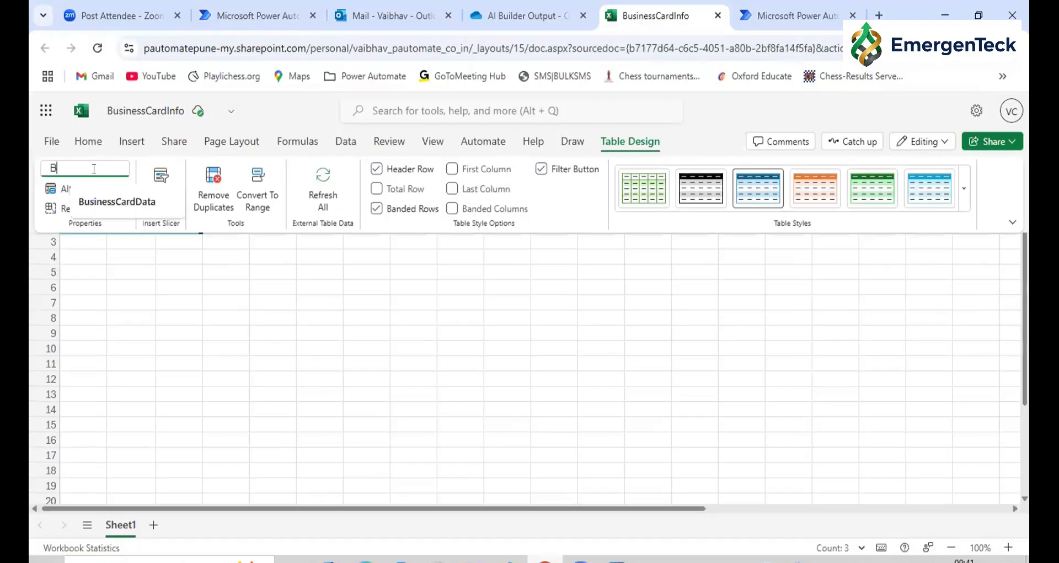
key("Down")
key("Return")
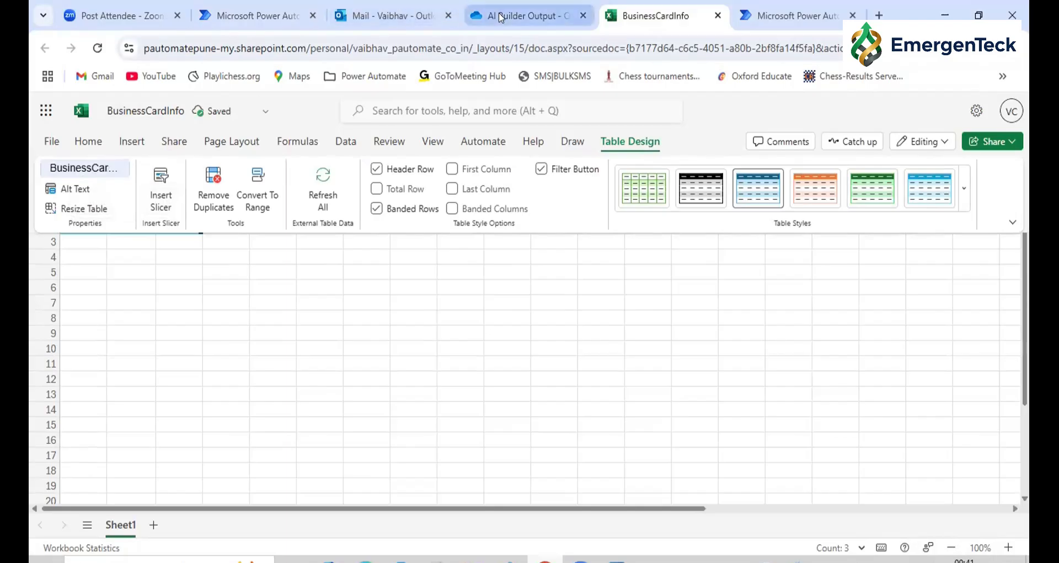
Switch to Power Automate, create an unnamed instant cloud flow with the Manually trigger a flow trigger, and change to the classic designer without saving
left_click(521, 15)
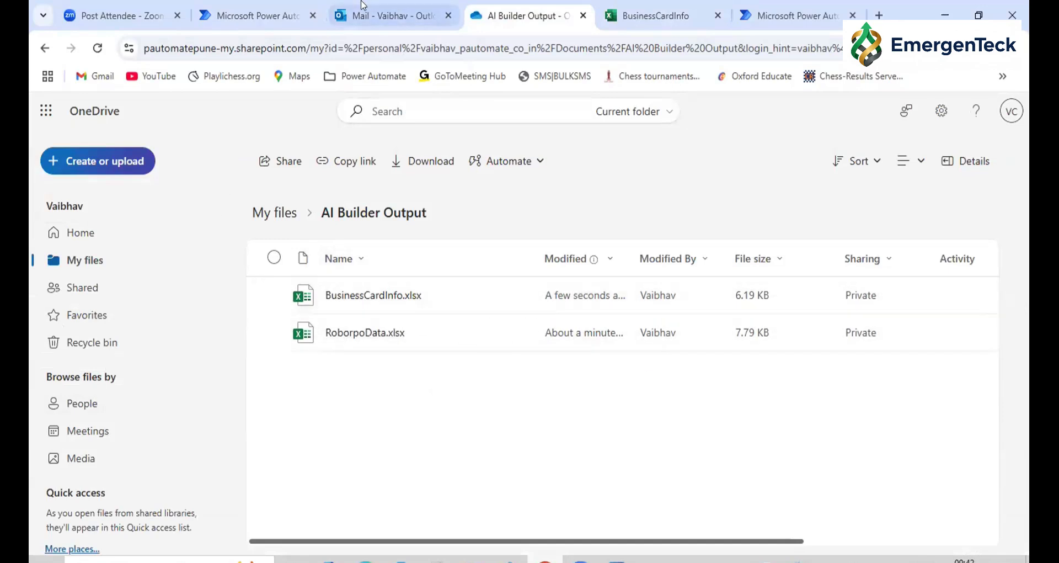
left_click(251, 15)
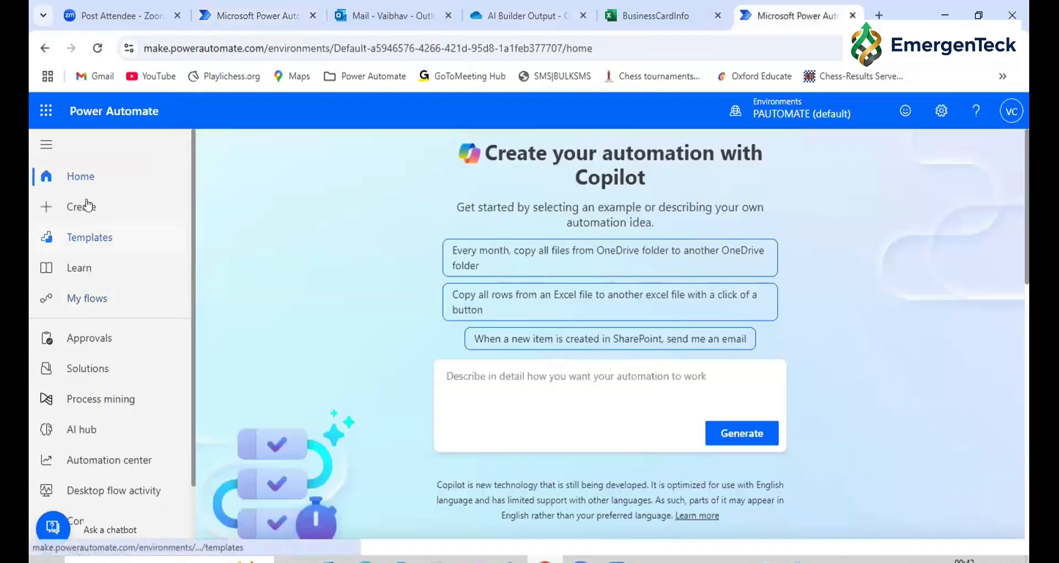
left_click(80, 219)
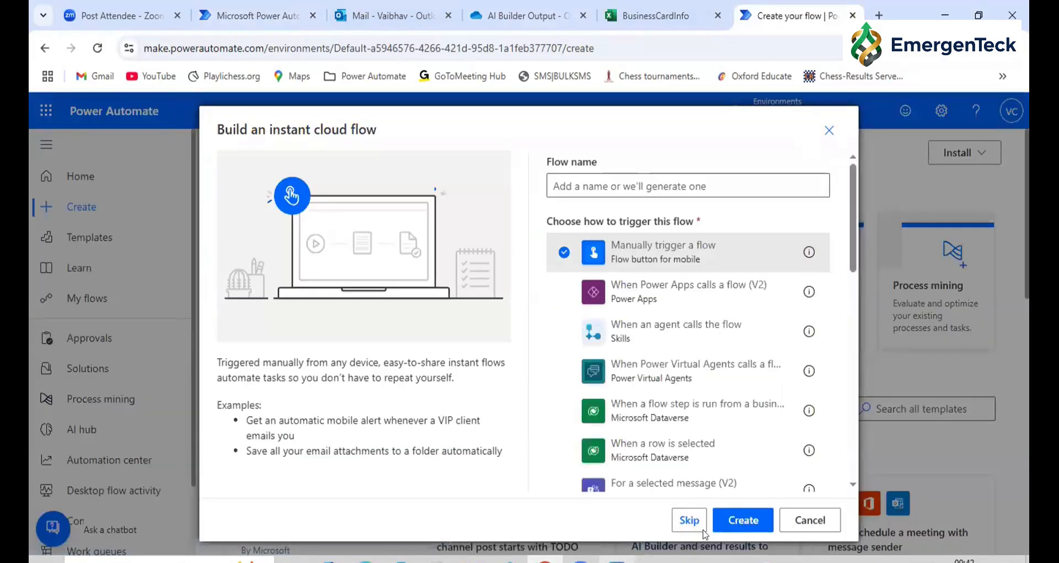
left_click(703, 528)
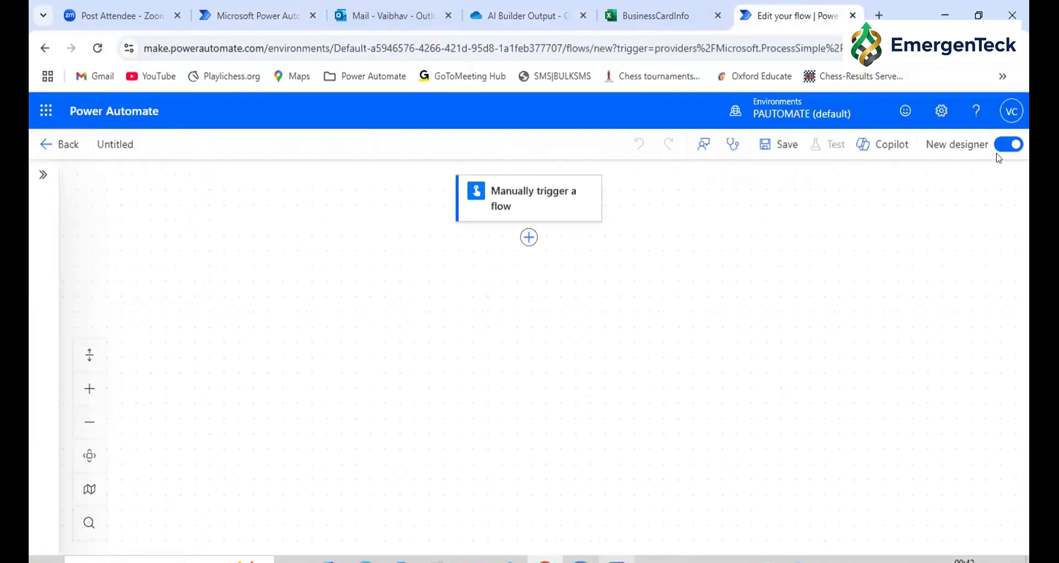
left_click(1000, 147)
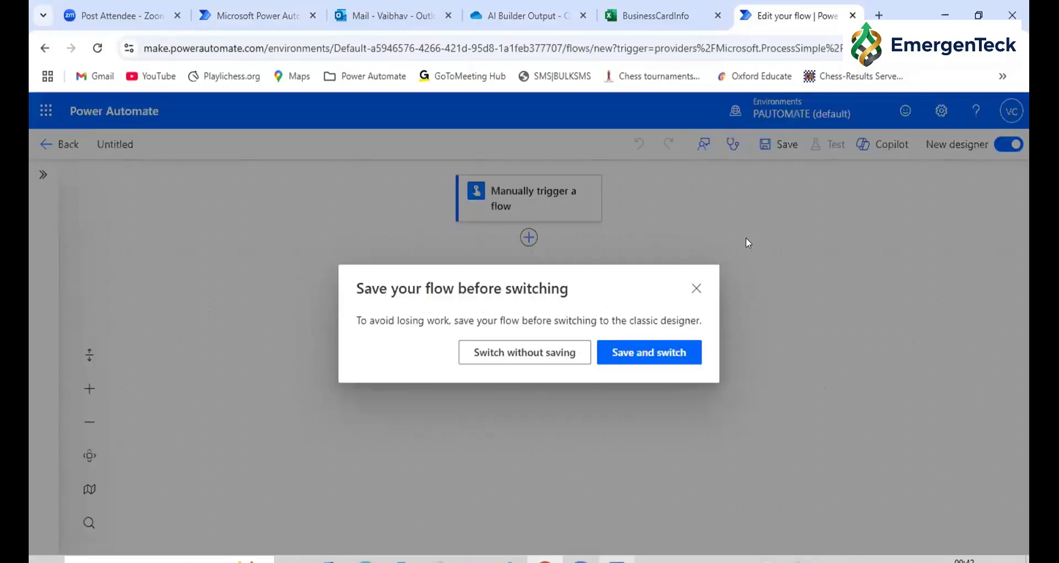
left_click(550, 359)
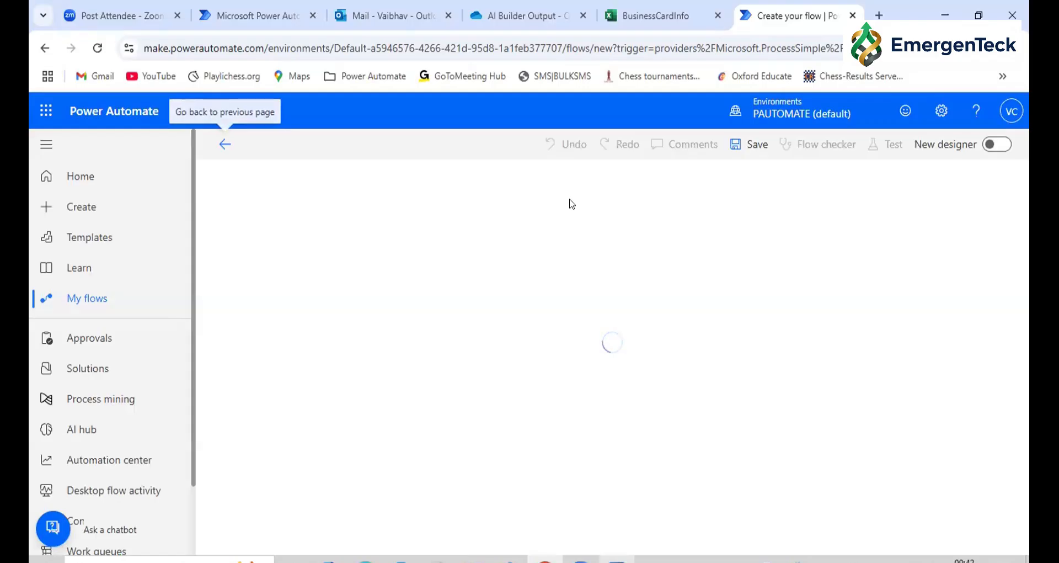
Add a File input to the Manually trigger a flow trigger
left_click(555, 203)
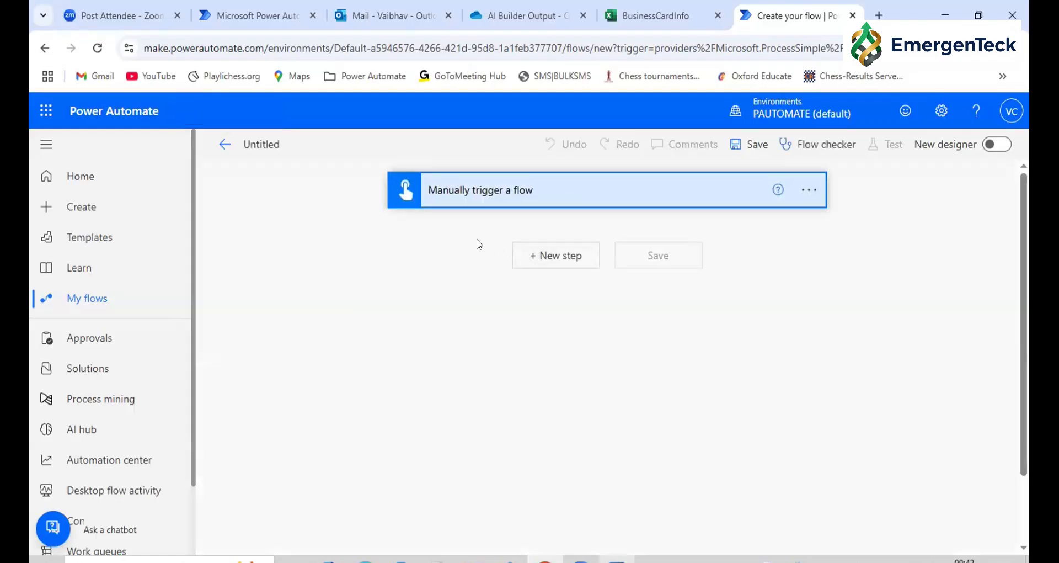
left_click(477, 238)
left_click(540, 267)
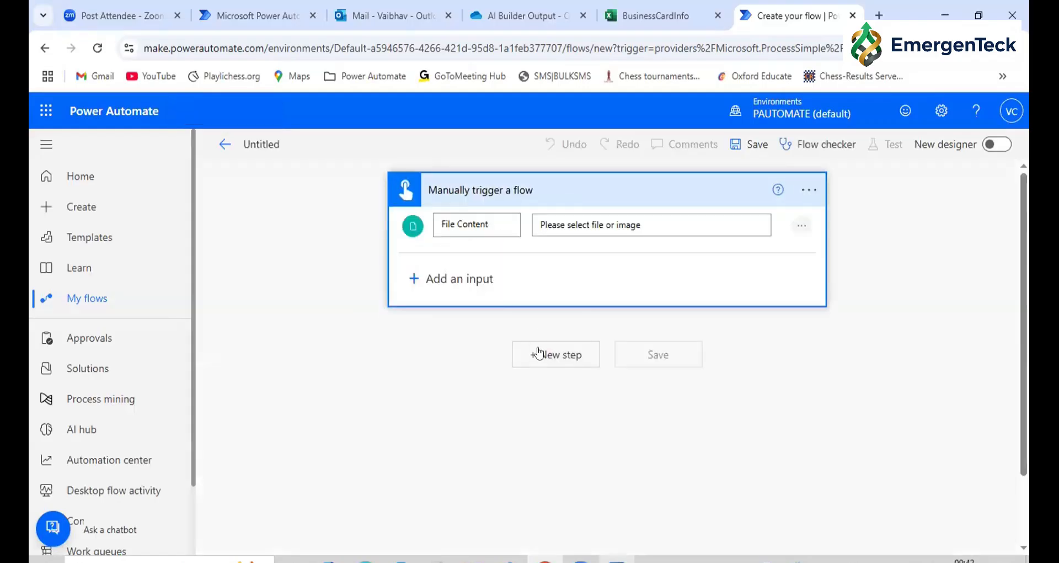
Add an AI Builder Analyze Business Card action after the manual trigger
left_click(538, 353)
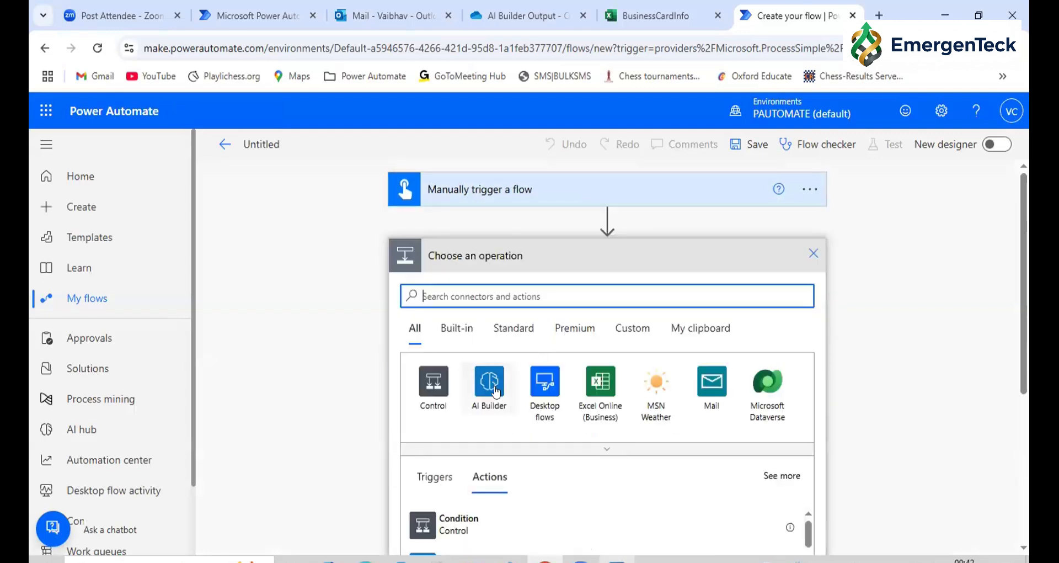
left_click(495, 389)
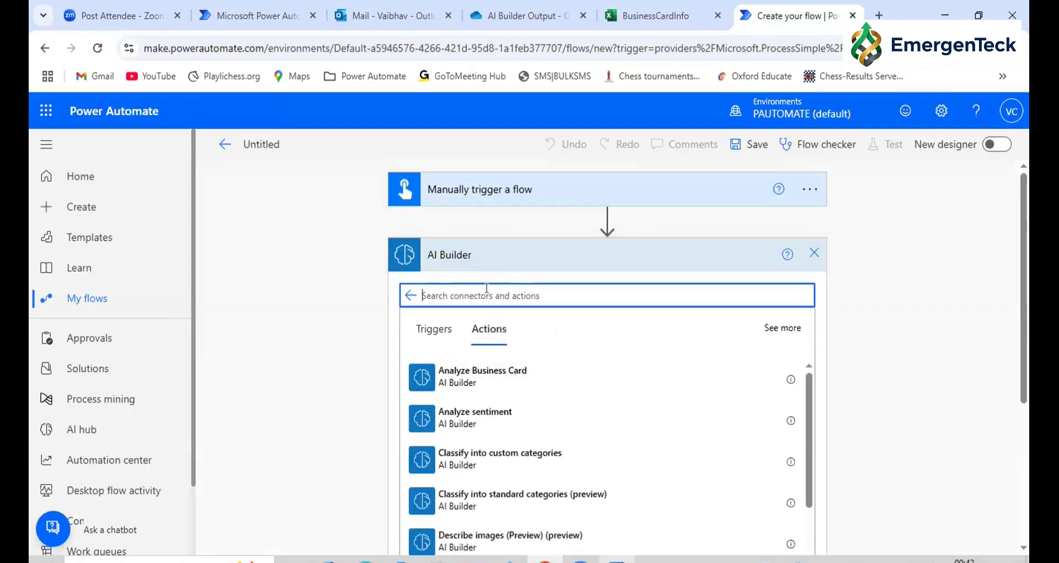
type("business")
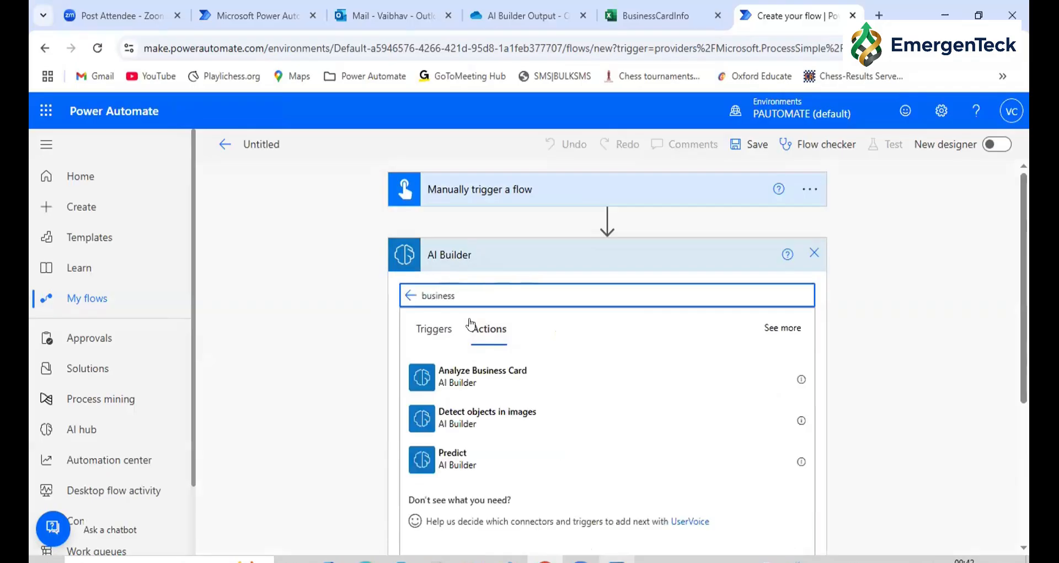
left_click(471, 389)
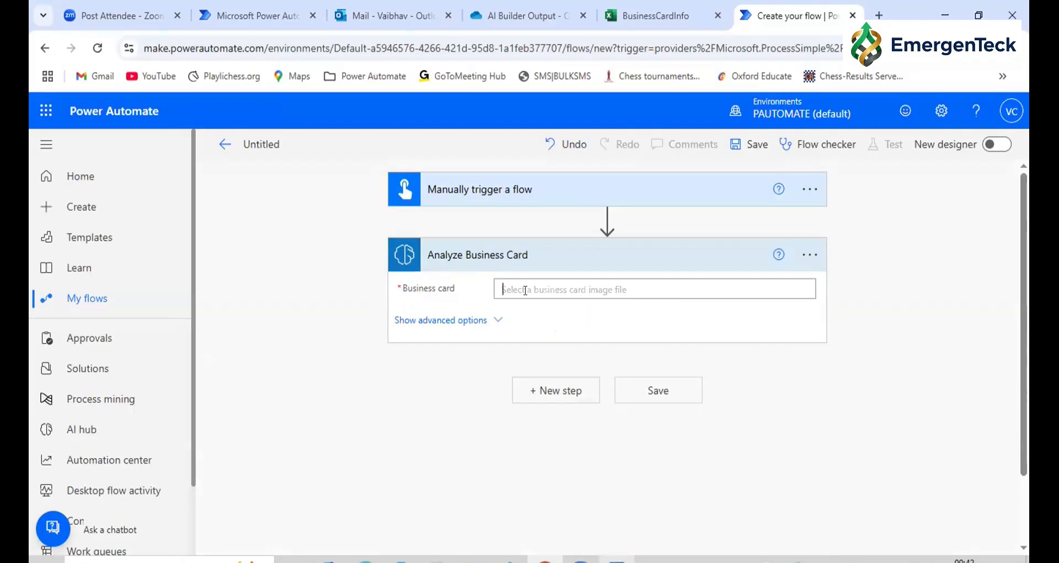
Set the Business card input of the Analyze Business Card action to the trigger's File Content
left_click(525, 290)
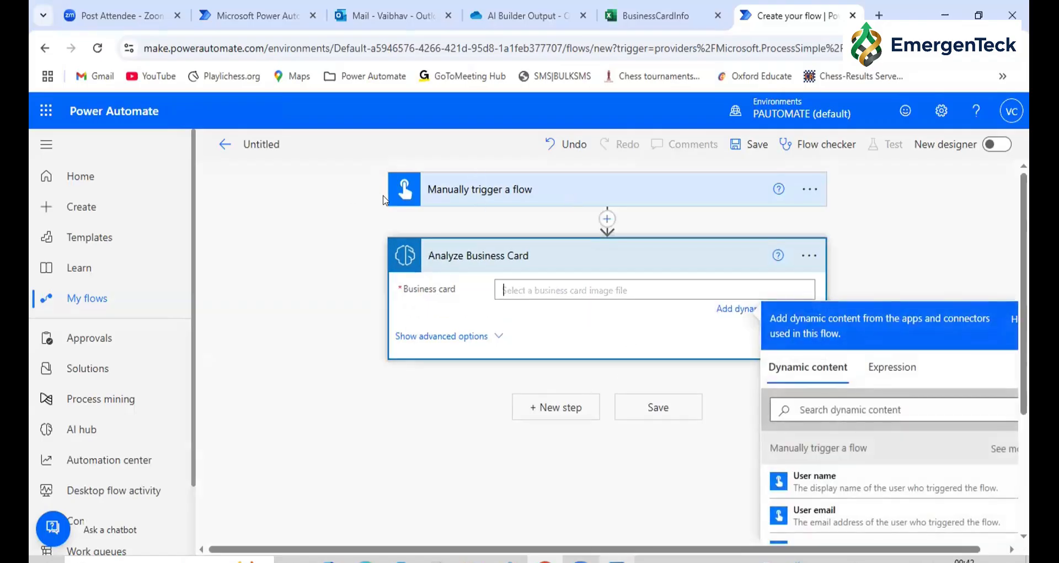
scroll(872, 495, "down", 2)
left_click(845, 479)
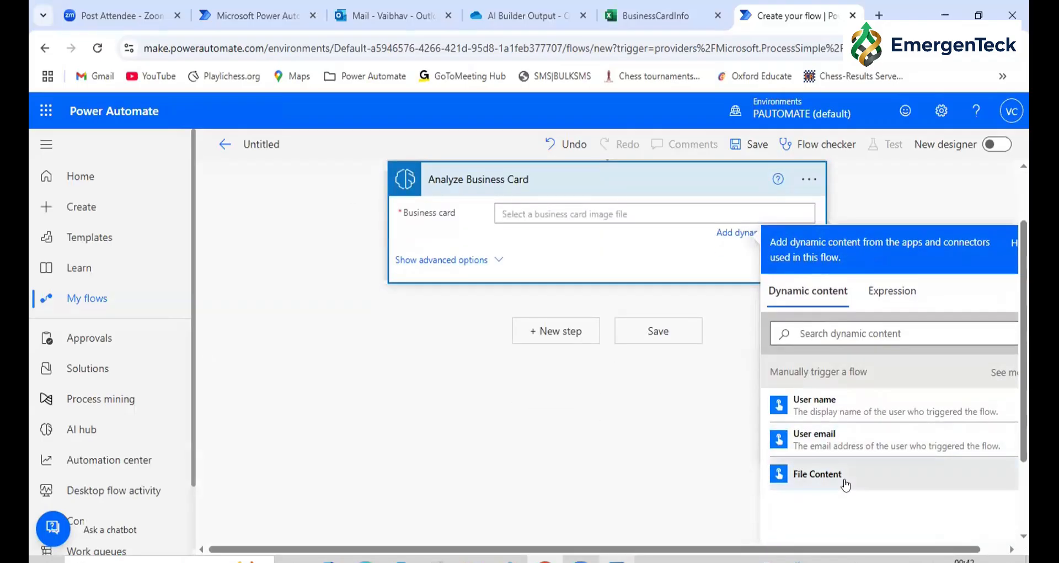
Add an Excel Online (Business) Add a row into a table action after Analyze Business Card
left_click(546, 334)
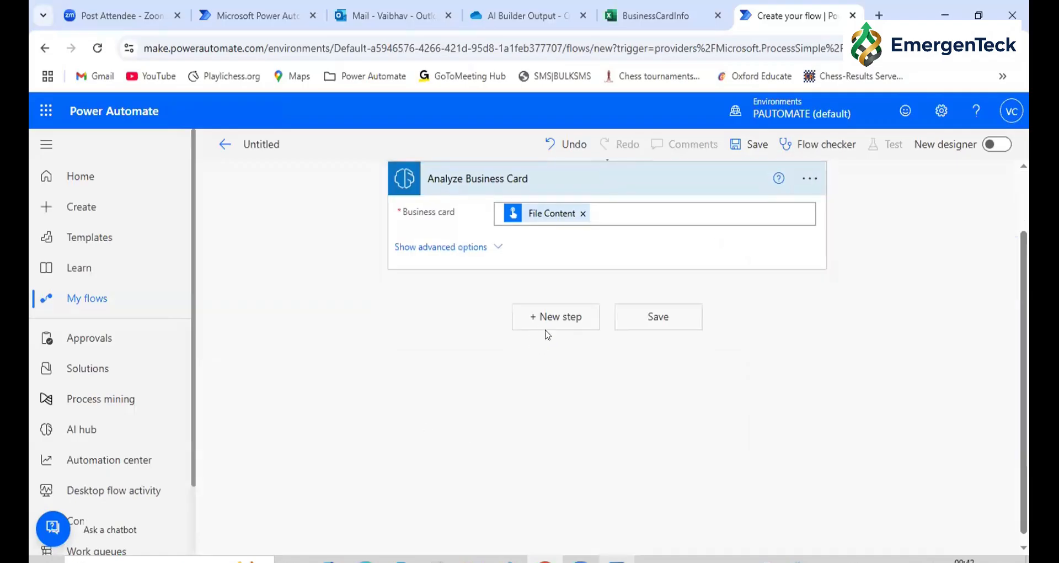
left_click(544, 317)
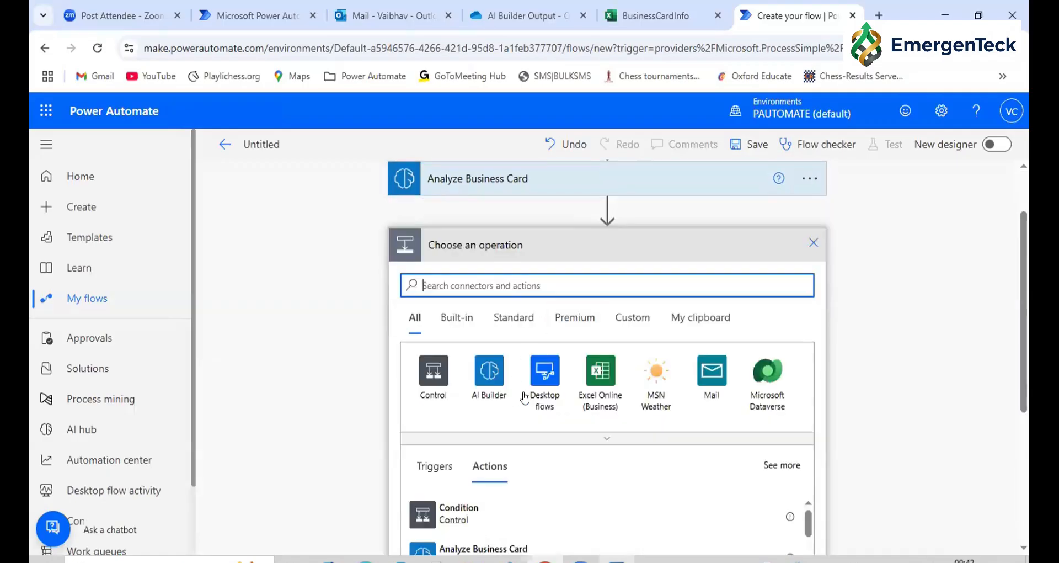
left_click(599, 376)
type("Add a")
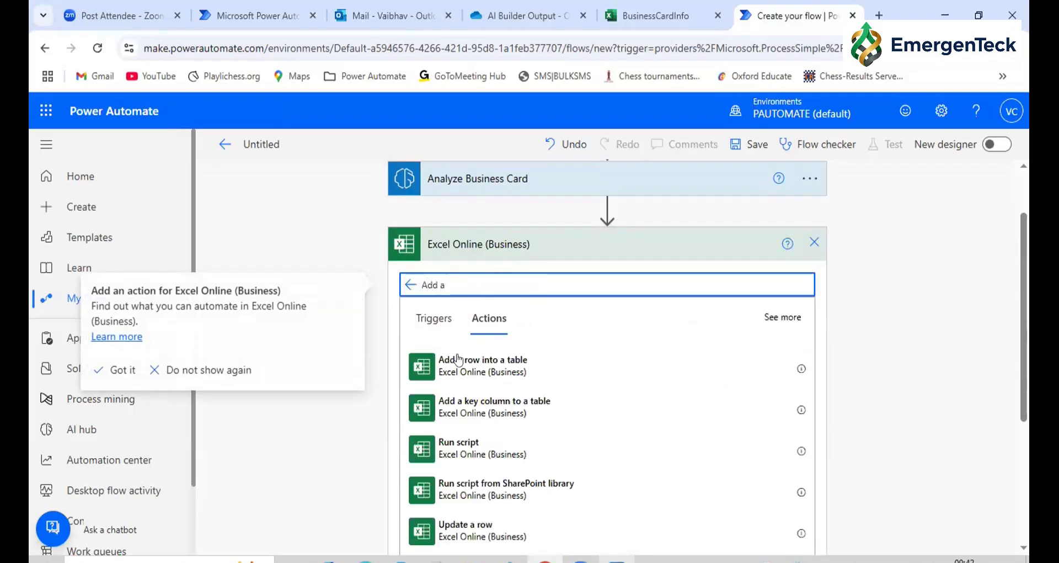
left_click(459, 361)
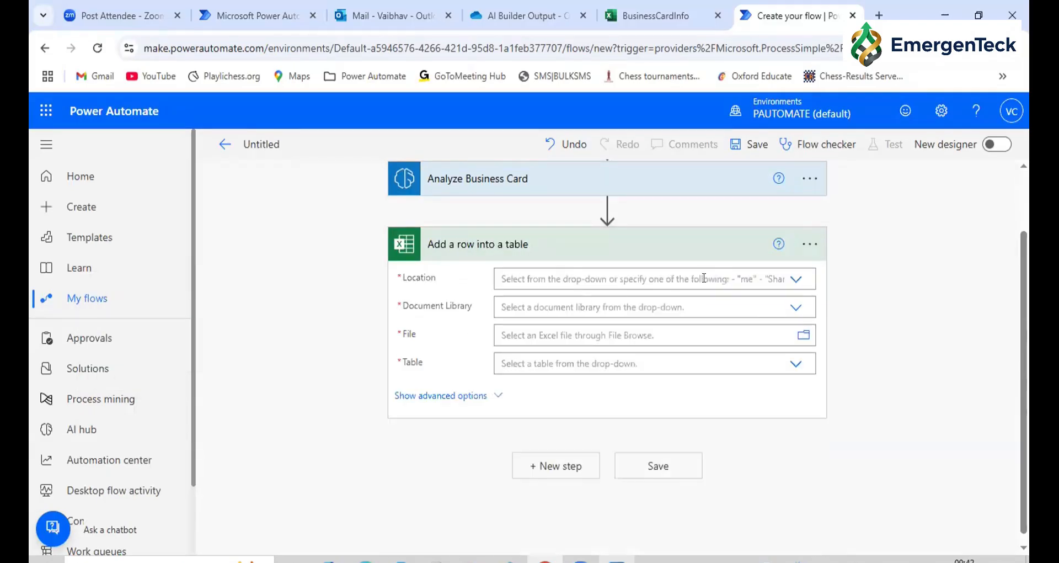
Target the row action at OneDrive for Business, library OneDrive, file /AI Builder Output/BusinessCardInfo.xlsx and table BusinessCardData
left_click(795, 279)
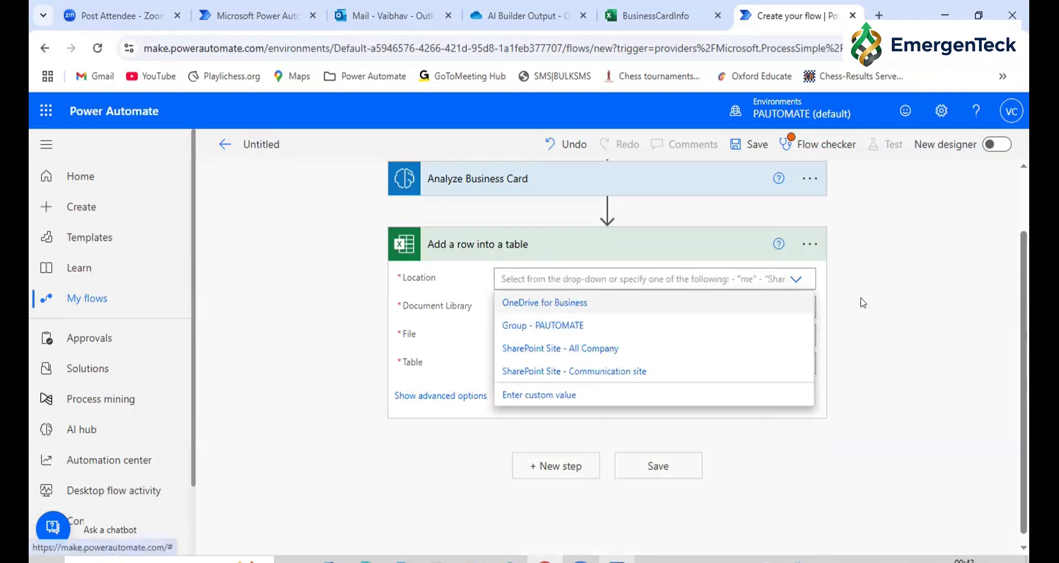
left_click(710, 302)
left_click(793, 309)
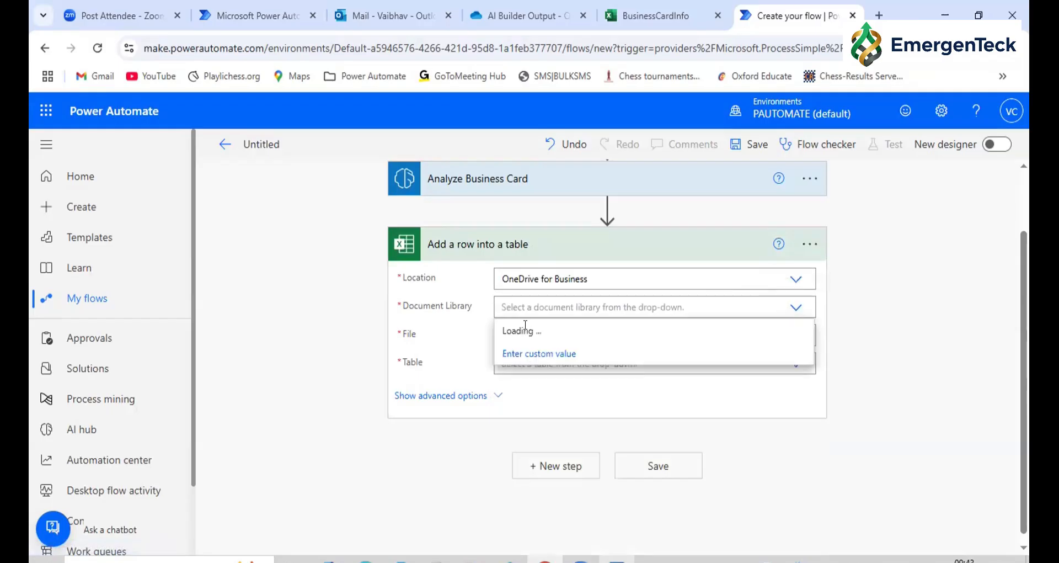
left_click(799, 331)
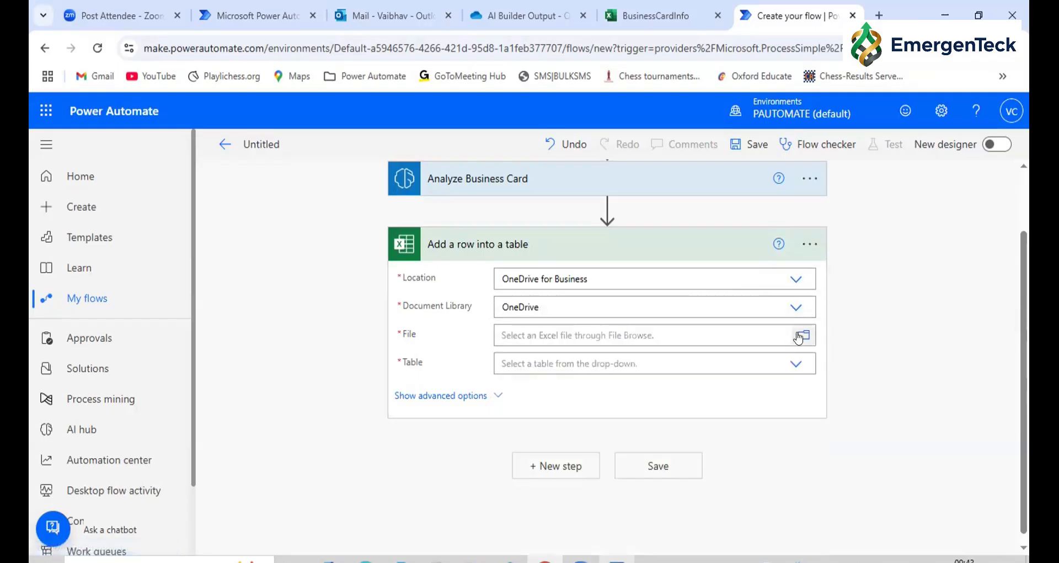
left_click(800, 335)
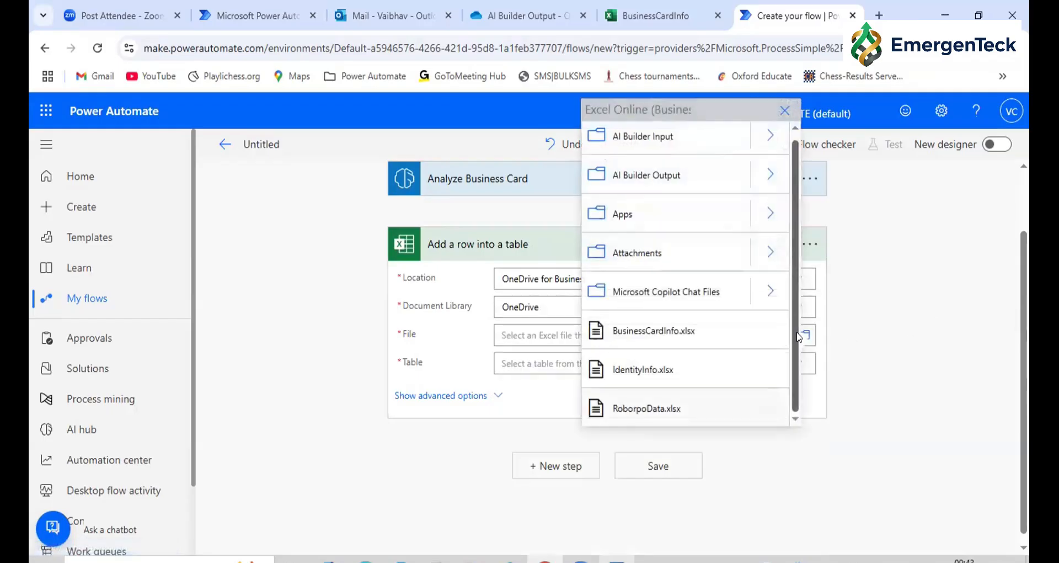
left_click(769, 175)
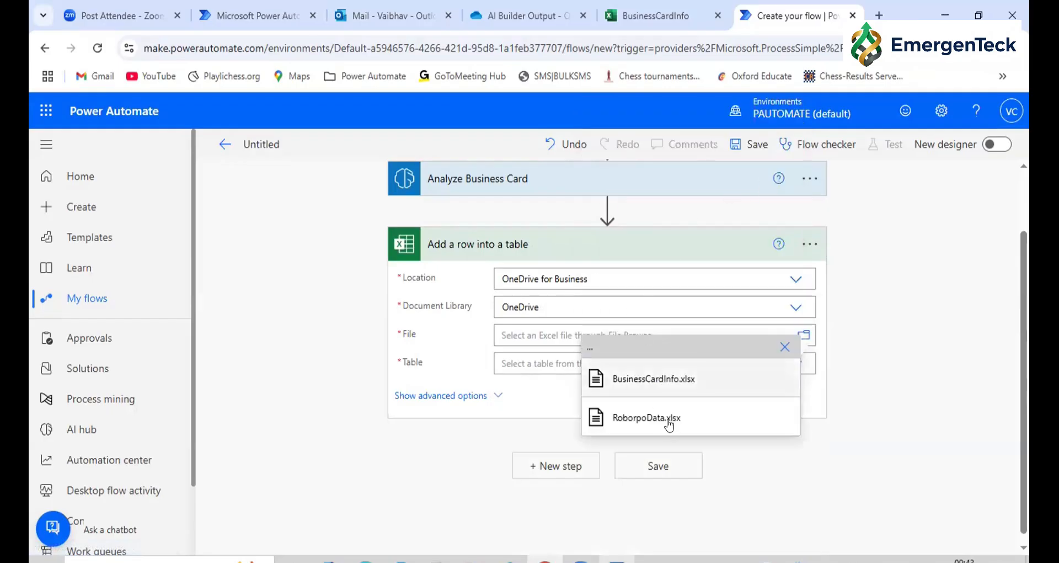
left_click(640, 380)
left_click(588, 376)
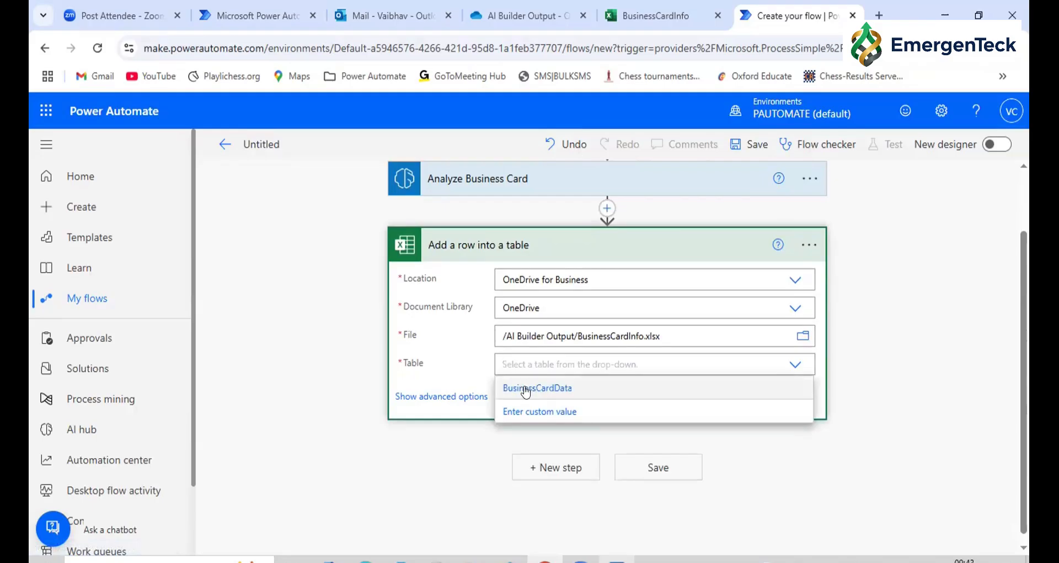
left_click(525, 387)
Show the row action's advanced options and map the Name column to the Full name output of Analyze Business Card
left_click(494, 399)
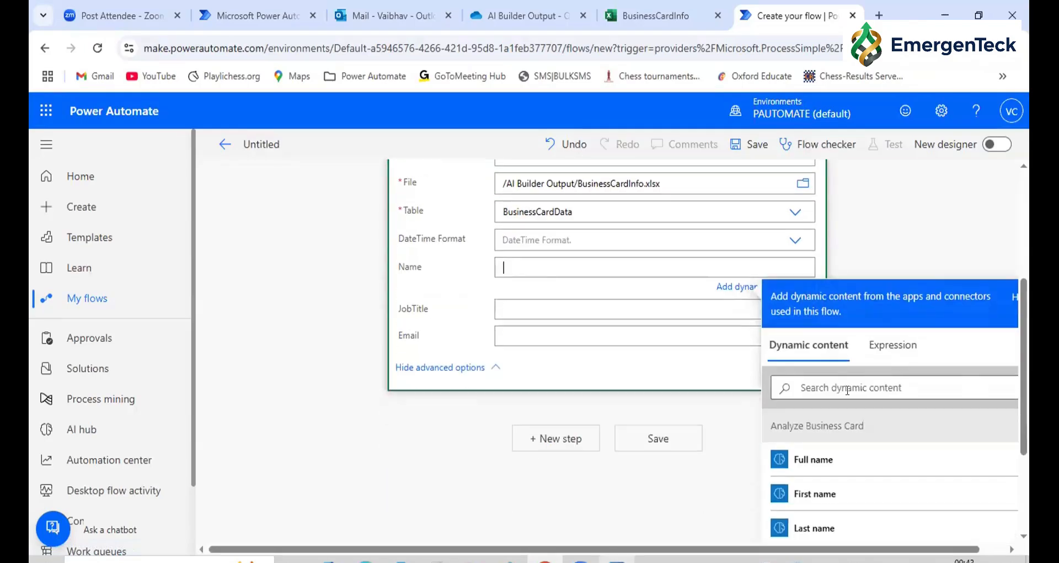
scroll(507, 242, "up", 3)
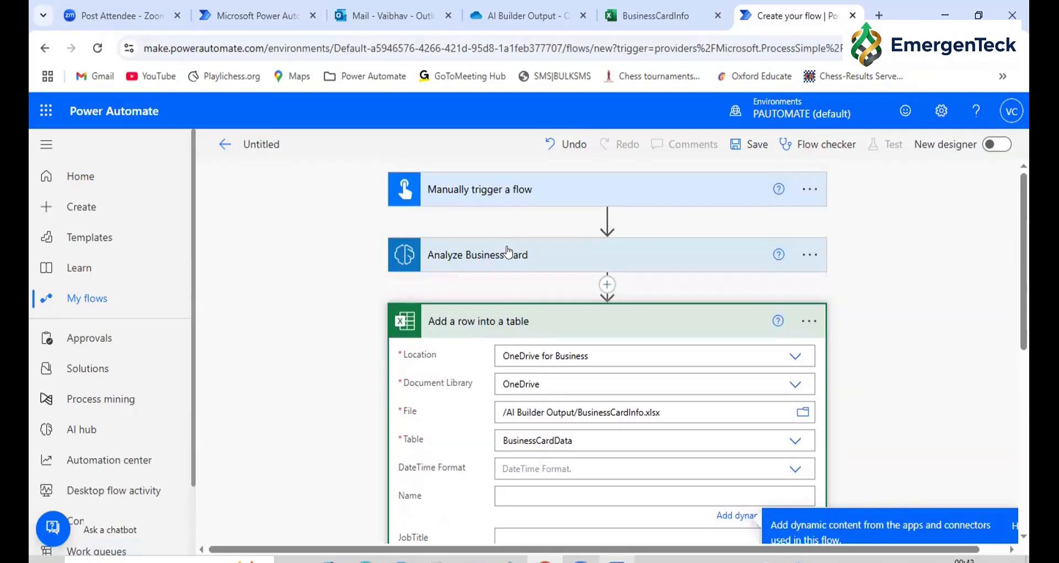
scroll(920, 359, "down", 5)
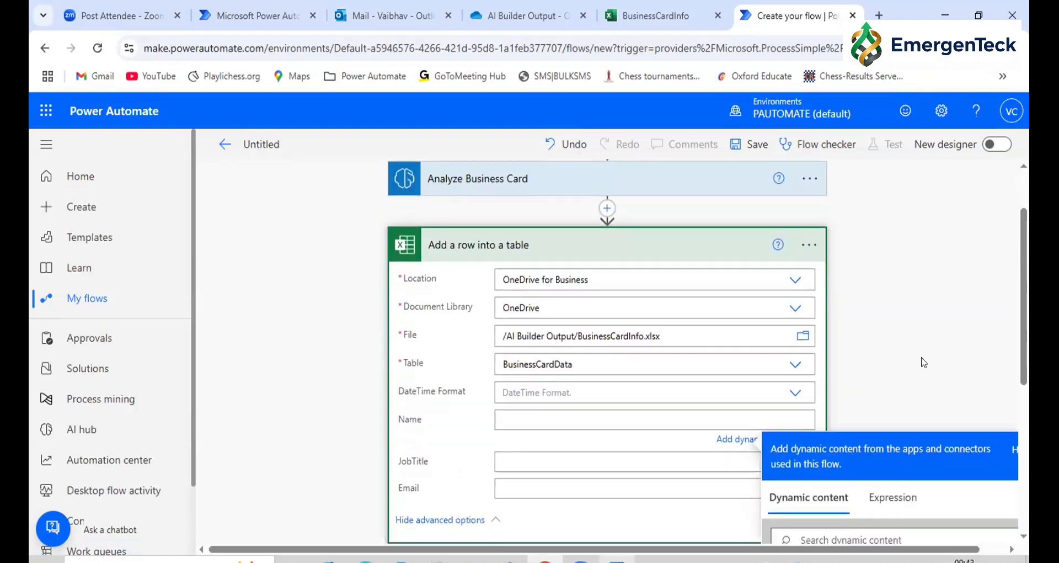
scroll(885, 451, "down", 10)
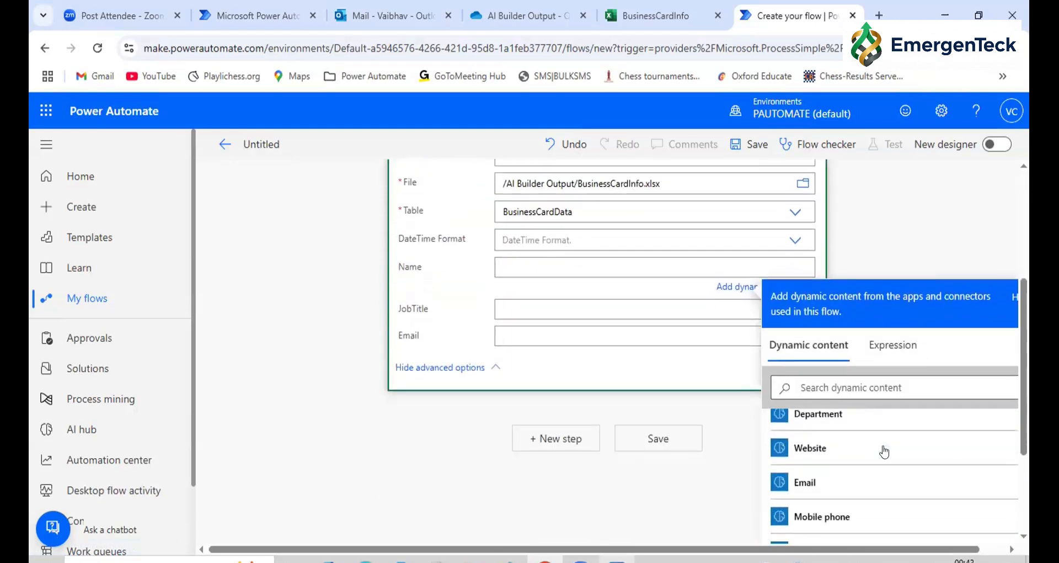
scroll(885, 451, "up", 2)
scroll(884, 451, "up", 8)
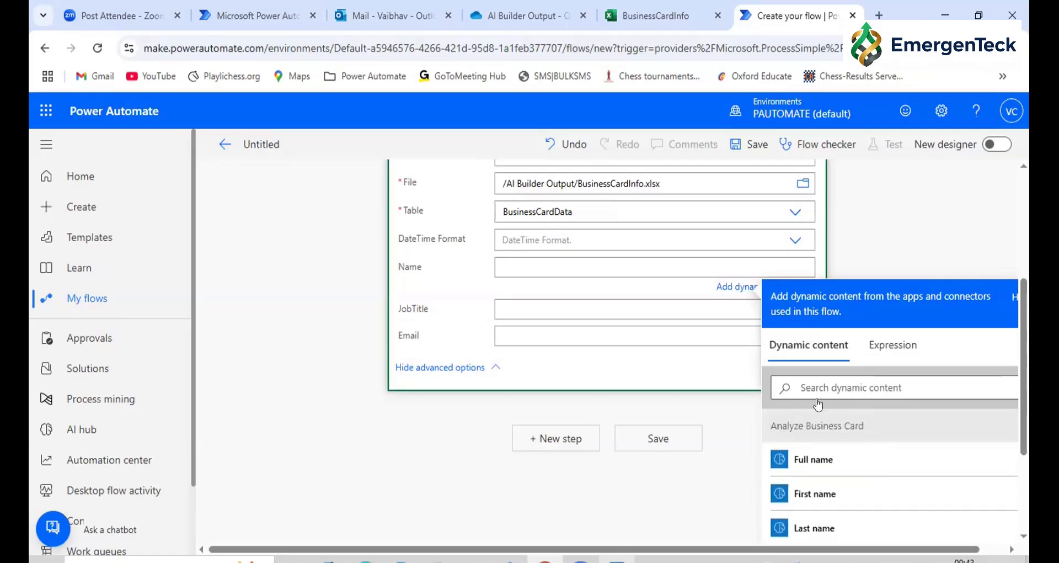
left_click(811, 459)
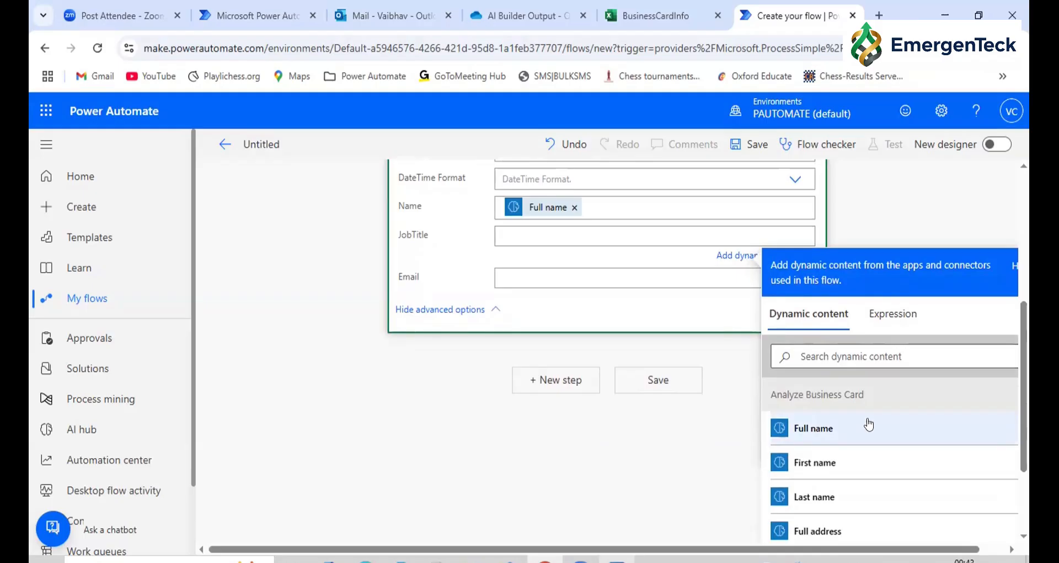
left_click(842, 356)
type("Jo")
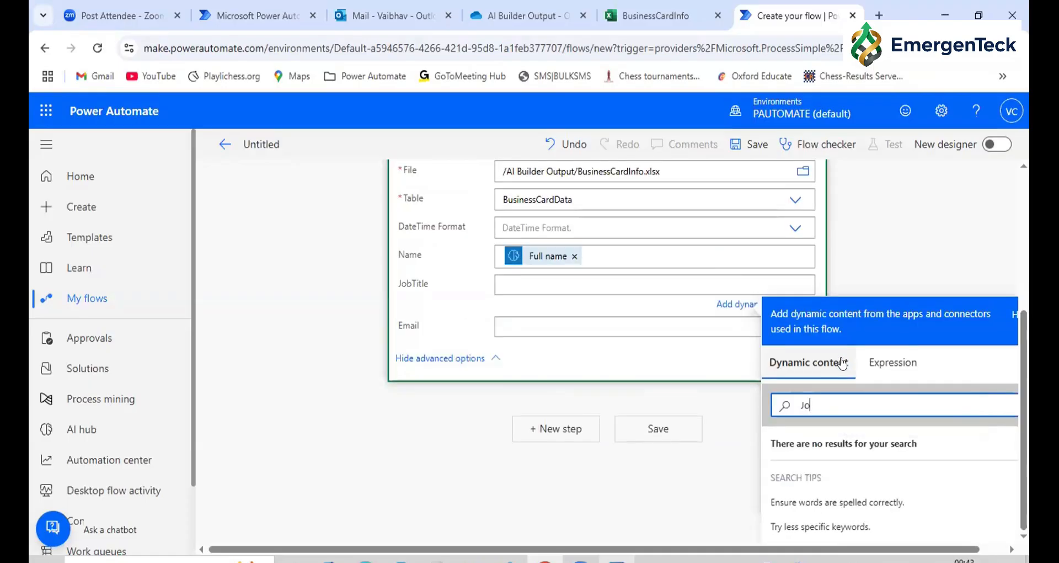
key("BackSpace")
key("BackSpace")
key("BackSpace")
Map the JobTitle column to the Title output of Analyze Business Card
scroll(883, 448, "down", 5)
scroll(883, 449, "down", 3)
scroll(883, 449, "up", 3)
scroll(884, 449, "up", 5)
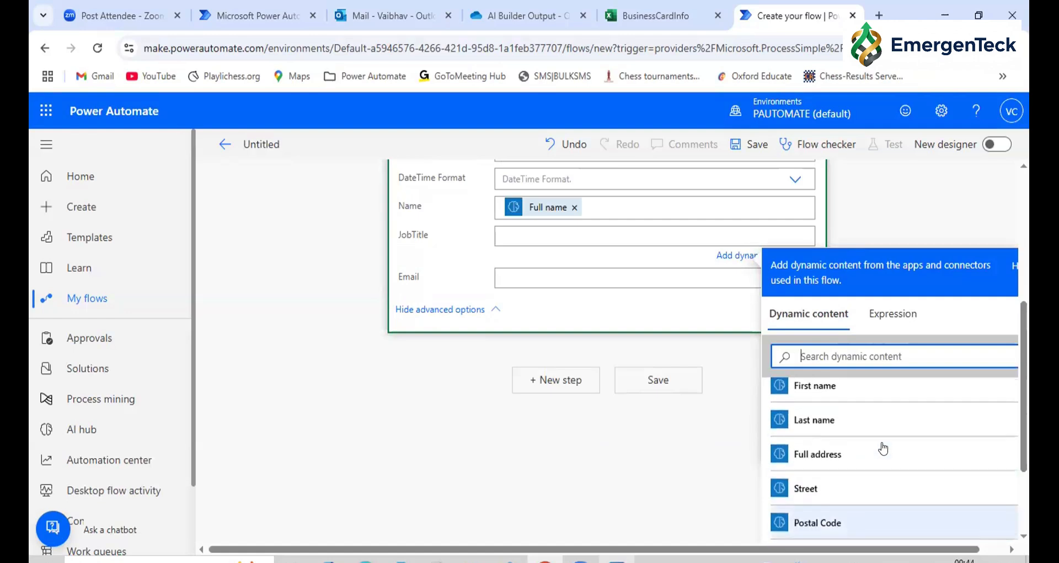
scroll(884, 449, "up", 2)
scroll(883, 448, "down", 2)
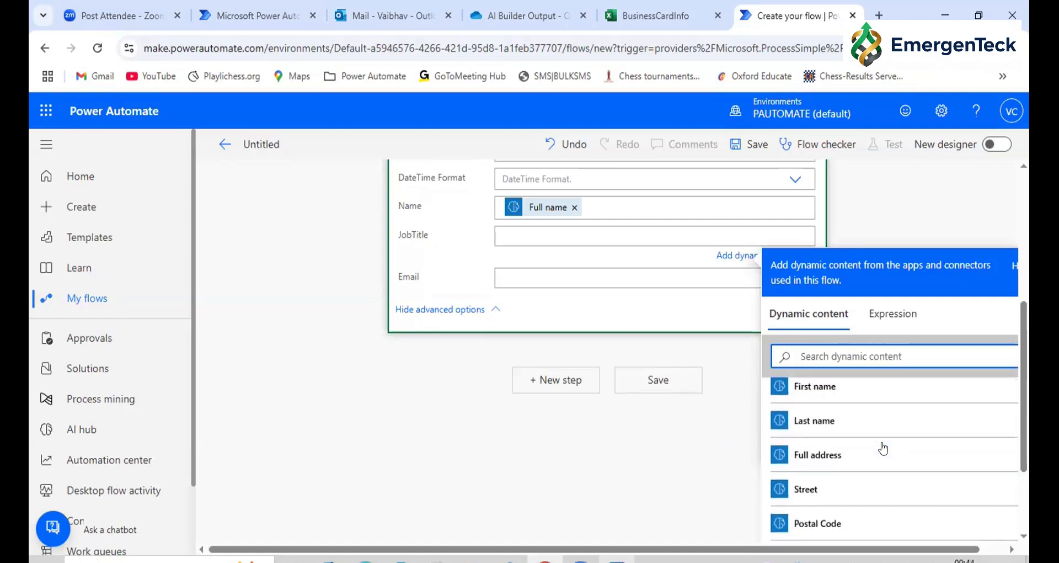
scroll(884, 449, "down", 5)
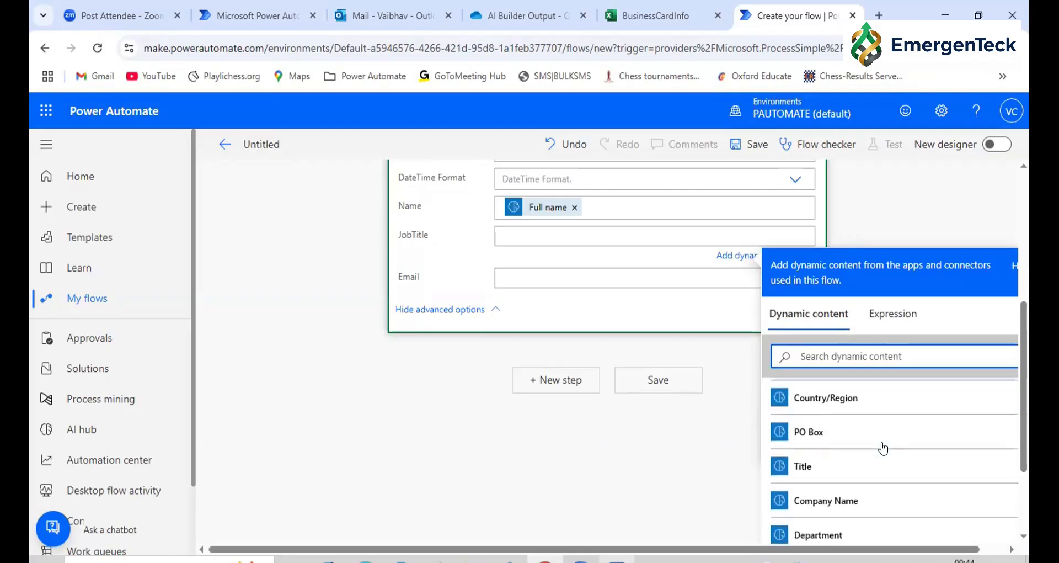
left_click(801, 468)
Map the Email column to the Email output of Analyze Business Card and save the flow
left_click(515, 279)
left_click(803, 400)
type("ema")
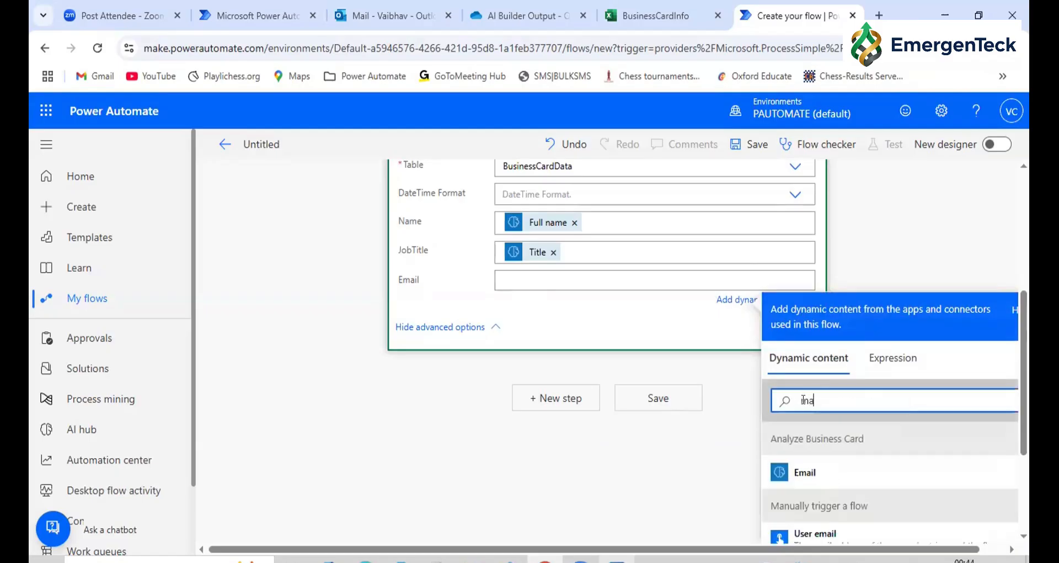
left_click(808, 472)
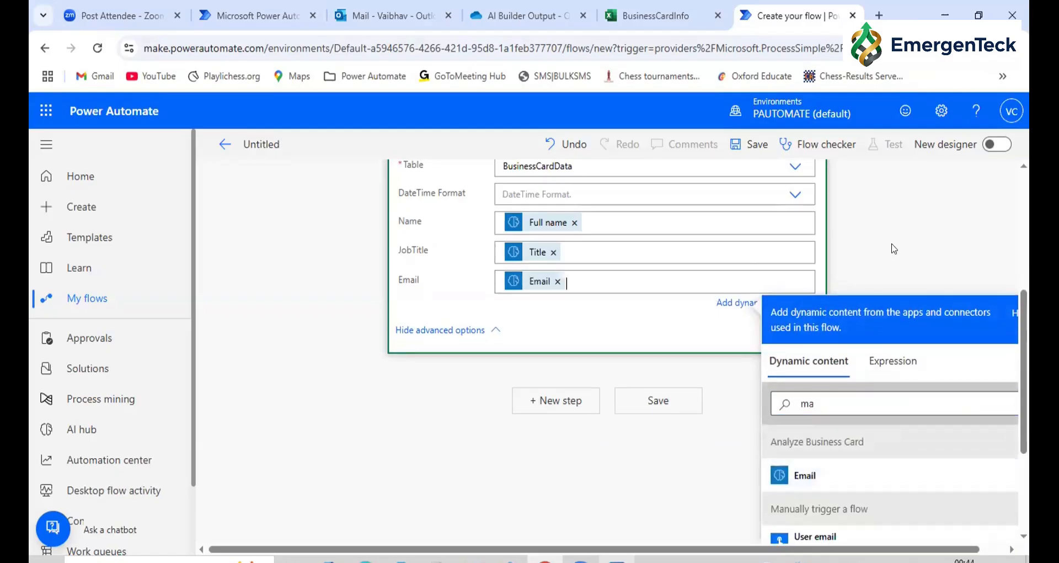
left_click(854, 231)
left_click(752, 145)
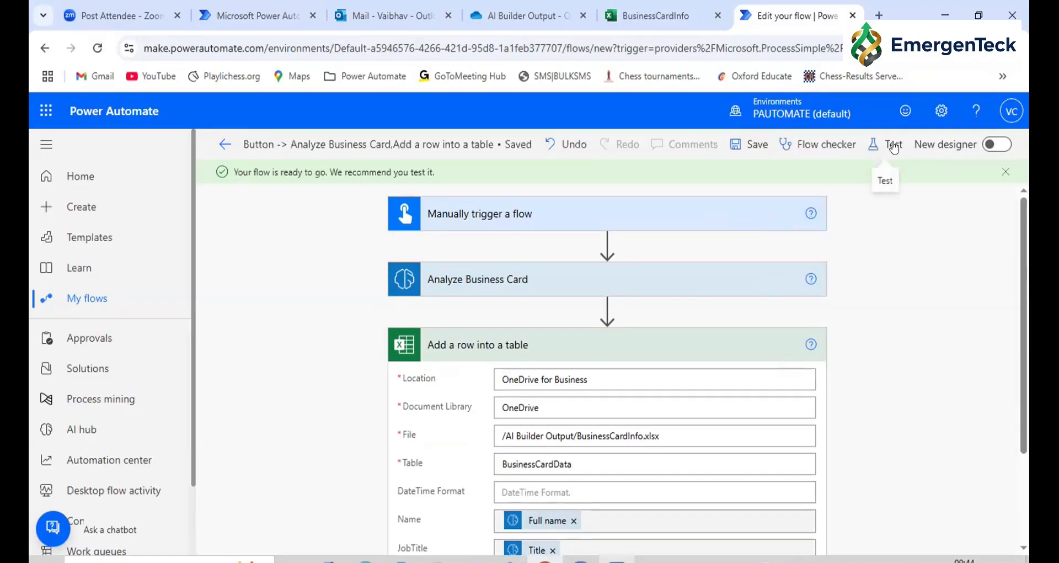
Run a manual test of the flow with business-card.jpg as the File Content input
left_click(893, 145)
left_click(769, 527)
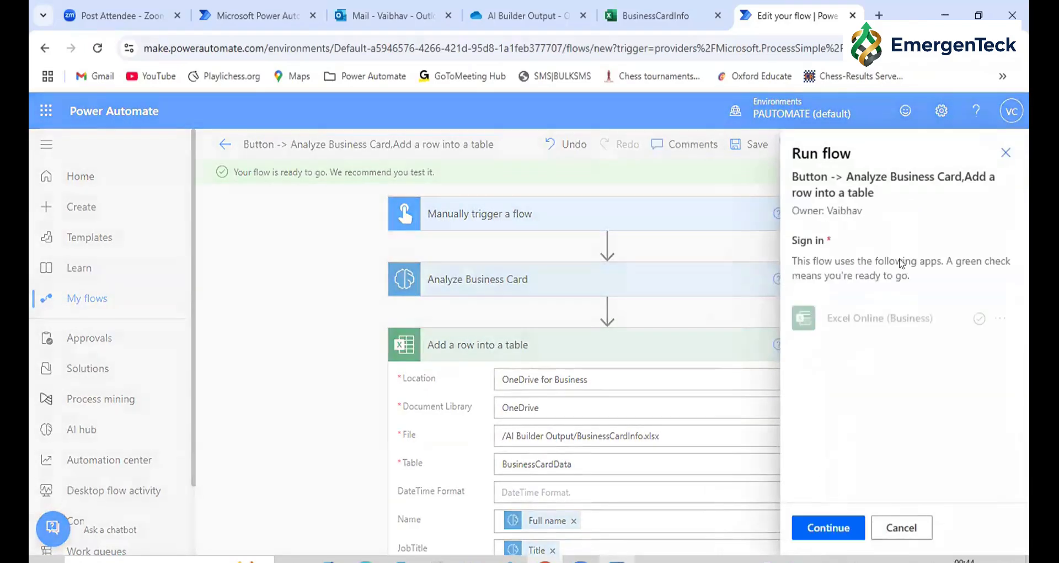
left_click(824, 527)
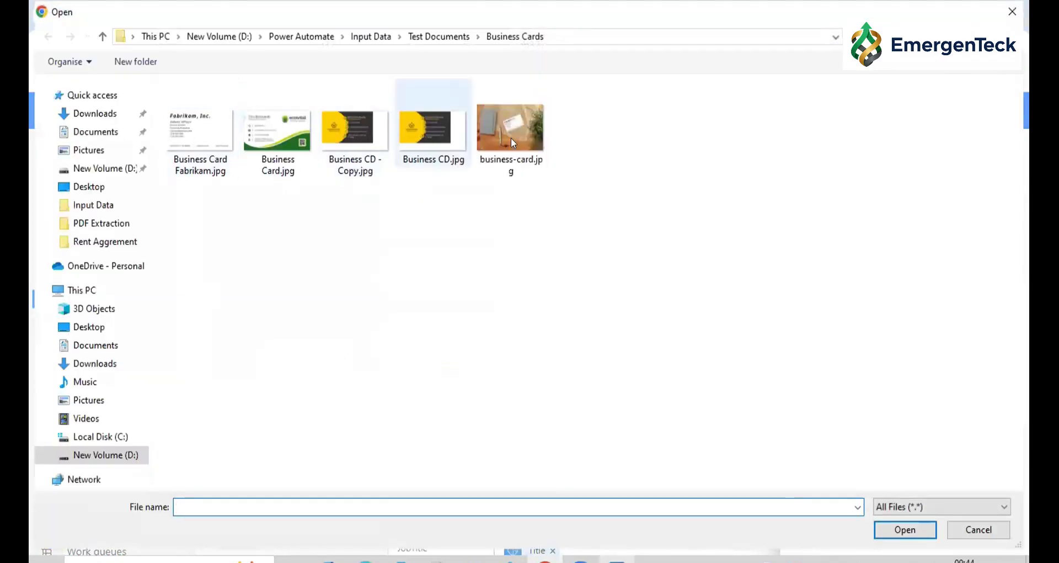
left_click(511, 135)
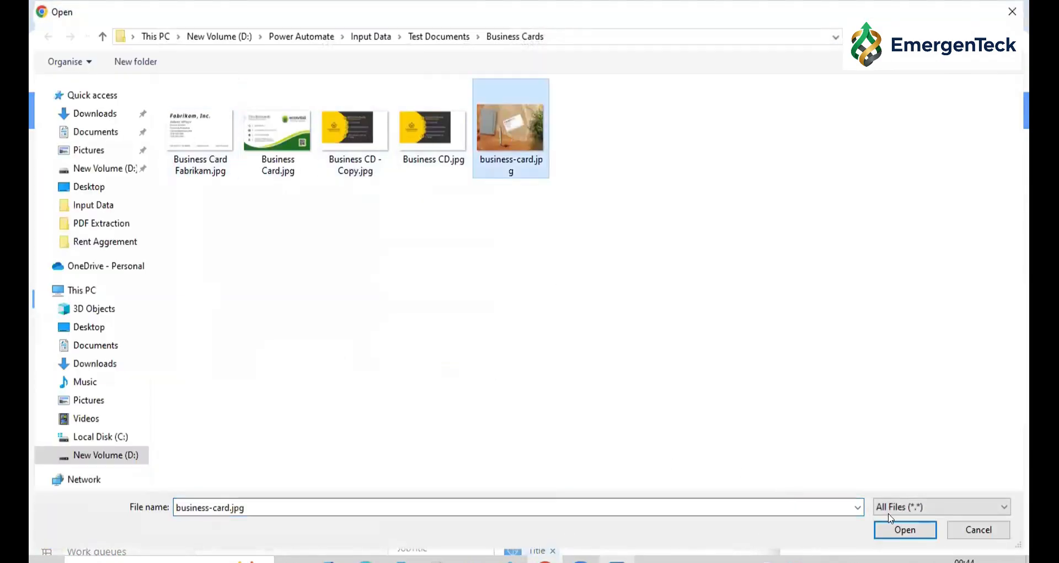
left_click(891, 530)
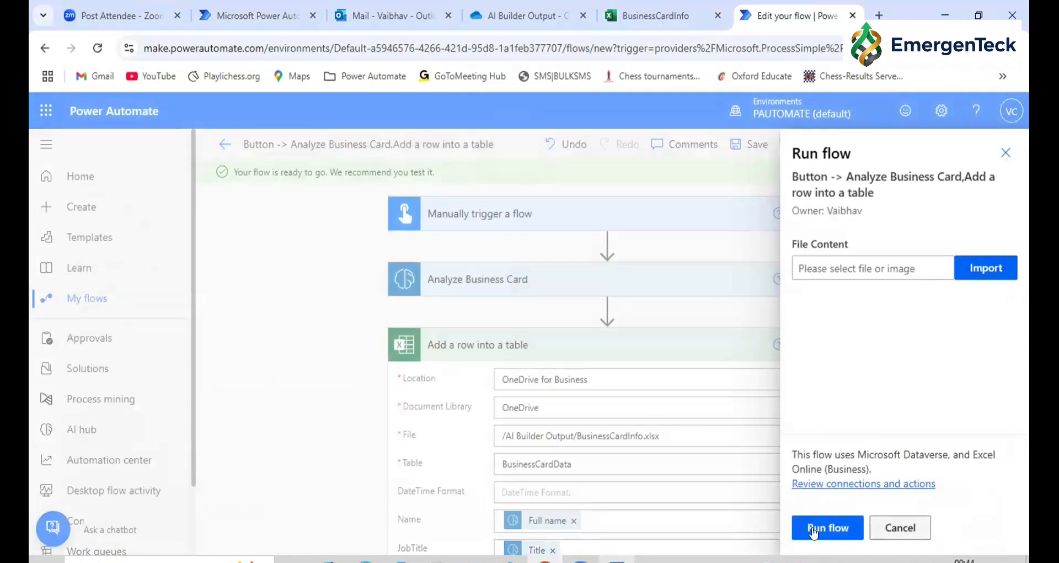
left_click(813, 530)
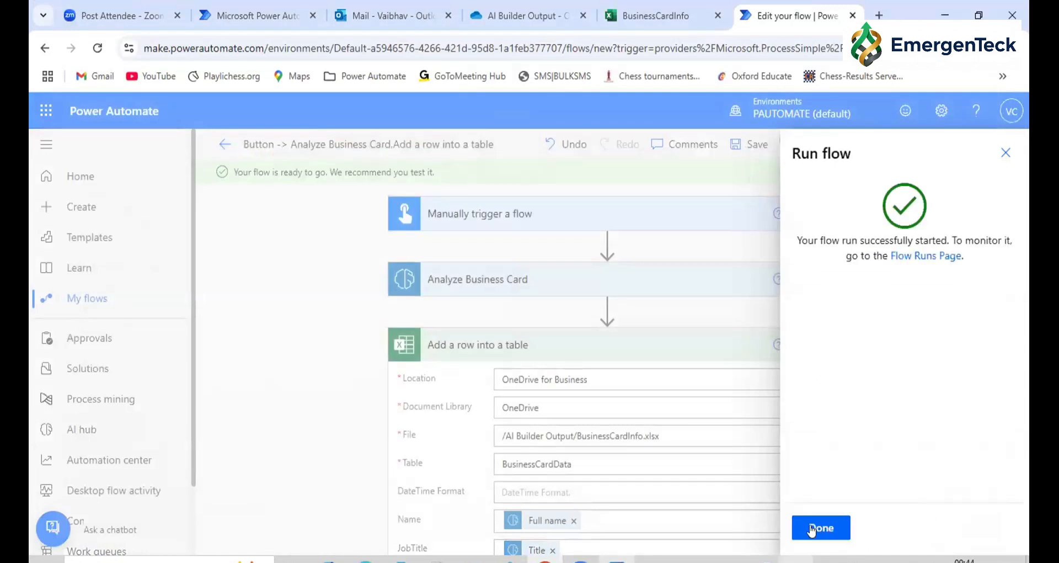
left_click(812, 529)
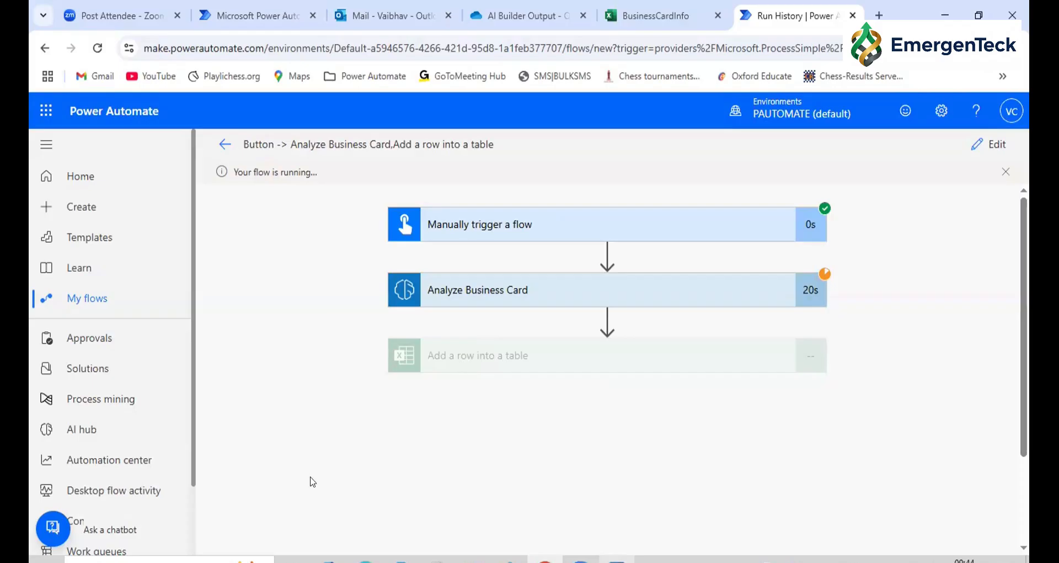
Check the BusinessCardInfo workbook, the AI Builder Output folder and the mailbox, and return to the flow's test run
left_click(659, 17)
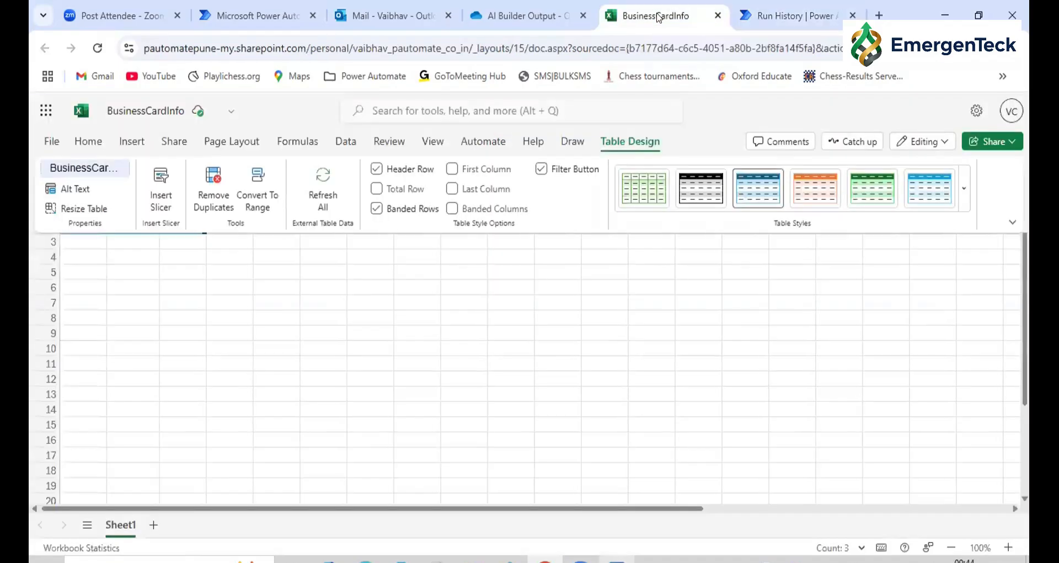
left_click(495, 7)
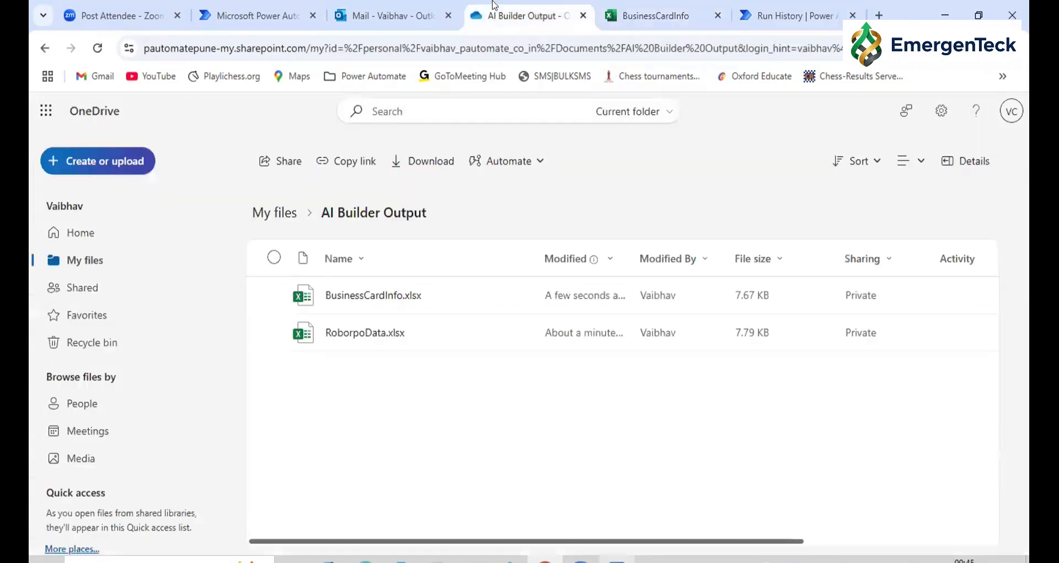
left_click(389, 13)
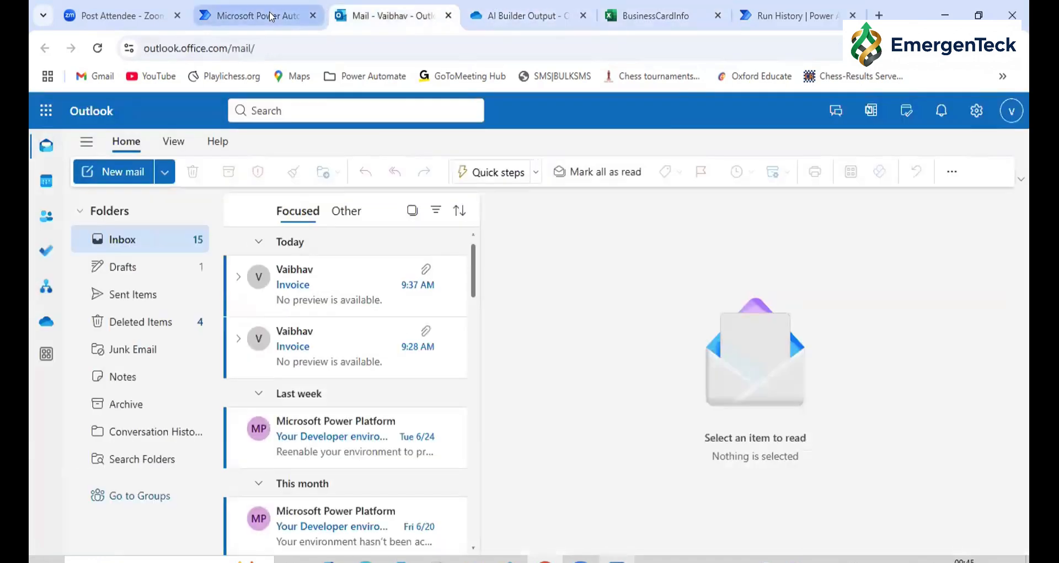
left_click(271, 16)
left_click(789, 15)
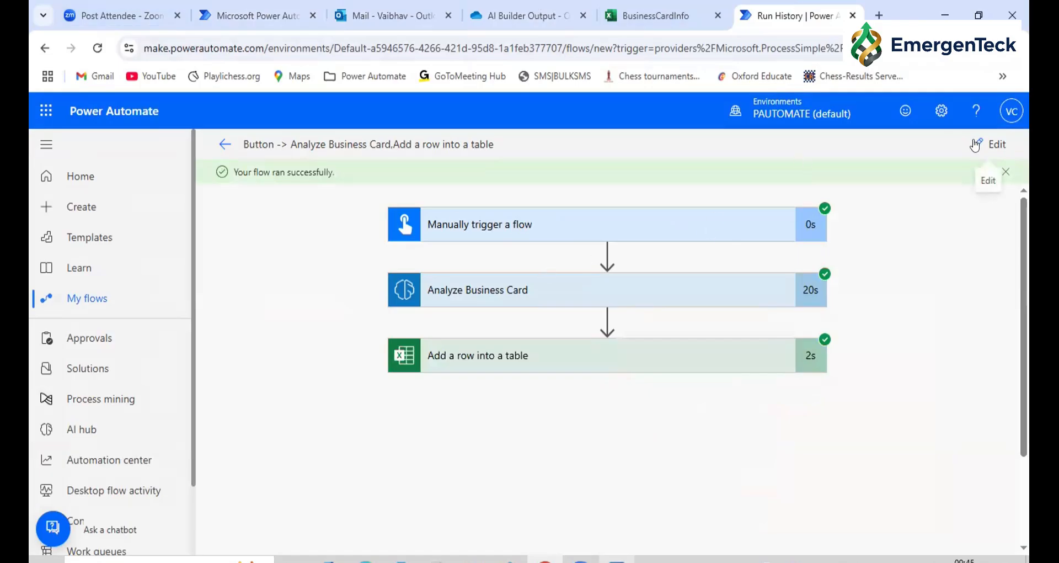
Reopen the flow for editing and insert the AI Builder action Process receipts between Analyze Business Card and Add a row into a table
left_click(975, 145)
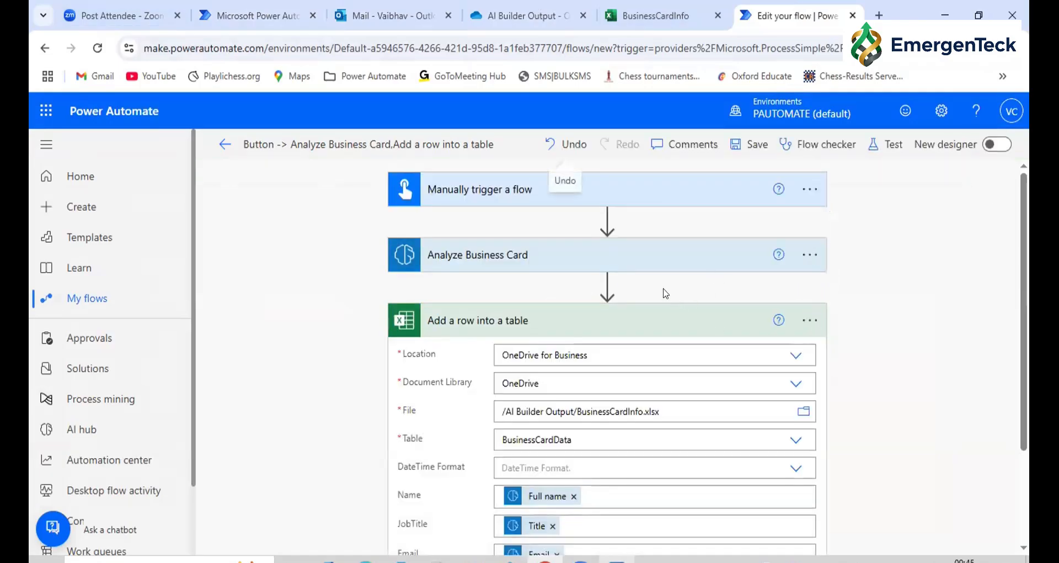
left_click(609, 286)
left_click(609, 301)
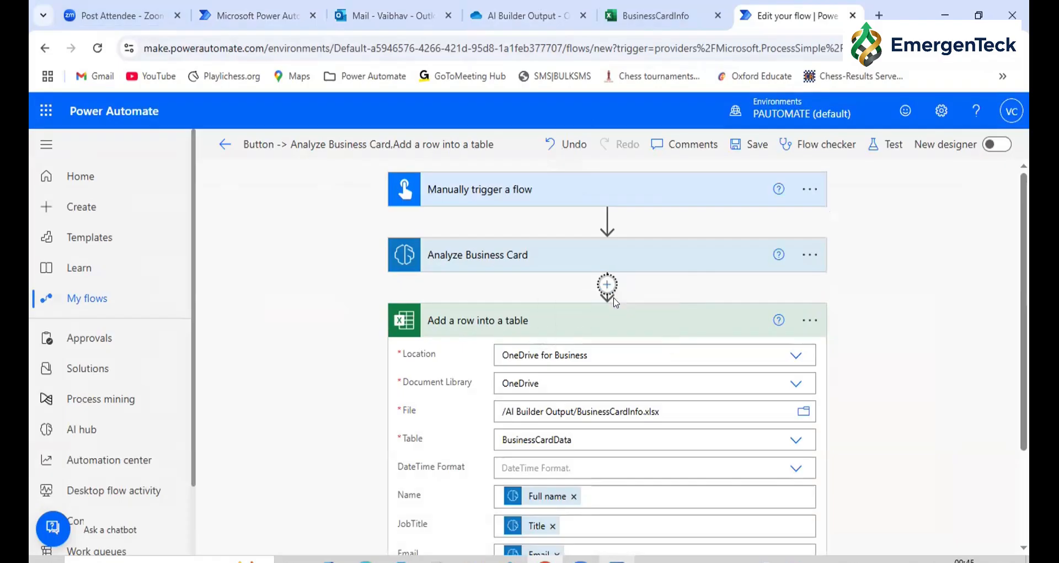
left_click(483, 461)
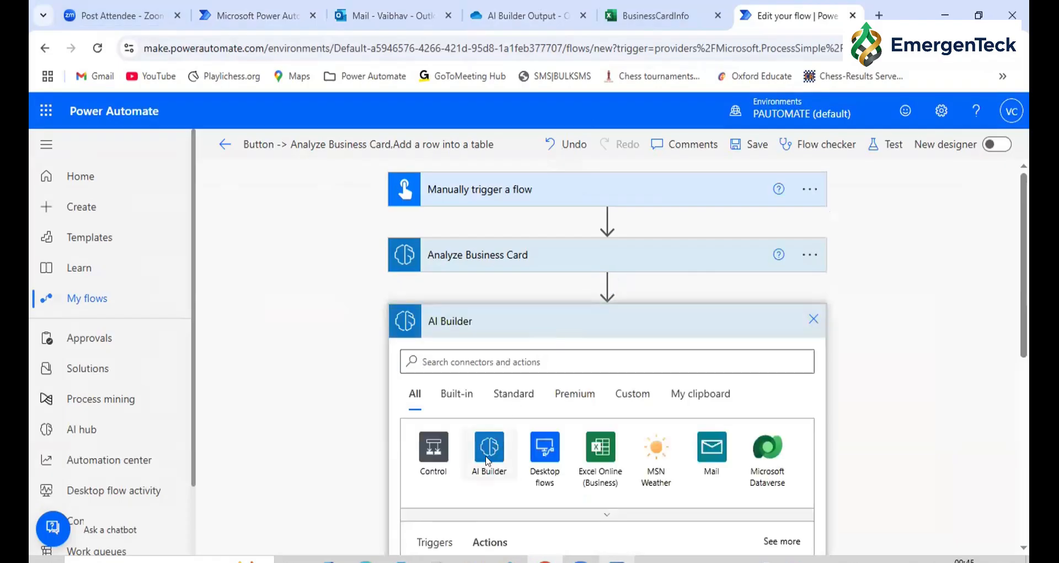
left_click(473, 362)
type("r")
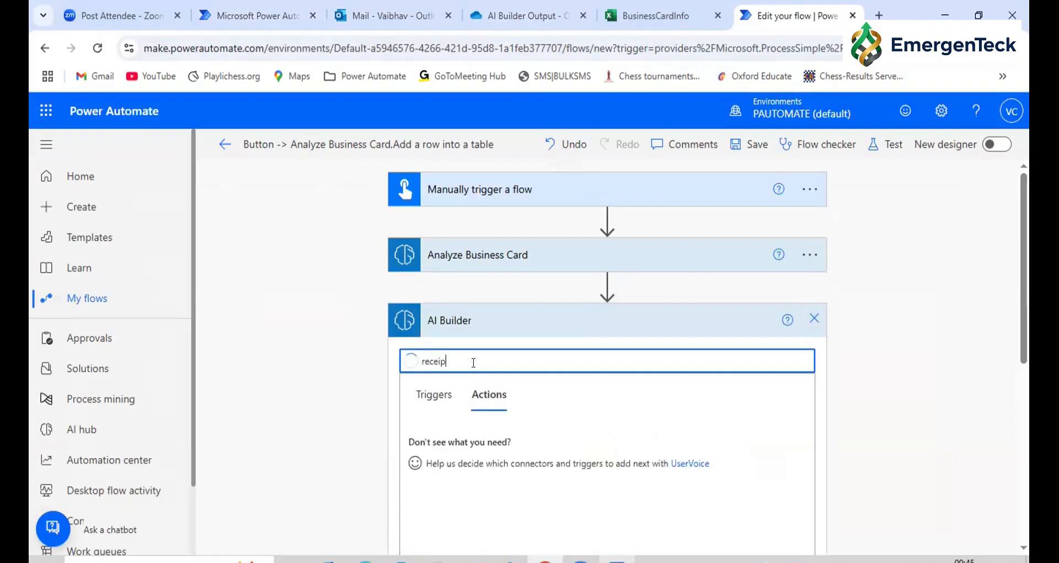
left_click(455, 443)
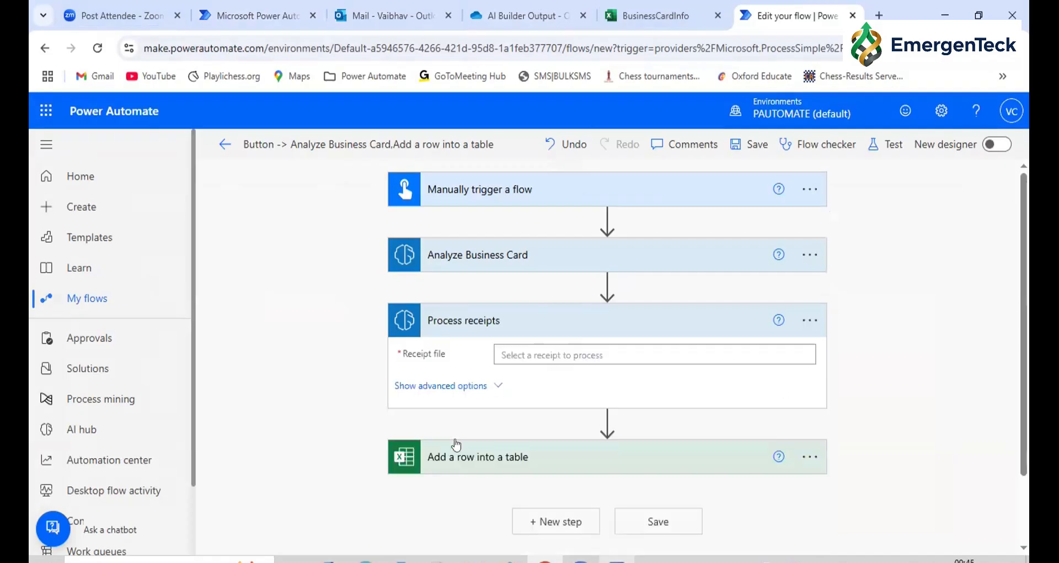
Map the Receipt file of Process receipts to the trigger's File Content
left_click(526, 348)
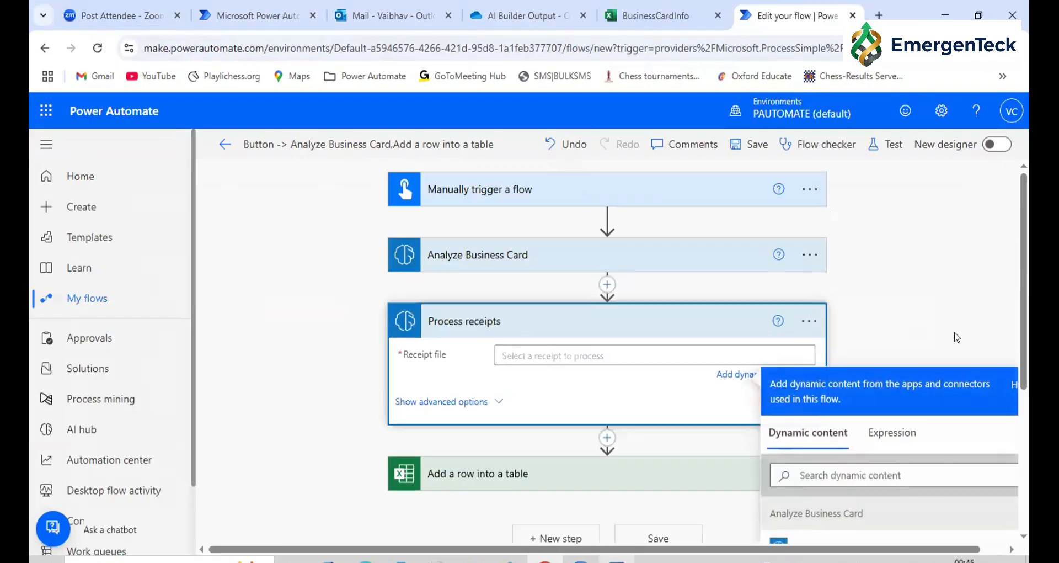
scroll(834, 411, "down", 10)
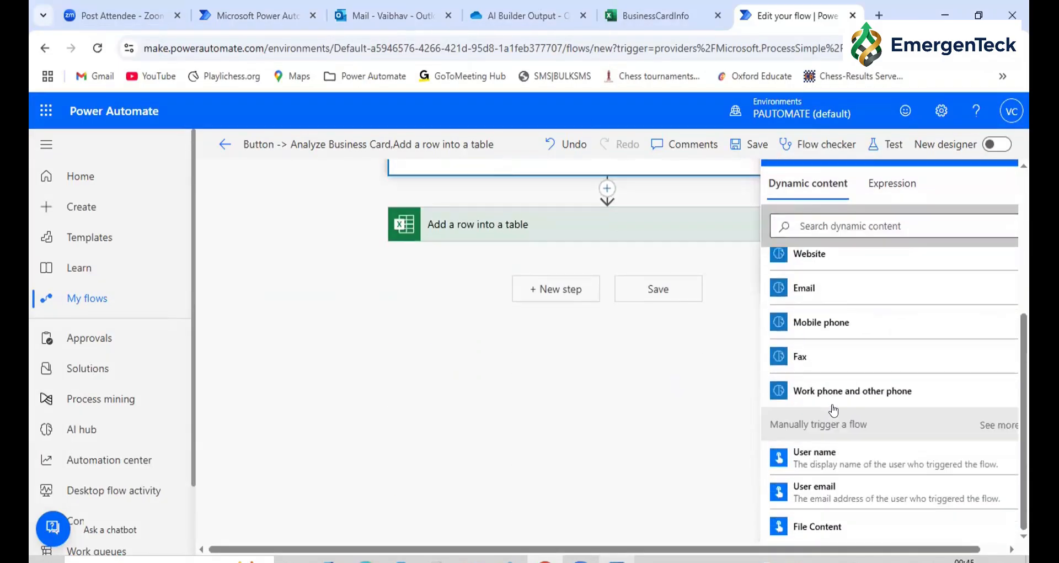
left_click(818, 526)
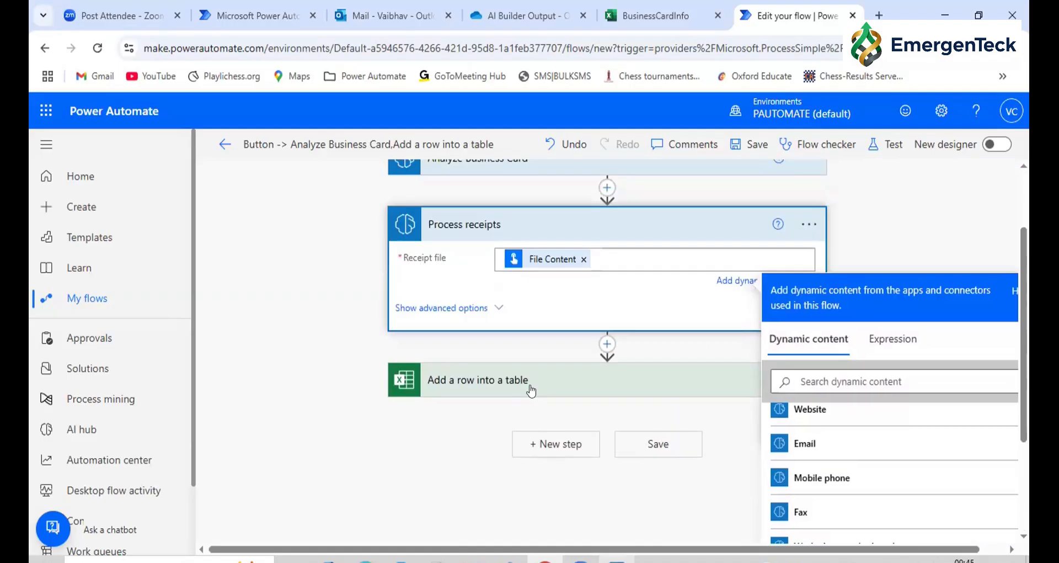
Examine which Process receipts outputs are available as dynamic content for the Name column of Add a row into a table
left_click(531, 390)
scroll(531, 384, "down", 2)
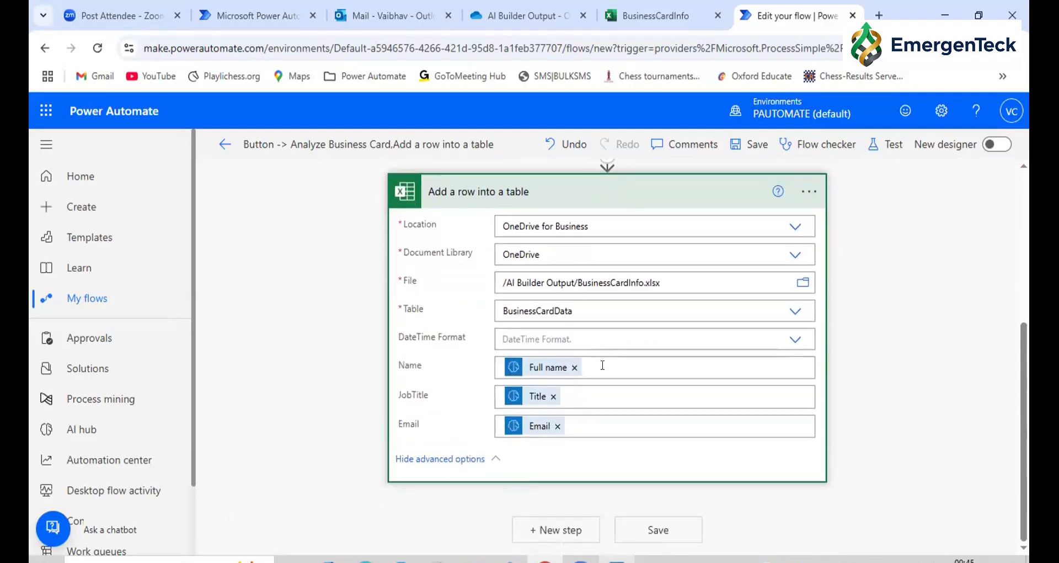
left_click(601, 364)
scroll(926, 401, "down", 3)
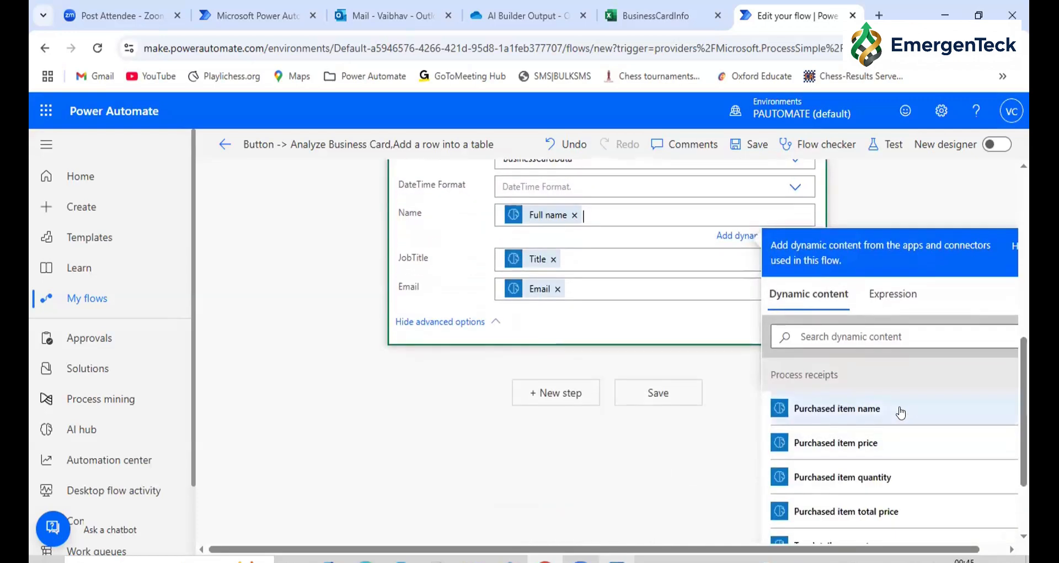
scroll(901, 413, "down", 5)
scroll(901, 412, "down", 2)
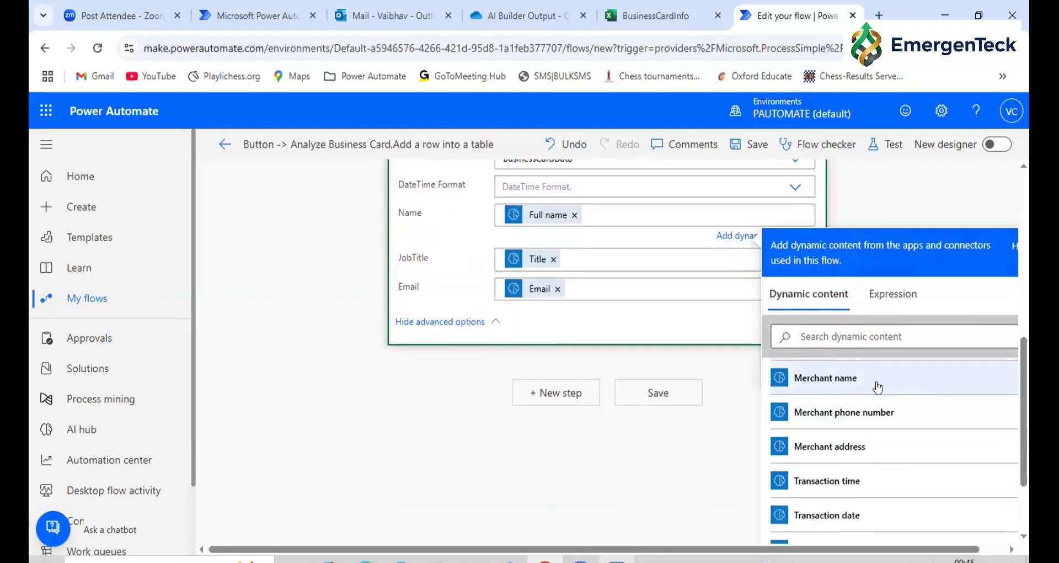
scroll(877, 388, "up", 4)
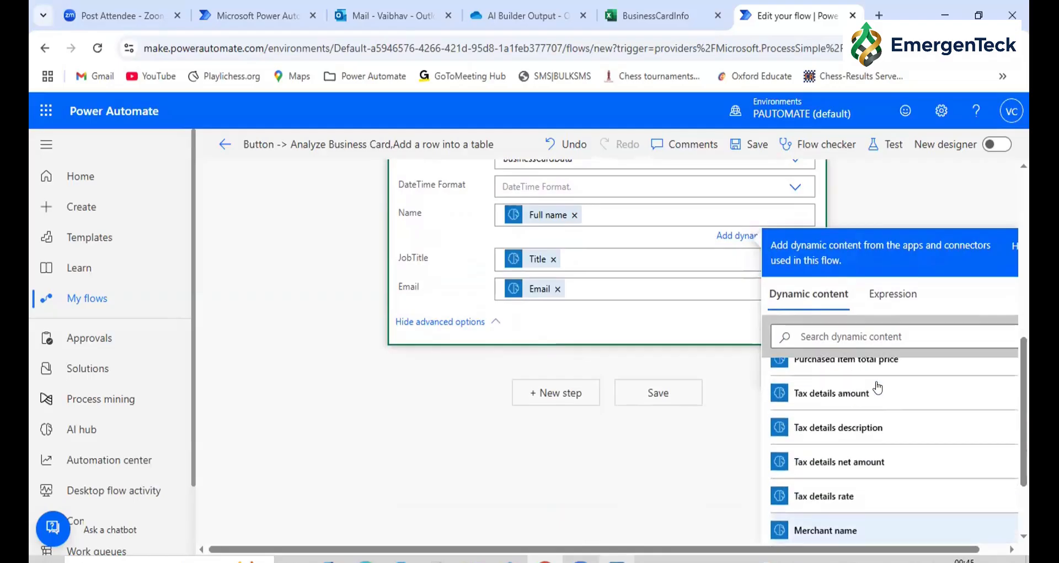
scroll(881, 253, "up", 7)
scroll(882, 253, "up", 1)
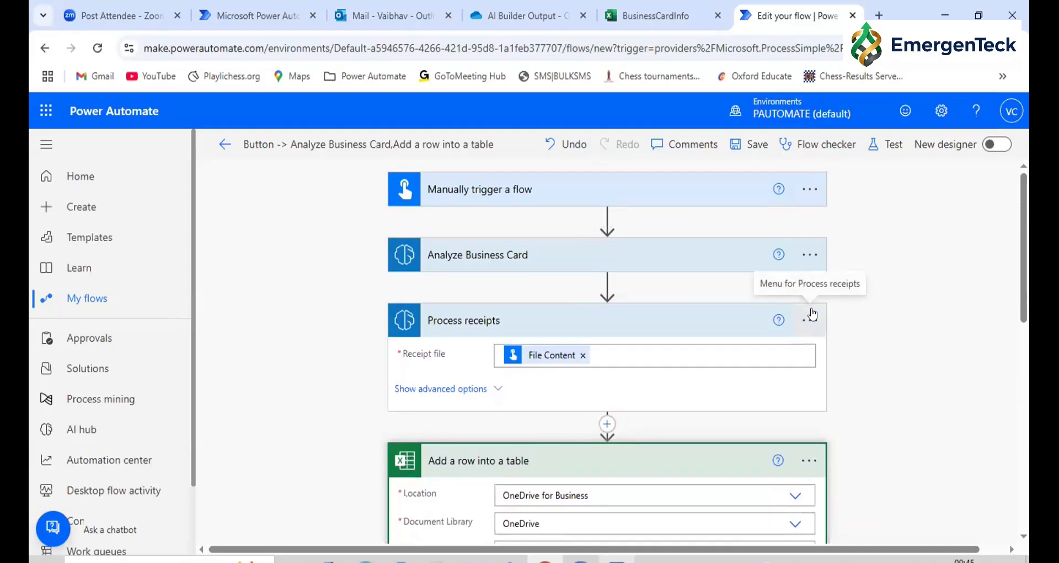
Delete the Process receipts action from the flow and save the flow
left_click(812, 317)
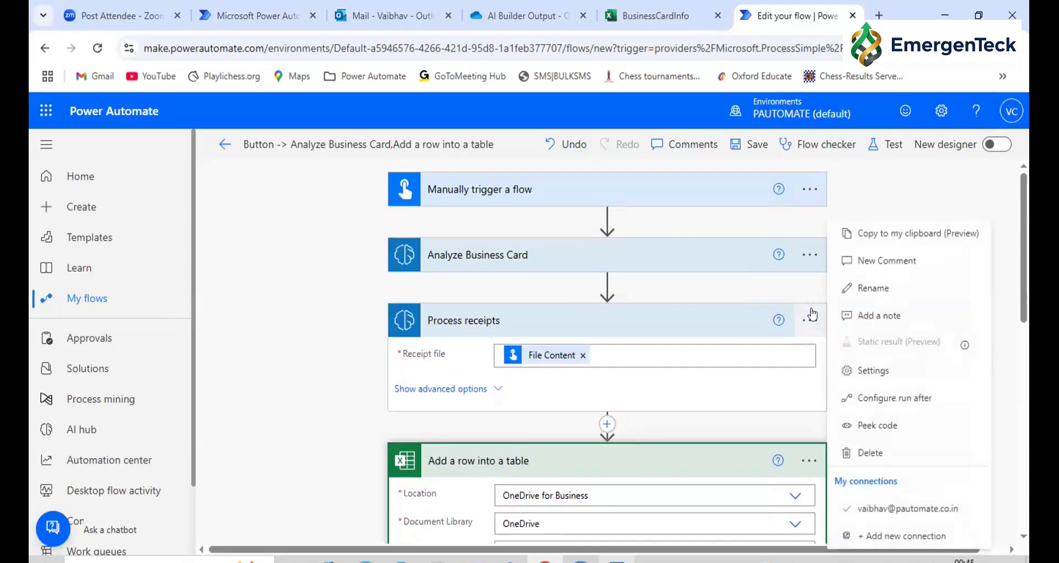
left_click(866, 454)
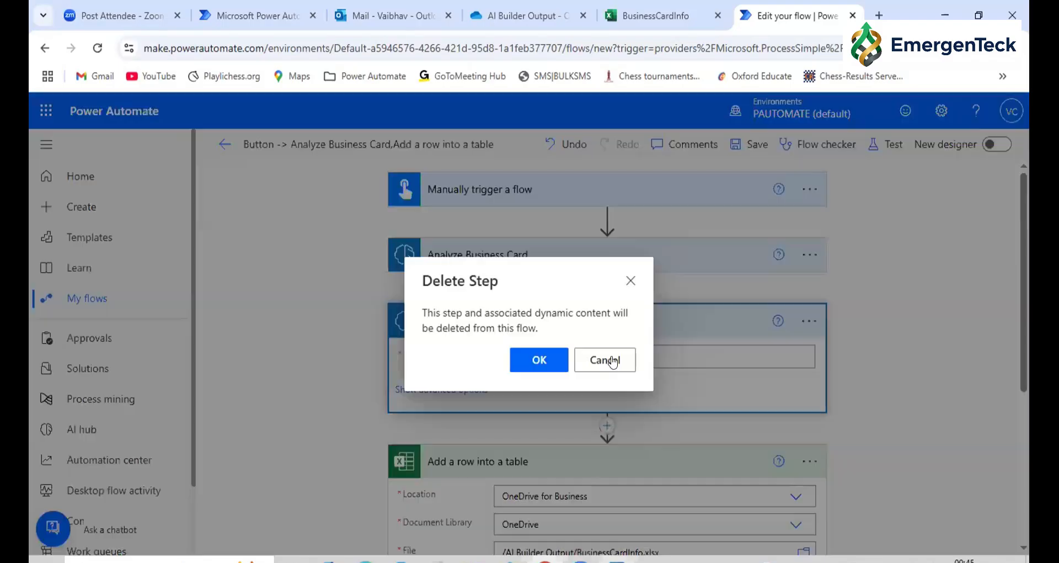
key("Return")
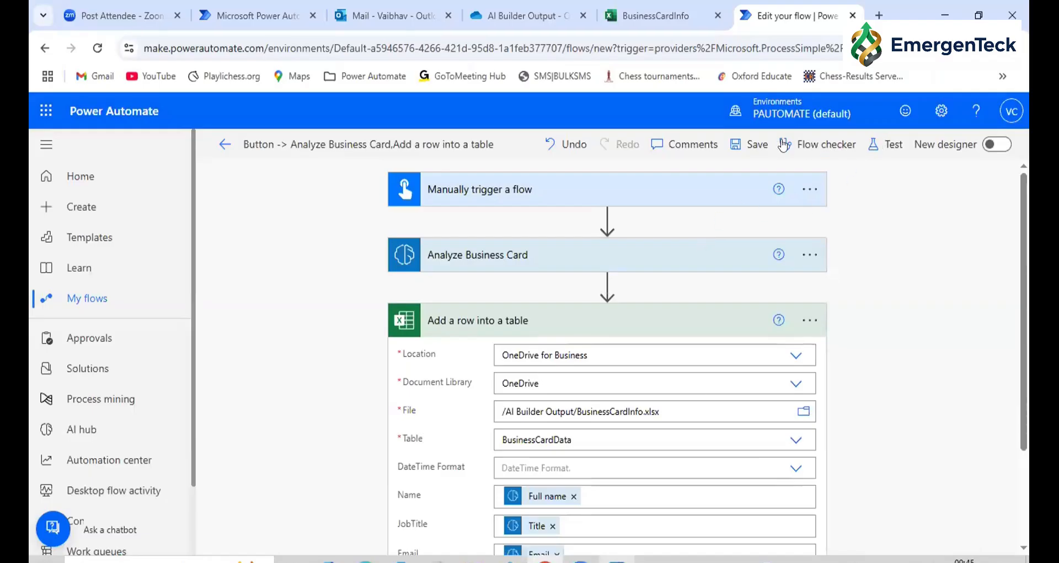
left_click(750, 146)
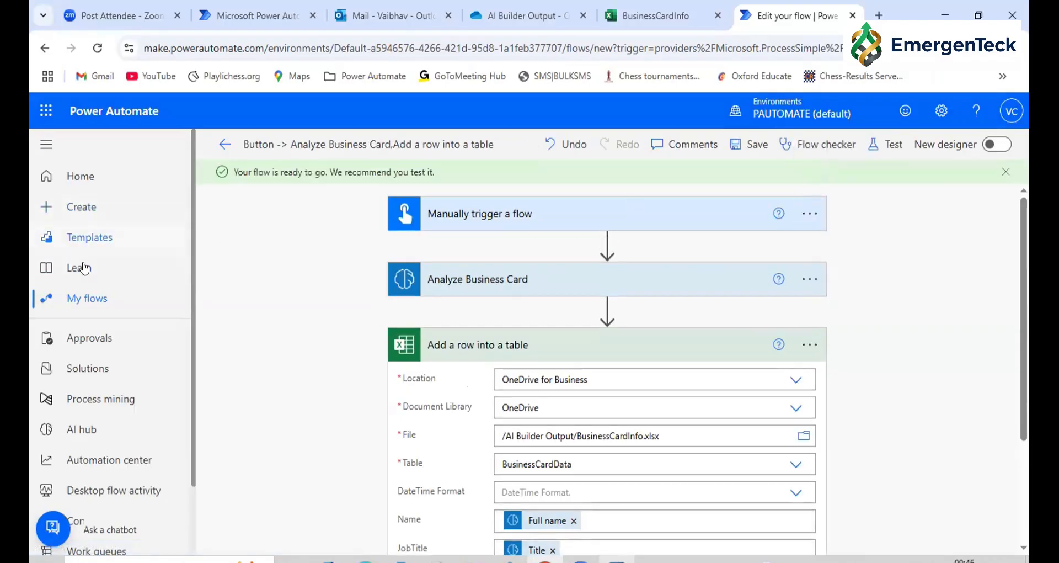
Look through the desktop flows and the flows shared with the account, and return to the list of cloud flows
left_click(84, 302)
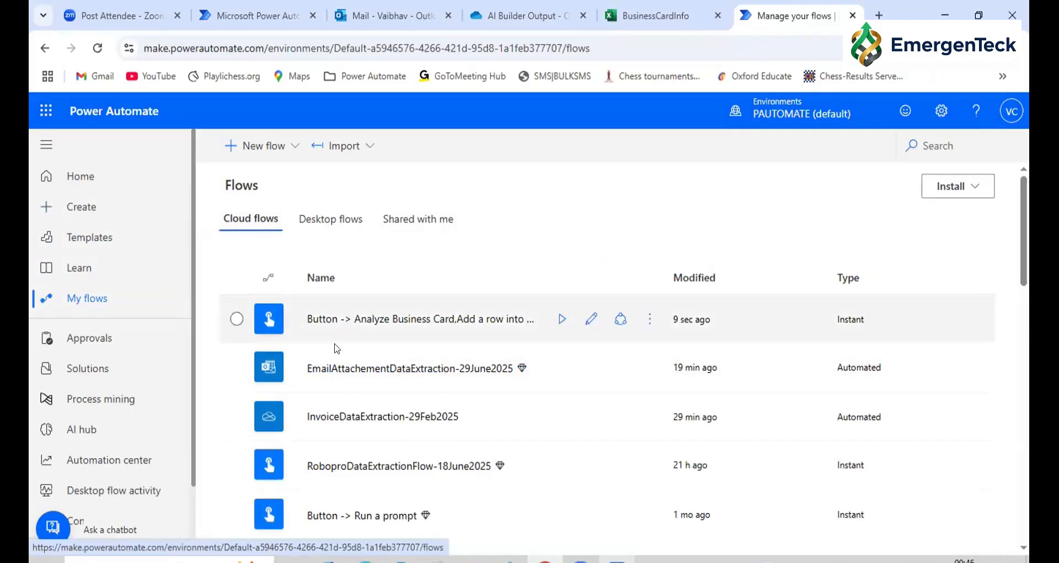
left_click(330, 221)
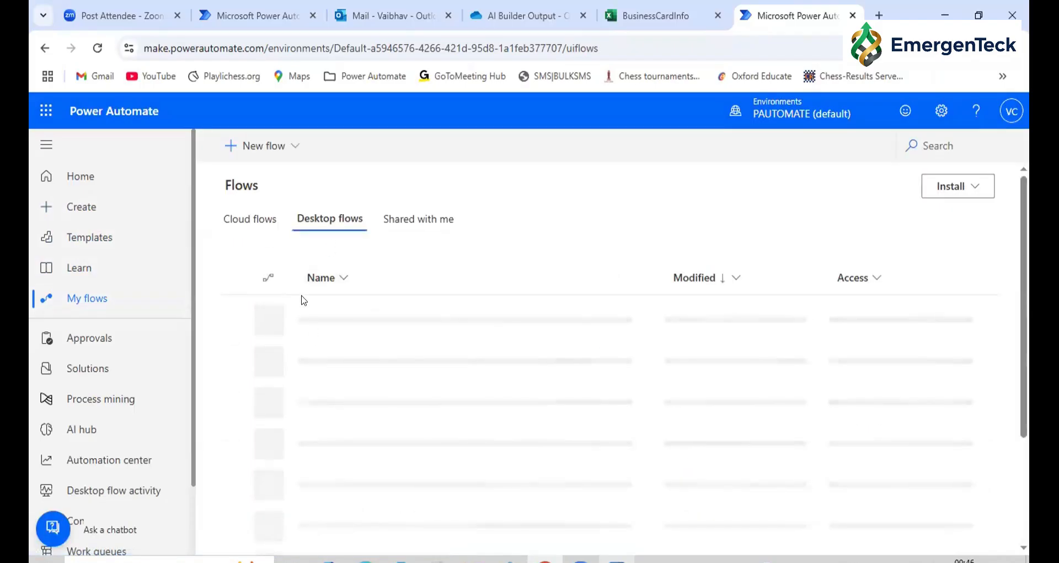
left_click(398, 224)
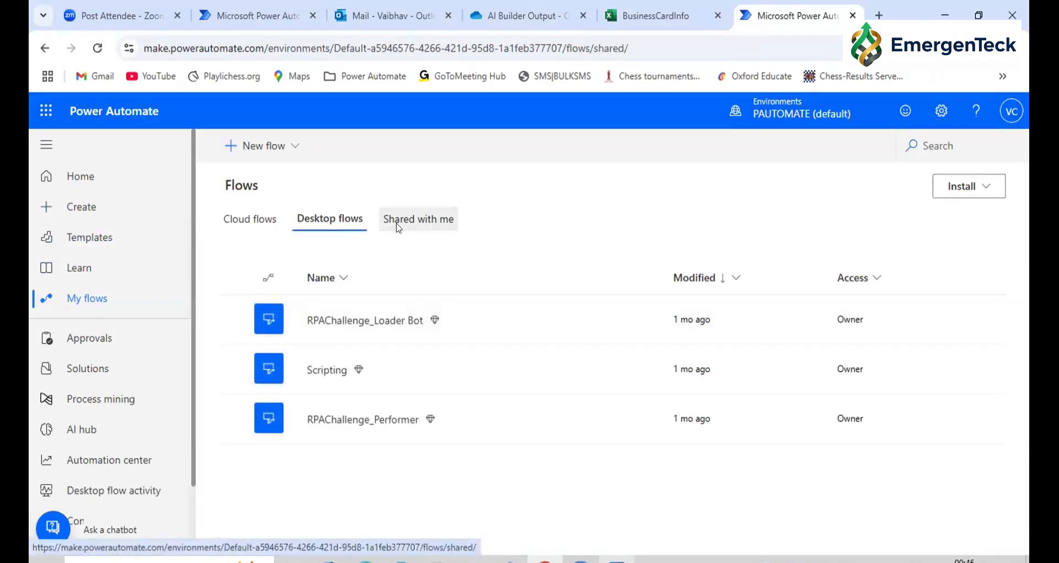
left_click(257, 220)
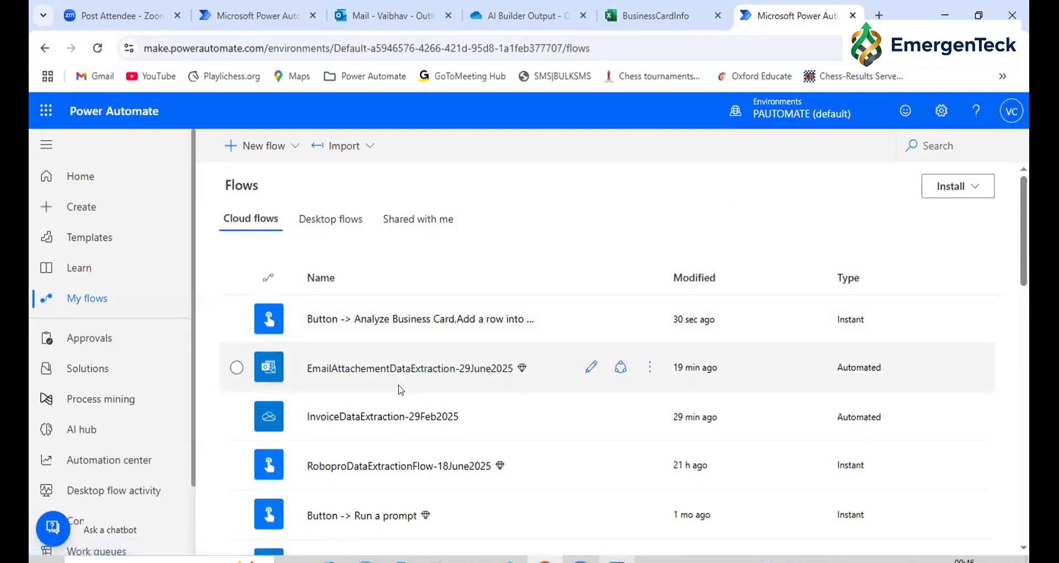
Open the details of the EmailAttachementDataExtraction-29June2025 flow and review its connections and average run duration
left_click(355, 372)
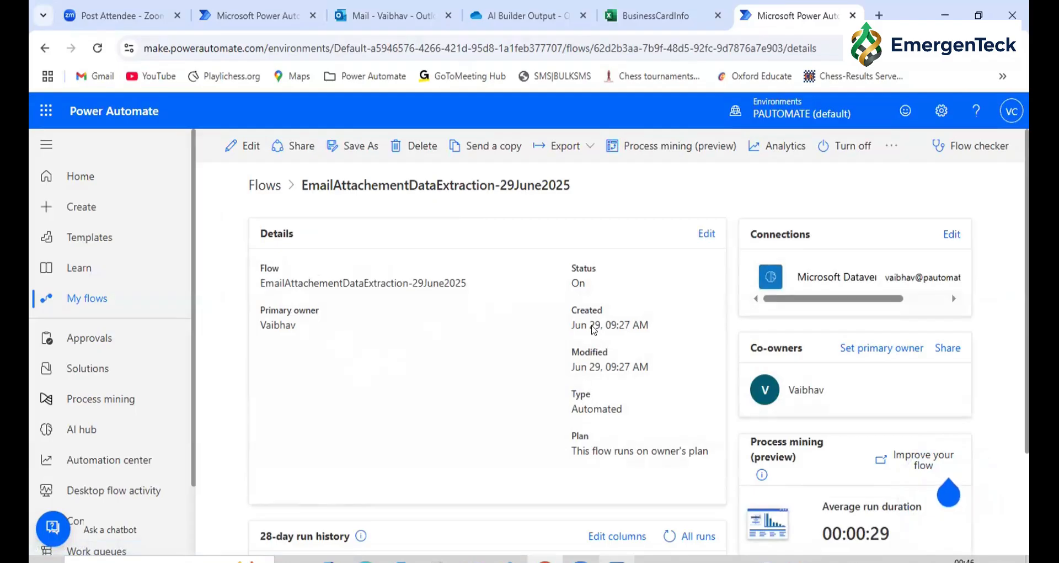
double_click(786, 236)
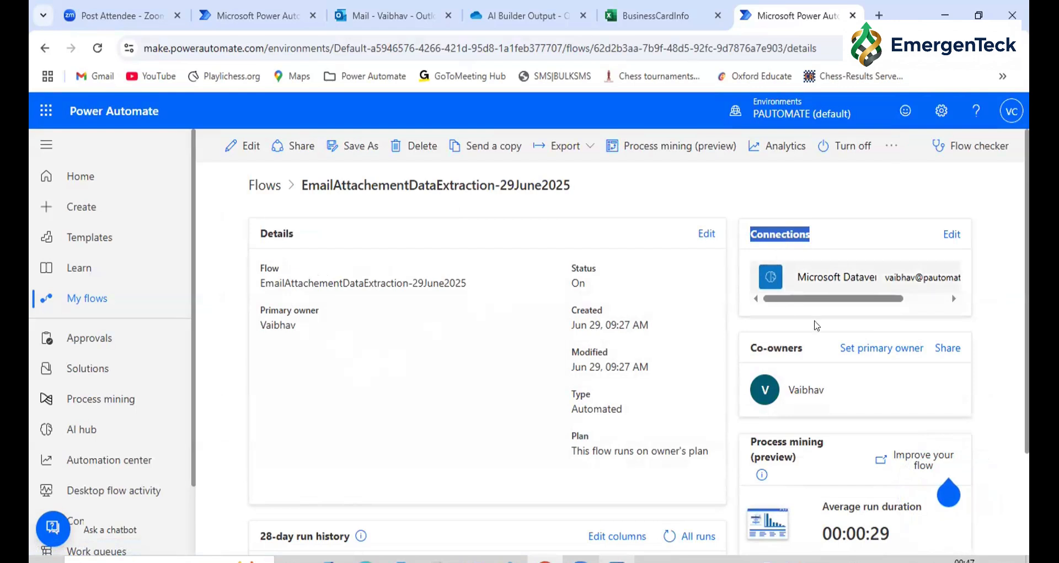
left_click_drag(840, 299, 770, 337)
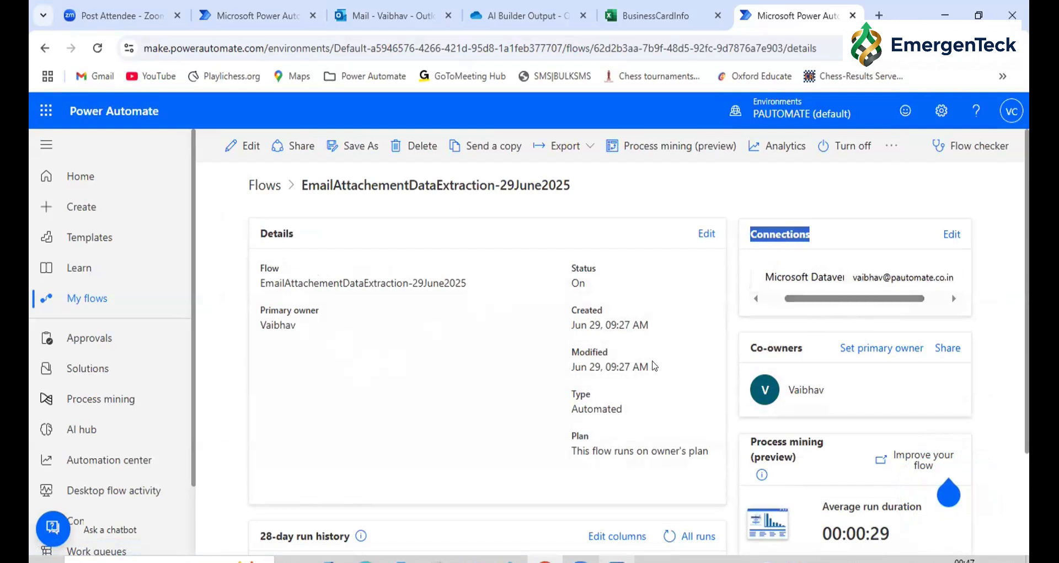
scroll(654, 365, "down", 3)
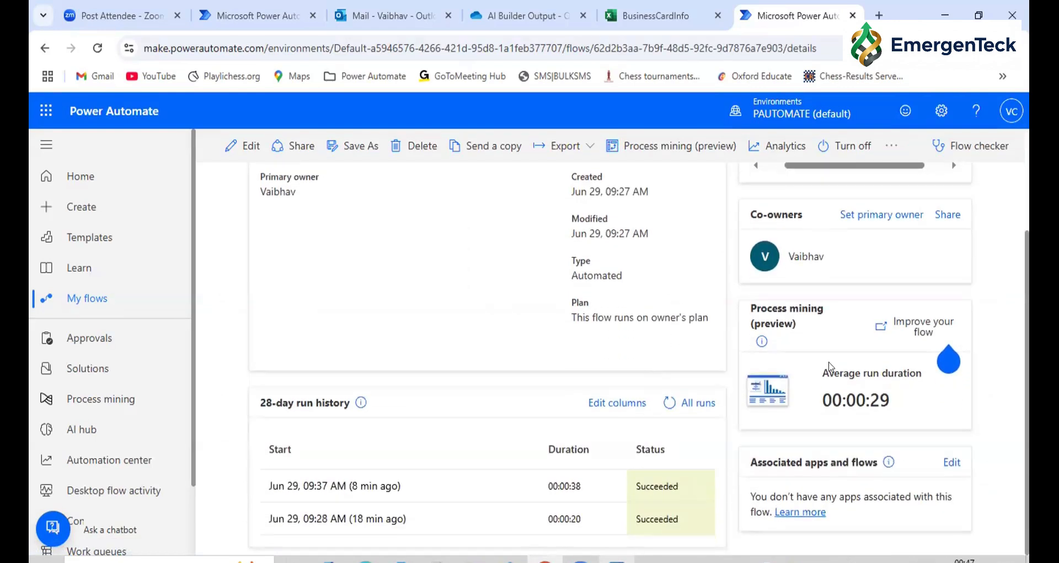
left_click_drag(824, 402, 892, 399)
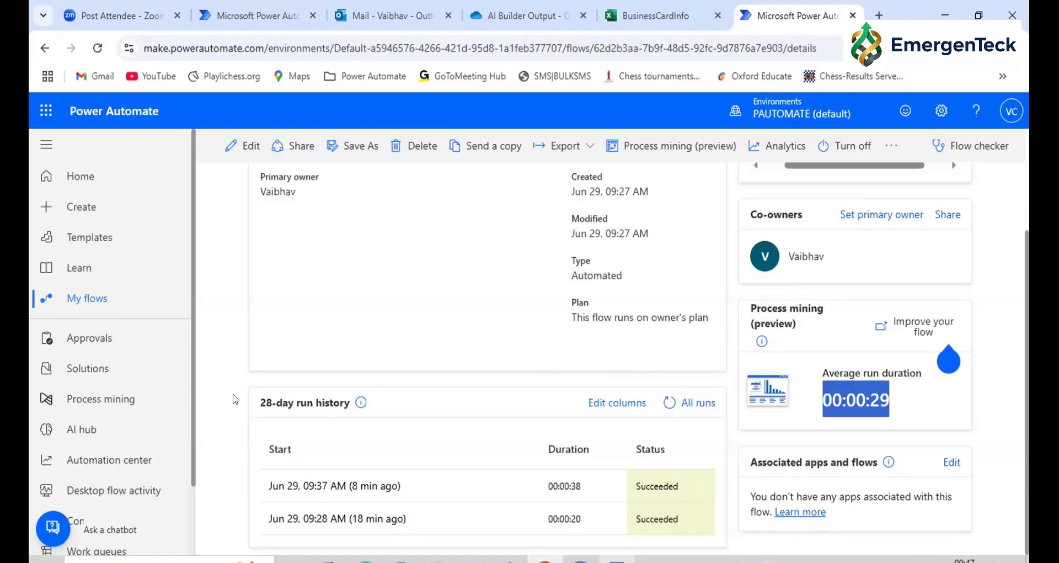
Review the flow's 28-day run history and open the list of all its runs
left_click(269, 406)
left_click_drag(268, 407, 341, 403)
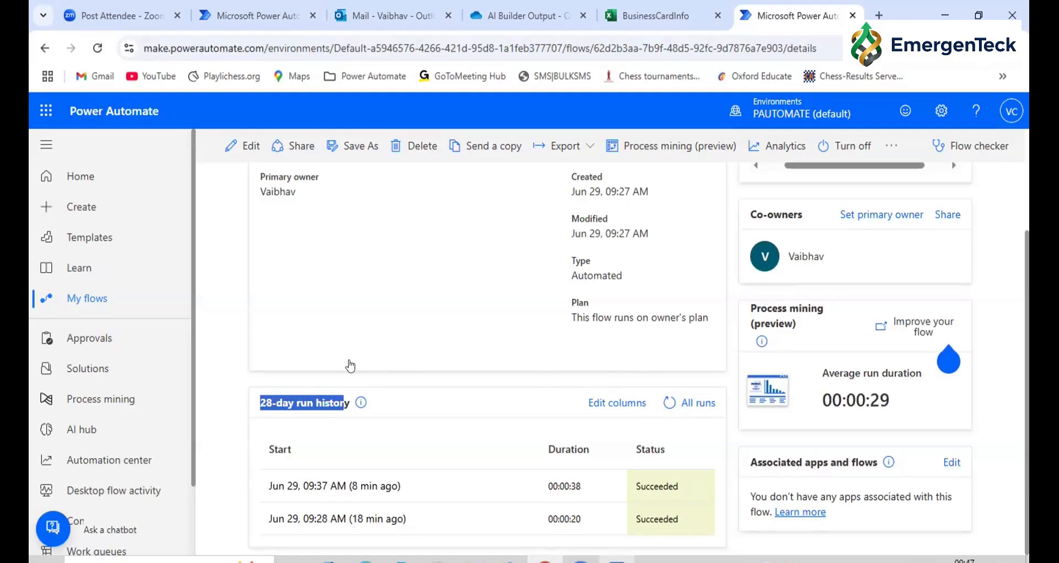
left_click(702, 403)
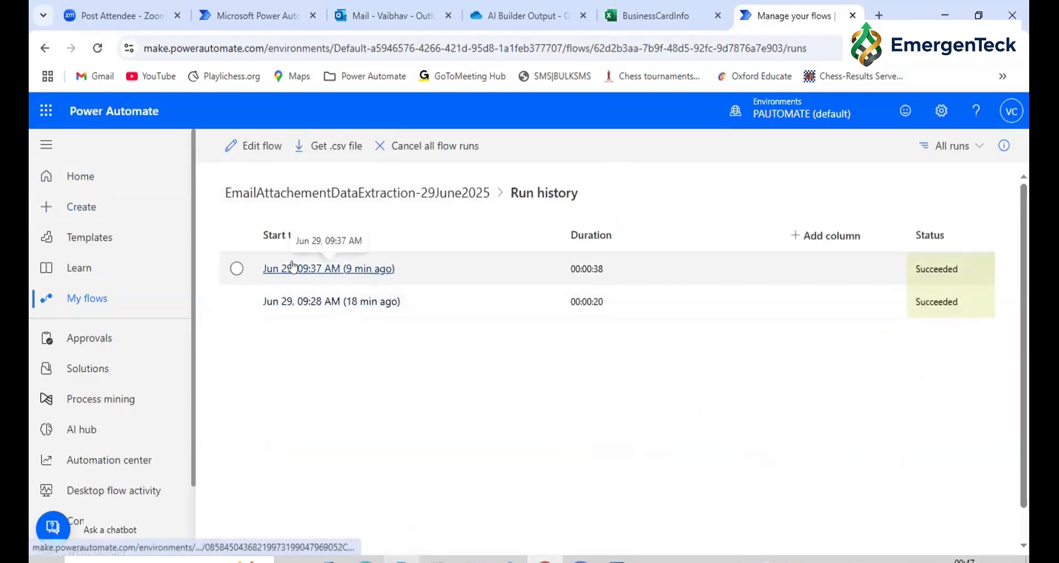
Return to the flow's details and open its Jun 29, 09:37 AM run from the run history
left_click(395, 194)
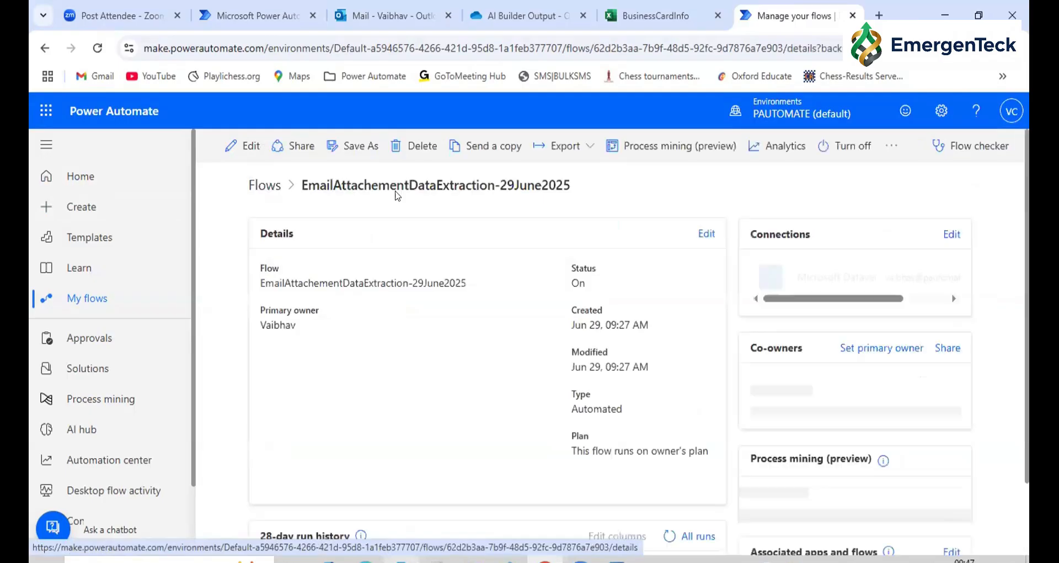
triple_click(406, 284)
left_click(422, 386)
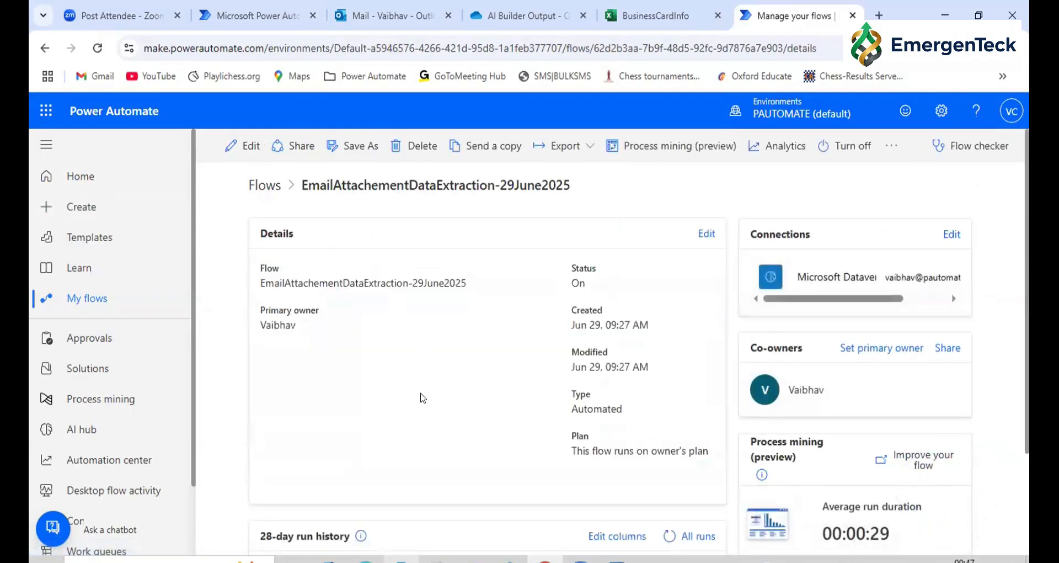
scroll(422, 395, "down", 3)
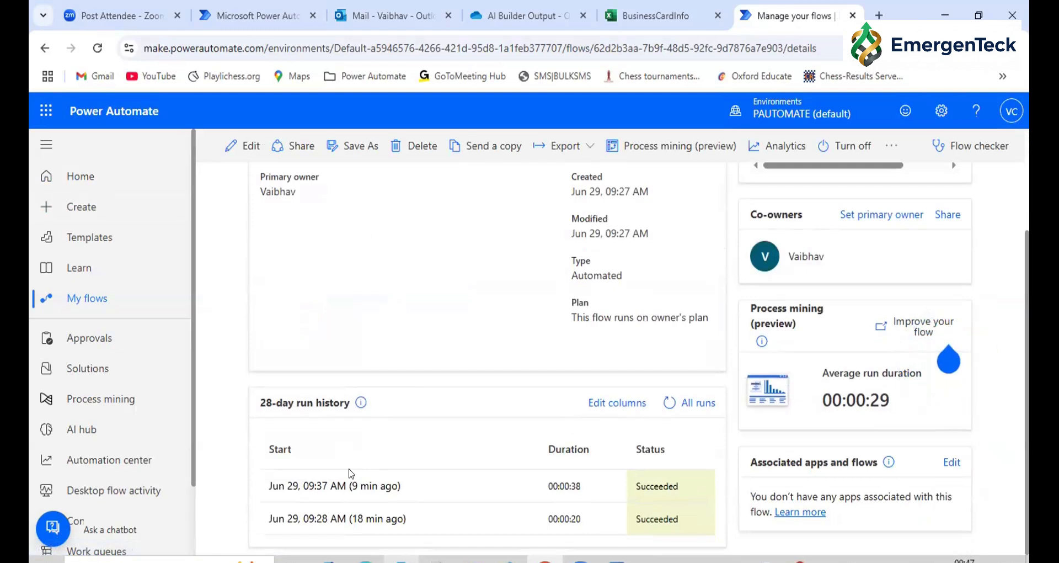
left_click(349, 484)
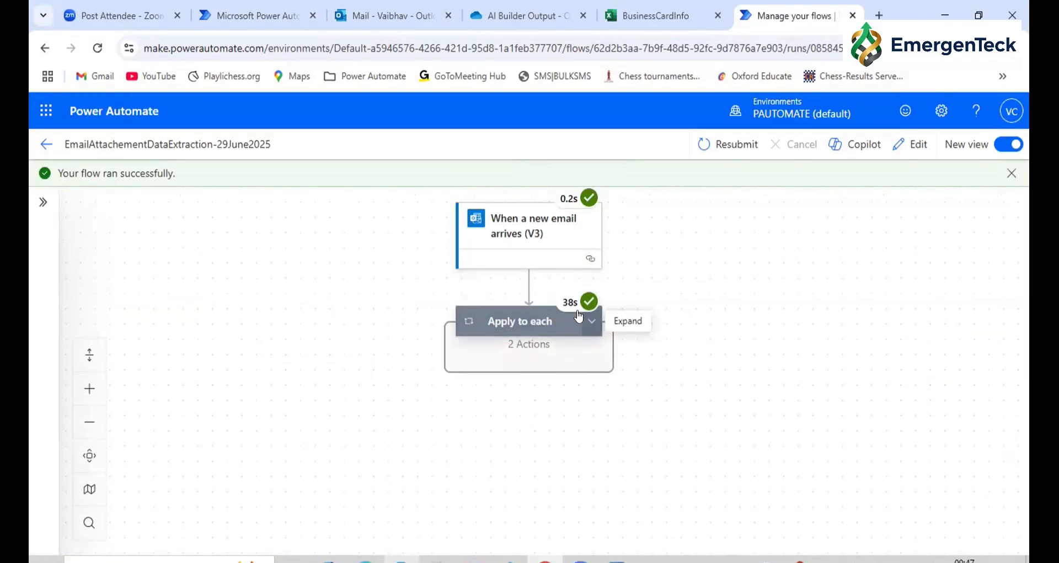
Return to the flow's details and review the columns available for the 28-day run history without changing the selection
left_click(42, 150)
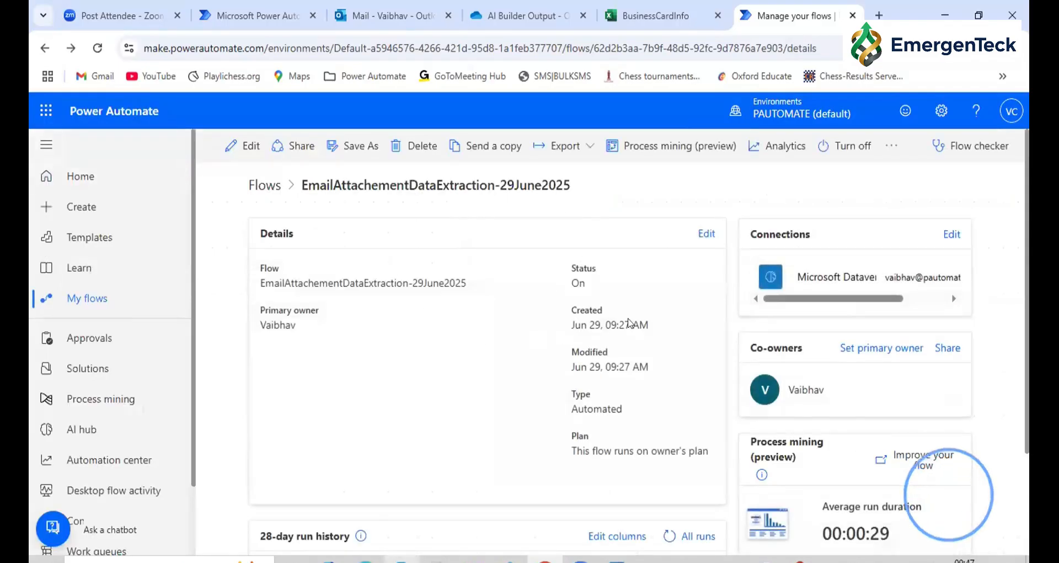
scroll(629, 322, "down", 2)
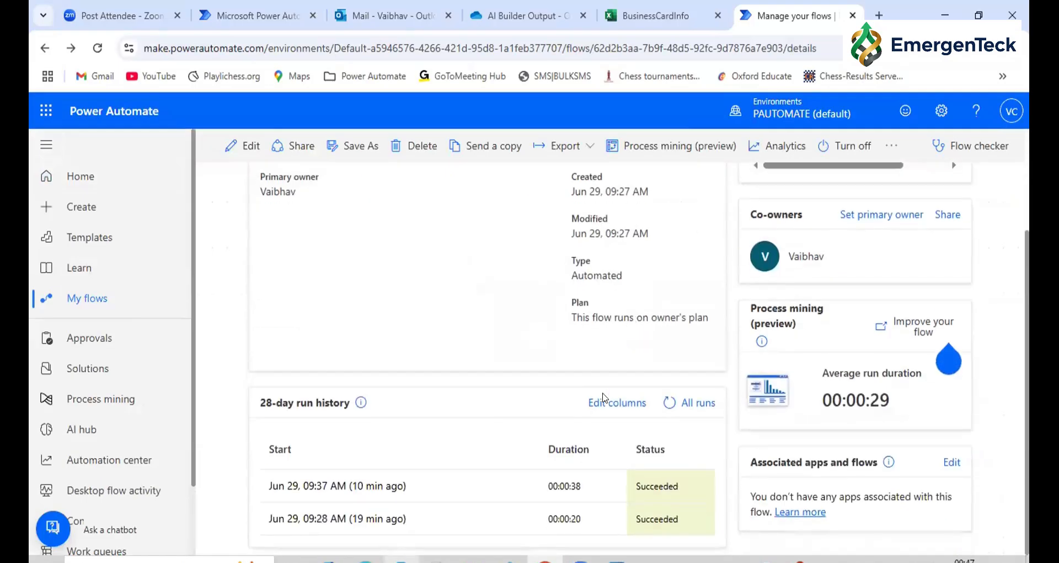
left_click(598, 407)
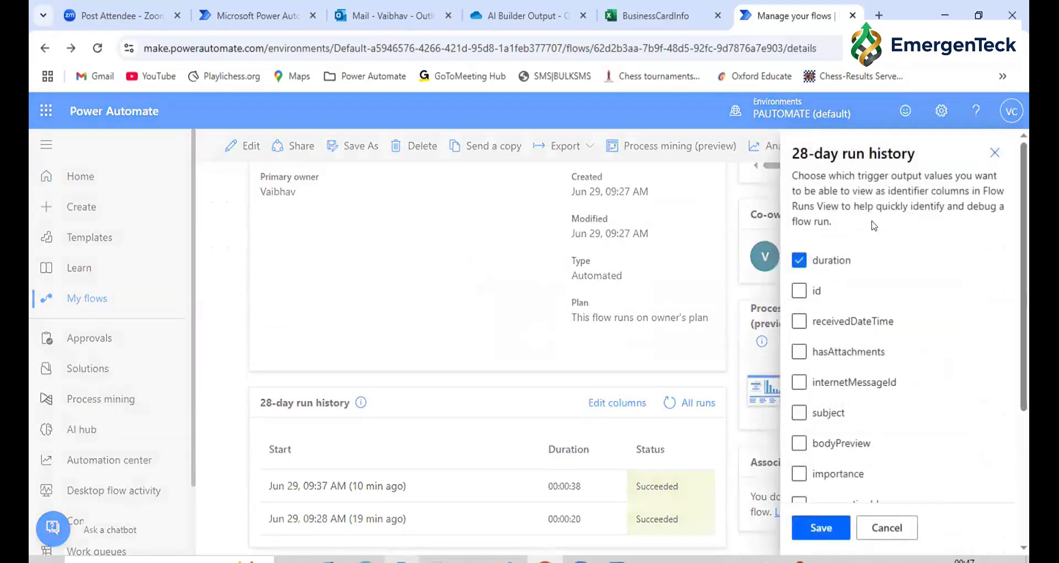
scroll(897, 293, "down", 3)
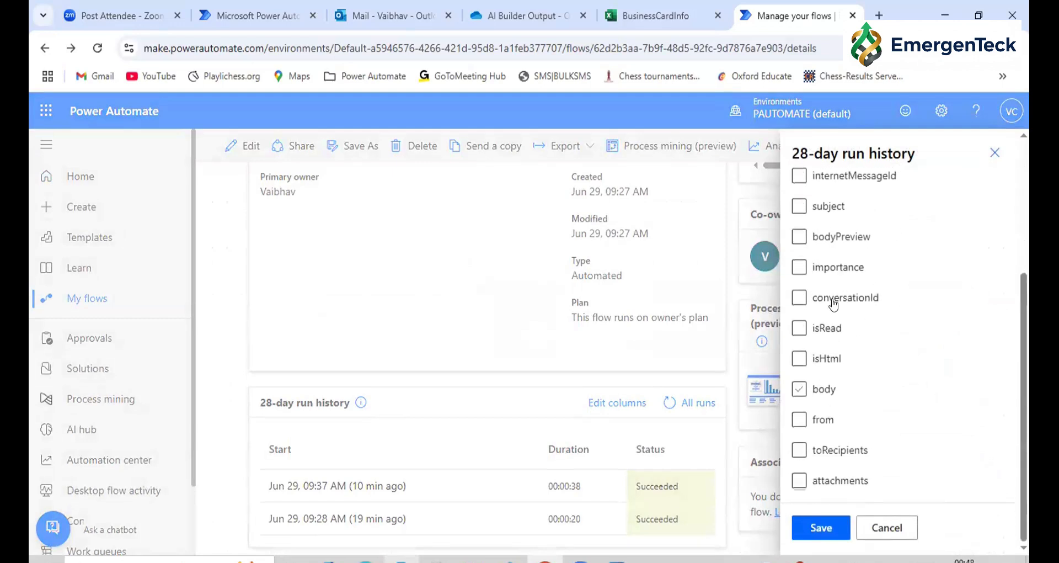
left_click(867, 524)
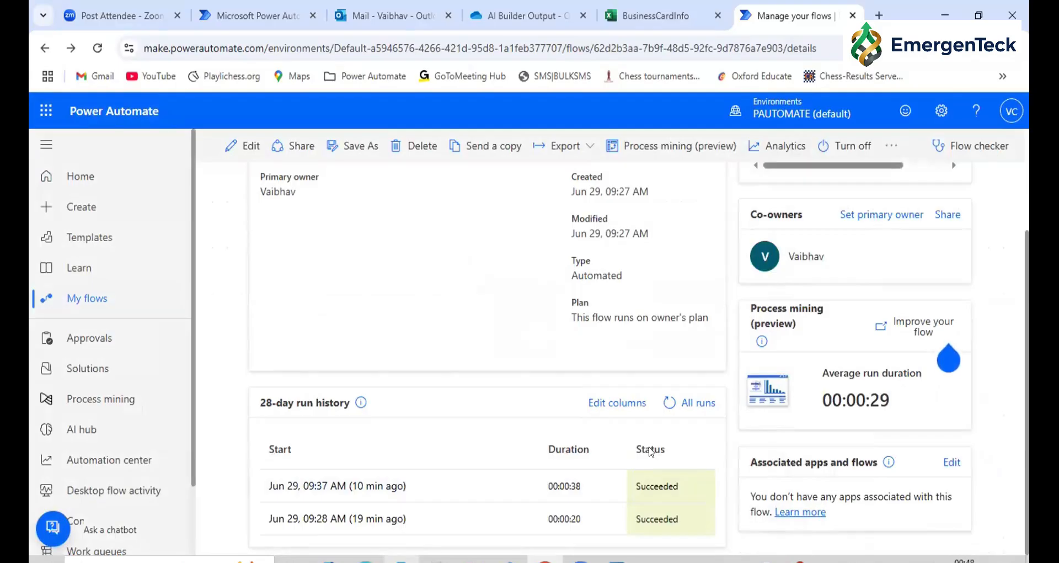
Run the flow checker on EmailAttachementDataExtraction-29June2025 to check for errors and warnings, and close it
scroll(551, 364, "up", 3)
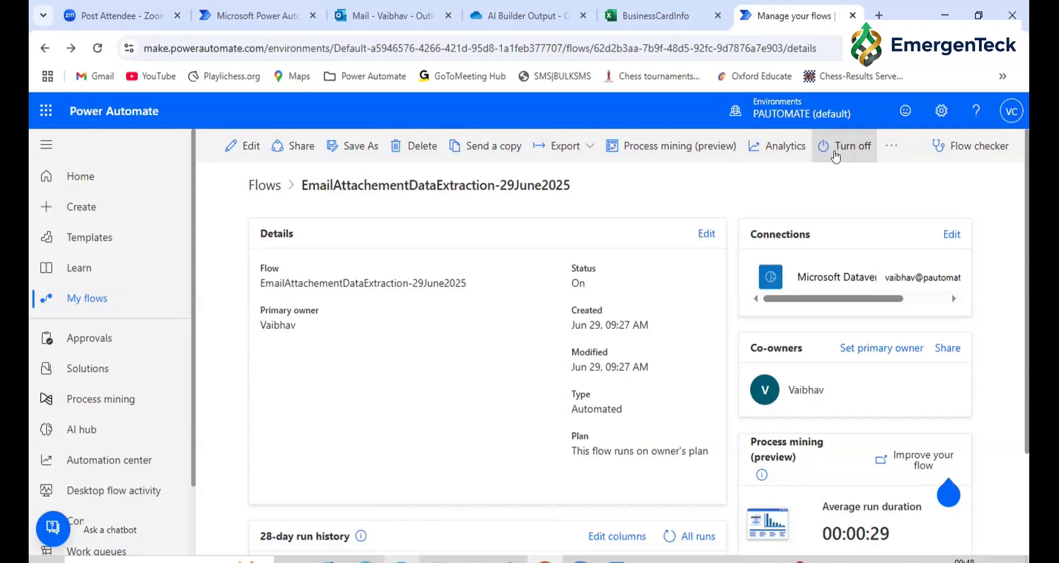
left_click(966, 155)
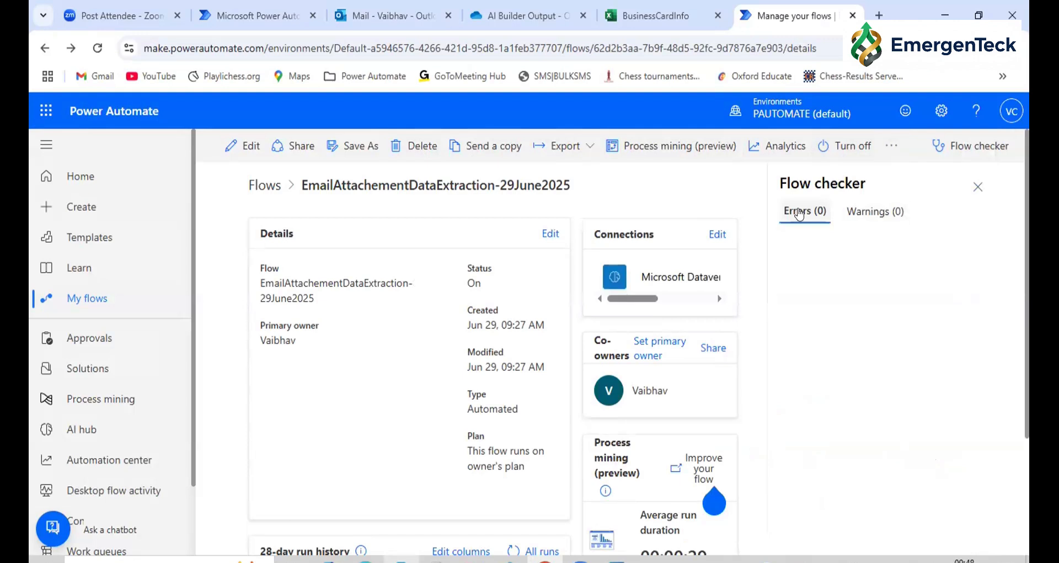
left_click(978, 188)
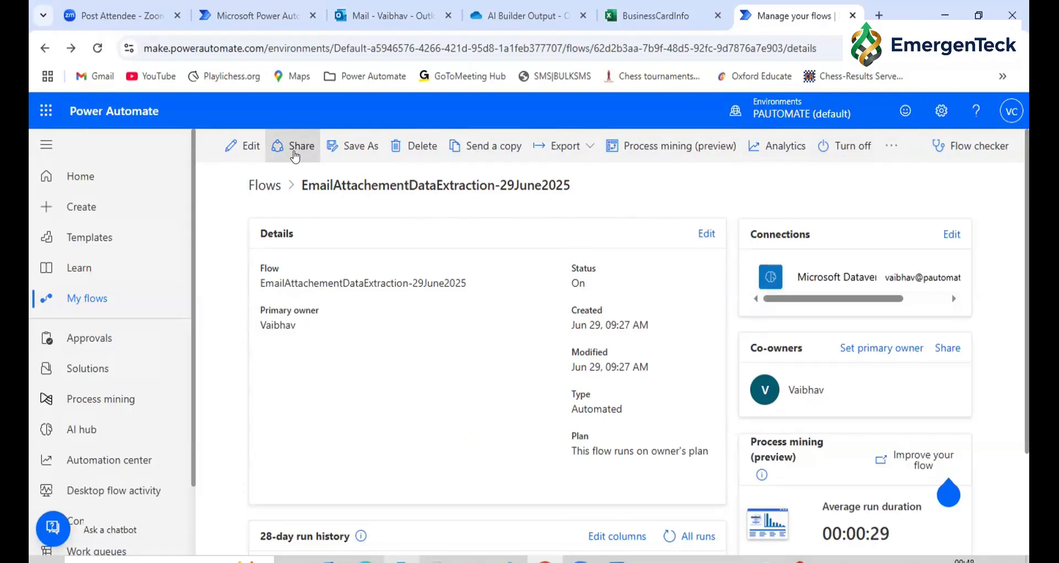
Review the flow's co-owner sharing options and the Send a copy form, leaving both without sharing or sending anything
left_click(295, 158)
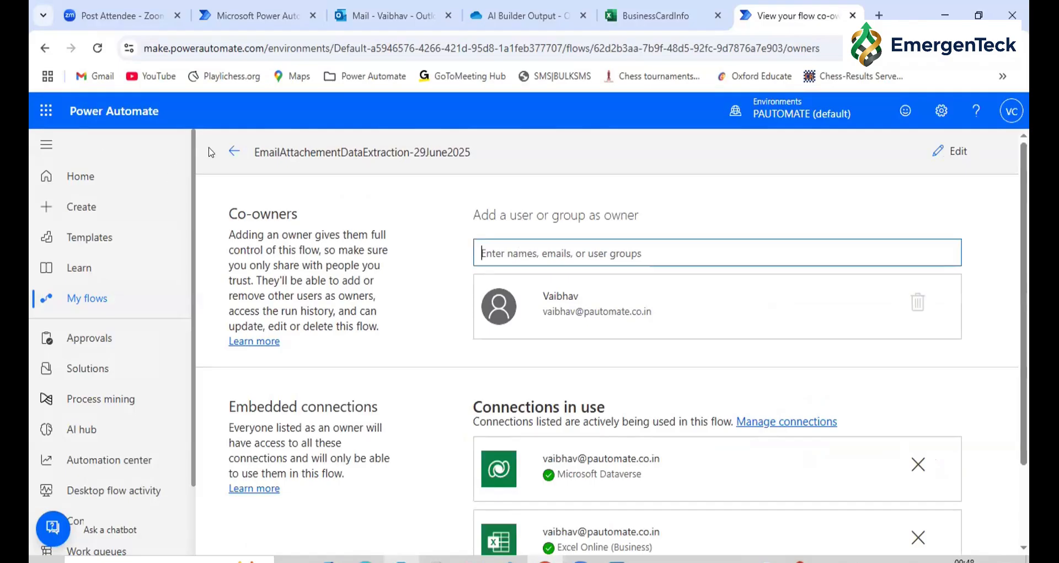
left_click(233, 154)
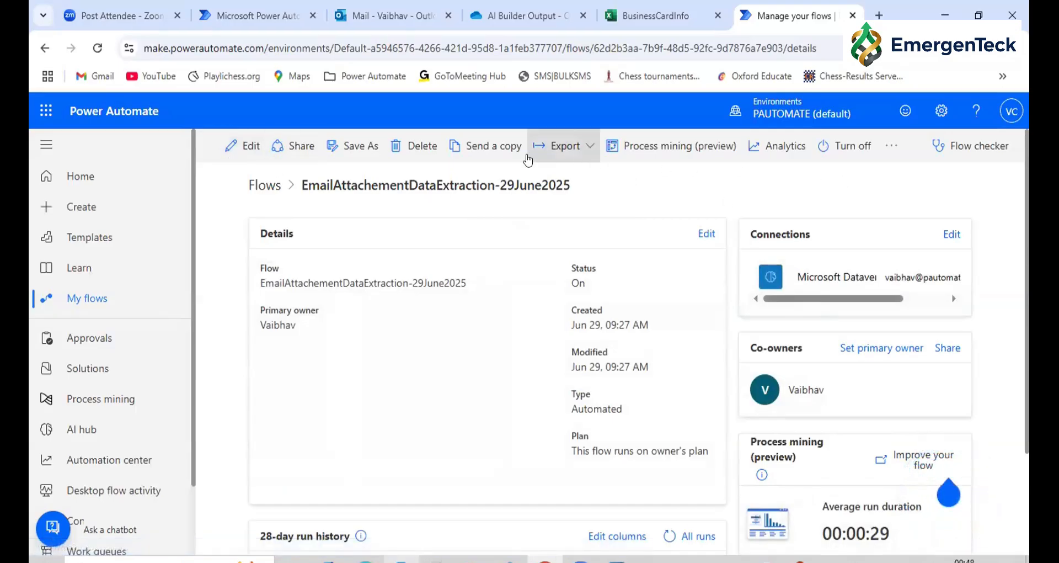
left_click(494, 156)
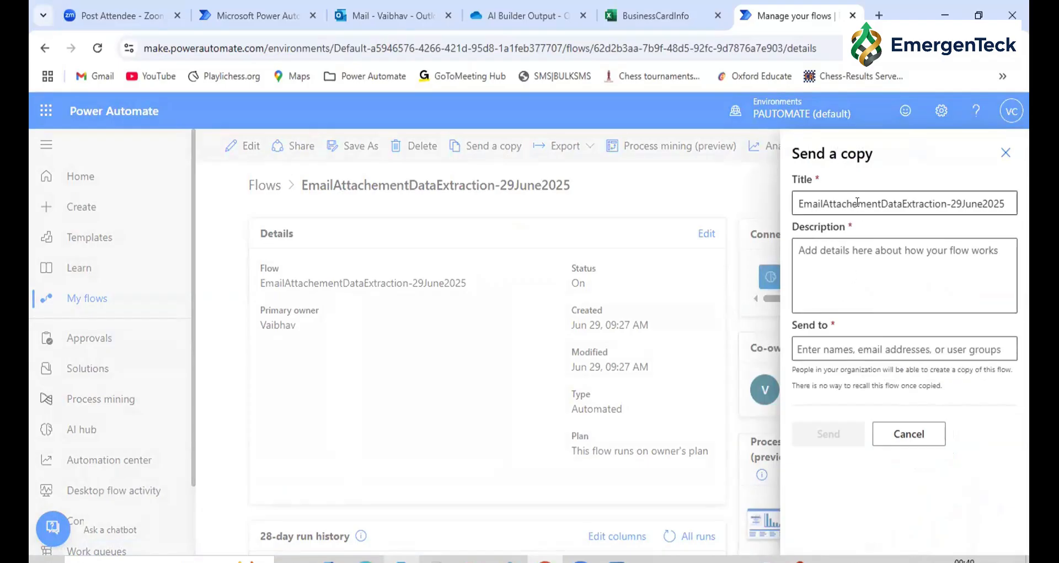
triple_click(837, 147)
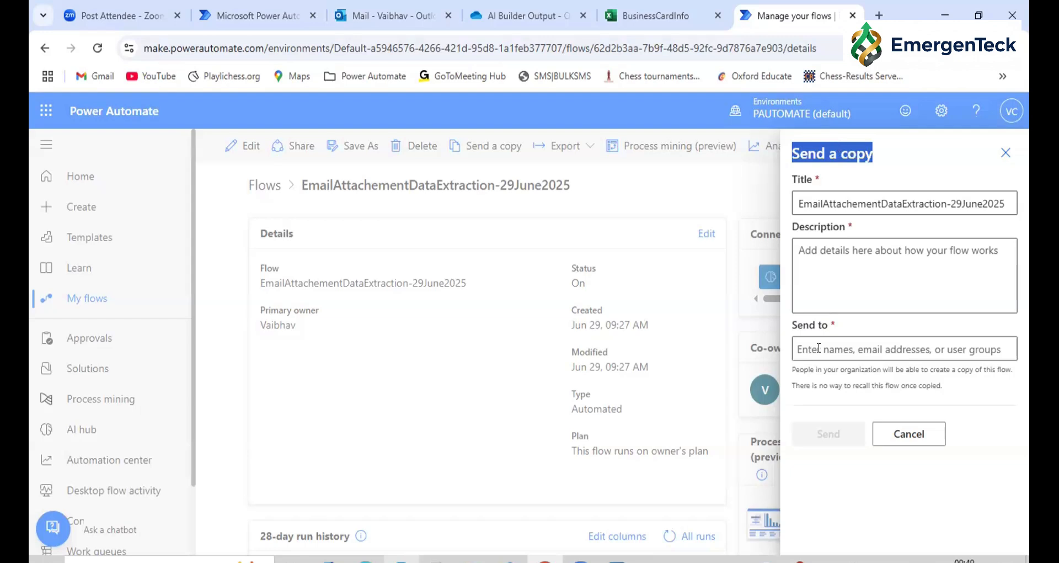
left_click(887, 433)
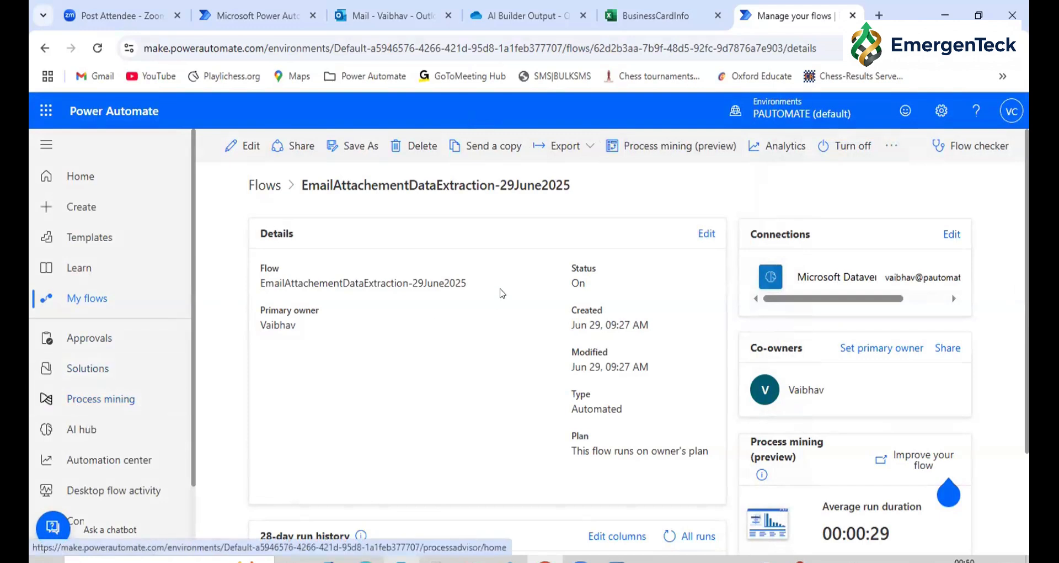
Generate the process mining report for the EmailAttachementDataExtraction-29June2025 flow and open the report's process overview
left_click(685, 146)
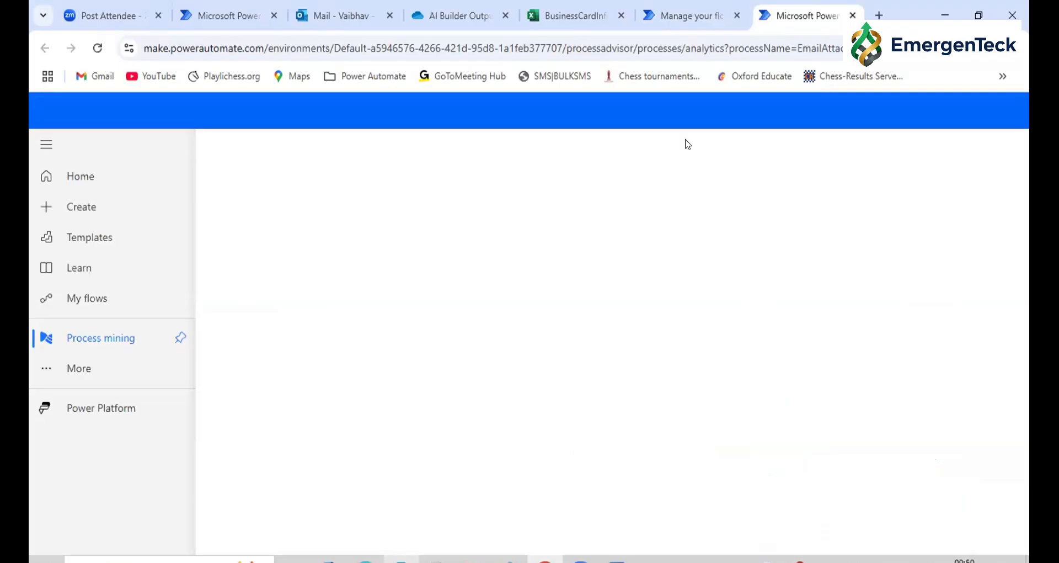
left_click(721, 15)
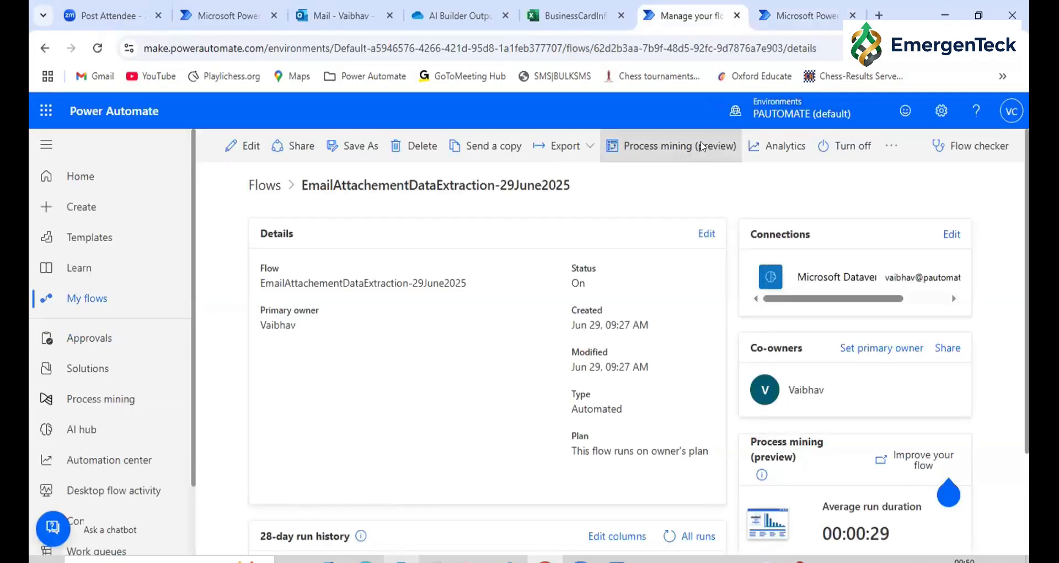
left_click(773, 9)
left_click_drag(607, 309, 729, 310)
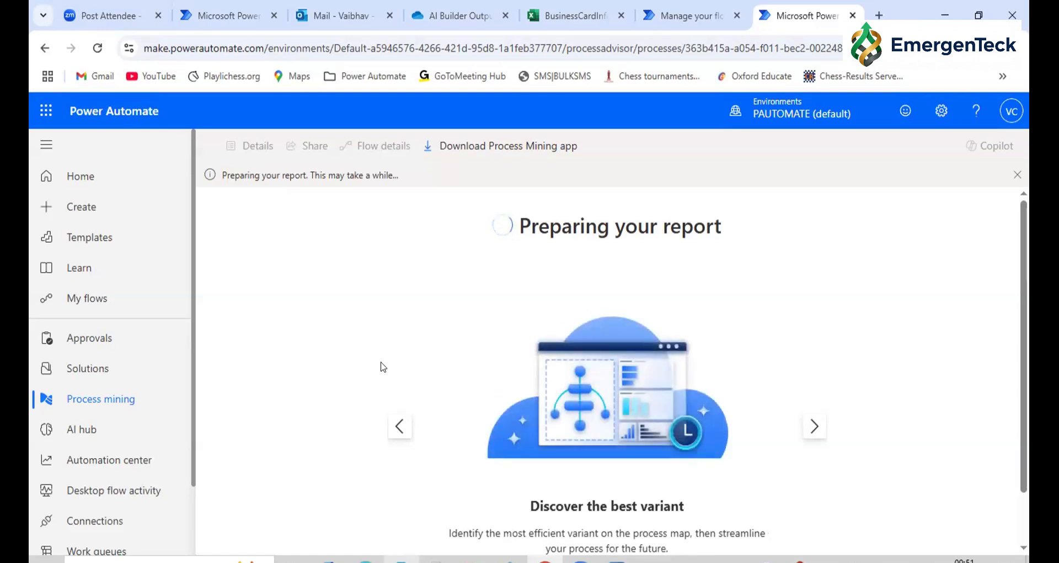
triple_click(623, 217)
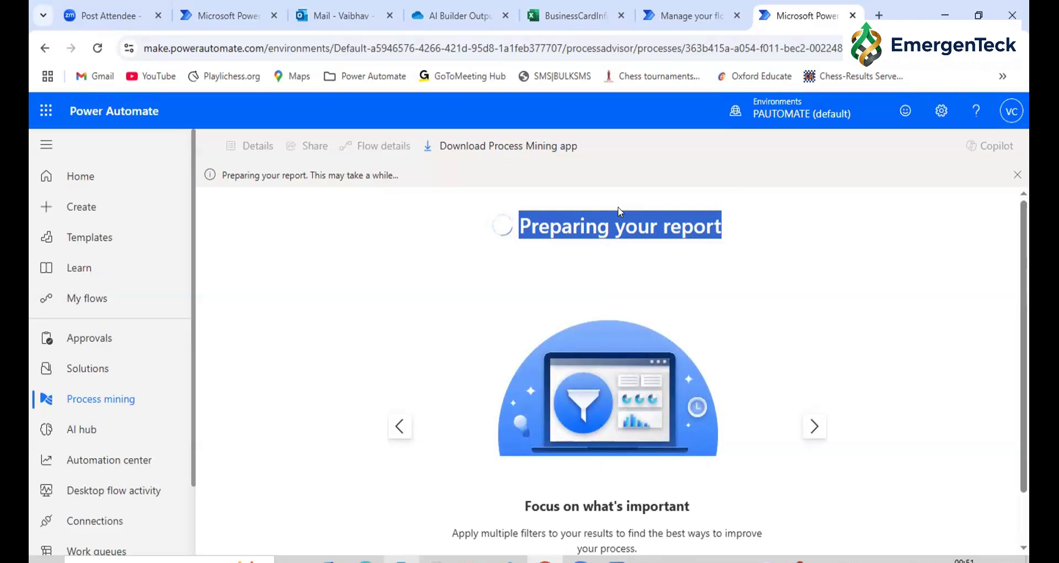
left_click(592, 224)
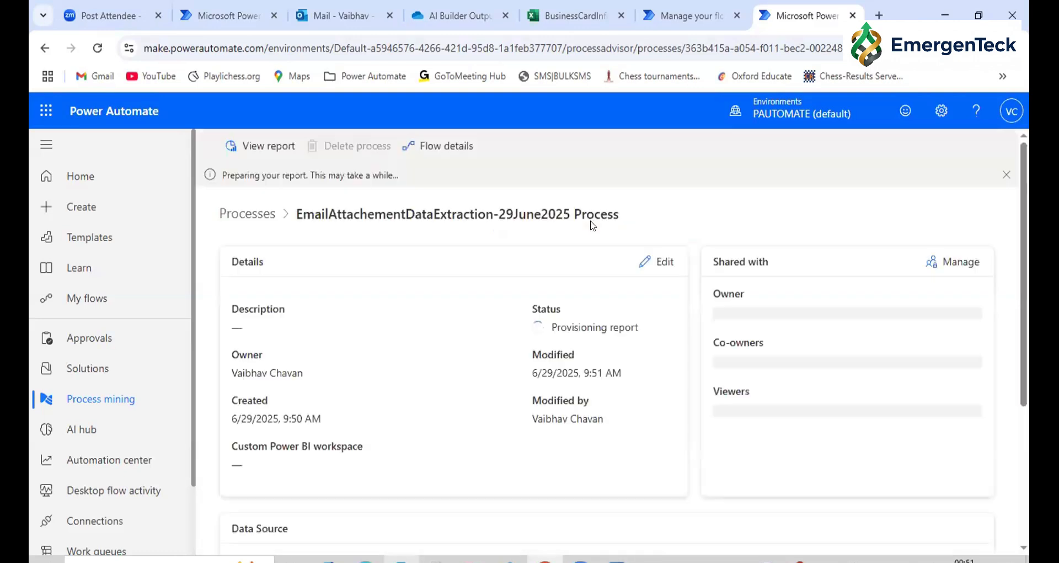
left_click(251, 146)
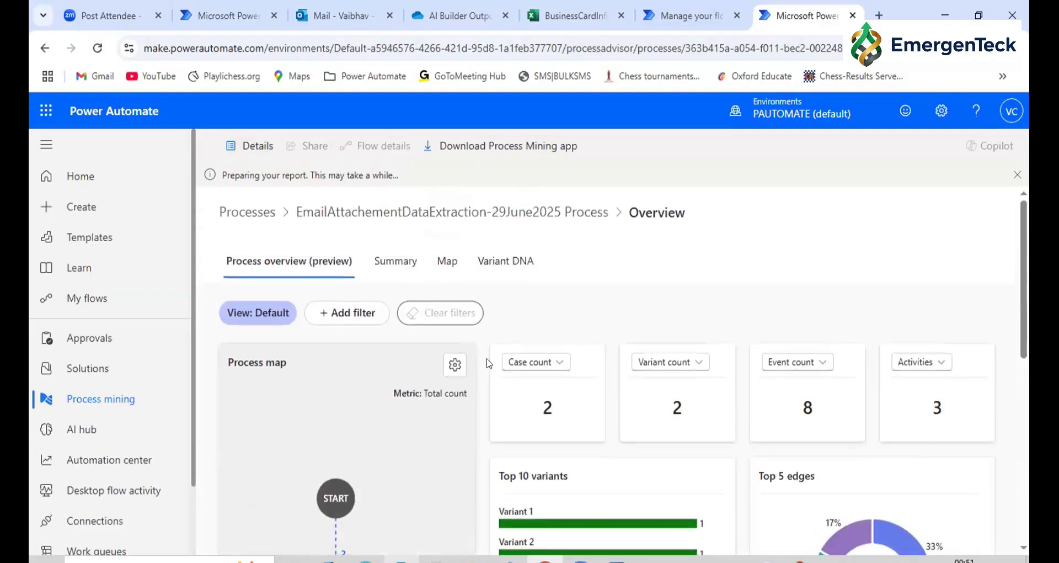
Examine the process overview's process map, top variants, top edges and top activities, including the activities' mean duration
scroll(488, 363, "down", 4)
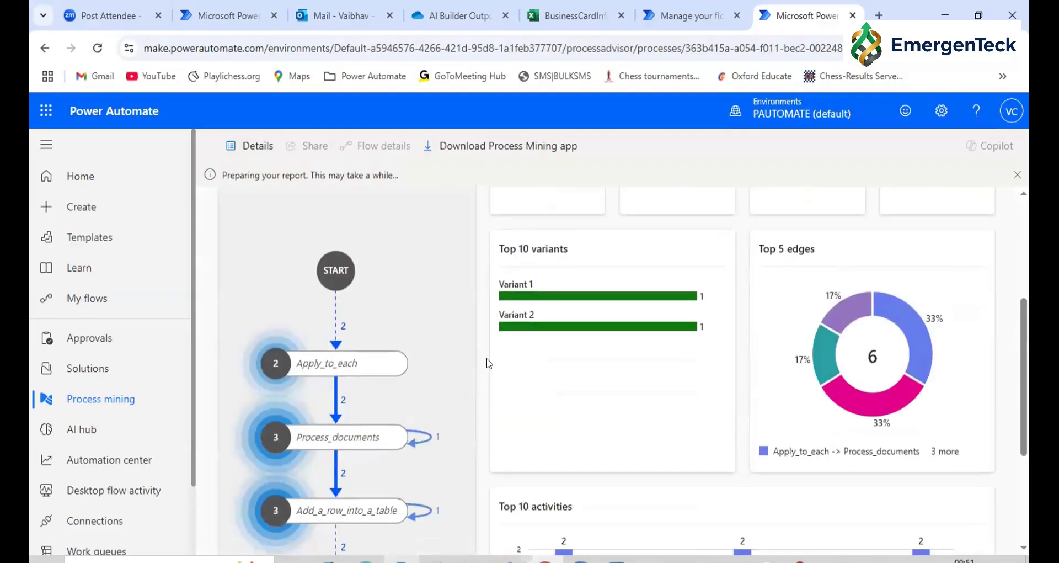
scroll(488, 364, "down", 1)
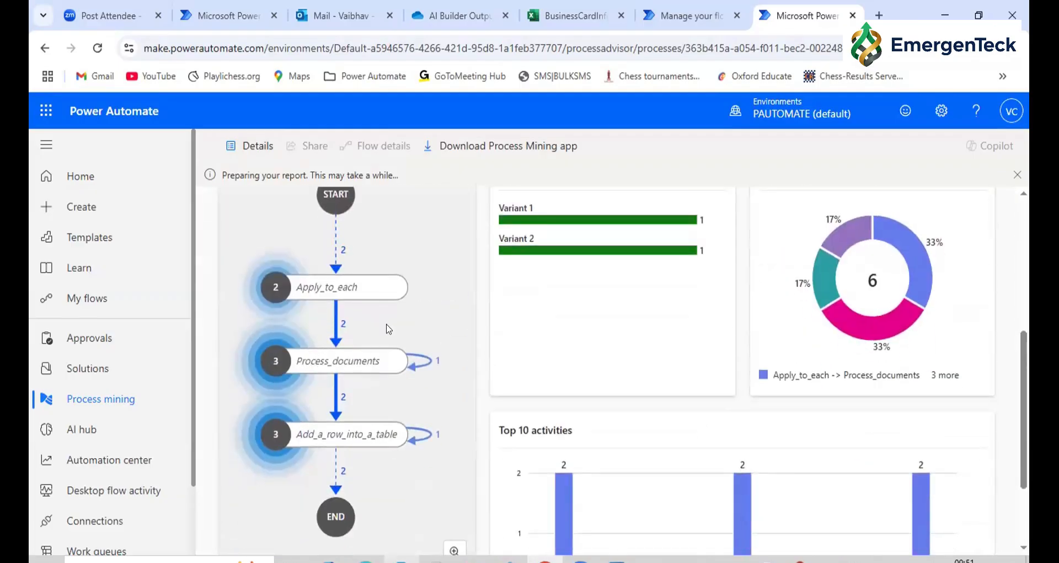
scroll(799, 371, "down", 2)
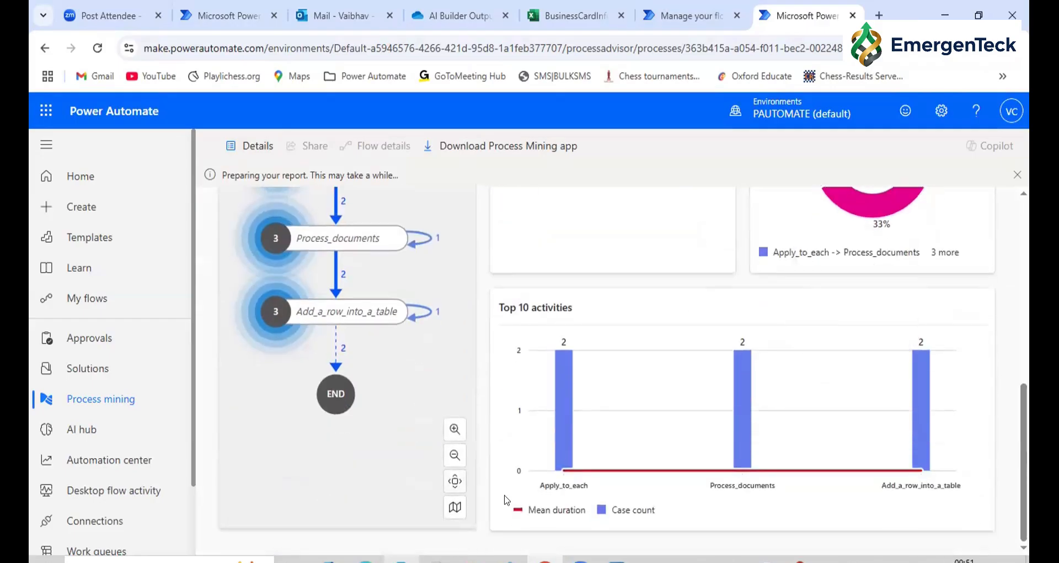
left_click(529, 511)
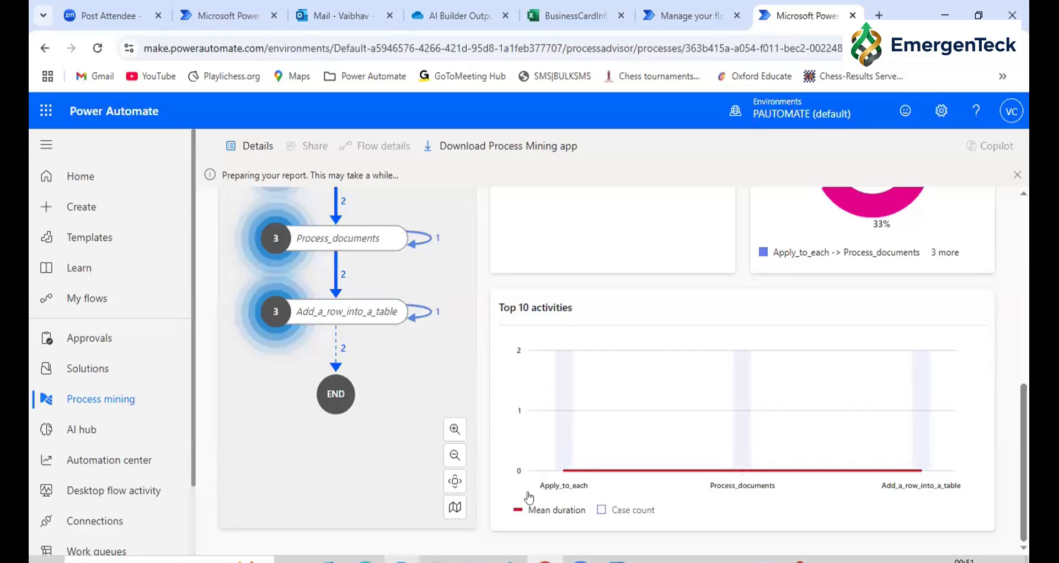
scroll(701, 398, "up", 3)
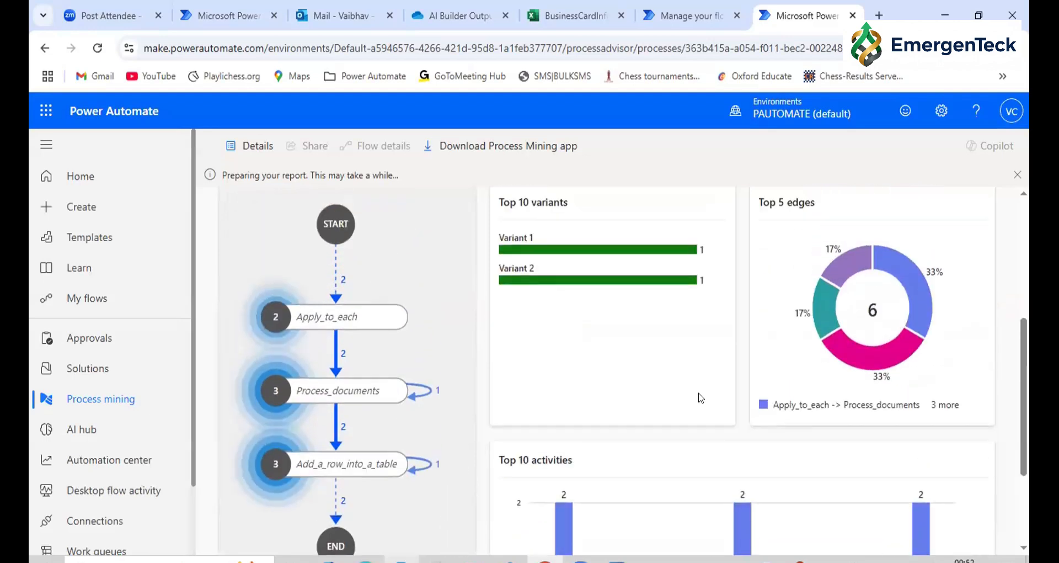
scroll(700, 397, "up", 2)
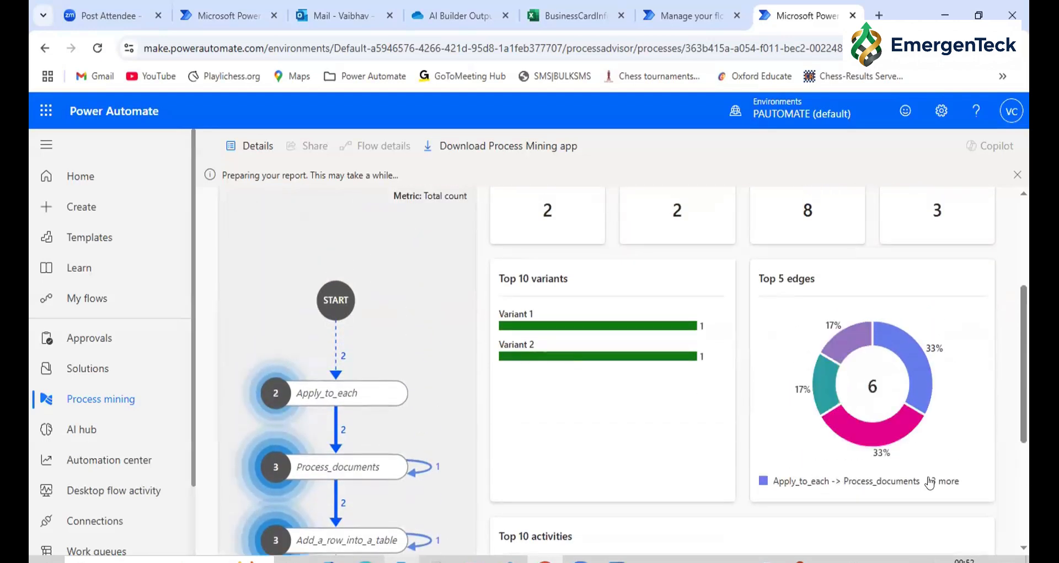
scroll(828, 458, "up", 4)
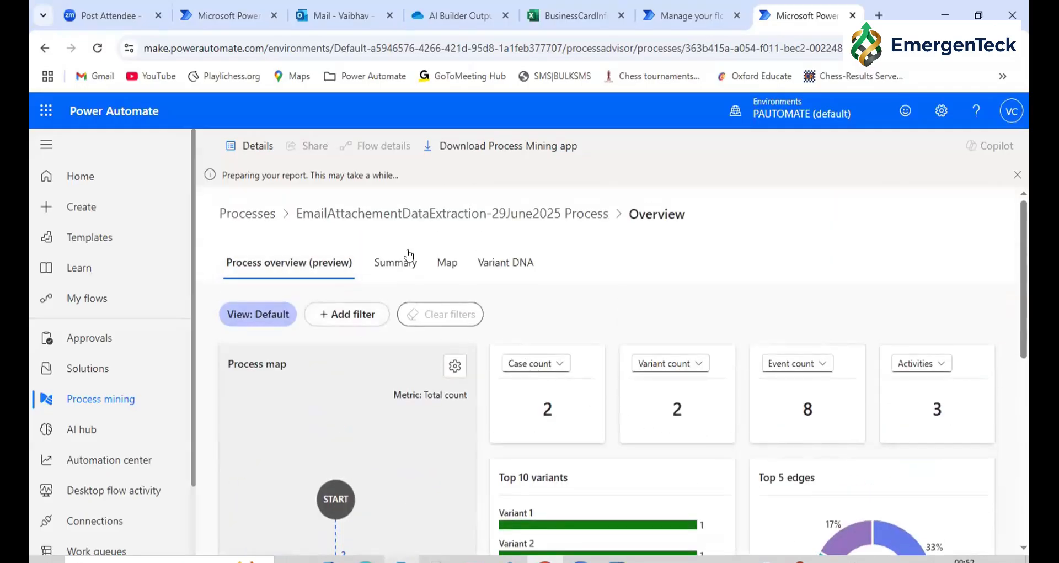
Open the process mining Summary, dismiss the Copilot introduction, and review the run durations, action status, paths and process map
left_click(396, 266)
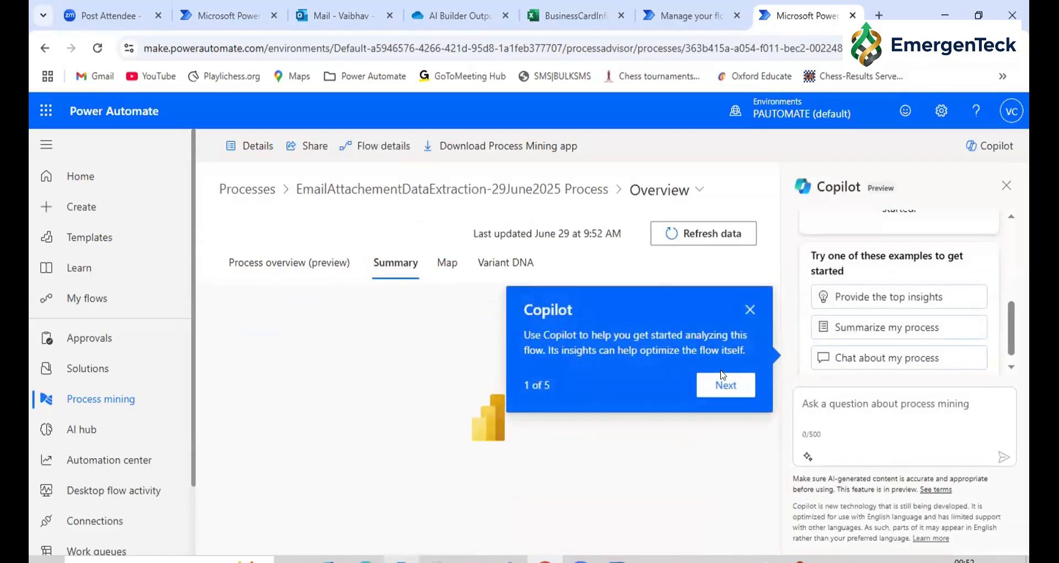
left_click(747, 312)
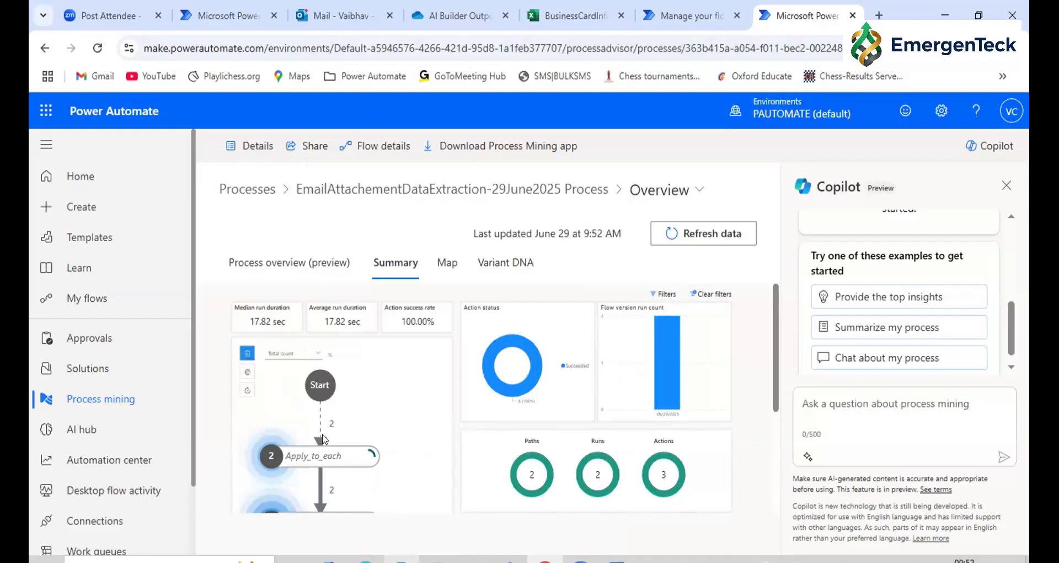
scroll(400, 436, "down", 3)
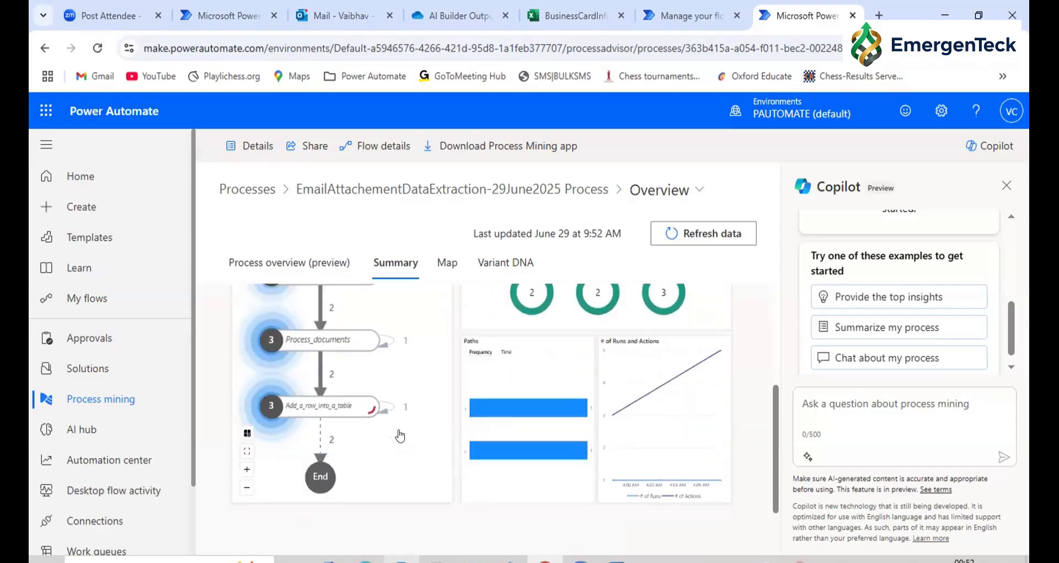
scroll(400, 436, "up", 2)
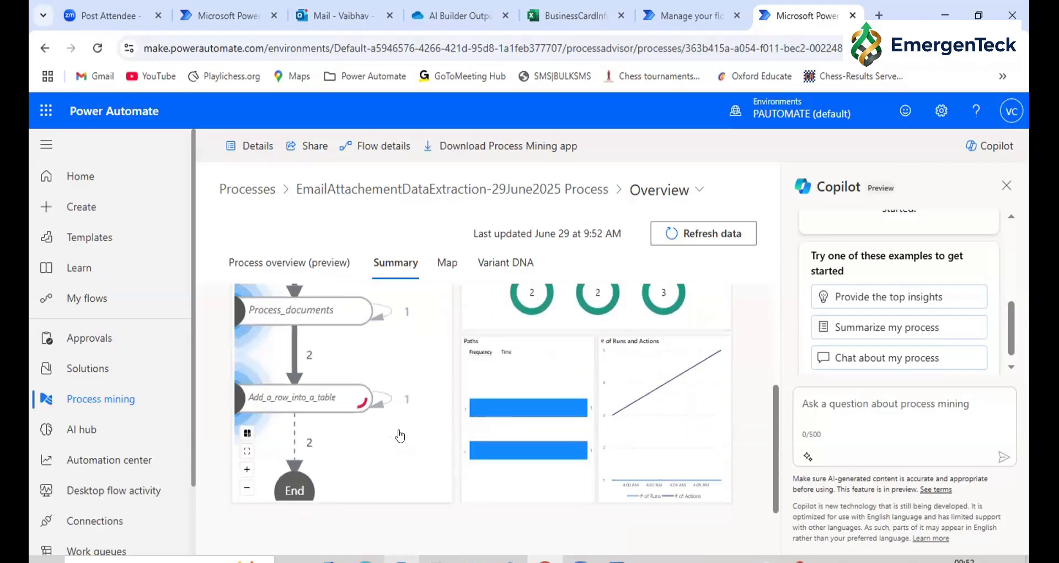
scroll(400, 436, "down", 1)
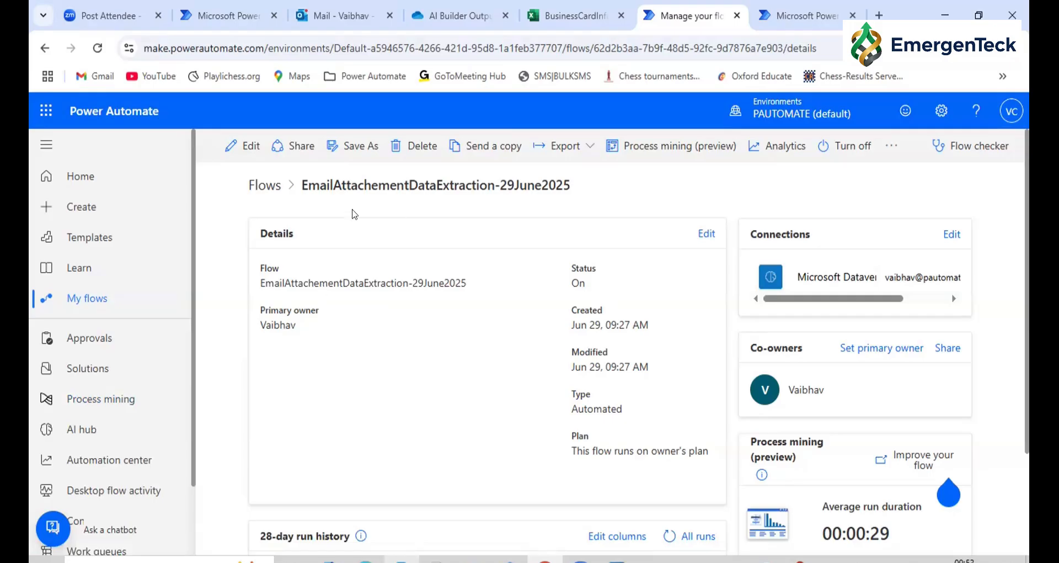
Return to the flow's details page and open its analytics to examine the total action requests by day
double_click(382, 187)
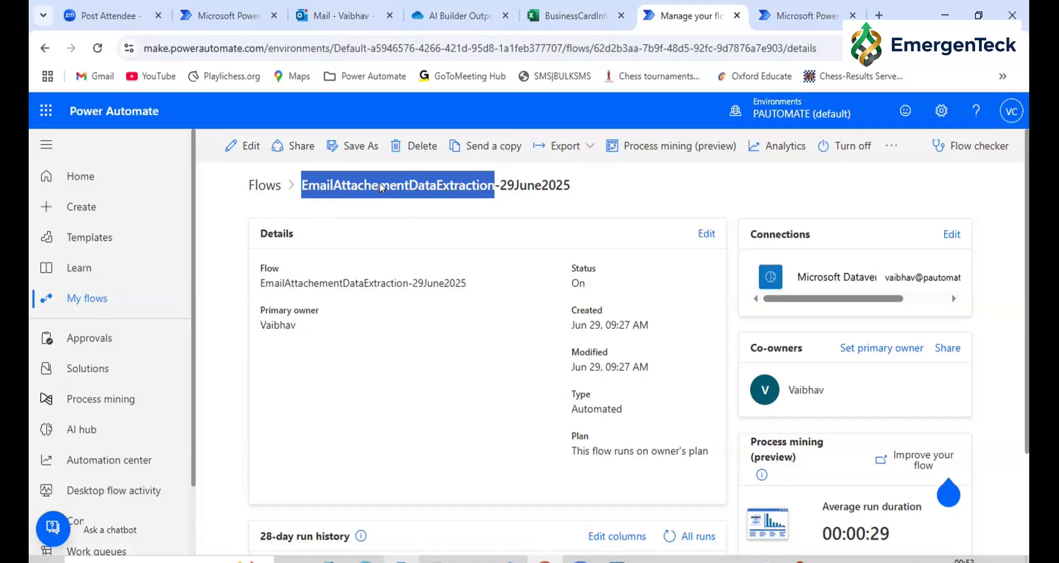
double_click(379, 184)
left_click(775, 150)
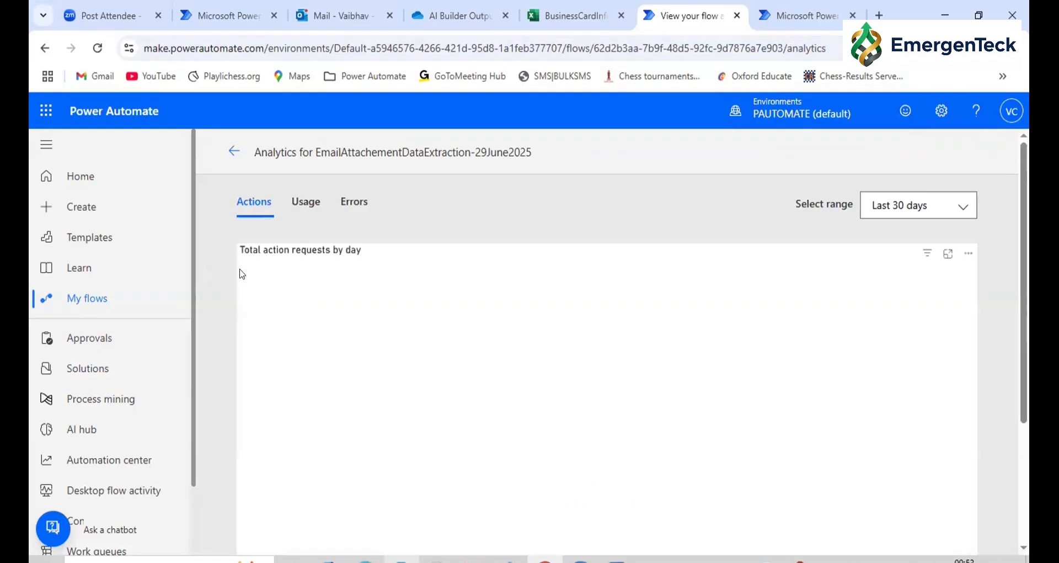
scroll(346, 333, "down", 5)
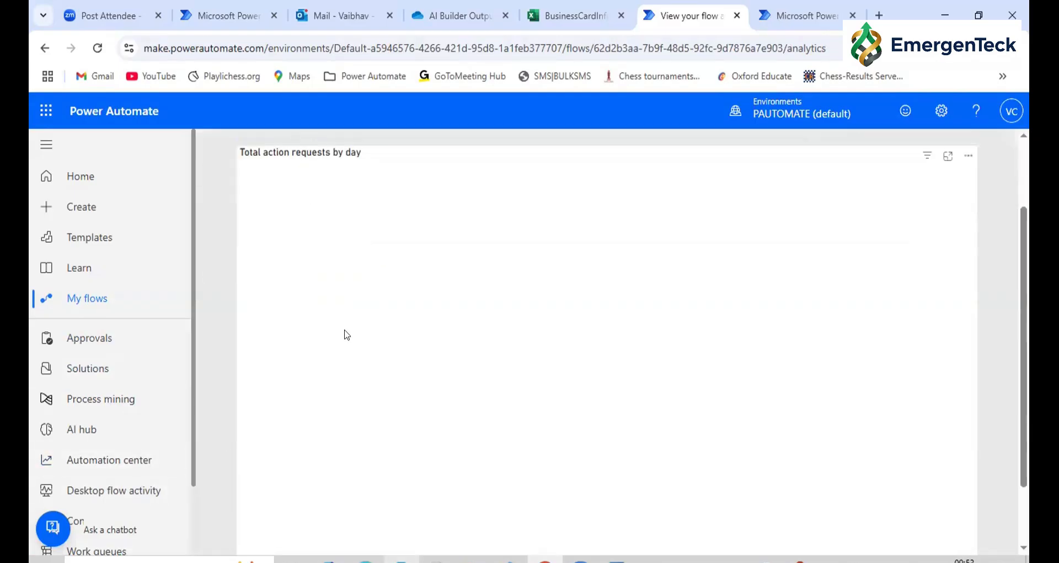
Return to the details page of the EmailAttachementDataExtraction-29June2025 flow and start exporting it as a .zip package
left_click(800, 12)
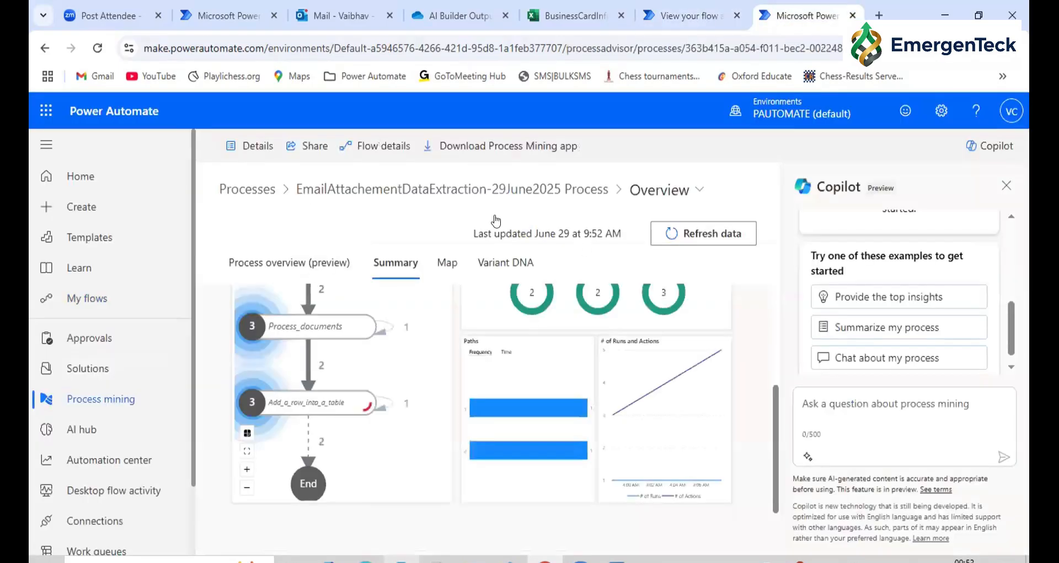
key("ctrl+shift+Tab")
left_click(232, 152)
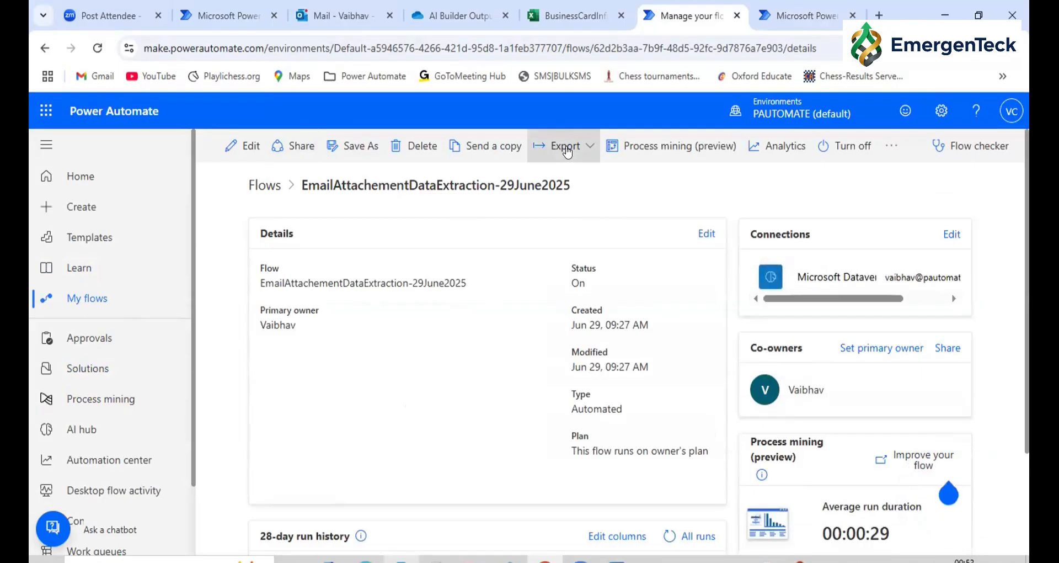
left_click(568, 152)
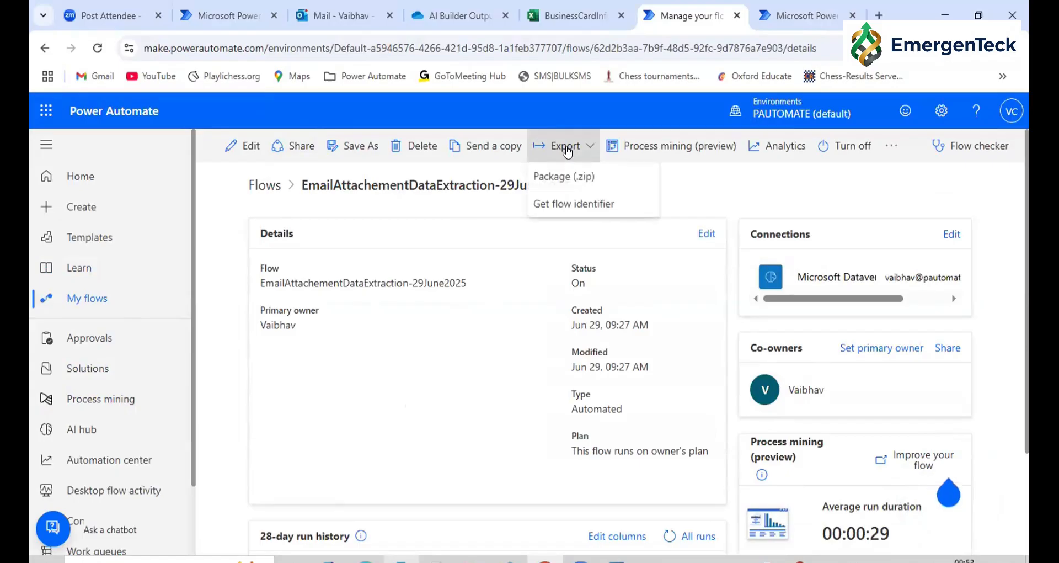
left_click(563, 179)
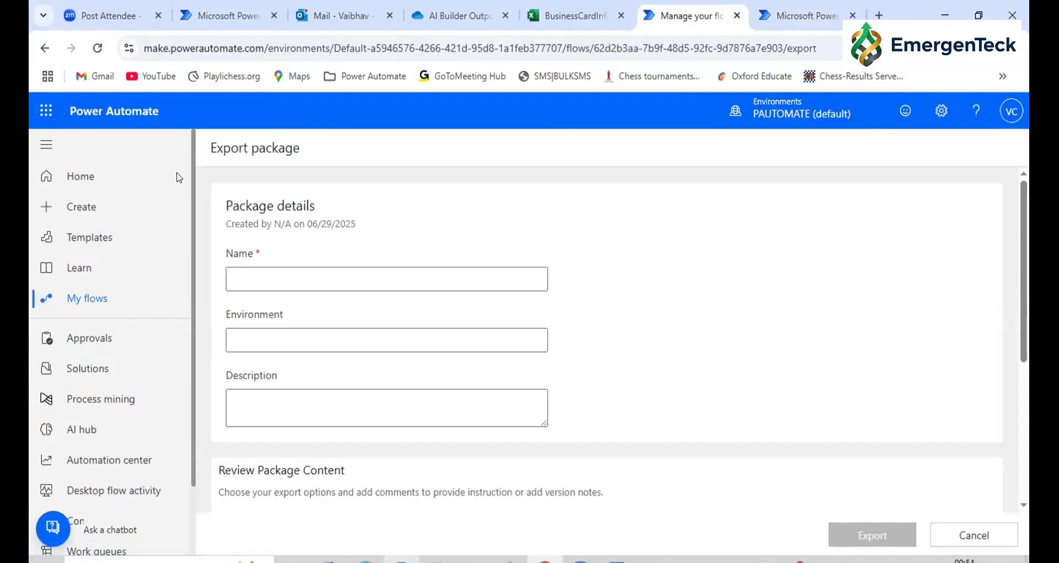
Review the flow and related connections in the export package's content, and name the package InvoiceDataExtraction
left_click(338, 279)
scroll(338, 279, "down", 4)
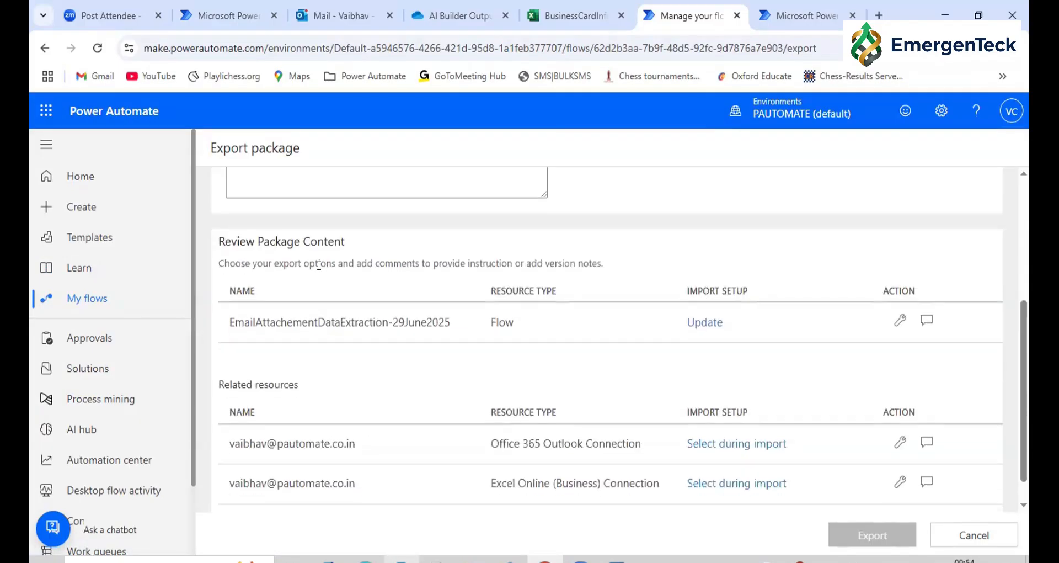
scroll(350, 350, "down", 1)
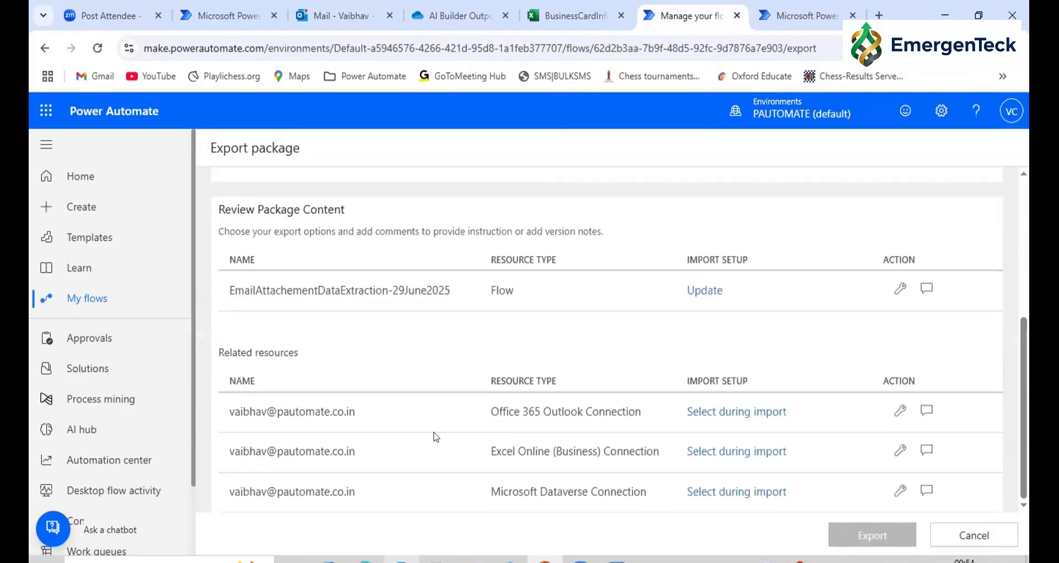
scroll(366, 353, "up", 2)
scroll(366, 351, "up", 3)
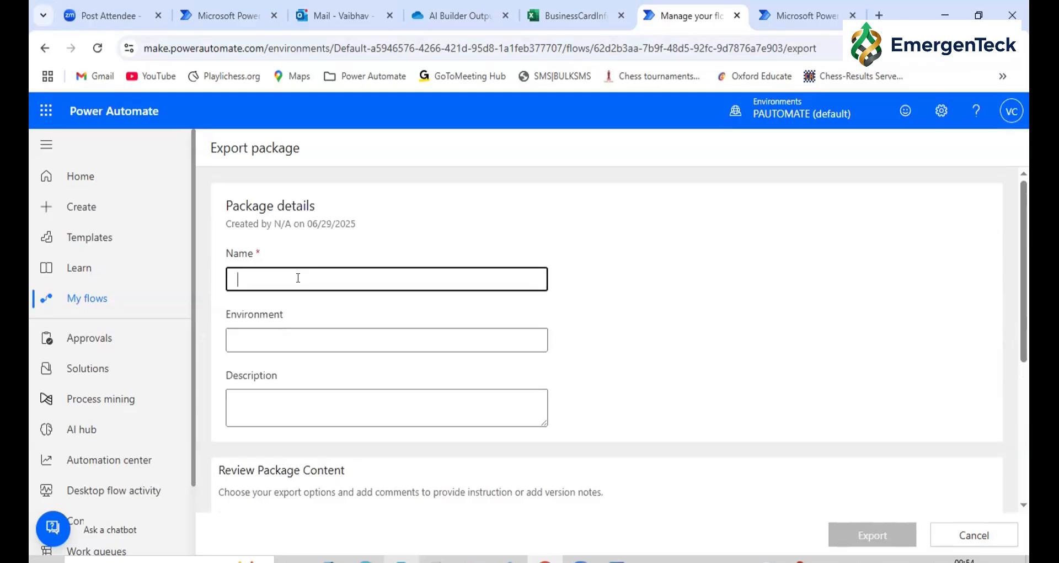
type("In")
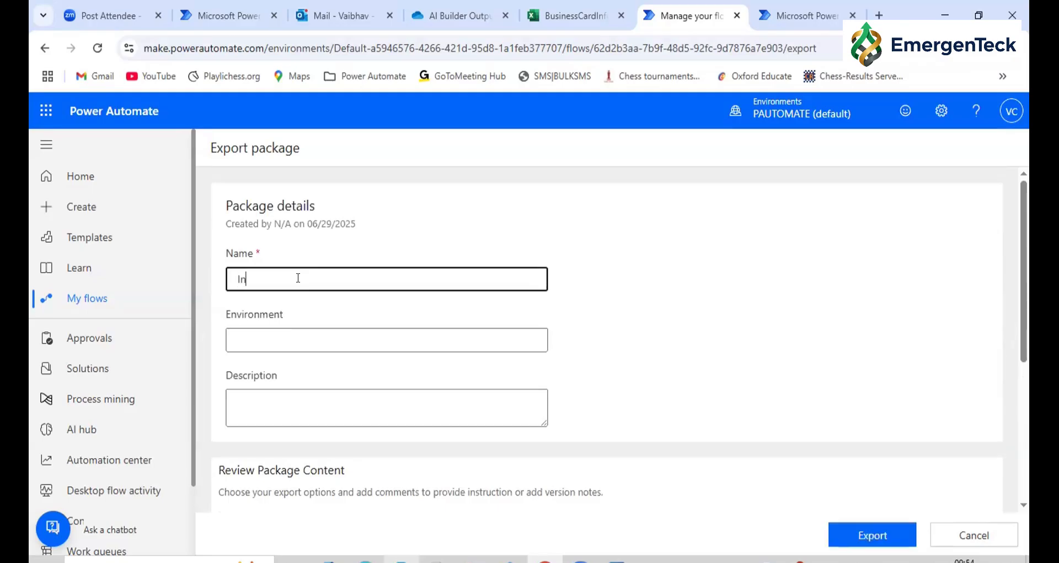
type("voiceDataExtraction")
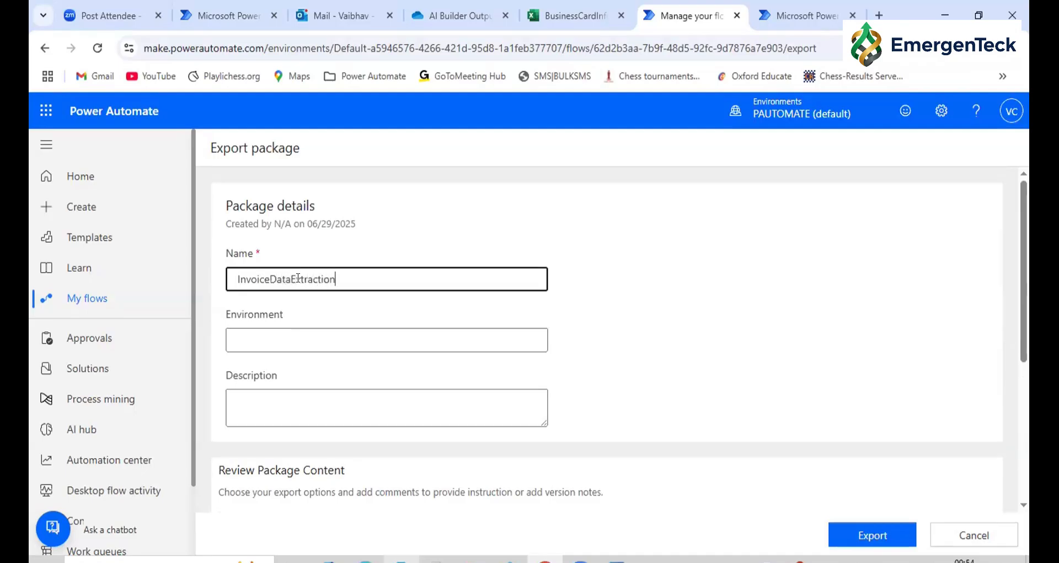
Export the package to the Downloads folder, check the saved zip file there, and return to the export page
left_click(899, 538)
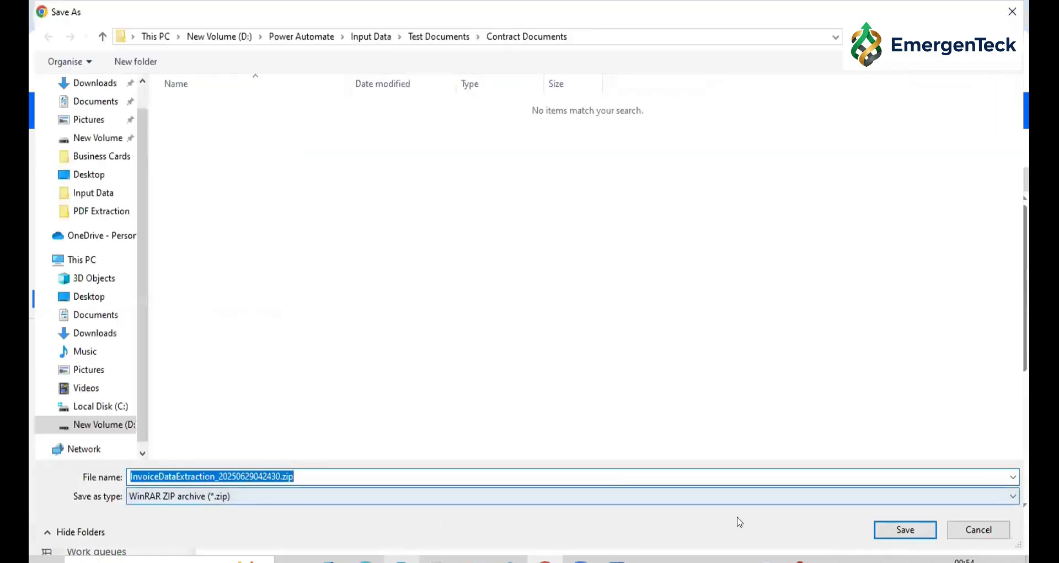
left_click(99, 85)
left_click(892, 534)
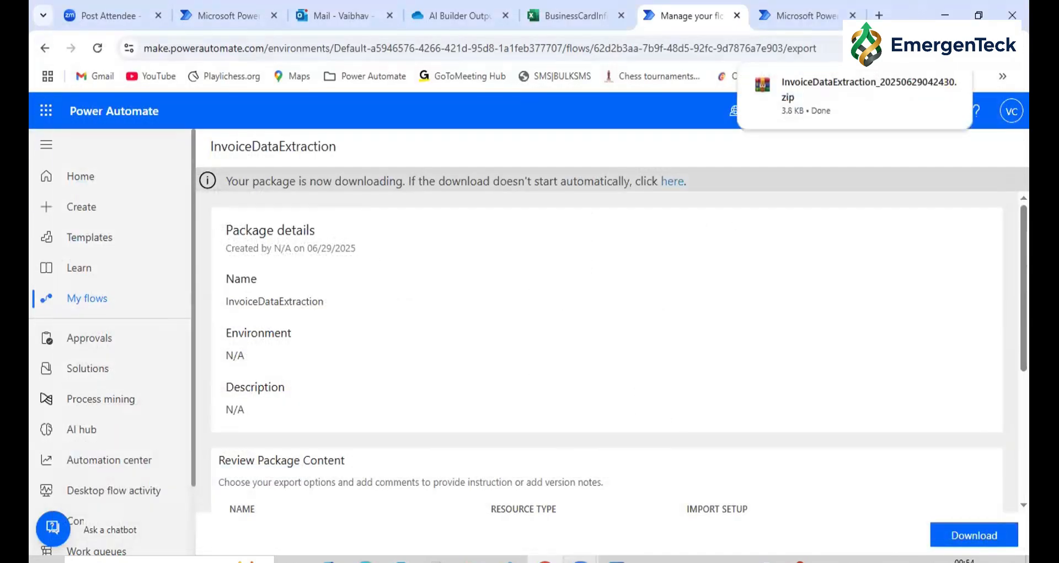
left_click(921, 84)
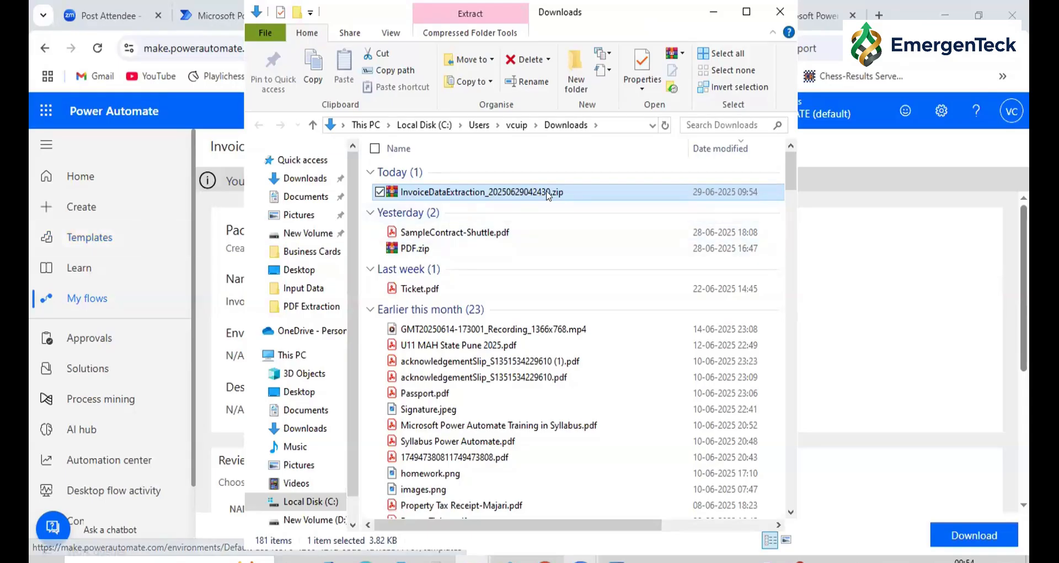
left_click(224, 145)
Try to import InvoiceDataExtraction_20250629042430.zip from the Downloads folder as a solution, read the import feedback, and cancel the import
scroll(364, 386, "down", 5)
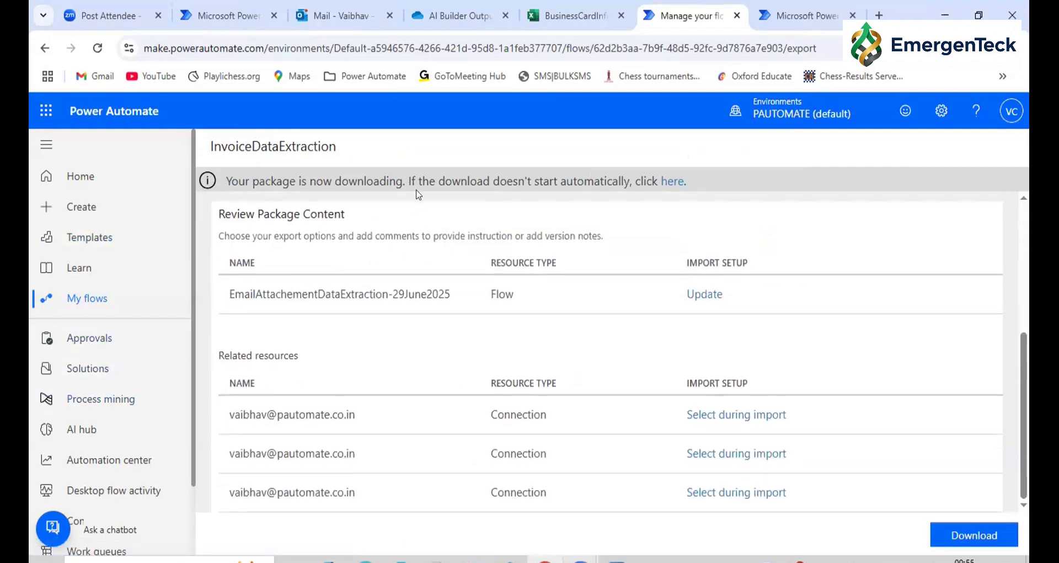
scroll(110, 414, "down", 2)
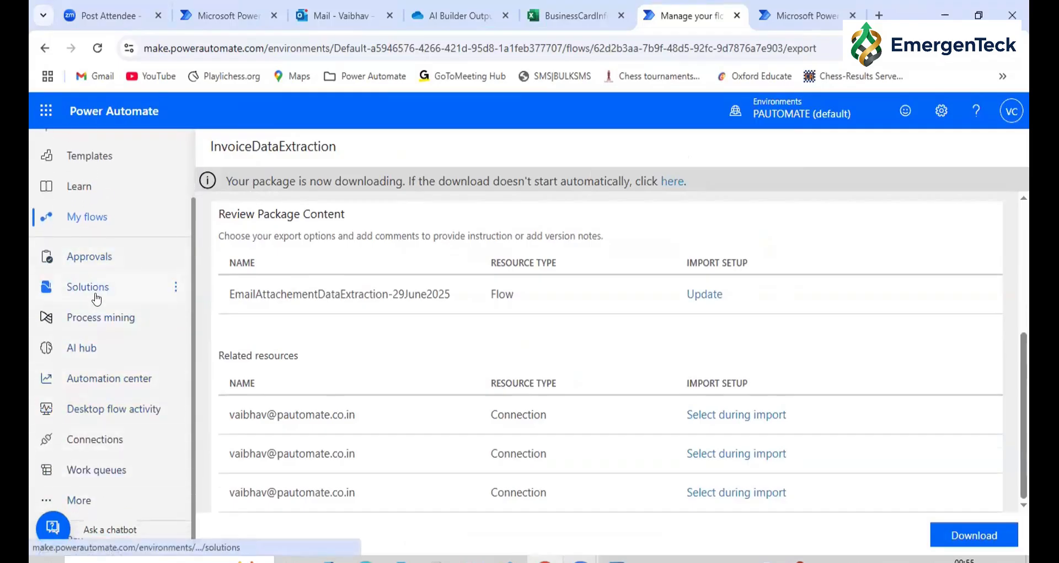
left_click(97, 299)
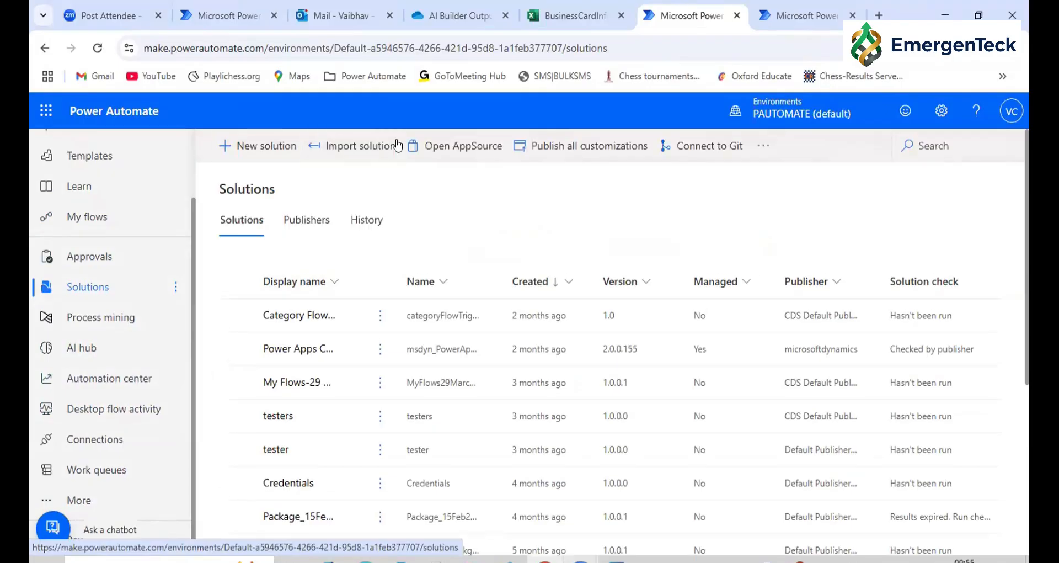
left_click(356, 158)
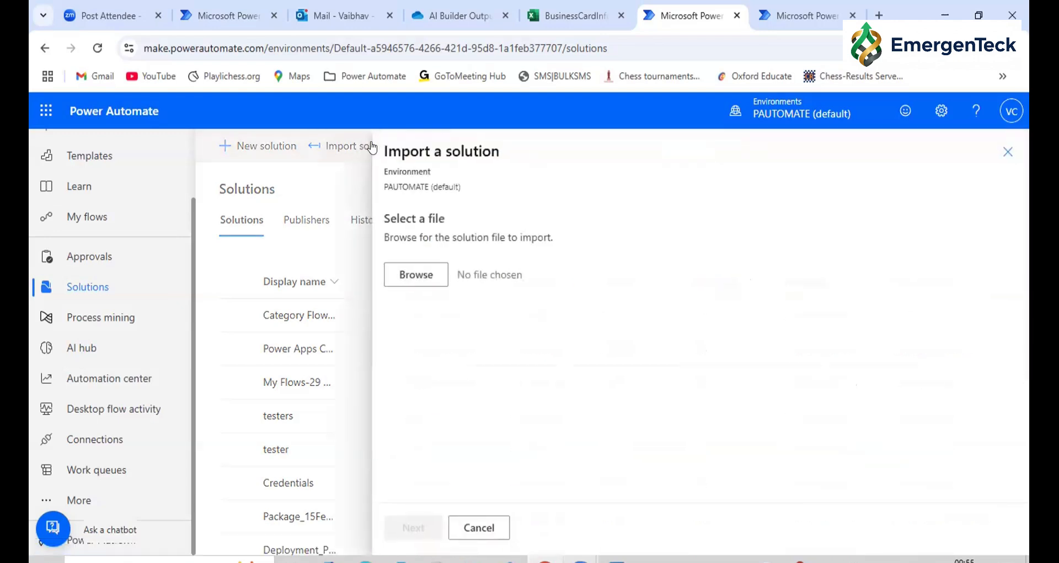
left_click(389, 279)
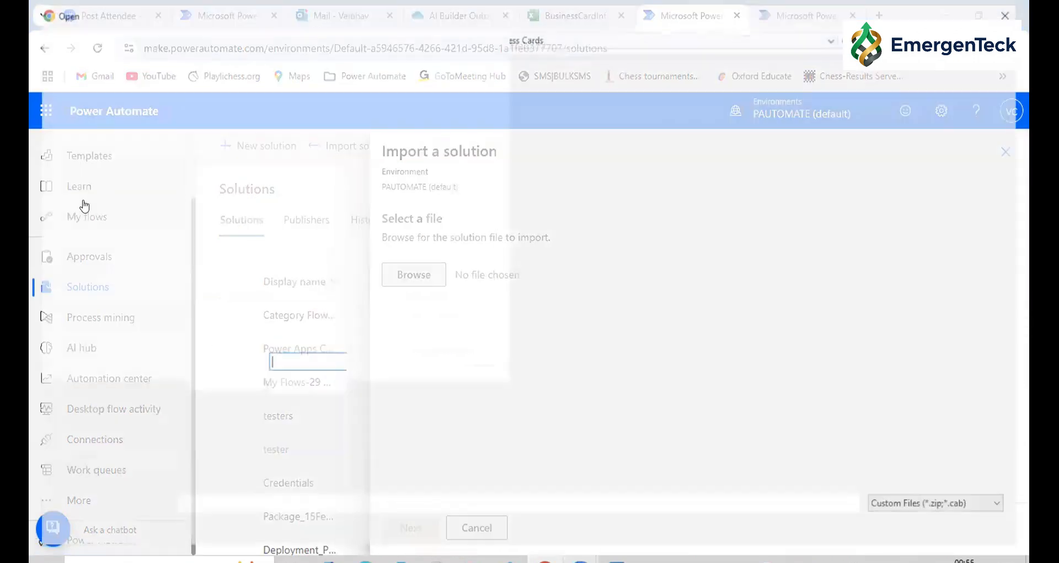
left_click(82, 113)
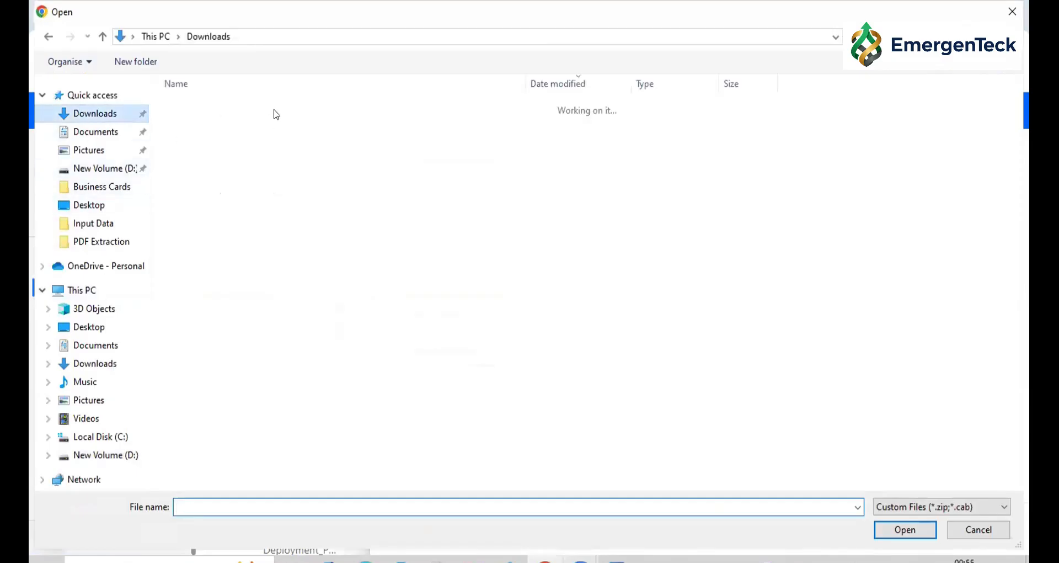
left_click(219, 131)
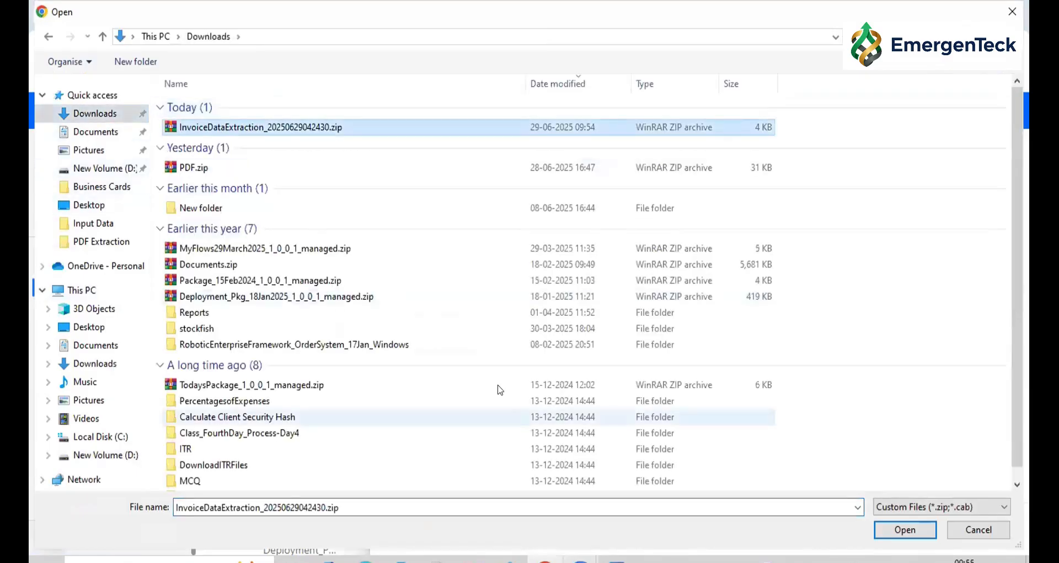
left_click(894, 531)
left_click(411, 529)
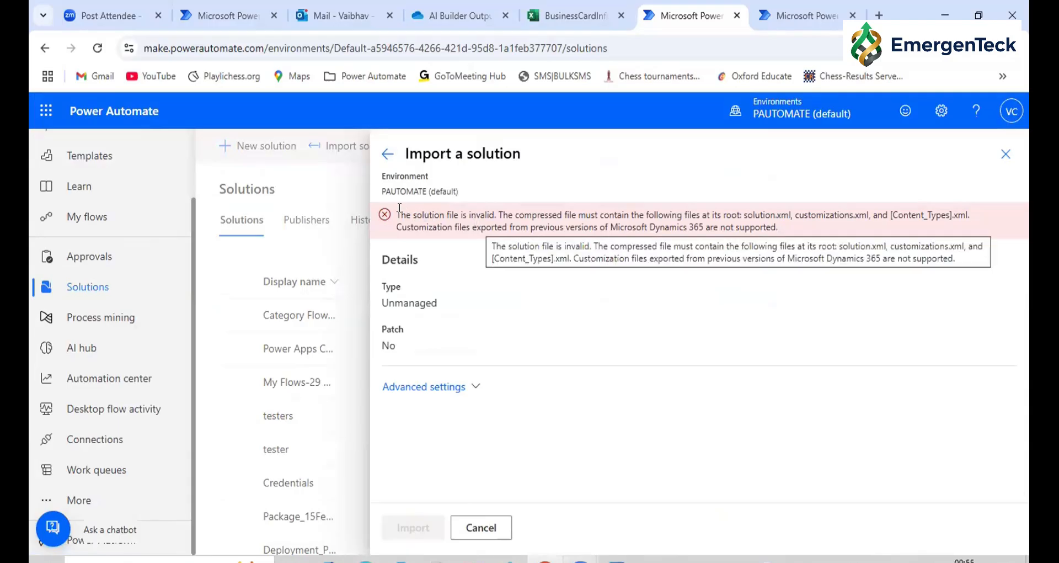
left_click_drag(397, 215, 816, 231)
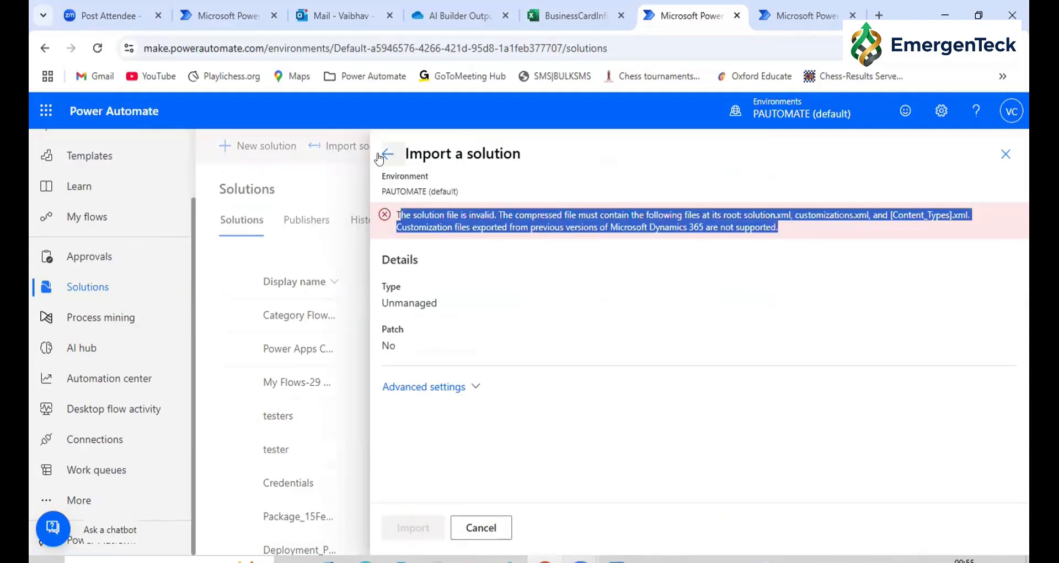
left_click(473, 531)
left_click(625, 368)
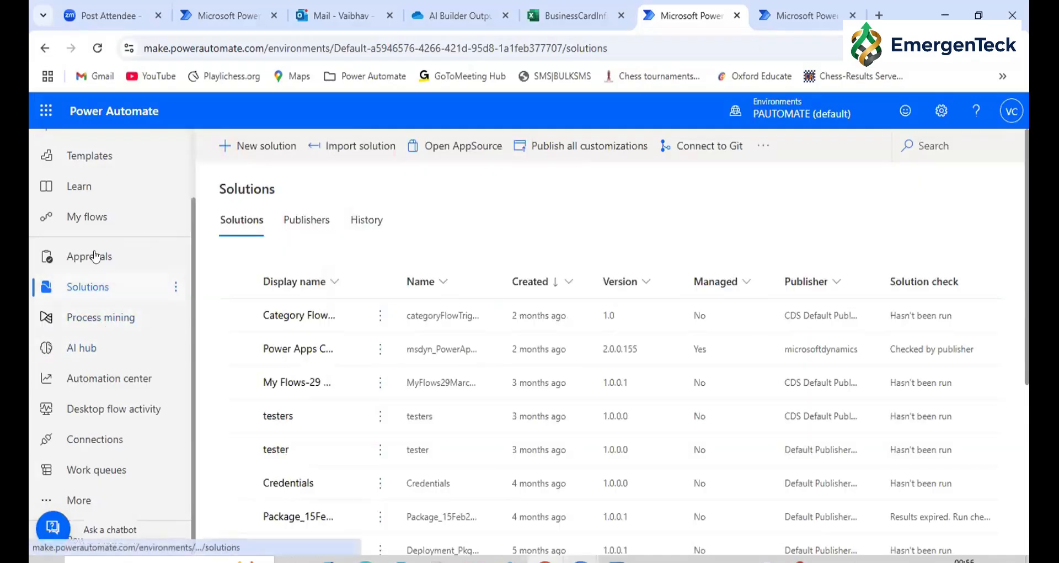
Open the list of desktop flows and check the actions offered for the RPAChallenge_Loader Bot flow, leaving it deselected
left_click(95, 224)
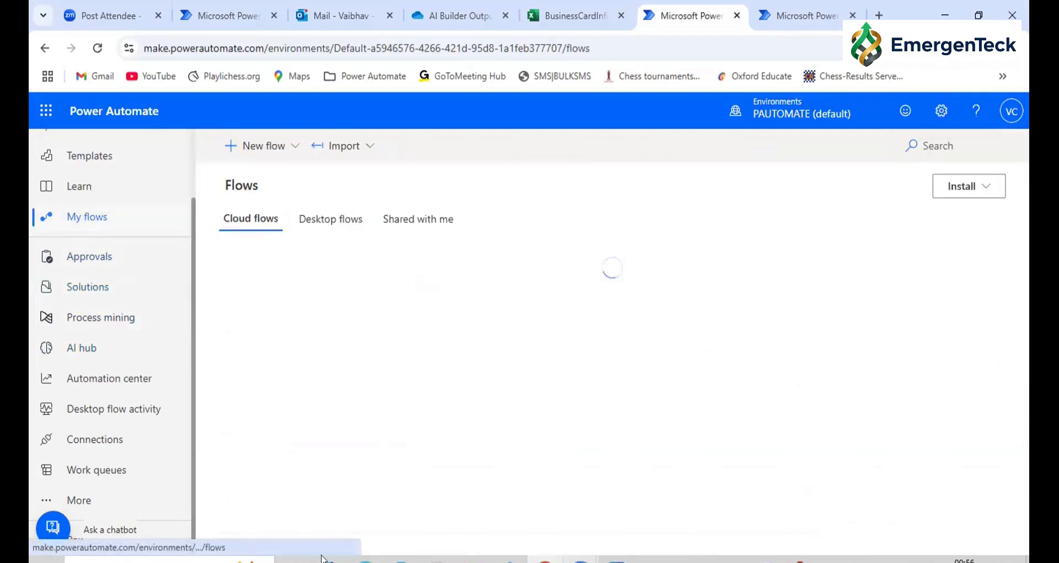
left_click(341, 226)
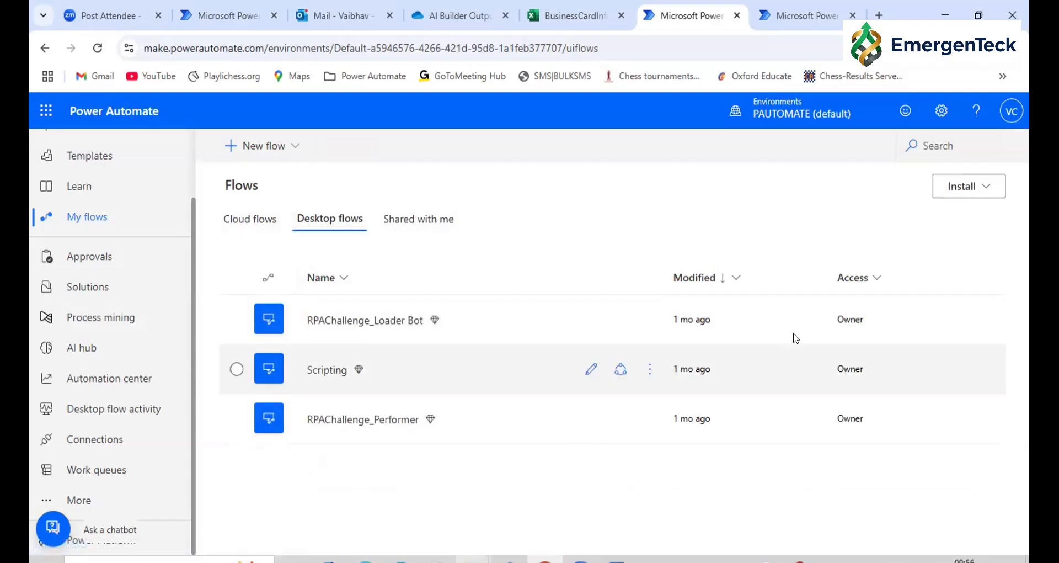
double_click(233, 182)
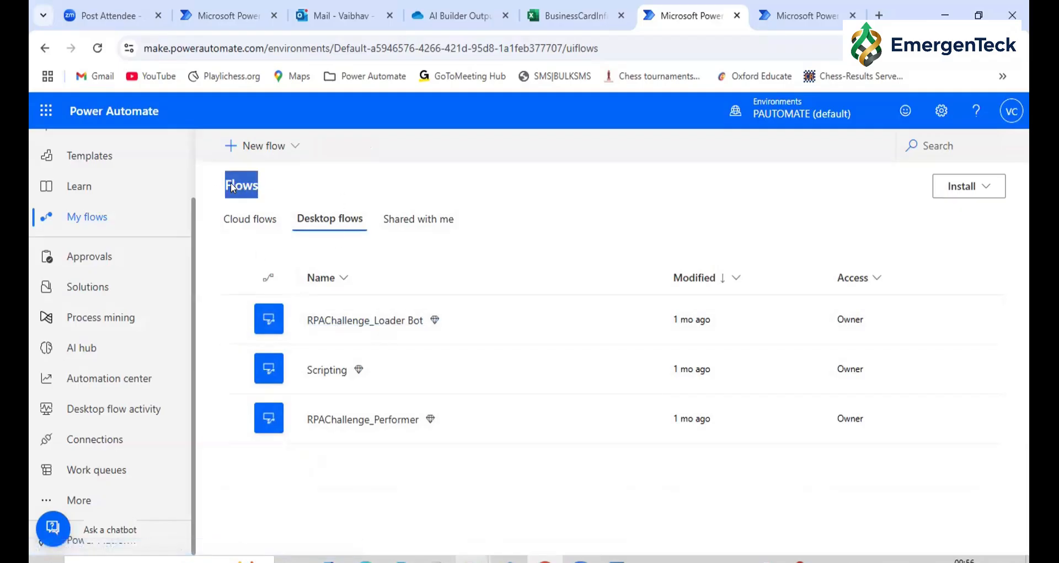
left_click(278, 249)
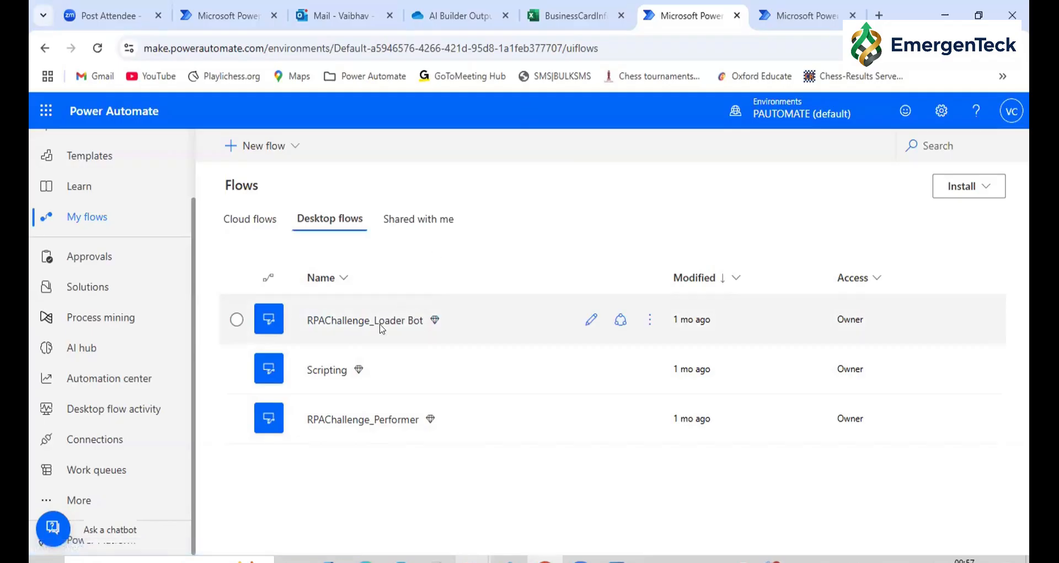
left_click(237, 320)
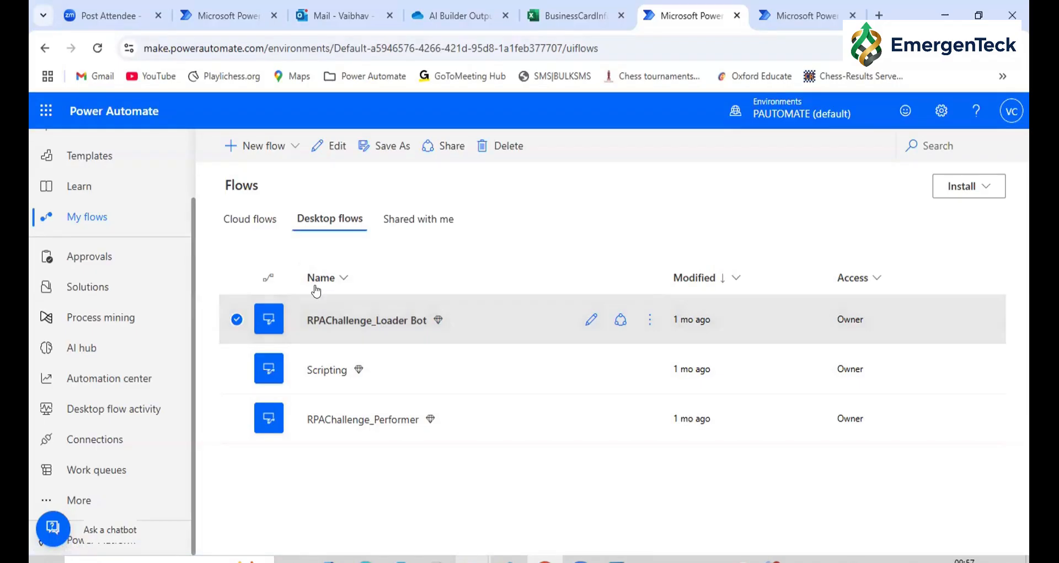
left_click(237, 320)
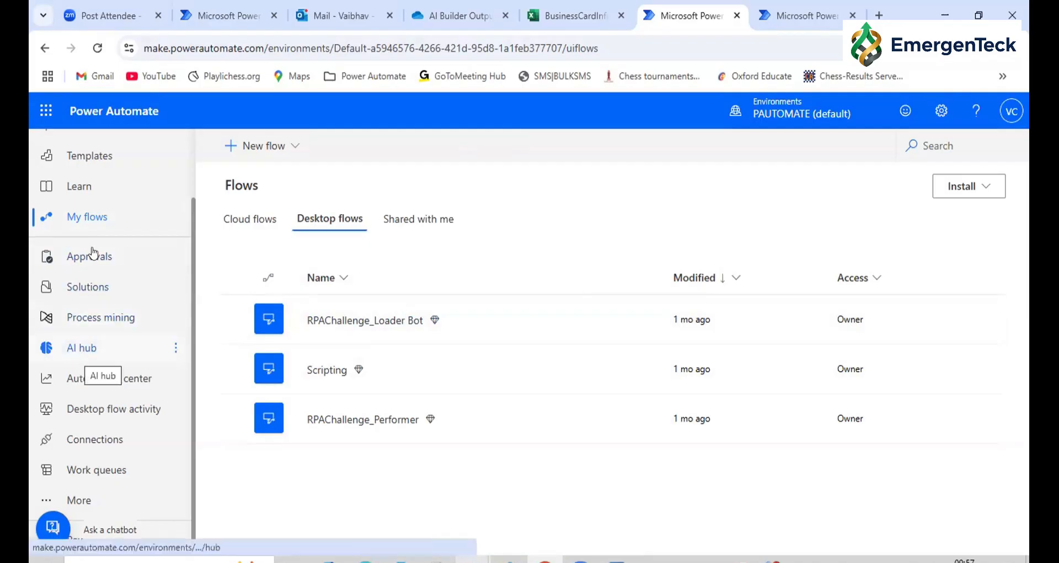
Review the options for creating a flow from blank and check which account is signed in
scroll(99, 231, "up", 2)
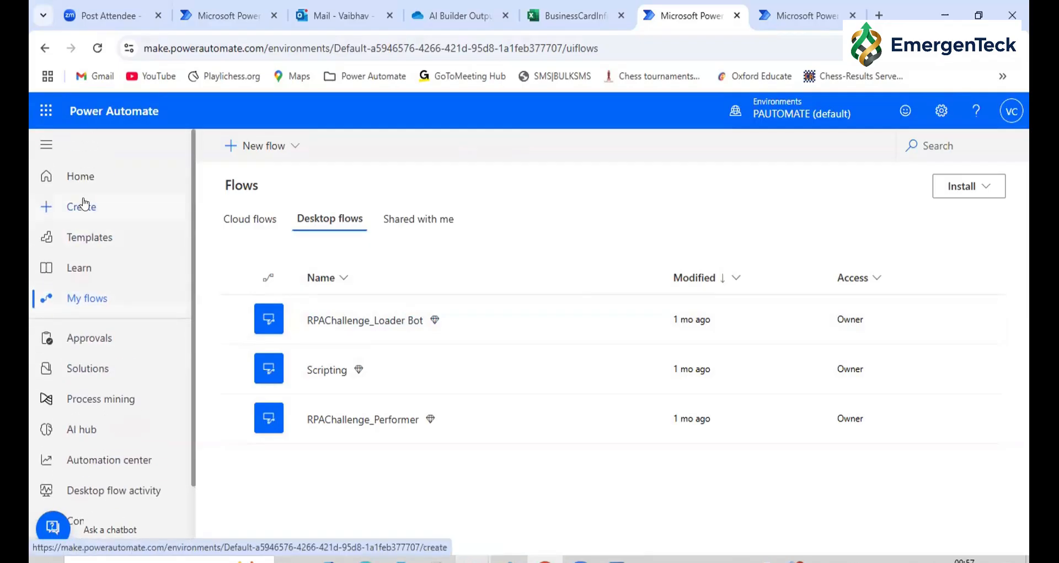
left_click(82, 205)
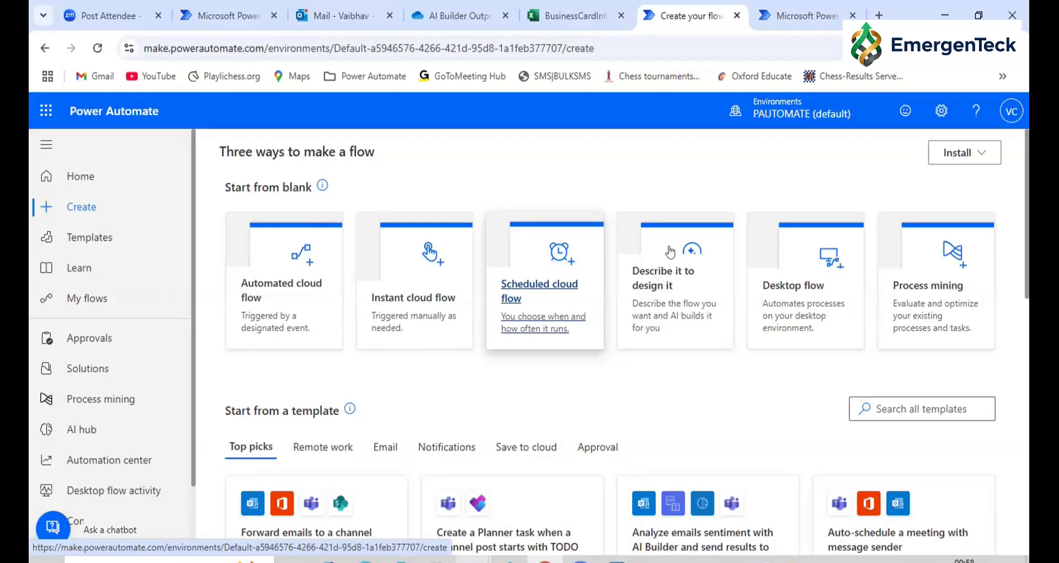
left_click(1012, 111)
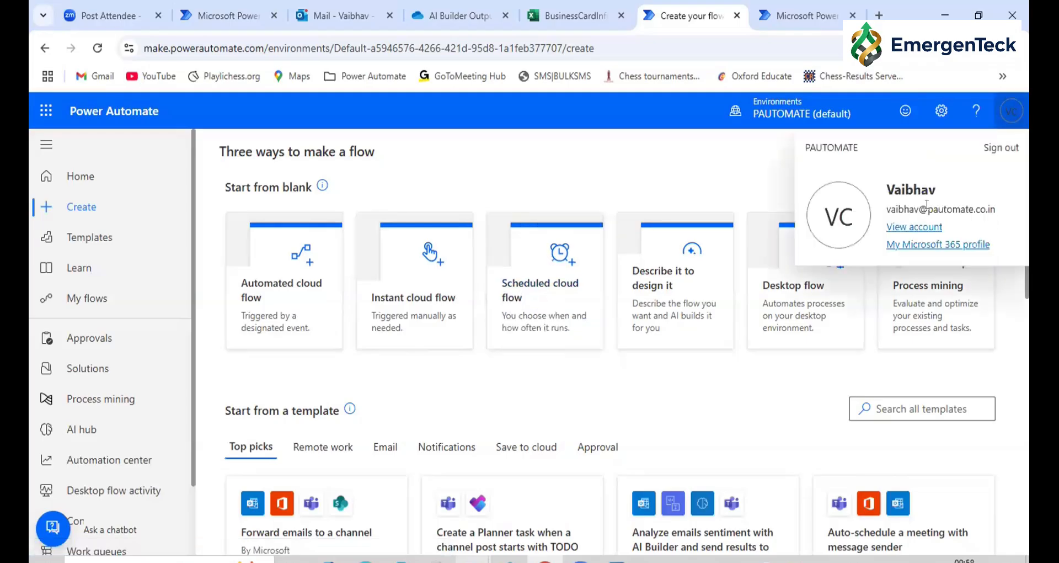
triple_click(927, 204)
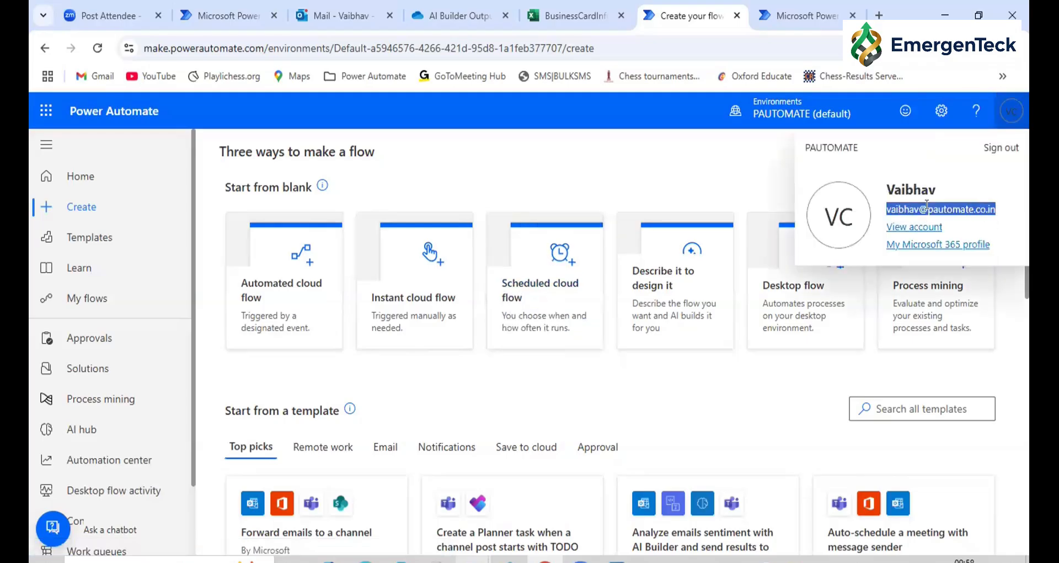
left_click(1015, 370)
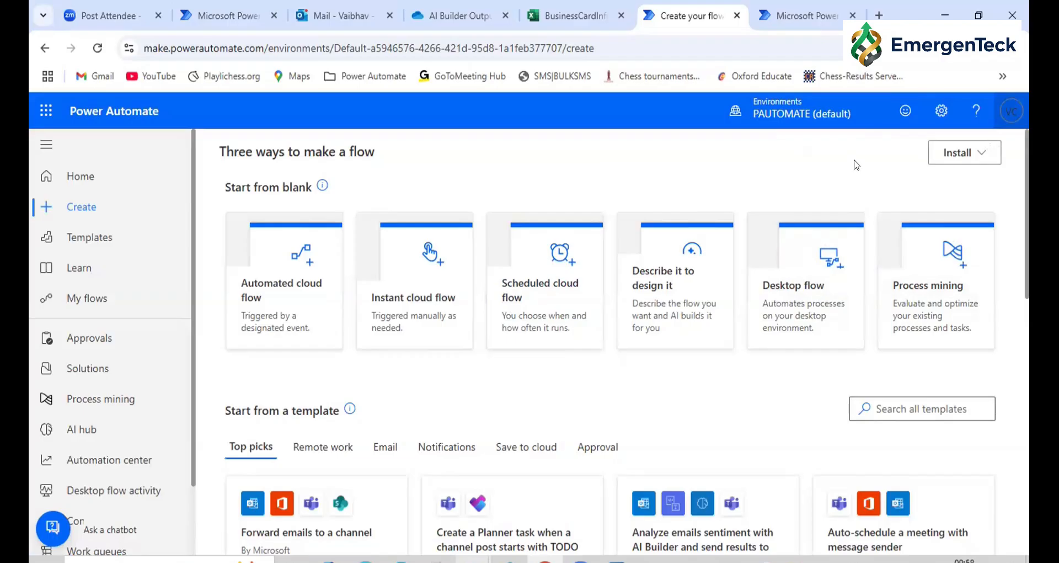
Return to the list of desktop flows
left_click(83, 303)
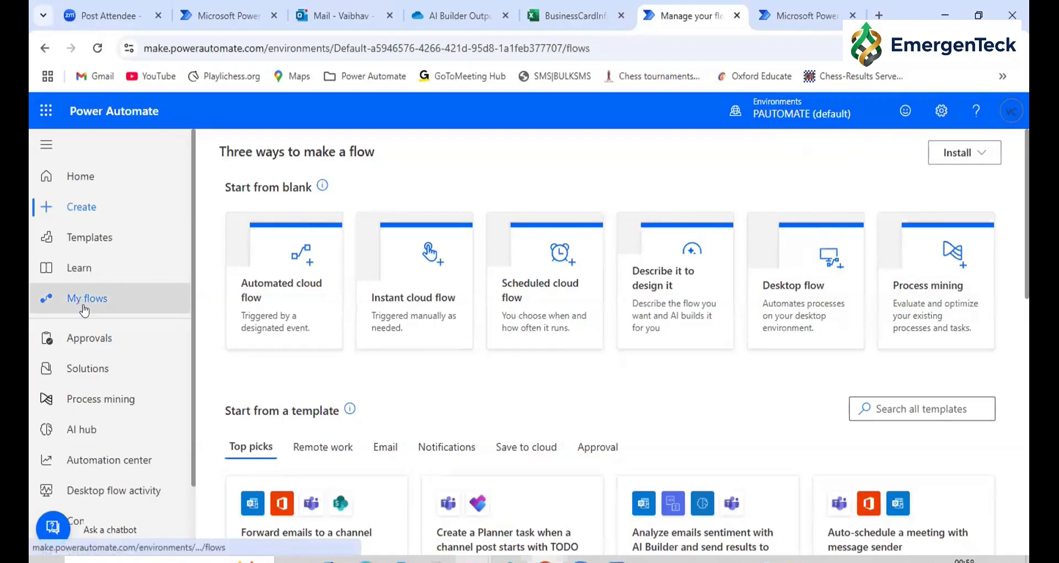
left_click(317, 228)
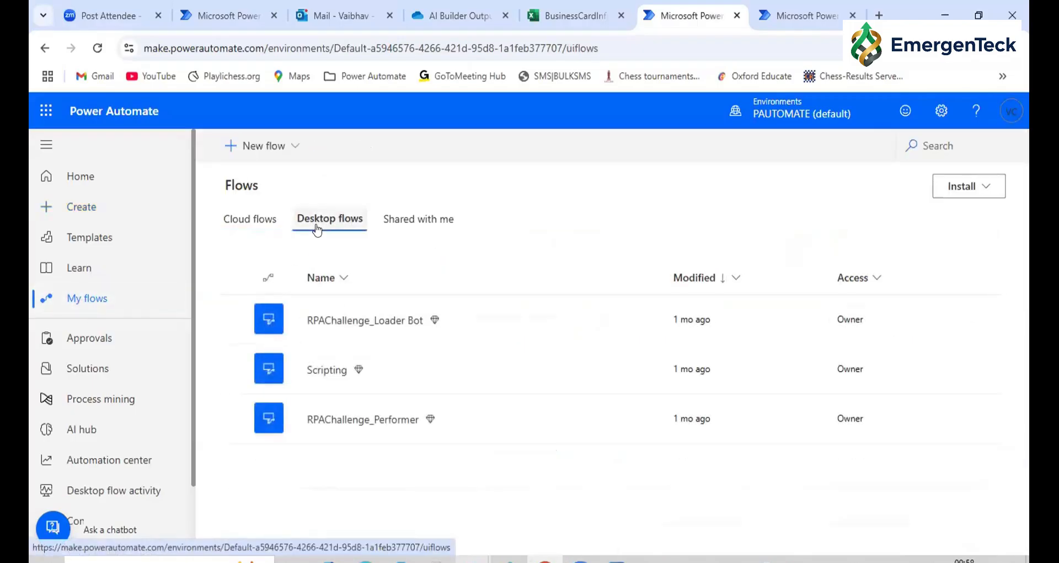
Show the cloud flows, switch to the Power Automate desktop app, check its signed-in account and list its flows
left_click(223, 221)
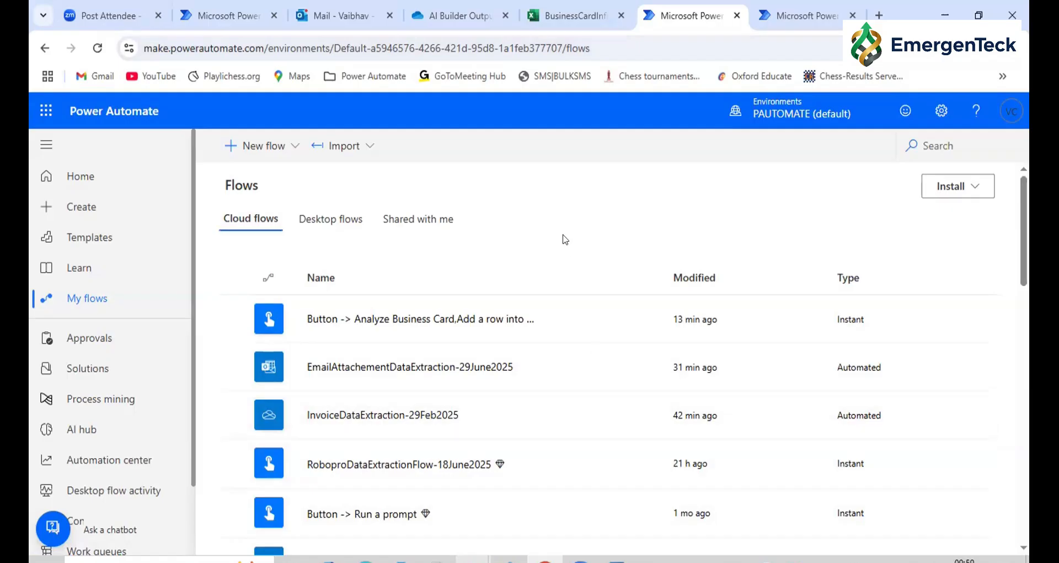
key("super+d")
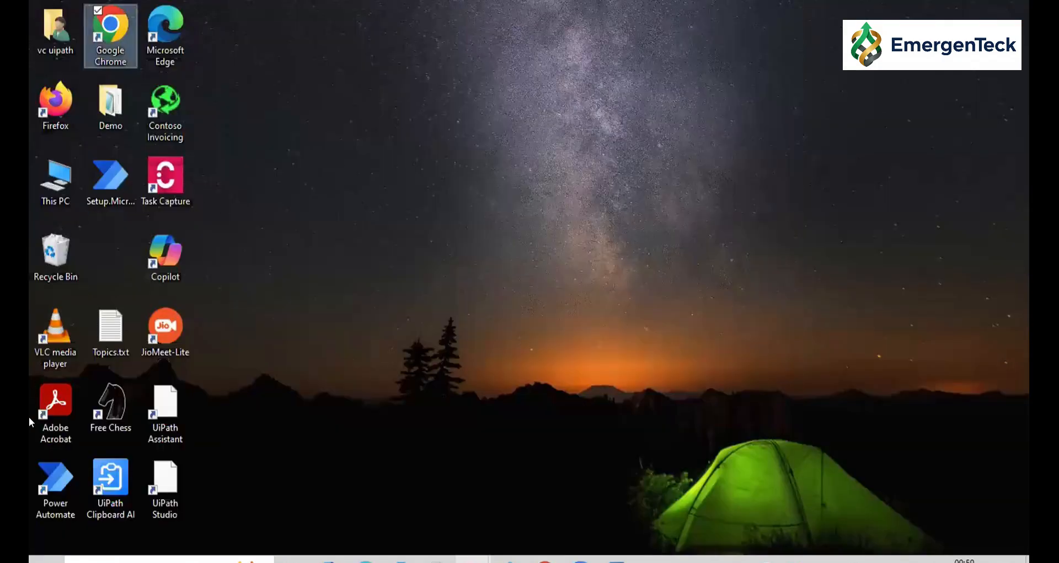
double_click(53, 488)
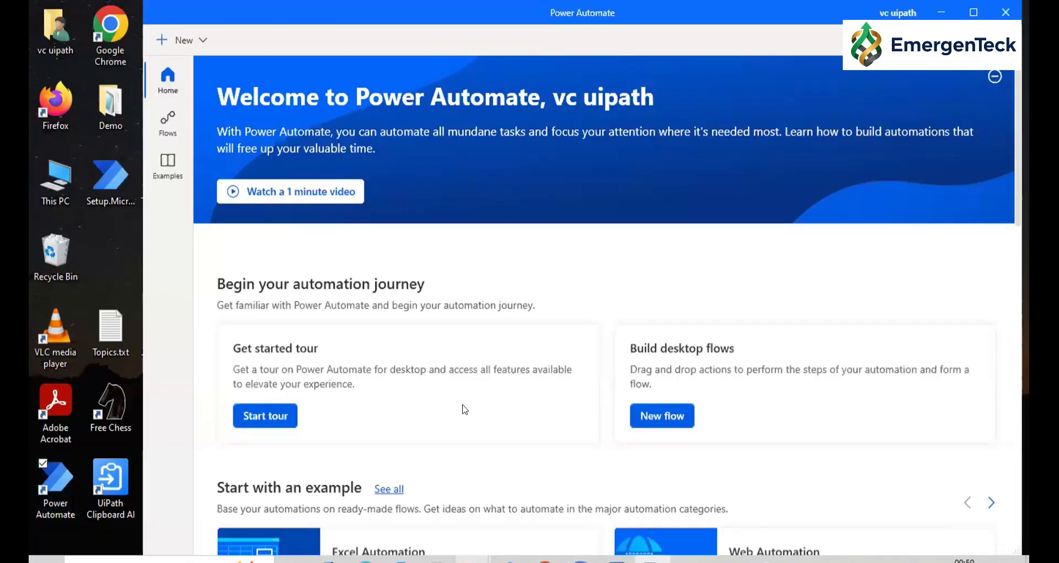
left_click(898, 12)
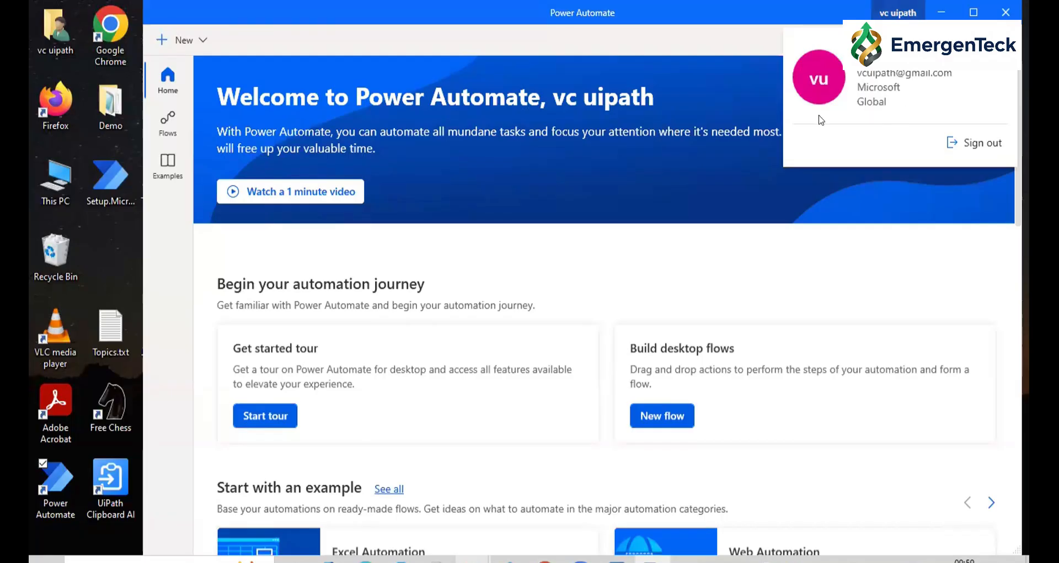
left_click(303, 165)
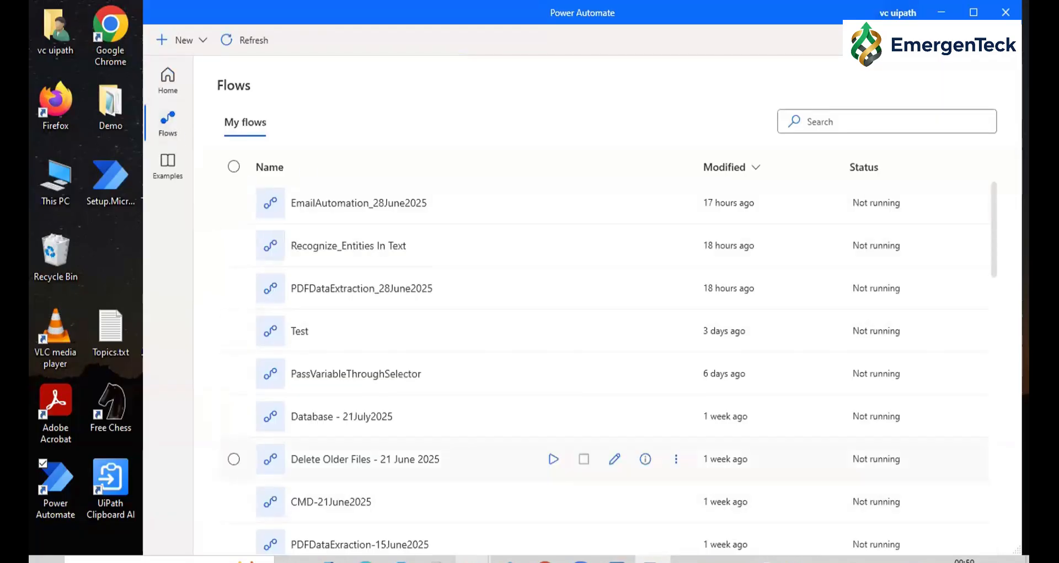
Switch back to Power Automate in the browser and compare its desktop and cloud flow lists with the desktop app's flows
left_click(545, 560)
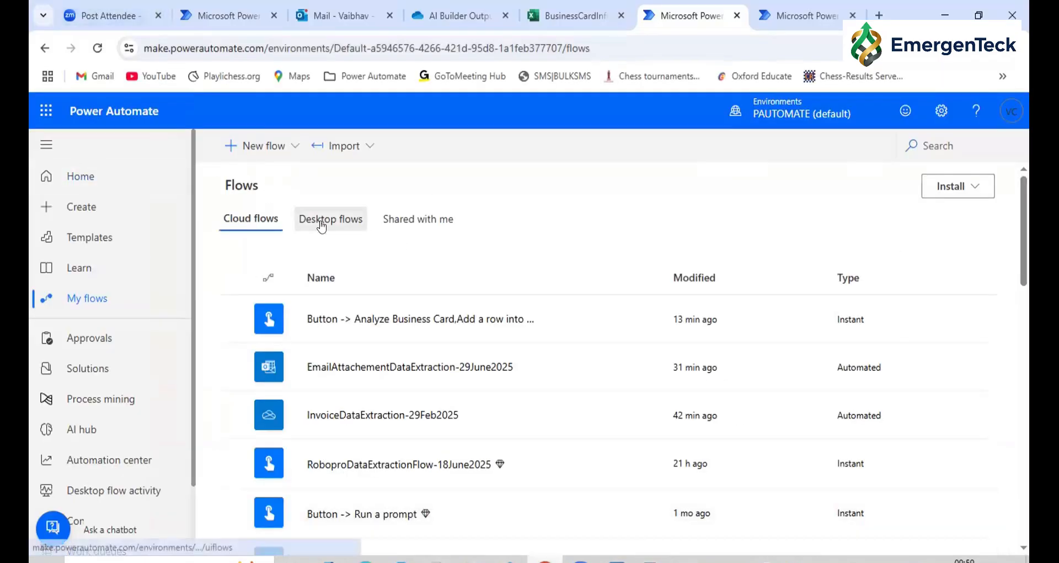
left_click(322, 224)
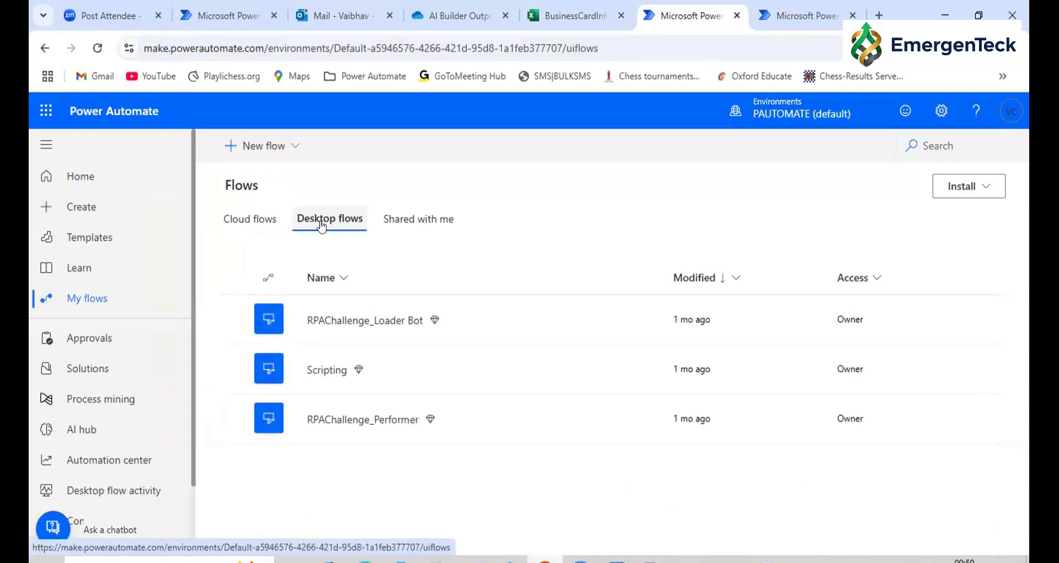
left_click(246, 225)
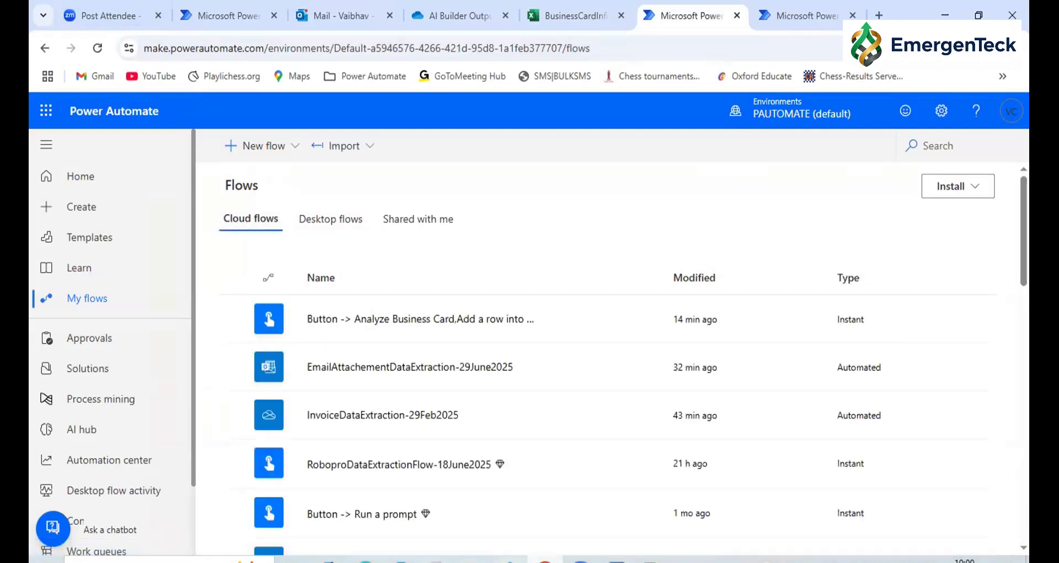
left_click(652, 560)
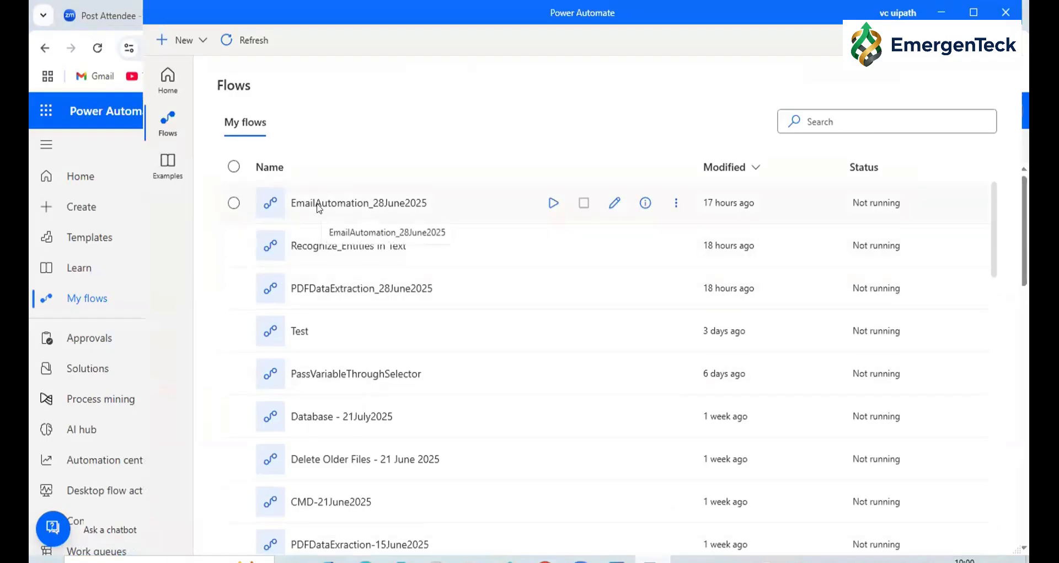
left_click(95, 110)
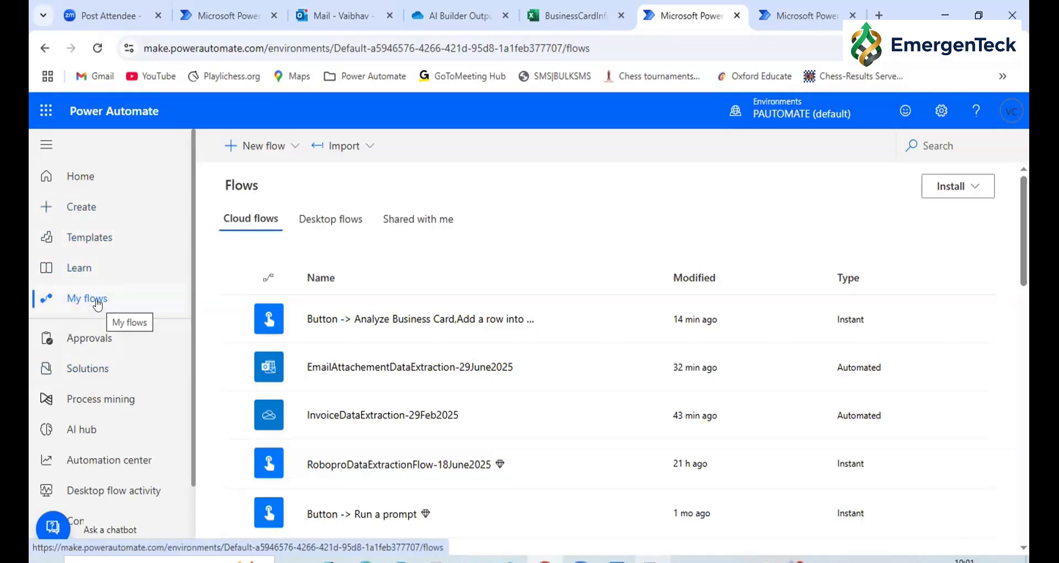
Zoom the web page out and open the Discover page covering all Power Automate features
scroll(121, 243, "down", 1)
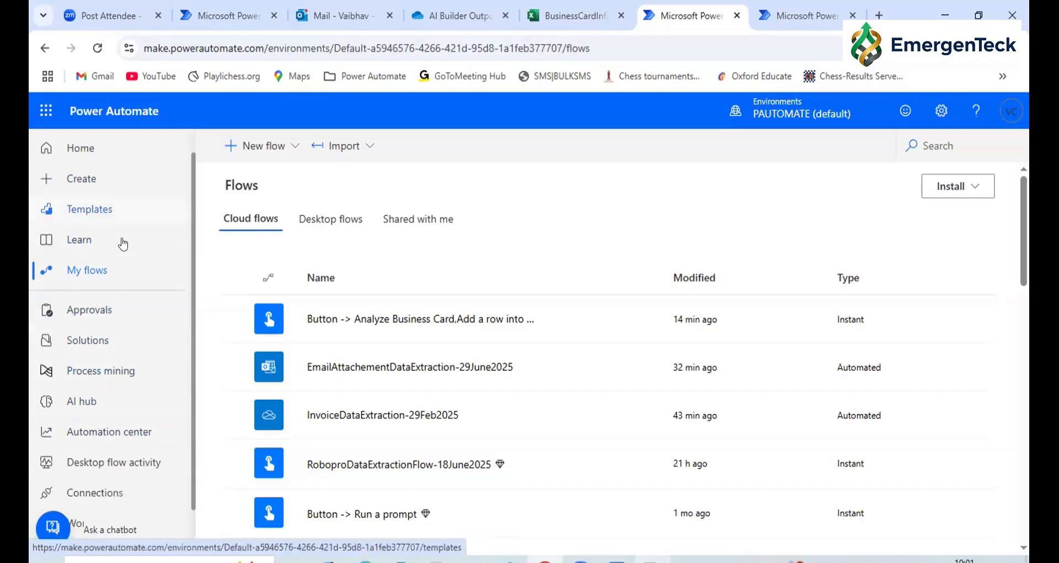
scroll(123, 243, "down", 2)
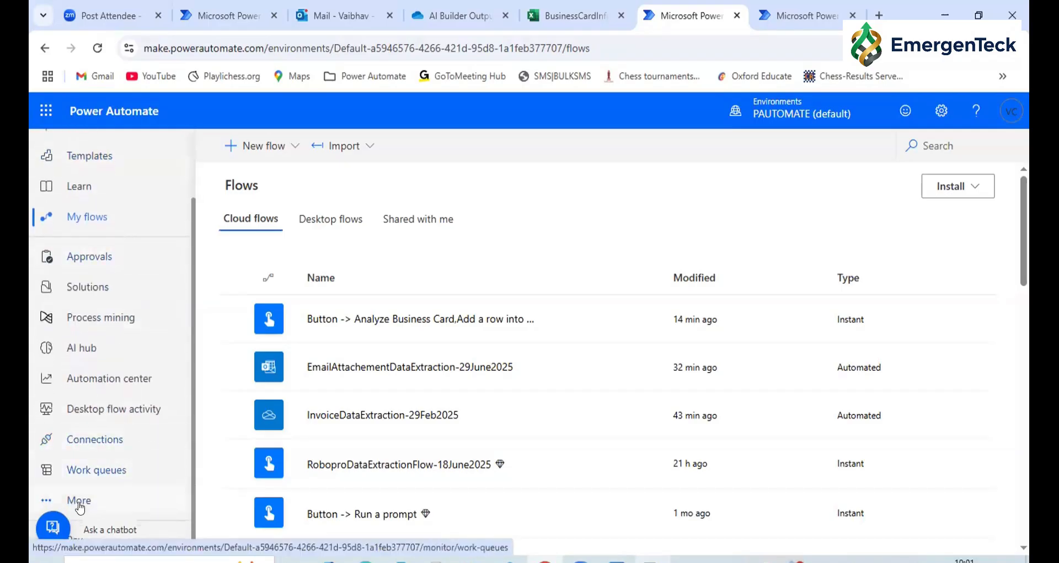
scroll(97, 336, "up", 3)
scroll(102, 275, "down", 3)
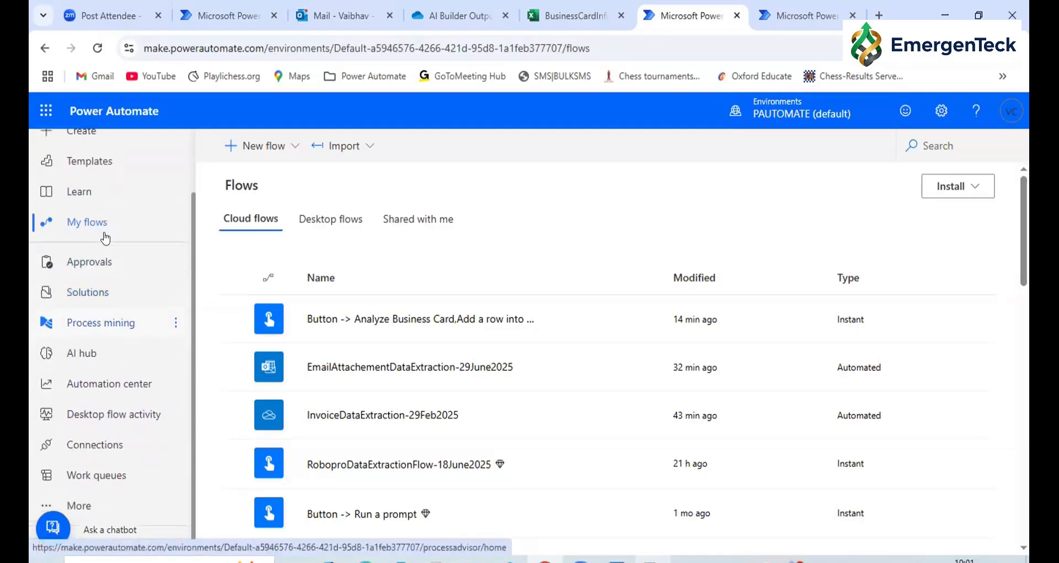
left_click(89, 510)
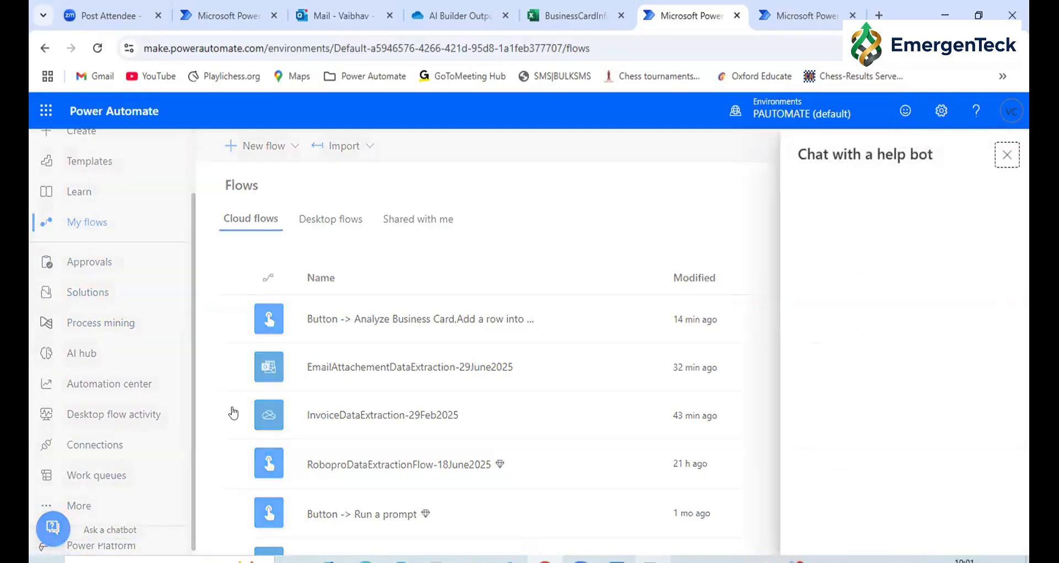
left_click(1007, 154)
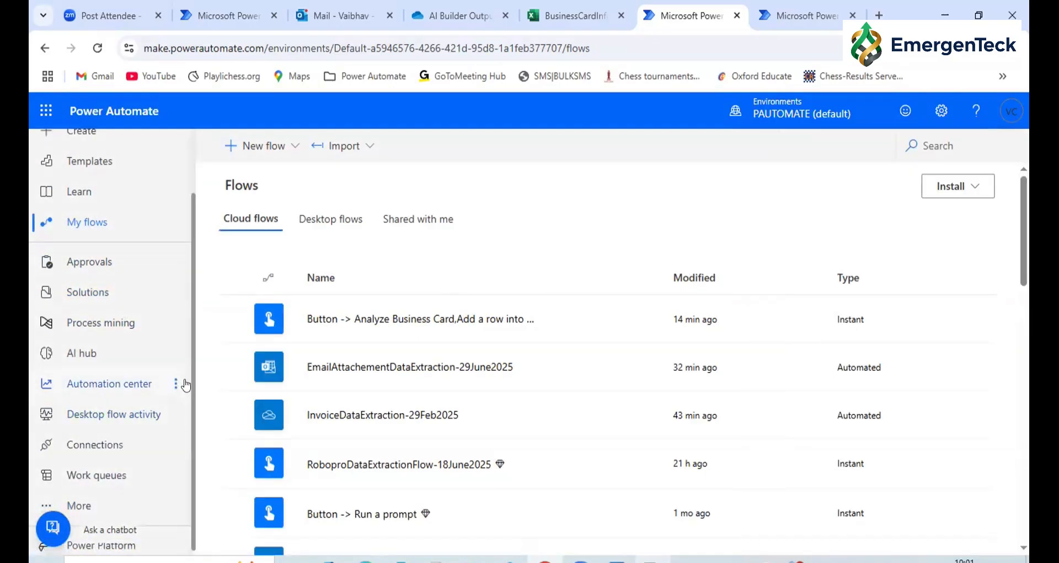
key("ctrl+minus")
left_click(74, 507)
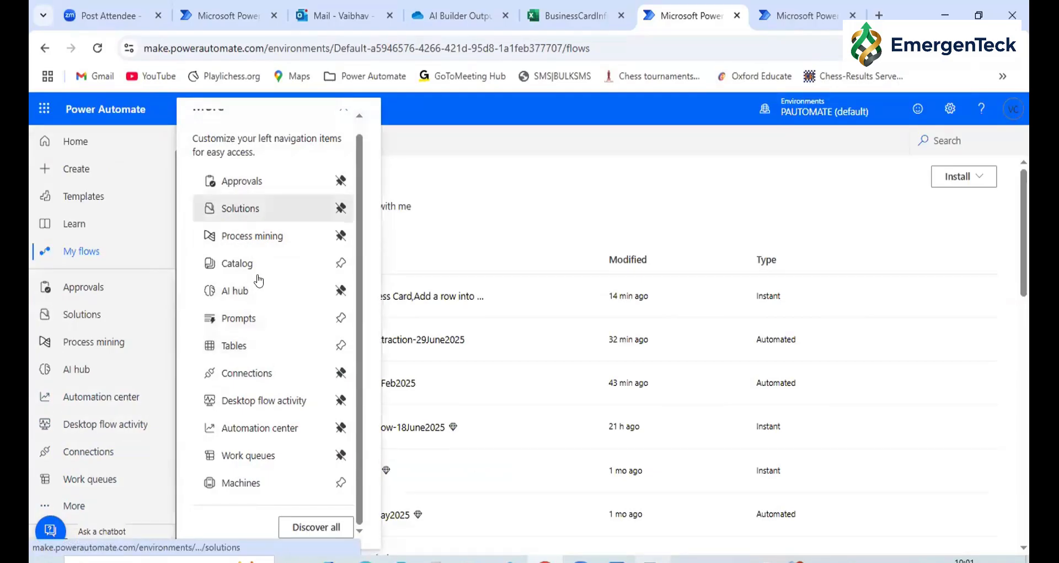
left_click(308, 530)
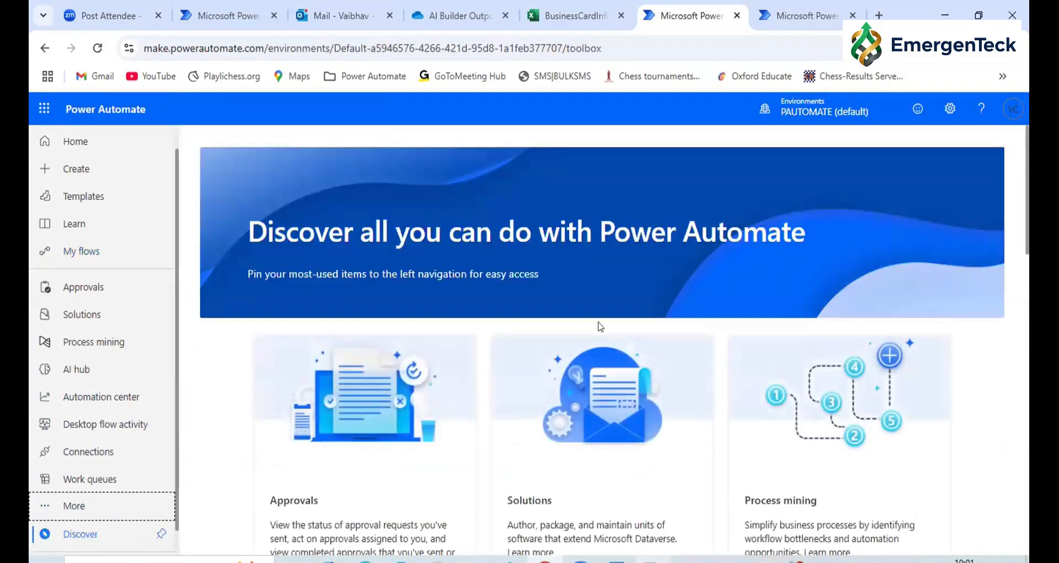
Find "conn" on the Discover page and open the Connectors page from the Data section
scroll(601, 326, "down", 3)
key("ctrl+f")
type("conn")
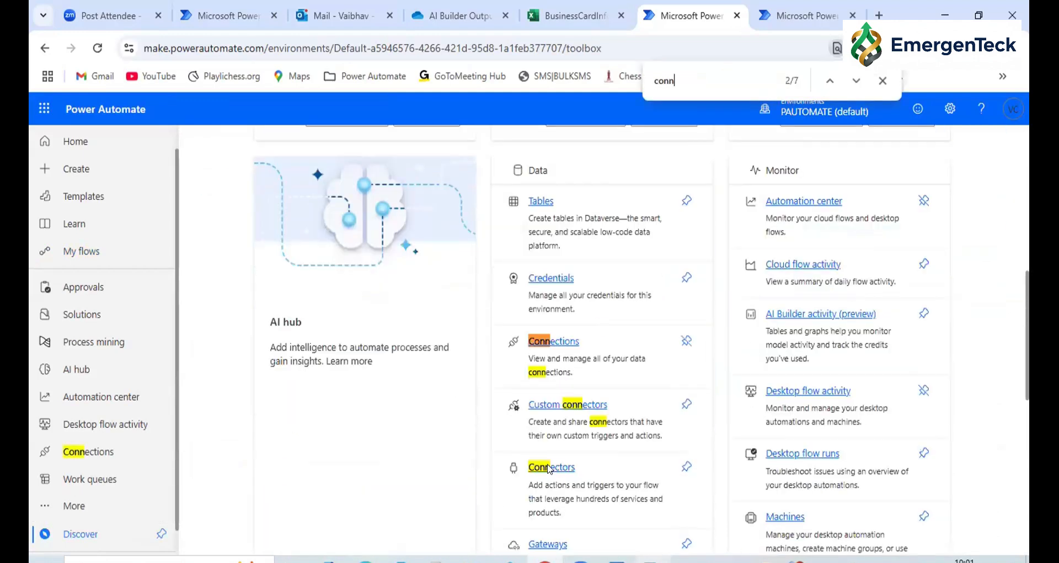
left_click(549, 468)
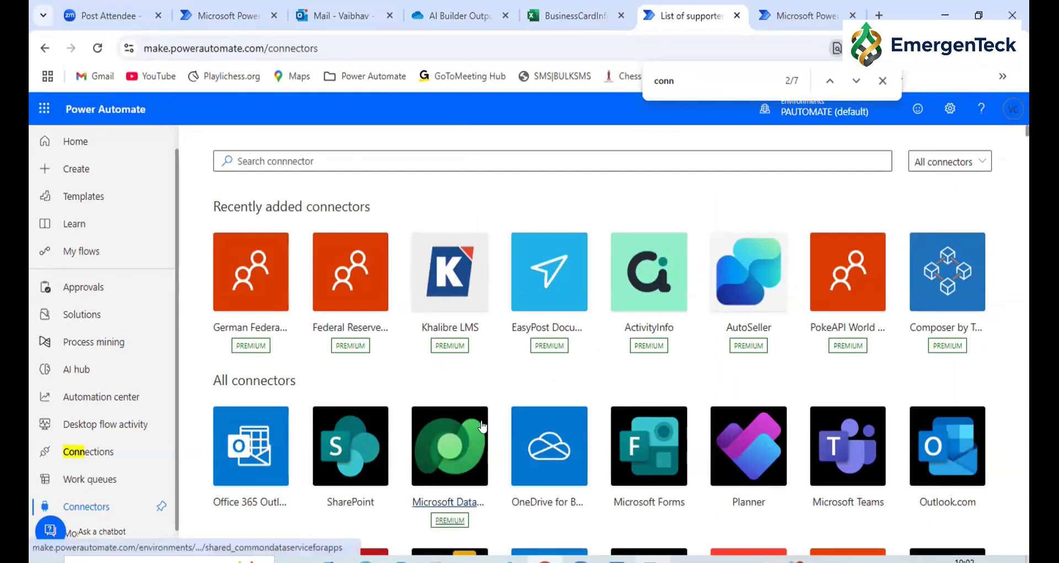
Browse the list of all connectors and examine which ones are marked as premium
scroll(483, 425, "down", 4)
scroll(484, 425, "down", 5)
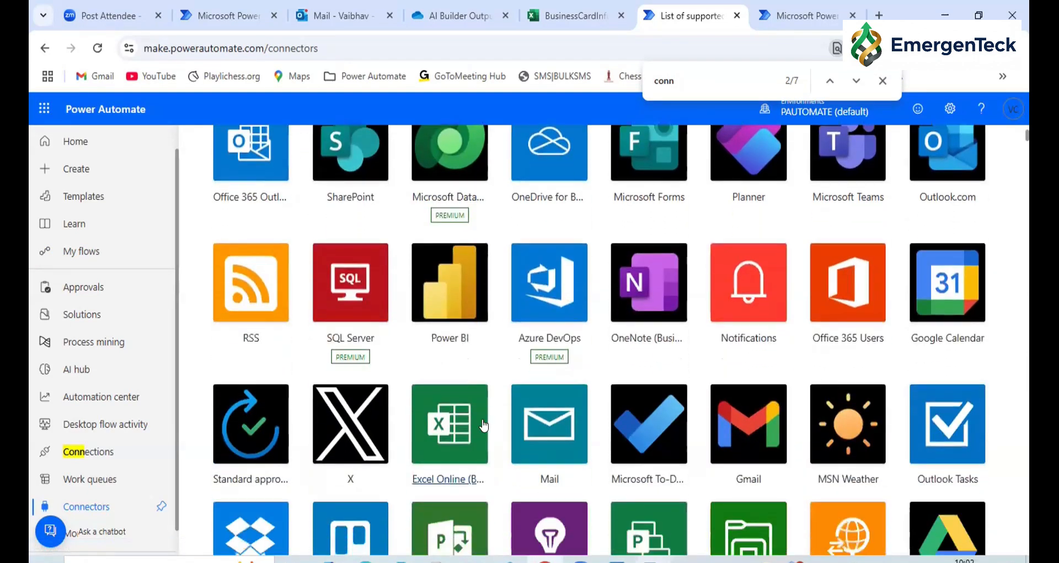
scroll(484, 425, "down", 3)
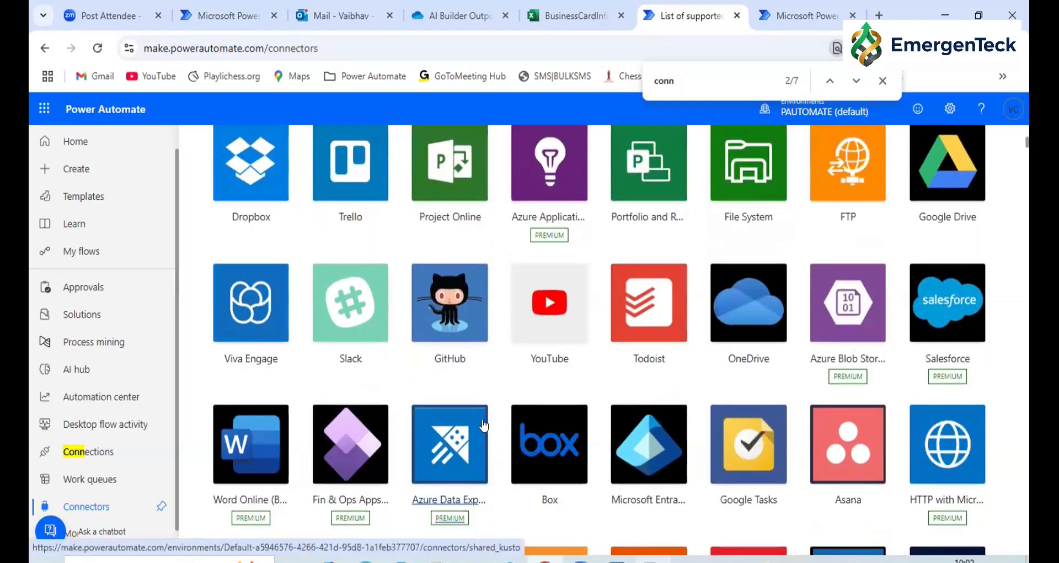
scroll(484, 425, "up", 5)
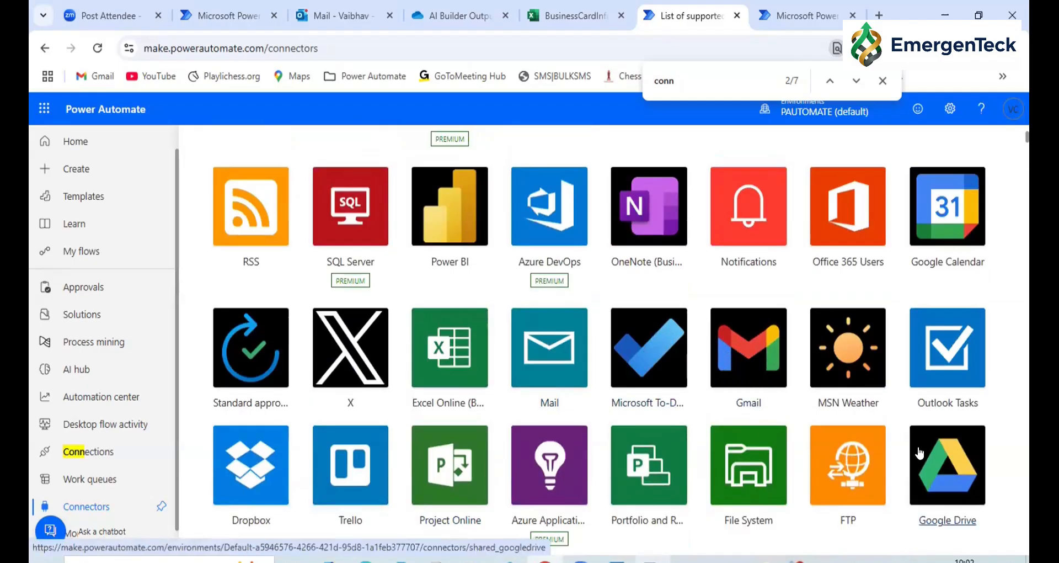
scroll(289, 355, "up", 5)
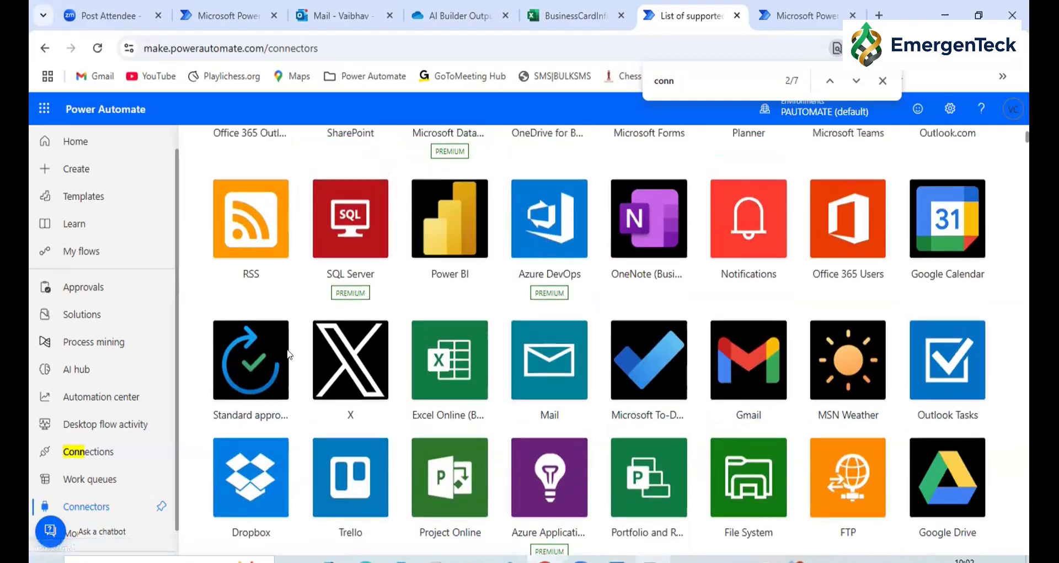
scroll(289, 354, "up", 2)
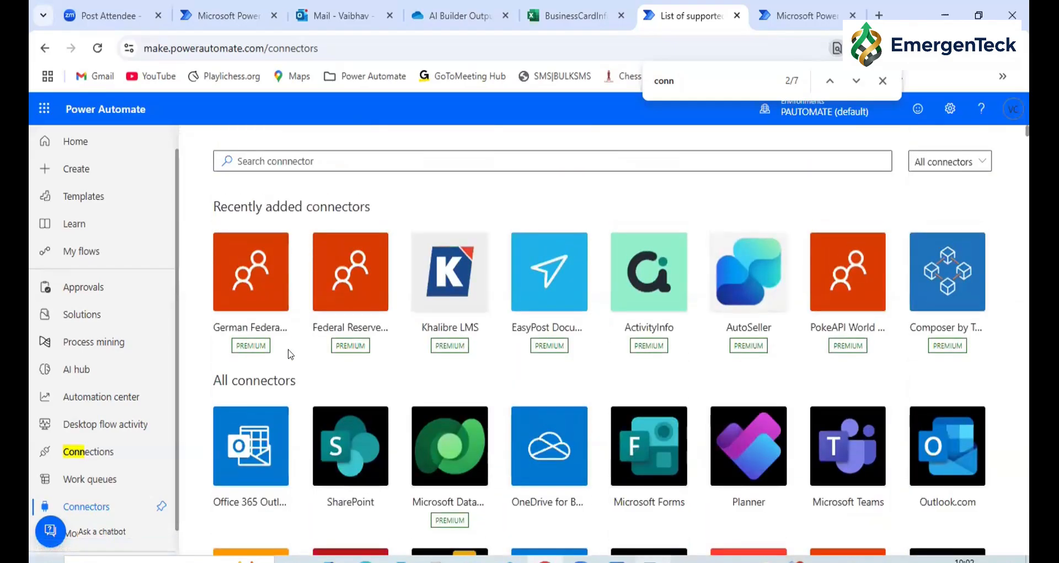
Search the connectors for "Service" and review the matching connectors
left_click(340, 163)
type("S")
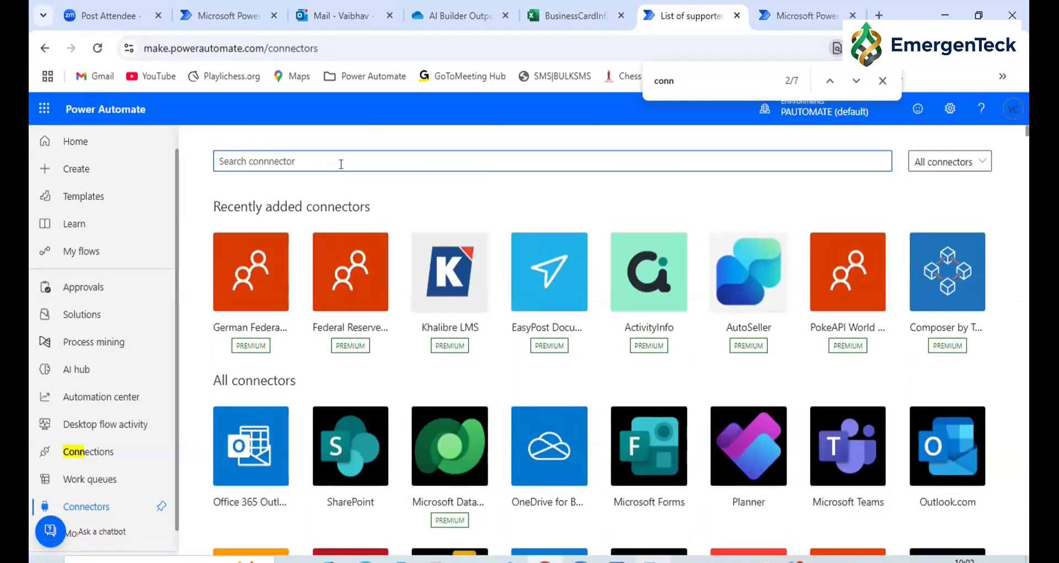
type("ervice")
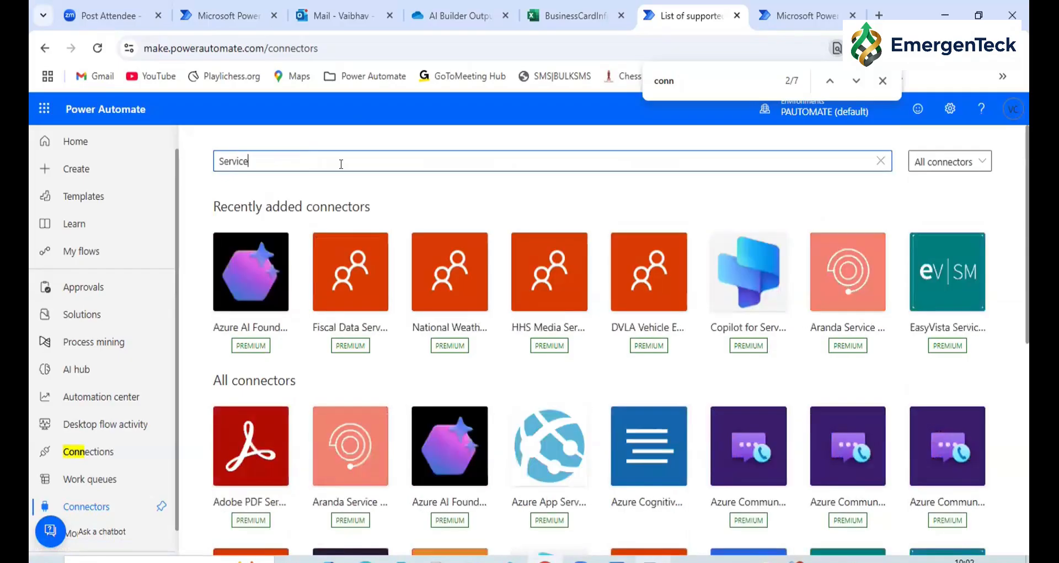
scroll(419, 305, "down", 7)
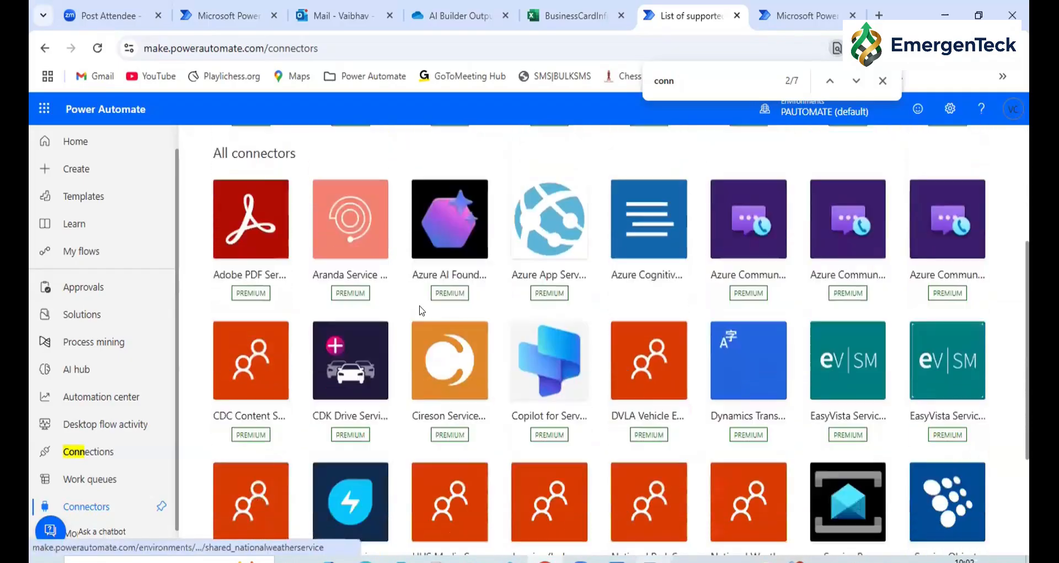
scroll(419, 306, "down", 1)
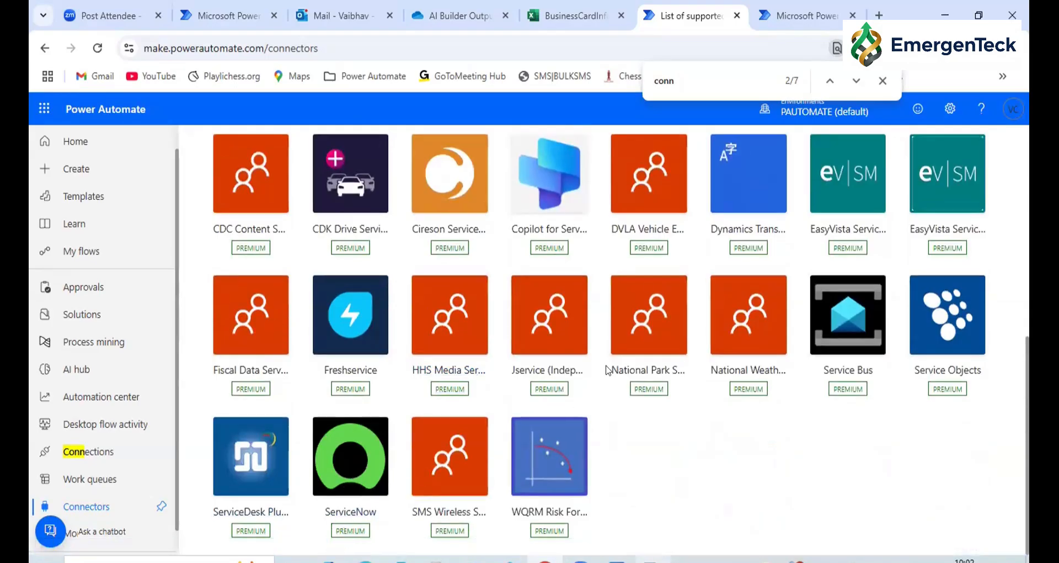
scroll(607, 370, "up", 1)
scroll(607, 371, "up", 5)
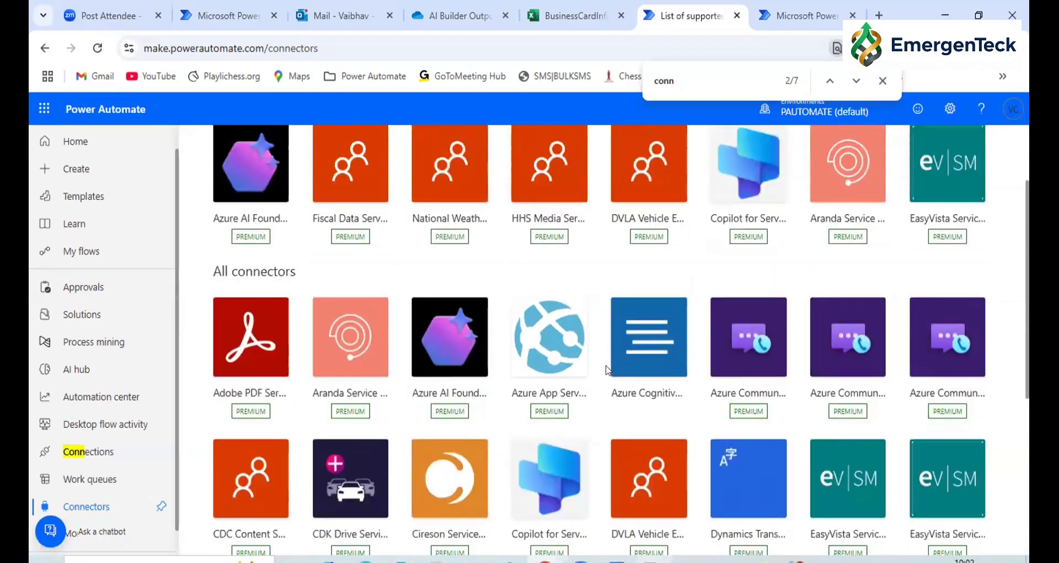
scroll(608, 369, "down", 4)
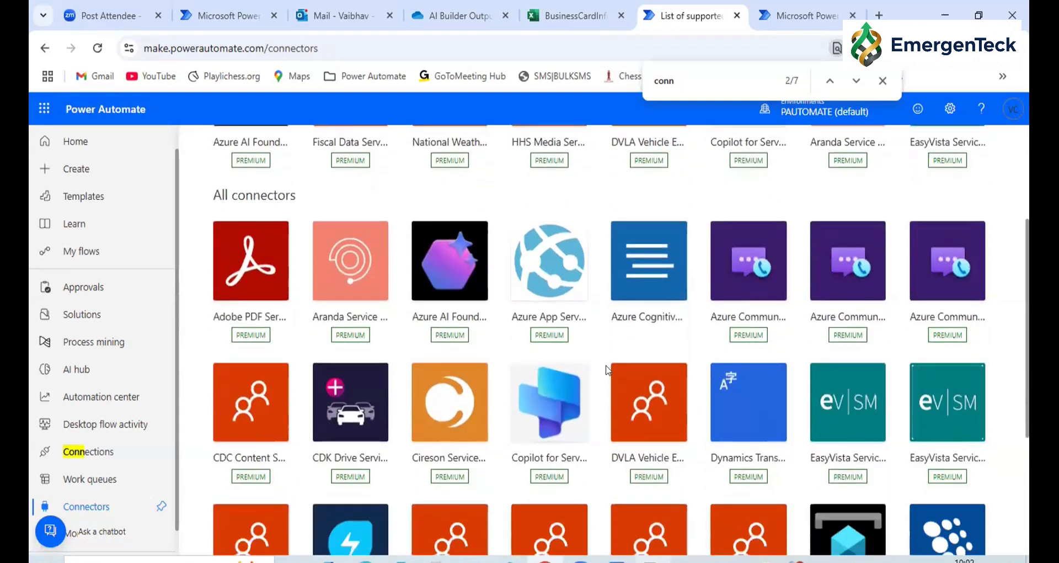
scroll(426, 438, "down", 2)
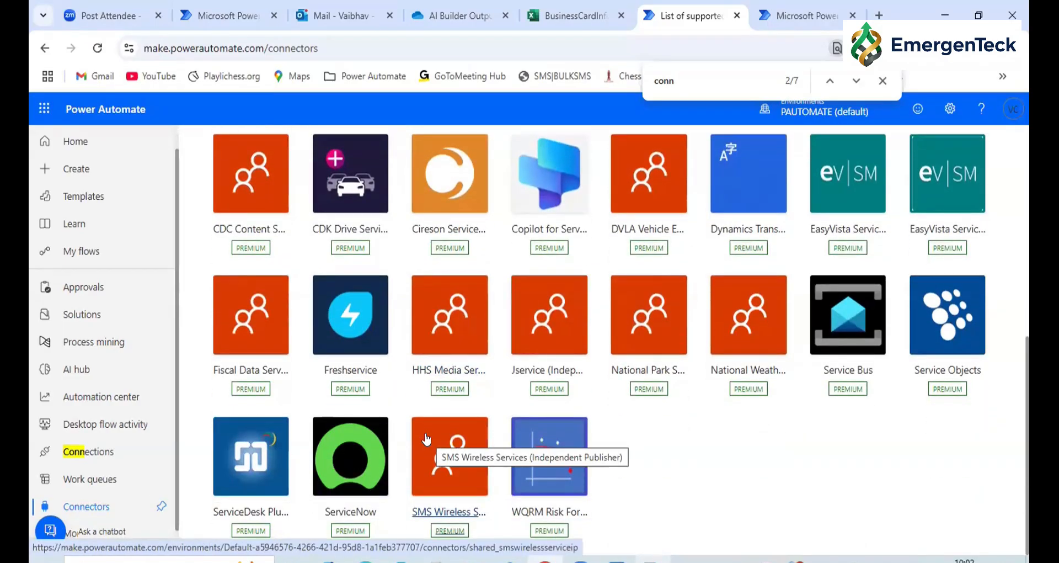
scroll(427, 439, "up", 5)
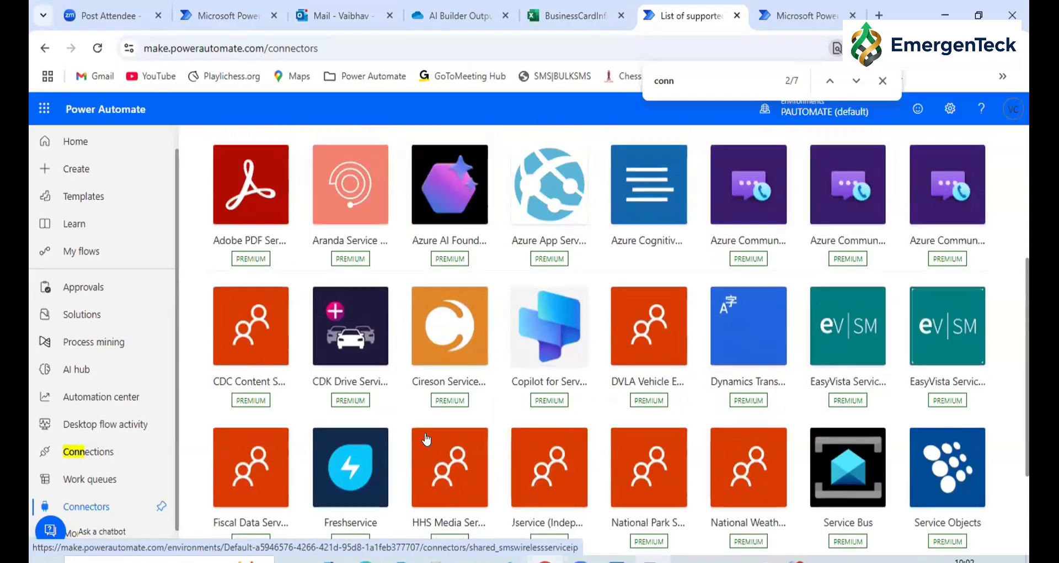
scroll(427, 432, "down", 3)
scroll(427, 433, "down", 2)
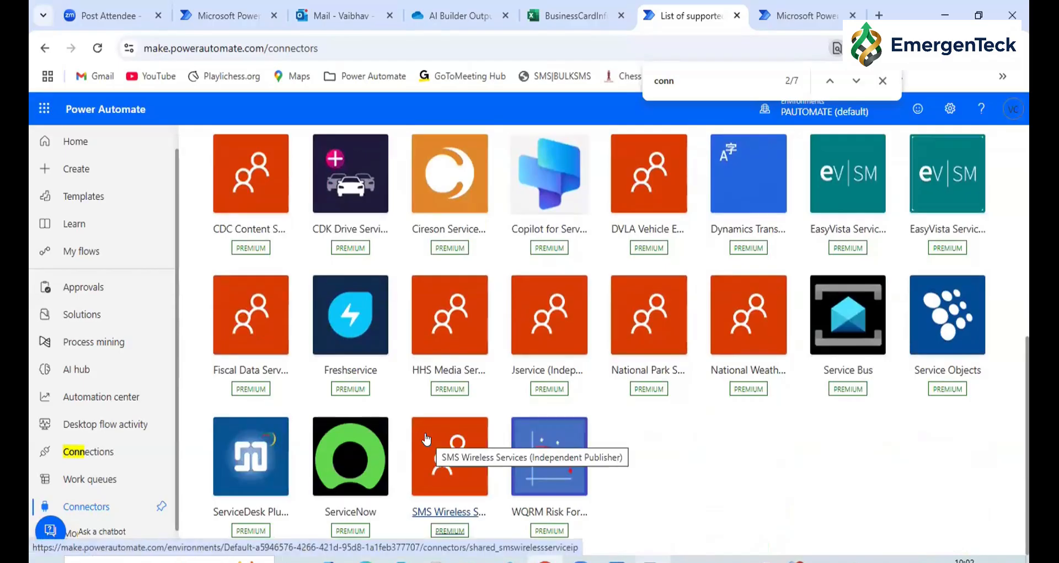
scroll(426, 439, "up", 5)
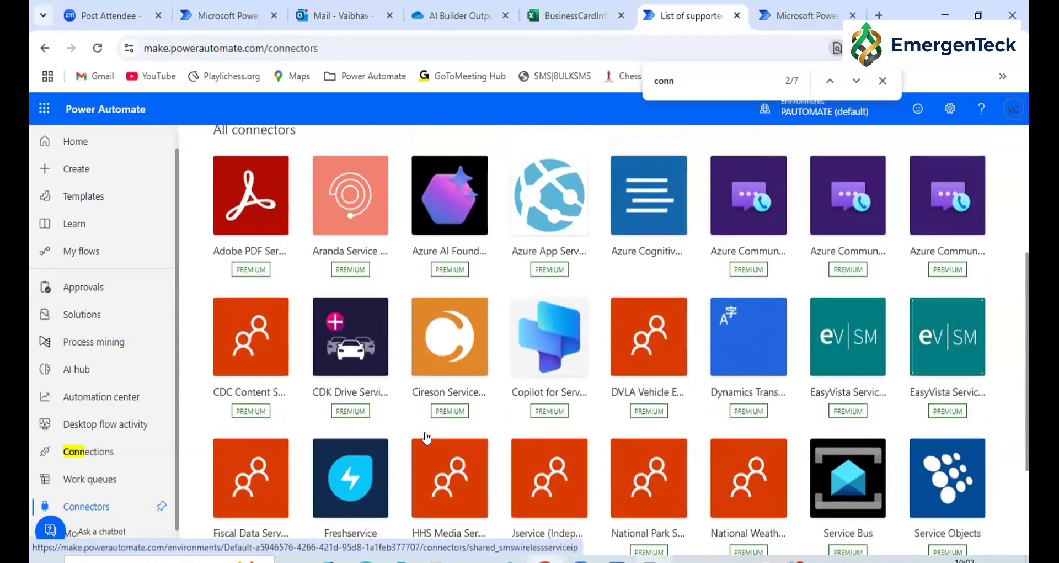
Open the page with the ways to create a flow
left_click(72, 172)
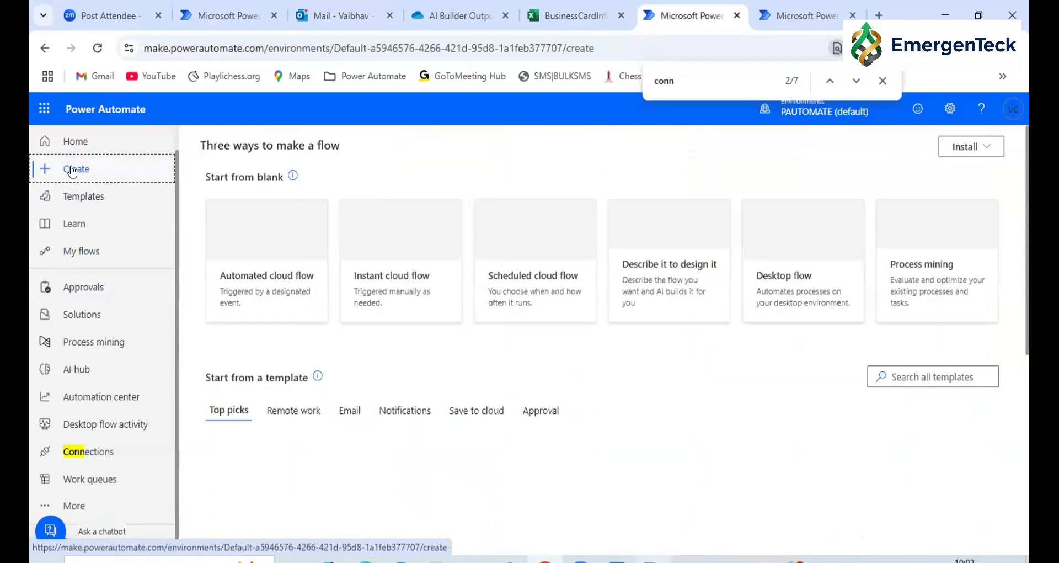
Start an automated cloud flow and select the Gmail trigger "When a new email arrives"
left_click(262, 282)
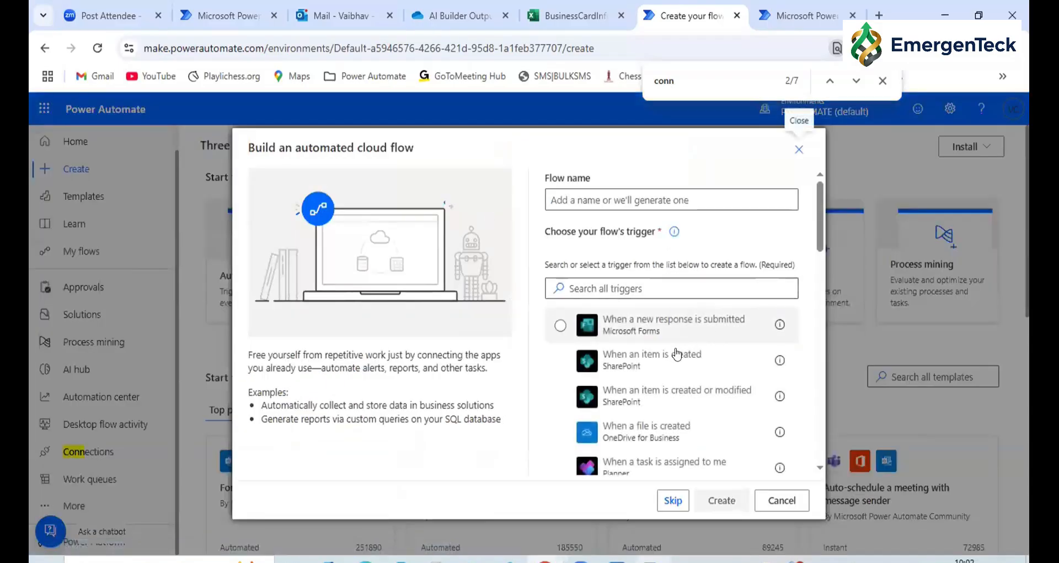
scroll(673, 365, "down", 4)
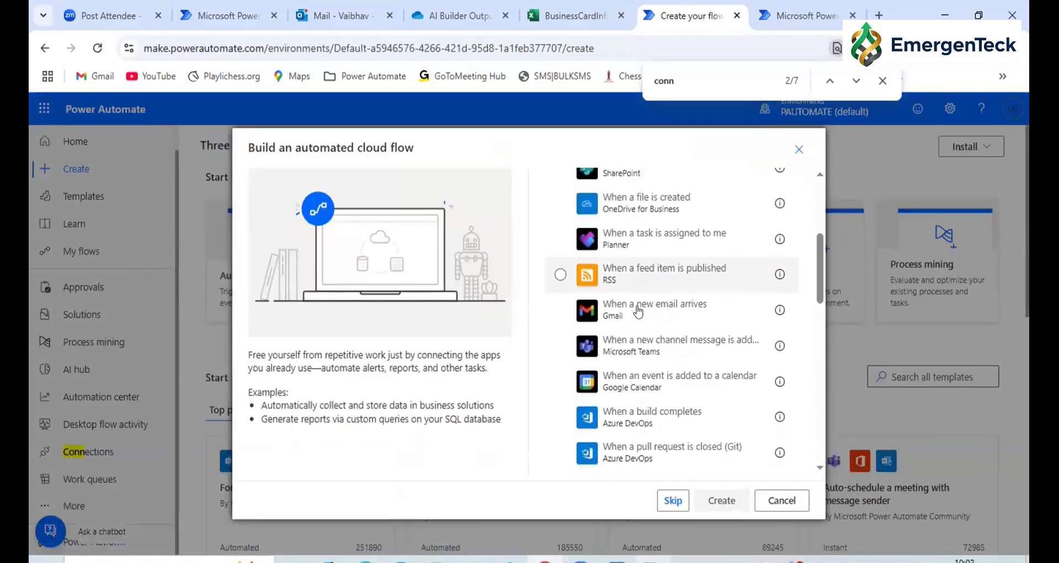
left_click(561, 310)
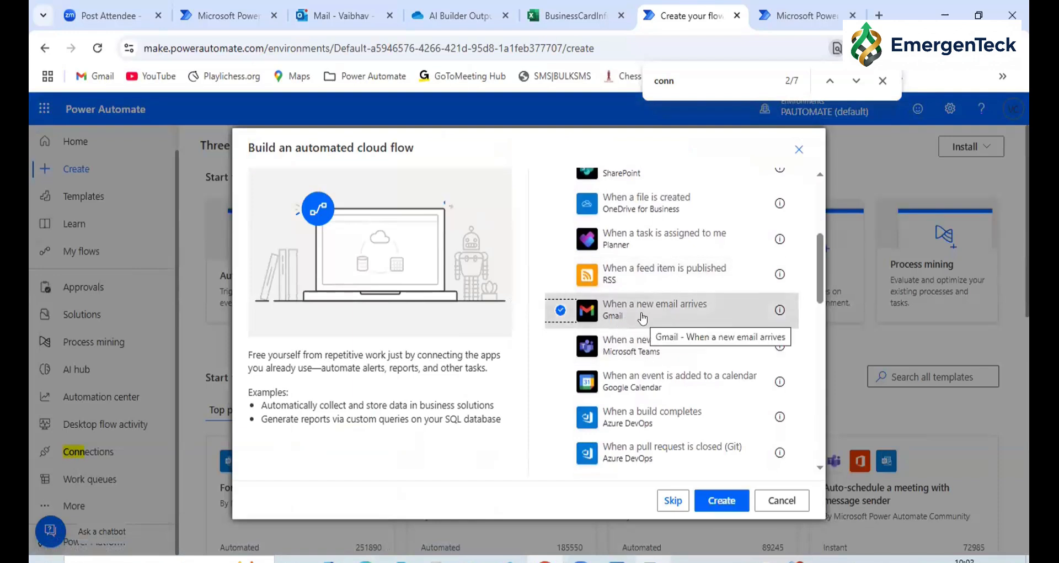
Browse the extended list of automated flow triggers, loading more entries, and close the dialog without creating a flow
scroll(642, 319, "down", 8)
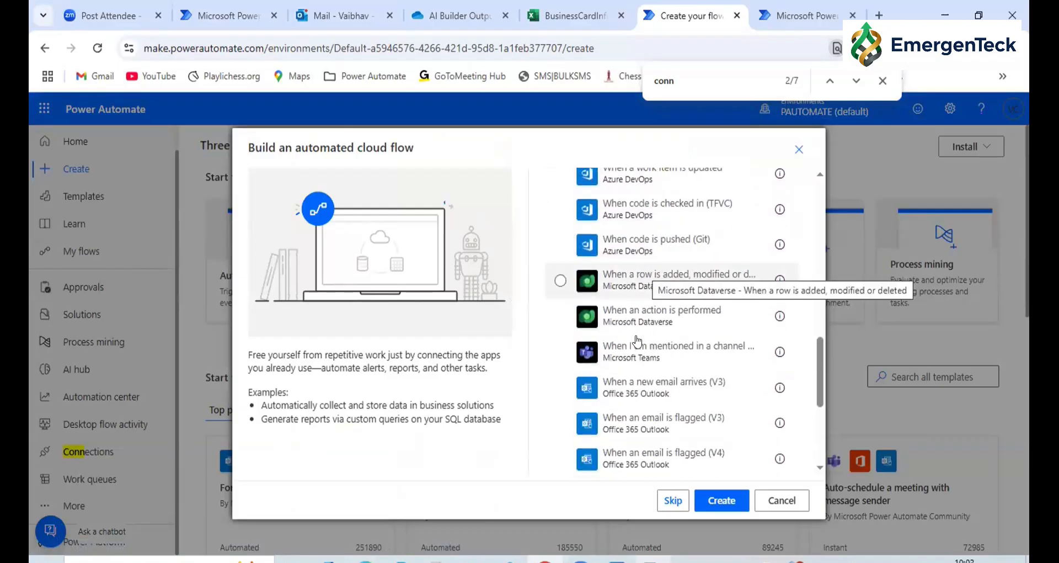
scroll(638, 341, "down", 3)
scroll(638, 341, "down", 2)
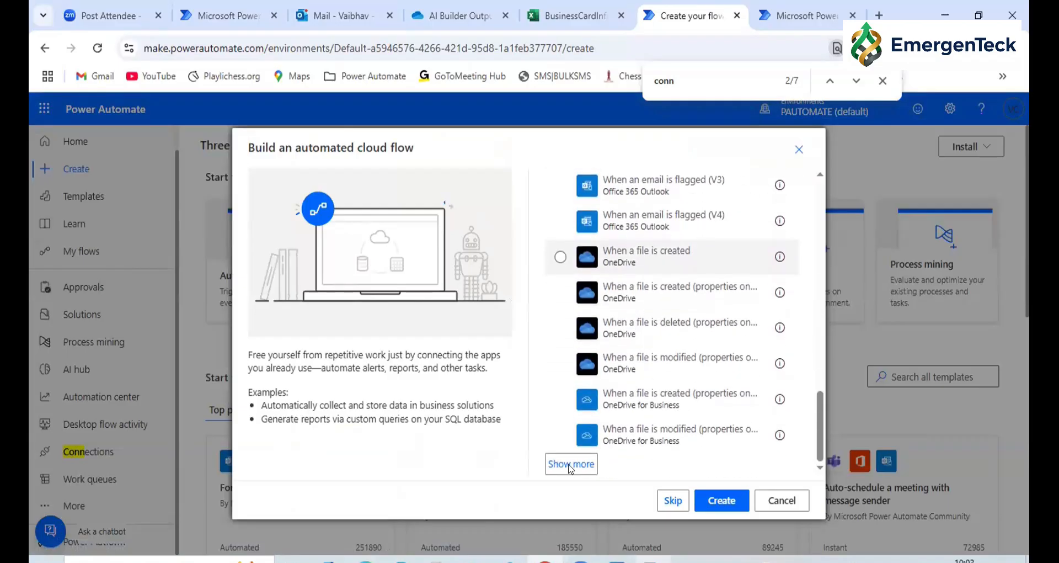
scroll(612, 355, "down", 10)
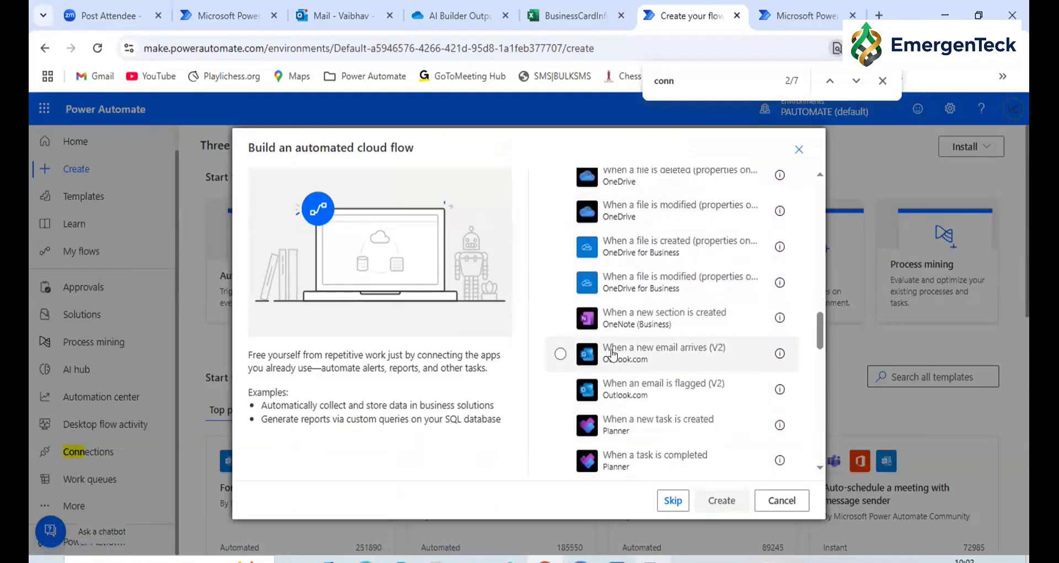
scroll(612, 355, "down", 5)
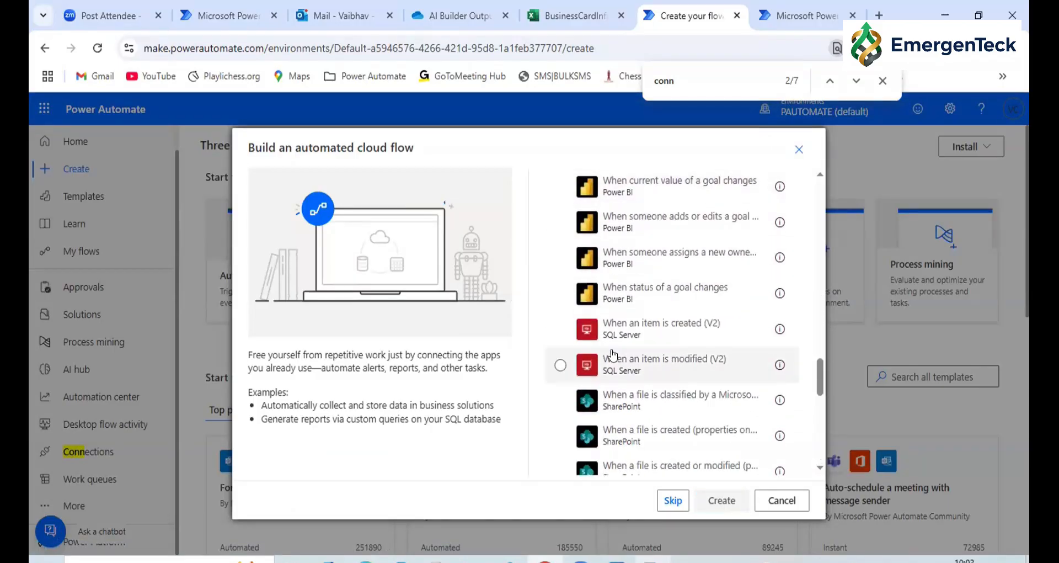
scroll(612, 355, "down", 3)
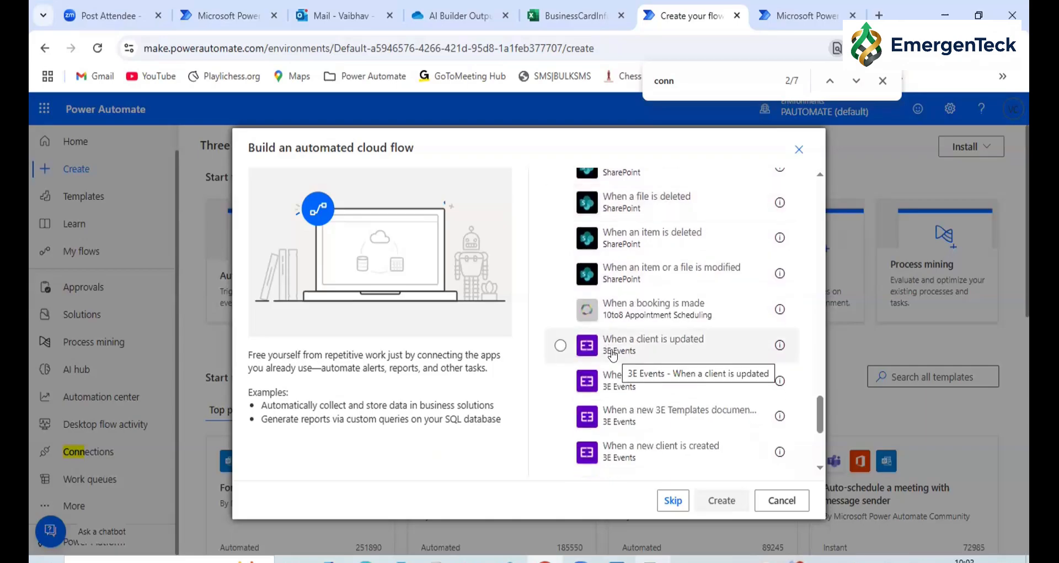
scroll(613, 355, "down", 5)
left_click(574, 463)
scroll(618, 335, "down", 5)
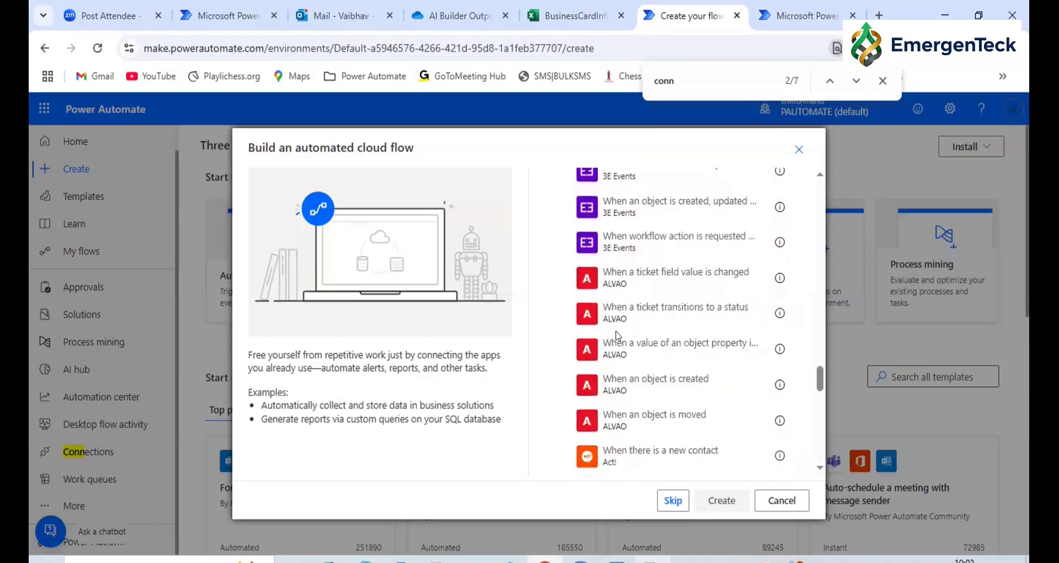
scroll(618, 335, "down", 6)
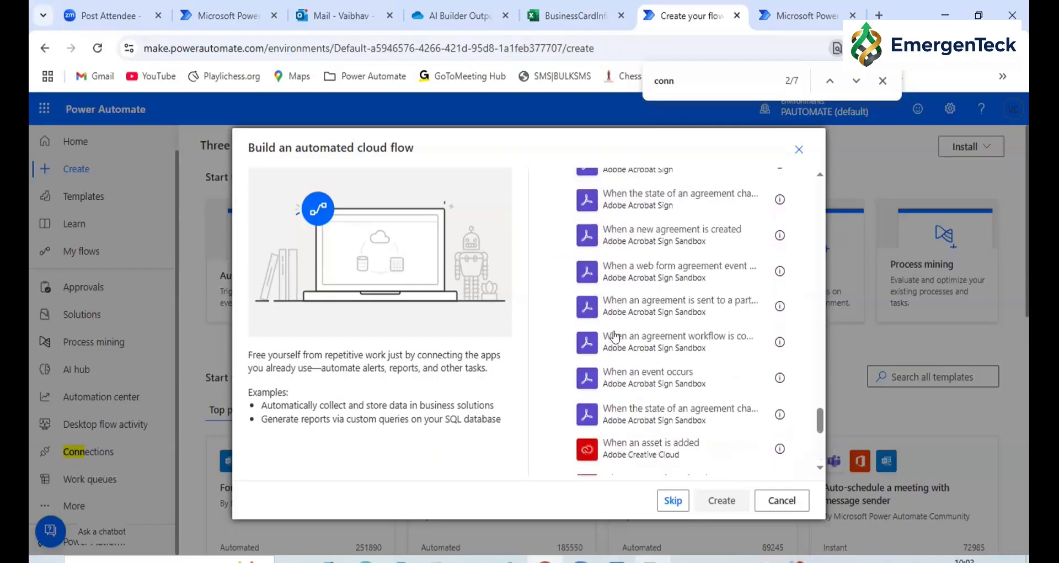
scroll(615, 336, "down", 5)
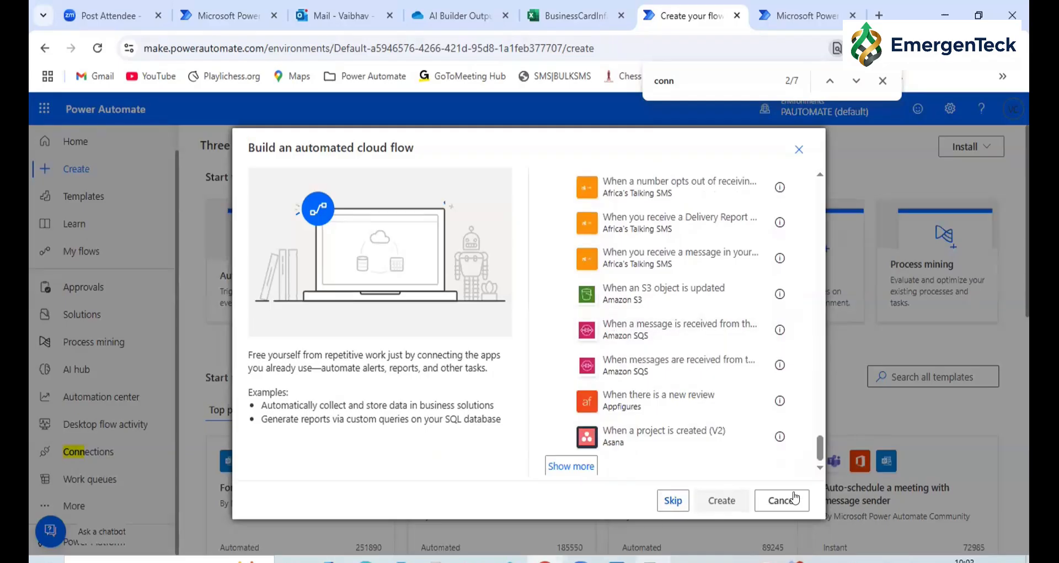
key("Escape")
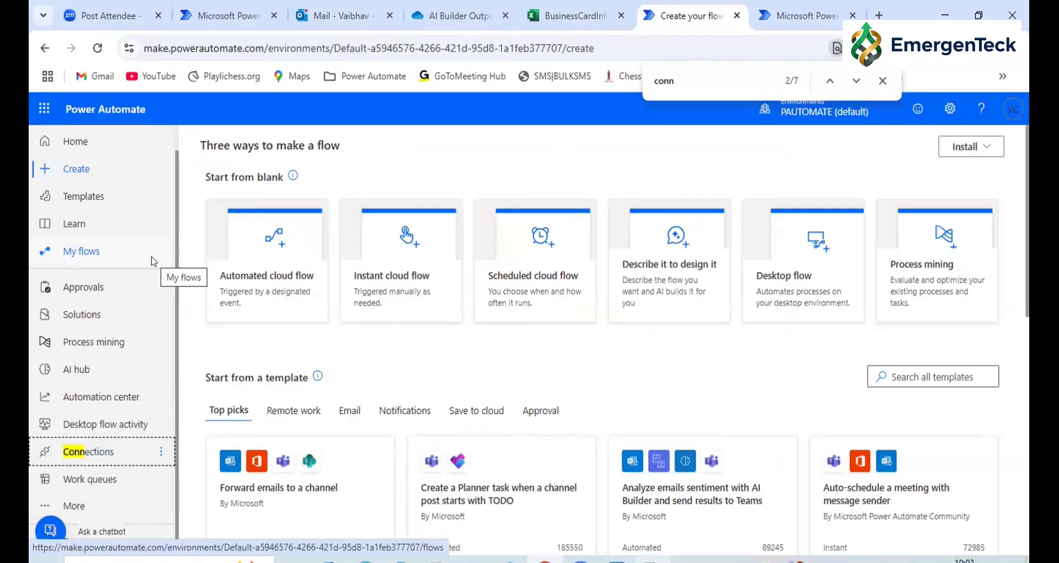
Return to the browser tab with the process overview, go back to the process list and open My flows
left_click(245, 18)
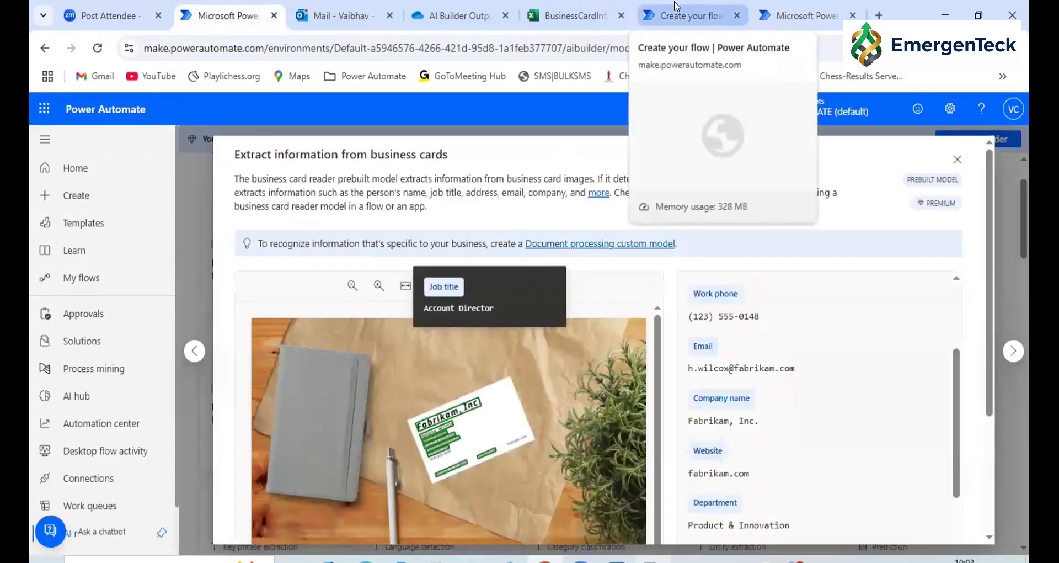
left_click(784, 6)
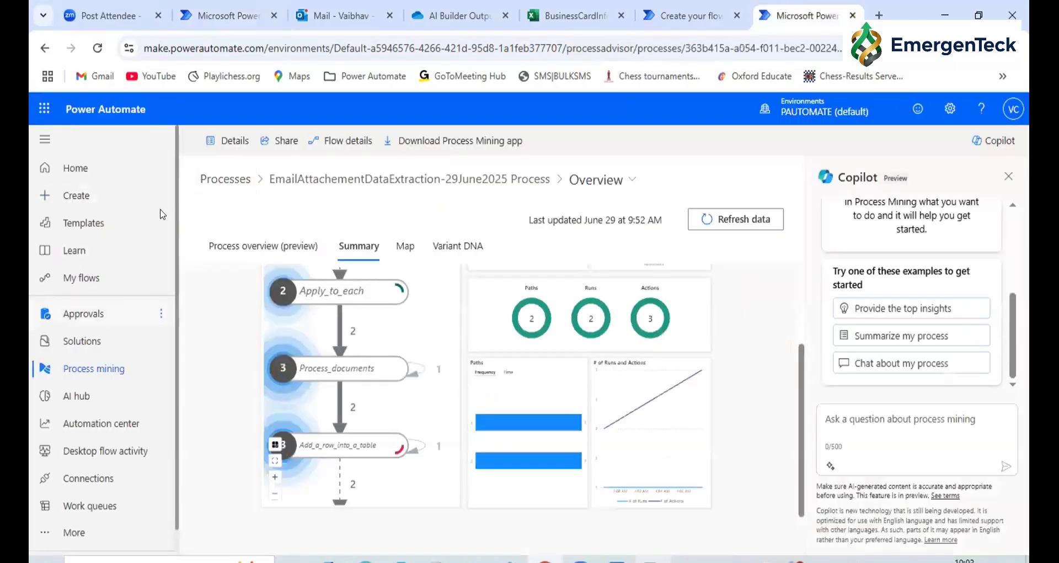
left_click(216, 185)
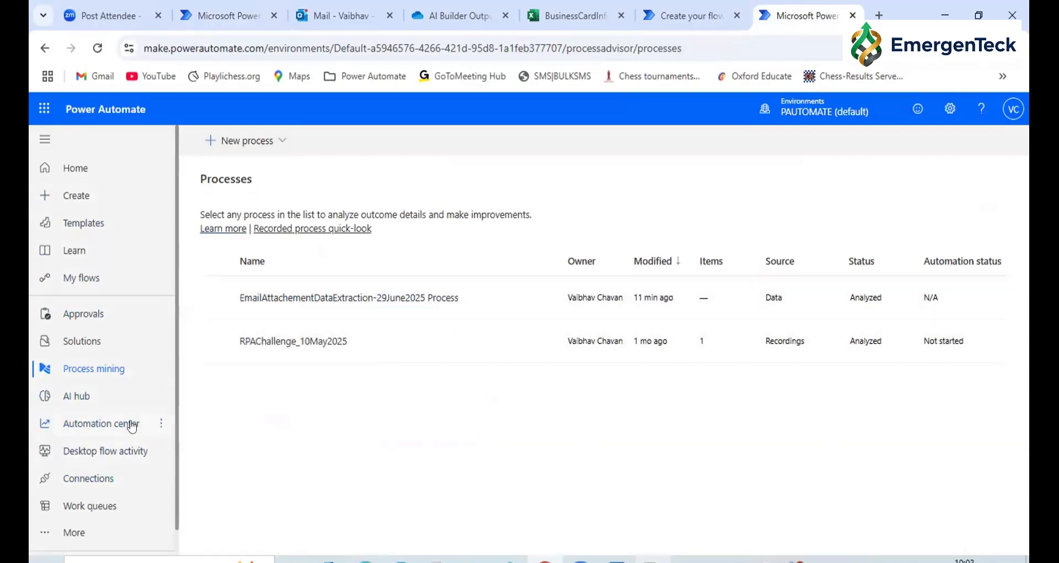
left_click(72, 276)
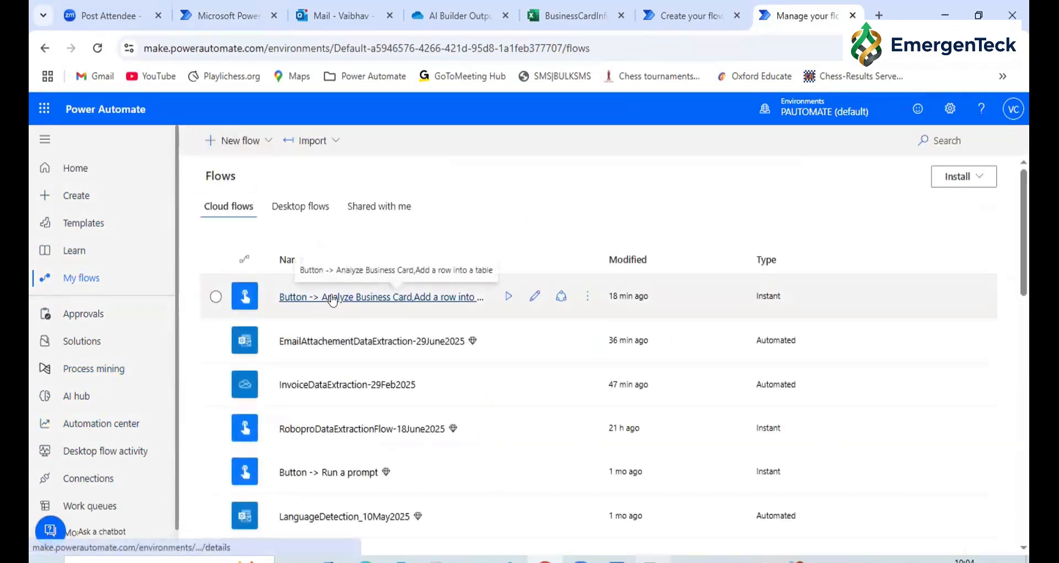
Open the "Button -> Analyze Business Card,Add a row into a table" flow for editing and turn off the new designer
left_click(332, 298)
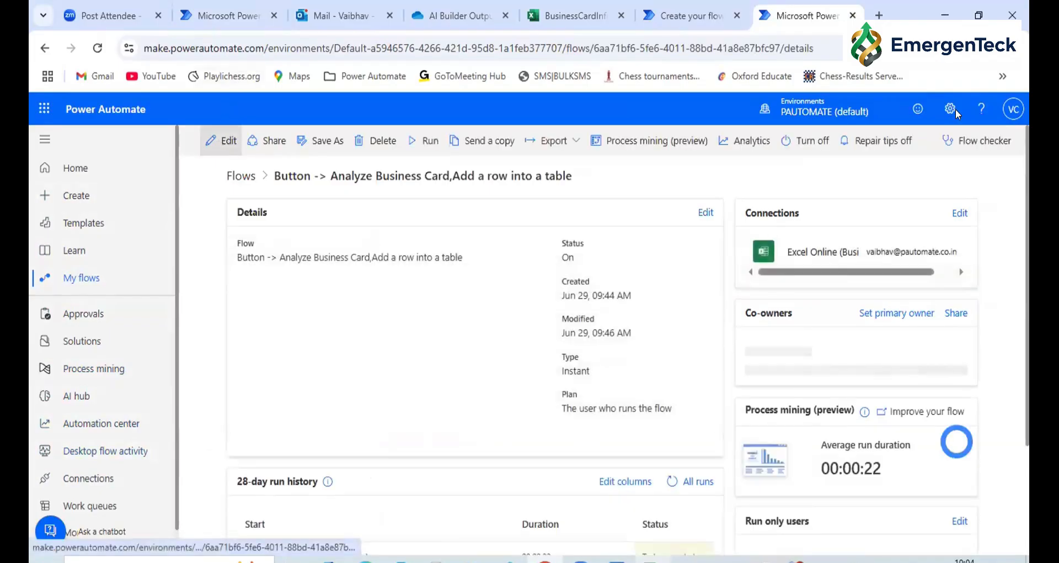
left_click(221, 140)
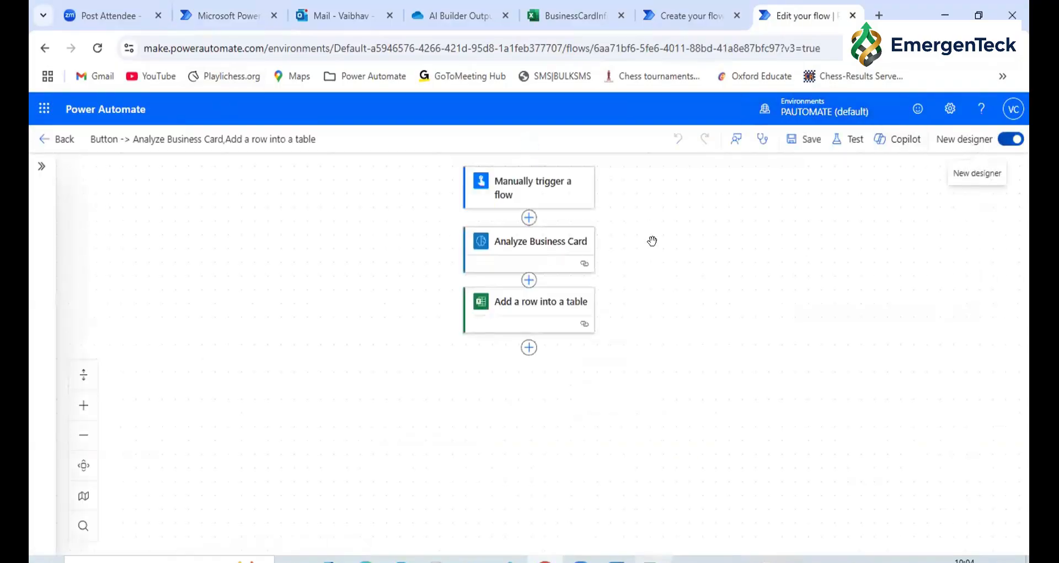
left_click(1012, 139)
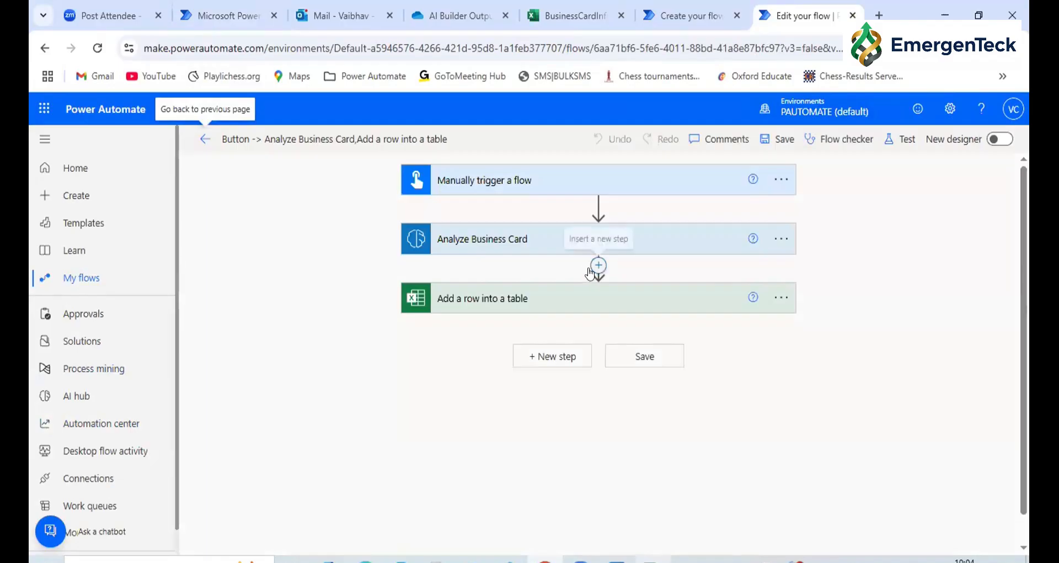
Insert an action below Analyze Business Card, review the premium connectors and return to the list of all connectors
left_click(598, 265)
left_click(578, 286)
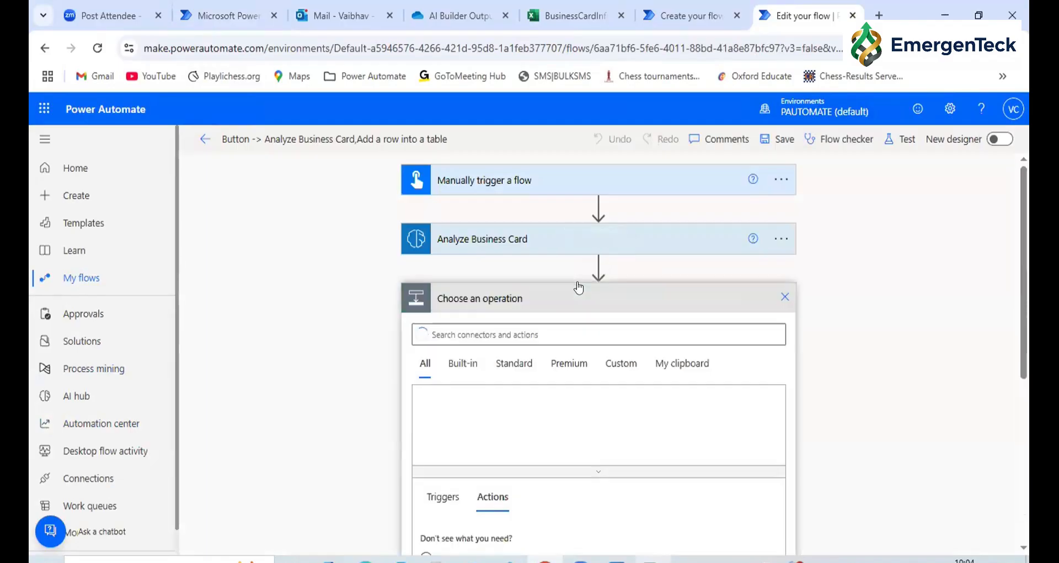
scroll(686, 407, "down", 3)
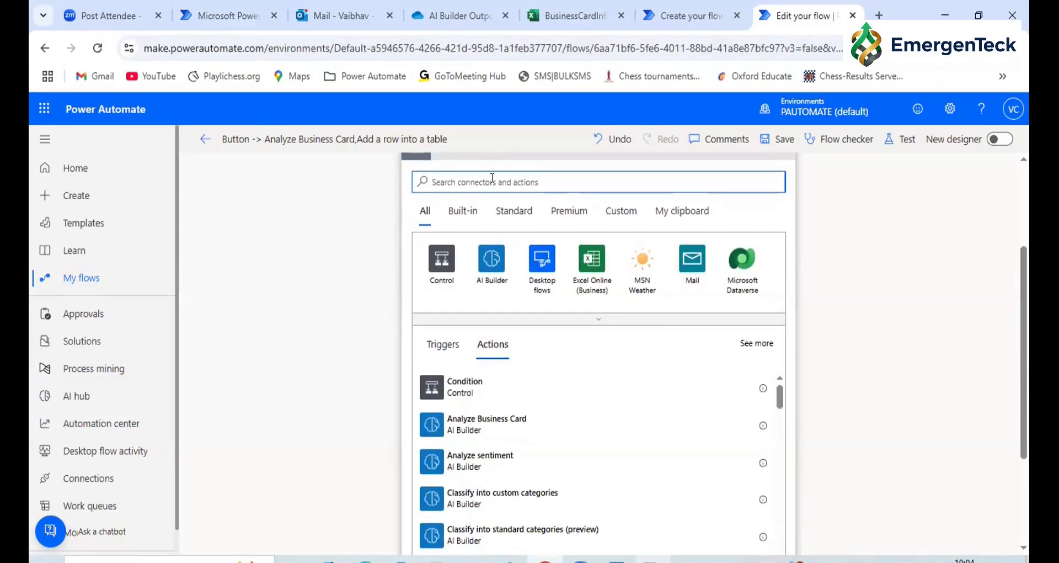
left_click(560, 215)
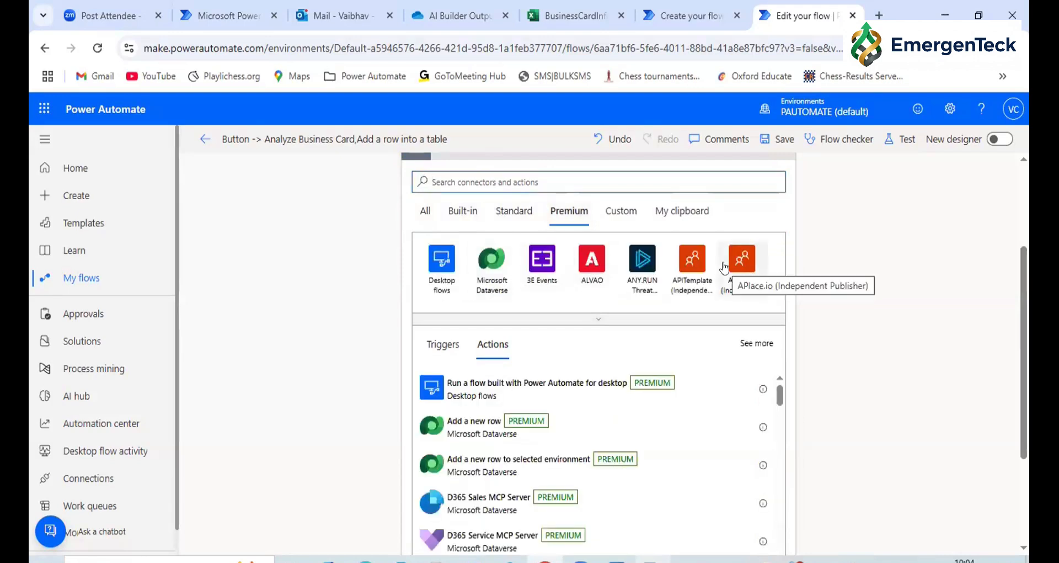
left_click(424, 212)
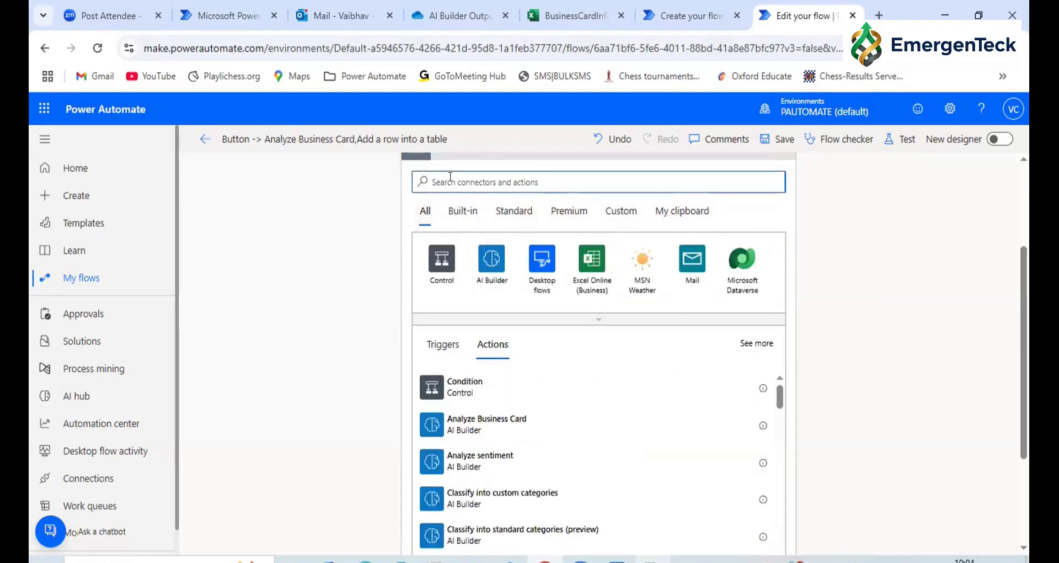
Search the connectors for "Gmail" and open the Gmail connector to see its actions
type("Gmail")
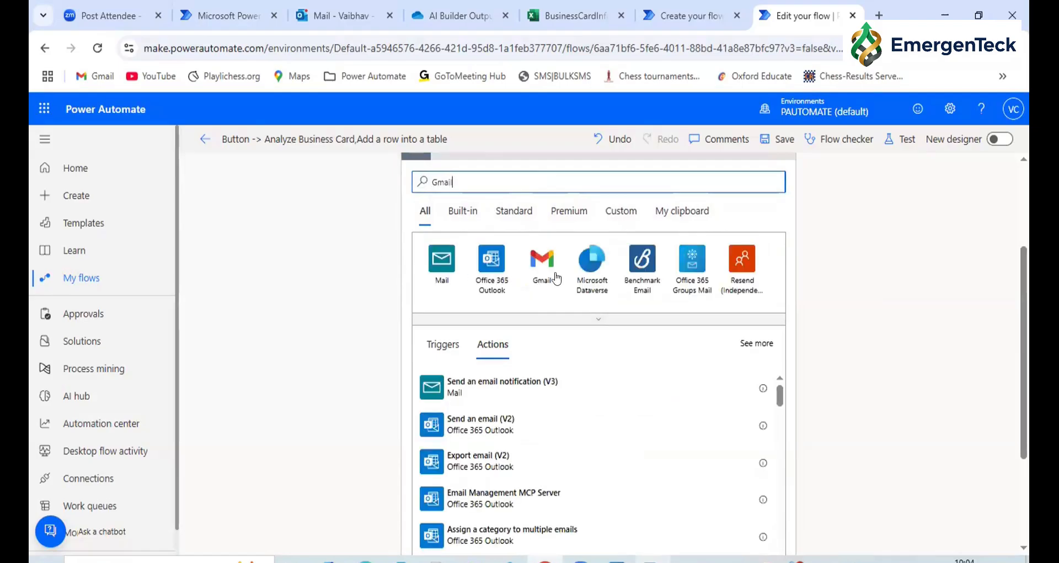
left_click(552, 277)
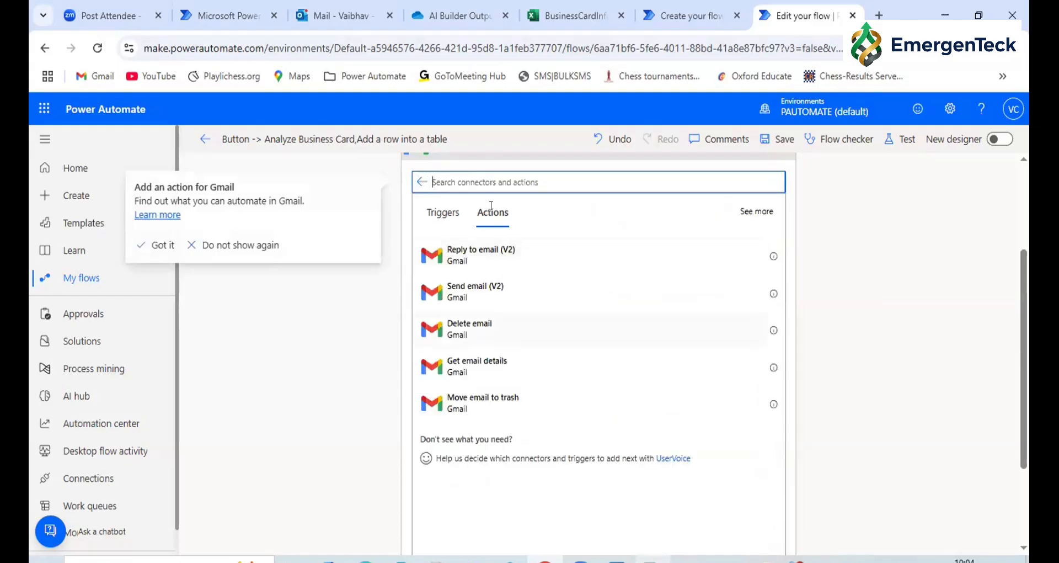
Try to search for "OneDrive" within the Gmail connector and clear the search text
type("On")
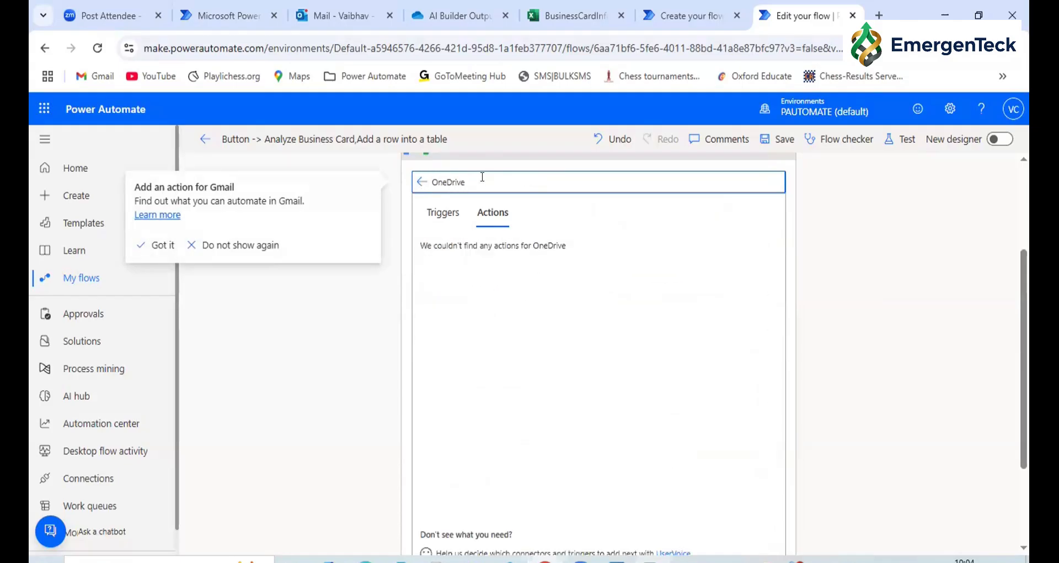
type("e Drive")
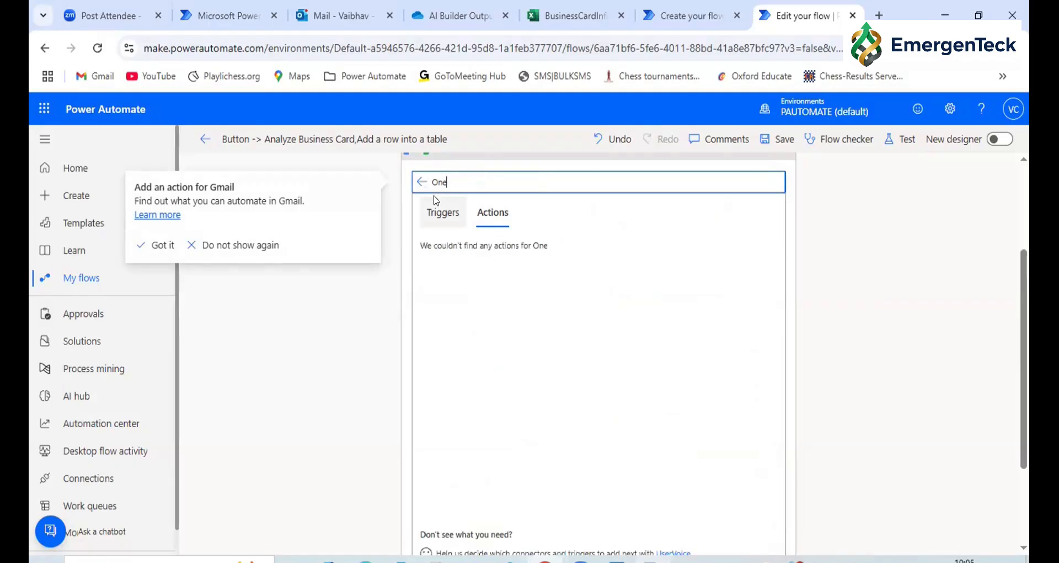
key("BackSpace")
key("BackSpace")
key("BackSpace")
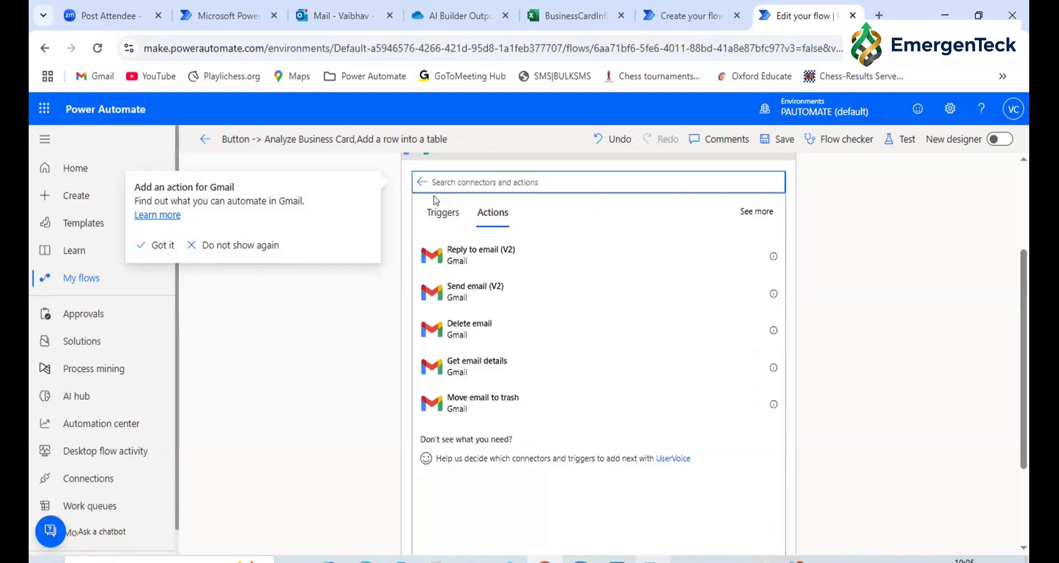
Show the triggers of the Gmail connector and discard the unfinished step
left_click(441, 214)
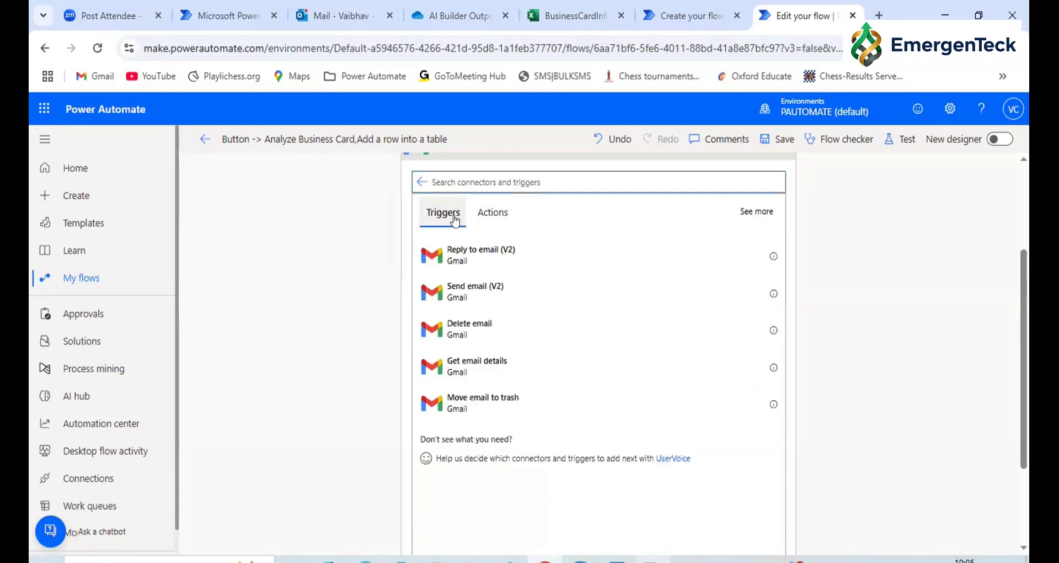
scroll(431, 265, "up", 2)
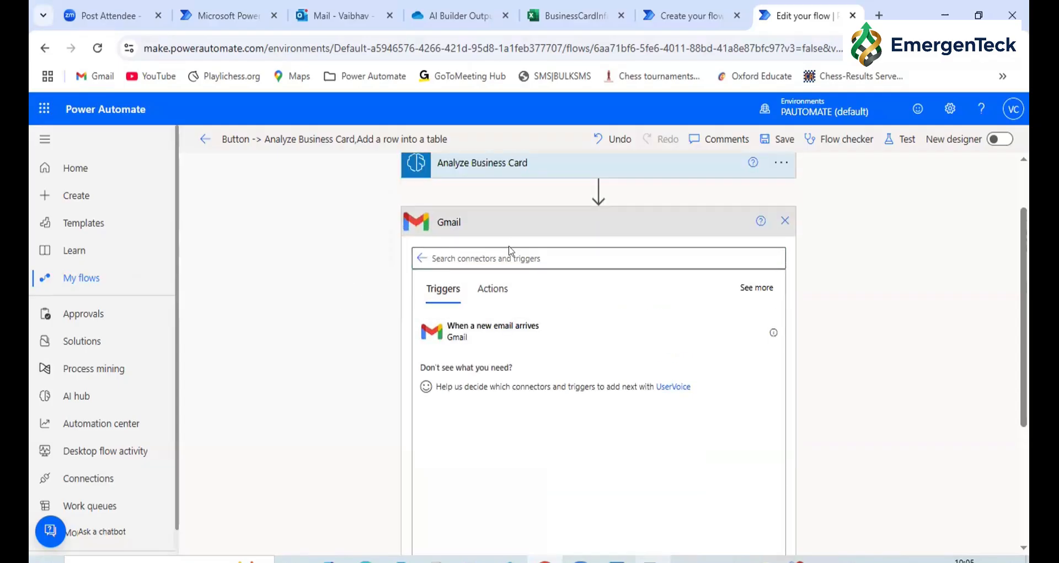
left_click(783, 223)
Insert an action below the manual trigger, search for "OneDrive" and examine the OneDrive for Business actions
left_click(599, 175)
left_click(601, 196)
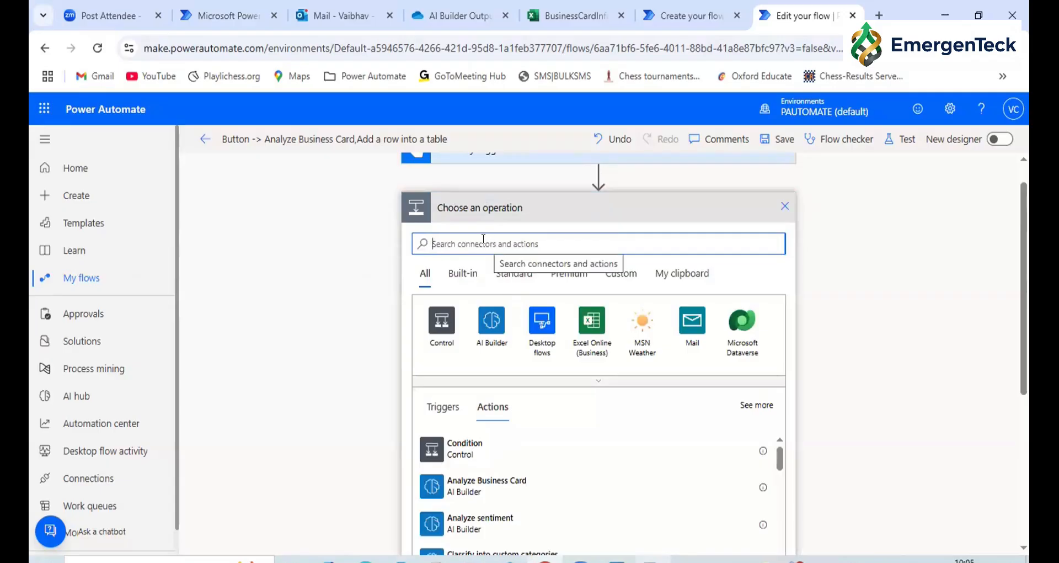
type("Drive")
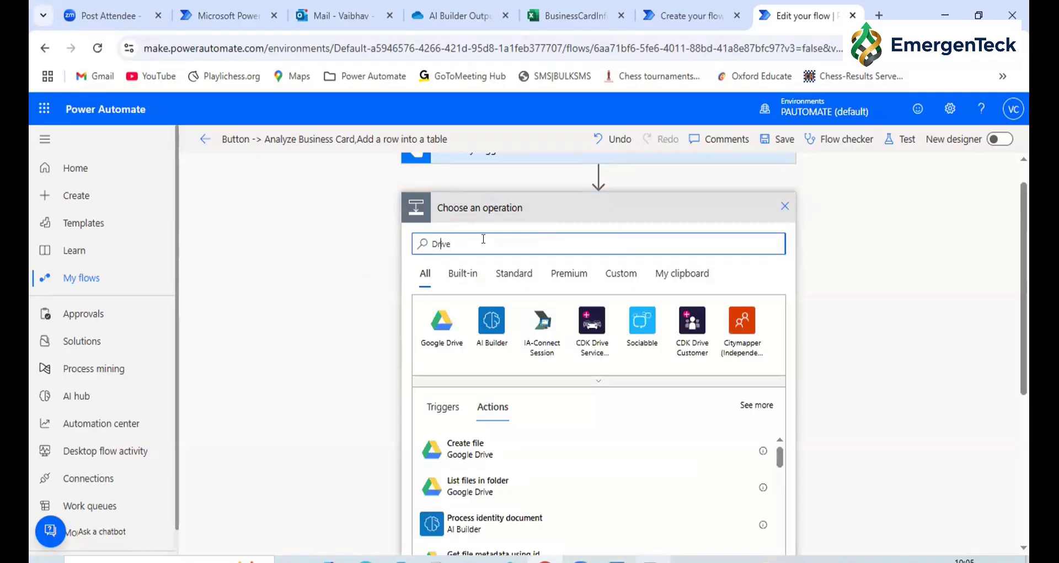
type("One")
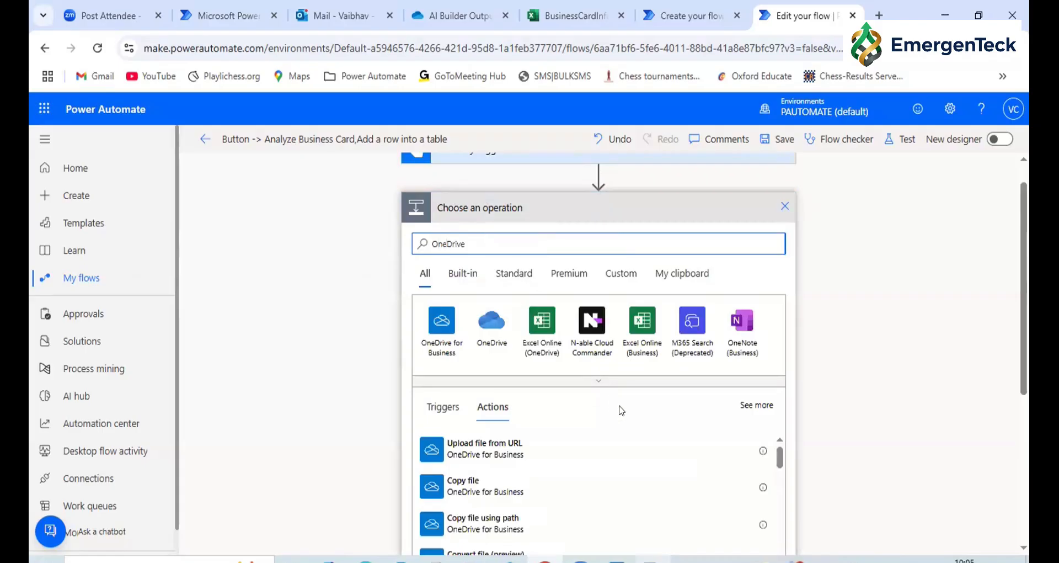
scroll(622, 411, "down", 5)
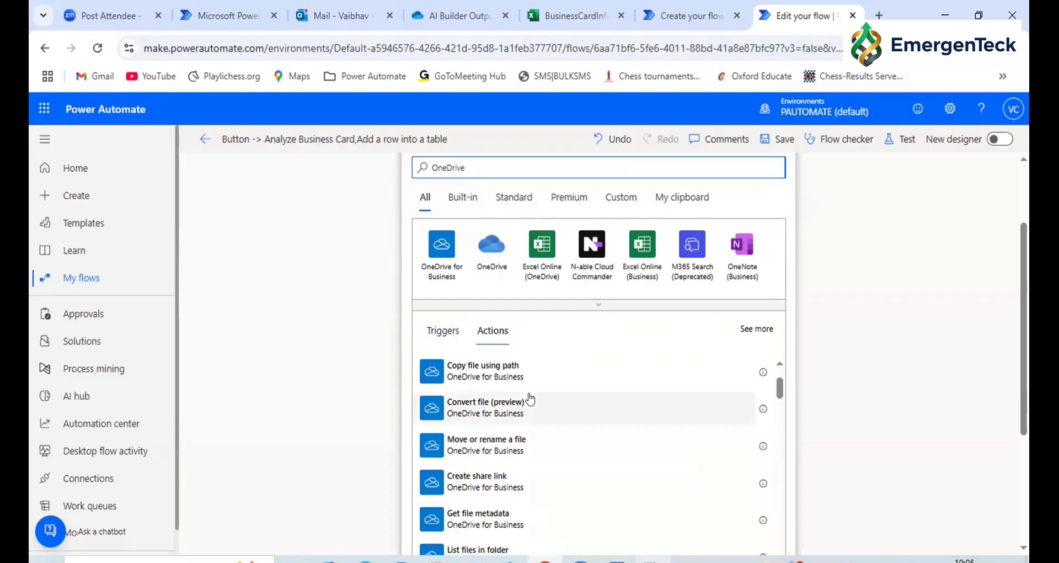
scroll(530, 398, "down", 5)
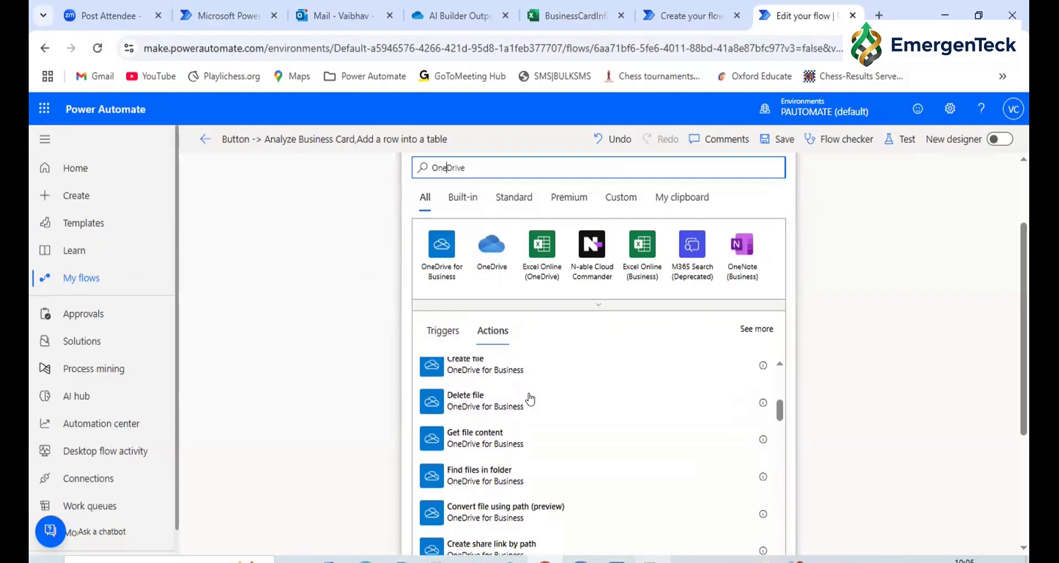
Examine the remaining OneDrive for Business, OneDrive and Excel Online (OneDrive) actions in the search results
scroll(531, 398, "down", 4)
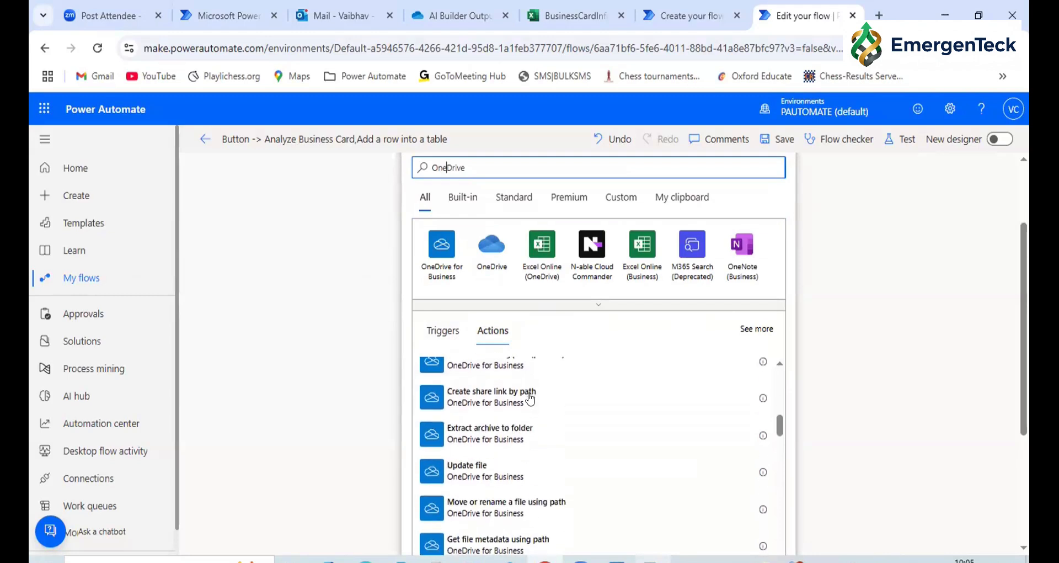
scroll(530, 399, "down", 2)
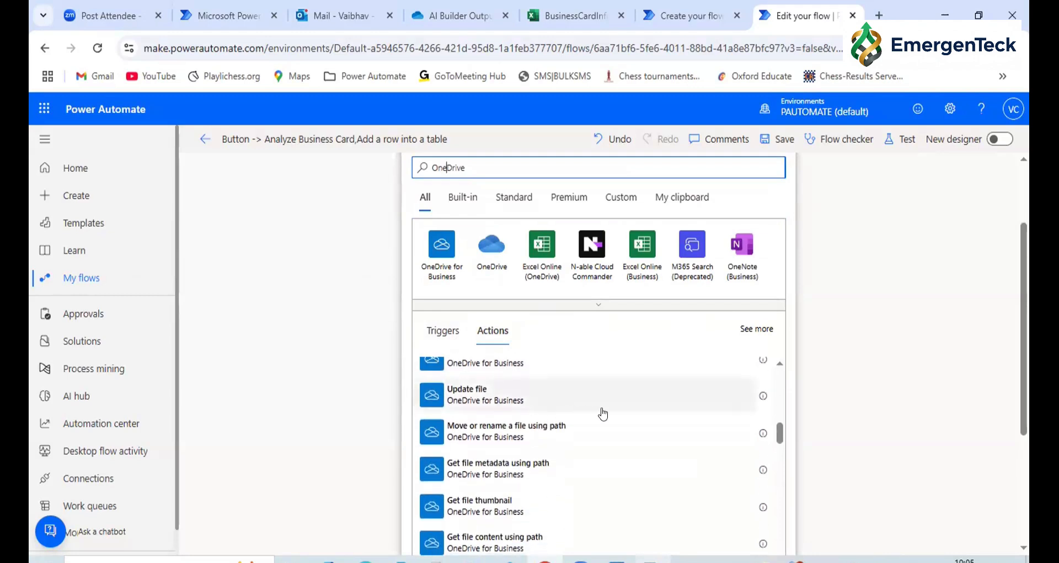
scroll(604, 414, "down", 2)
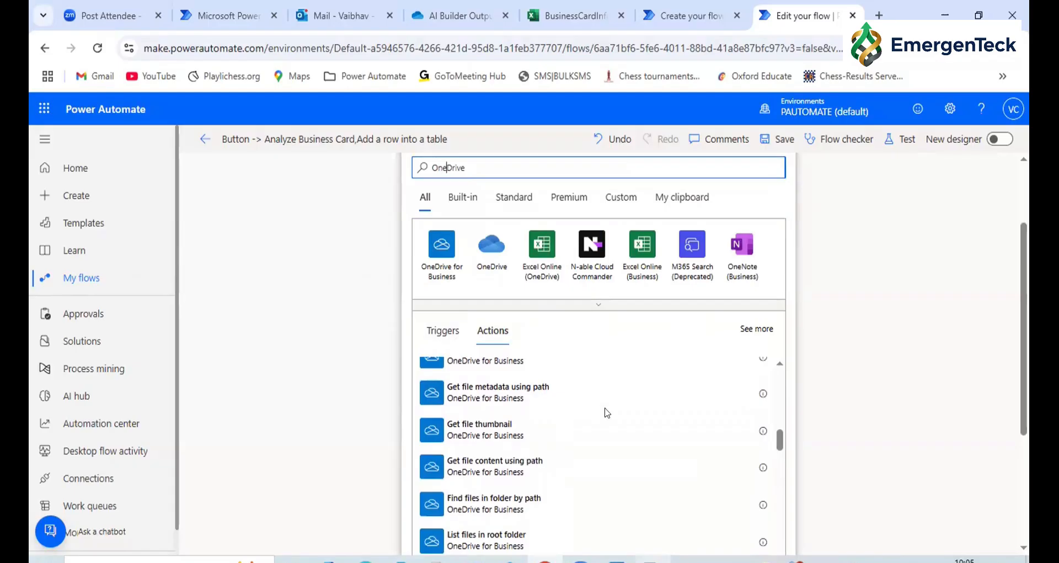
scroll(606, 413, "down", 4)
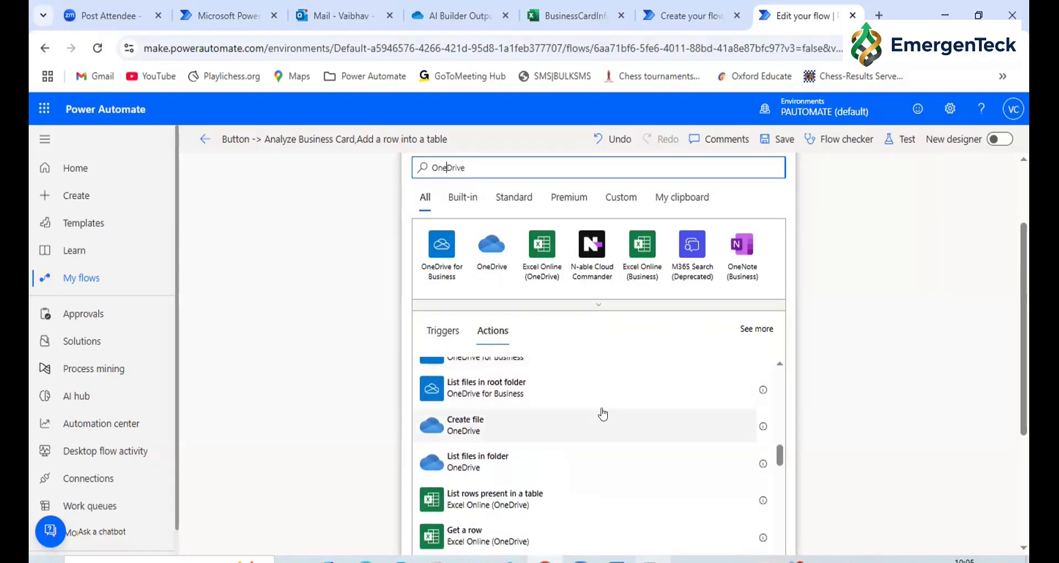
scroll(603, 414, "up", 5)
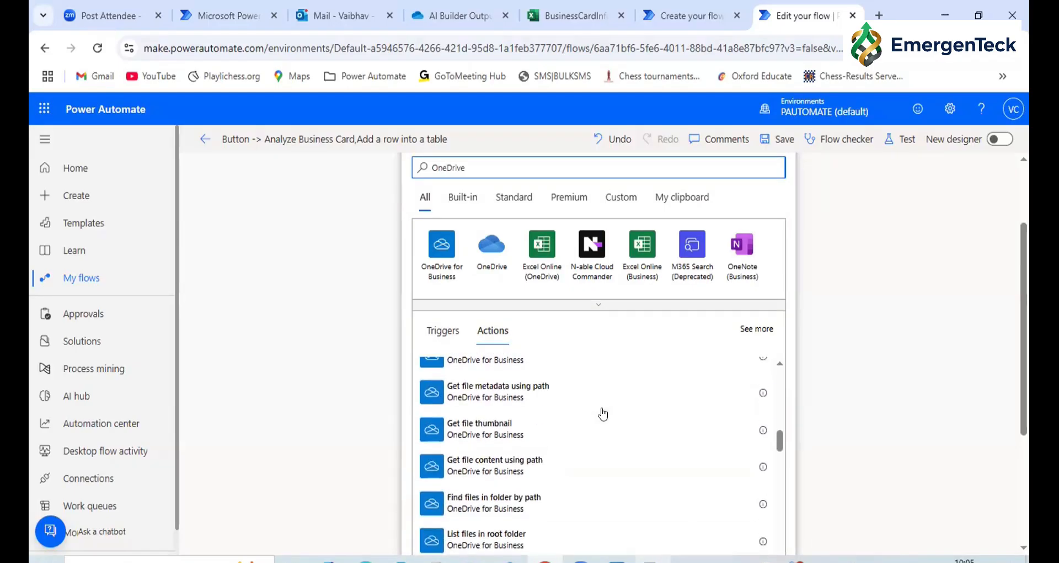
scroll(603, 414, "up", 1)
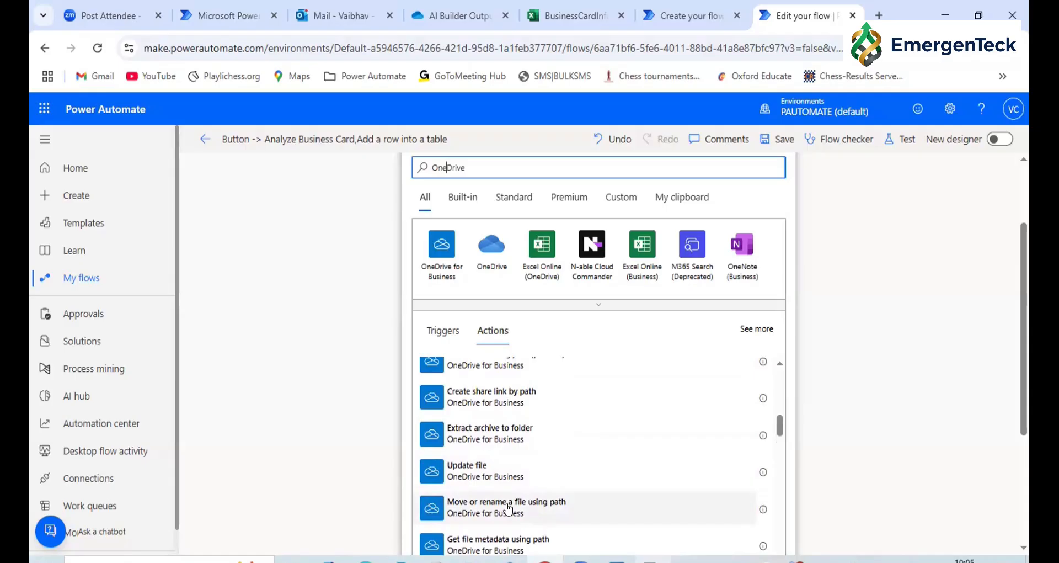
Leave the business card flow's editor without saving the unfinished action and go to the home page with the Copilot automation prompt
left_click(205, 139)
left_click(591, 199)
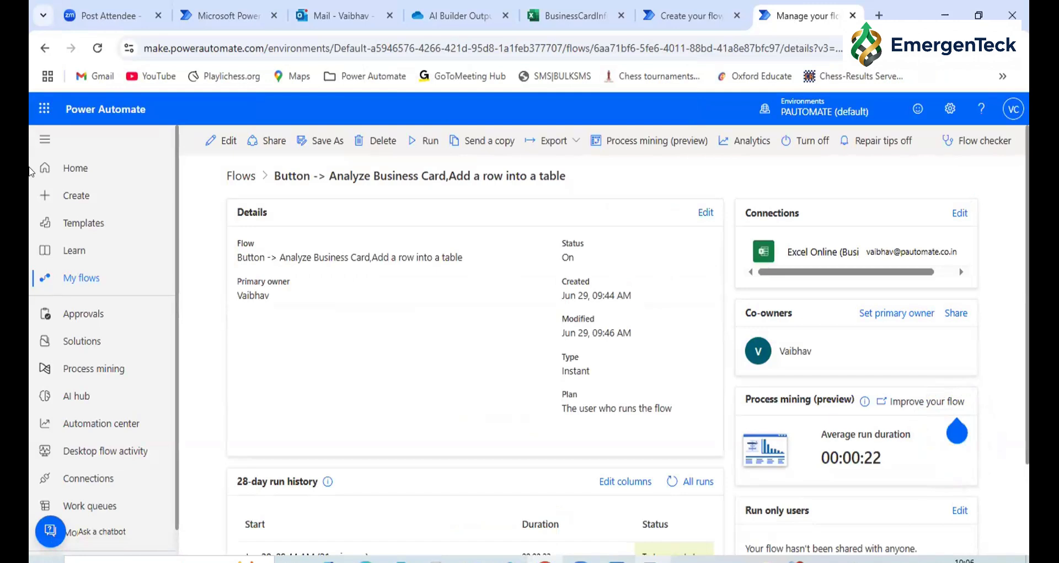
left_click(72, 174)
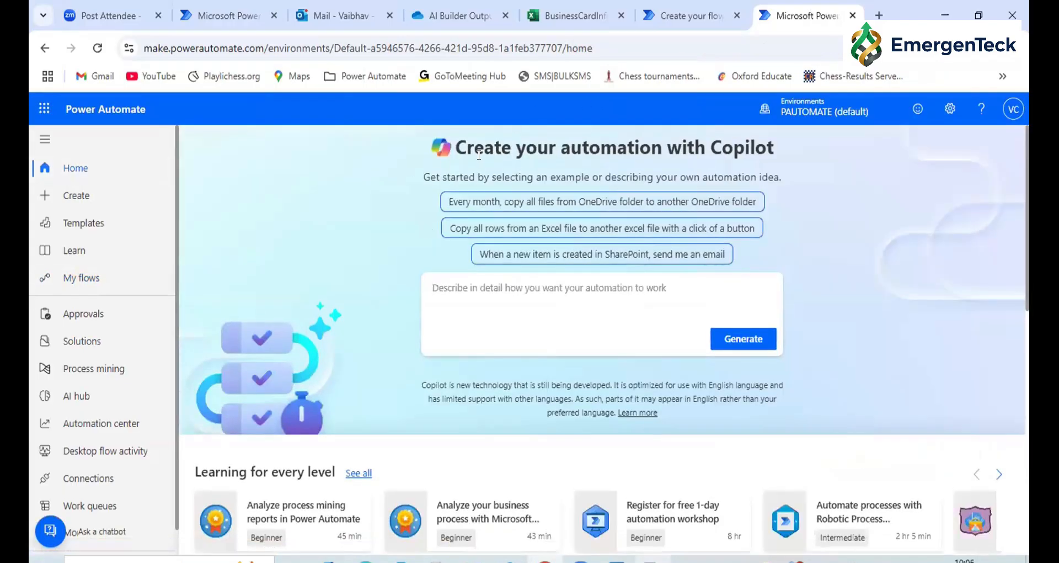
left_click_drag(741, 139, 774, 156)
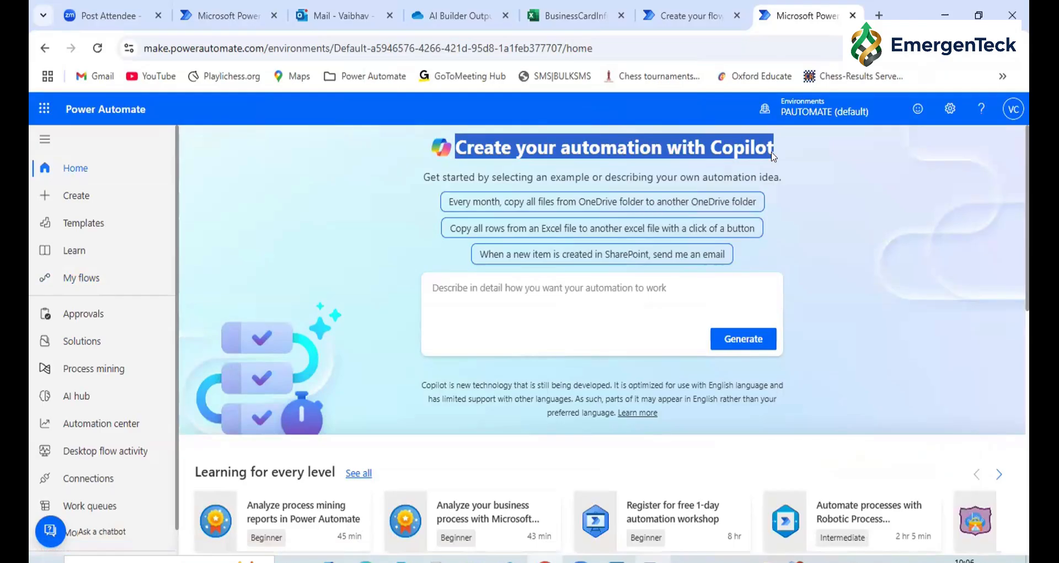
Describe the automation to Copilot as "Create a flow to move one drive file to another one drive location"
left_click(423, 300)
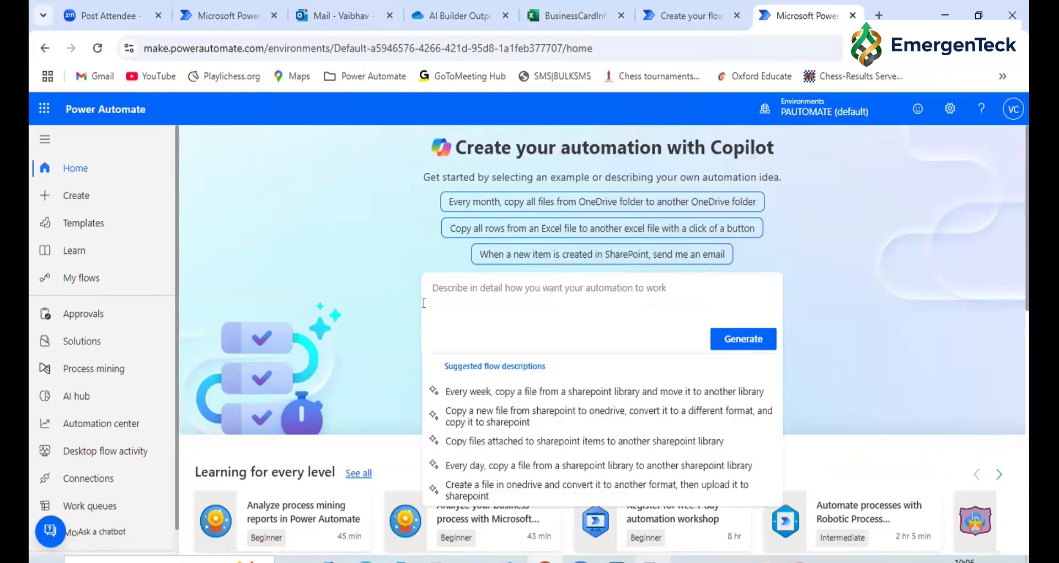
type("Create a flow to move one dr")
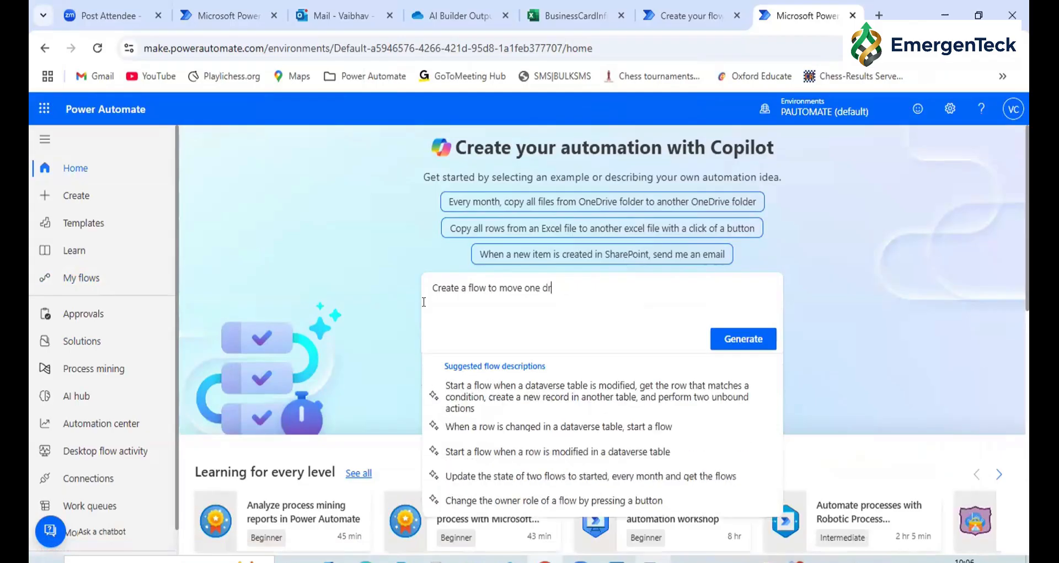
type("ive file to and")
type("ther onedrive location")
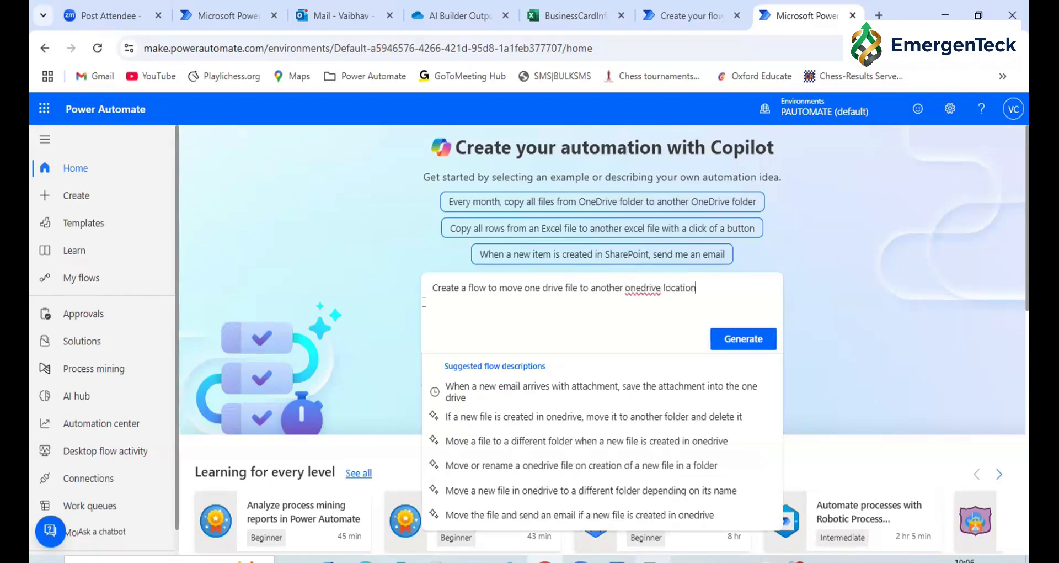
left_click(639, 289)
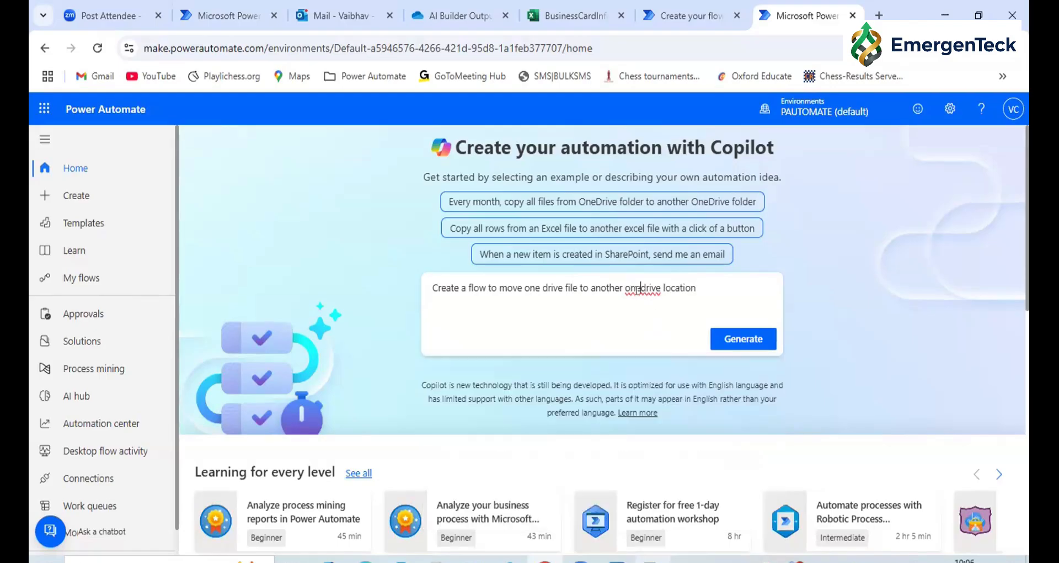
Generate the flow from the description, keep the suggested PowerAppV2 and Move or rename a file steps, and create it in the designer
left_click(738, 338)
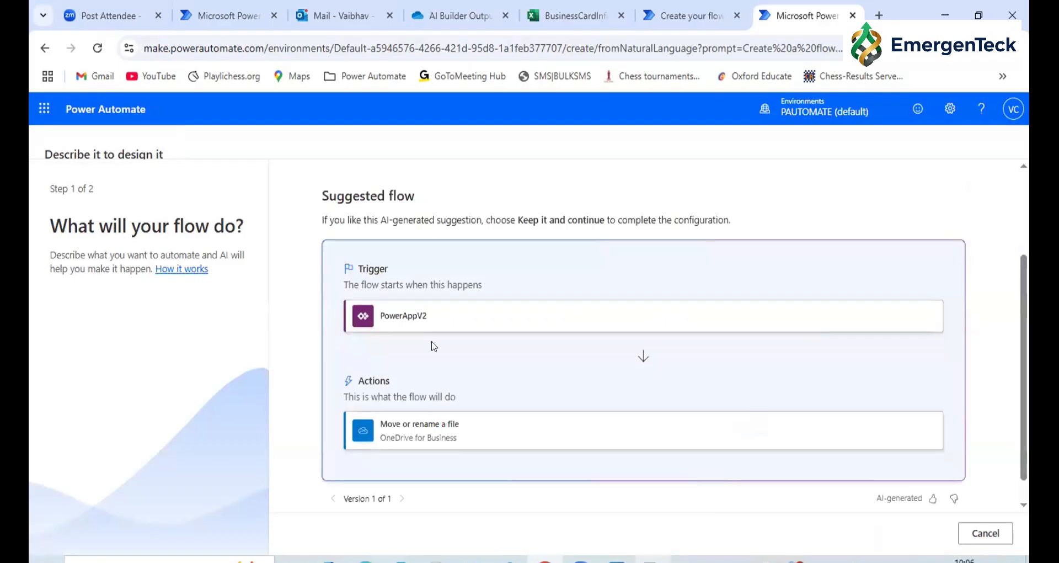
scroll(425, 399, "down", 1)
left_click(393, 500)
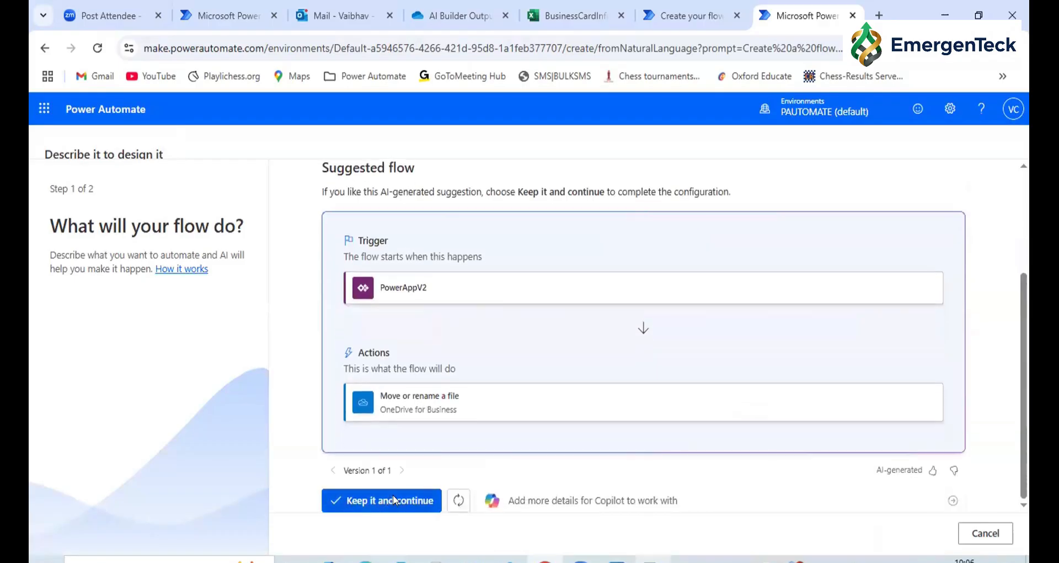
left_click_drag(326, 255, 448, 262)
left_click(378, 532)
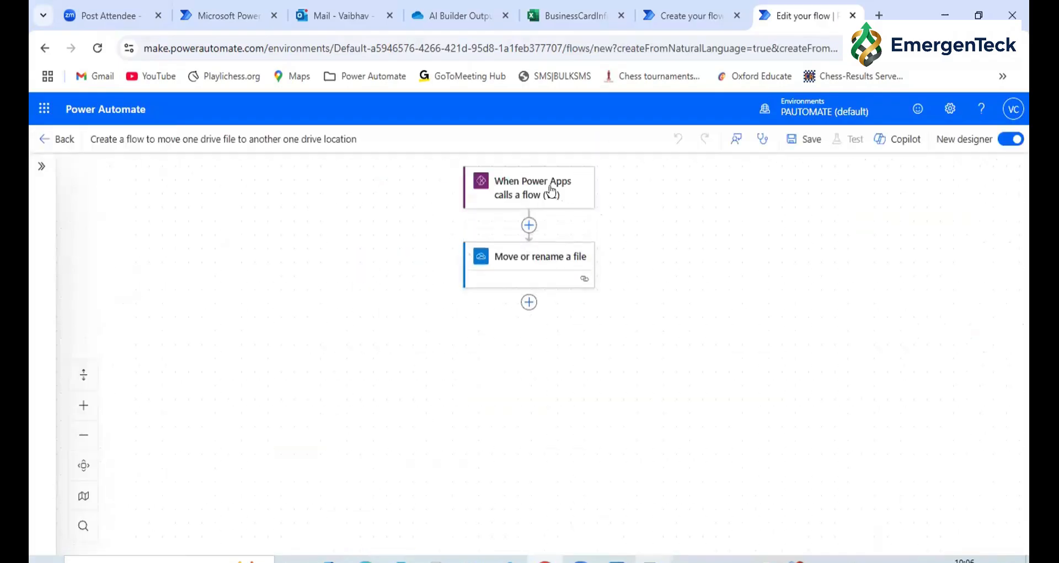
Leave the designer without saving the generated flow and return to the home page
left_click(37, 148)
left_click(597, 186)
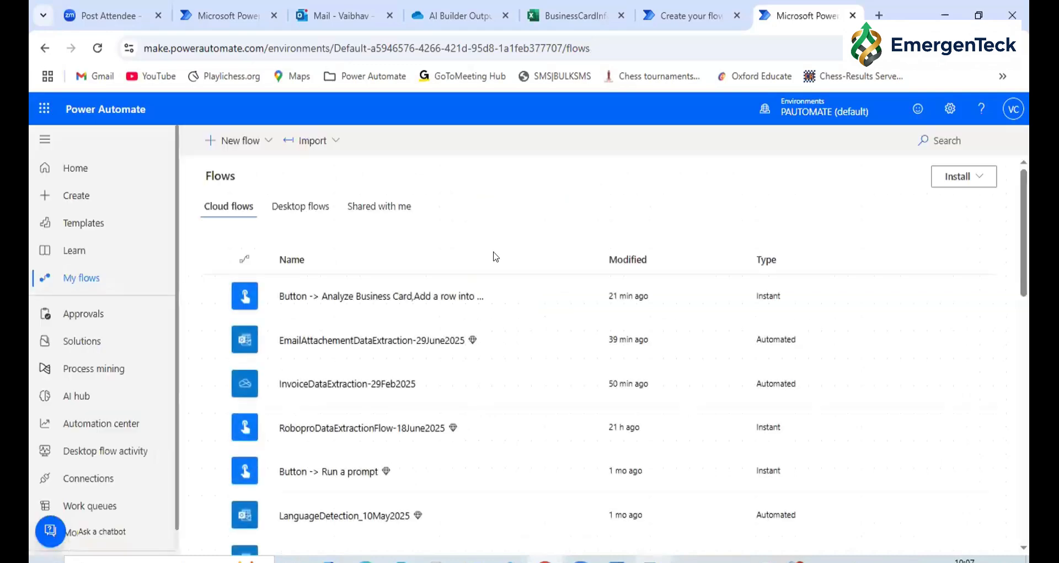
left_click(74, 175)
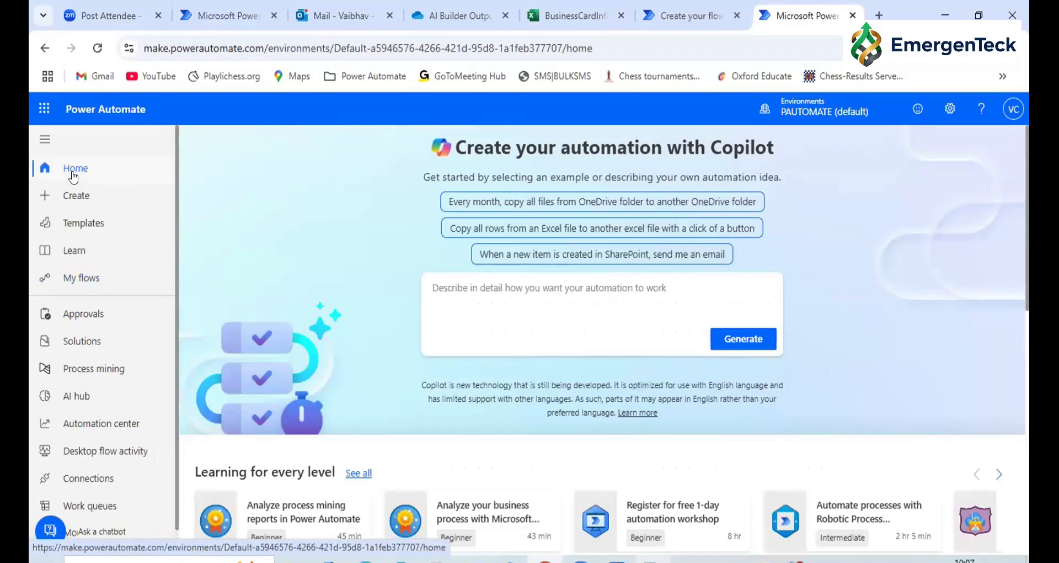
Open the Process mining page
double_click(464, 145)
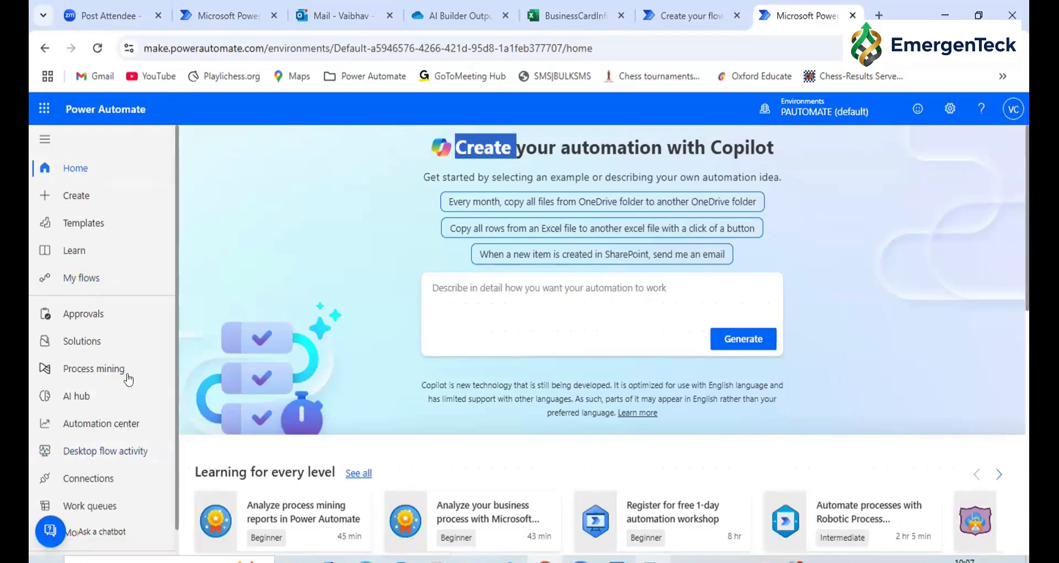
scroll(105, 381, "down", 1)
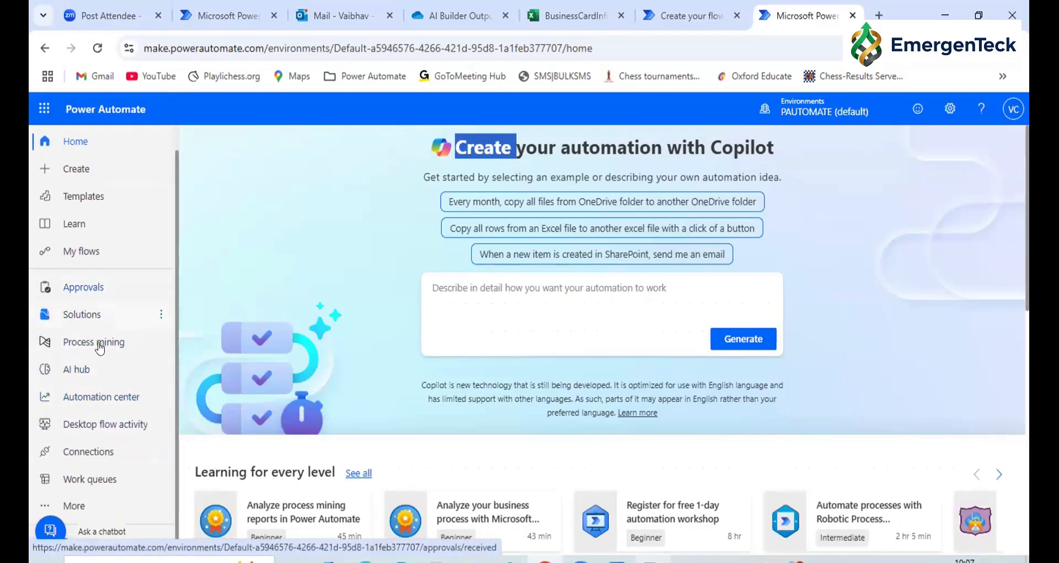
left_click(109, 345)
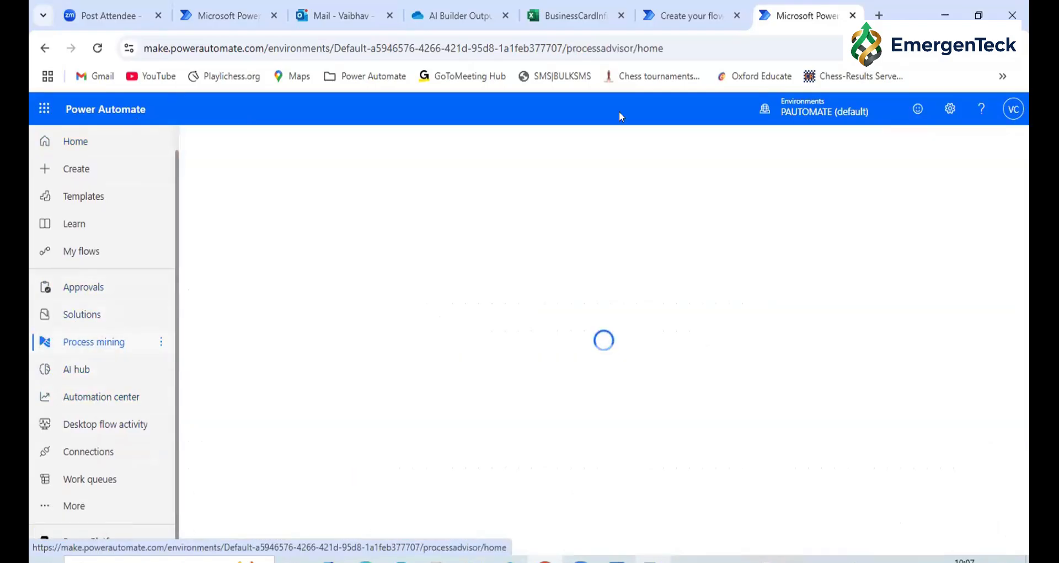
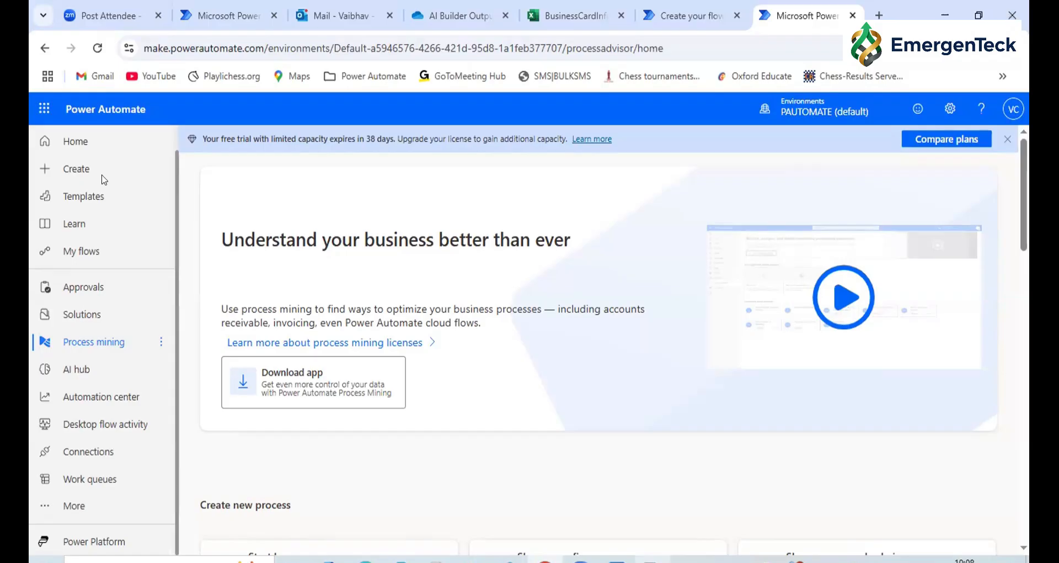
Create a new process named RPAChallenge with Recordings as its data source
scroll(302, 342, "down", 4)
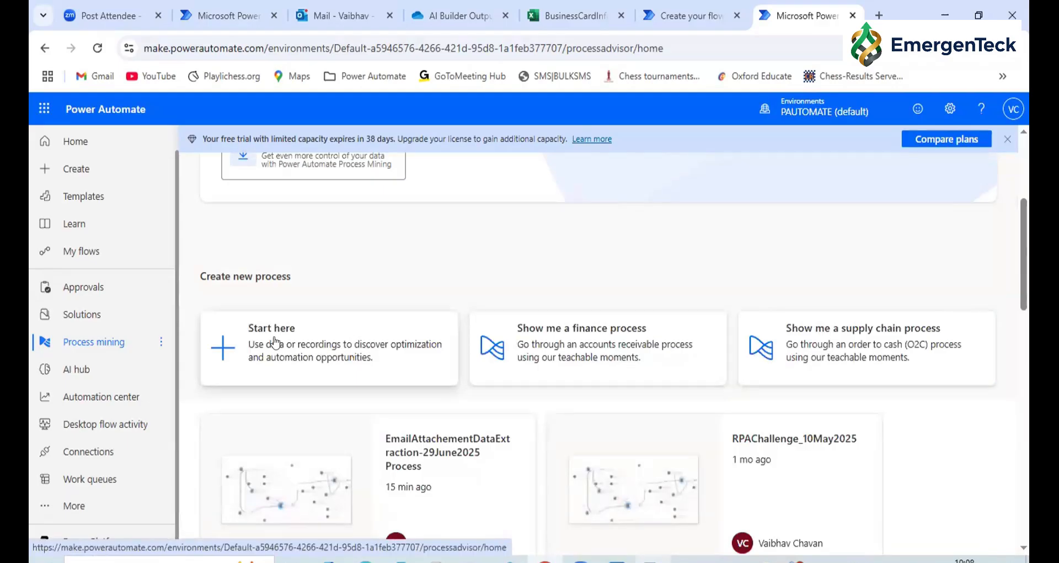
left_click(296, 343)
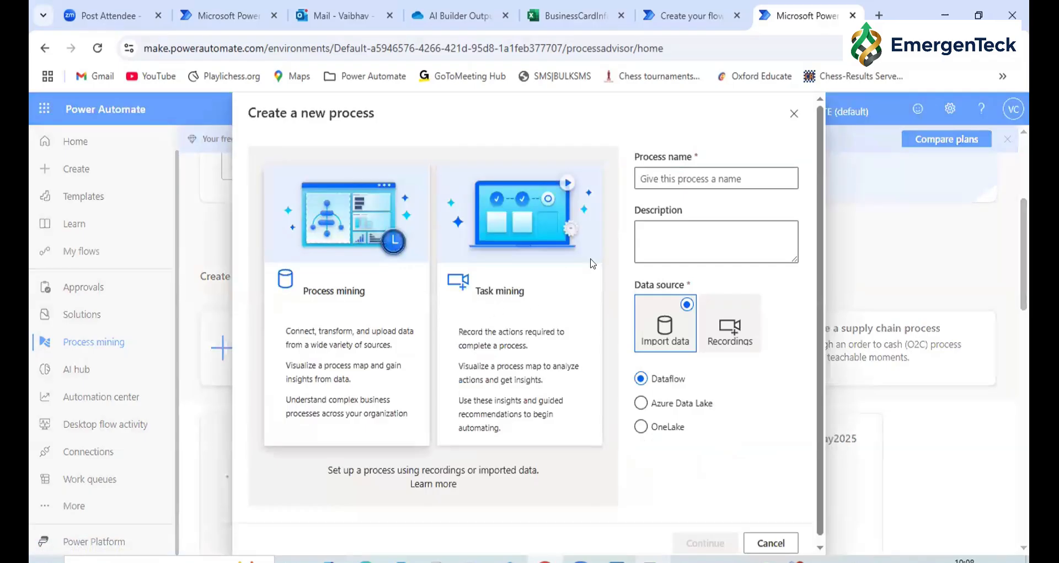
left_click(672, 178)
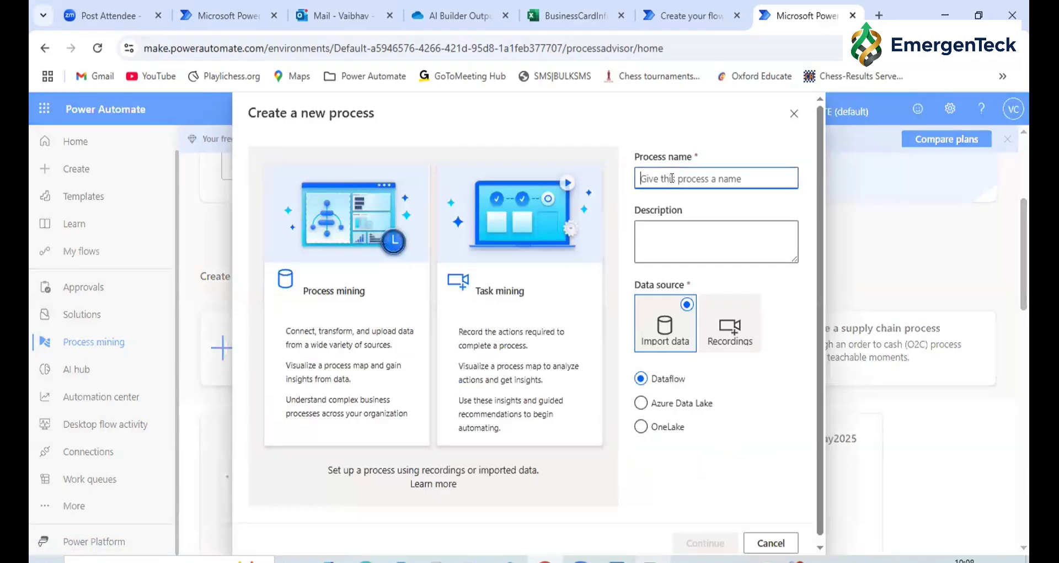
type("RPAChallenge")
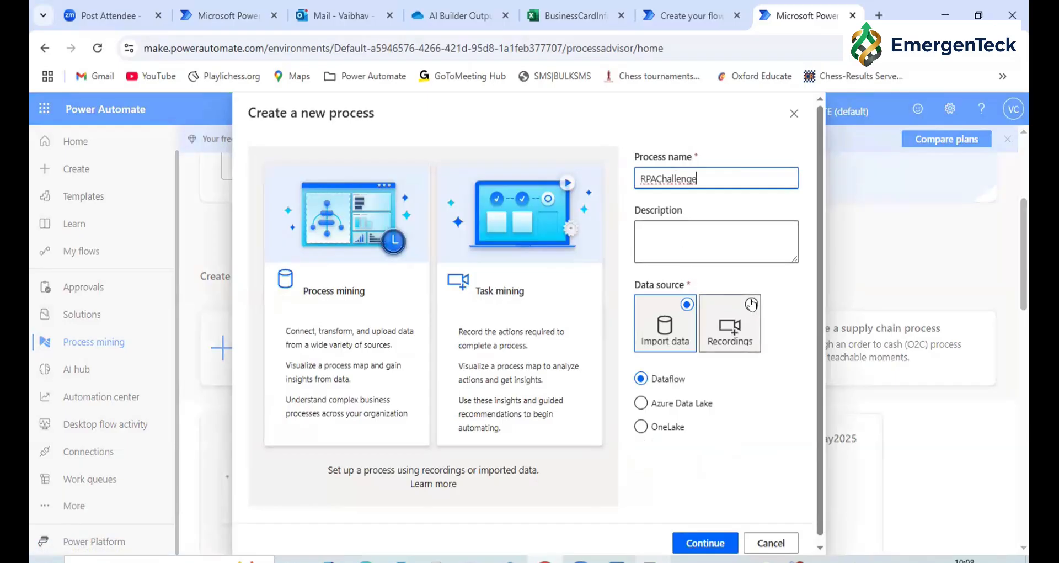
left_click(747, 321)
left_click(704, 543)
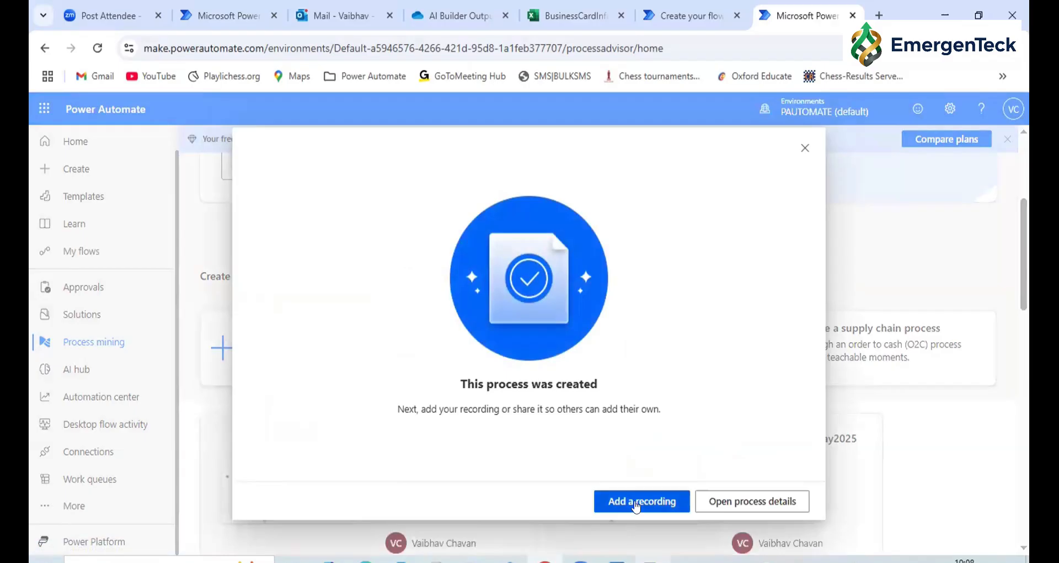
Add a recording to the new process, always allowing make.powerautomate.com links to open the associated app, and launch Power Automate for desktop
left_click(636, 502)
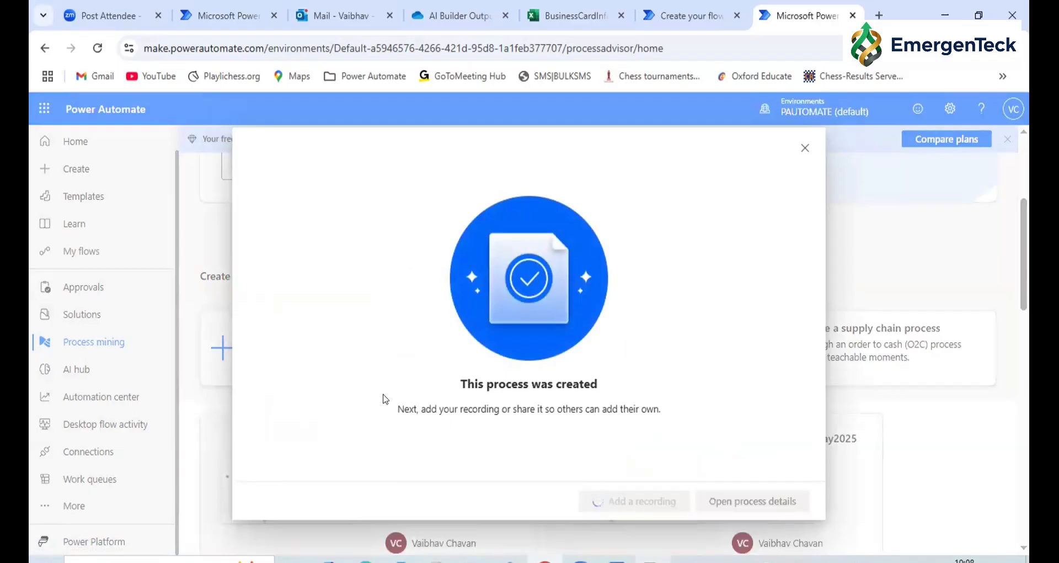
triple_click(504, 375)
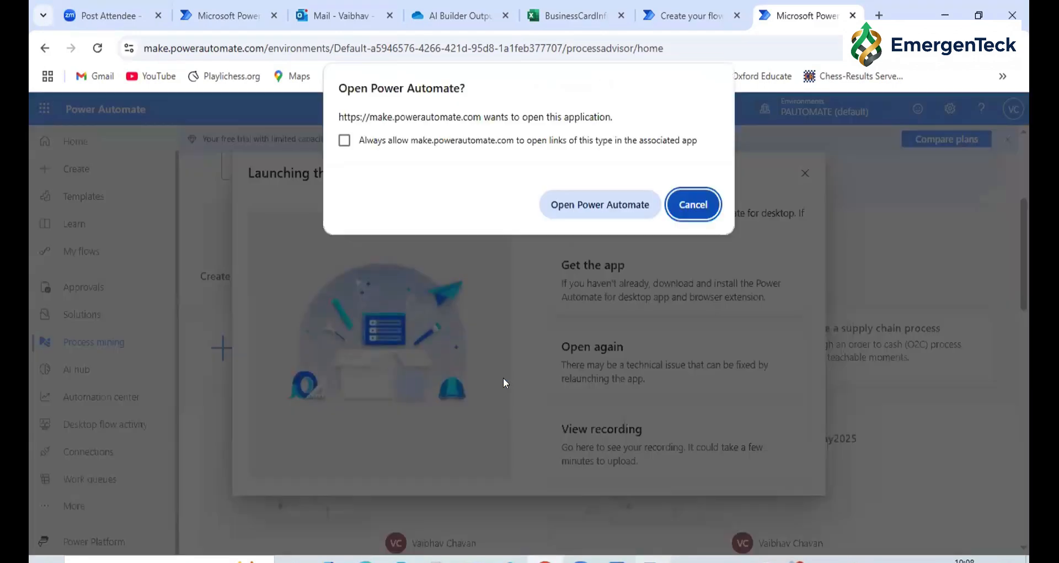
left_click(344, 141)
left_click(588, 204)
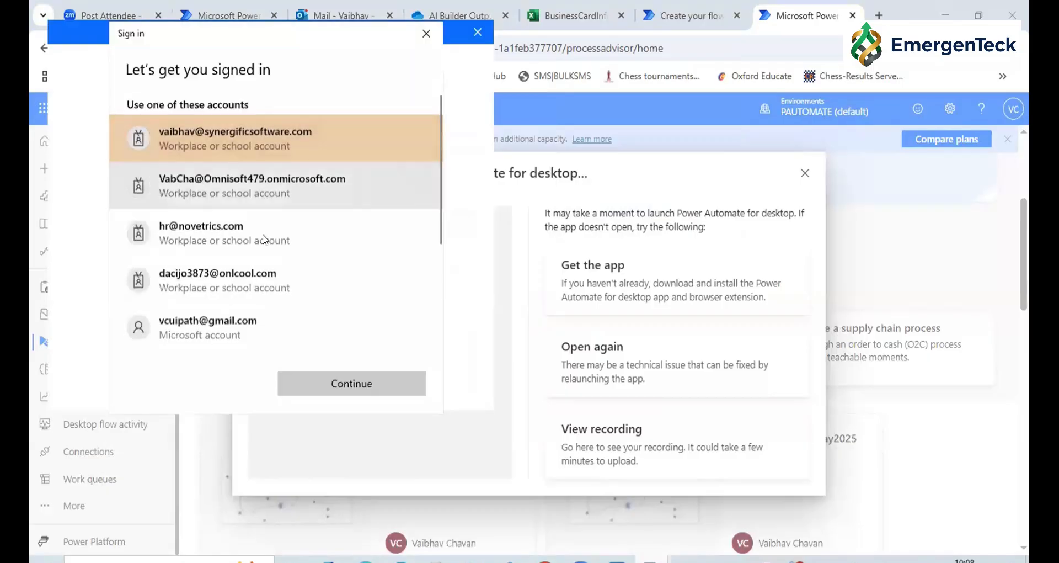
Choose to sign in with a different workplace or school account and submit the account's e-mail
scroll(159, 305, "down", 3)
scroll(159, 305, "down", 1)
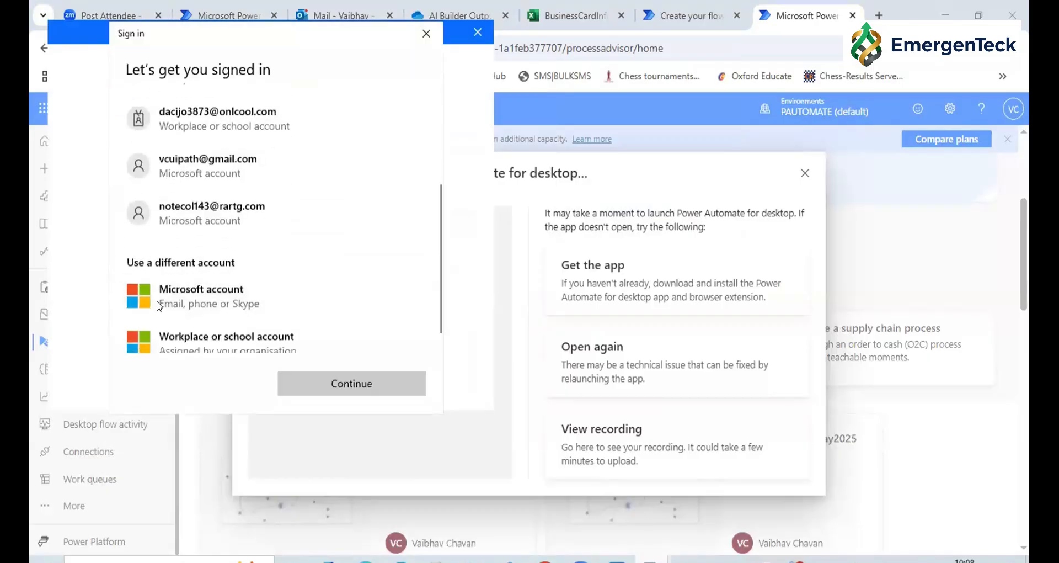
scroll(264, 309, "down", 1)
left_click(267, 336)
left_click(337, 382)
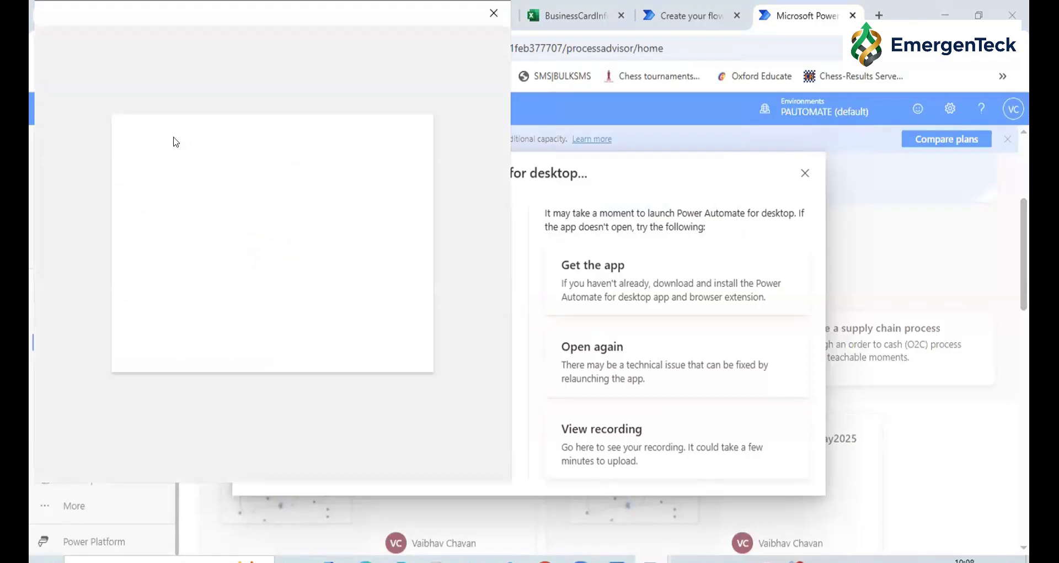
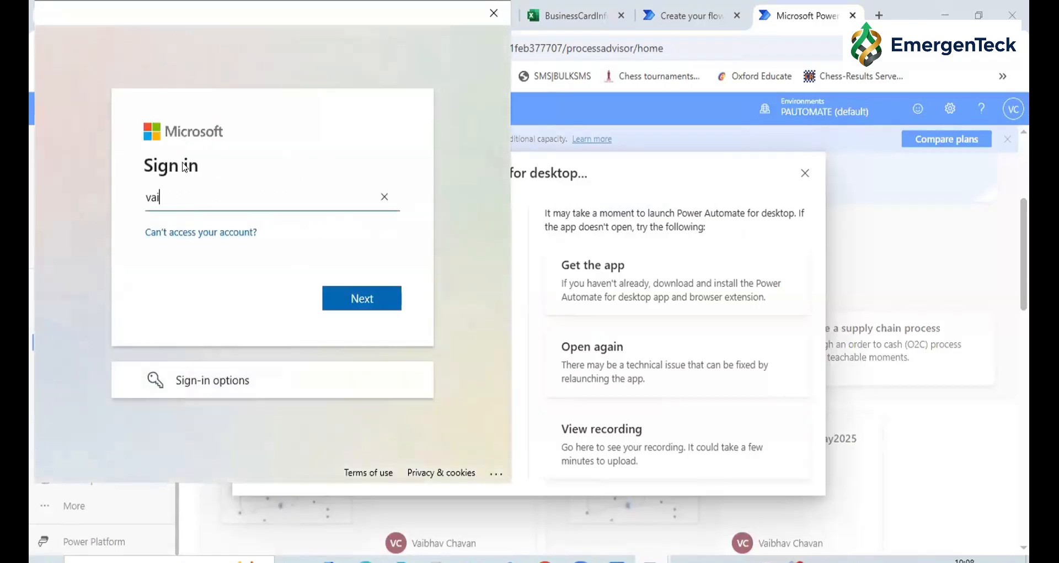
key("Return")
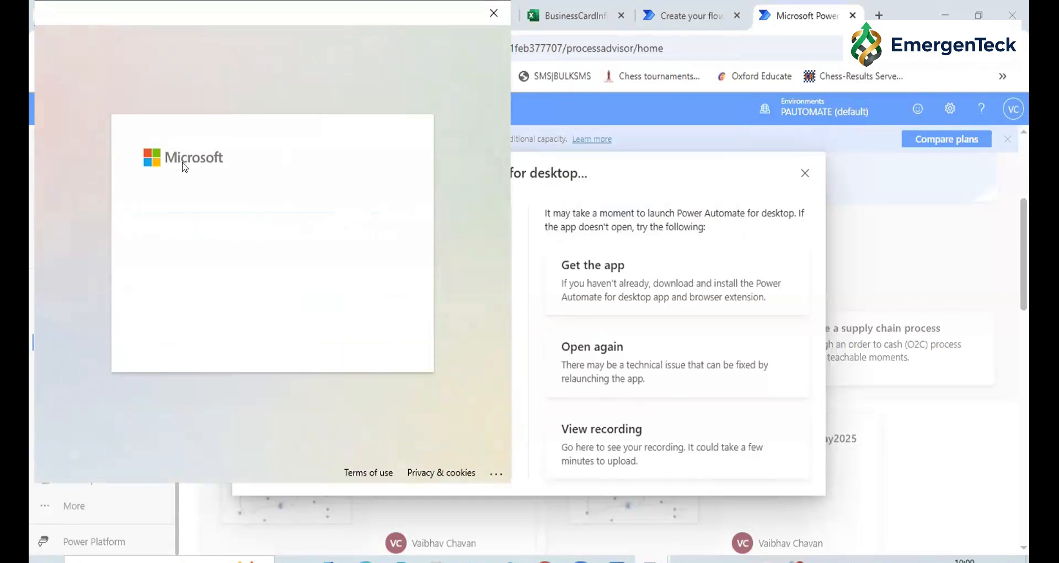
Enter the account password and sign in to Power Automate for desktop
type("**********")
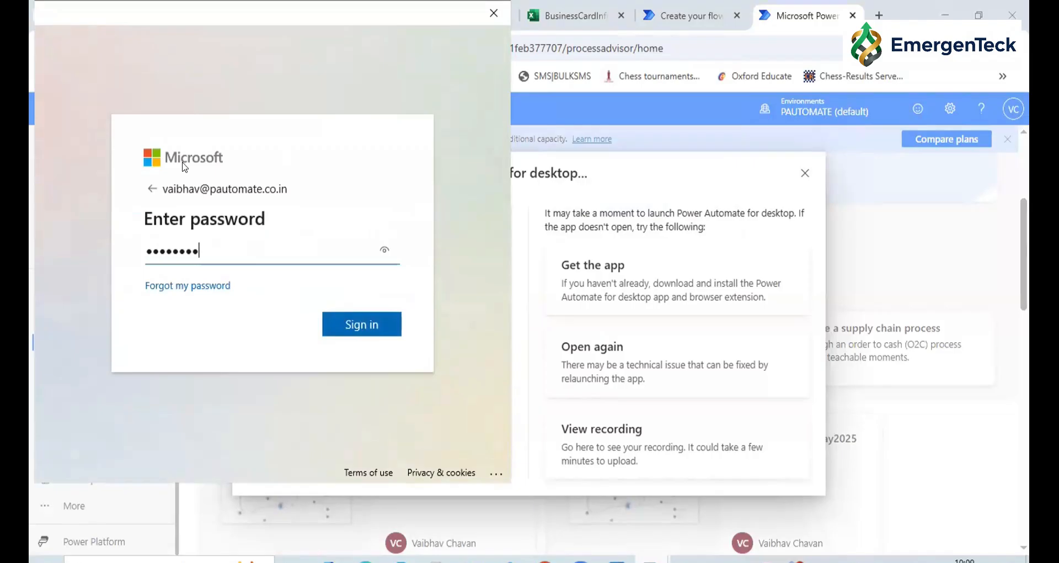
key("Return")
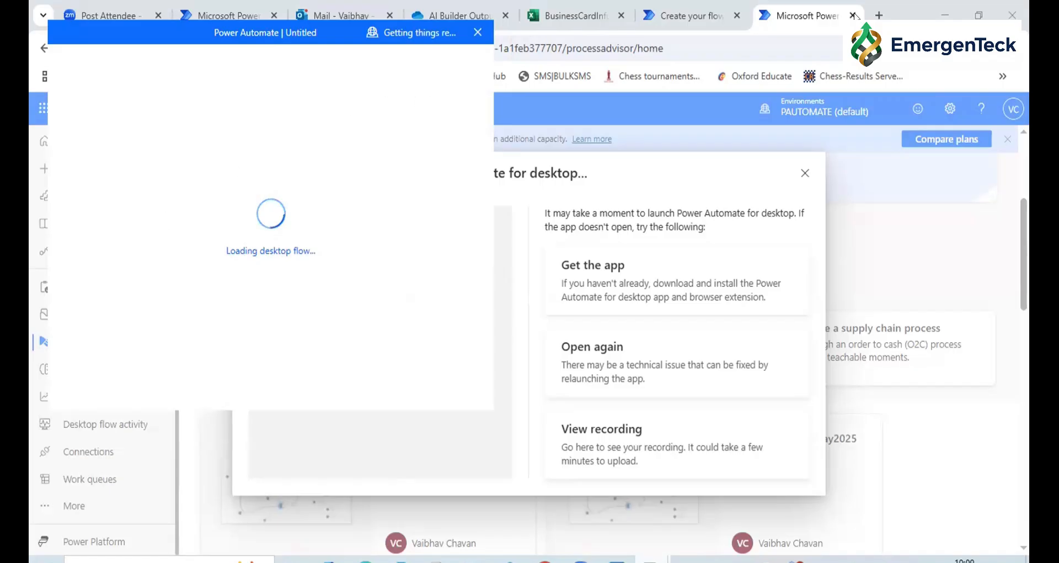
Open rpachallenge.com in a new browser tab
key("ctrl+t")
type("rpachallenge.com")
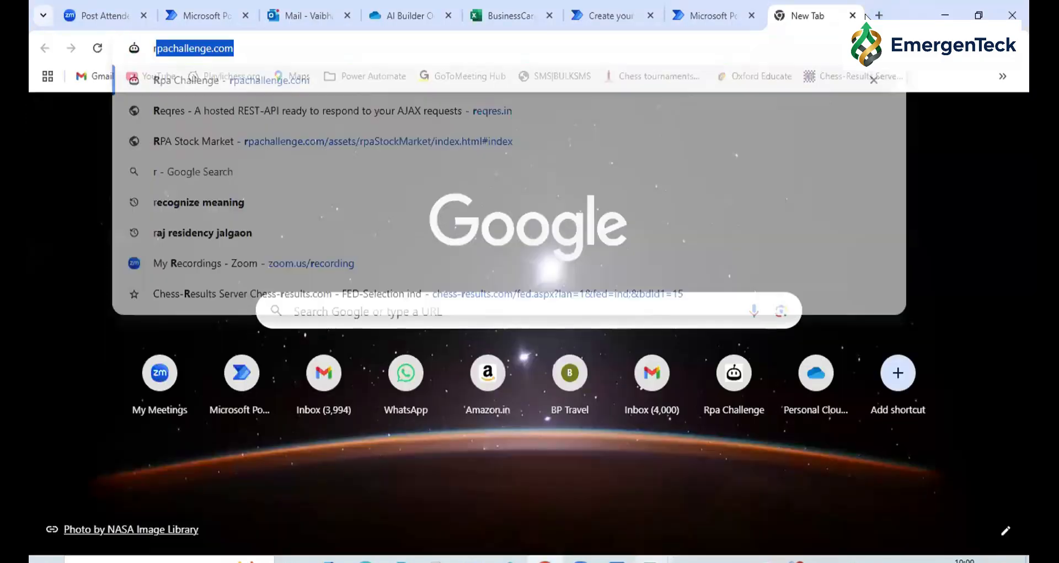
key("Return")
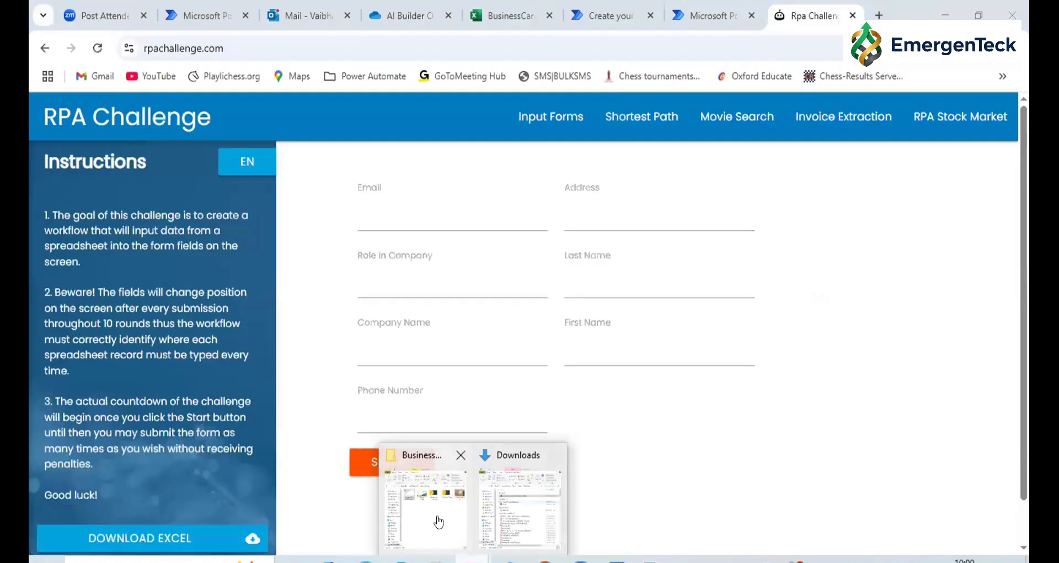
Open RPA Challenge Data.xlsx from the Input Data folder and return to the browser
left_click(438, 516)
left_click(259, 287)
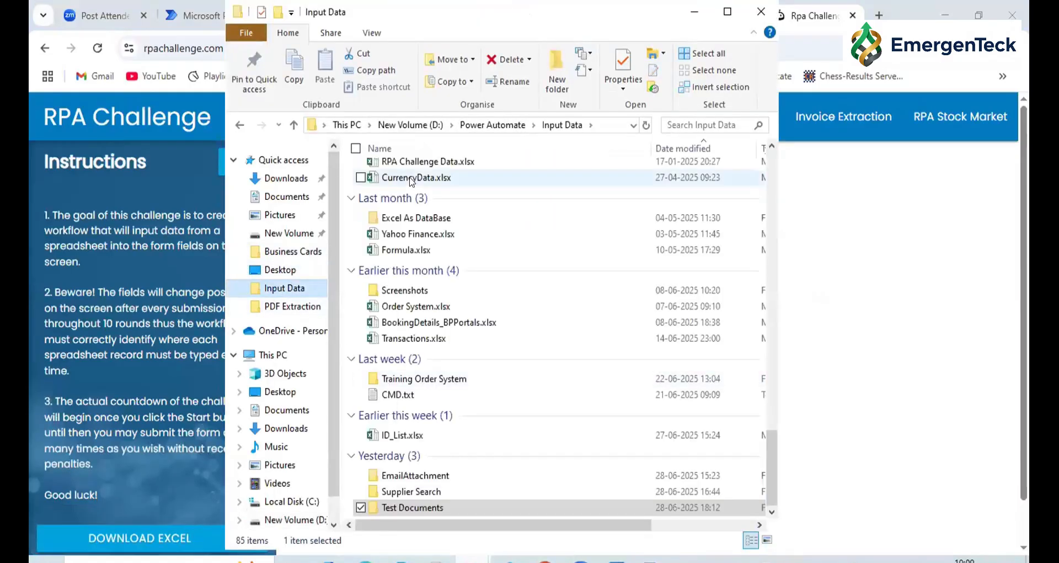
double_click(405, 162)
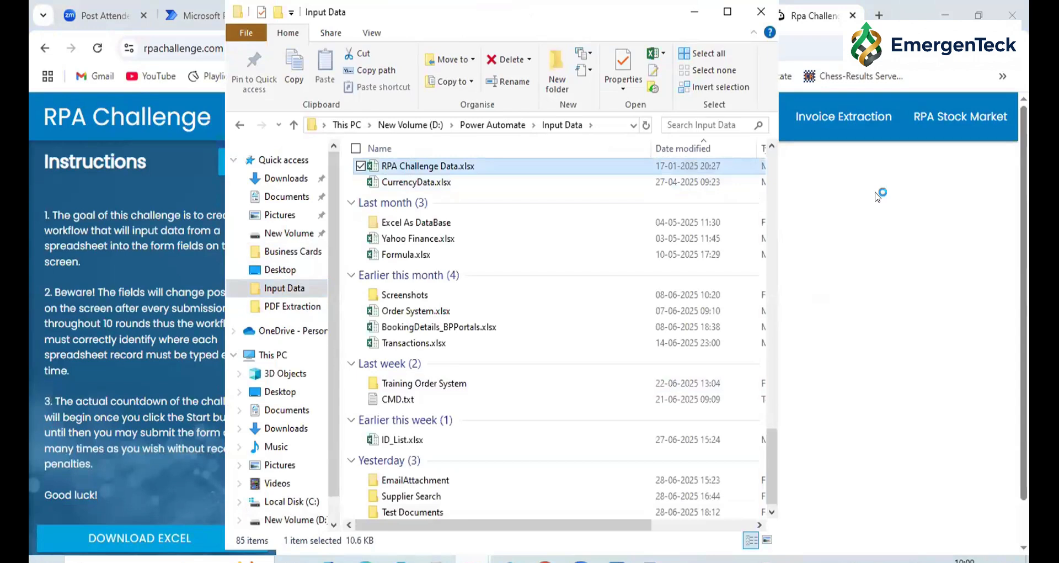
left_click(905, 390)
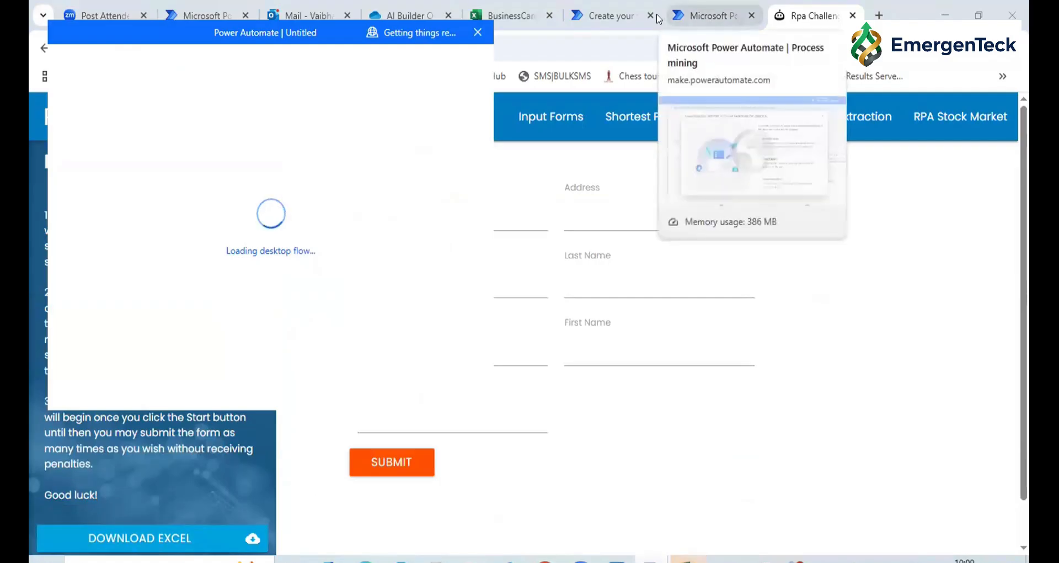
Bring up the Recorder from the process mining page and place it beside the RPA Challenge form so the fields are reachable
left_click(715, 17)
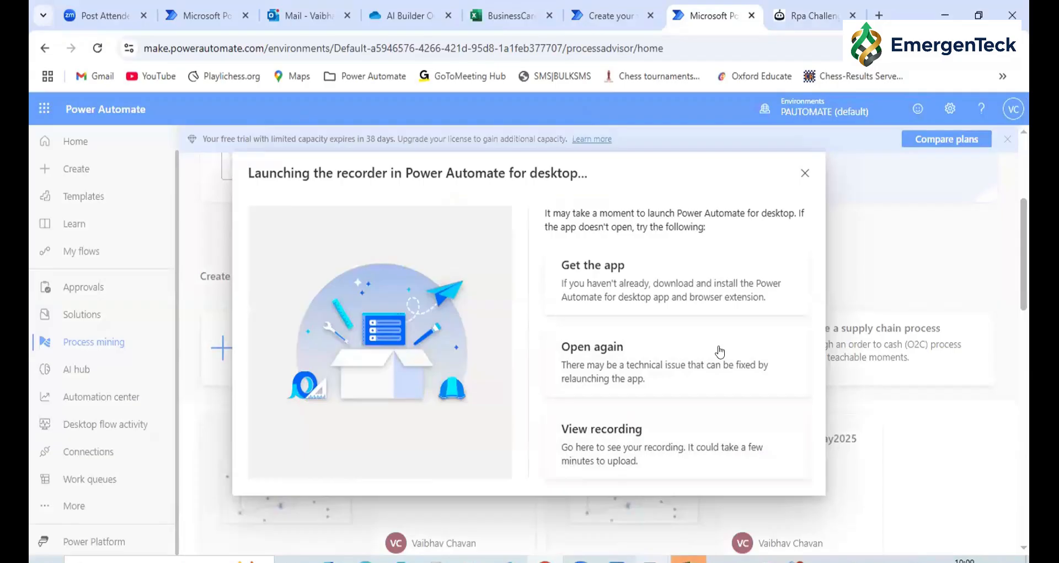
mouse_move(652, 560)
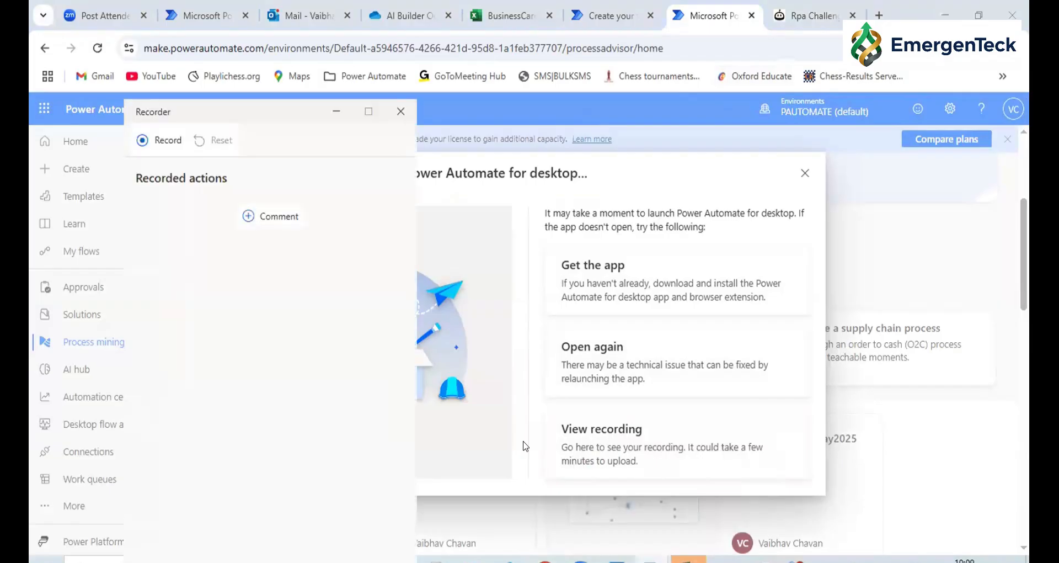
left_click_drag(194, 107, 211, 22)
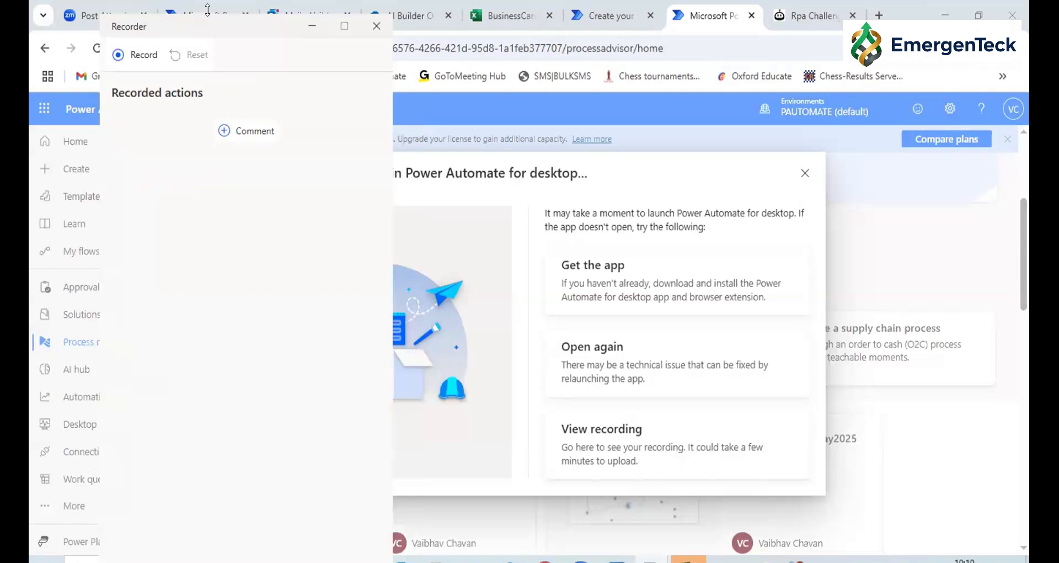
left_click_drag(208, 17, 208, 117)
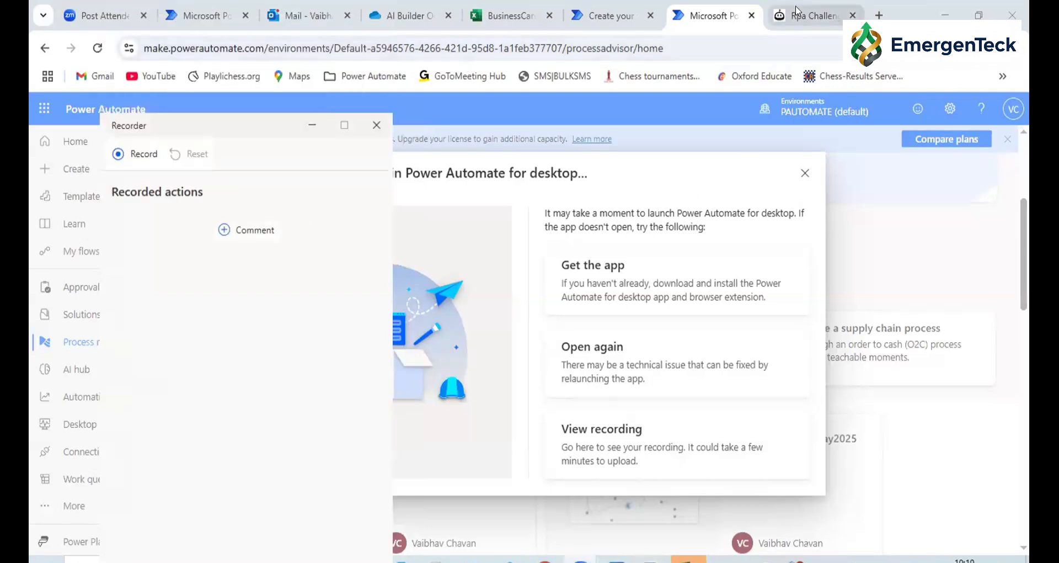
left_click(797, 11)
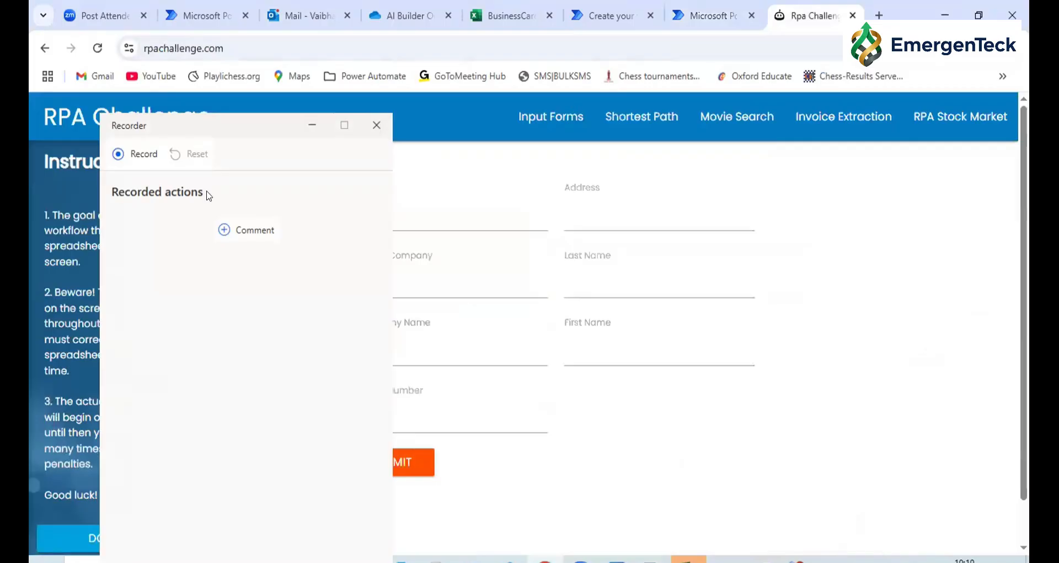
left_click_drag(230, 127, 889, 42)
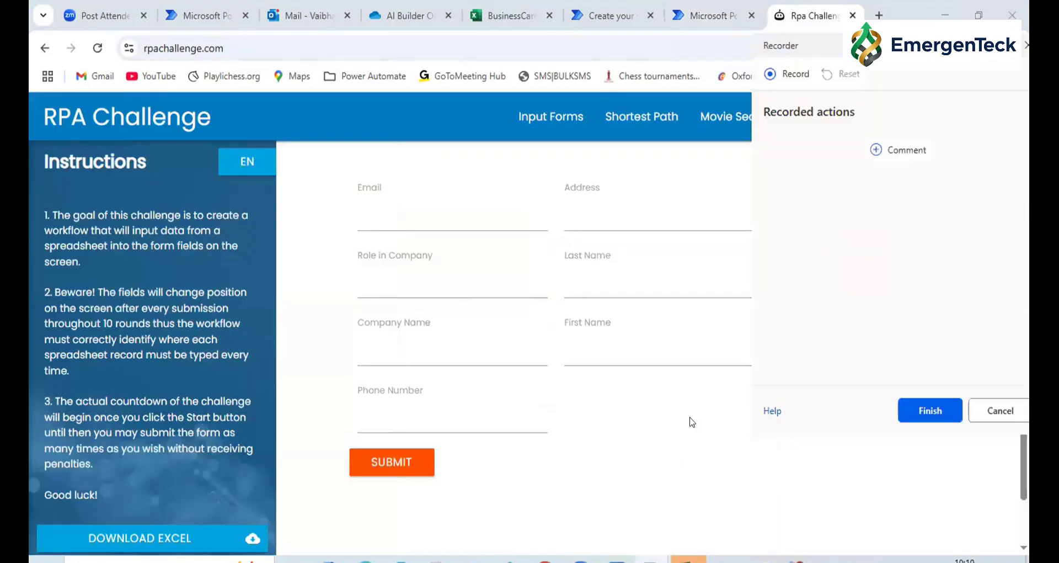
Start recording from the RPA Challenge Data workbook and activate the Email field on the RPA Challenge form
left_click(688, 559)
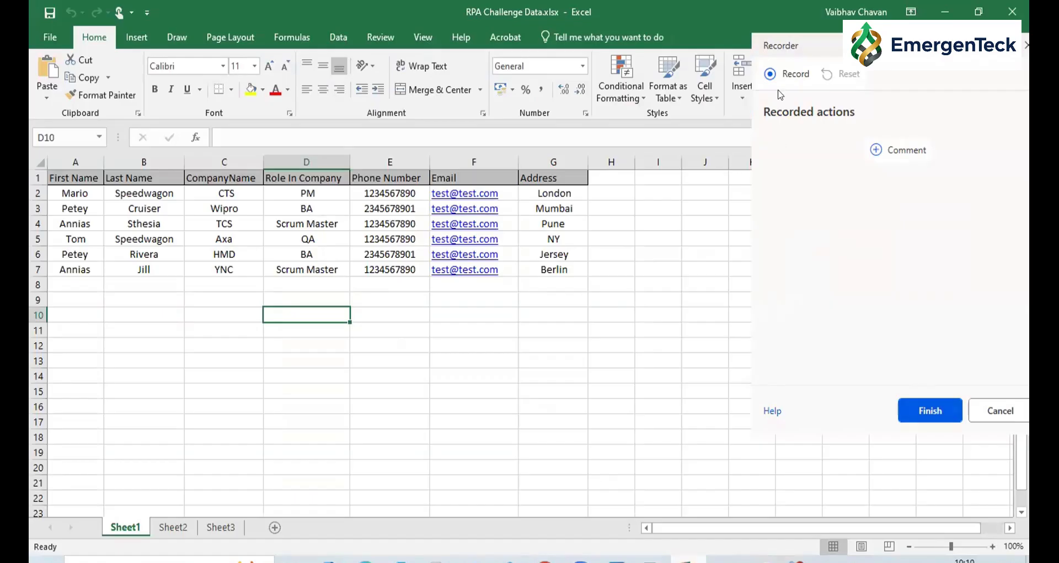
left_click(784, 72)
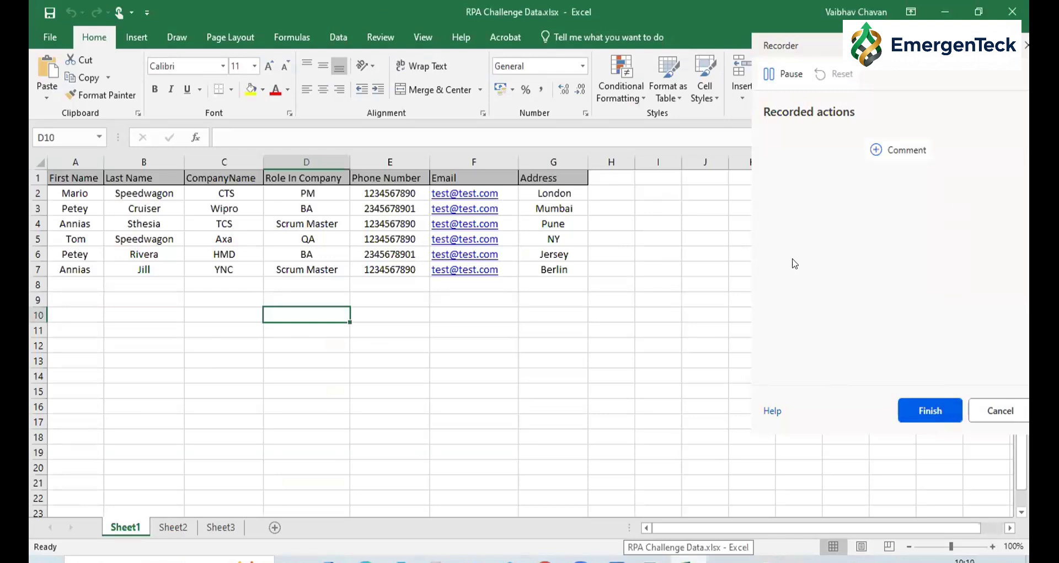
key("Tab")
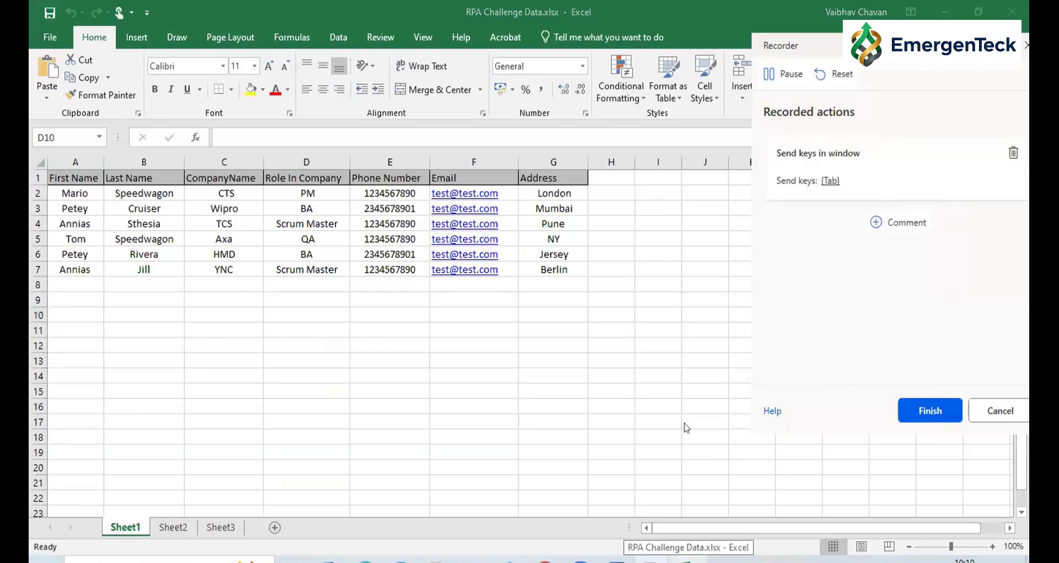
left_click(392, 194)
left_click_drag(391, 194, 390, 196)
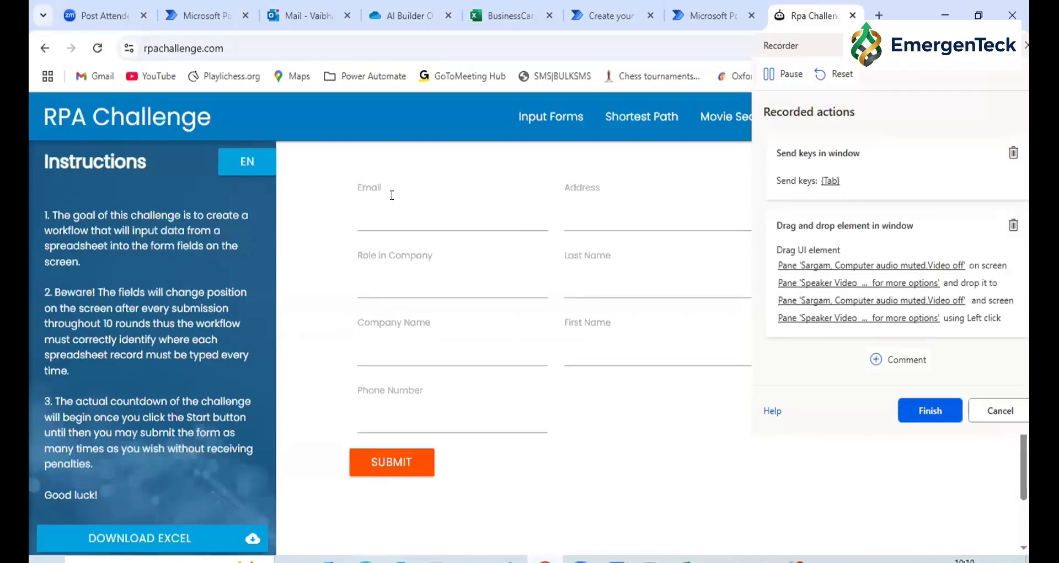
left_click(380, 204)
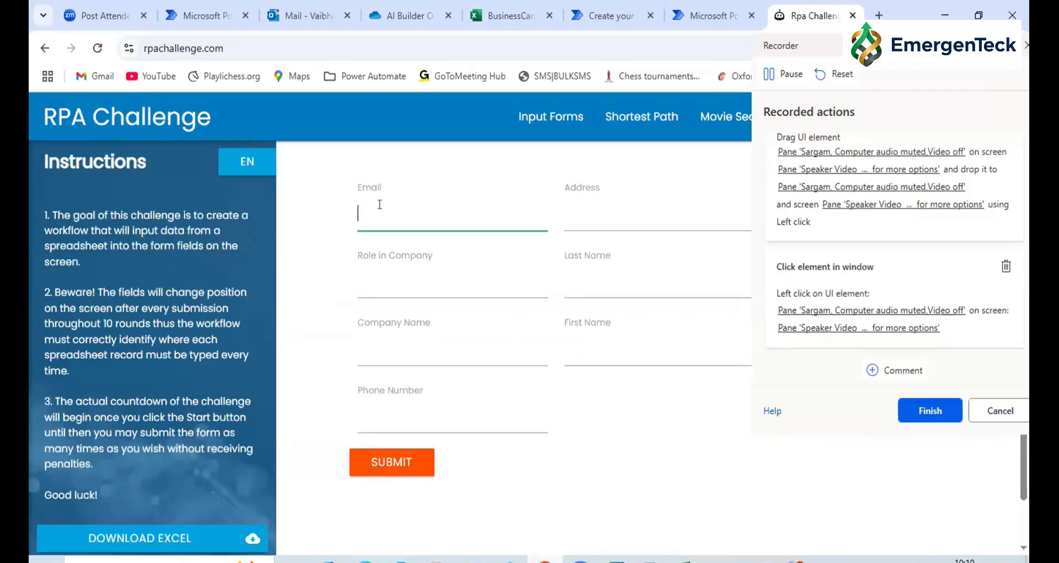
key("alt+Tab")
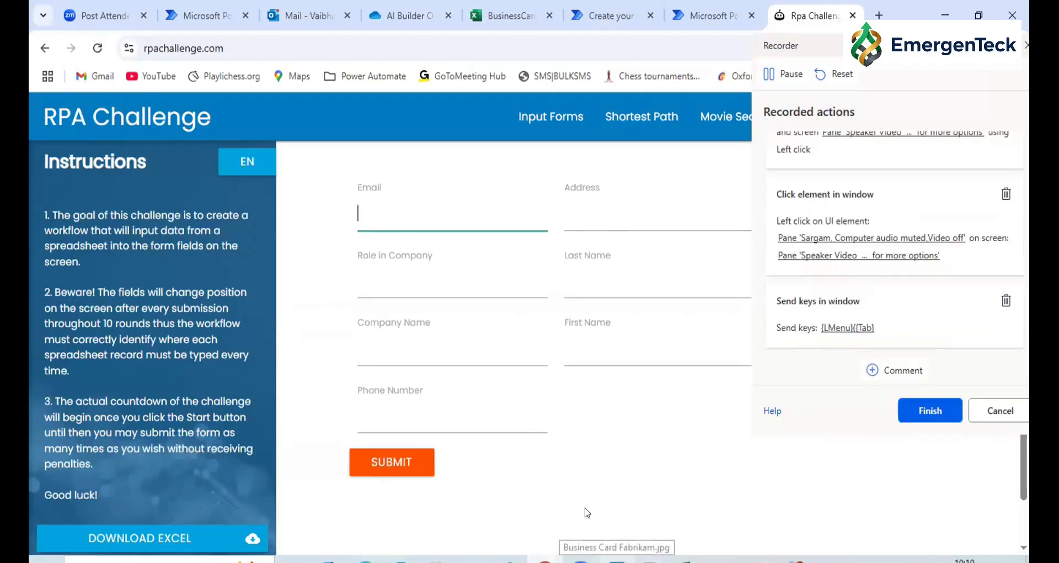
Delete the unwanted element click and drag-and-drop actions from the recorded actions
left_click(1006, 193)
left_click(1006, 146)
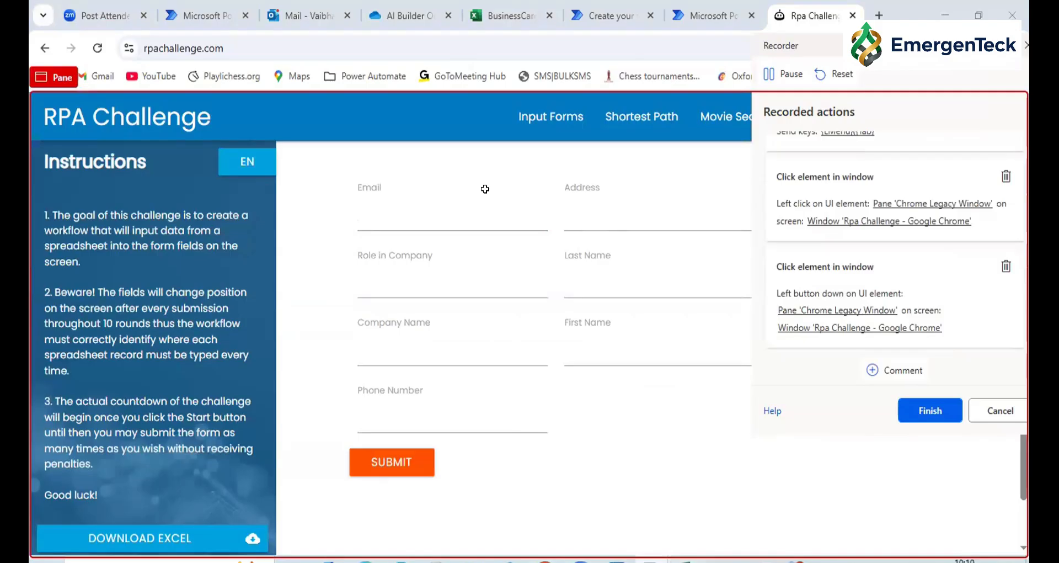
Copy the first record's e-mail from the workbook into the form's Email field and move on to the Address field
key("alt+Tab")
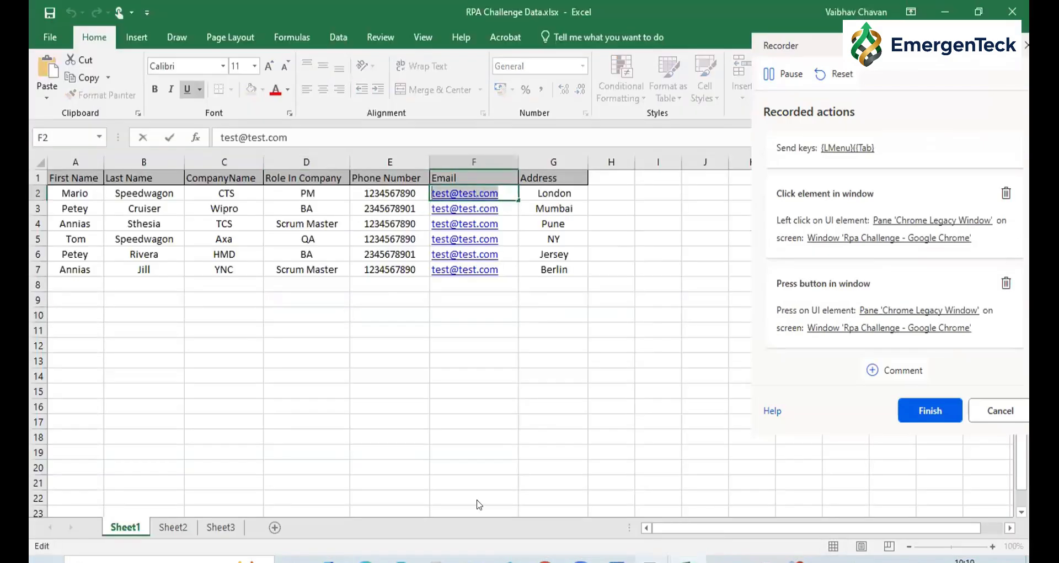
key("alt+Tab")
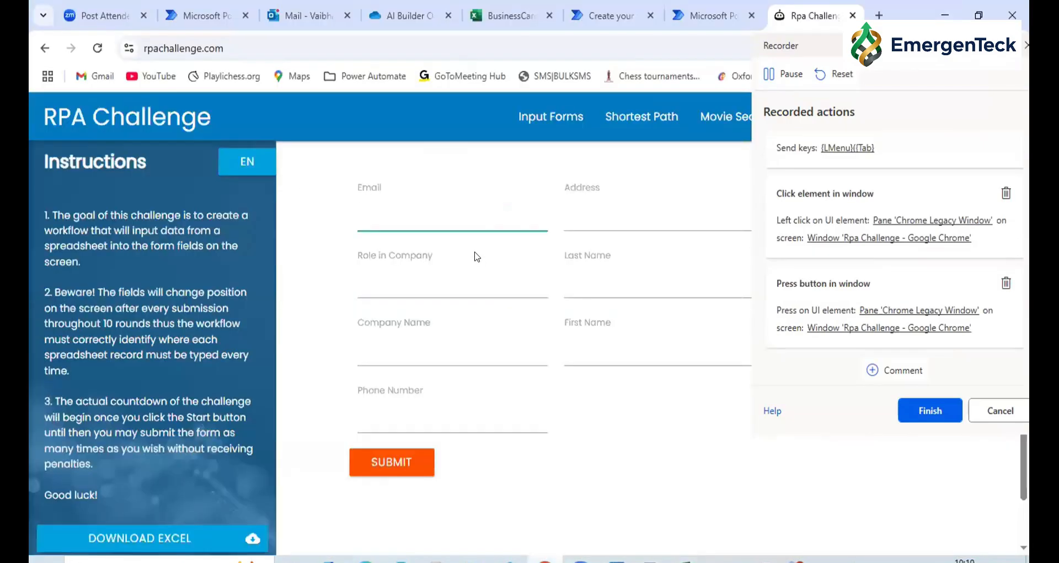
key("ctrl+v")
key("Tab")
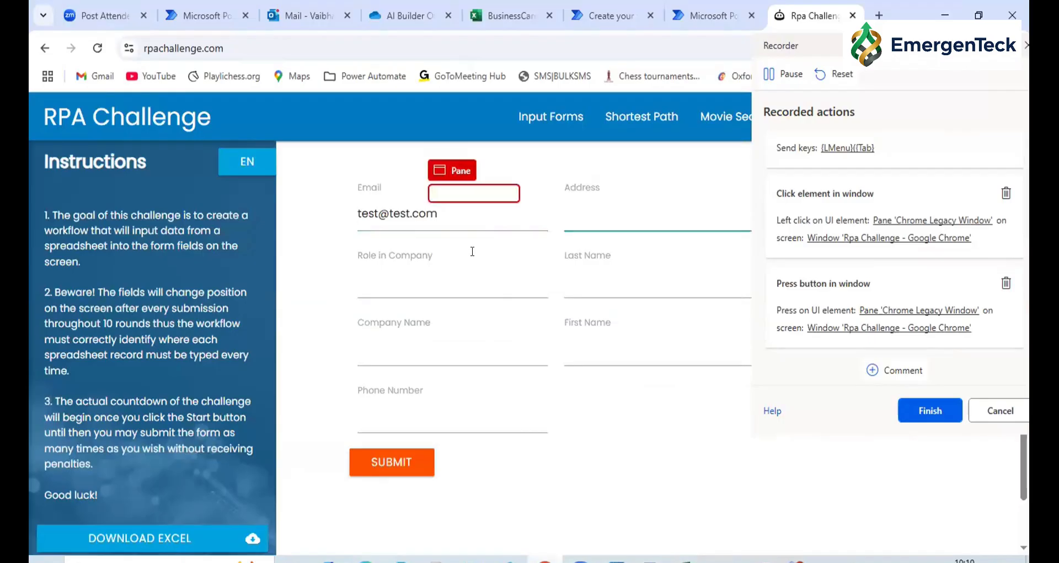
Copy the first record's address from the workbook into the form's Address field and move on to the Role in Company field
key("alt+Tab")
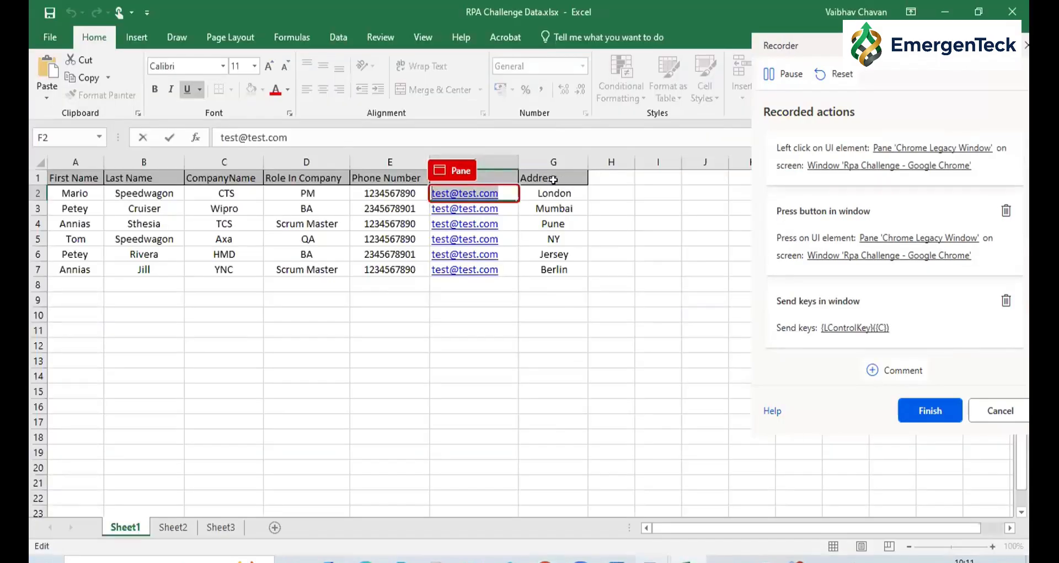
left_click(553, 192)
double_click(553, 192)
key("ctrl+c")
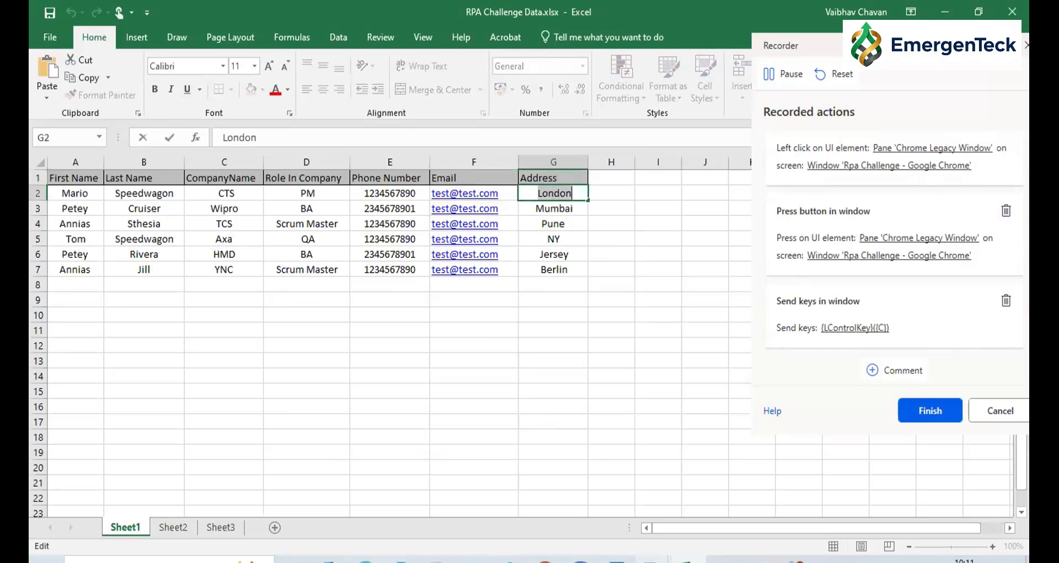
key("alt+Tab")
left_click(593, 233)
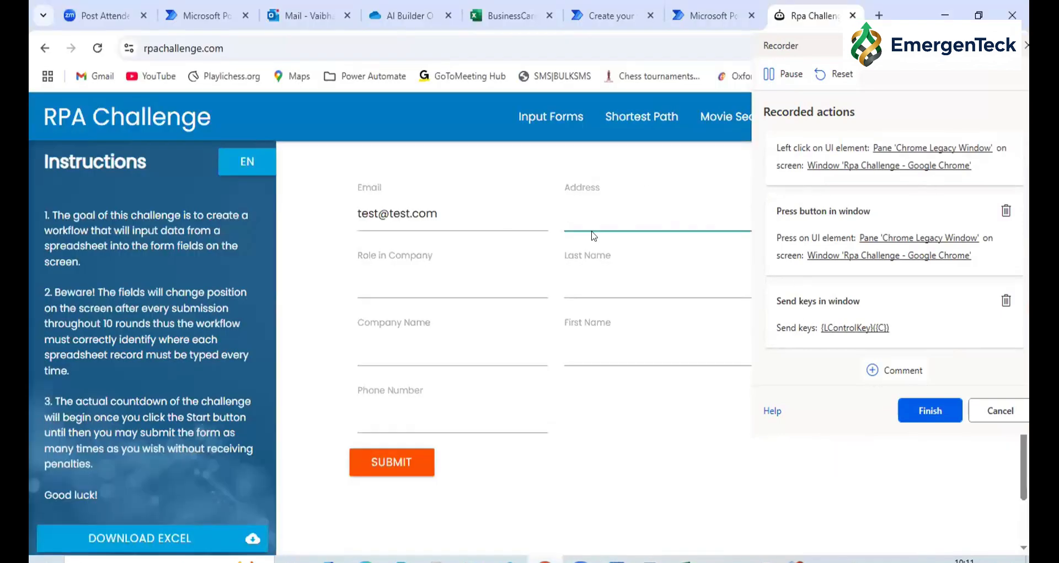
key("ctrl+v")
left_click(374, 280)
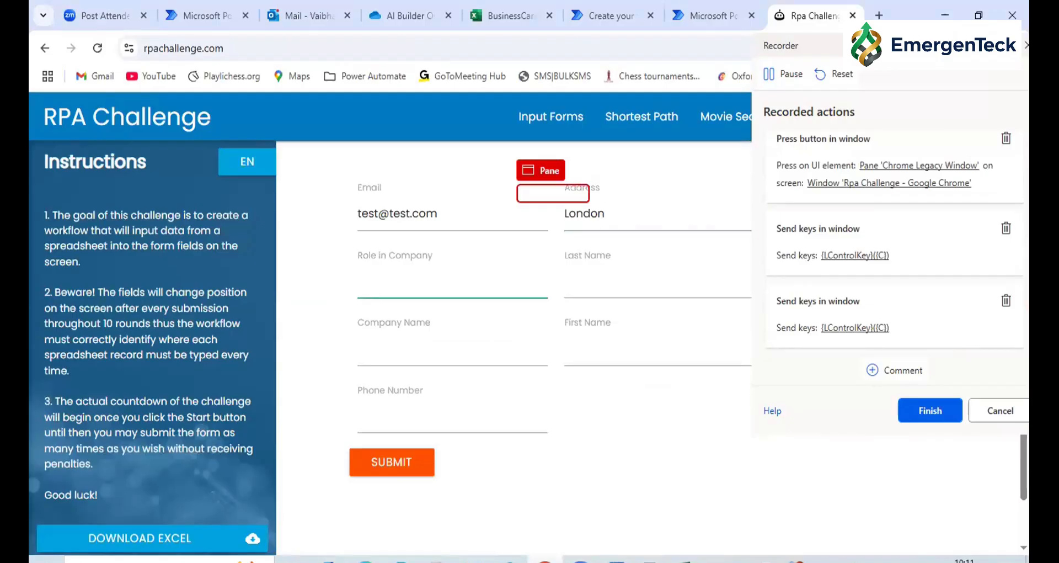
Copy the first record's role, PM, from the workbook into the Role in Company field and move on to the Last Name field
key("alt+Tab")
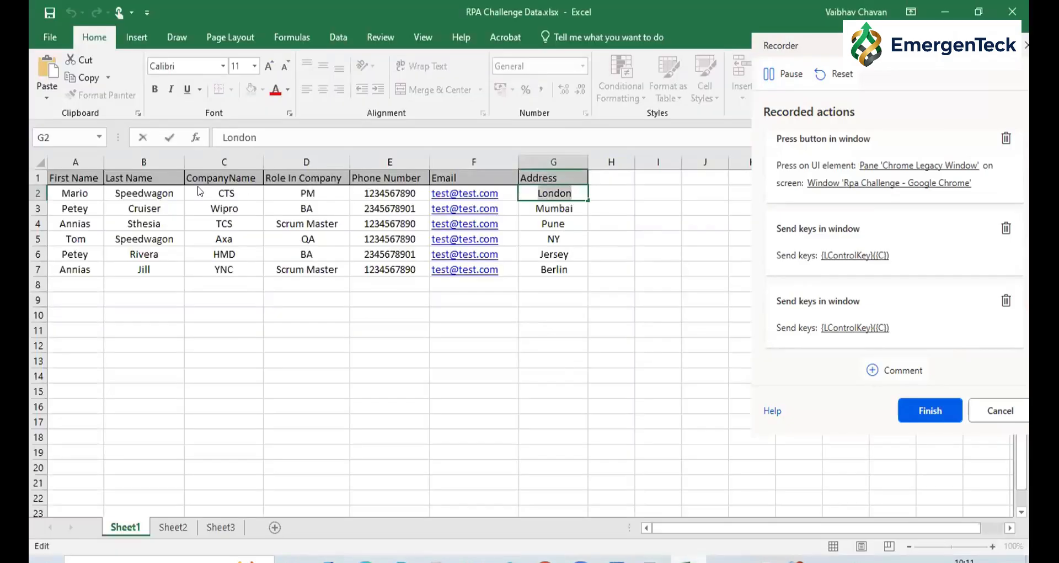
double_click(310, 194)
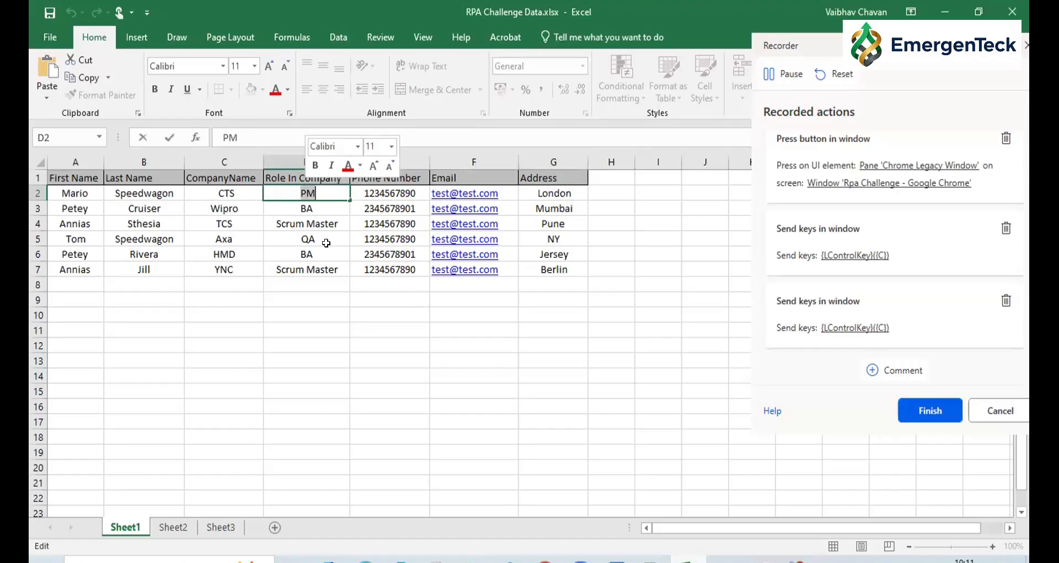
key("alt+Tab")
type("PM")
left_click(602, 286)
Copy the first record's last name from the workbook into the Last Name field and move on to the Company Name field
key("alt+Tab")
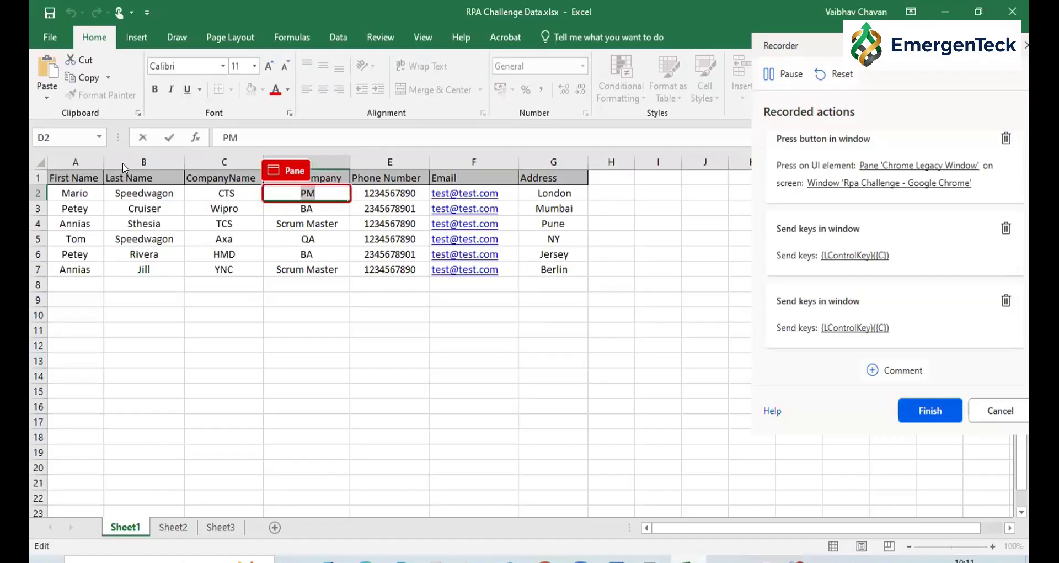
double_click(145, 192)
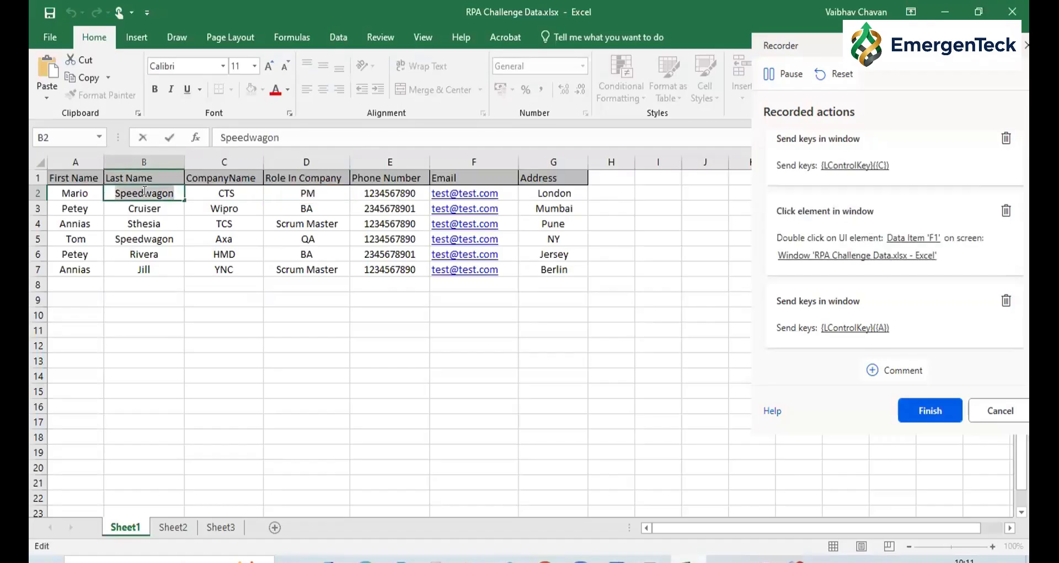
key("ctrl+c")
key("alt+Tab")
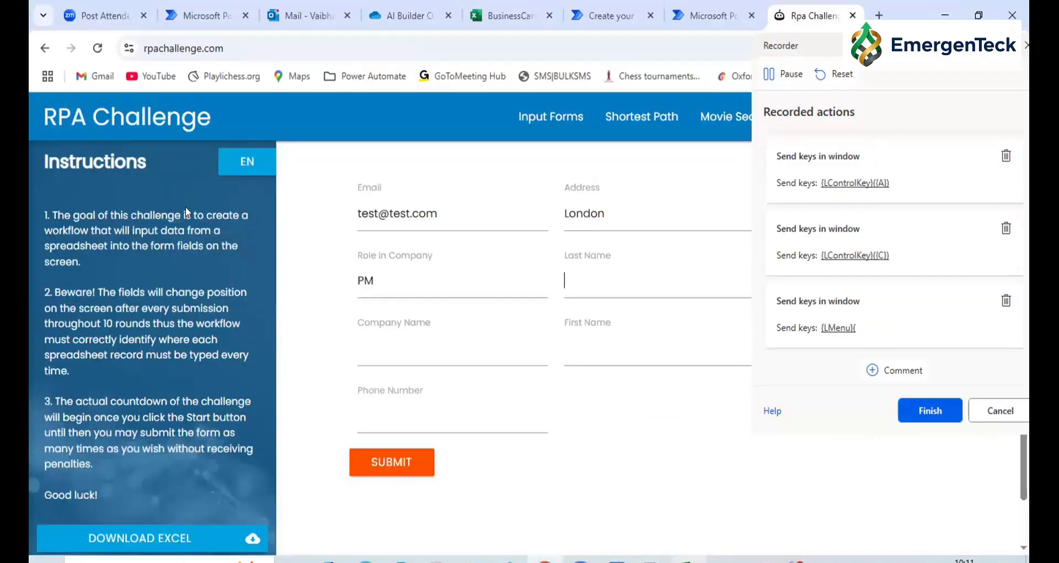
key("ctrl+v")
left_click(374, 338)
Copy the first record's company, CTS, from the workbook into the Company Name field and move on to the First Name field
key("alt+Tab")
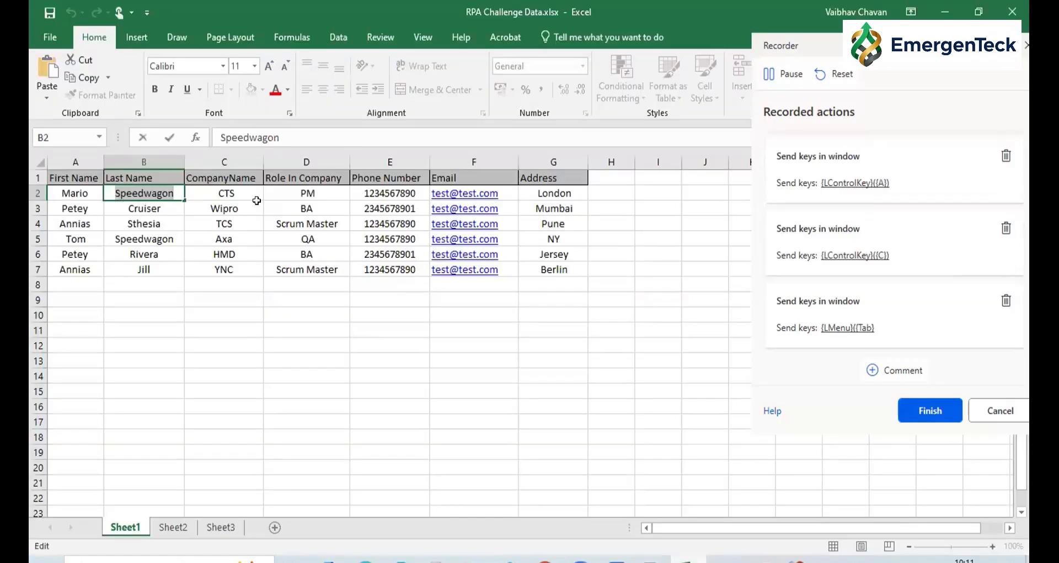
left_click(224, 192)
double_click(223, 192)
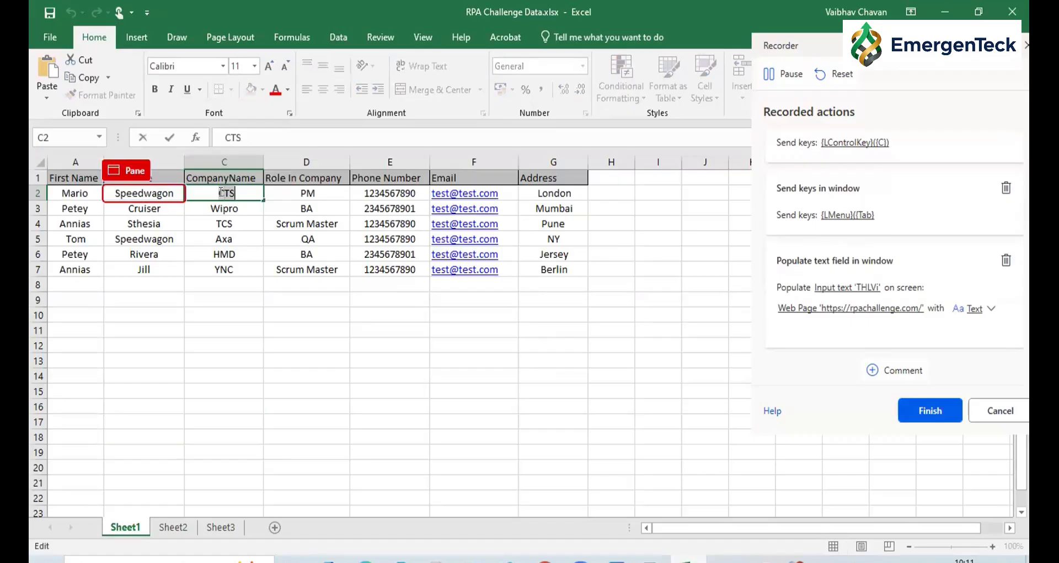
key("alt+Tab")
key("ctrl+v")
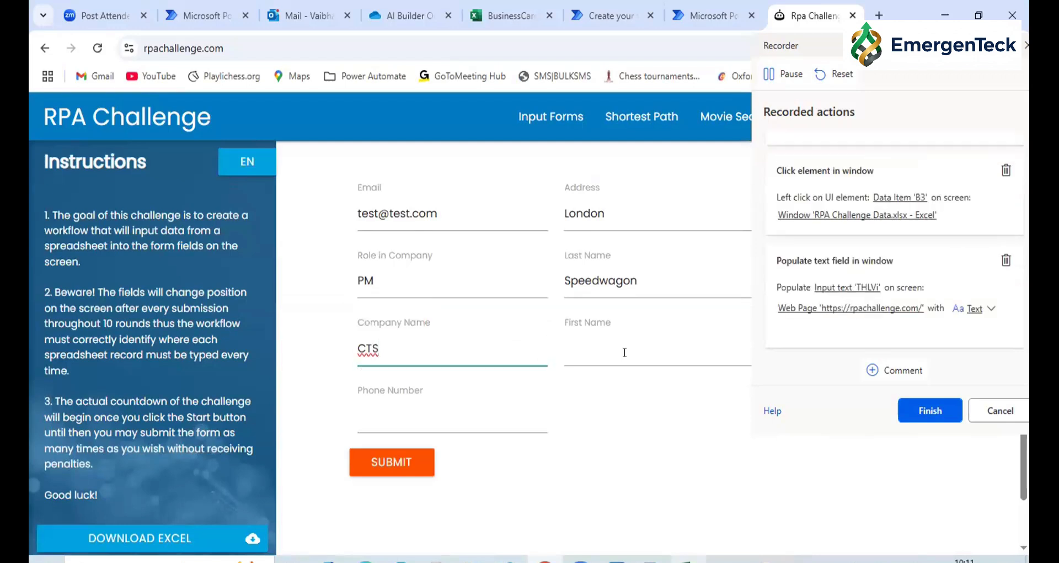
left_click(625, 352)
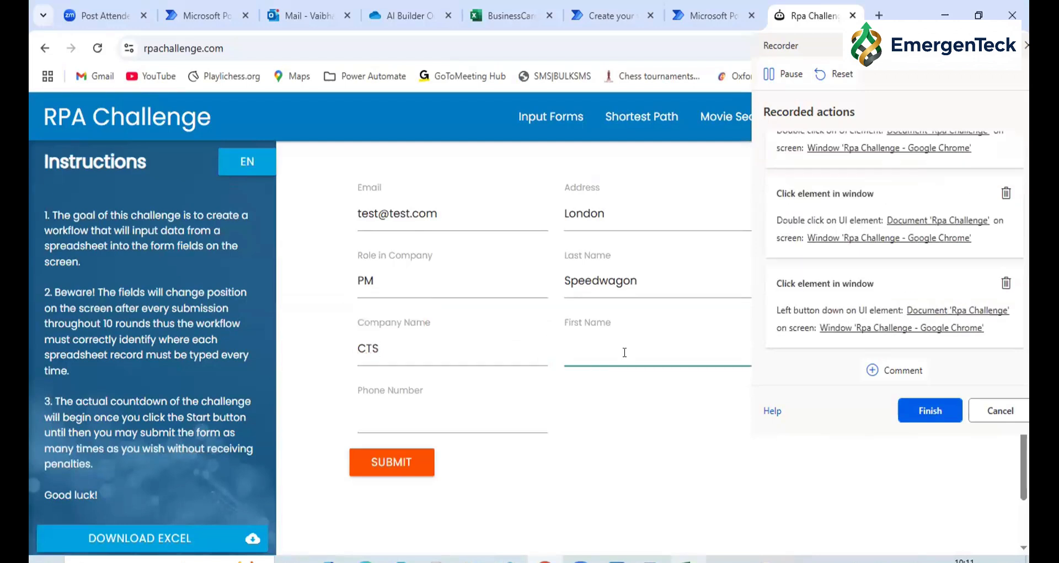
Copy the first record's first name from the workbook into the First Name field and move on to the Phone Number field
key("alt+Tab")
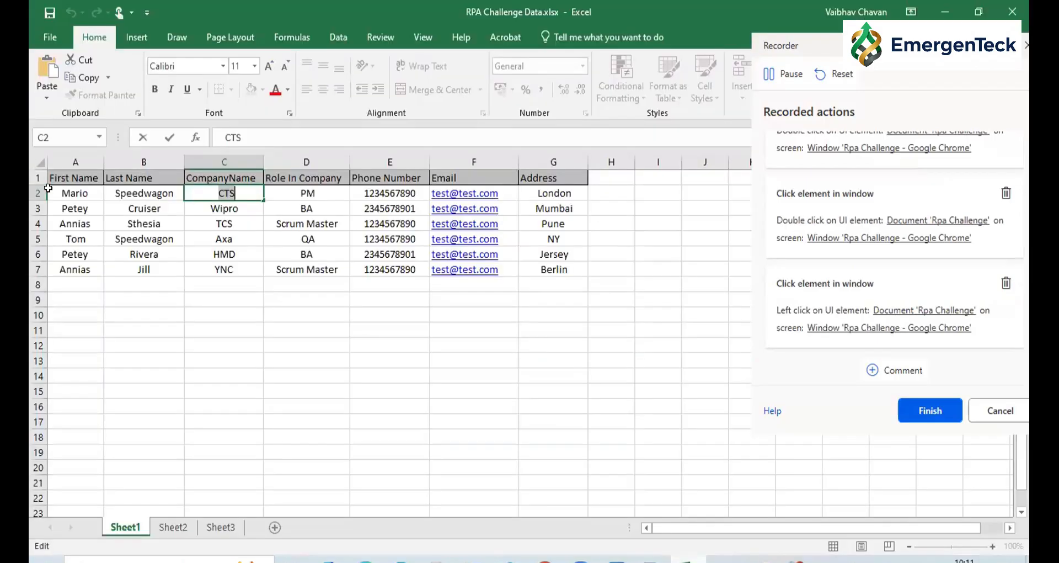
left_click(75, 191)
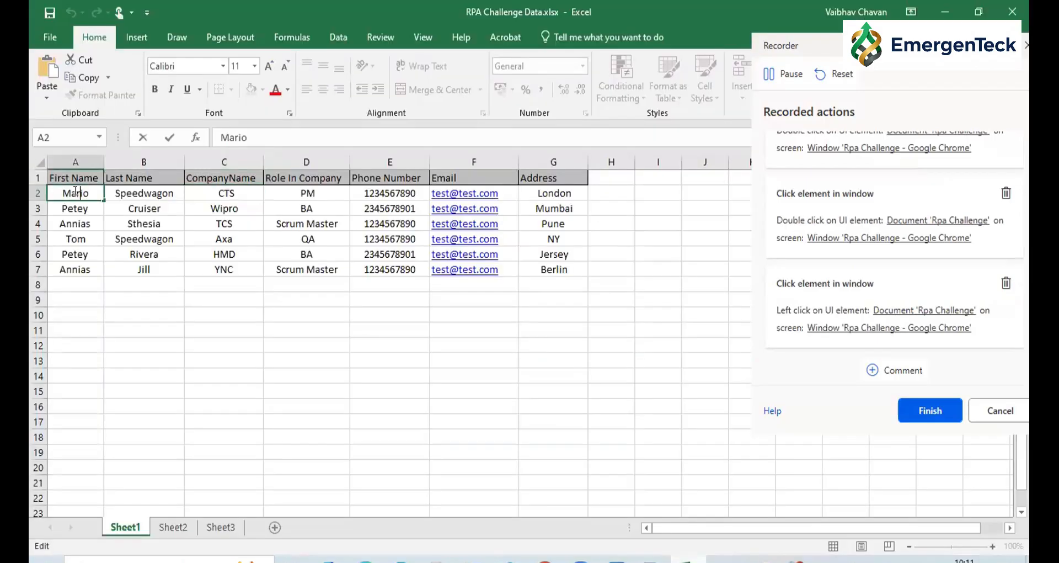
key("alt+Tab")
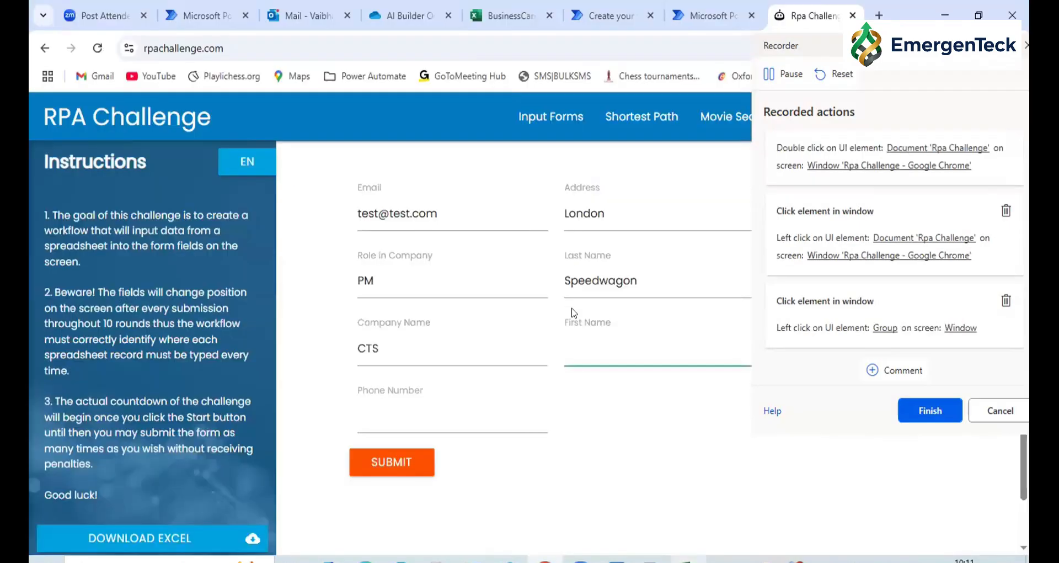
key("ctrl+v")
key("Tab")
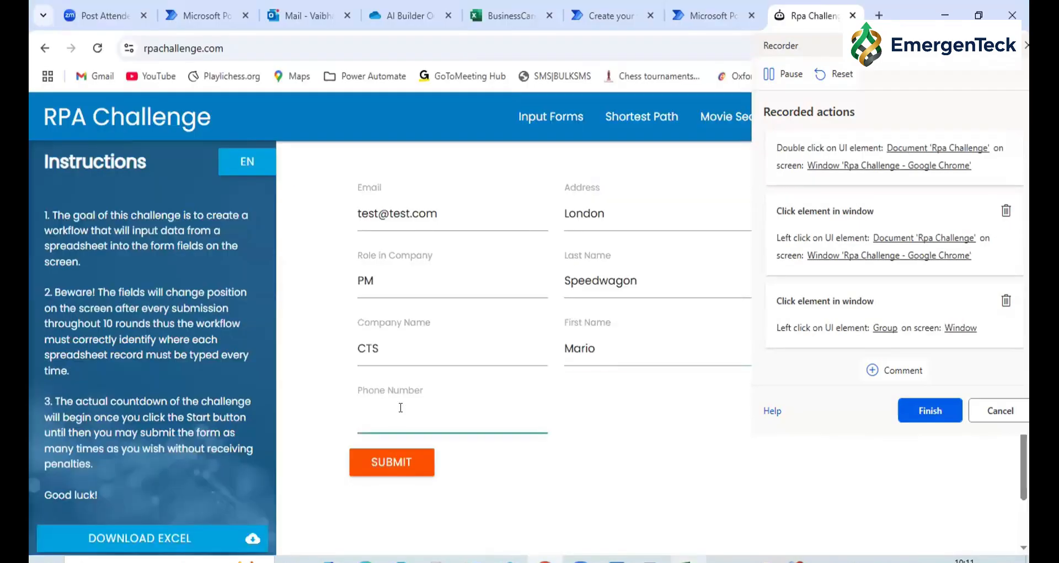
Copy the first record's phone number from the workbook into the Phone Number field and submit the completed form
key("alt+Tab")
left_click(386, 191)
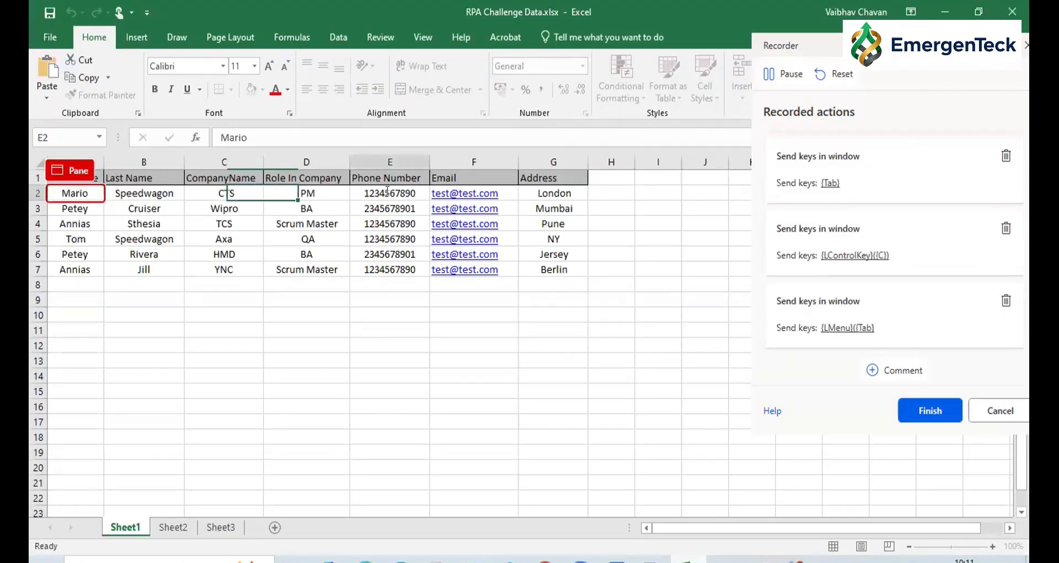
double_click(388, 192)
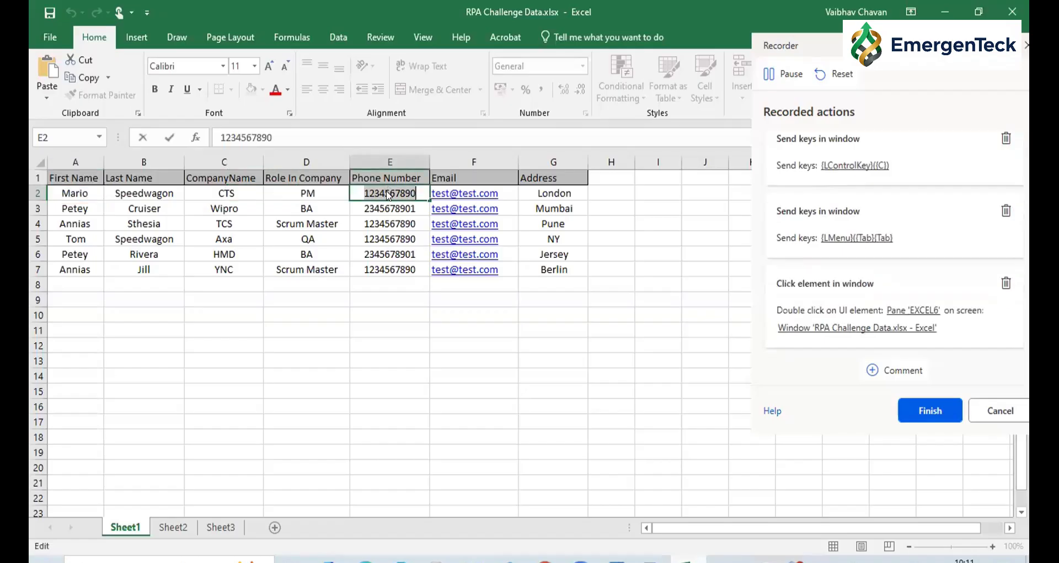
key("alt+Tab")
key("ctrl+v")
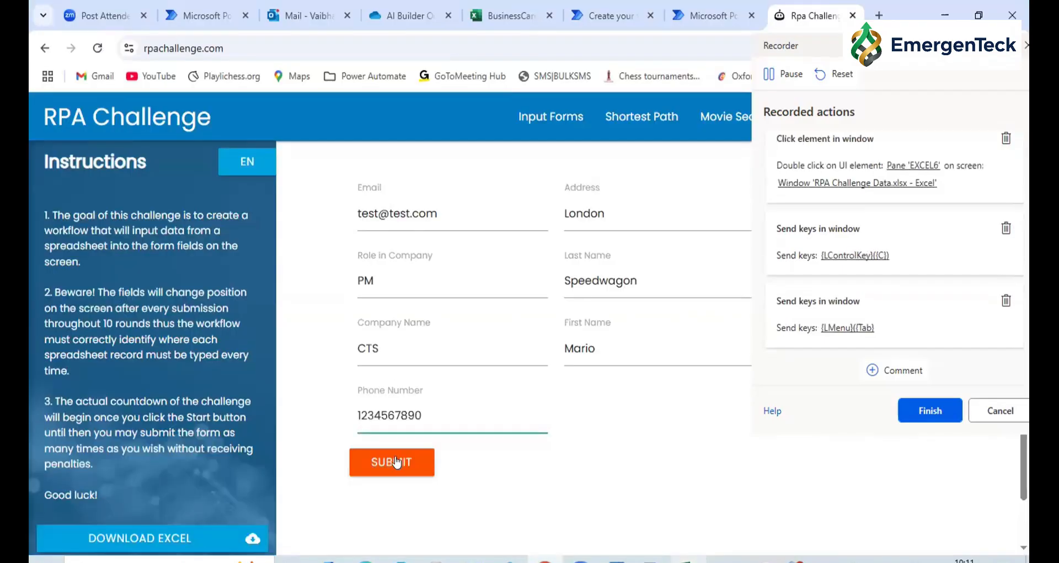
left_click(395, 461)
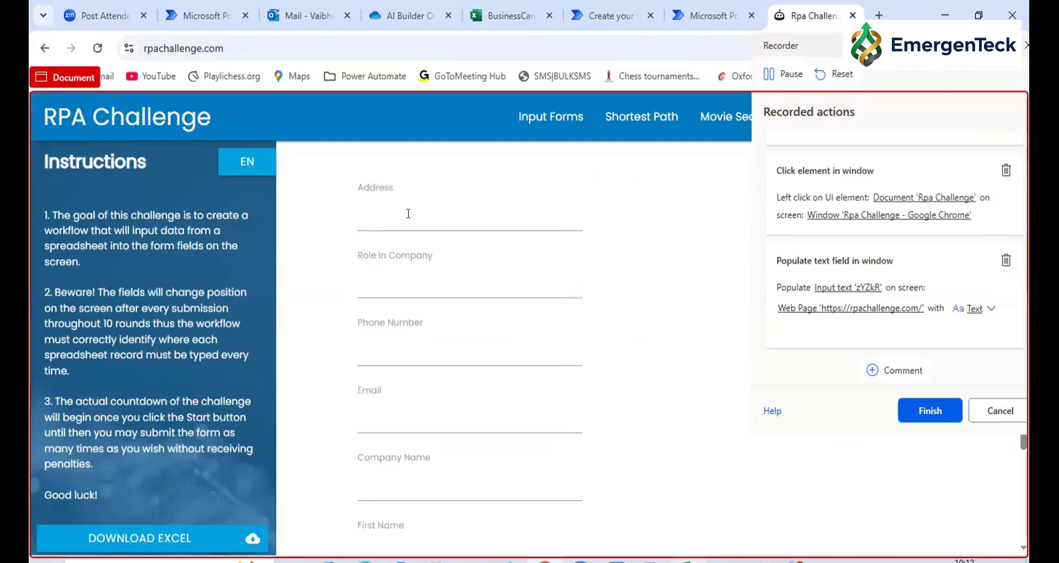
Copy the second record's address from the workbook into the new form's Address field and move on to Role in Company
key("alt+Tab")
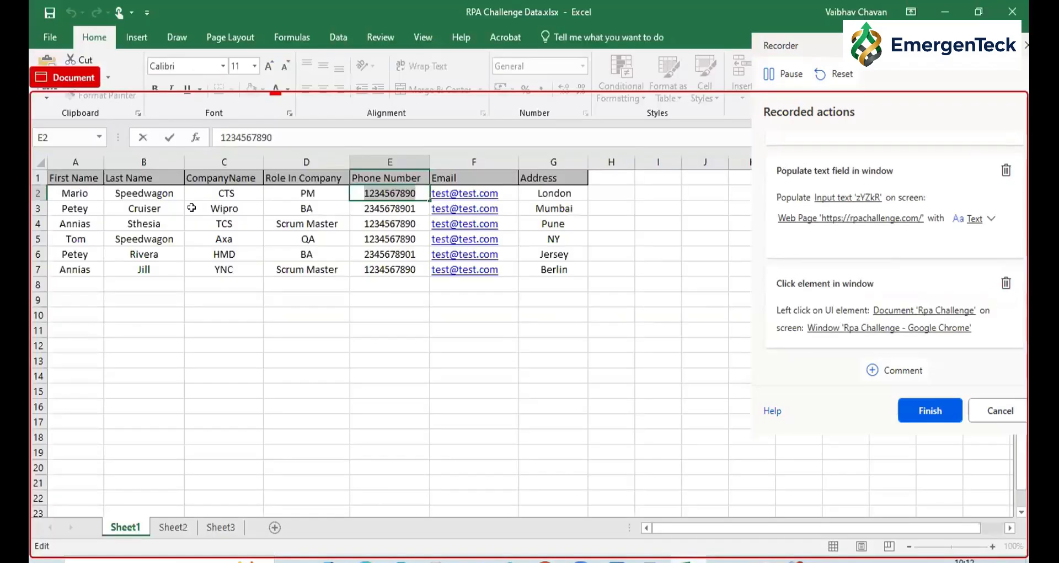
left_click(553, 208)
key("ctrl+c")
key("alt+Tab")
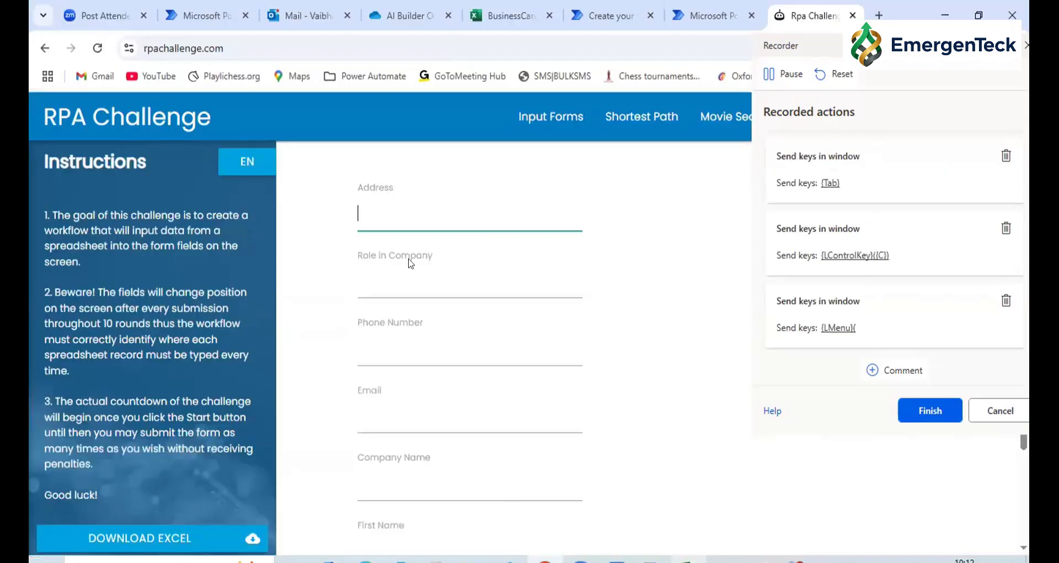
key("ctrl+v")
left_click(388, 276)
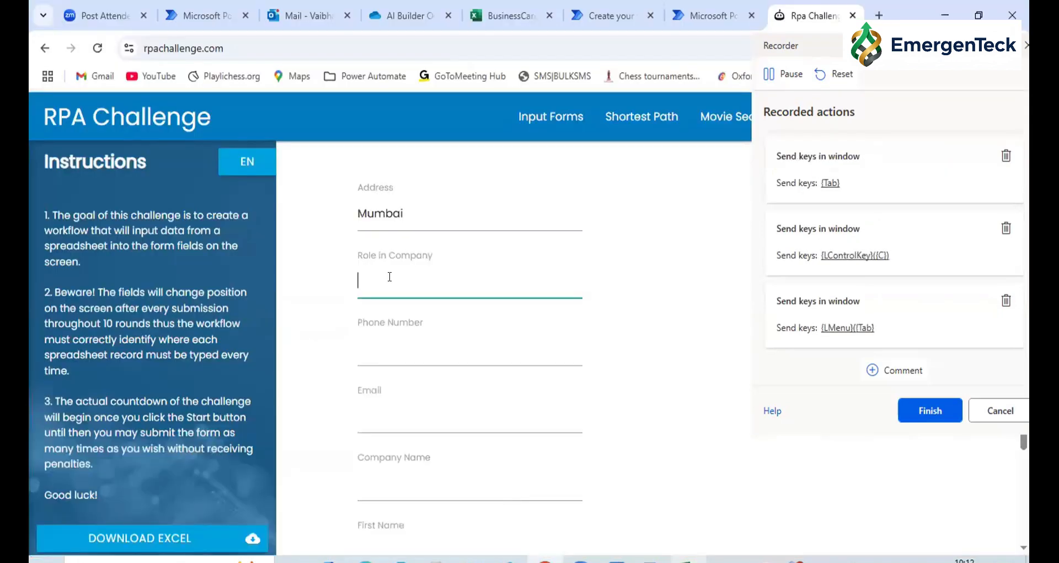
Copy the second record's role, BA, from the workbook into the Role in Company field and move on to Phone Number
key("alt+Tab")
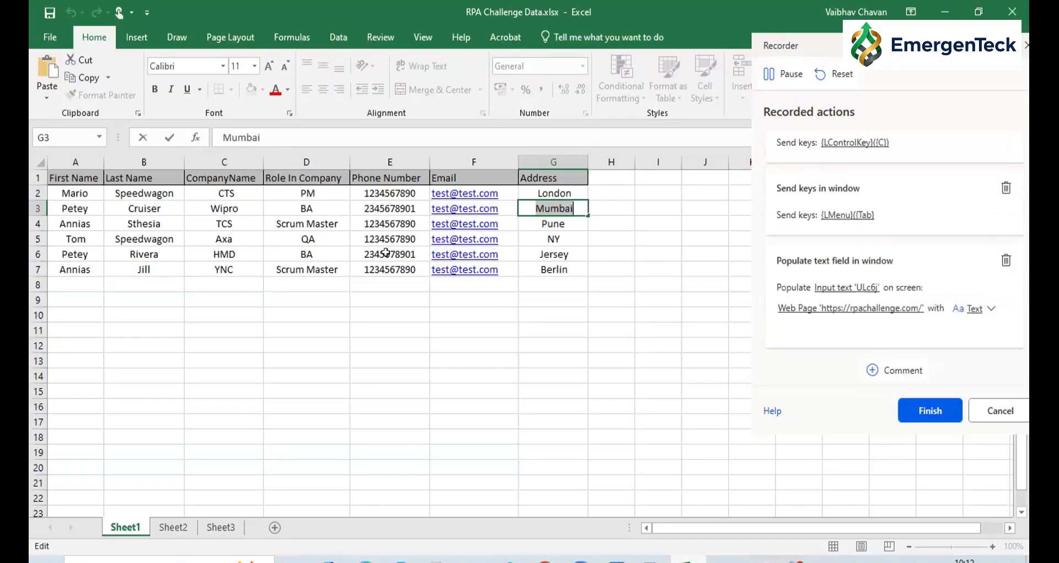
left_click(300, 205)
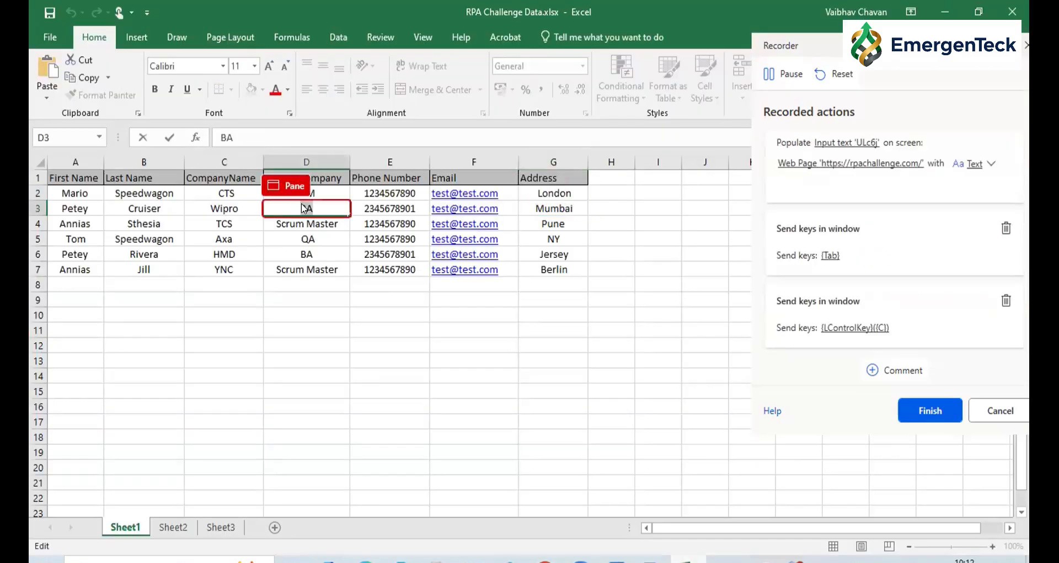
key("alt+Tab")
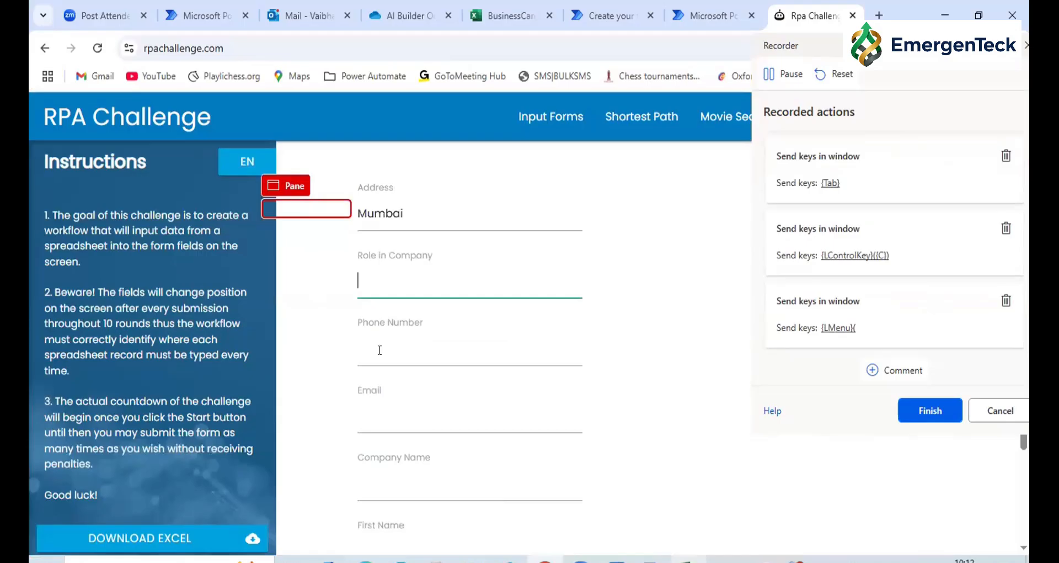
key("ctrl+v")
key("Tab")
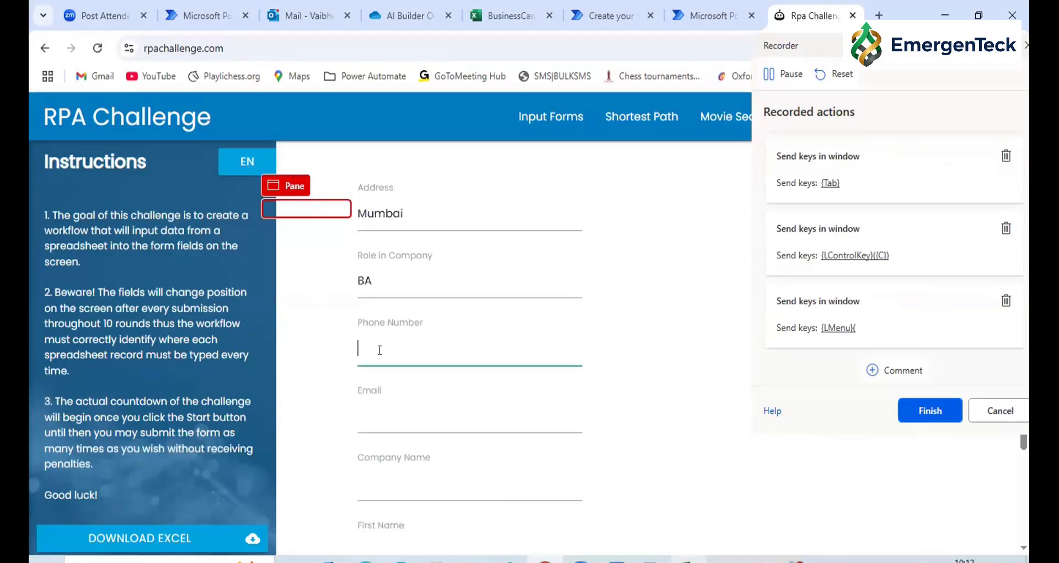
Copy the second record's phone number from the workbook into the Phone Number field and move on to the Email field
key("alt+Tab")
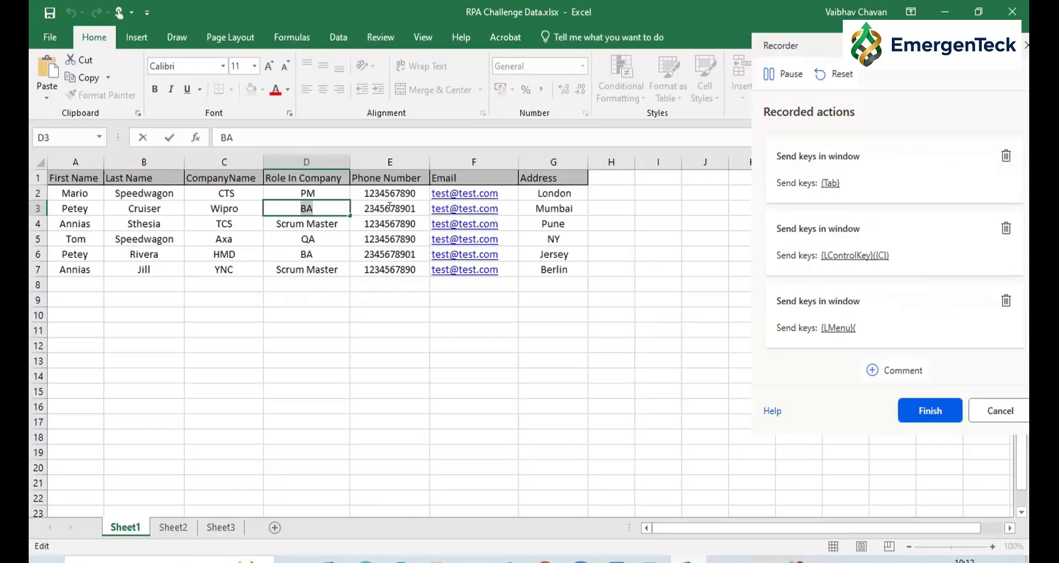
left_click(390, 207)
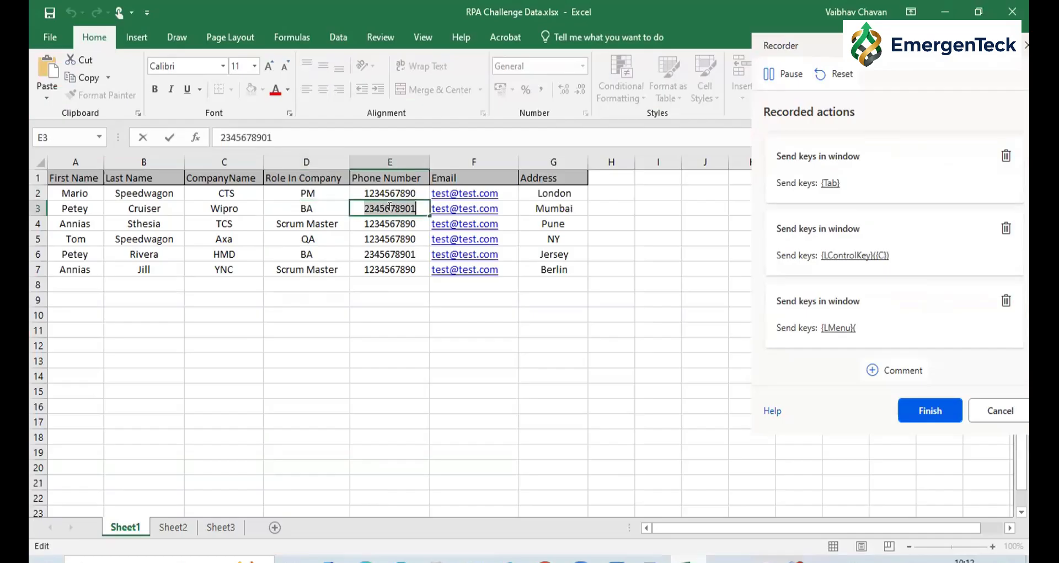
key("alt+Tab")
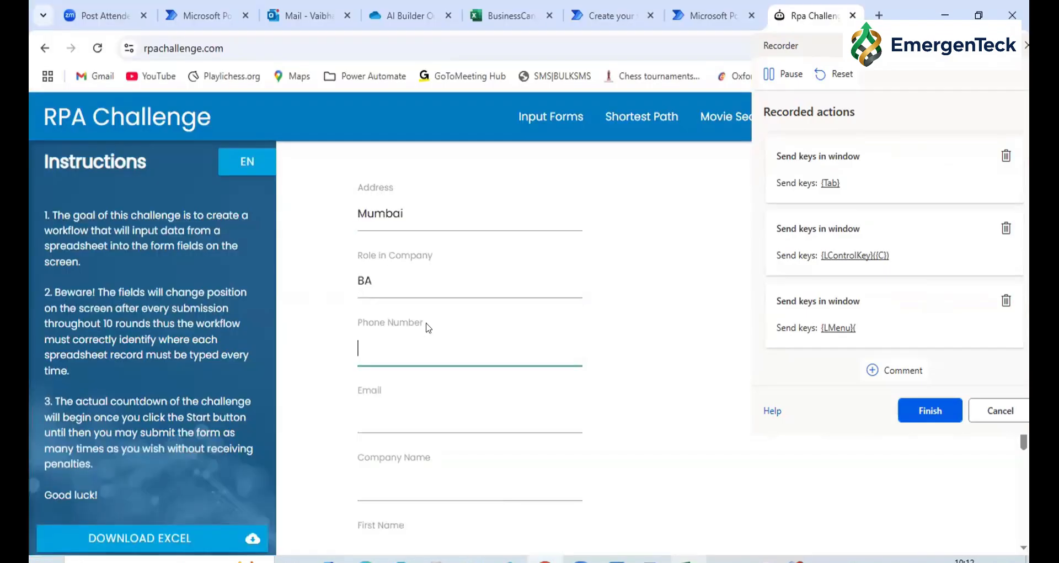
key("ctrl+v")
key("Tab")
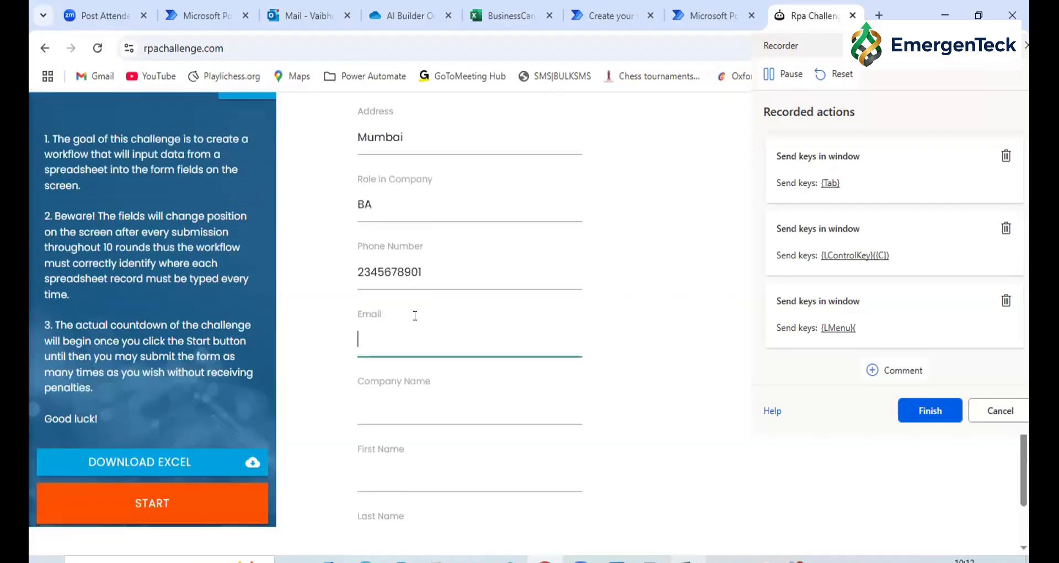
Copy the second record's email from the workbook into the Email field and move on to Company Name
scroll(253, 390, "down", 1)
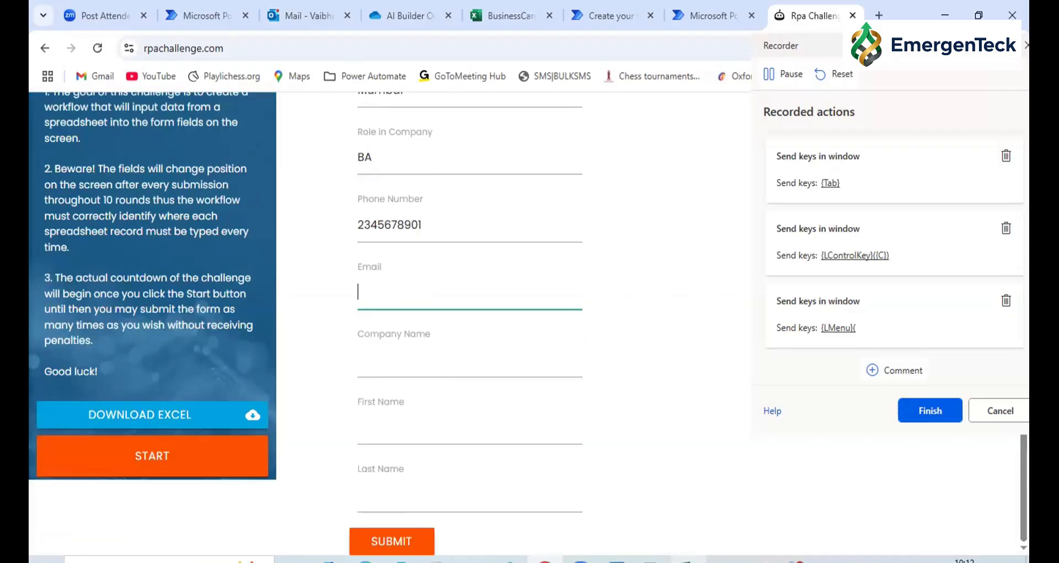
key("alt+Tab")
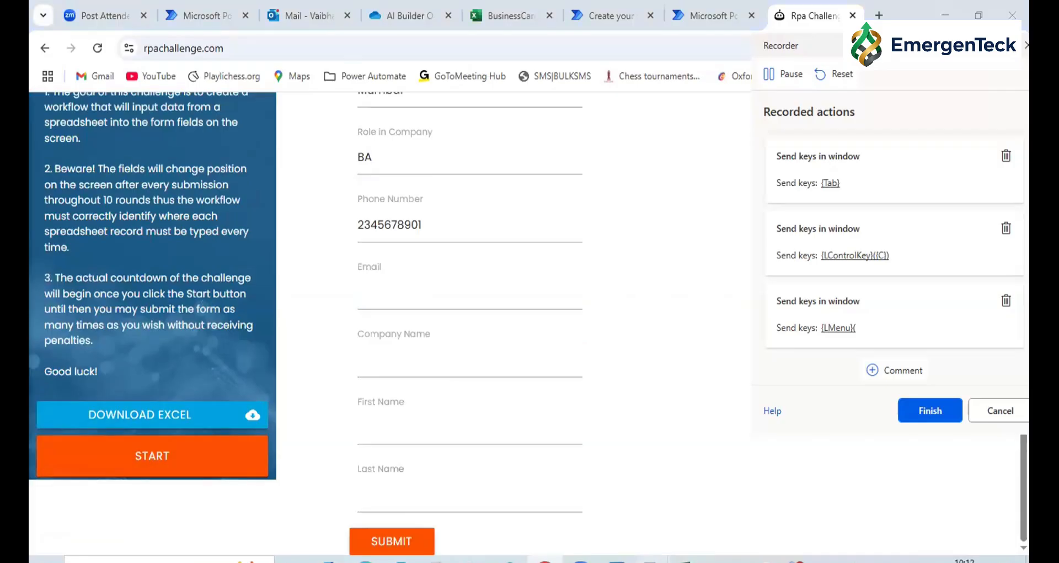
left_click(651, 559)
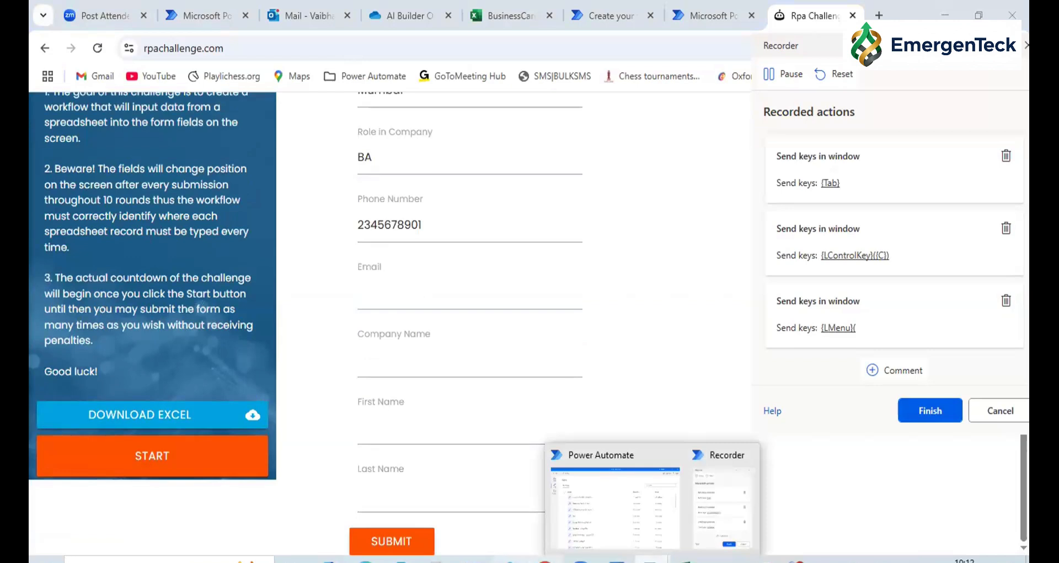
key("alt+Tab")
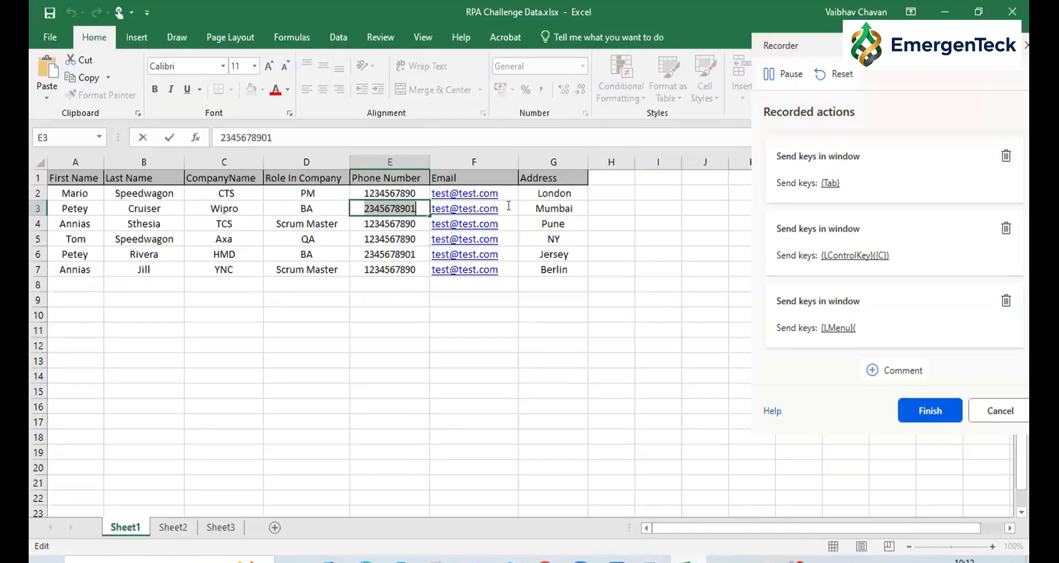
key("Tab")
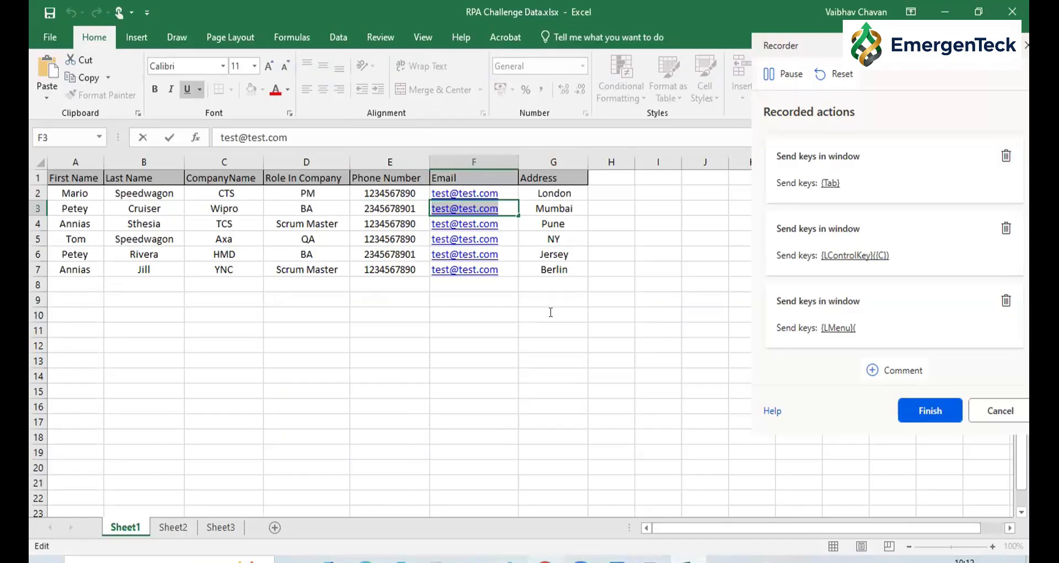
key("alt+Tab")
key("ctrl+v")
left_click(381, 364)
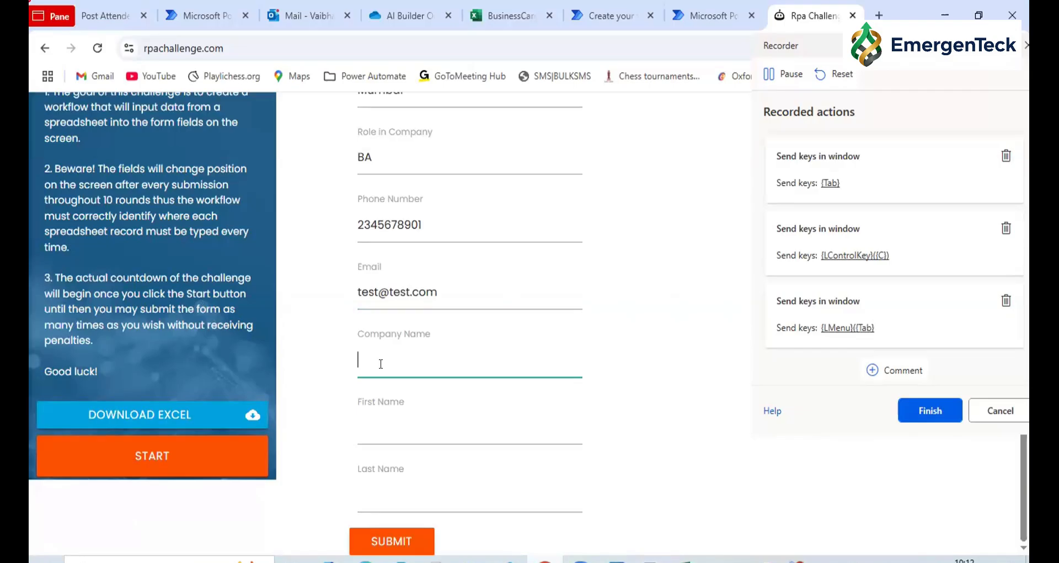
Copy the second record's company, Wipro, from the workbook into the Company Name field and move on to First Name
left_click(687, 559)
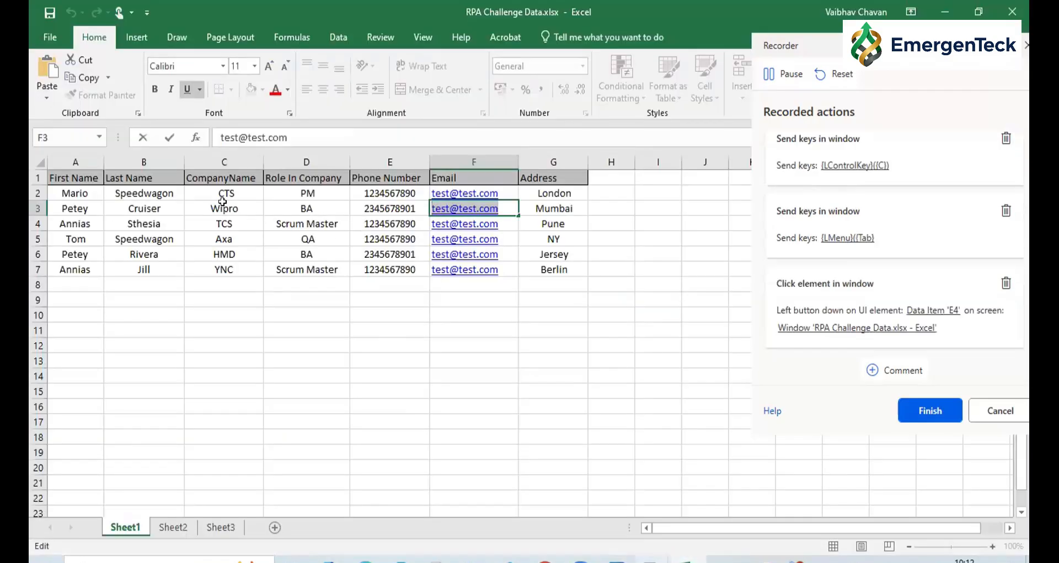
double_click(223, 202)
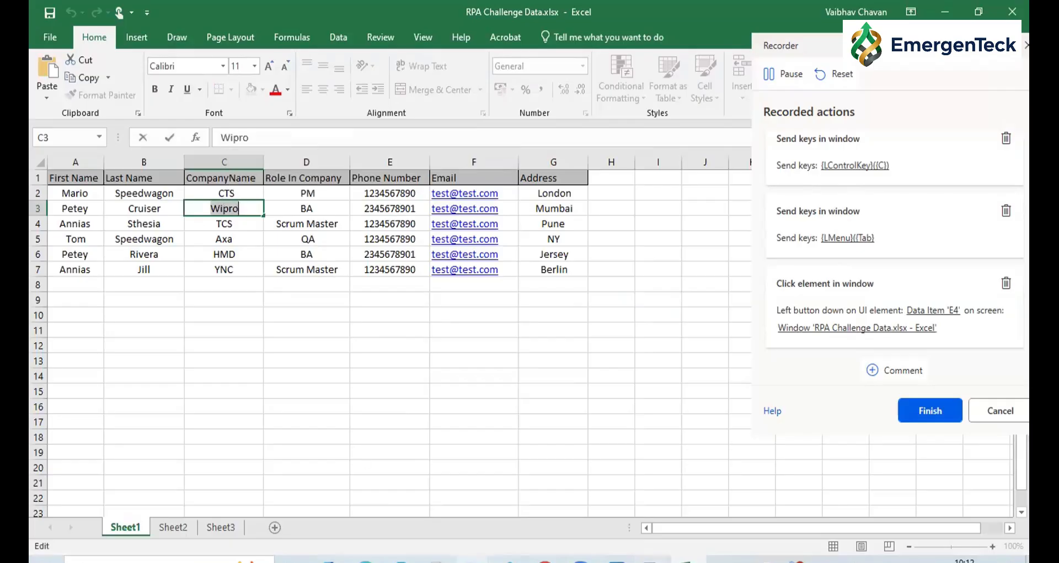
key("alt+Tab")
left_click(406, 372)
key("ctrl+v")
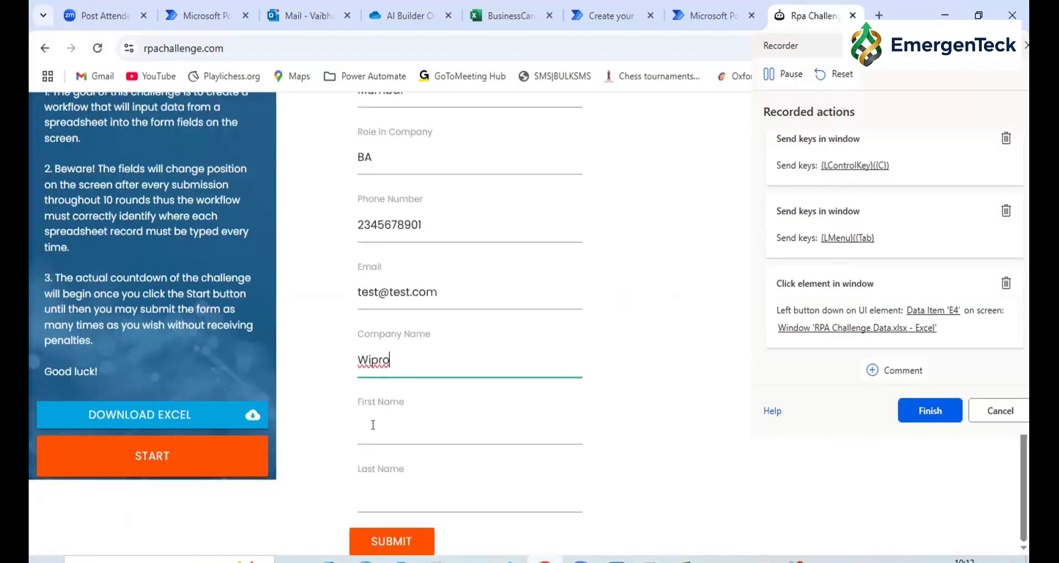
left_click(373, 424)
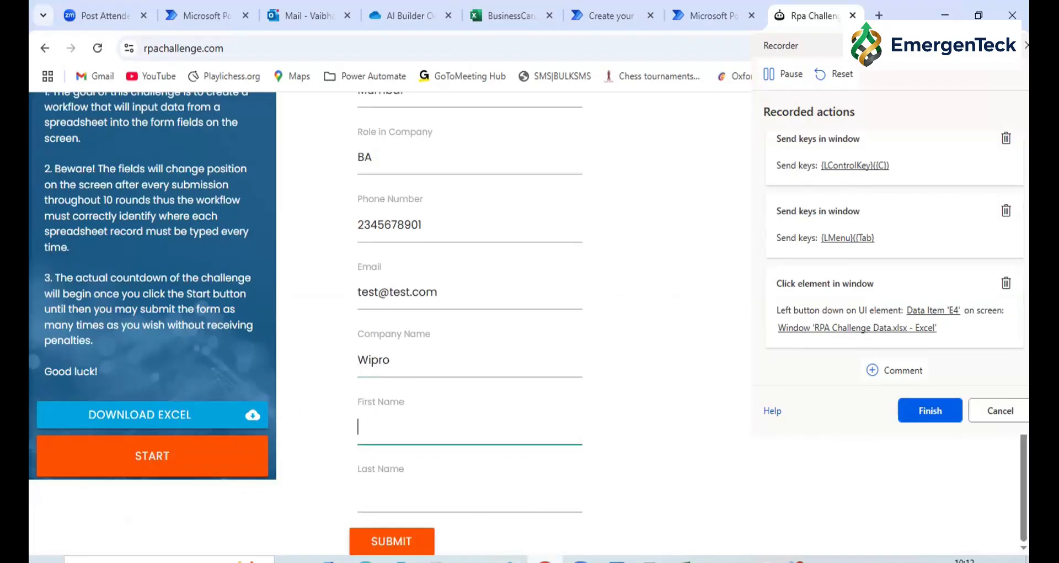
Copy the second record's first name from the workbook into the form's First Name field
key("alt+Tab")
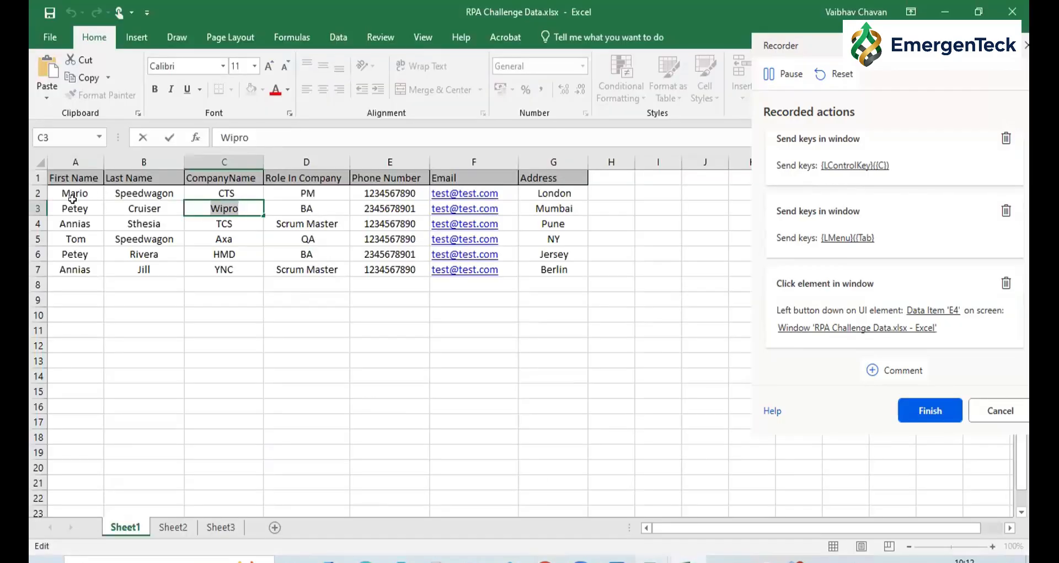
double_click(75, 203)
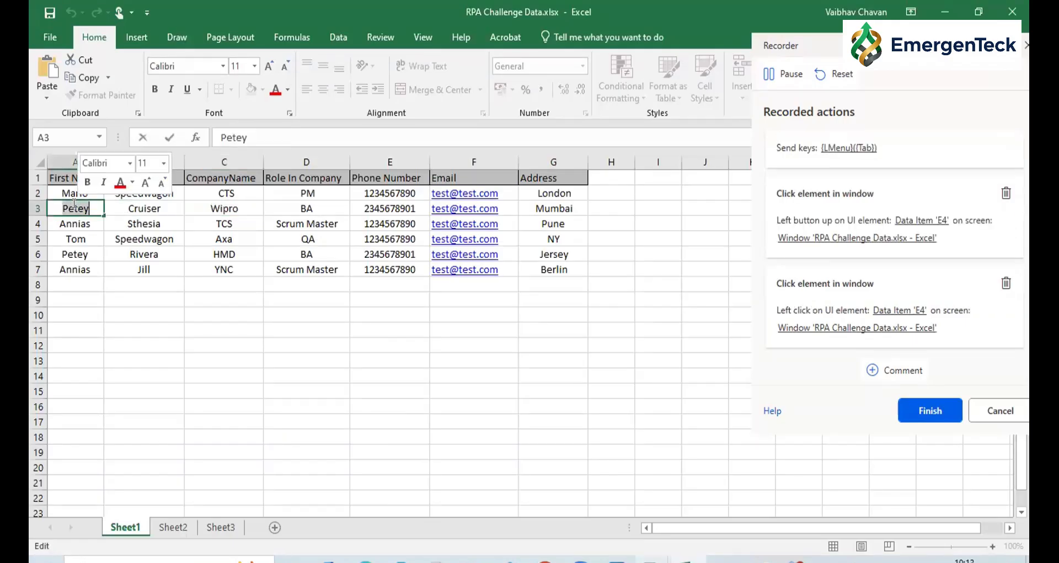
key("alt+Tab")
key("ctrl+v")
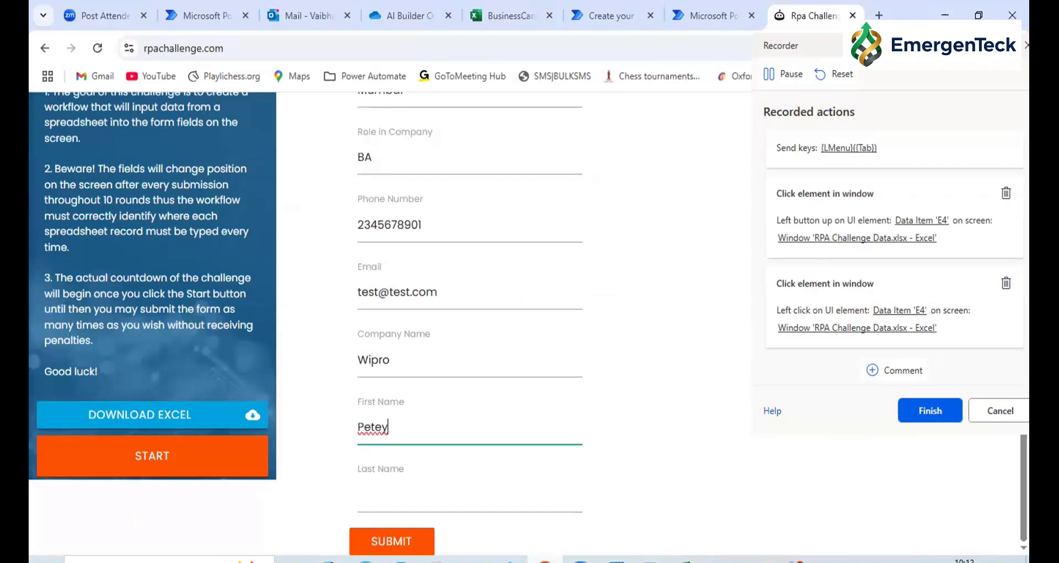
Copy the second record's last name from the workbook into the Last Name field and submit the completed form
key("alt+Tab")
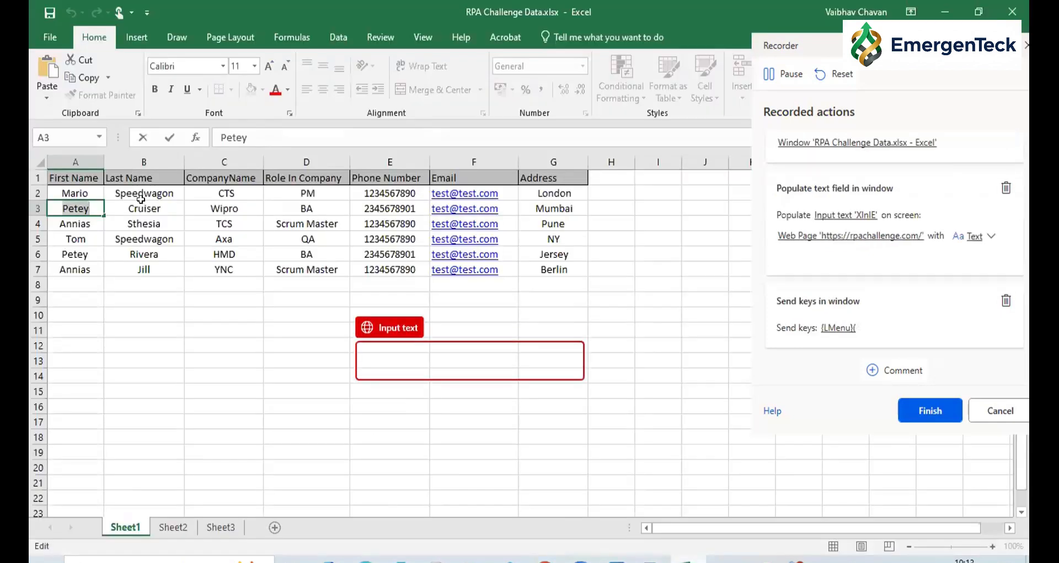
left_click(142, 206)
double_click(147, 207)
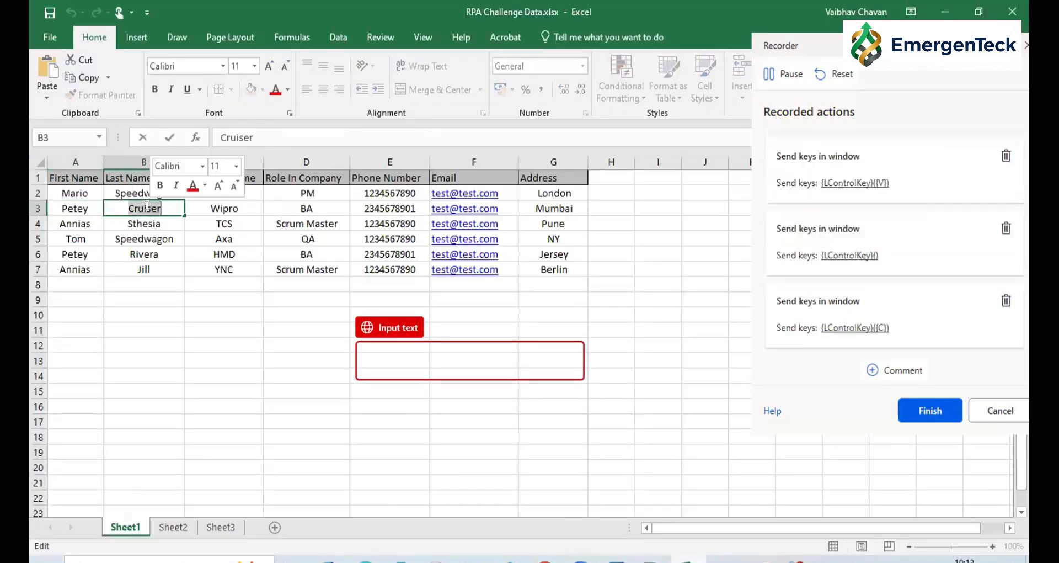
key("ctrl+c")
key("alt+Tab")
key("ctrl+v")
left_click(402, 543)
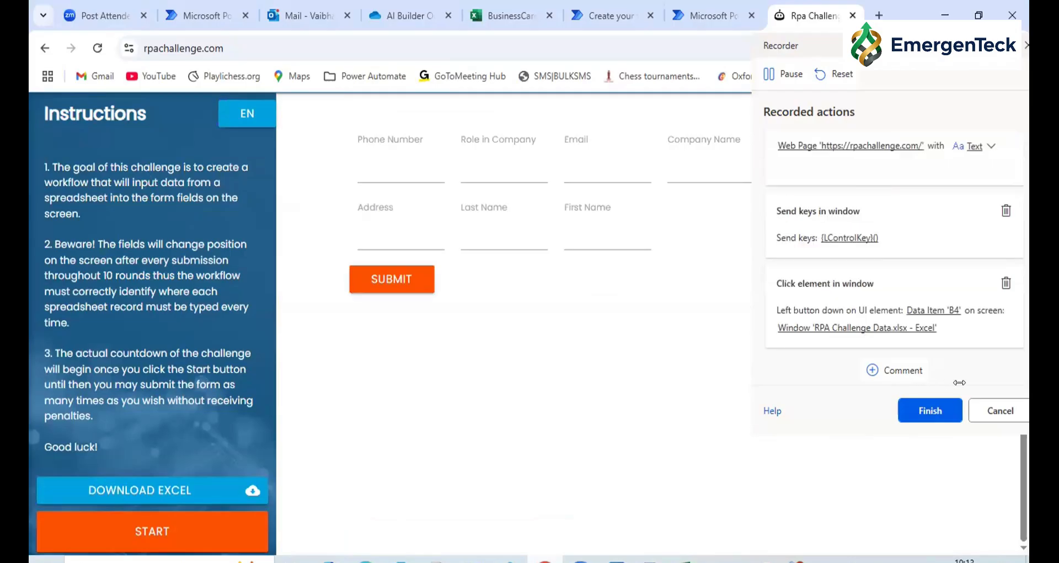
Finish the recording and open the saved recording from Power Automate for viewing
left_click(916, 409)
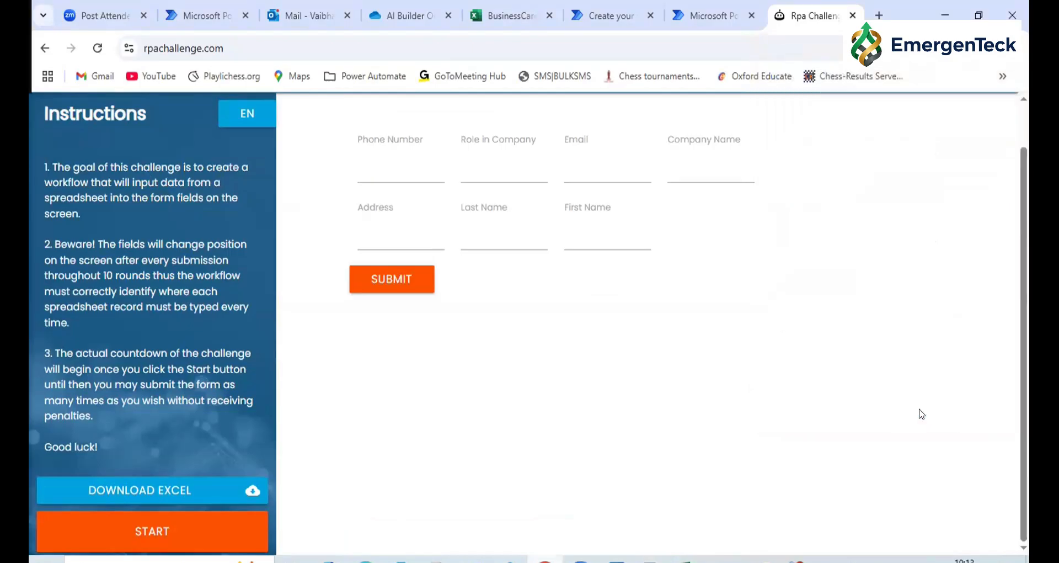
left_click(712, 16)
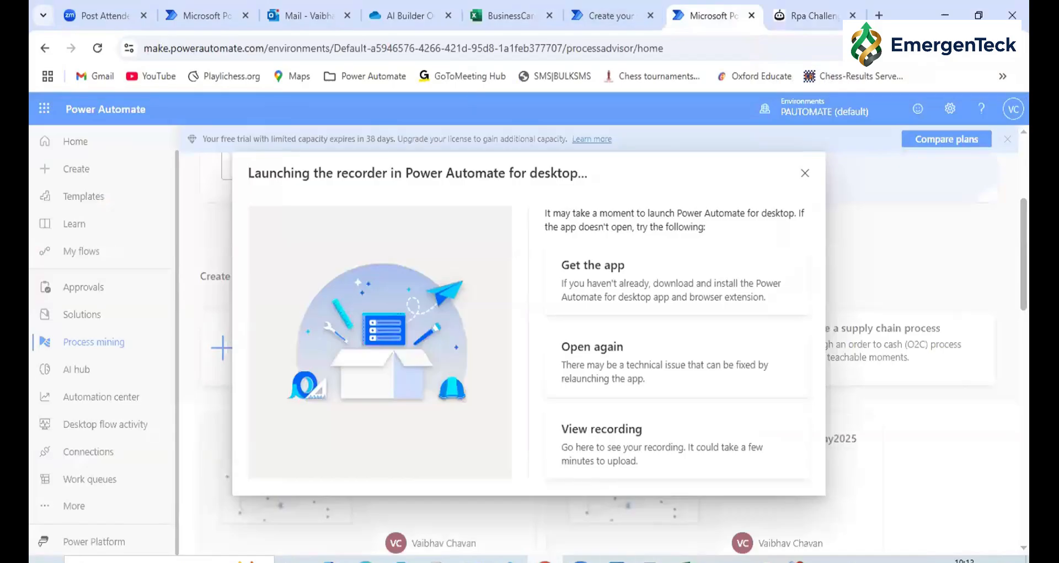
mouse_move(651, 560)
left_click(721, 503)
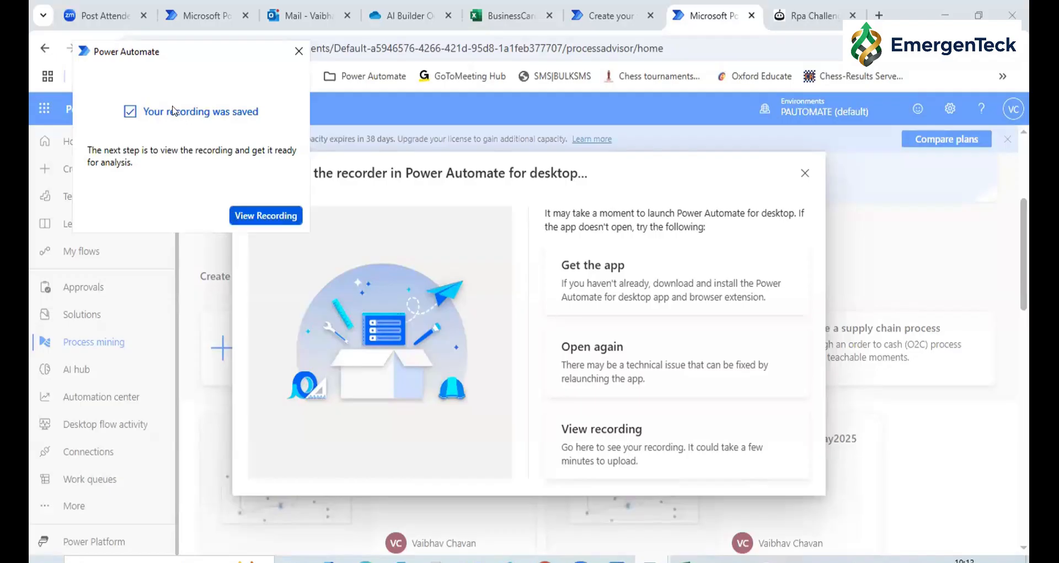
left_click(247, 218)
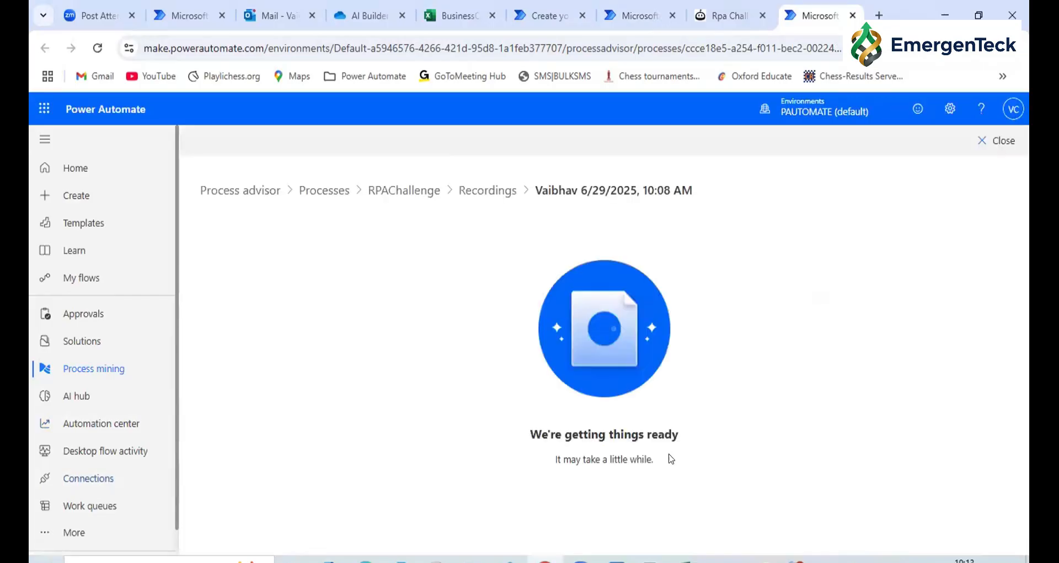
Examine the recorded actions in the Chrome and Excel activity groups, including their descriptions and screenshots
triple_click(637, 425)
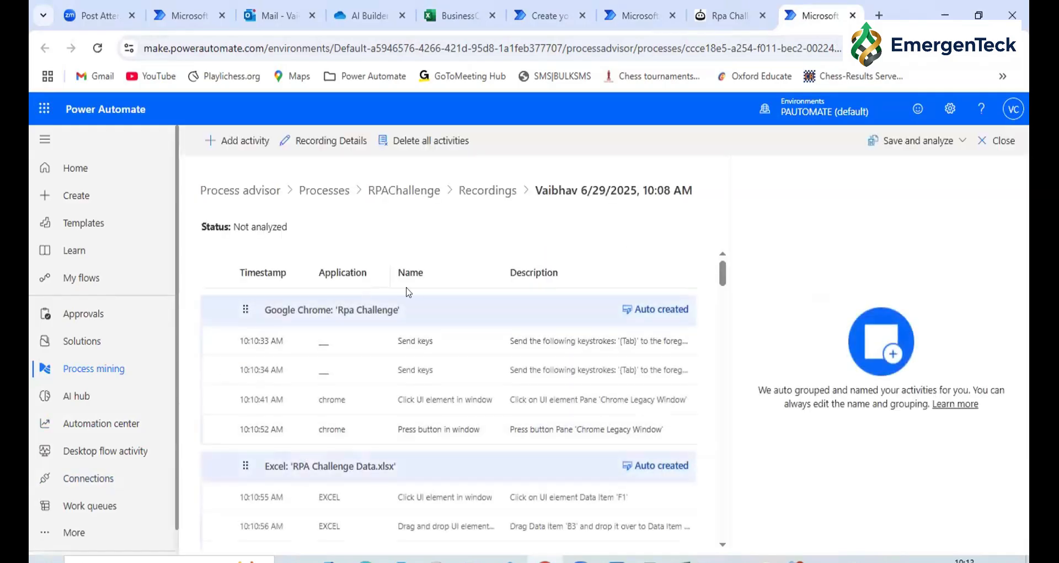
left_click(540, 341)
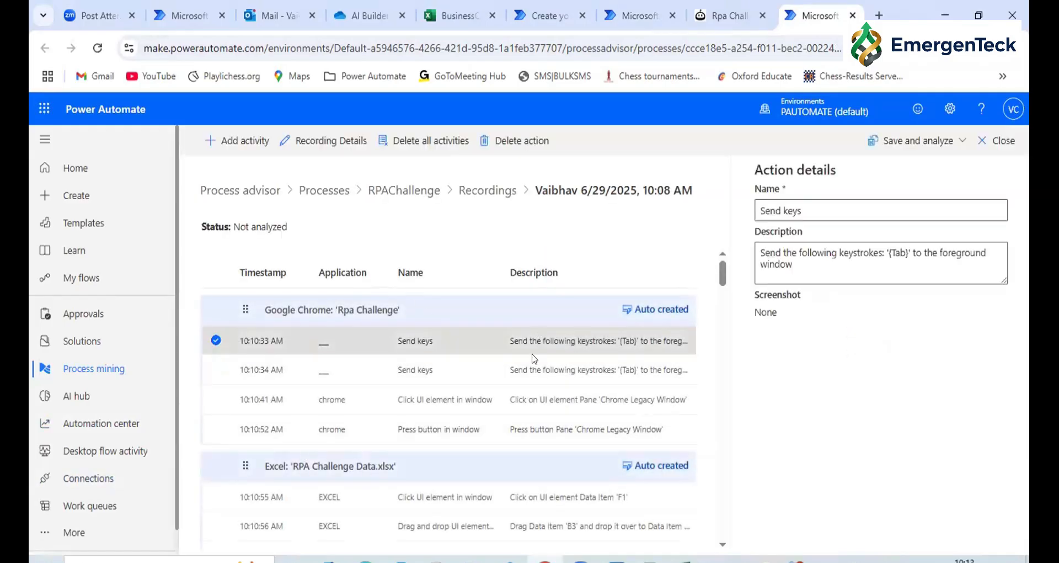
left_click(527, 367)
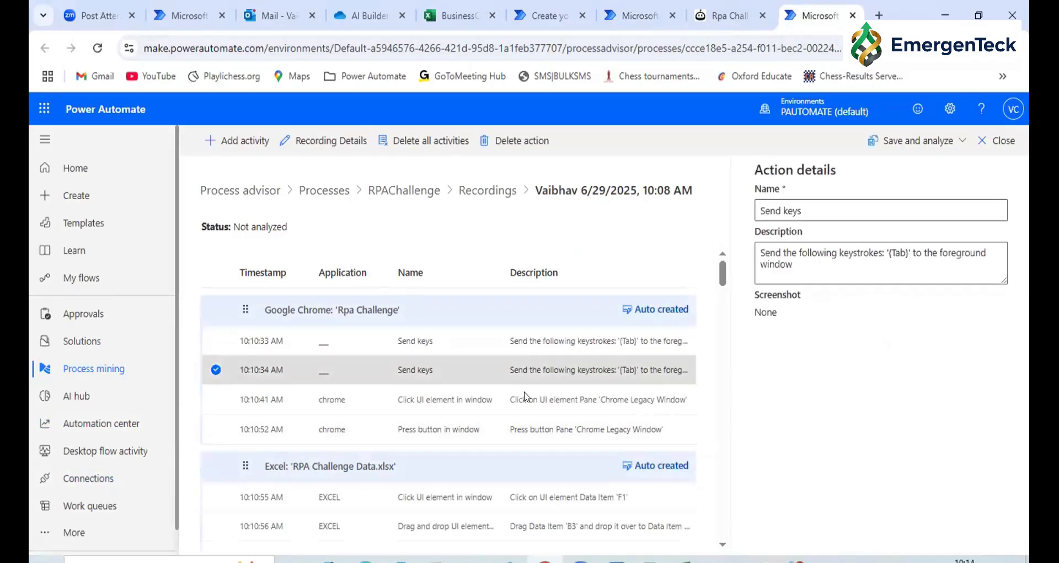
left_click(527, 398)
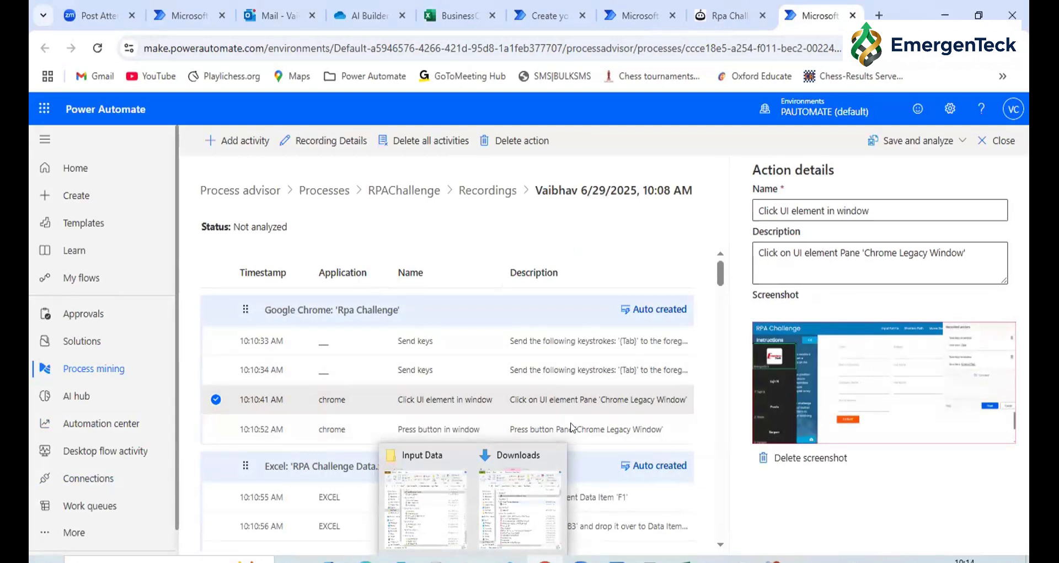
scroll(574, 420, "down", 3)
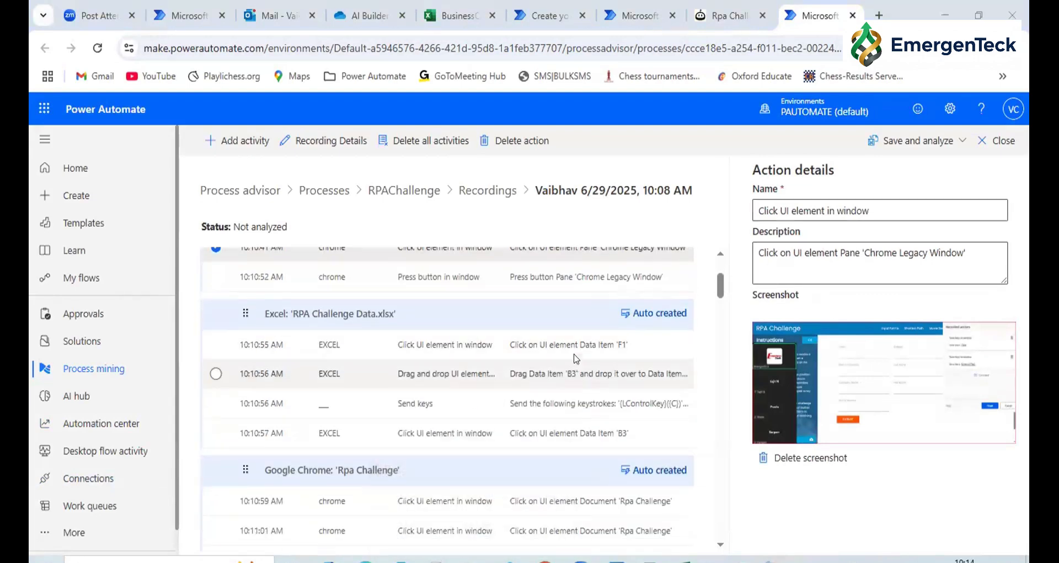
left_click(575, 353)
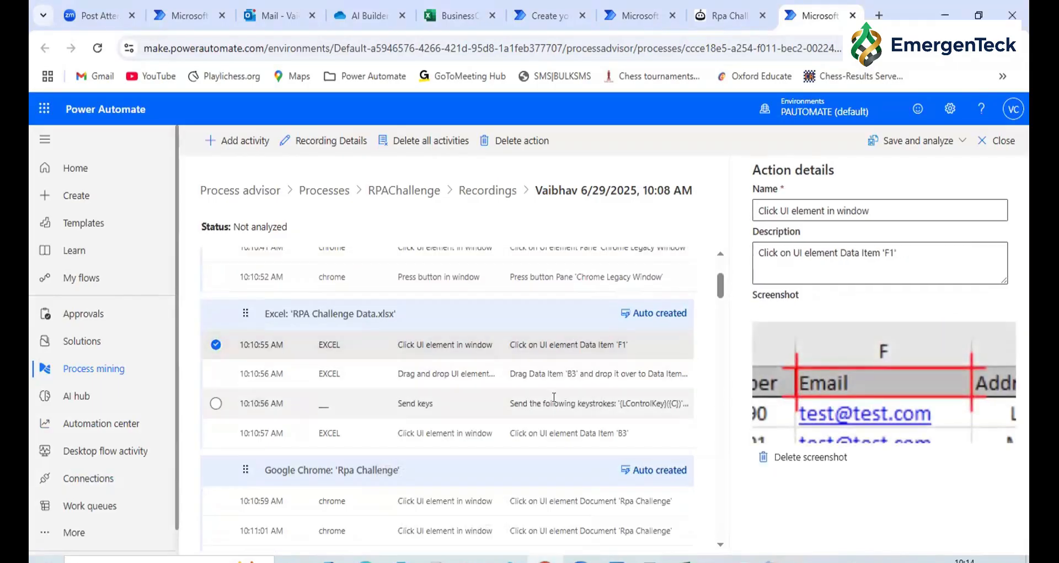
left_click(555, 368)
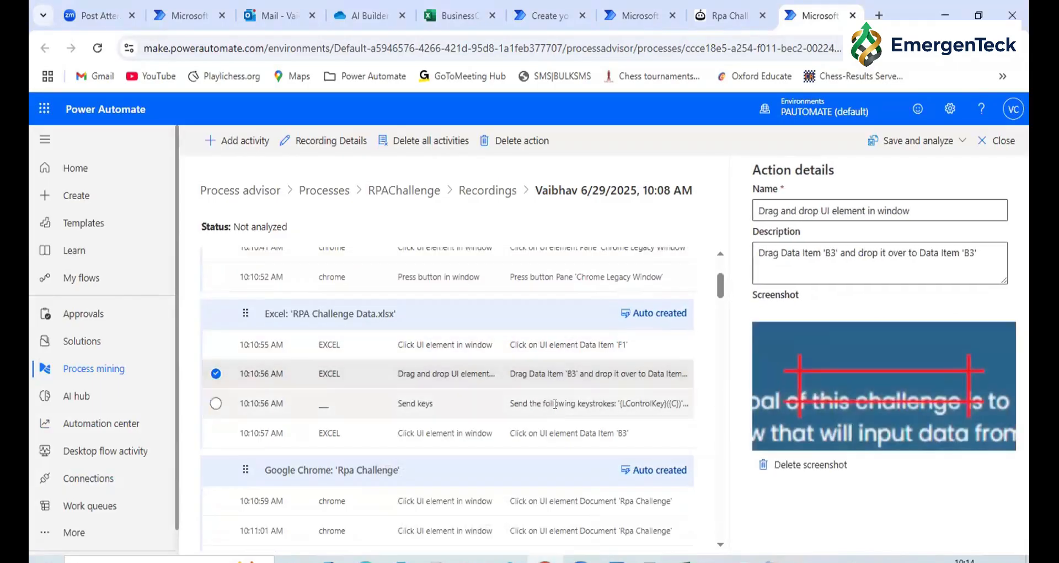
left_click(556, 404)
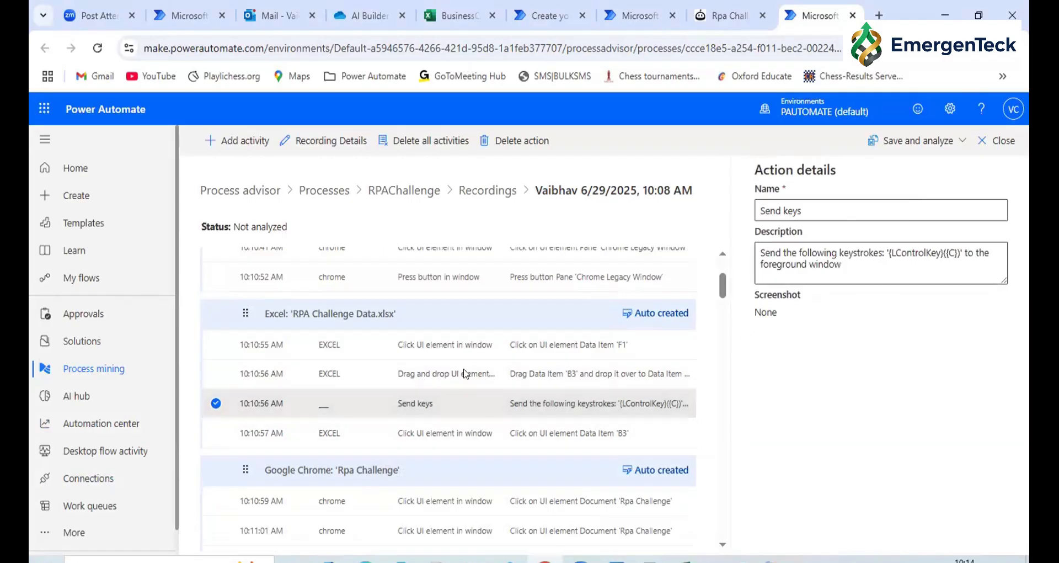
scroll(491, 403, "down", 5)
scroll(457, 449, "down", 10)
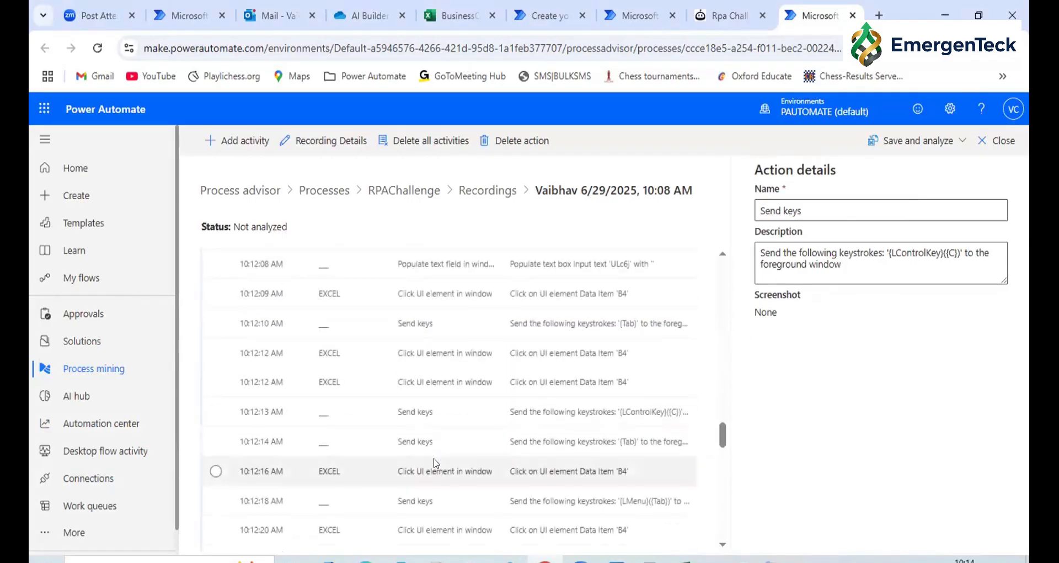
scroll(434, 462, "up", 15)
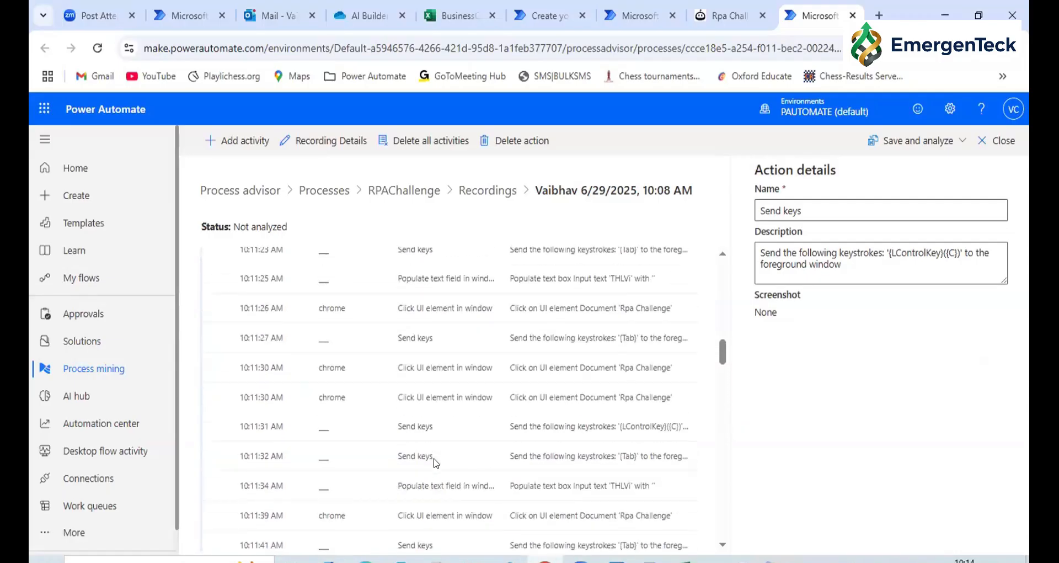
scroll(435, 453, "down", 3)
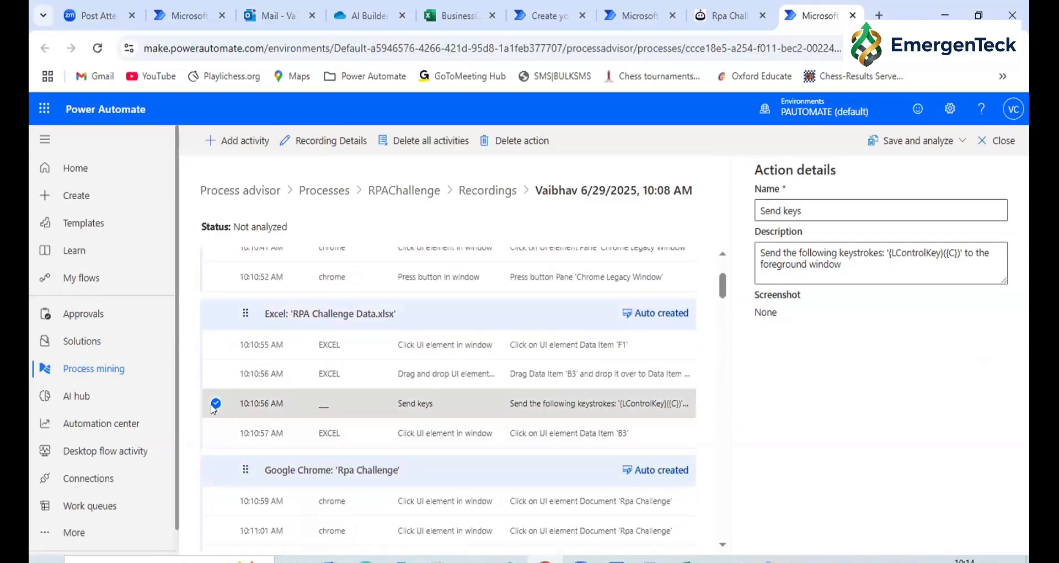
left_click(215, 403)
scroll(670, 324, "up", 3)
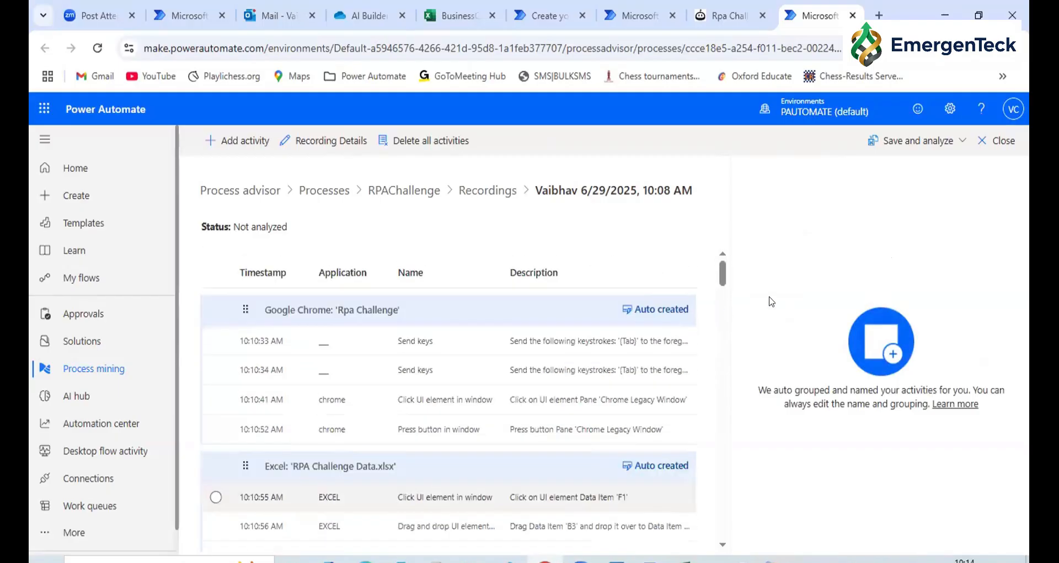
Save and analyze the RPAChallenge process recording
left_click(917, 144)
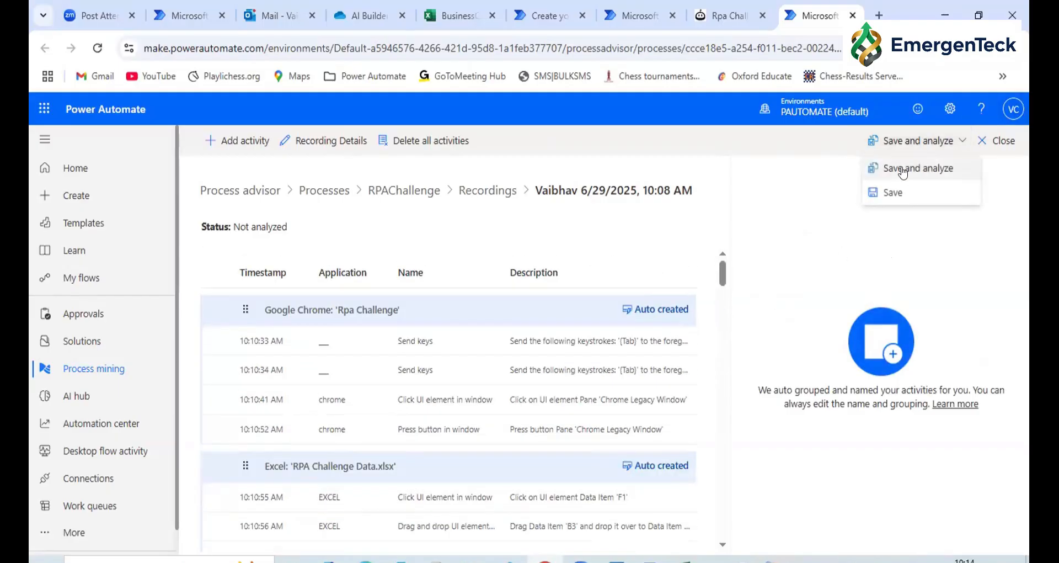
left_click(903, 173)
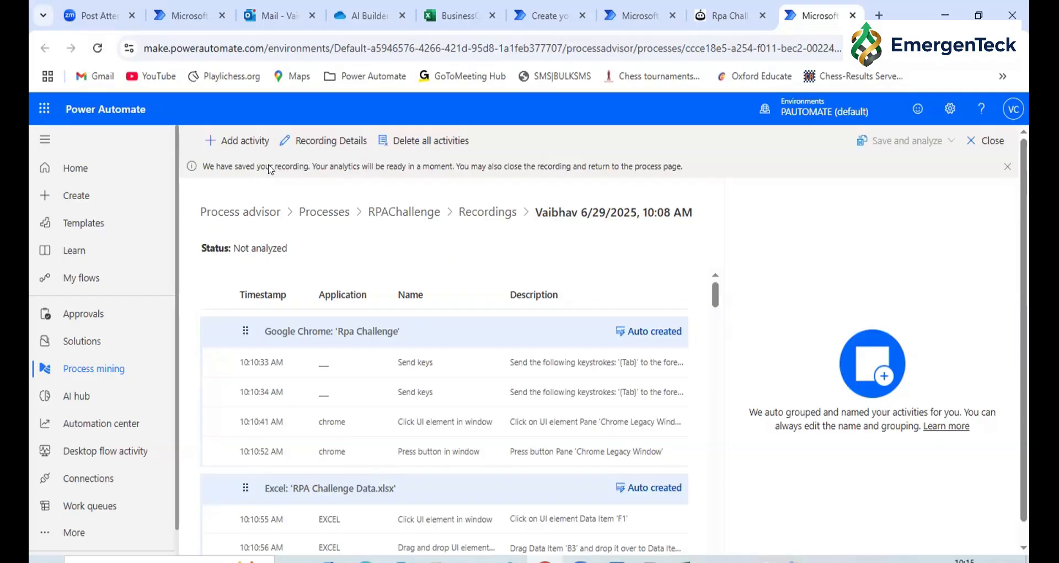
double_click(347, 164)
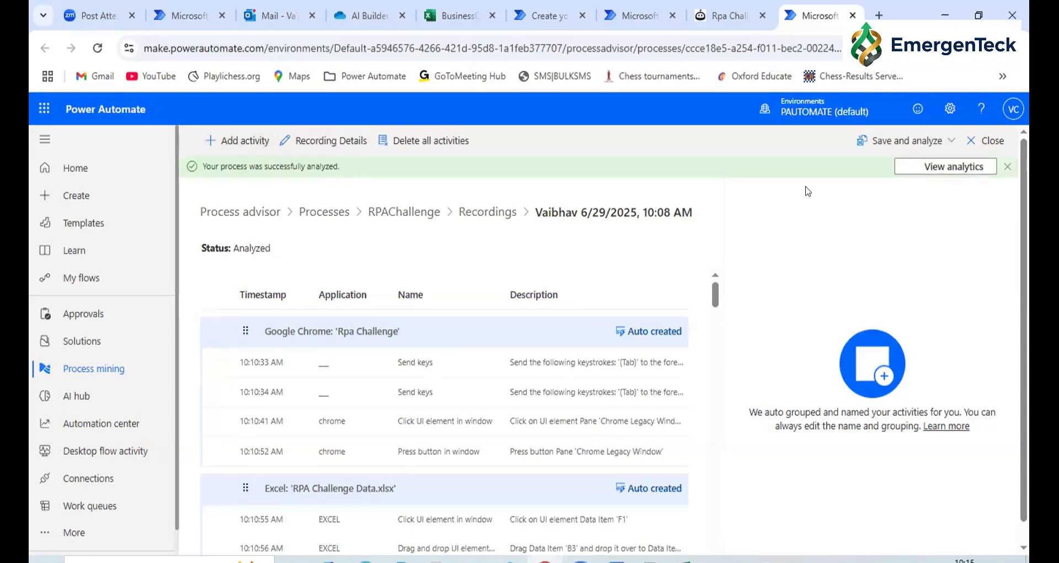
Open the RPAChallenge process analytics and view the details of the error in the process visual
left_click(906, 170)
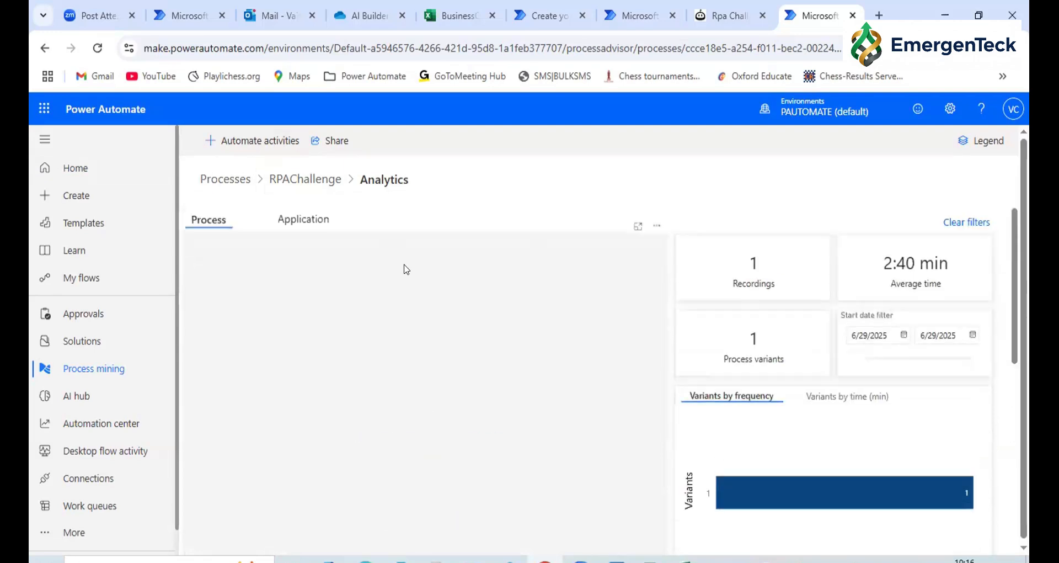
scroll(406, 270, "down", 1)
scroll(405, 267, "down", 1)
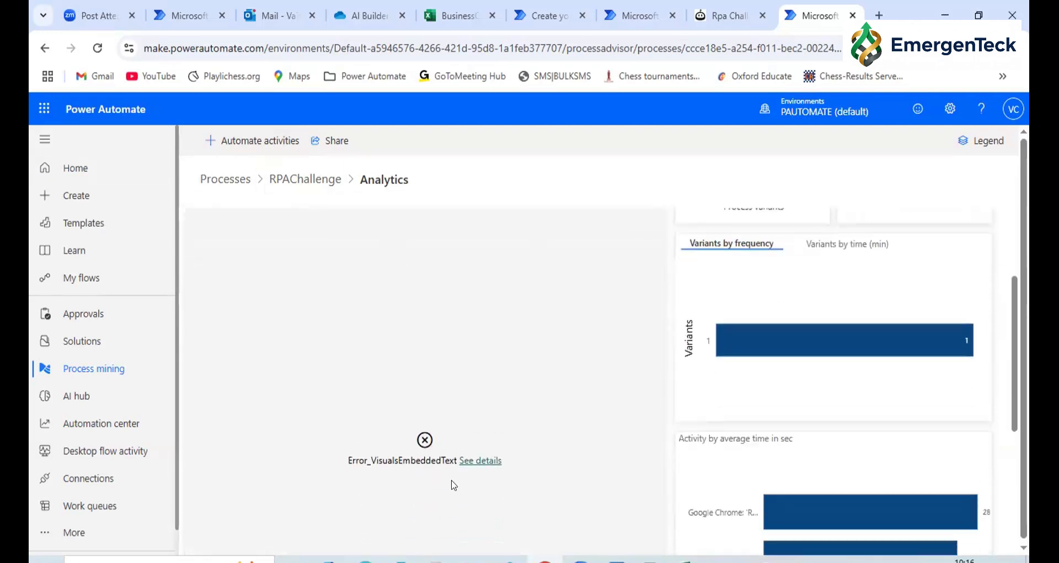
left_click(470, 461)
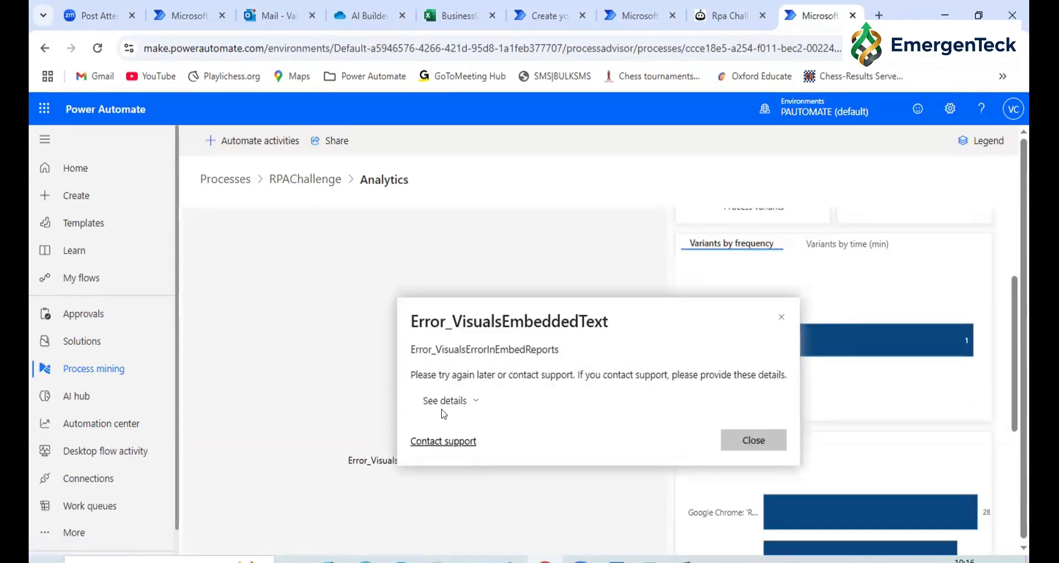
left_click(782, 317)
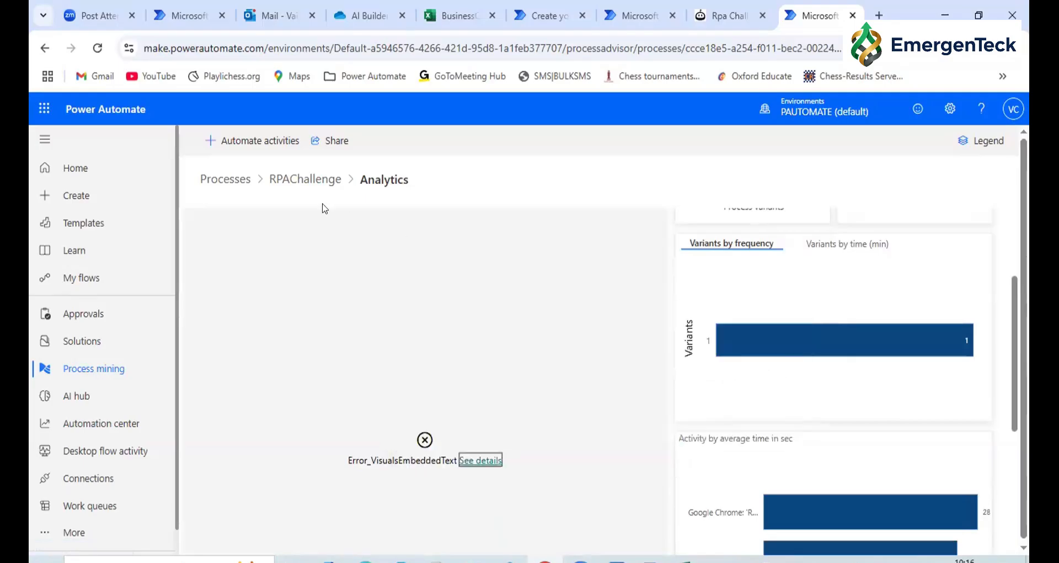
Reopen the analytics from the RPAChallenge process page and examine the process metrics, variants, activity time and recording time charts
left_click(296, 186)
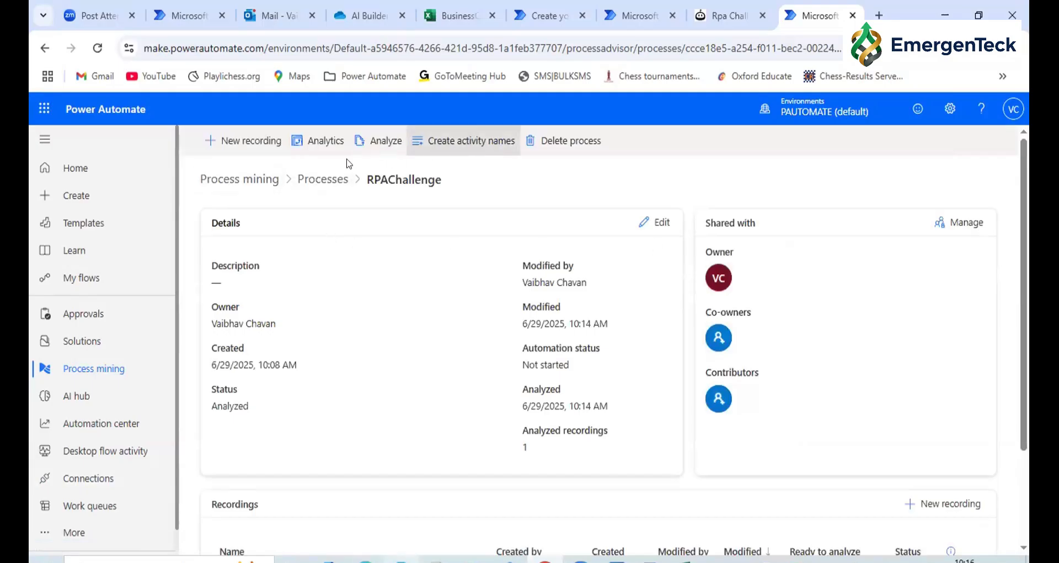
left_click(319, 144)
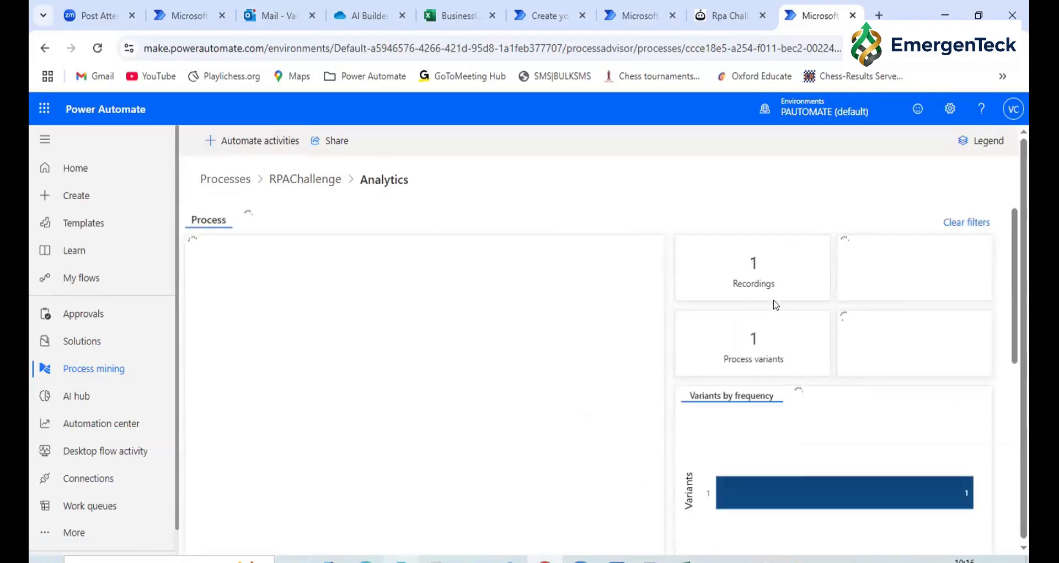
scroll(953, 323, "down", 3)
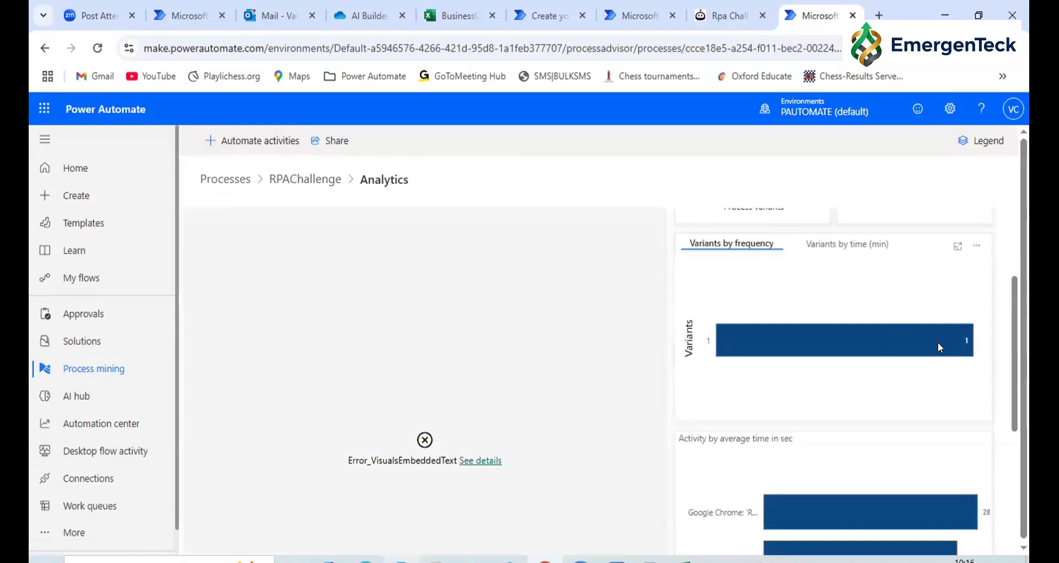
scroll(938, 342, "down", 2)
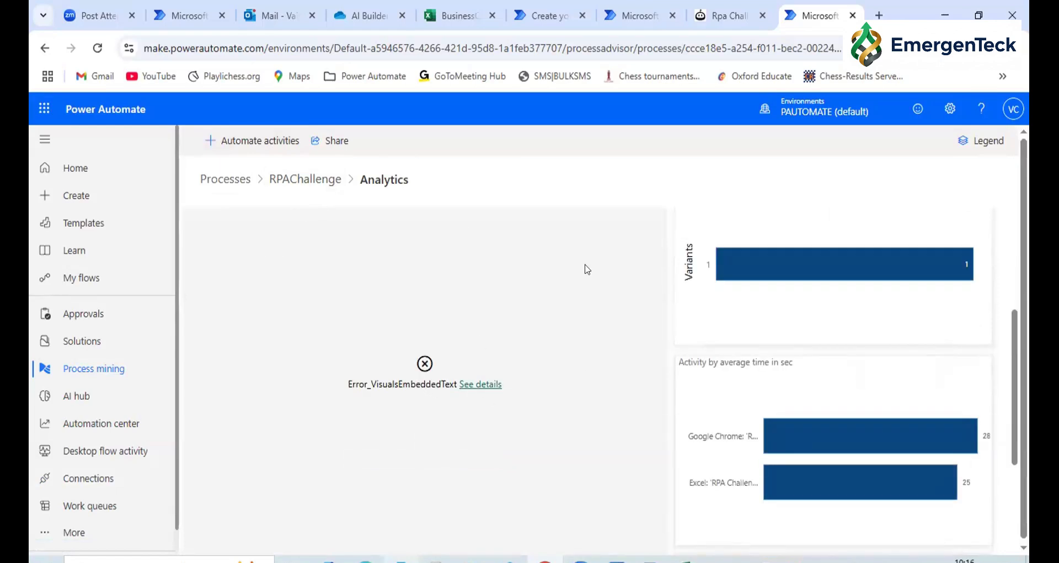
scroll(587, 270, "up", 5)
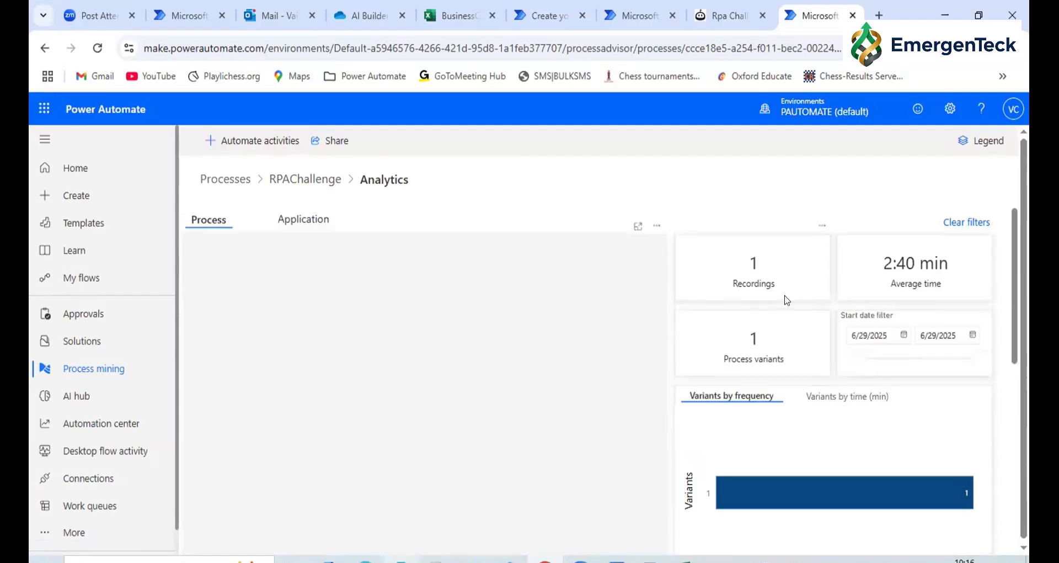
scroll(787, 300, "down", 5)
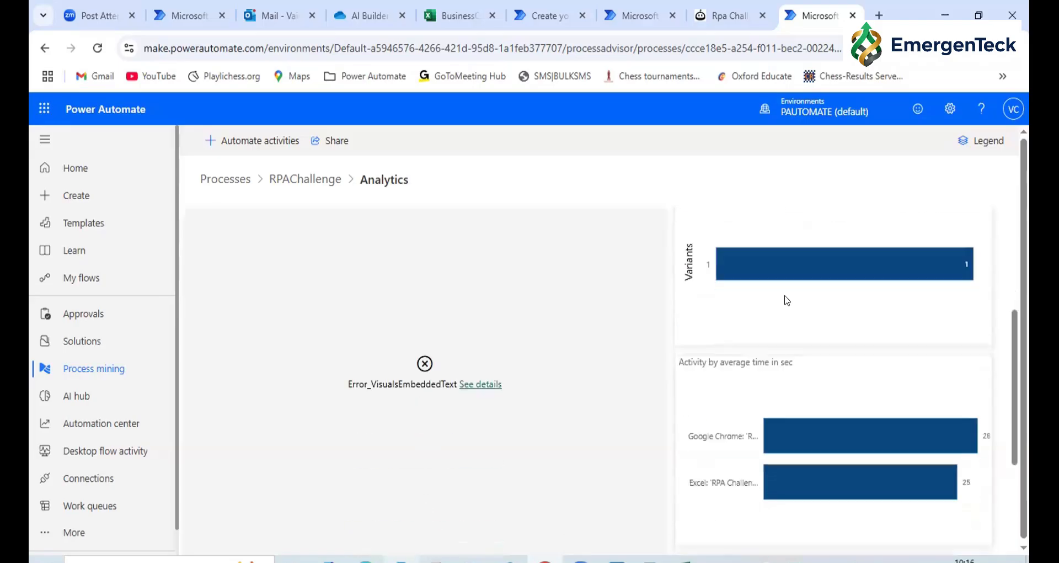
scroll(787, 300, "down", 2)
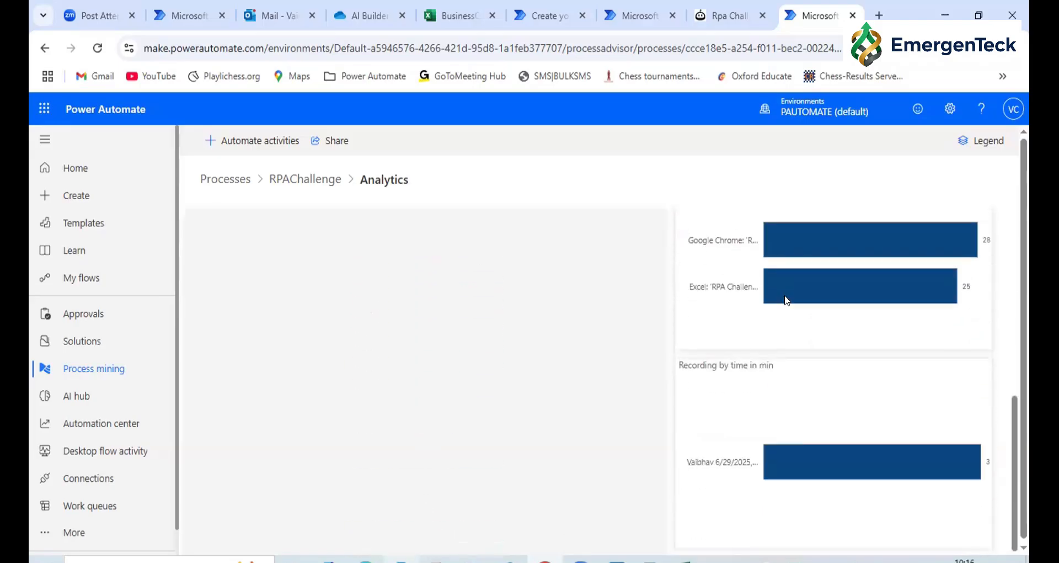
scroll(787, 299, "up", 3)
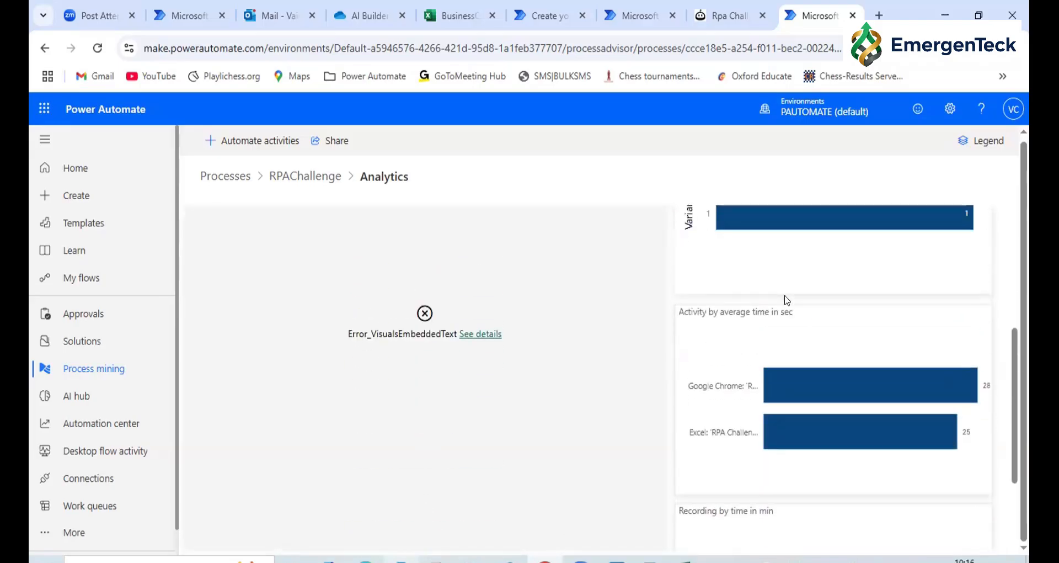
scroll(788, 300, "up", 5)
scroll(788, 299, "up", 1)
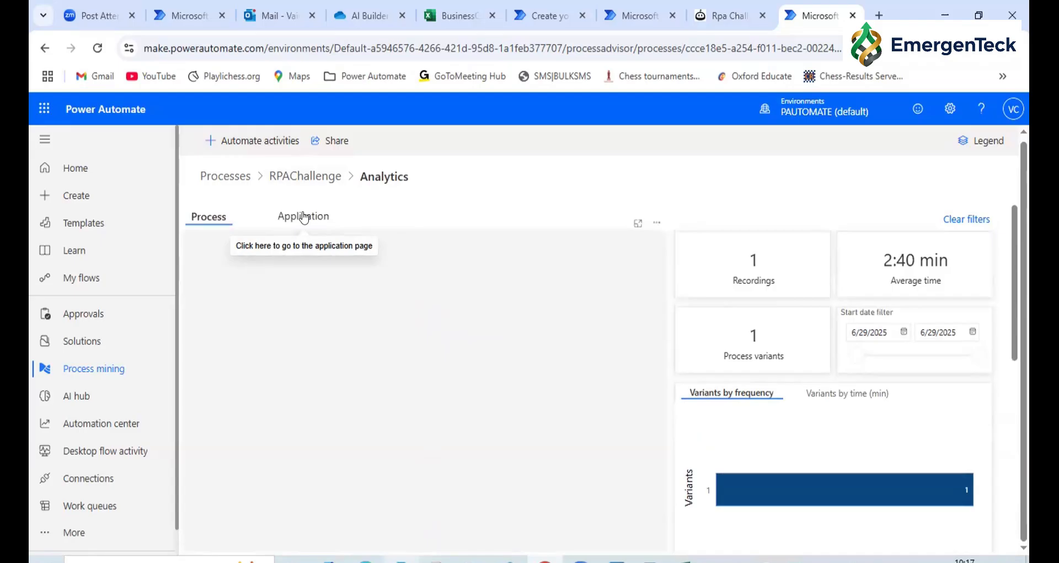
Examine the application analytics, including application usage, switching, time spent by application and actions by application
left_click(304, 217)
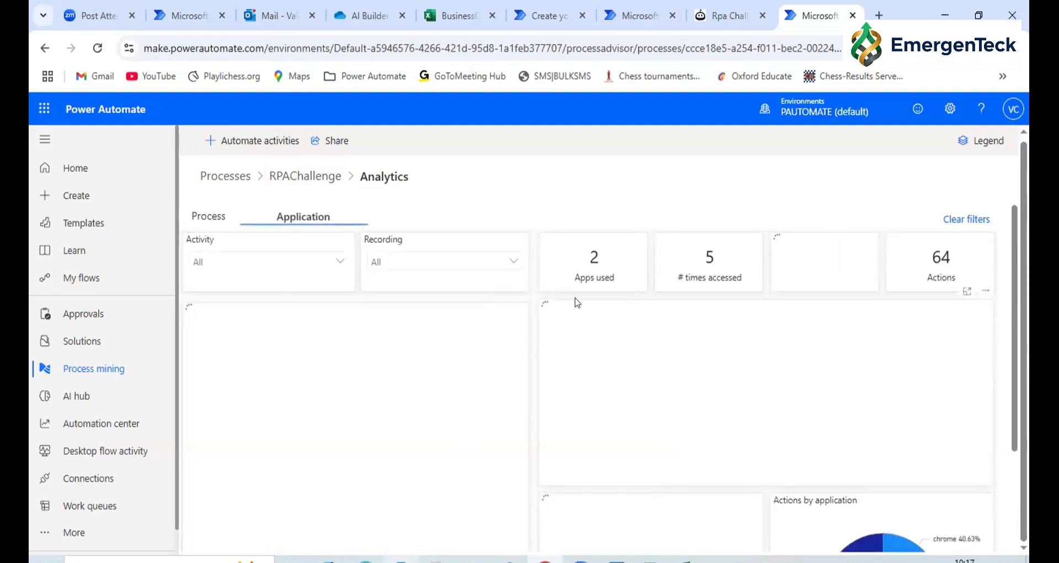
scroll(577, 302, "down", 3)
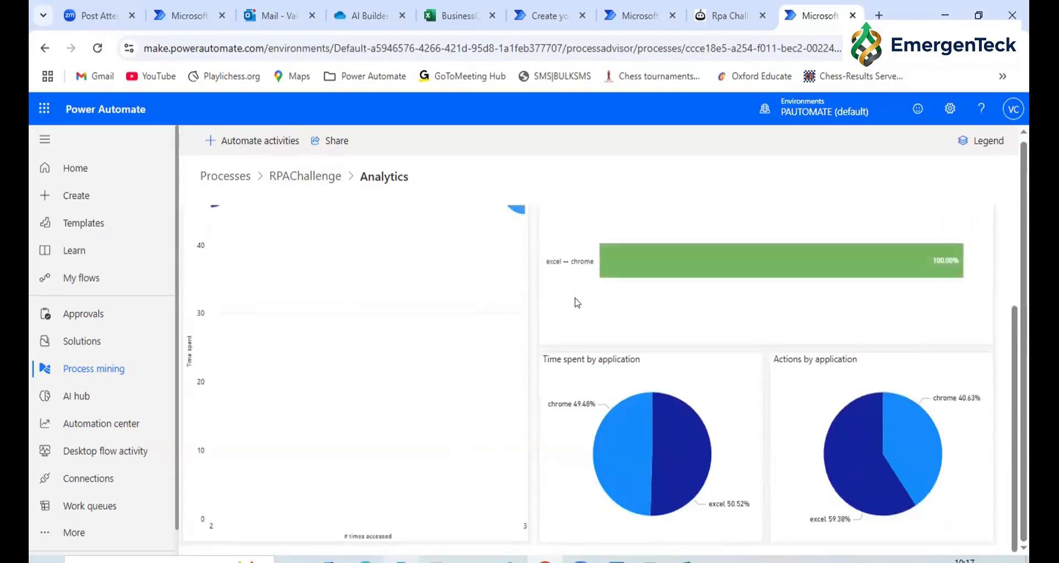
scroll(578, 302, "up", 3)
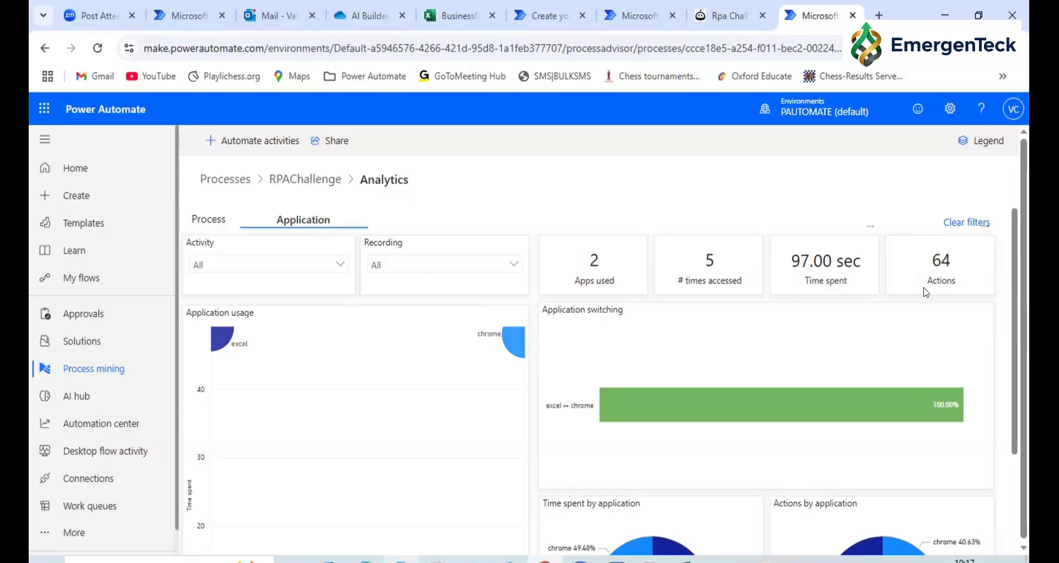
scroll(927, 293, "down", 3)
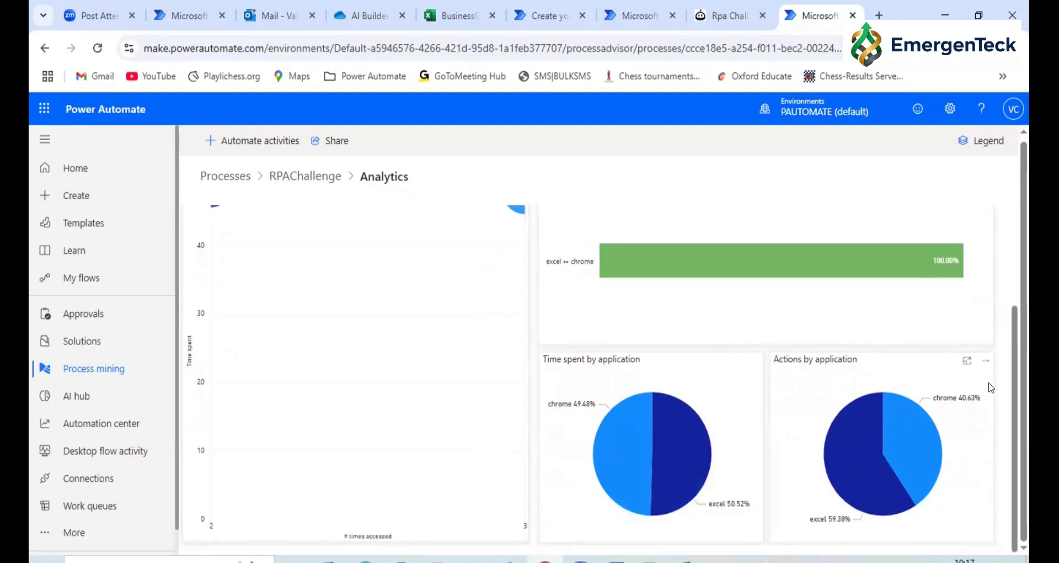
scroll(883, 353, "up", 3)
scroll(498, 317, "down", 3)
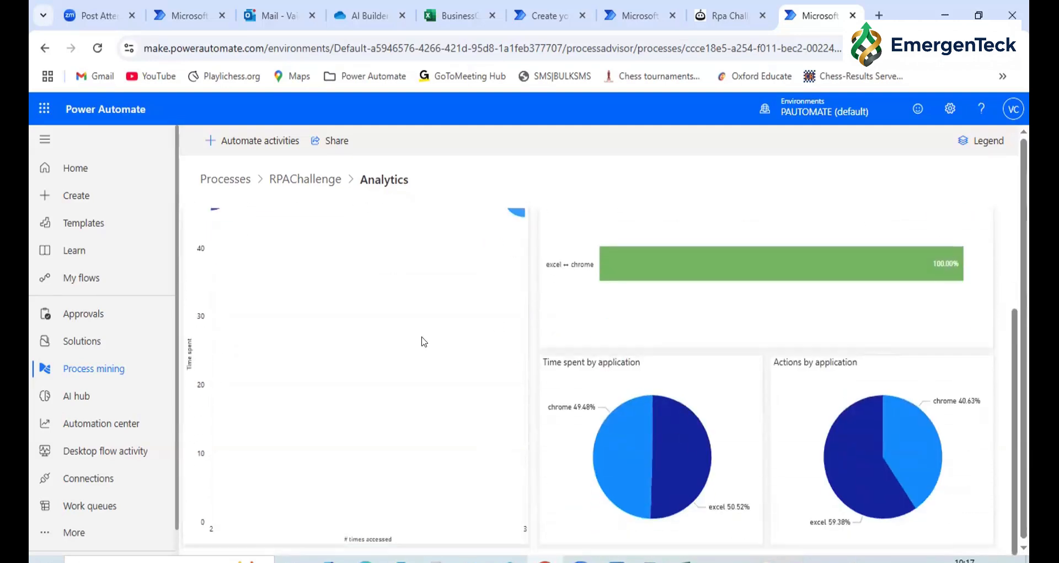
scroll(423, 342, "up", 2)
scroll(424, 342, "up", 1)
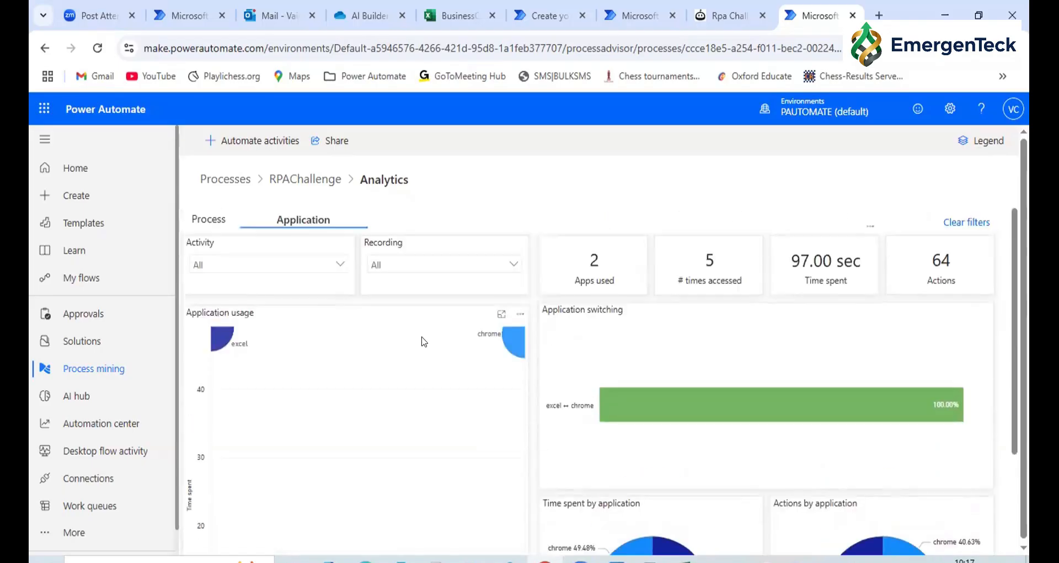
scroll(424, 341, "down", 3)
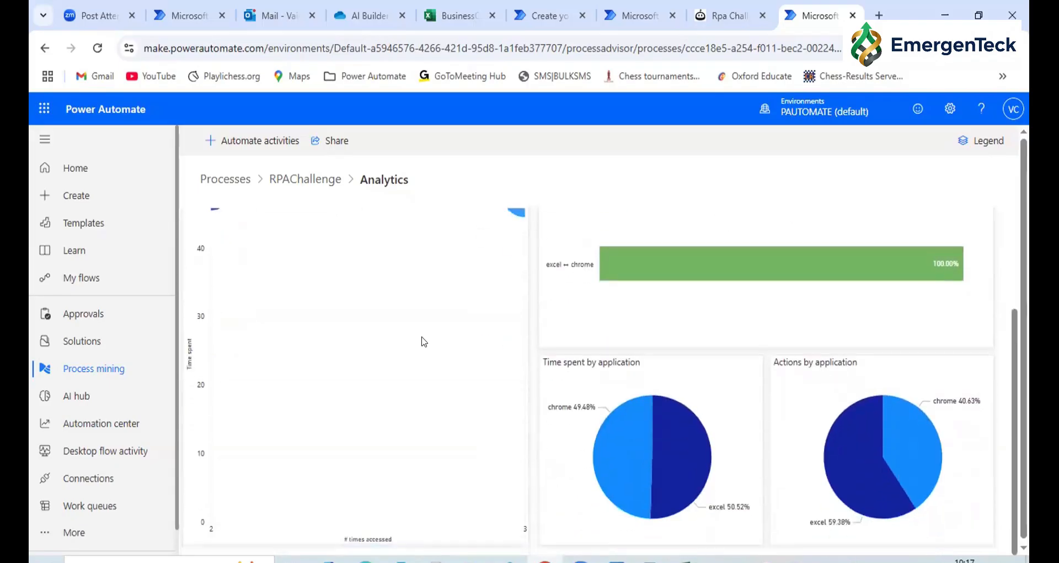
scroll(211, 227, "up", 3)
Open the activity automation flow for RPAChallenge, review and dismiss its suggested connectors, and return to the analytics page
left_click(235, 141)
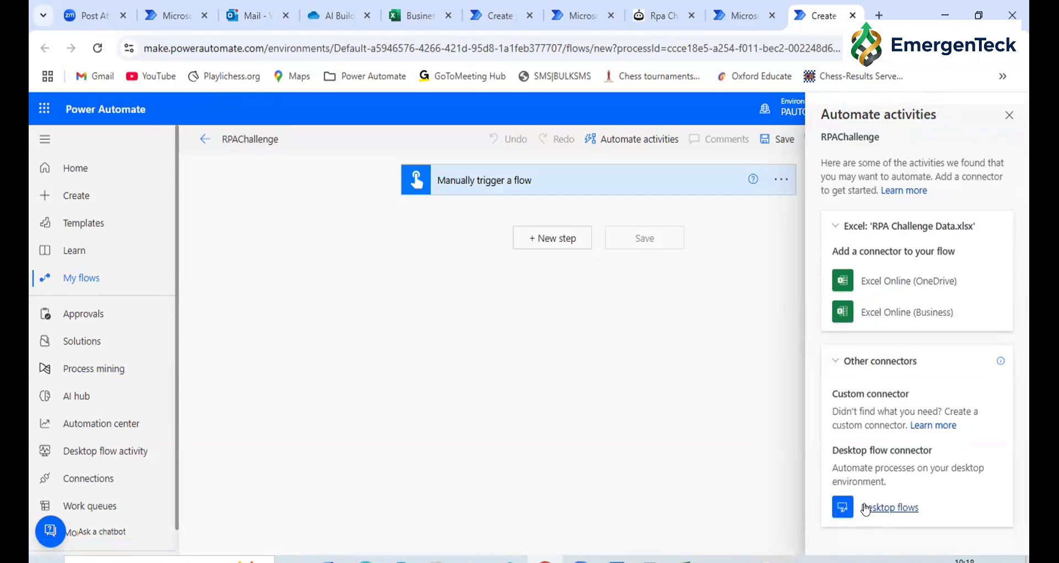
left_click(631, 142)
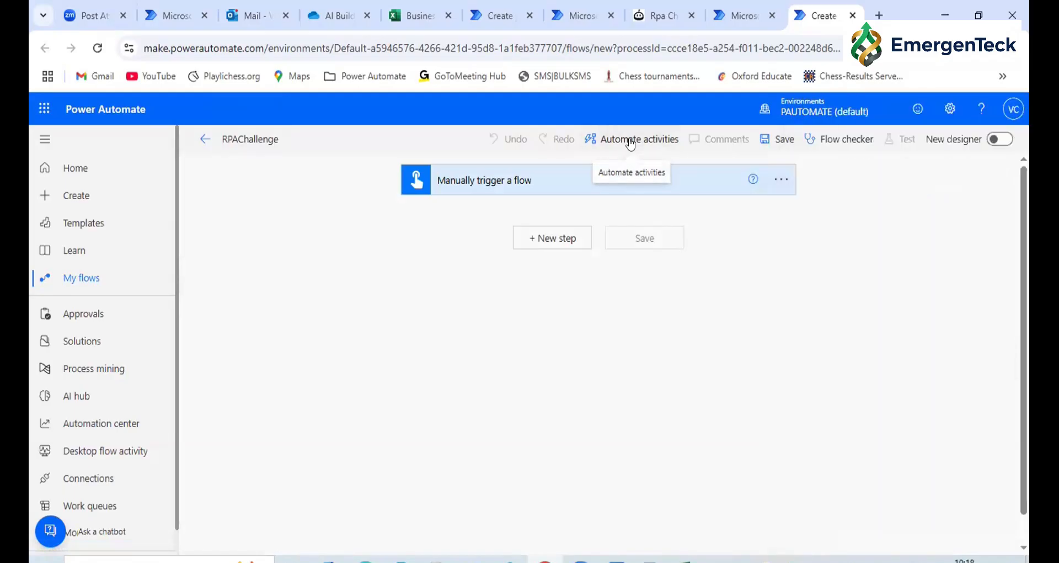
left_click(734, 15)
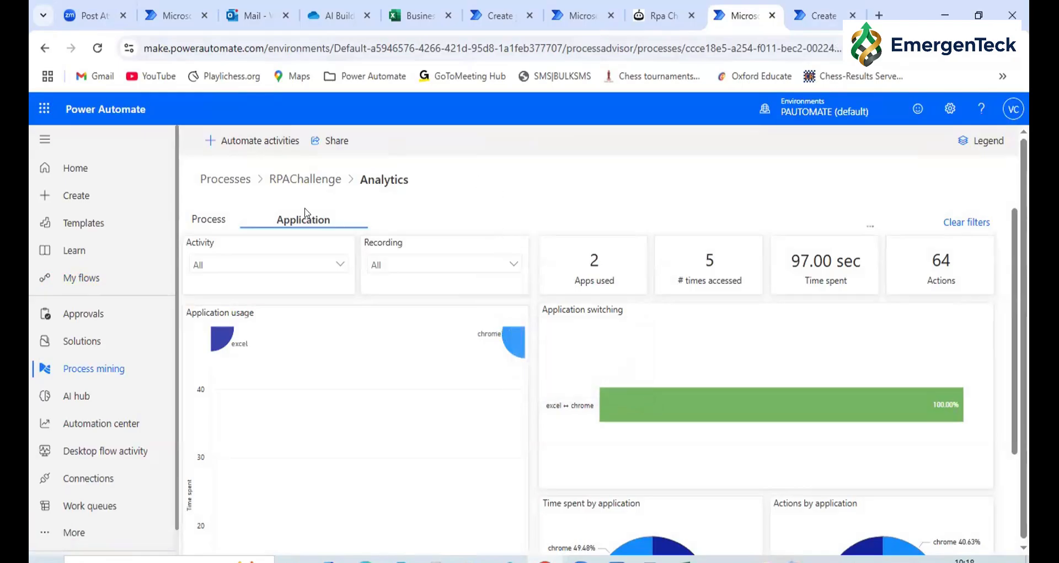
double_click(374, 183)
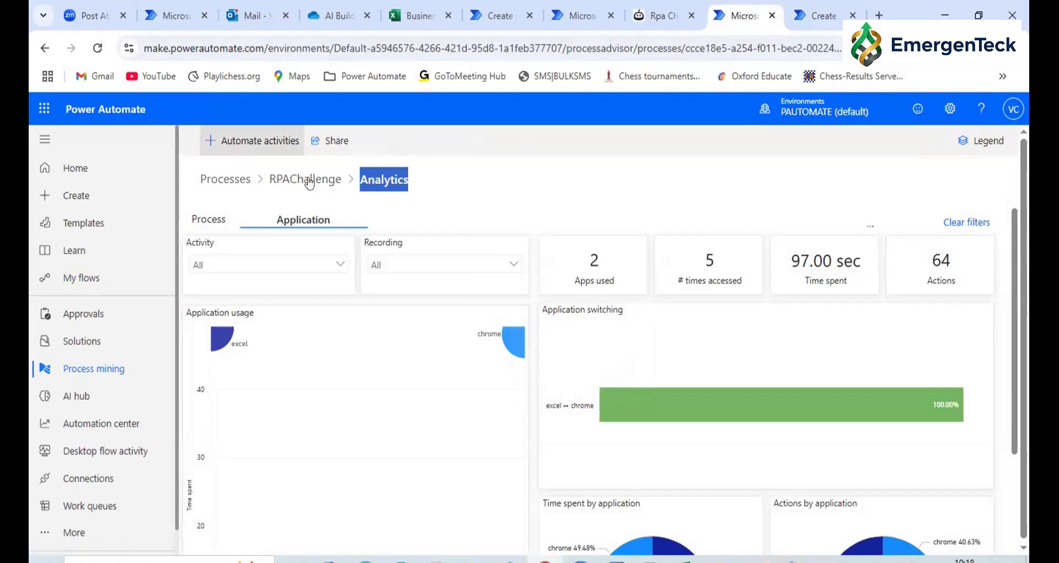
left_click(375, 178)
double_click(375, 177)
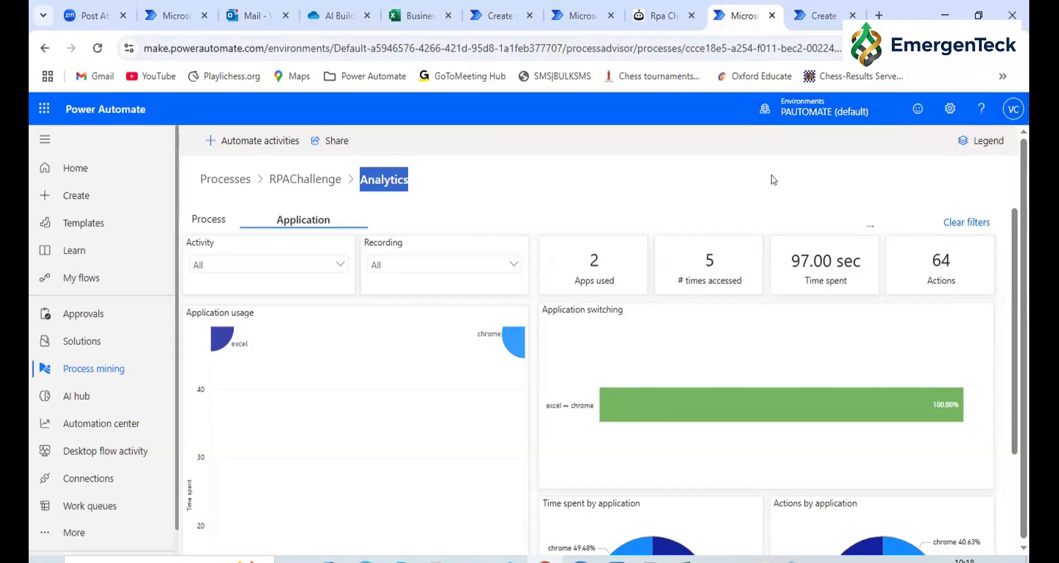
scroll(773, 178, "down", 1)
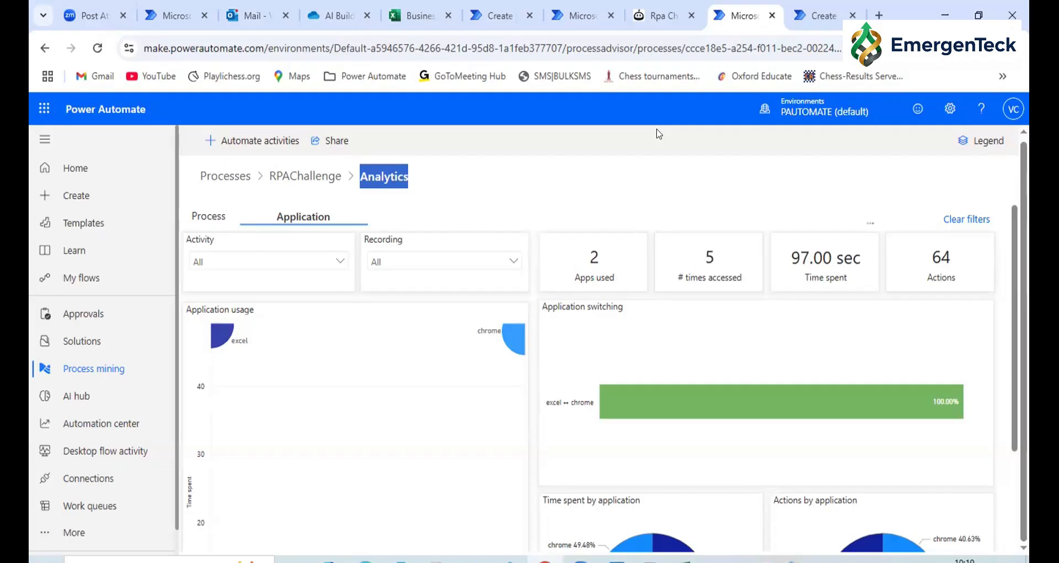
Open the page for creating a new flow
left_click(82, 194)
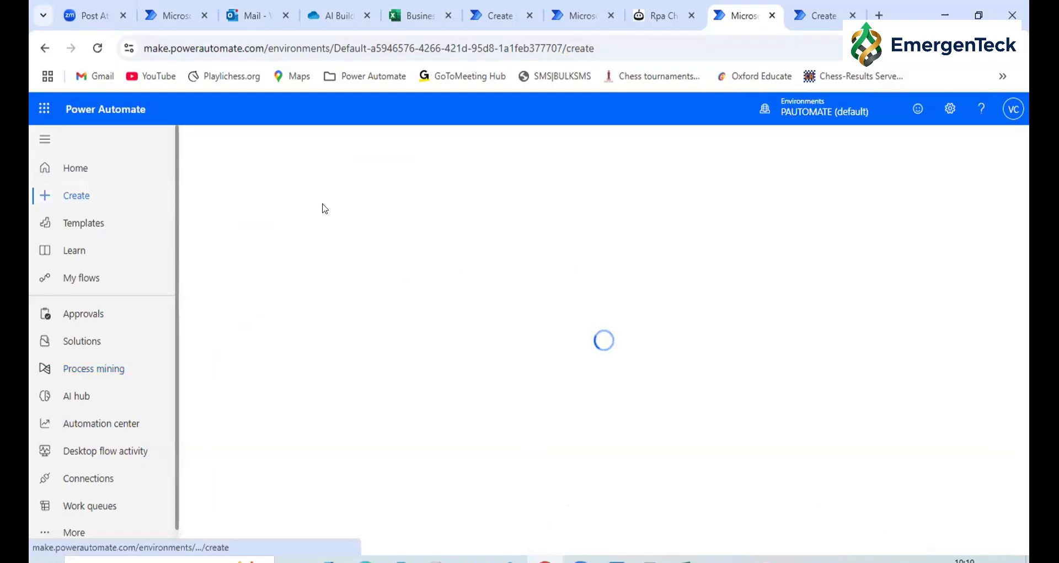